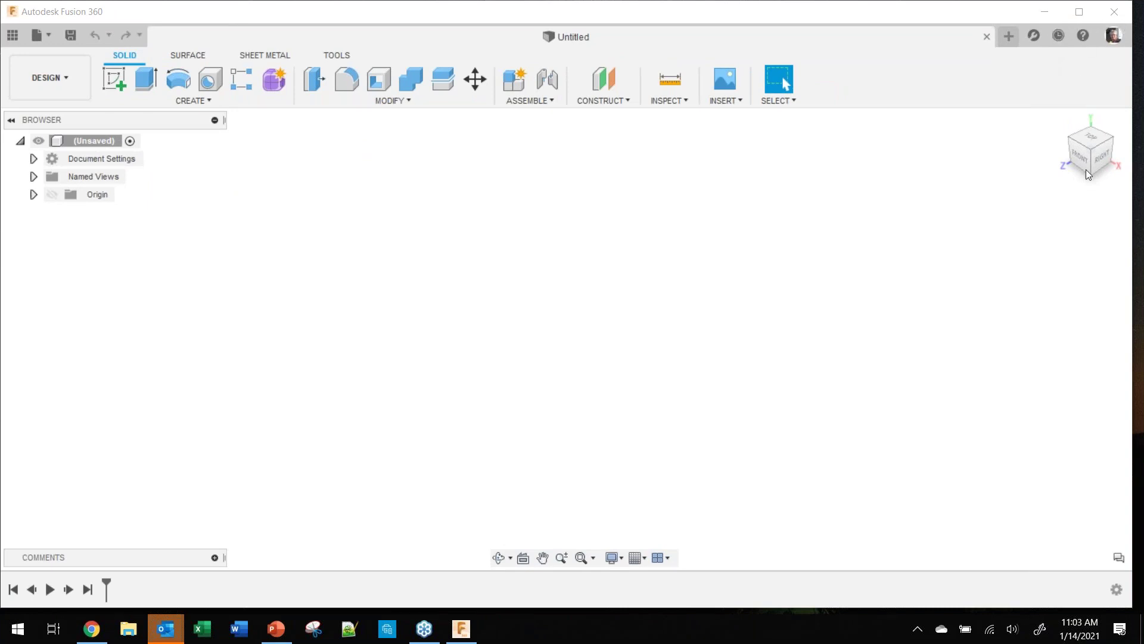
# Step: Switch from the Design workspace to the Manufacture workspace
pyautogui.click(436, 17)
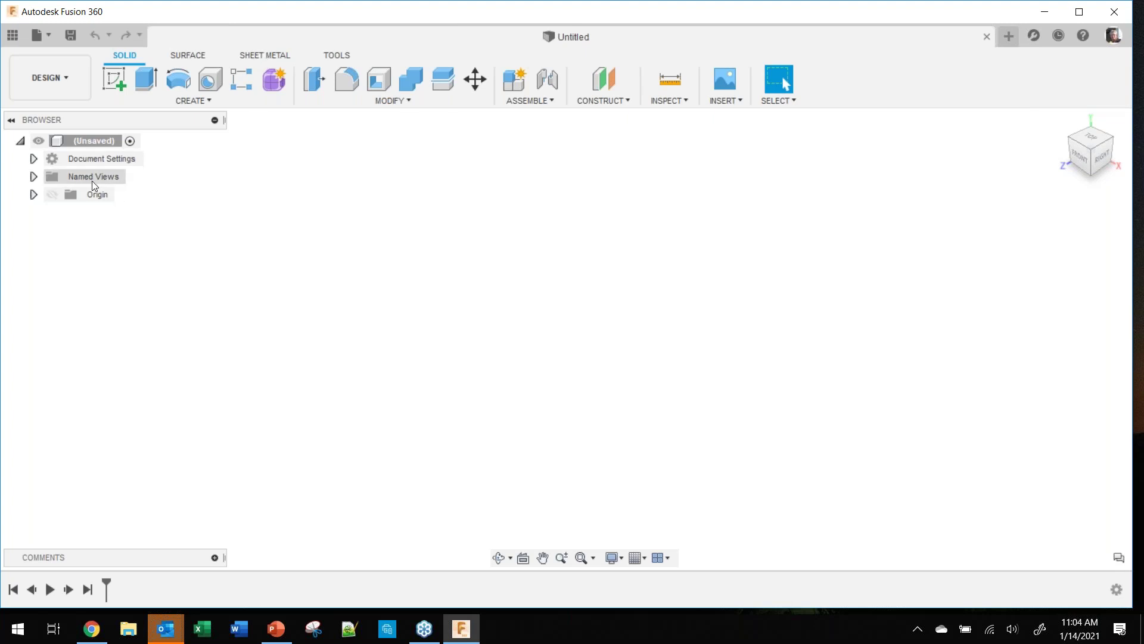
pyautogui.click(71, 74)
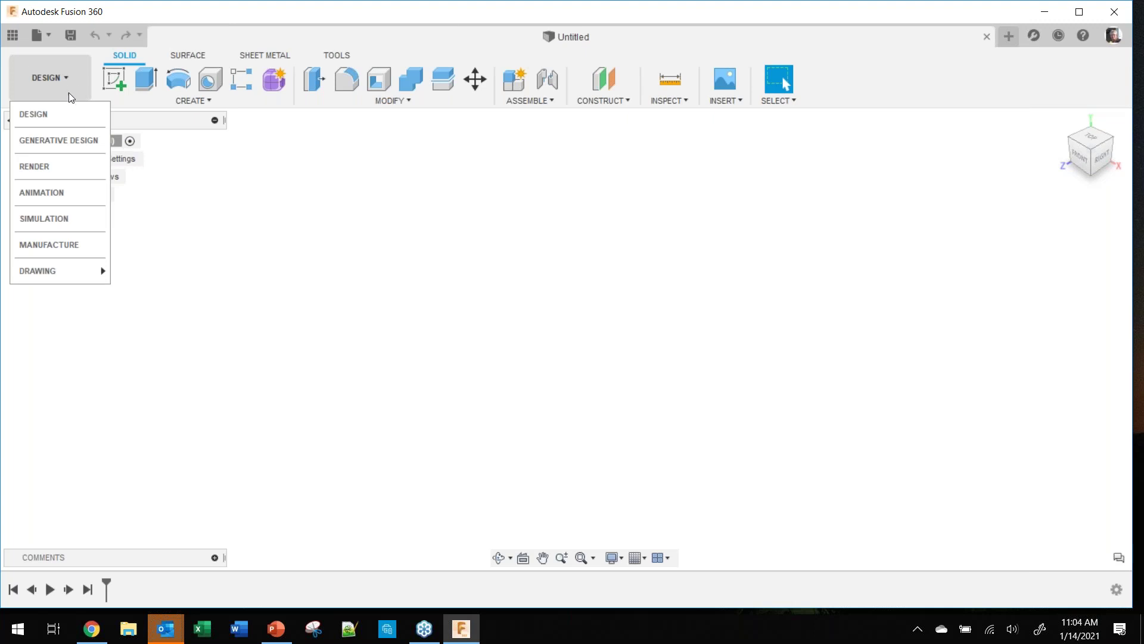
pyautogui.moveTo(64, 279)
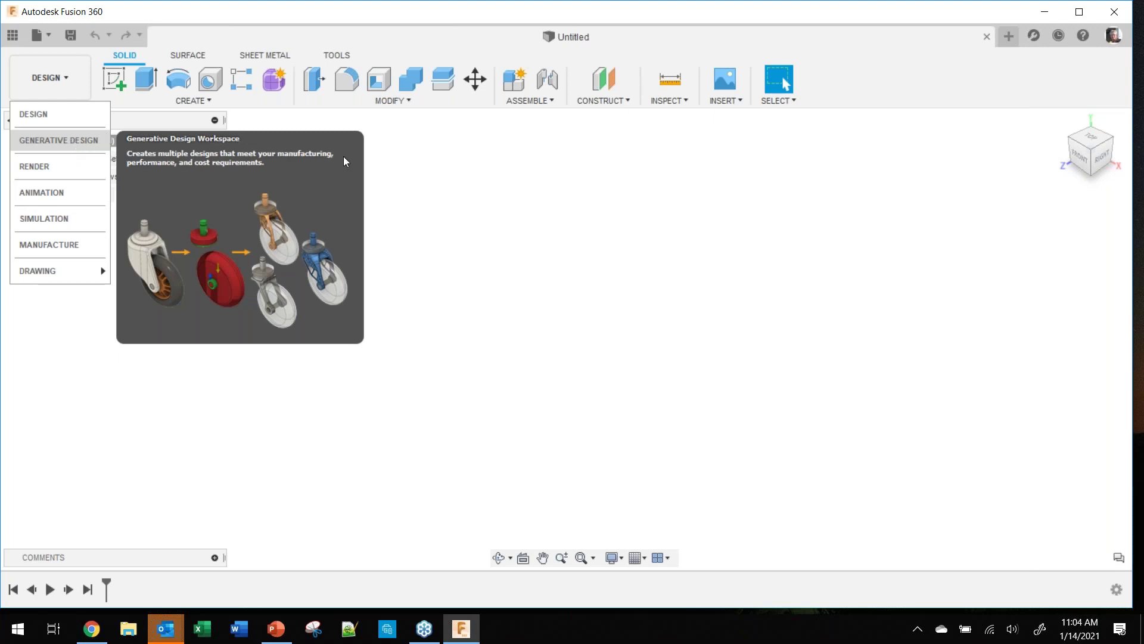
pyautogui.click(59, 248)
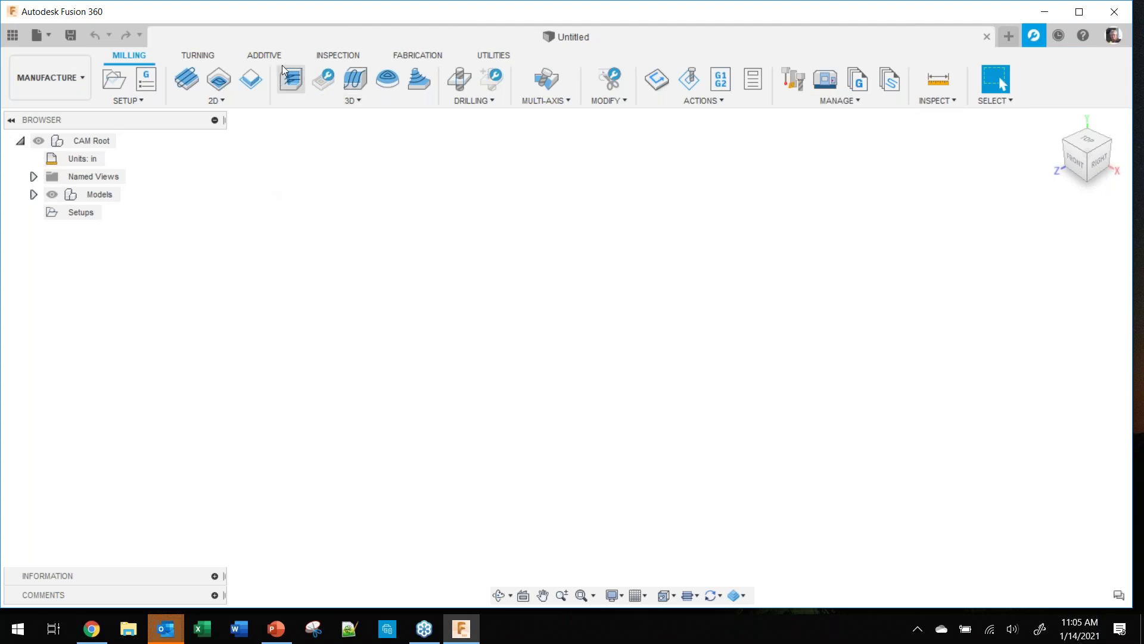
# Step: Look through the Turning, Additive, Inspection and Fabrication toolsets of the Manufacture workspace
pyautogui.click(200, 54)
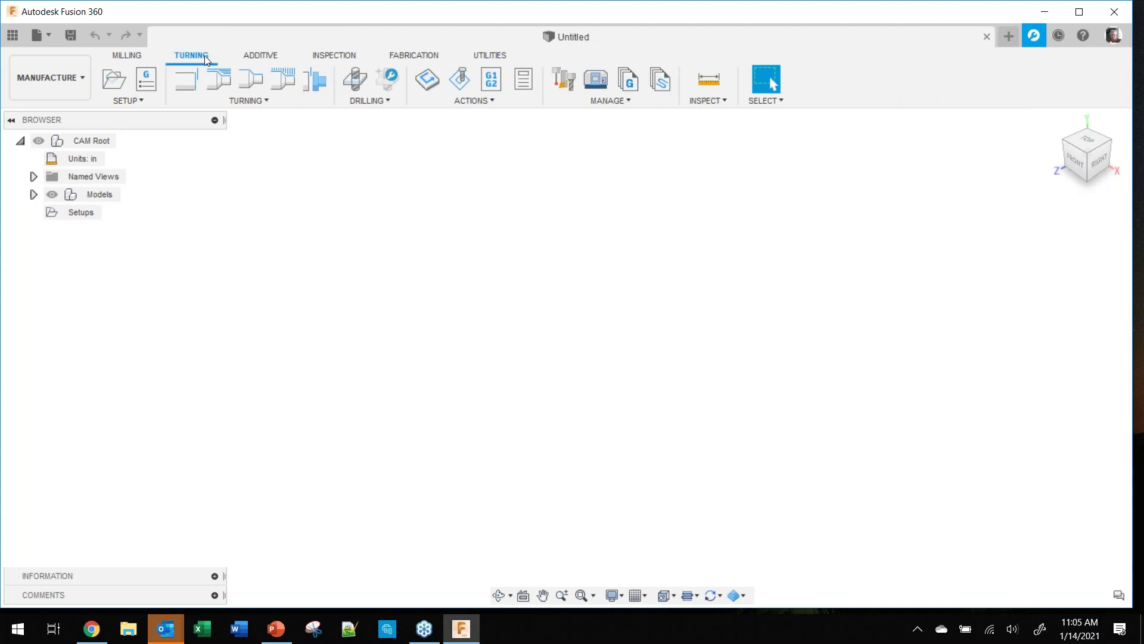
pyautogui.click(269, 57)
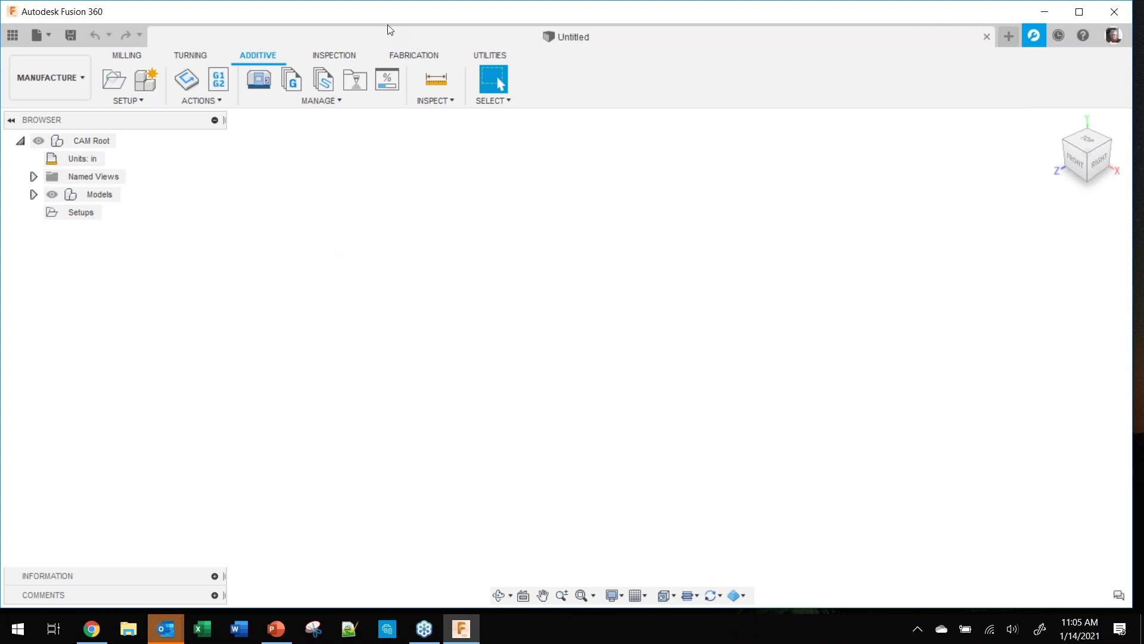
pyautogui.click(333, 55)
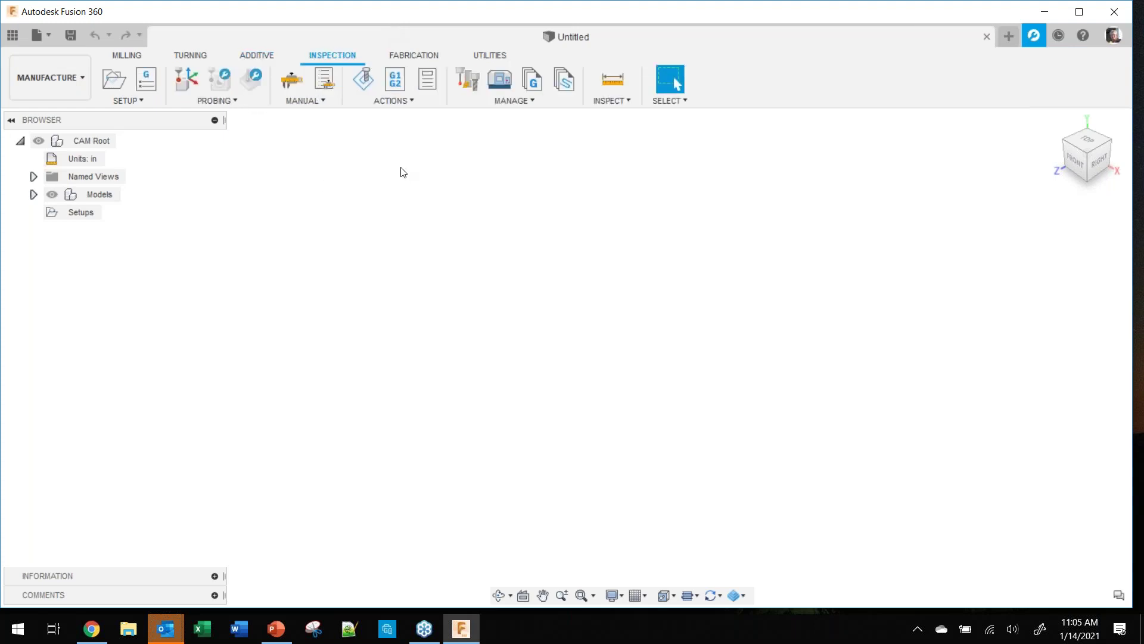
pyautogui.click(429, 56)
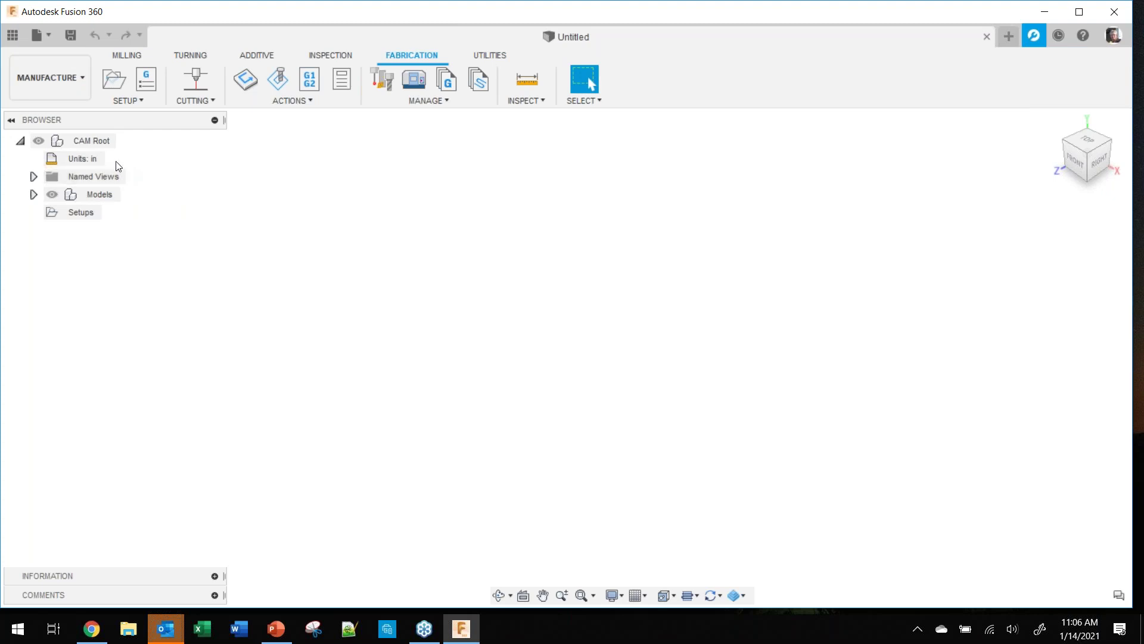
# Step: Open the Fusion Turning design from the January 14 project and close the data list
pyautogui.click(13, 36)
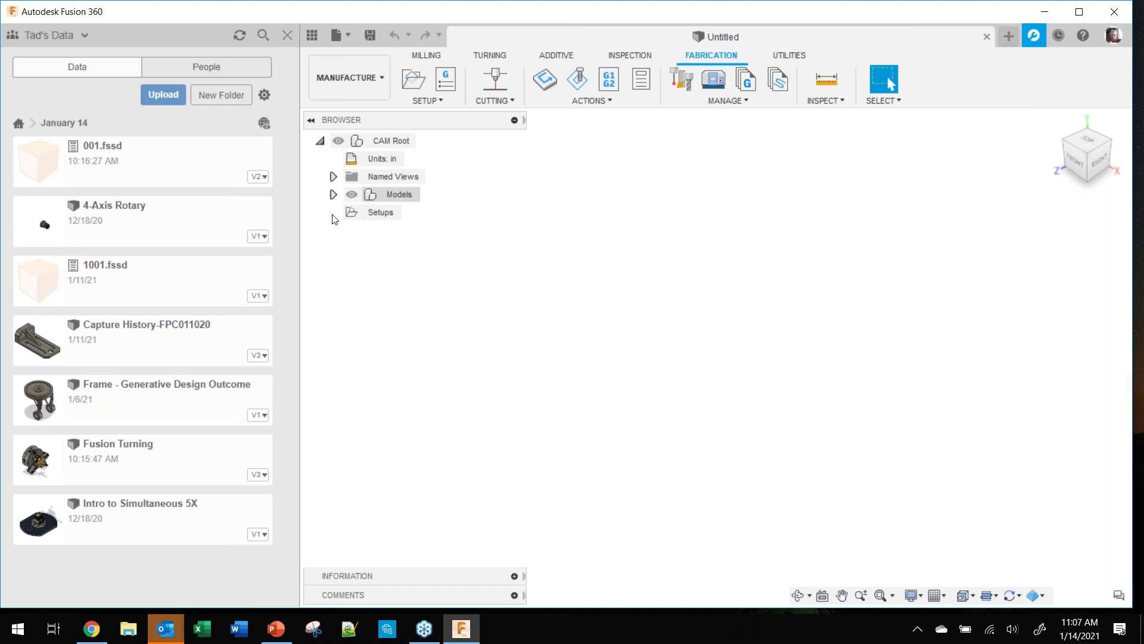
pyautogui.doubleClick(128, 444)
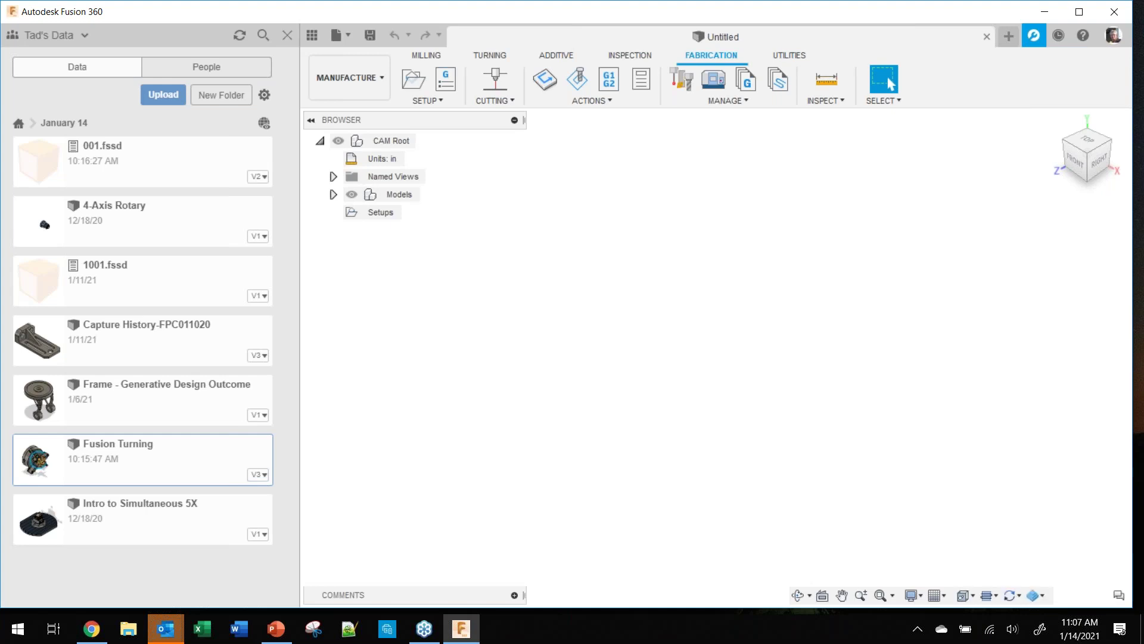
pyautogui.click(287, 36)
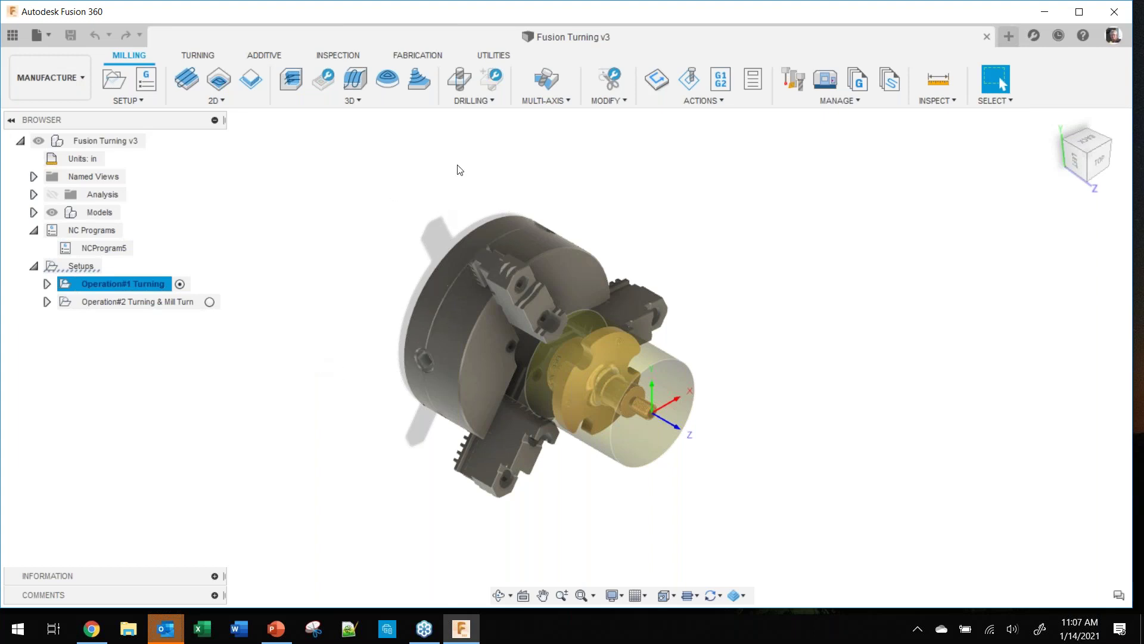
# Step: Expand the Fusion Turning model and compare its two Generic 3 Jaw Chucks by swapping their visibility, restoring the first operation's chuck
pyautogui.scroll(2, 565, 356)
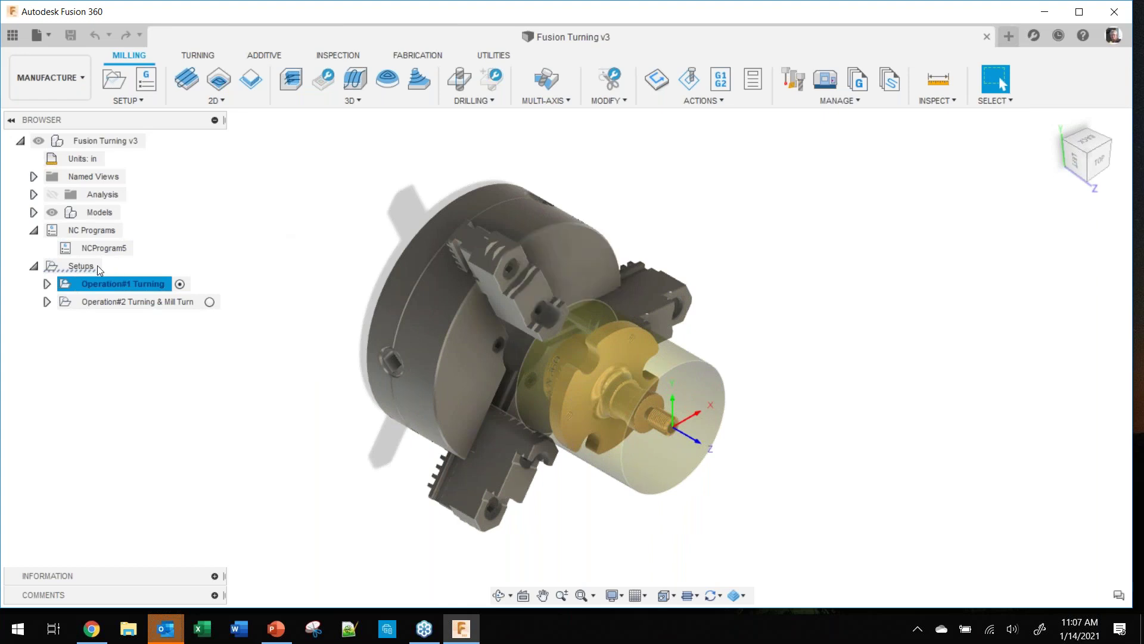
pyautogui.click(34, 213)
pyautogui.click(47, 232)
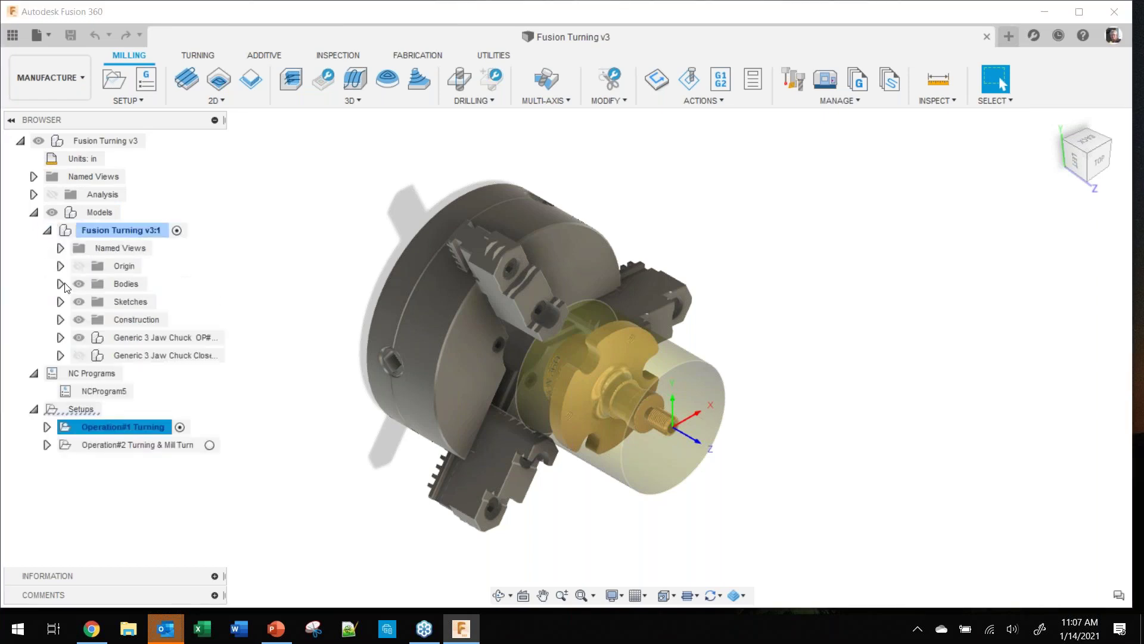
pyautogui.click(81, 339)
pyautogui.click(77, 354)
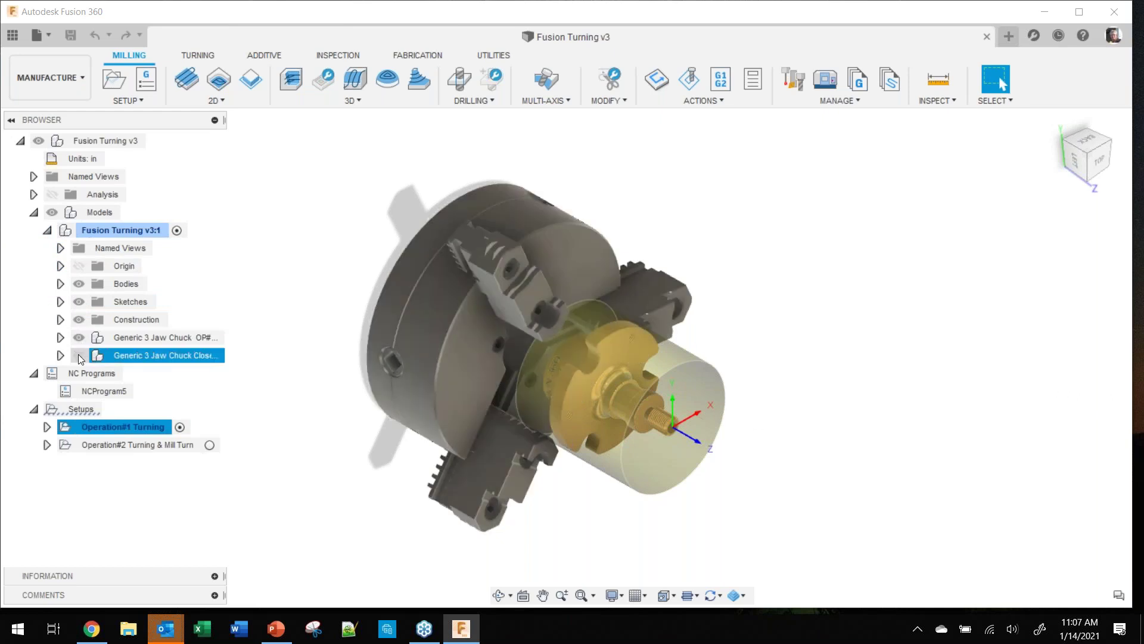
pyautogui.click(78, 355)
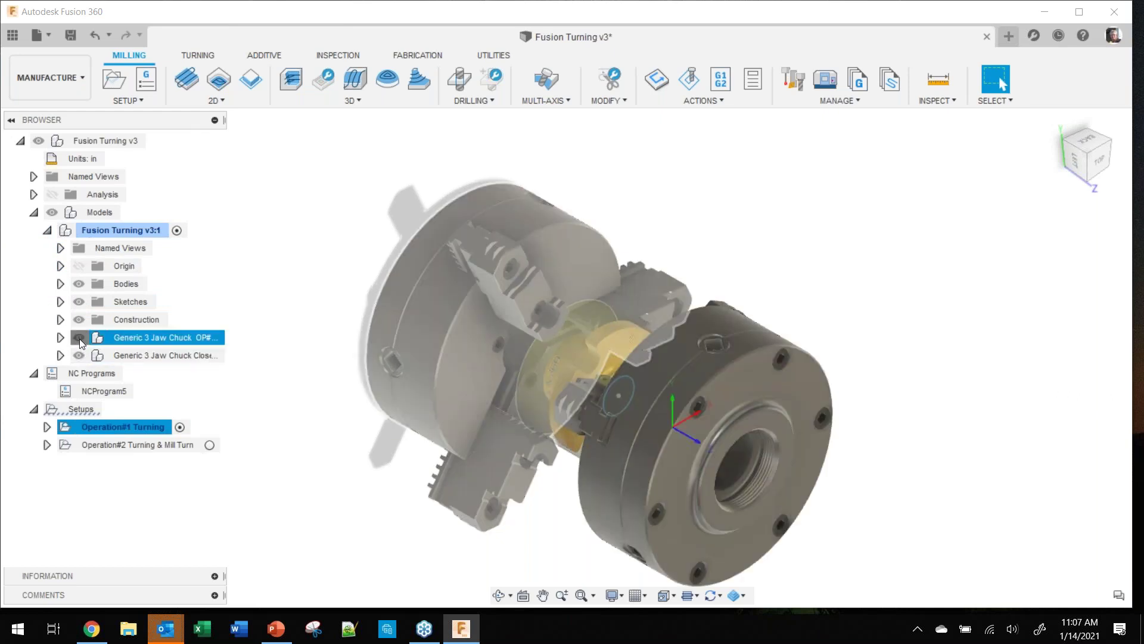
pyautogui.click(80, 338)
pyautogui.click(80, 341)
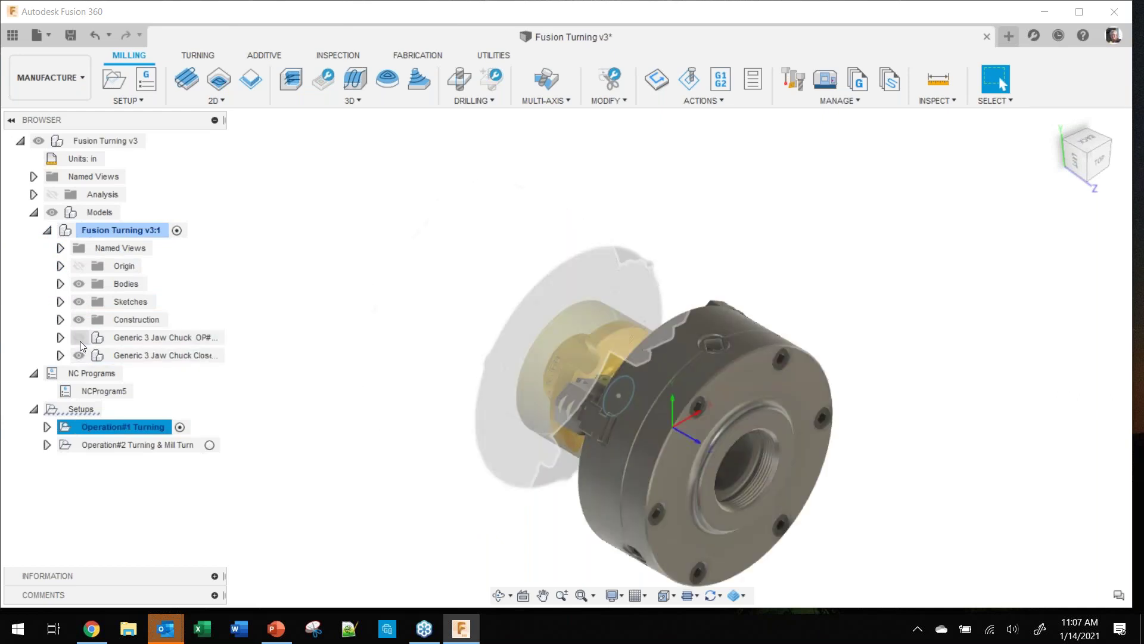
pyautogui.click(79, 337)
pyautogui.click(78, 354)
pyautogui.click(79, 354)
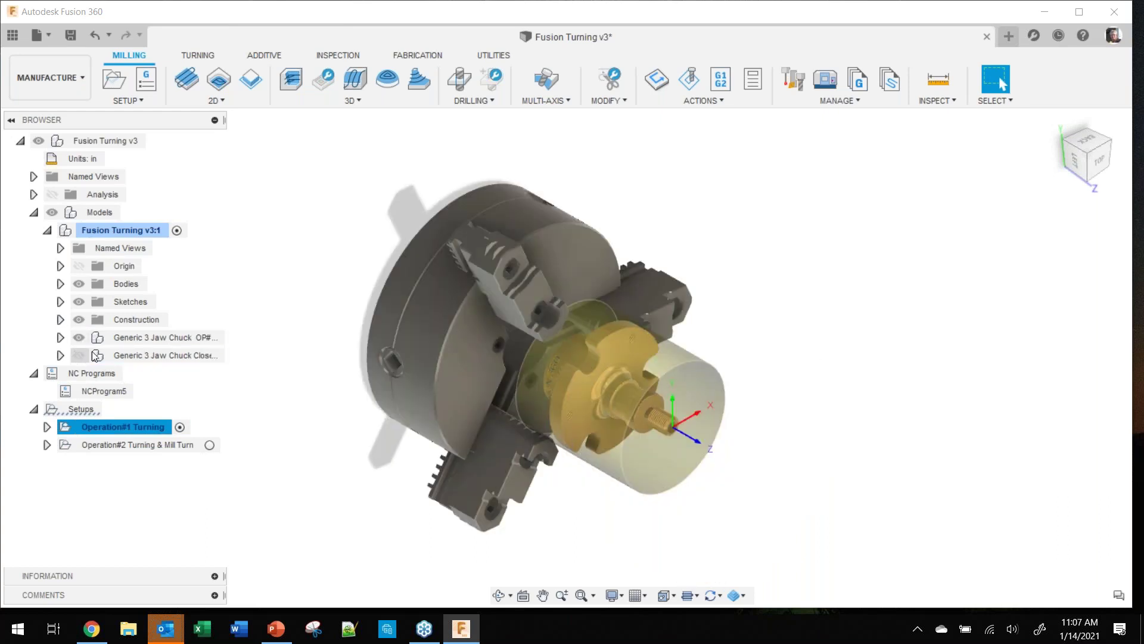
# Step: View the assembly from the left side and alternate between the two chucks to examine how each holds the part
pyautogui.click(1075, 163)
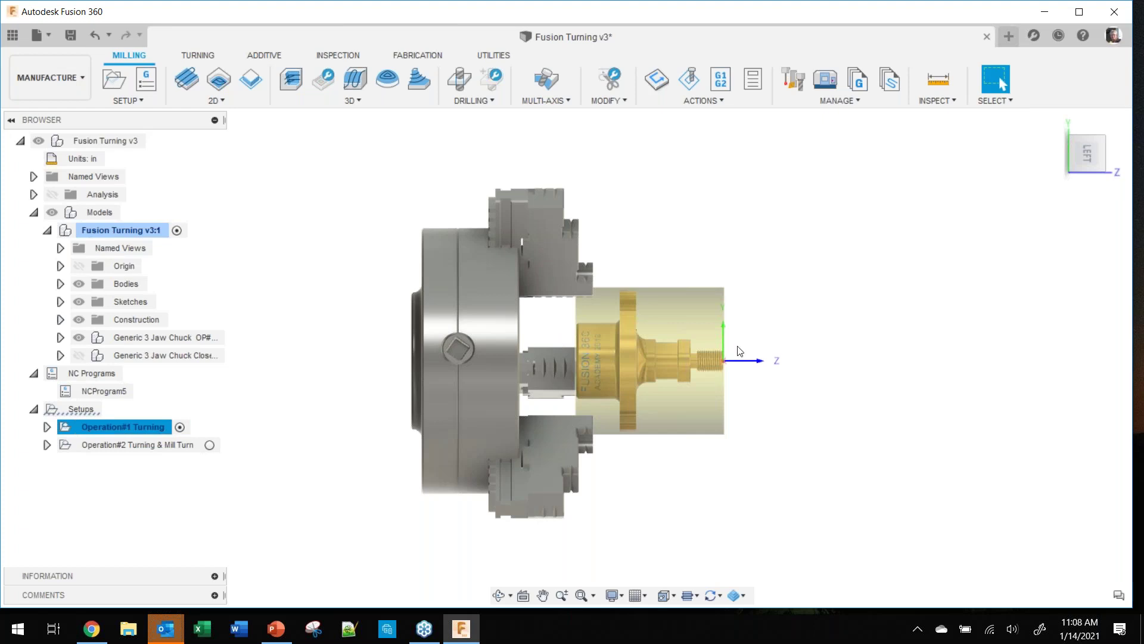
pyautogui.scroll(1, 603, 375)
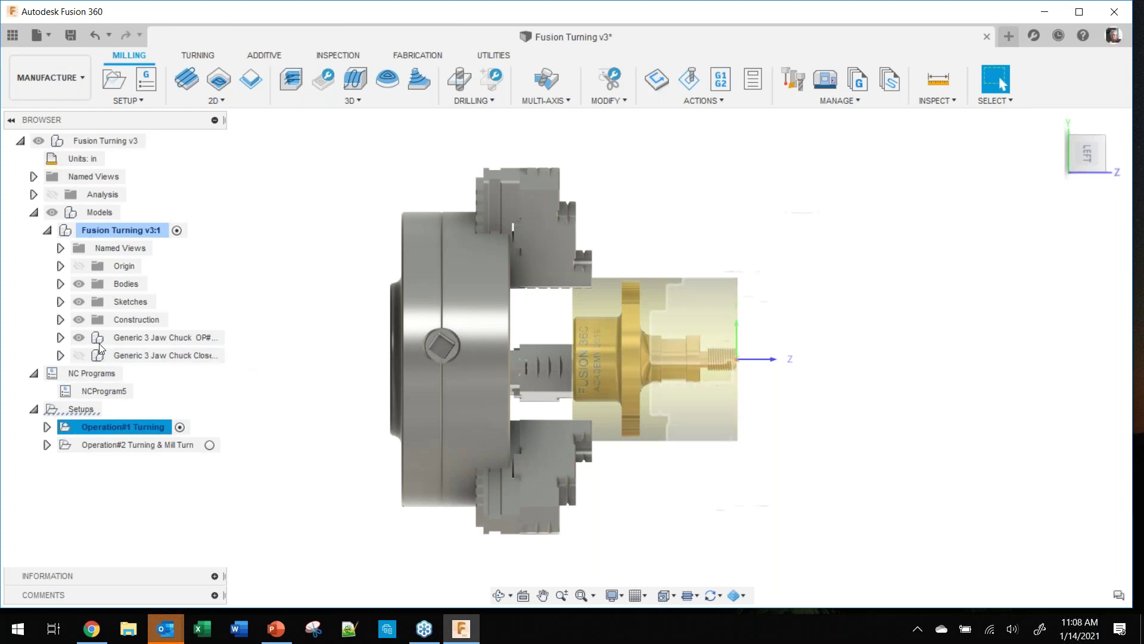
pyautogui.click(80, 337)
pyautogui.click(81, 355)
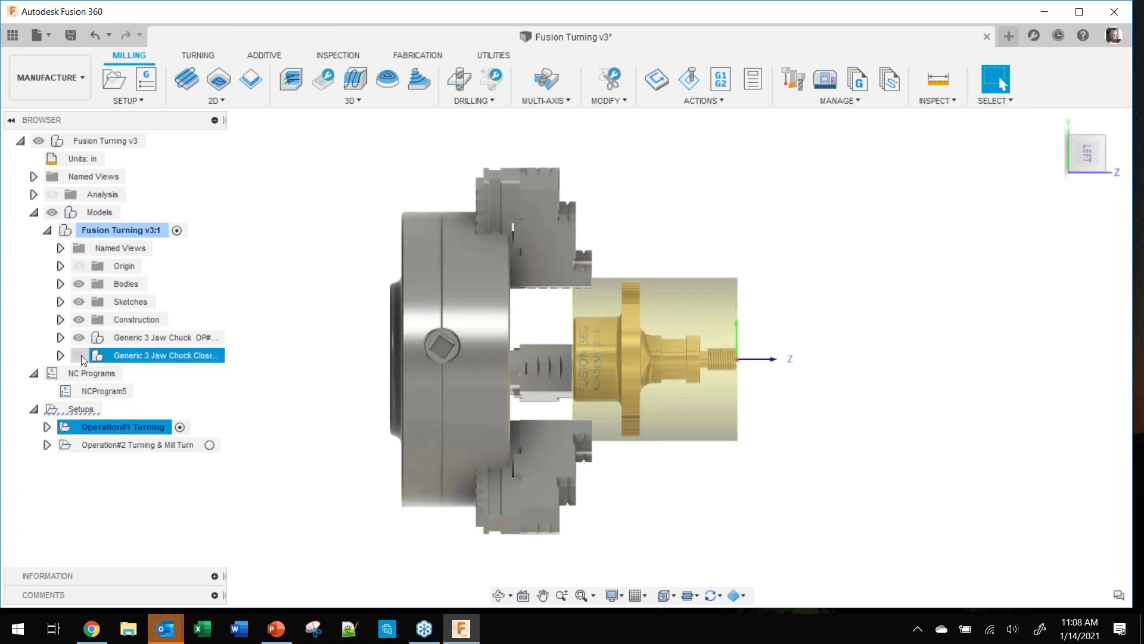
pyautogui.click(81, 355)
pyautogui.click(79, 338)
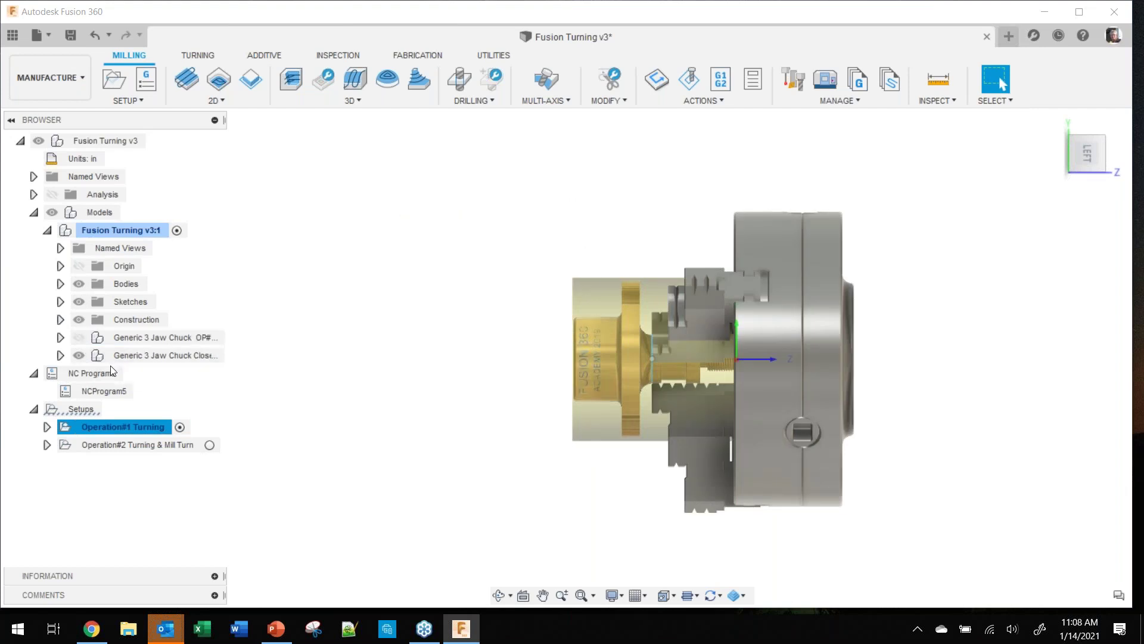
pyautogui.click(80, 337)
pyautogui.click(78, 355)
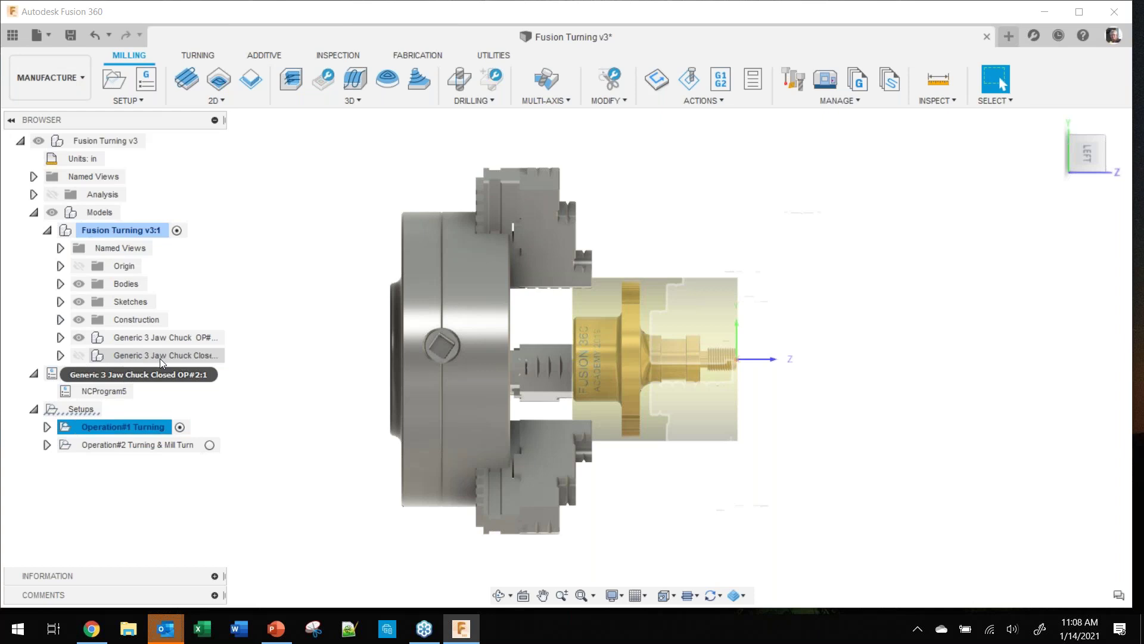
pyautogui.click(79, 356)
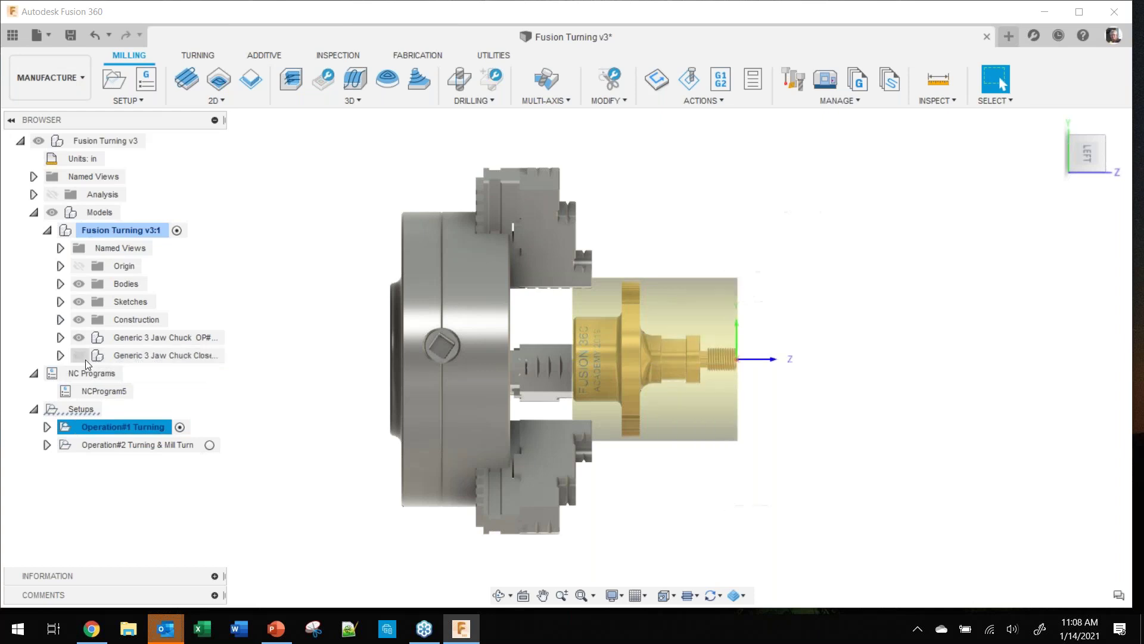
pyautogui.click(80, 338)
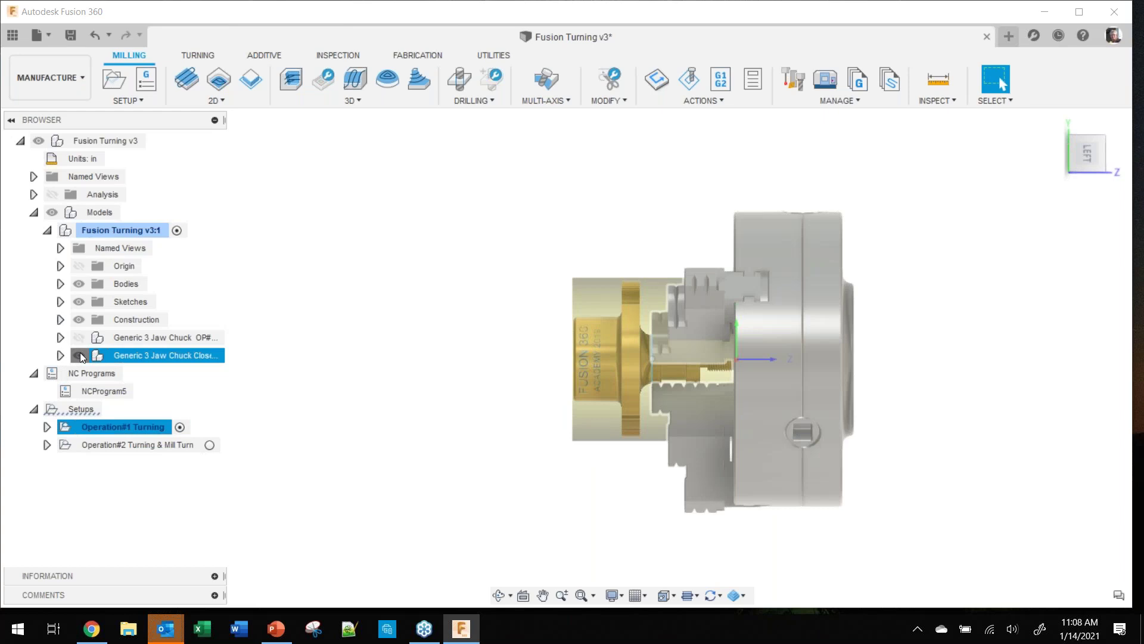
pyautogui.click(80, 354)
pyautogui.click(79, 337)
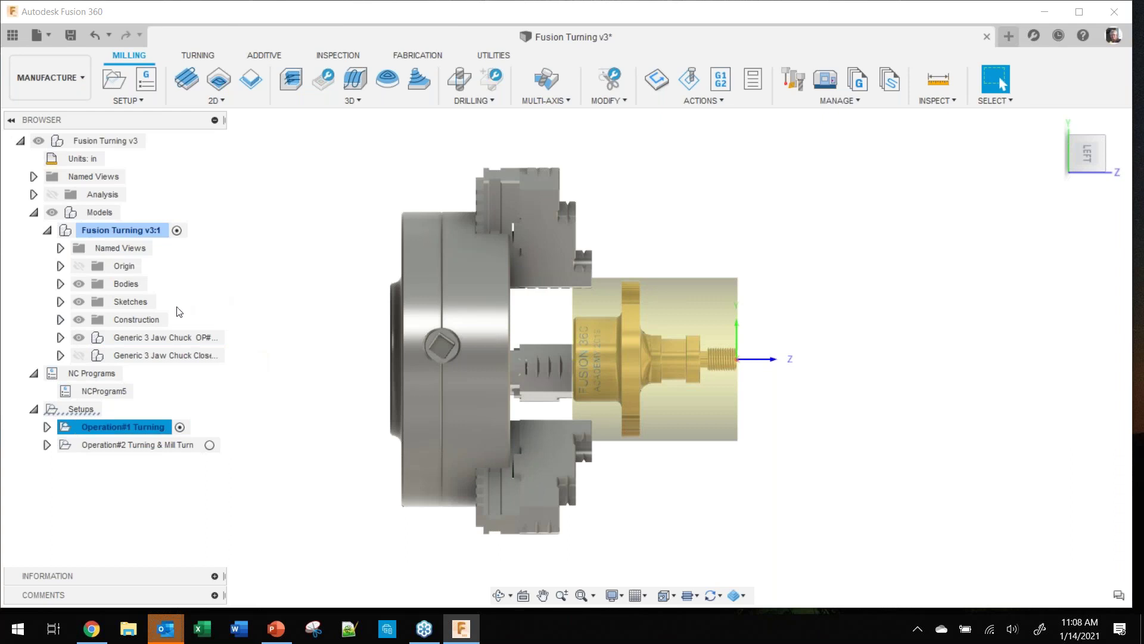
# Step: Examine the visible chuck's components by highlighting Jaw:1, Jaw:2, Jaw:3 and Housing:1 in turn, then collapse it and clear the selection
pyautogui.click(60, 338)
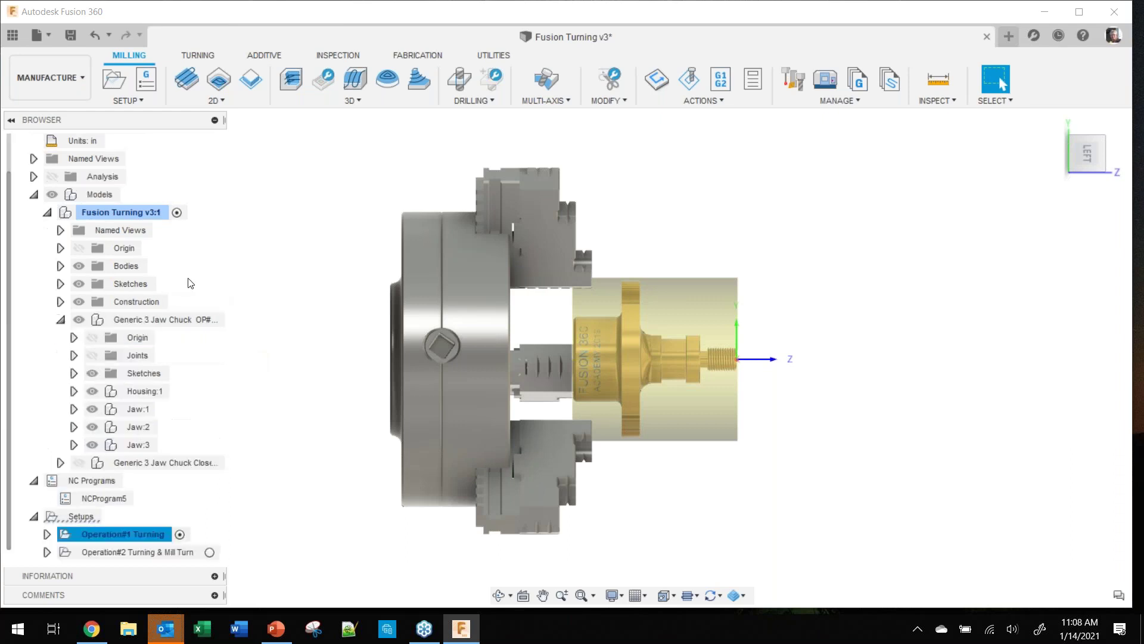
pyautogui.click(120, 409)
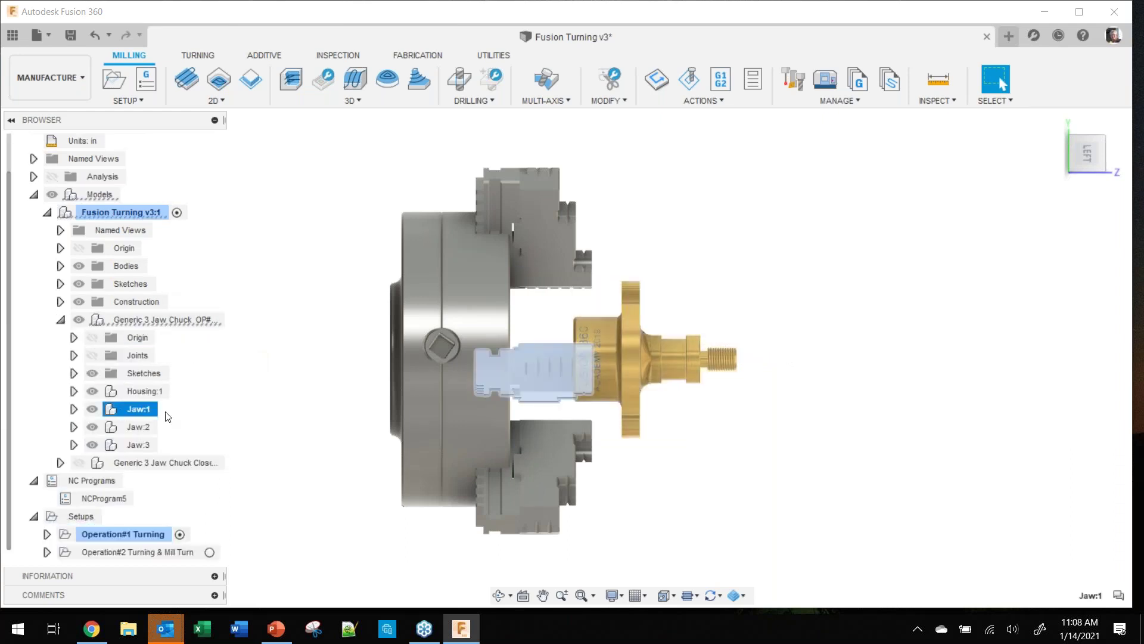
pyautogui.click(136, 428)
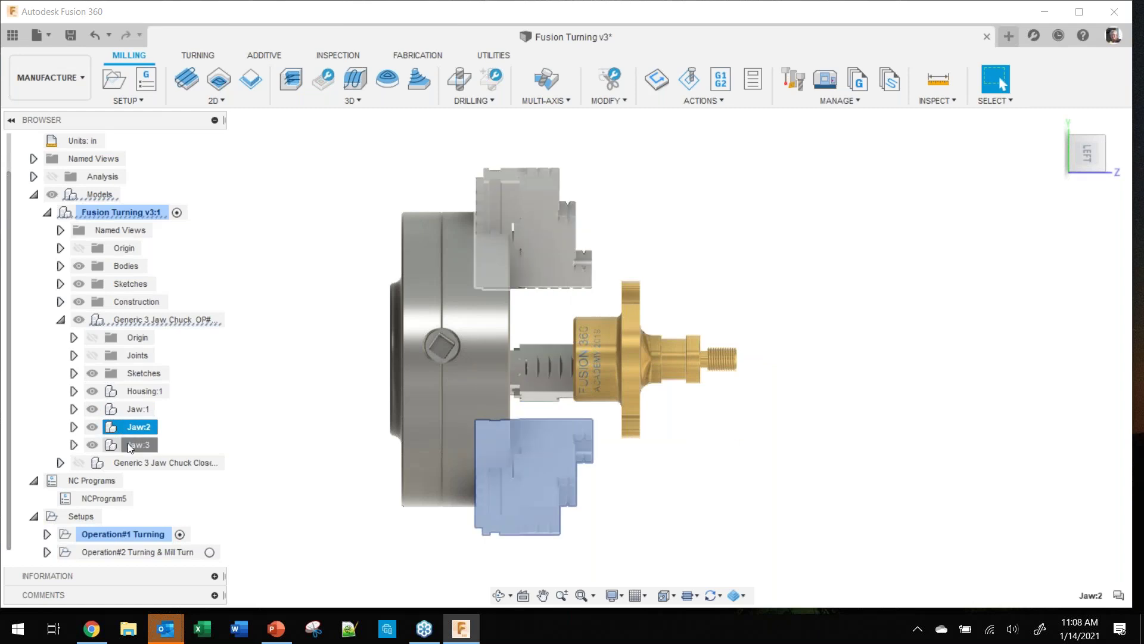
pyautogui.click(131, 445)
pyautogui.click(143, 391)
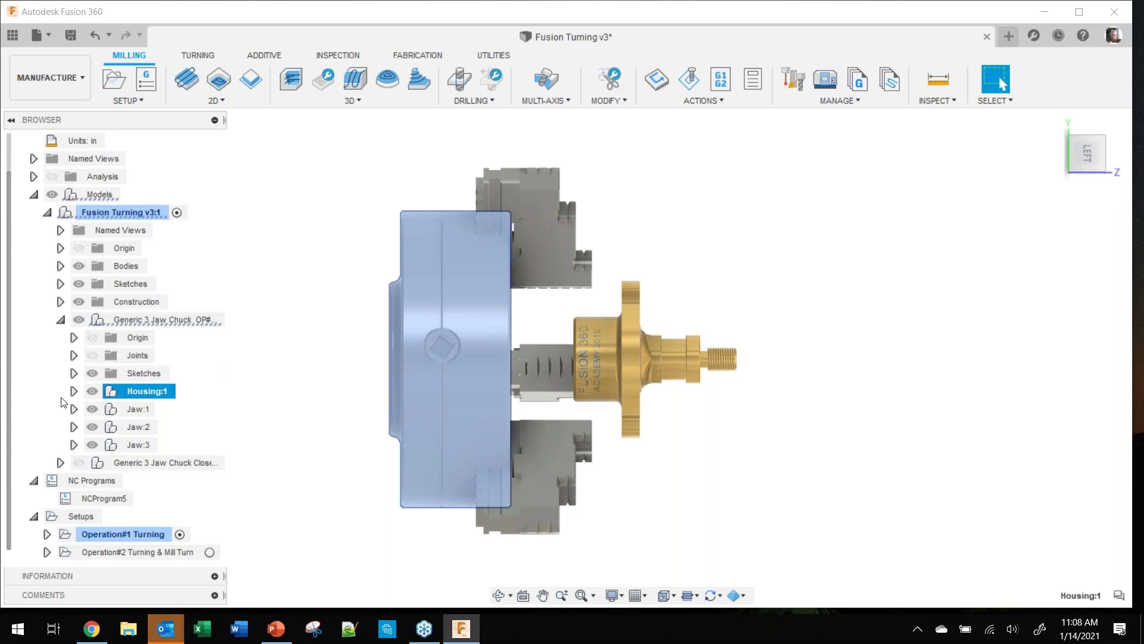
pyautogui.click(61, 322)
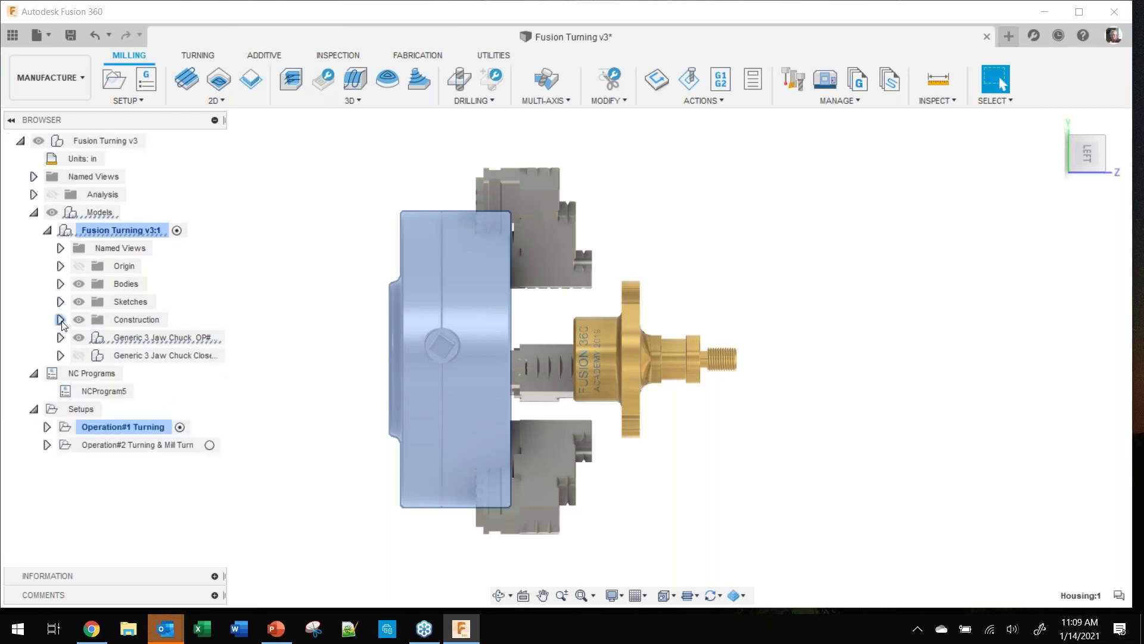
pyautogui.click(87, 361)
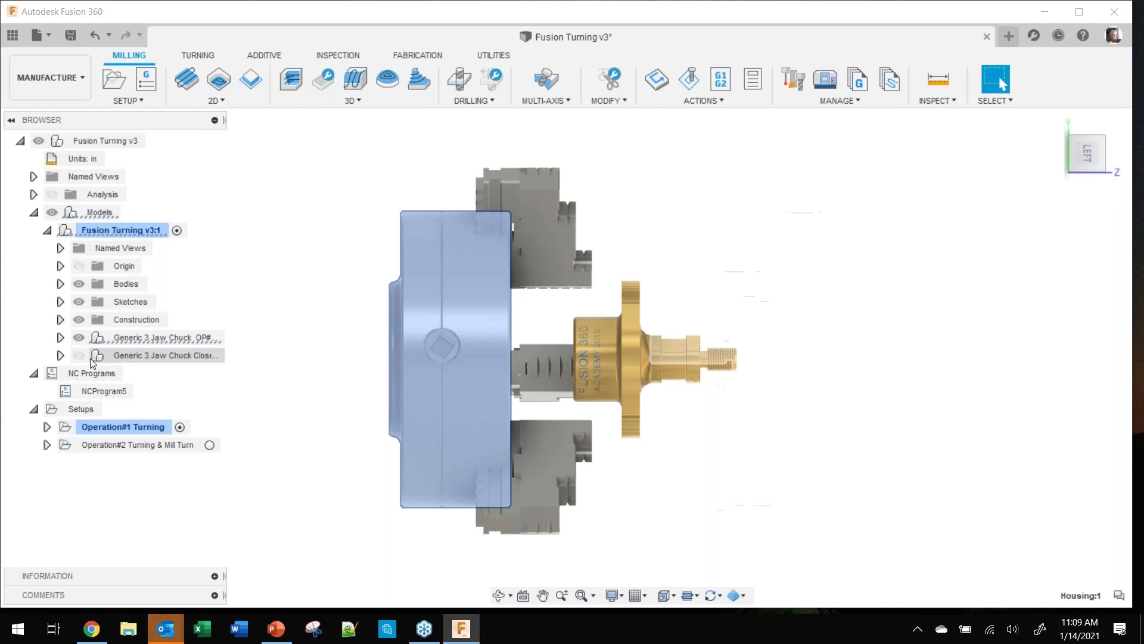
pyautogui.click(143, 337)
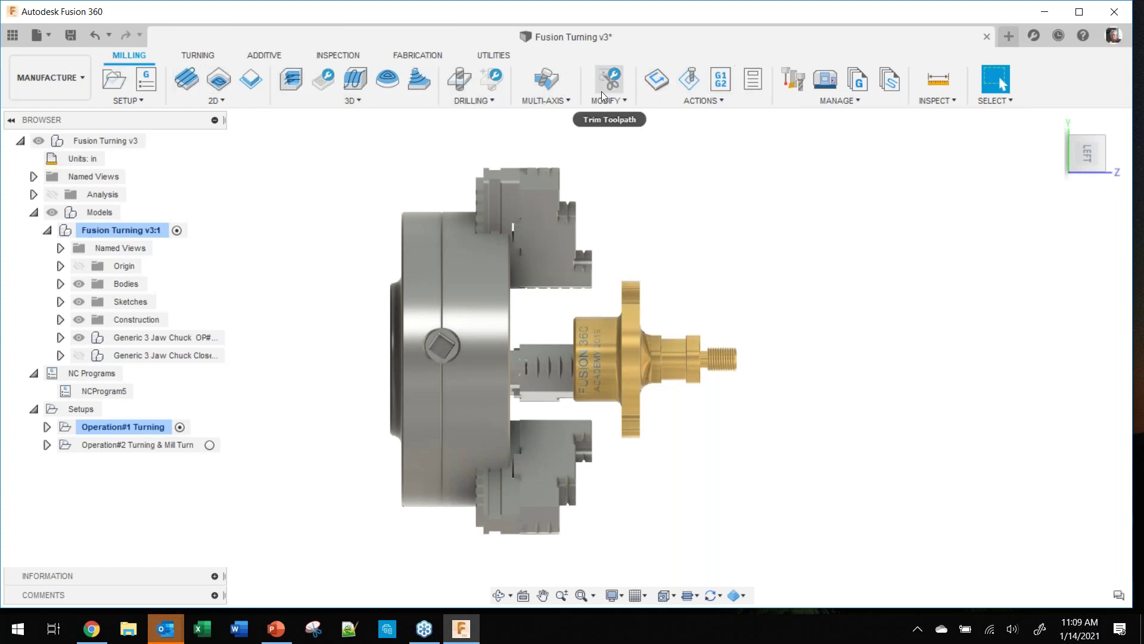
# Step: Review the available setup and 2D milling commands, then bring up the turning toolset
pyautogui.click(136, 101)
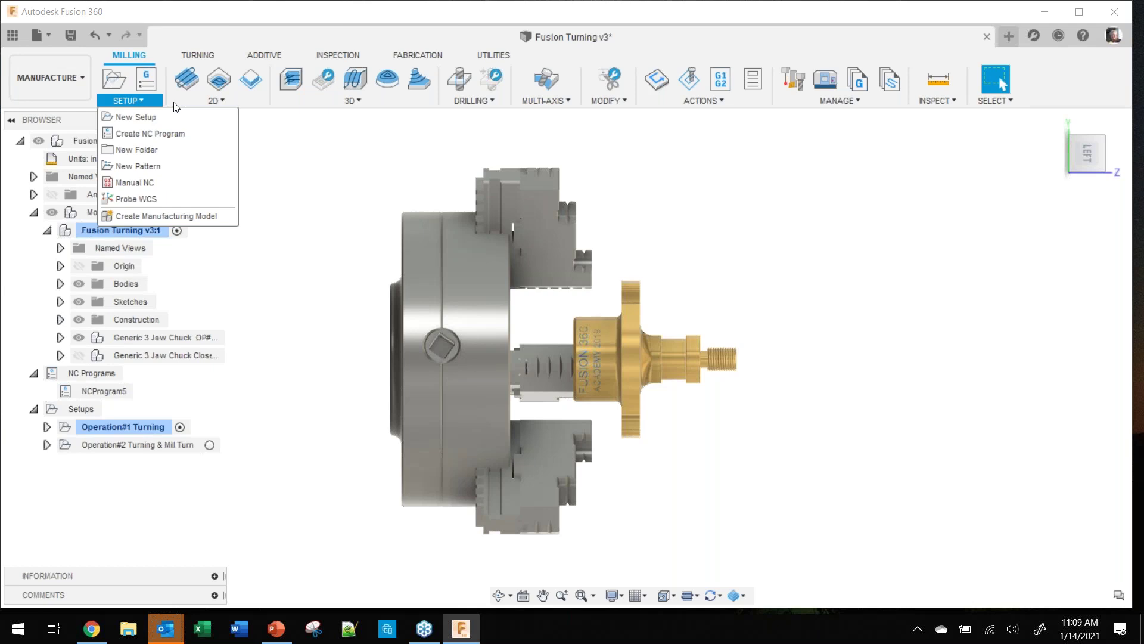
pyautogui.click(188, 106)
pyautogui.click(212, 99)
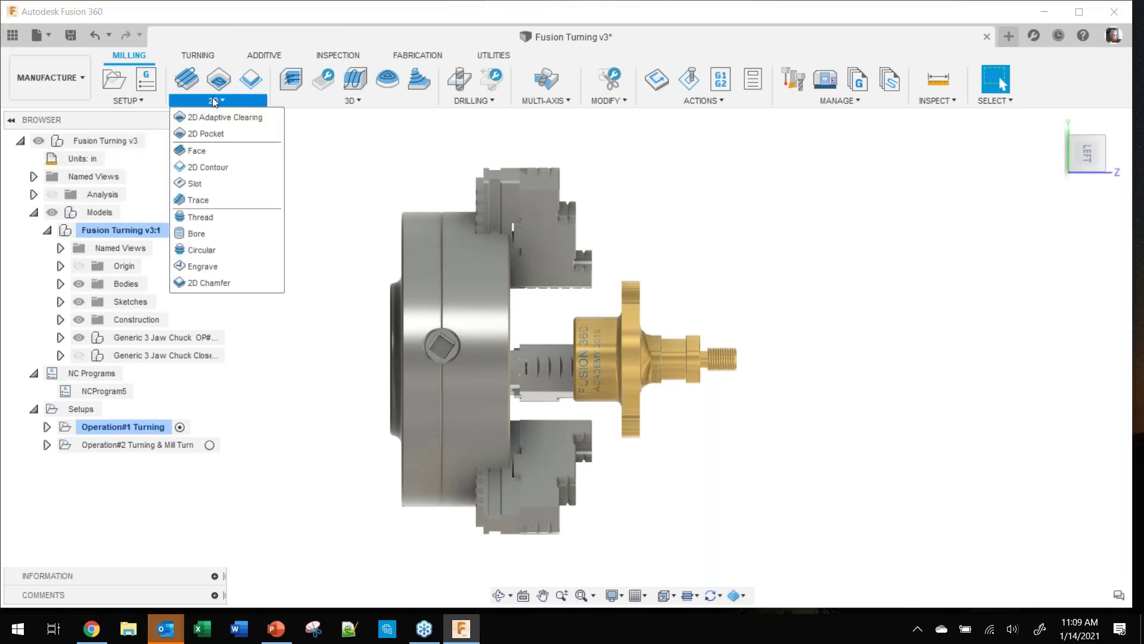
pyautogui.click(198, 54)
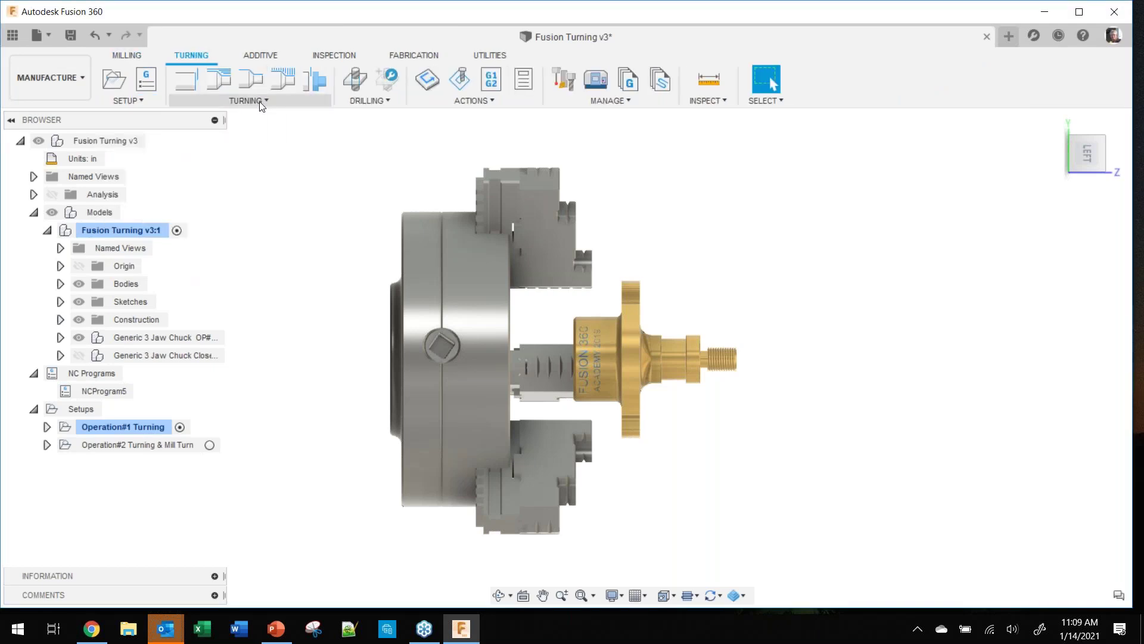
# Step: Review the available turning and drilling commands and compare the turning toolset with the milling toolset
pyautogui.click(261, 105)
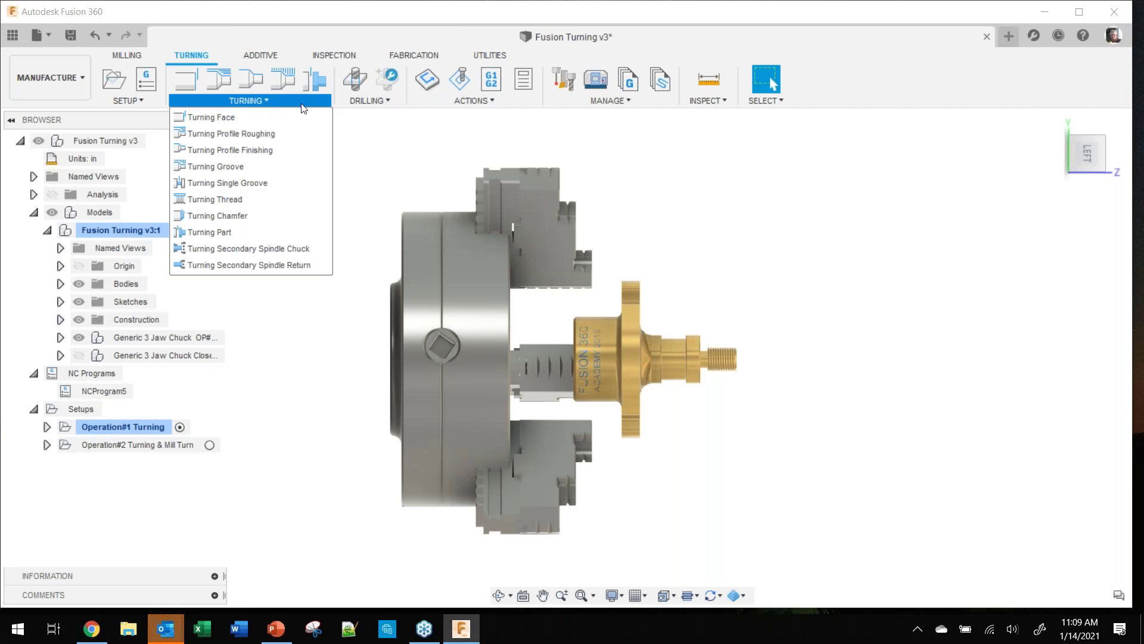
pyautogui.moveTo(374, 104)
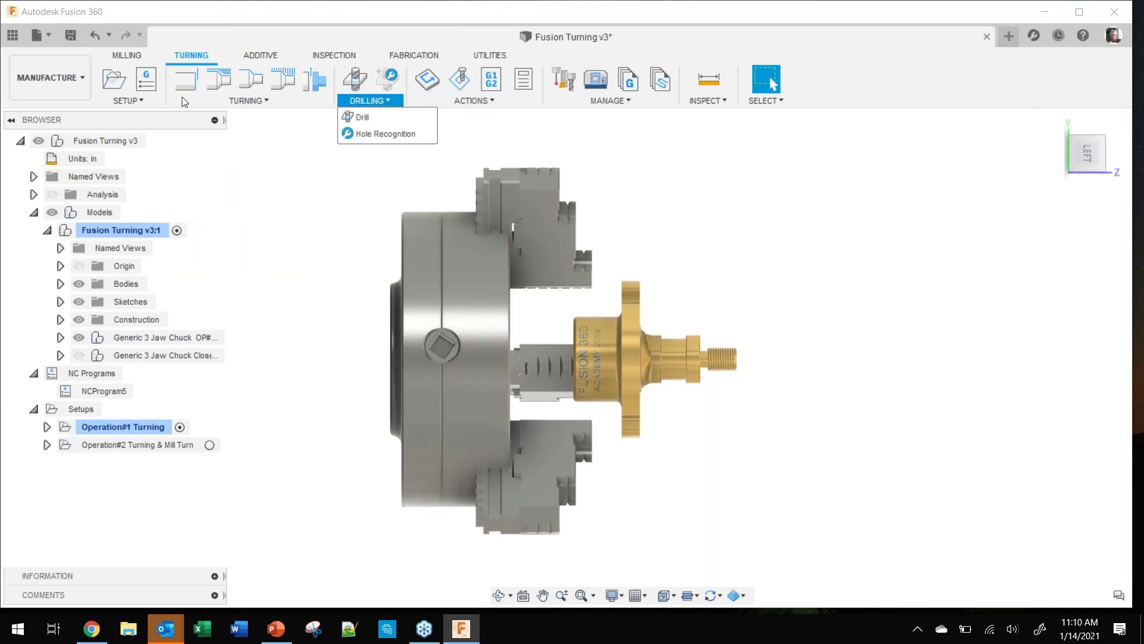
pyautogui.click(126, 55)
pyautogui.click(191, 54)
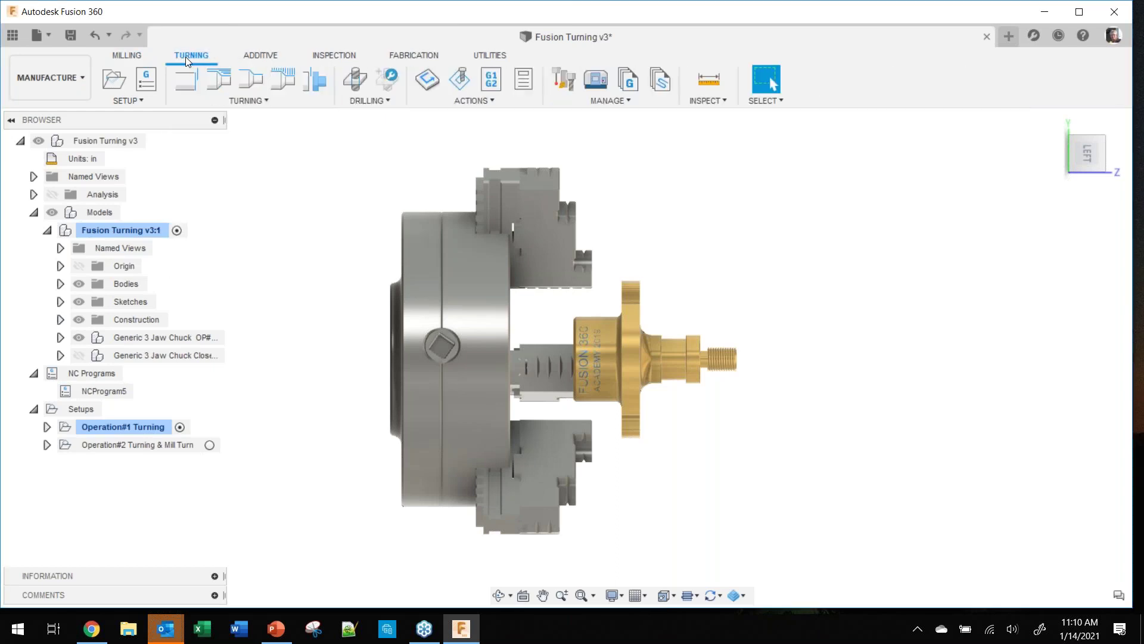
pyautogui.click(128, 55)
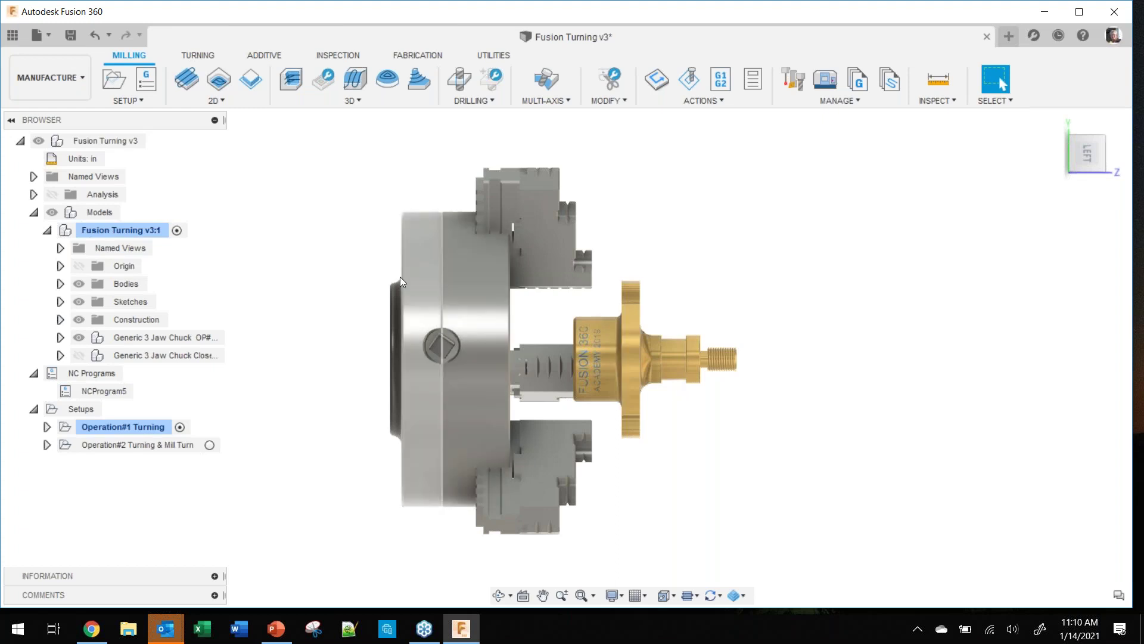
# Step: Expand Operation#1 Turning, open its setup for editing and review the available operation types, keeping Turning or mill/turn
pyautogui.click(47, 427)
pyautogui.click(87, 426)
pyautogui.rightClick(87, 426)
pyautogui.click(113, 11)
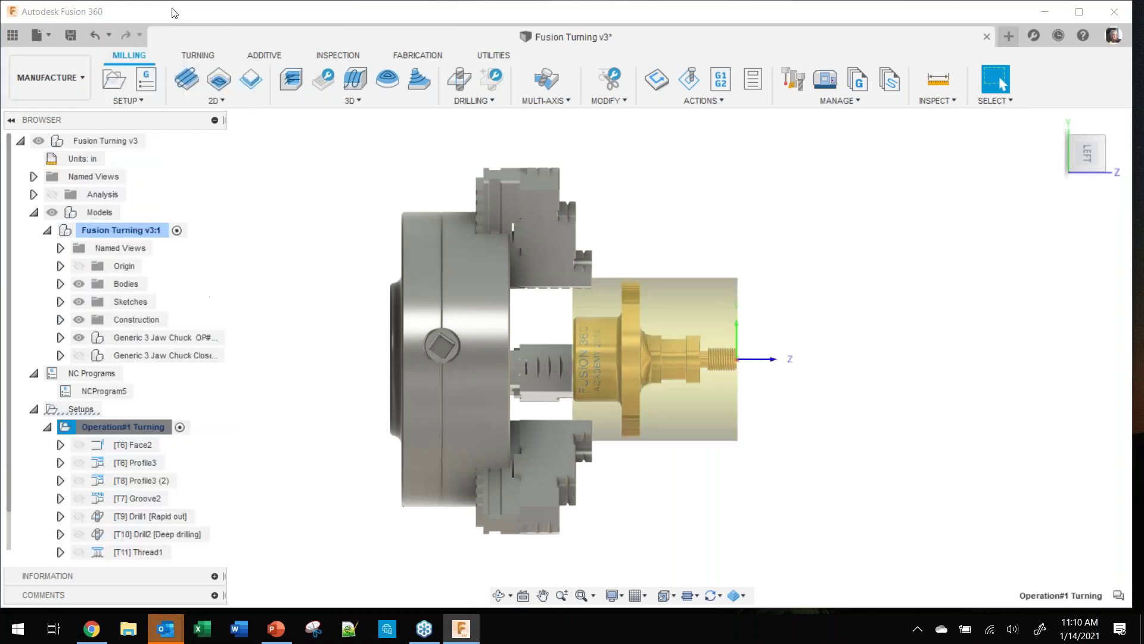
pyautogui.moveTo(242, 130); pyautogui.dragTo(292, 19)
pyautogui.moveTo(292, 11); pyautogui.dragTo(292, 11)
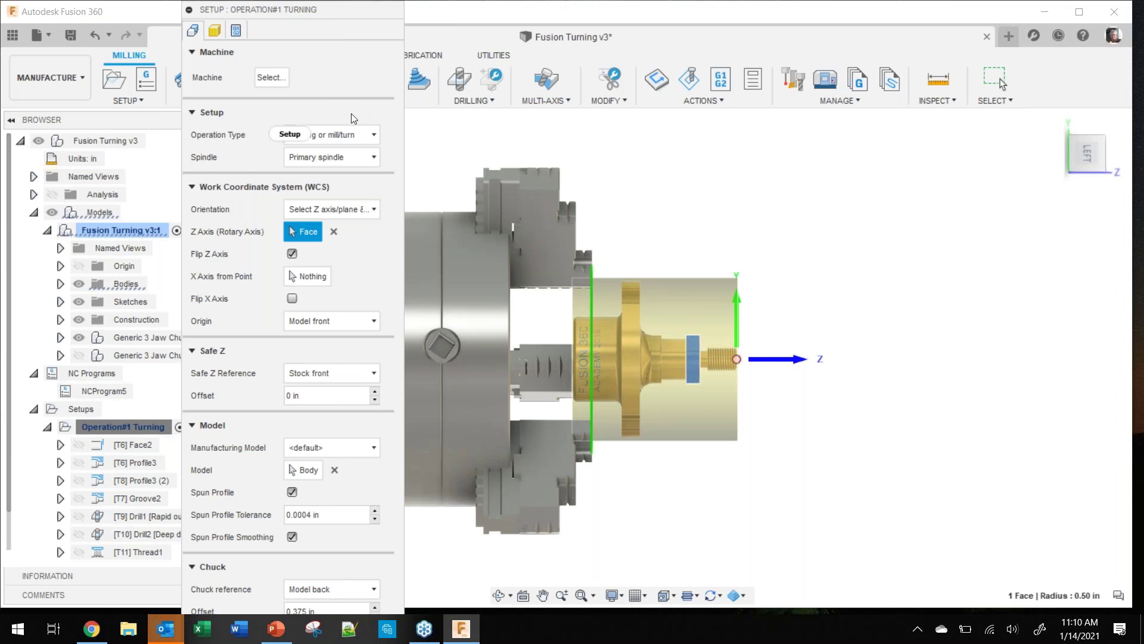
pyautogui.click(340, 130)
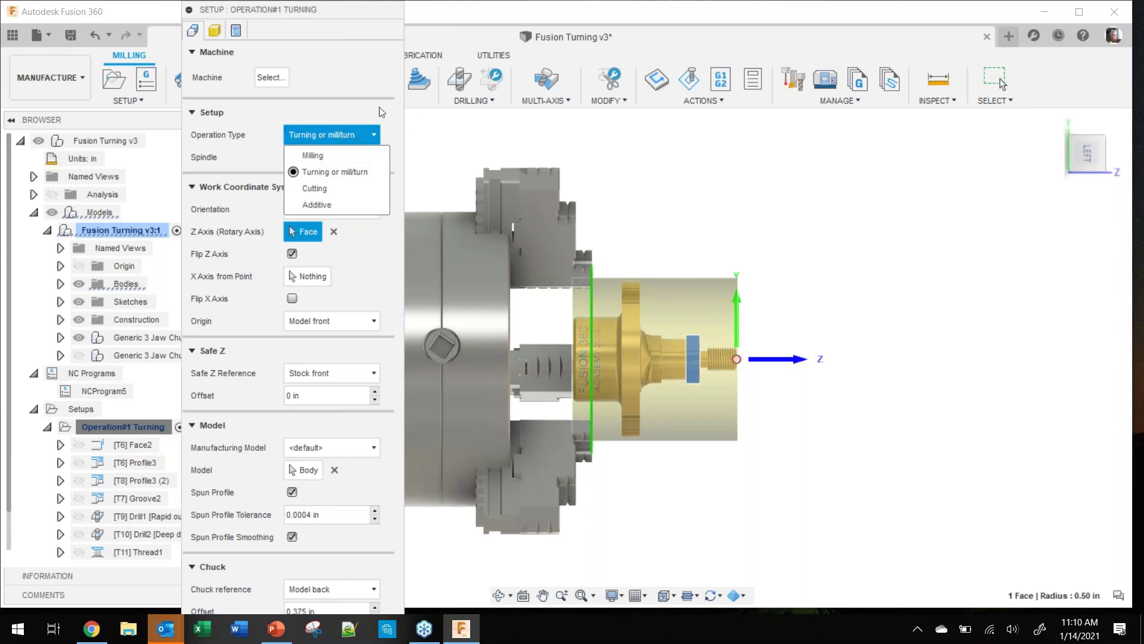
pyautogui.click(353, 95)
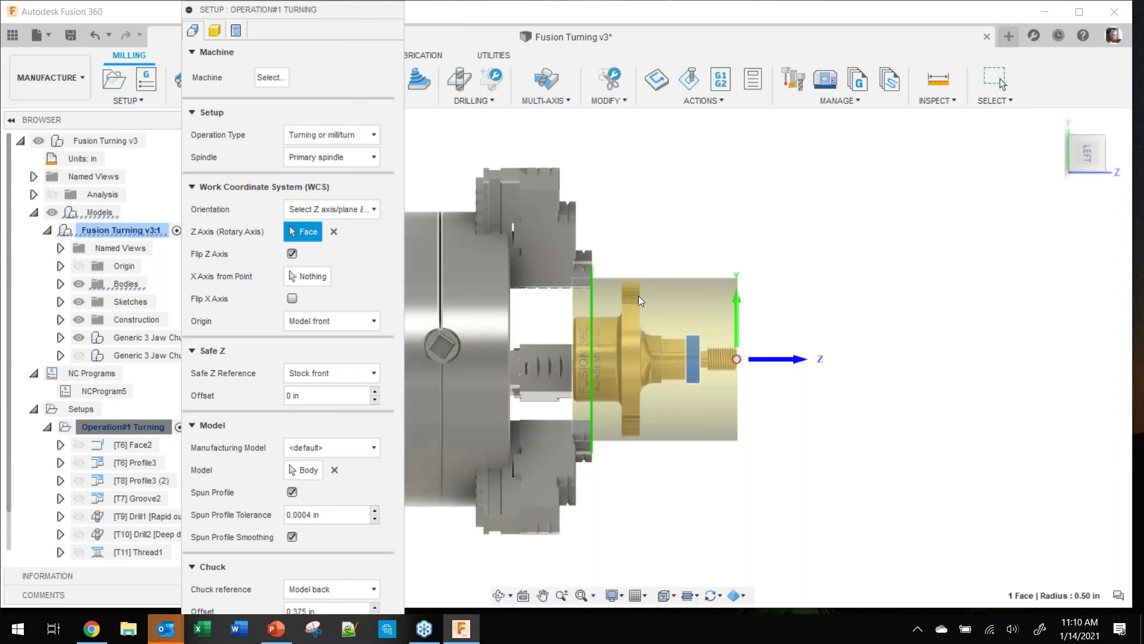
# Step: Examine the setup's coordinate system and selected model body from an angle beside the chuck
pyautogui.click(732, 341)
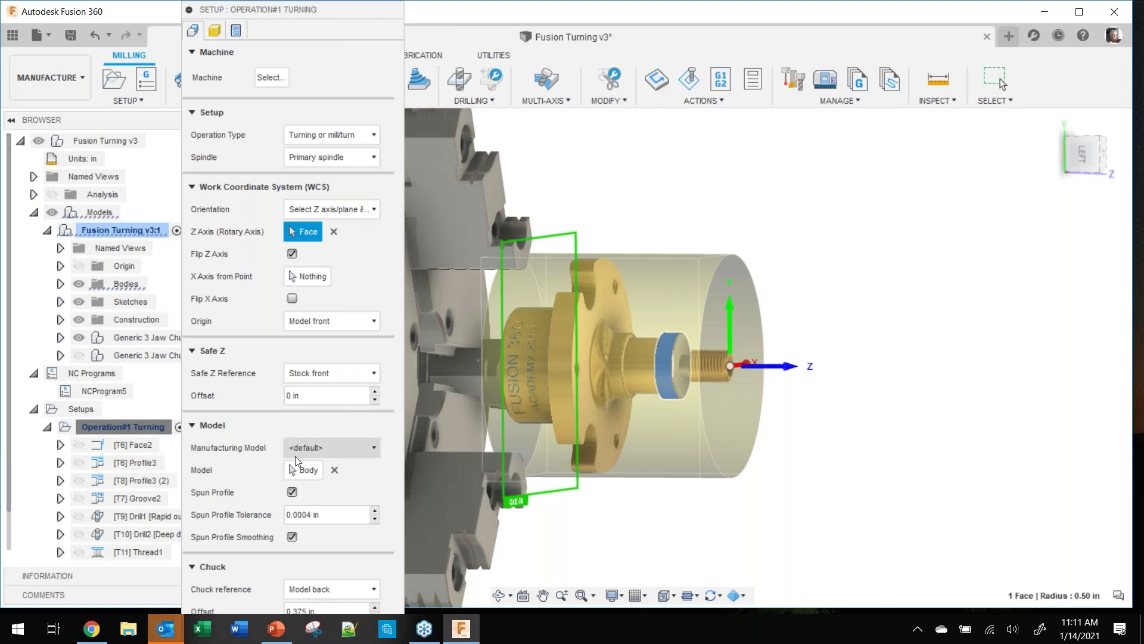
pyautogui.click(311, 470)
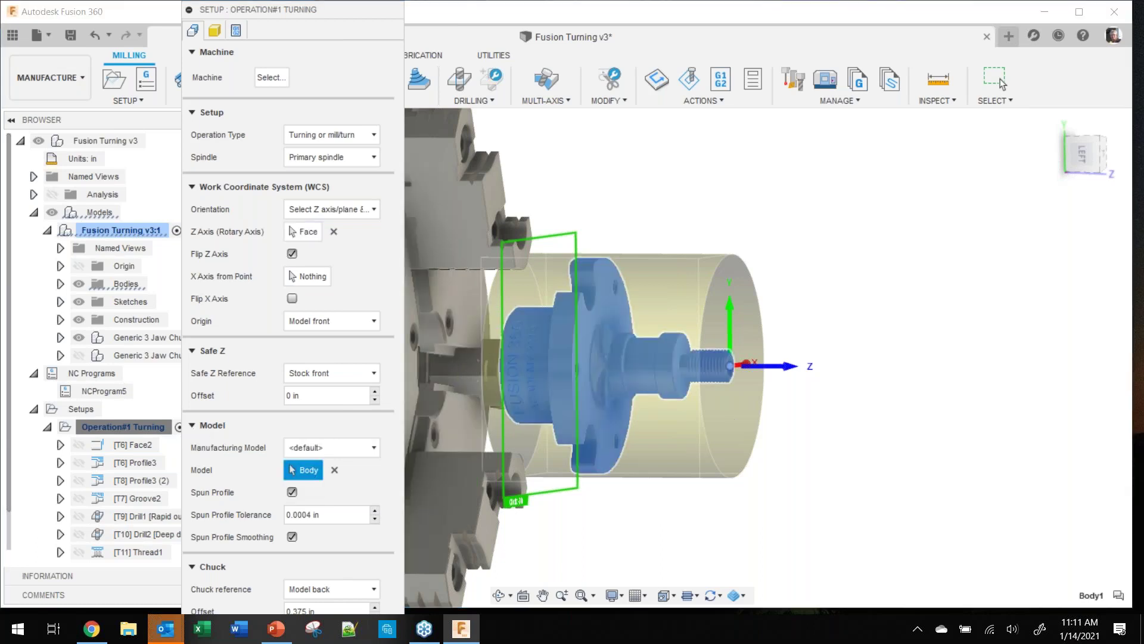
pyautogui.moveTo(841, 241); pyautogui.dragTo(934, 234, button='middle')
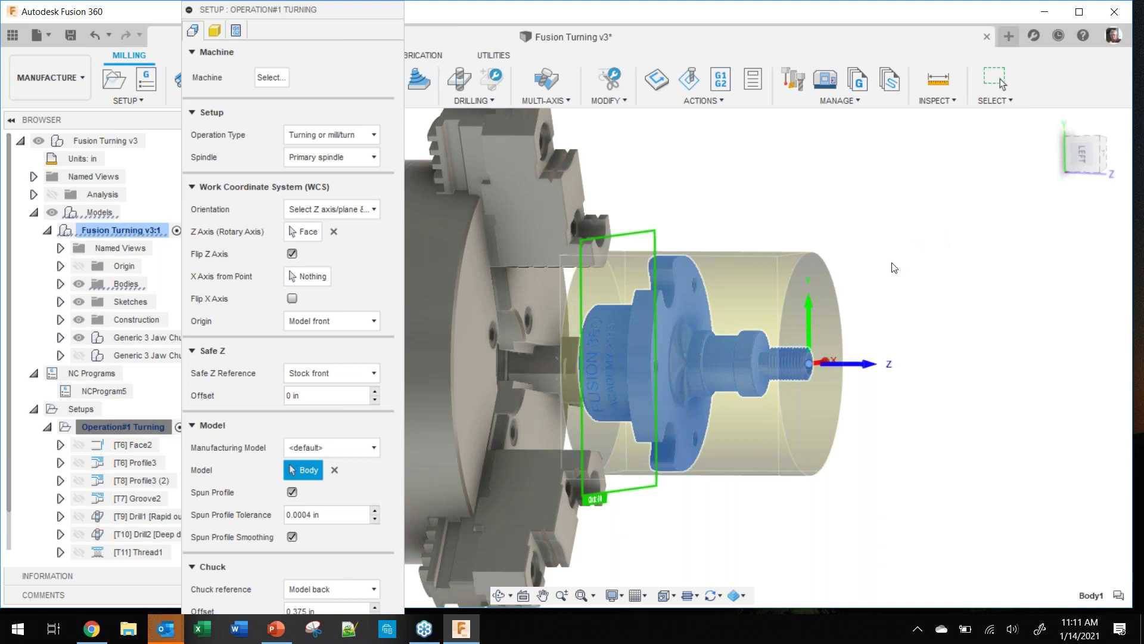
pyautogui.click(192, 427)
pyautogui.click(192, 426)
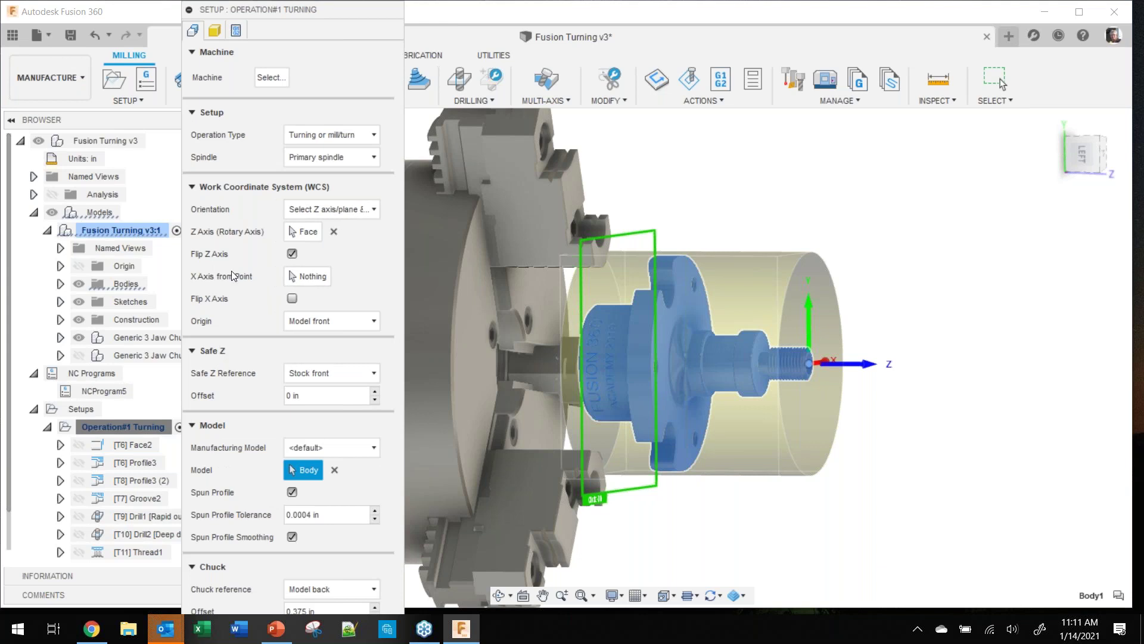
# Step: Review the setup's stock offsets and available stock modes, keeping the relative size cylinder
pyautogui.click(214, 29)
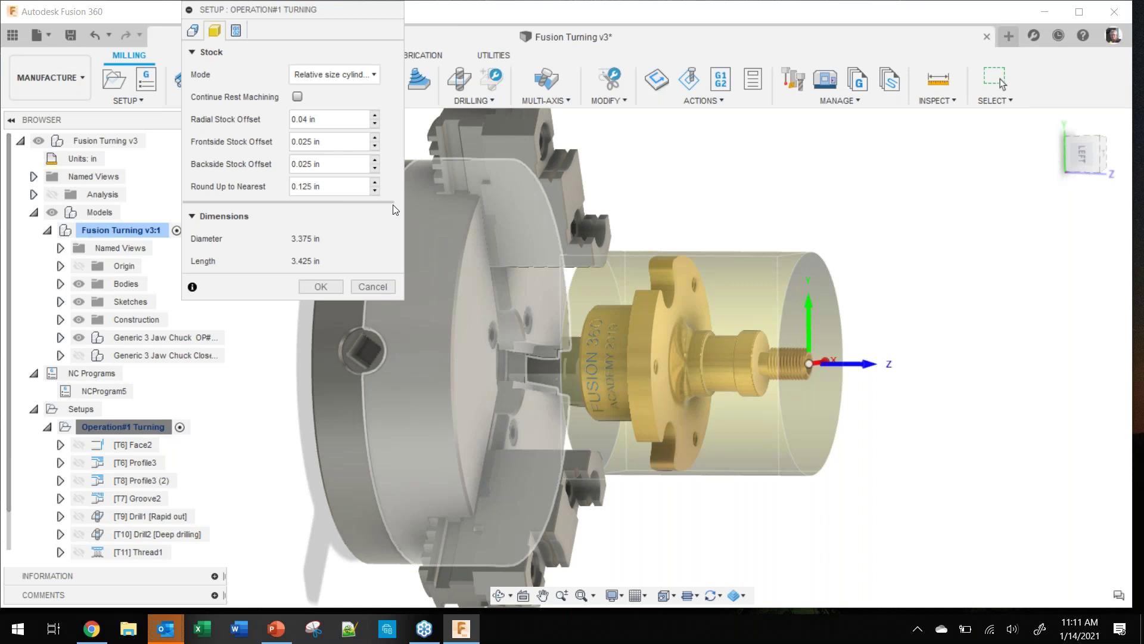
pyautogui.click(334, 74)
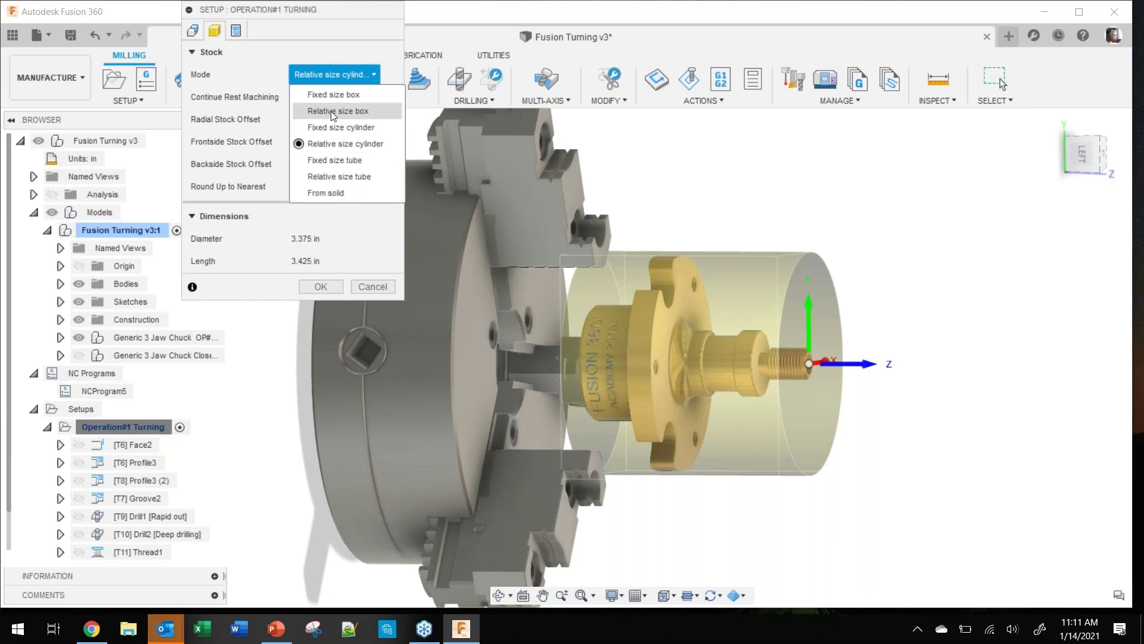
pyautogui.click(314, 53)
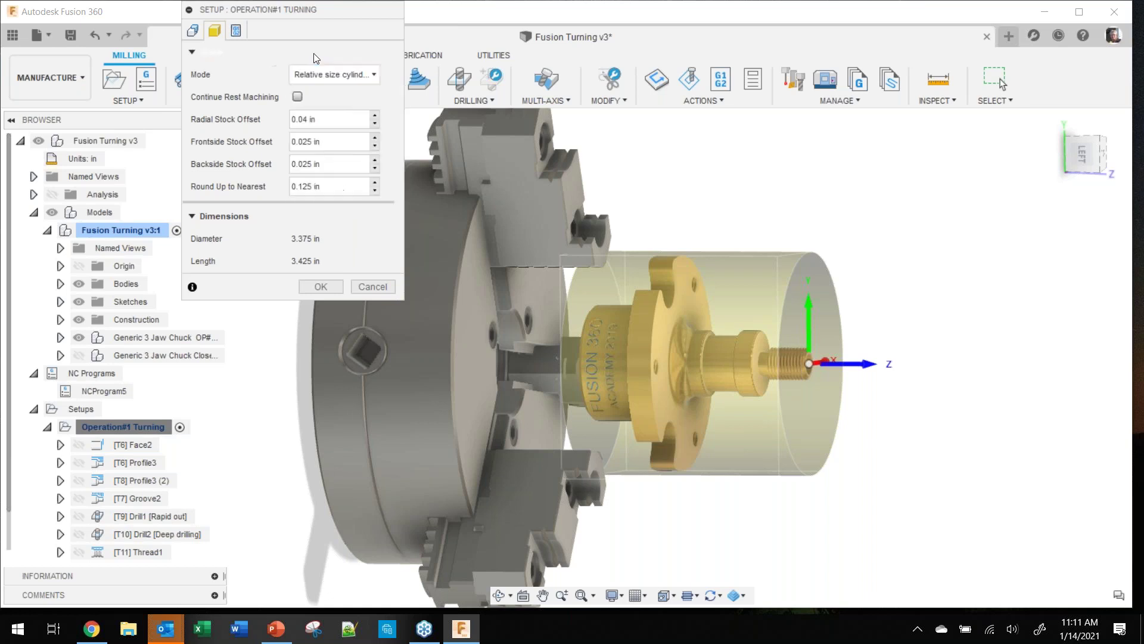
# Step: Examine the setup's post-process settings and turn on Multiple WCS Offsets to inspect its additional options
pyautogui.click(238, 32)
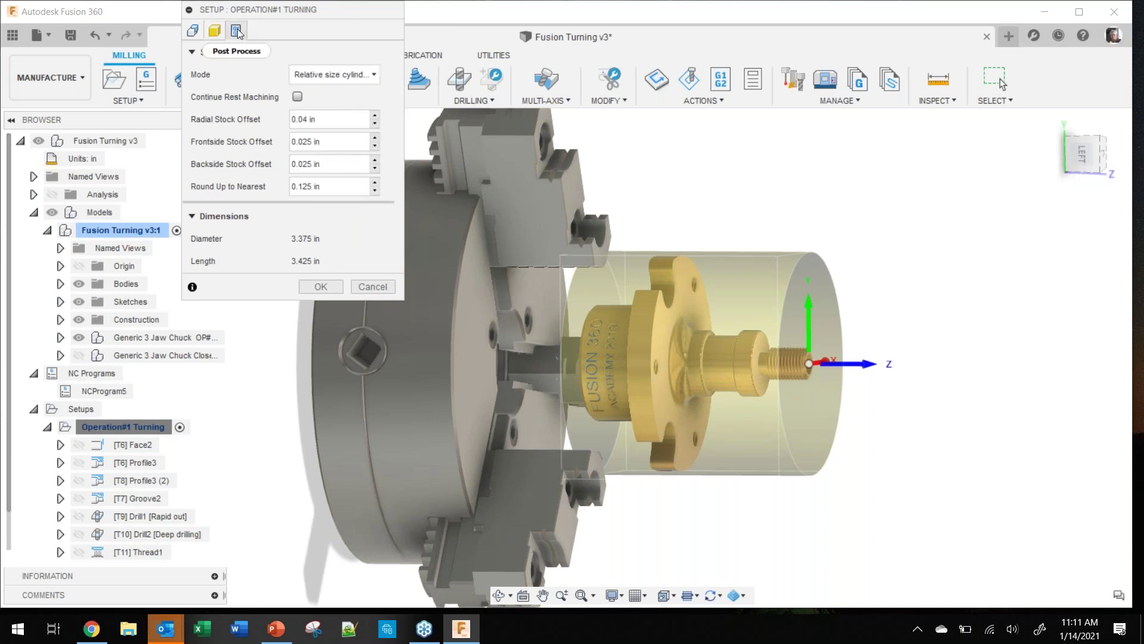
pyautogui.moveTo(288, 11); pyautogui.dragTo(268, 56)
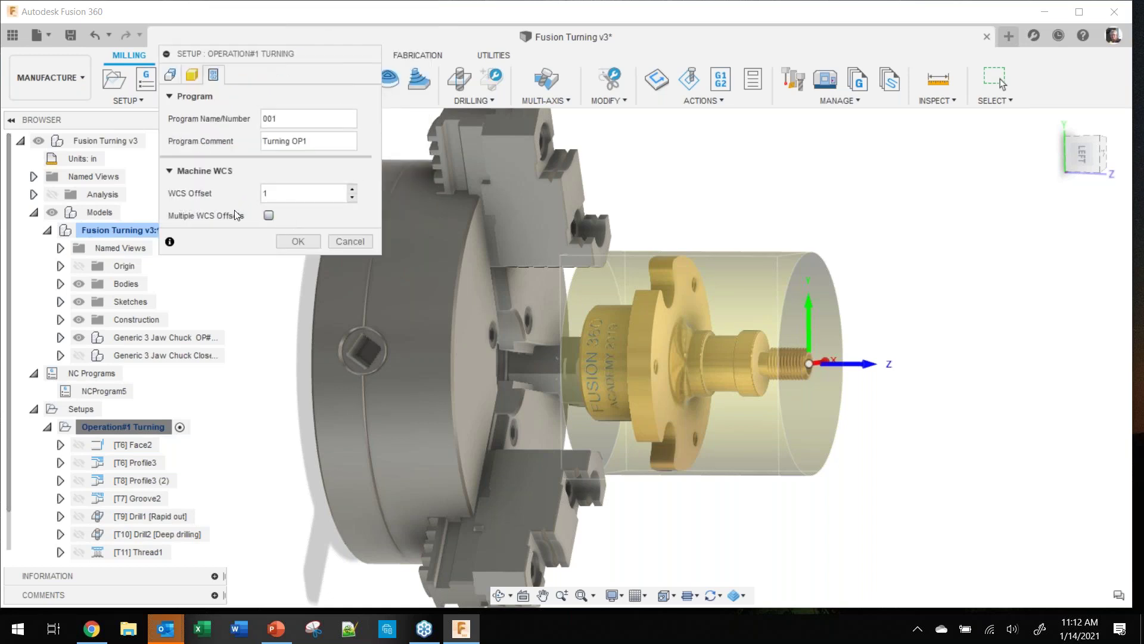
pyautogui.click(269, 216)
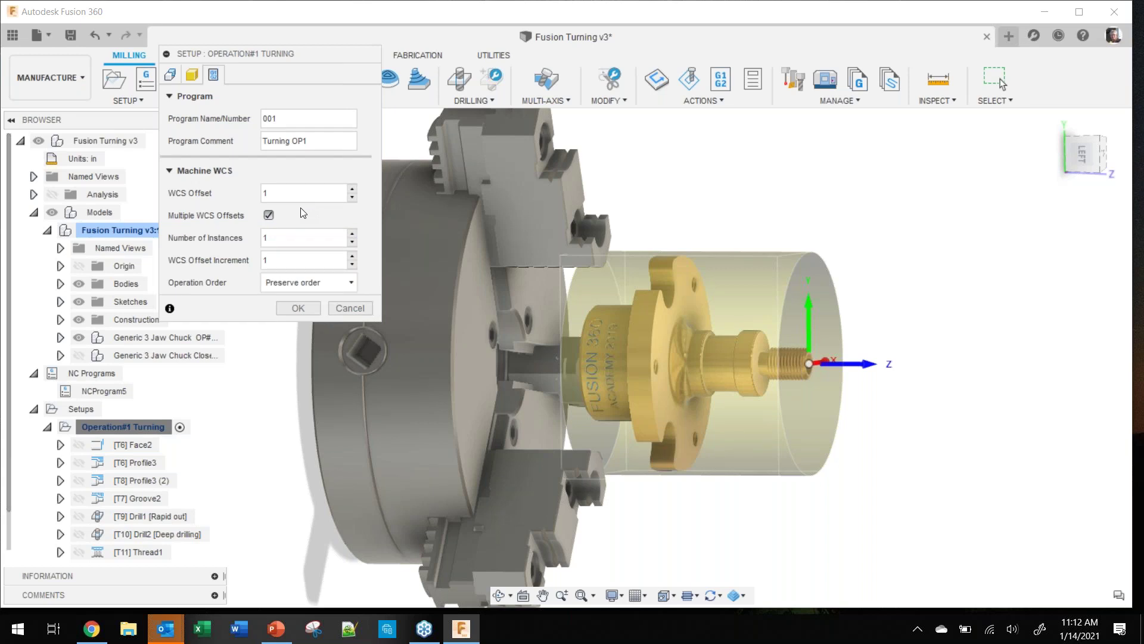
# Step: Collapse the Setup and Safe Z sections to review the remaining setup and chuck settings, and cancel the setup edit
pyautogui.click(170, 74)
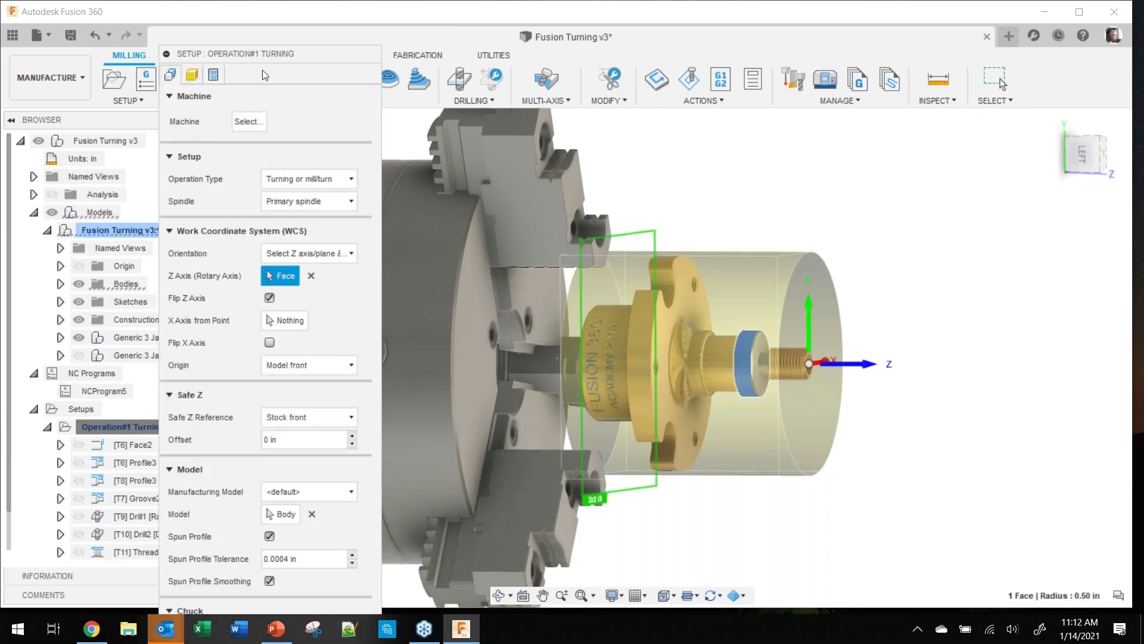
pyautogui.moveTo(290, 53); pyautogui.dragTo(266, 31)
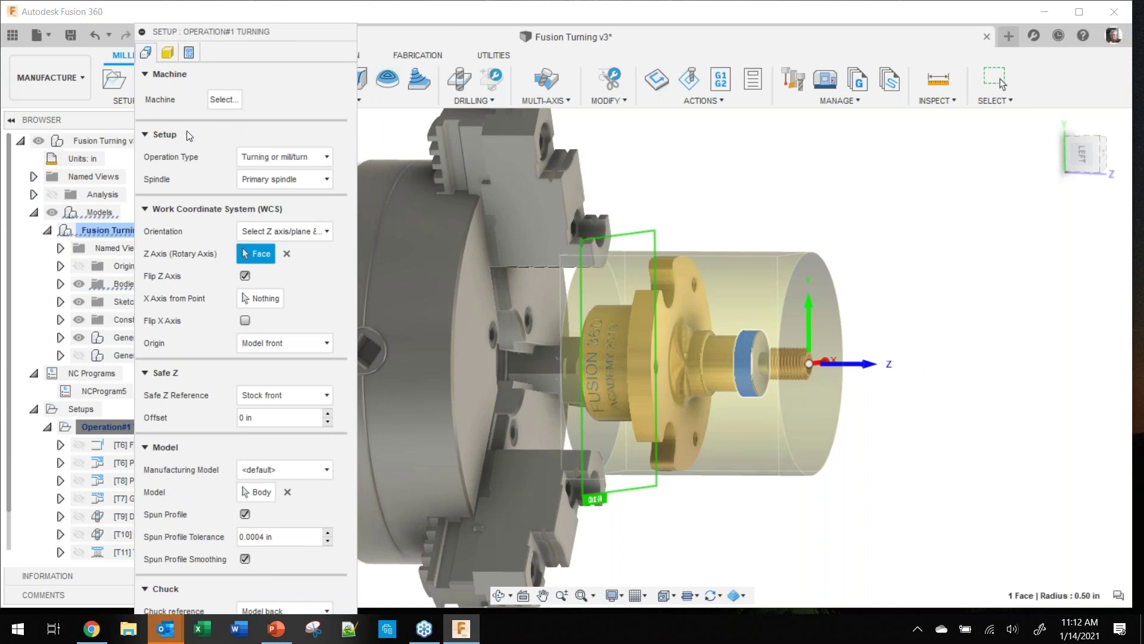
pyautogui.click(146, 135)
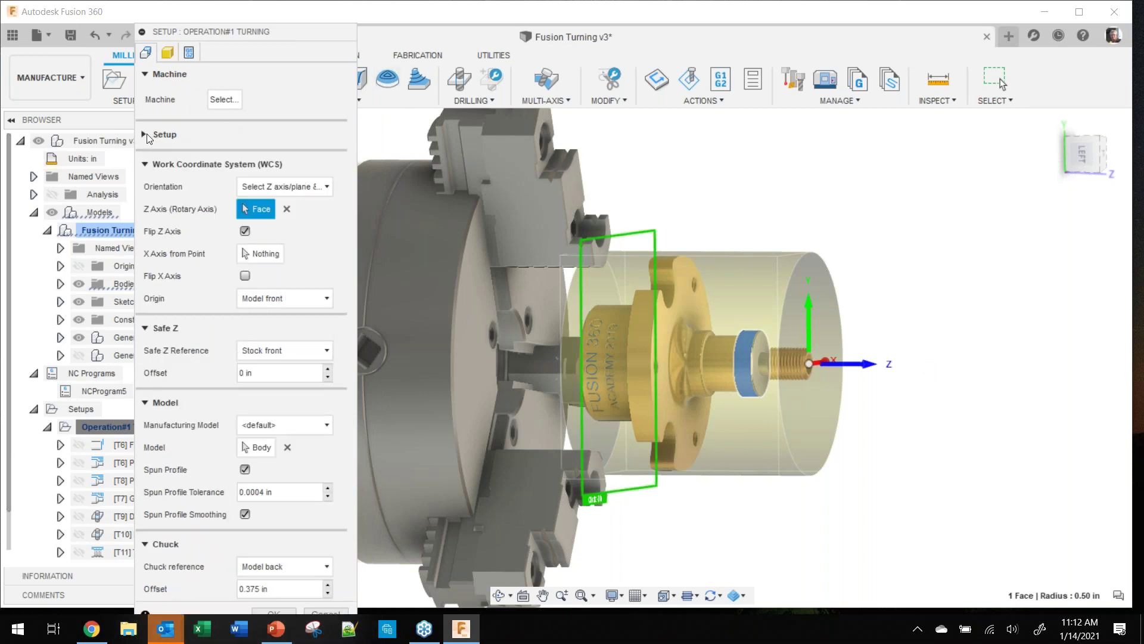
pyautogui.click(146, 328)
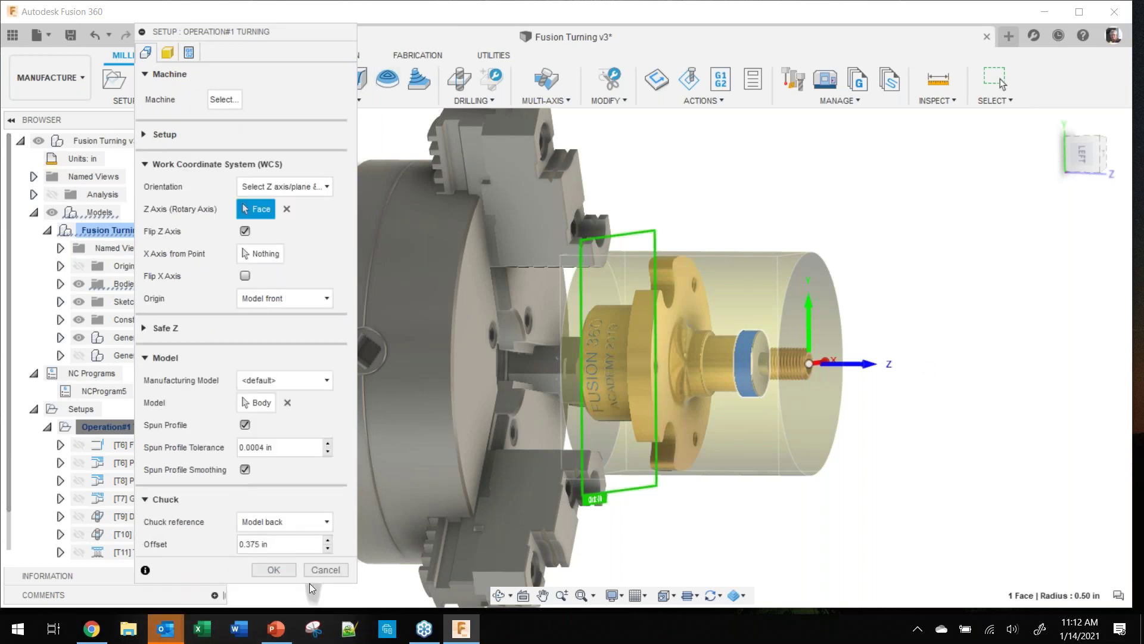
pyautogui.click(326, 569)
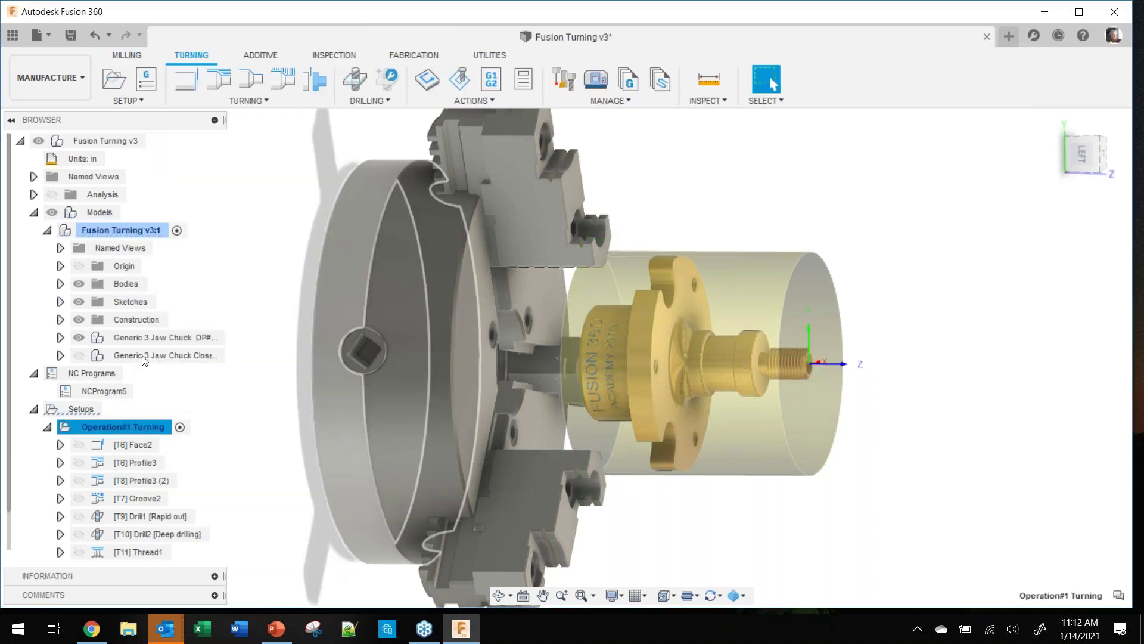
# Step: Collapse the Models folder and examine Operation#1 Turning's stock and the Face2 toolpath from an angled view
pyautogui.click(38, 222)
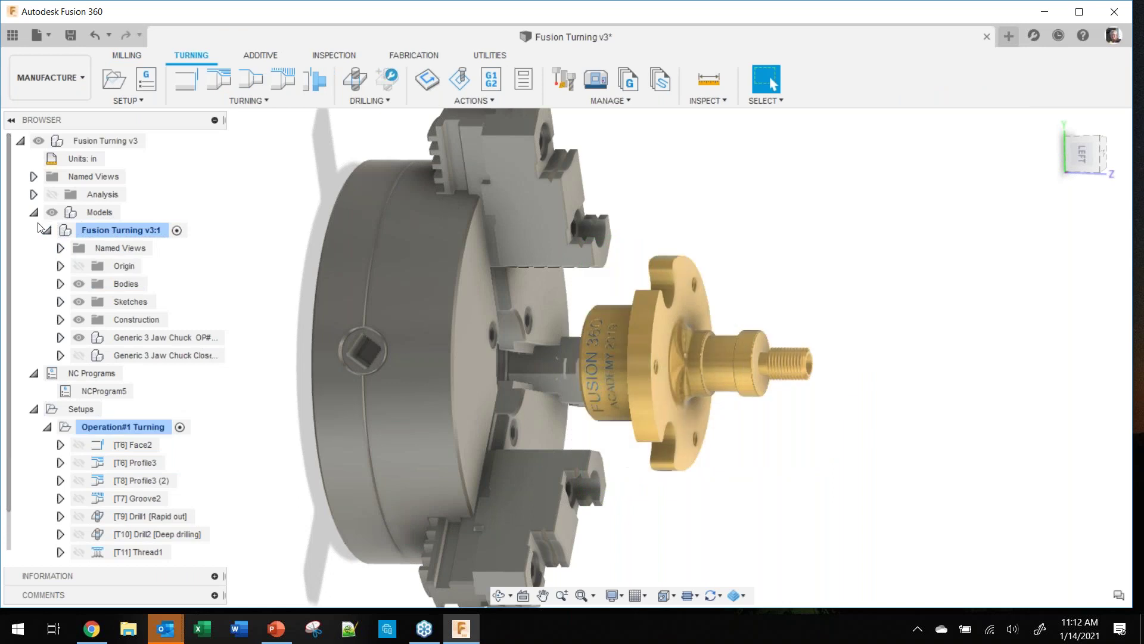
pyautogui.click(34, 213)
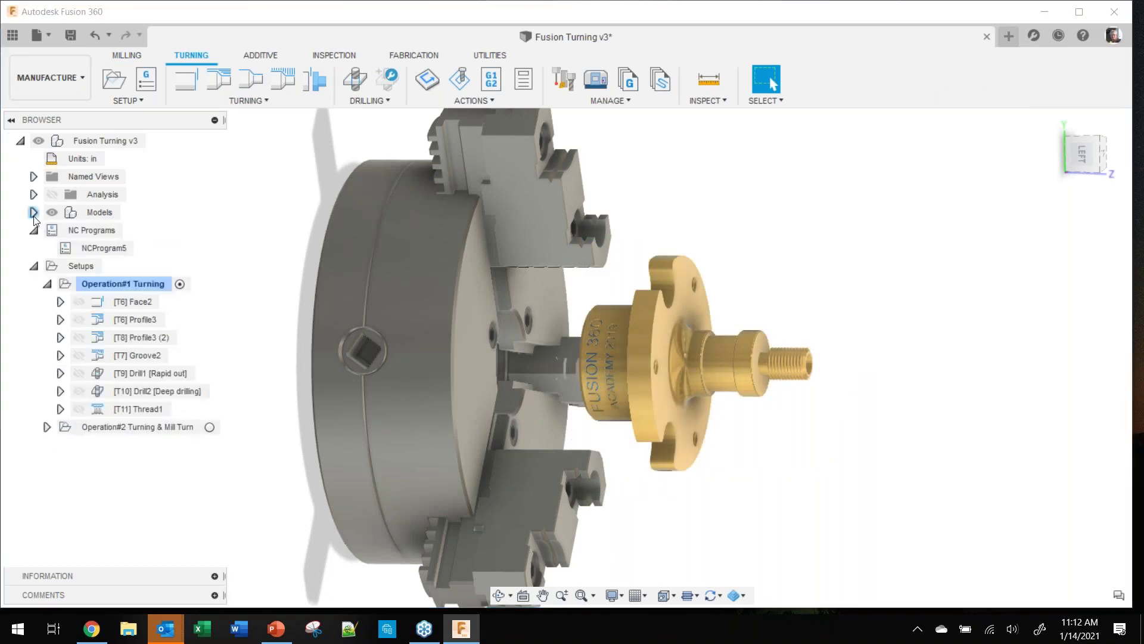
pyautogui.click(123, 284)
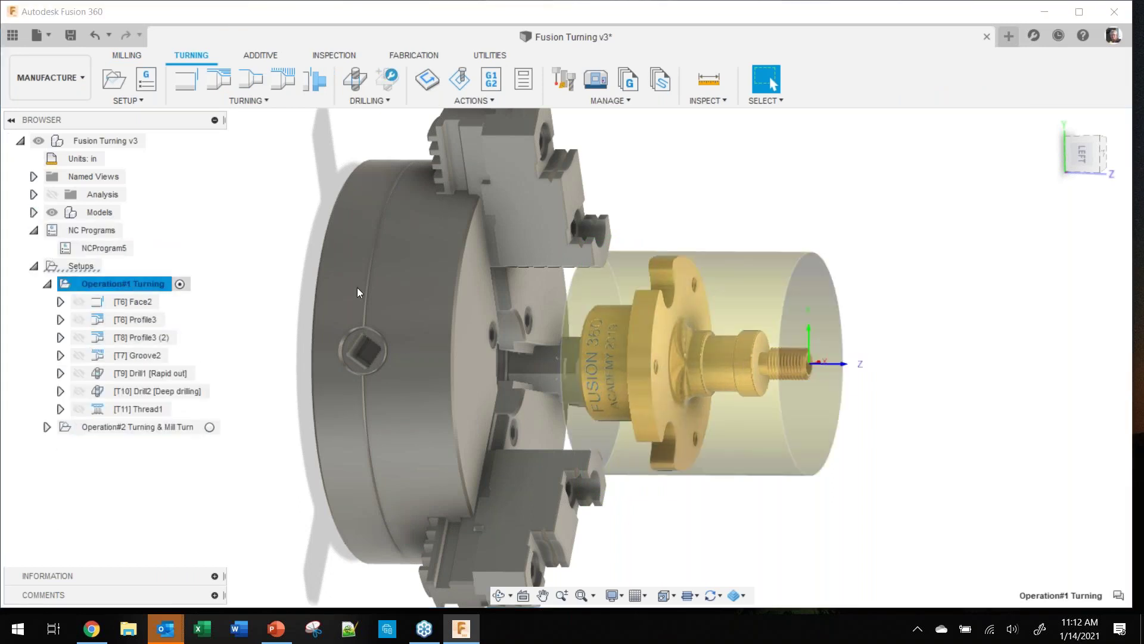
pyautogui.click(123, 303)
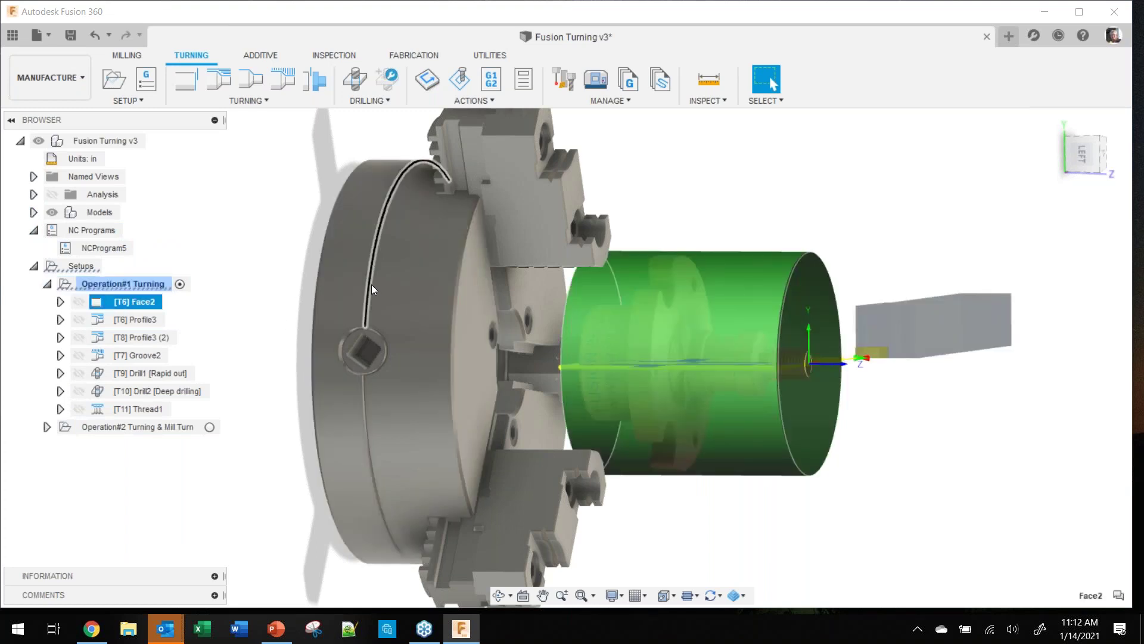
pyautogui.keyDown('shift'); pyautogui.moveTo(681, 323); pyautogui.dragTo(636, 448, button='middle'); pyautogui.keyUp('shift')
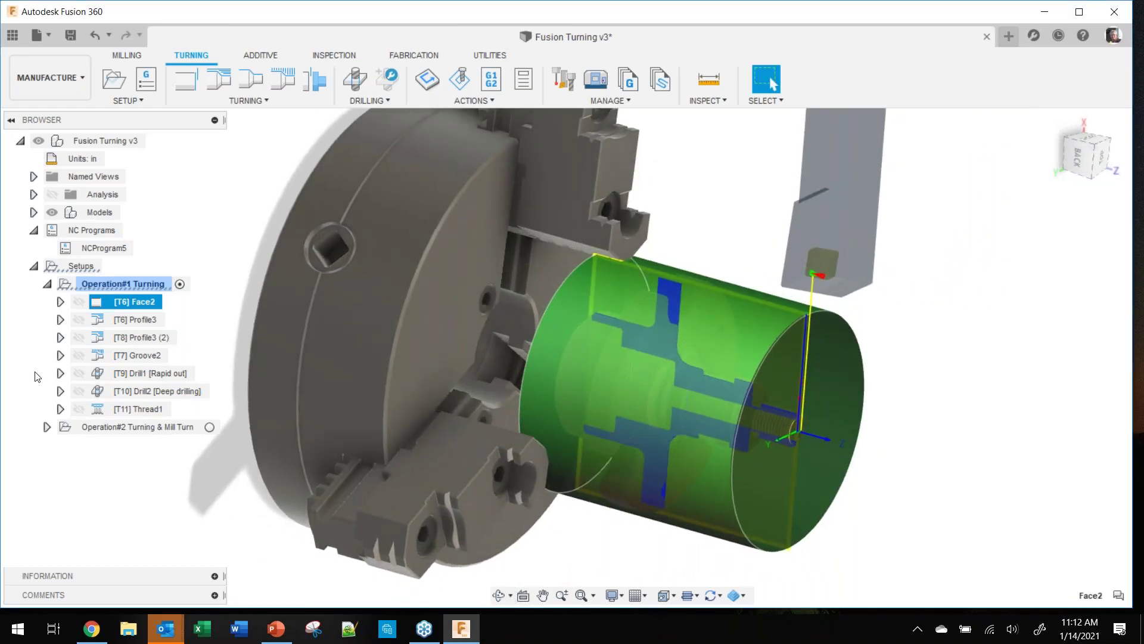
# Step: Open the Face2 operation for editing and bring up its tool selection
pyautogui.rightClick(115, 302)
pyautogui.click(160, 12)
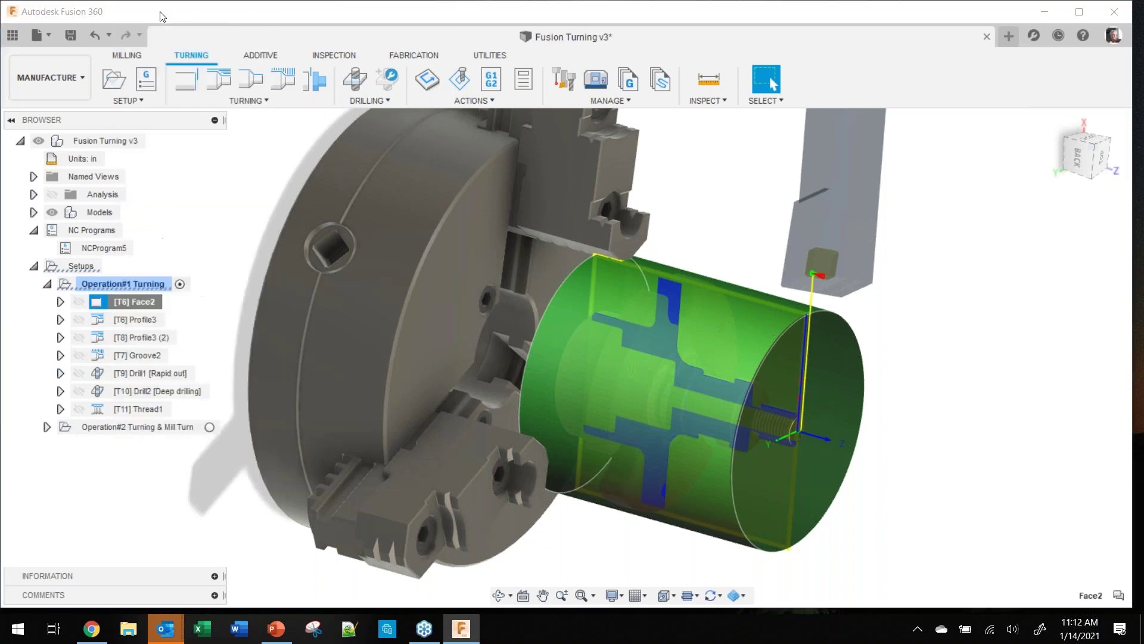
pyautogui.click(272, 97)
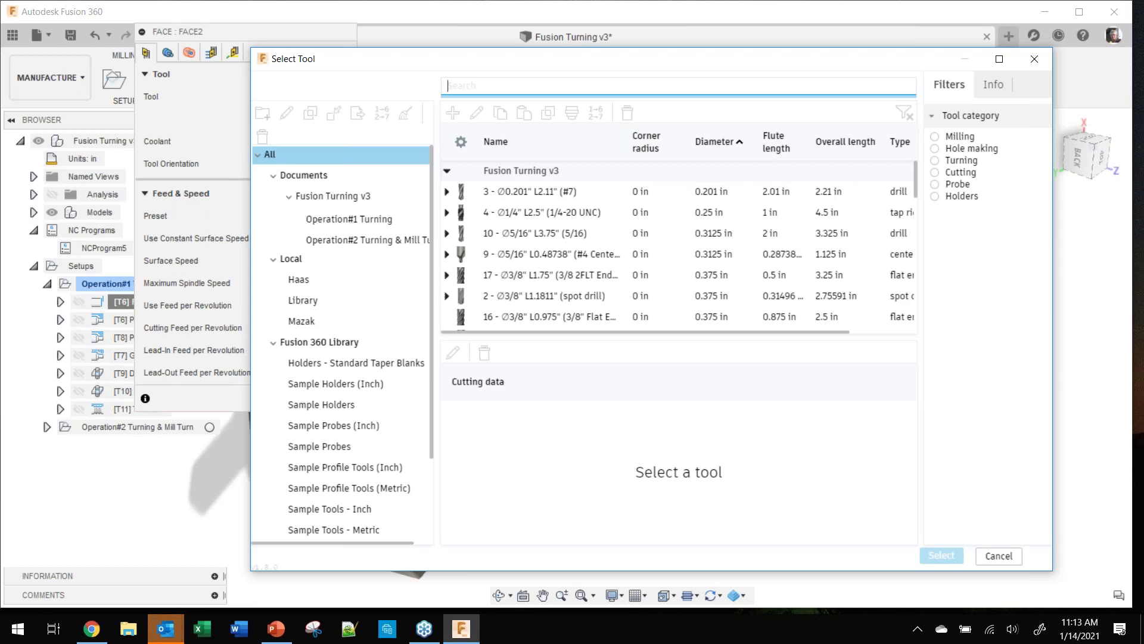
# Step: Browse the Fusion 360 Library's Tutorial - Inch, Taps - ANSI, Sample Tools - Inch and Sample Tools - Metric collections
pyautogui.click(387, 345)
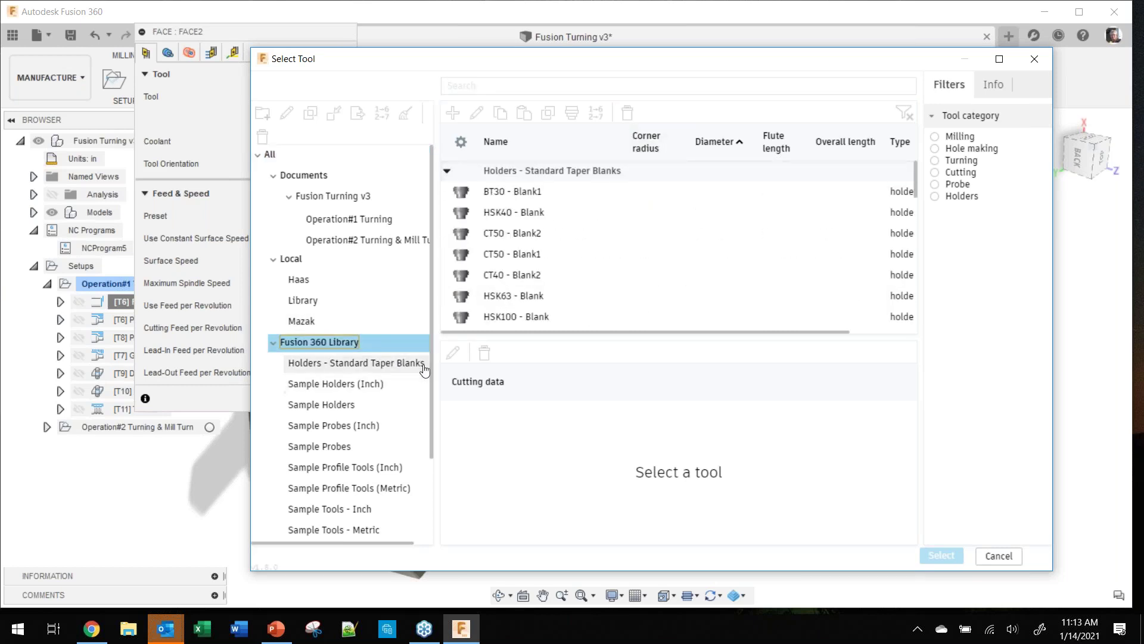
pyautogui.scroll(-3, 431, 352)
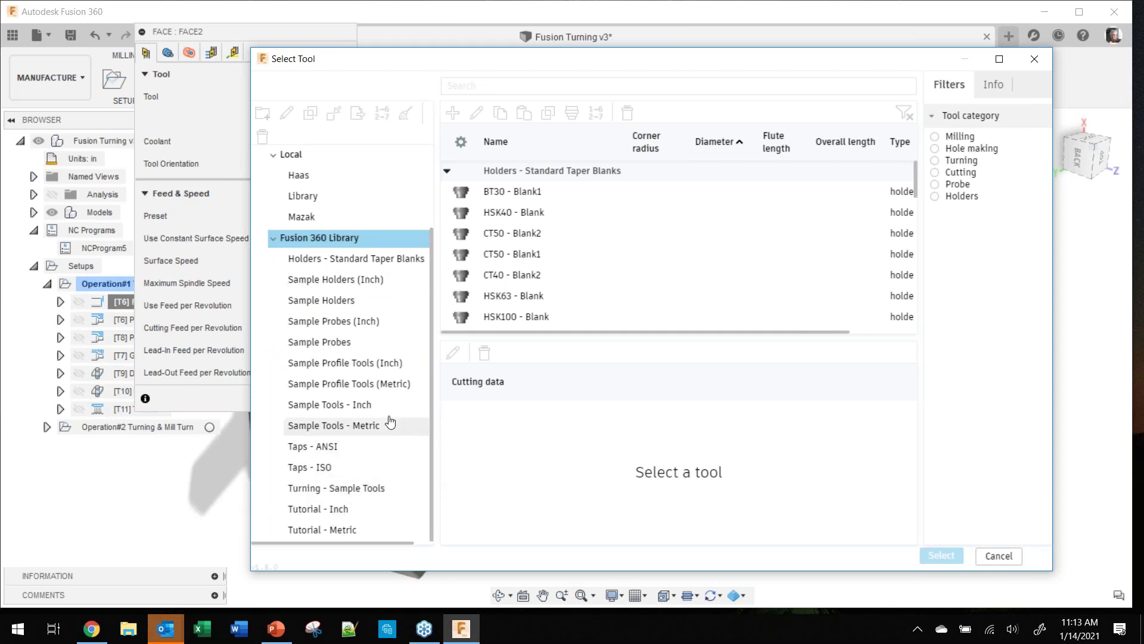
pyautogui.click(338, 509)
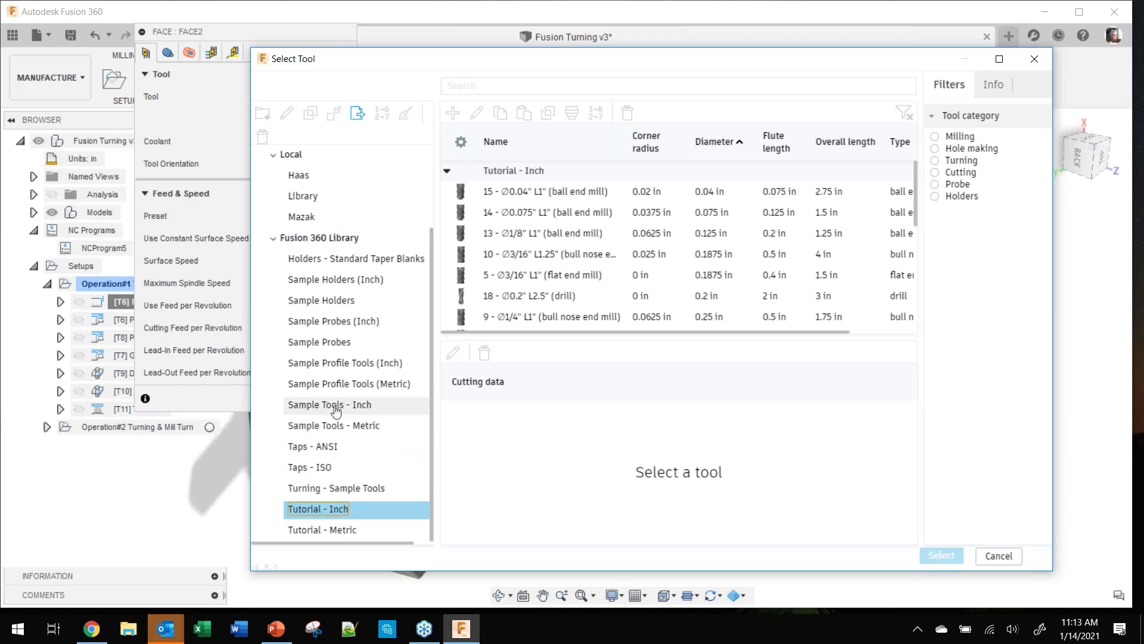
pyautogui.click(346, 448)
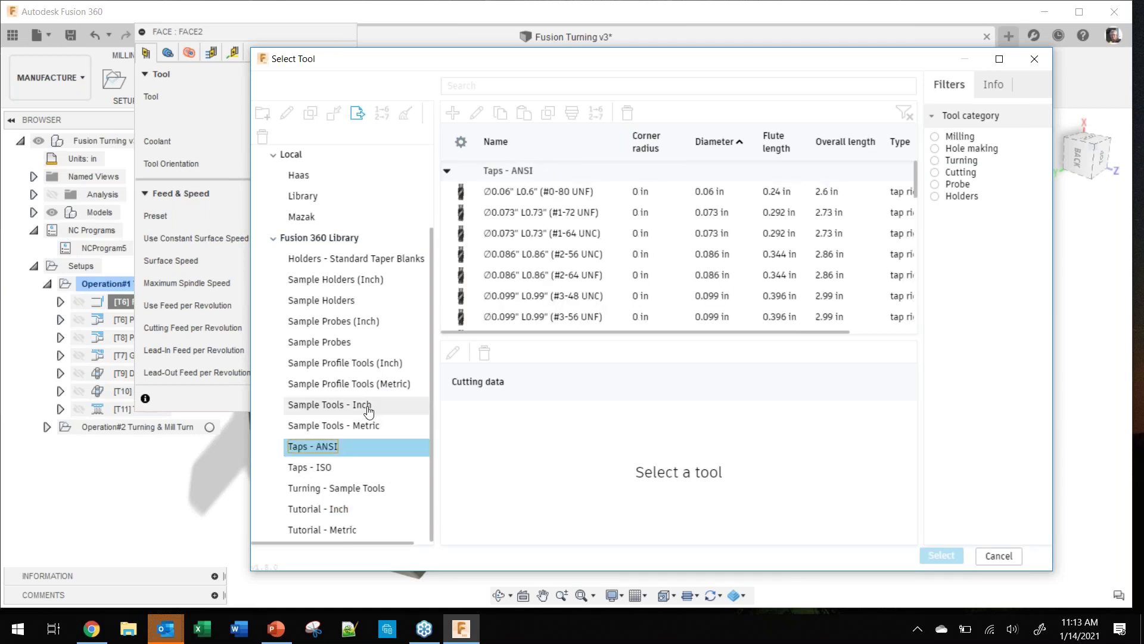
pyautogui.click(352, 409)
pyautogui.click(337, 425)
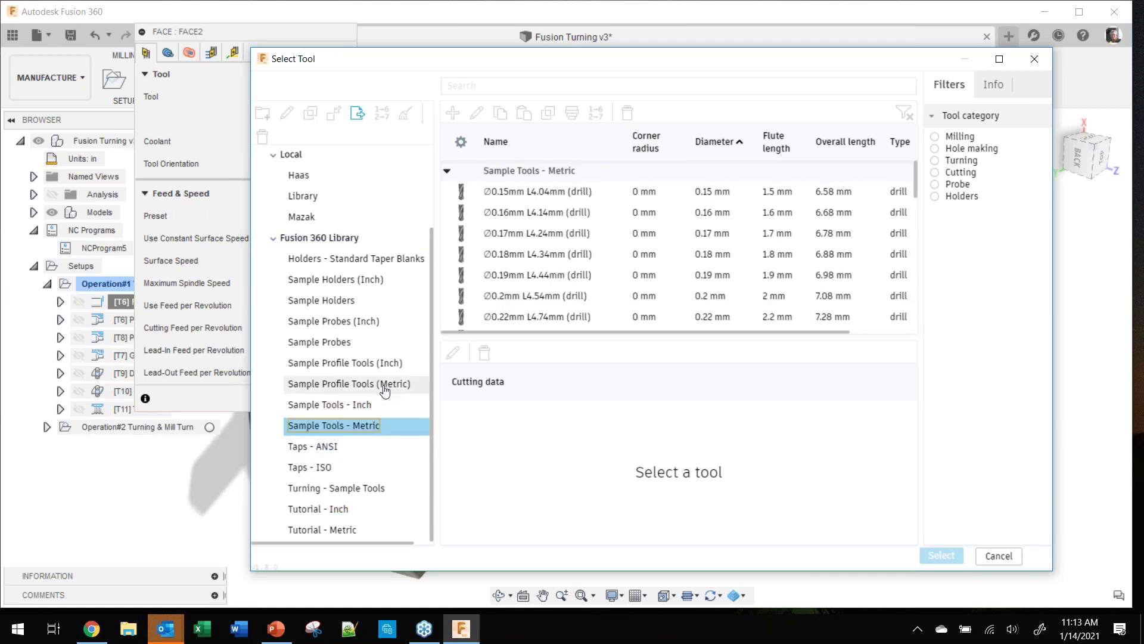
# Step: Collapse the library groups, expand Documents and examine the tools used in the Fusion Turning document's Operation#1 Turning setup
pyautogui.moveTo(431, 237); pyautogui.dragTo(439, 130)
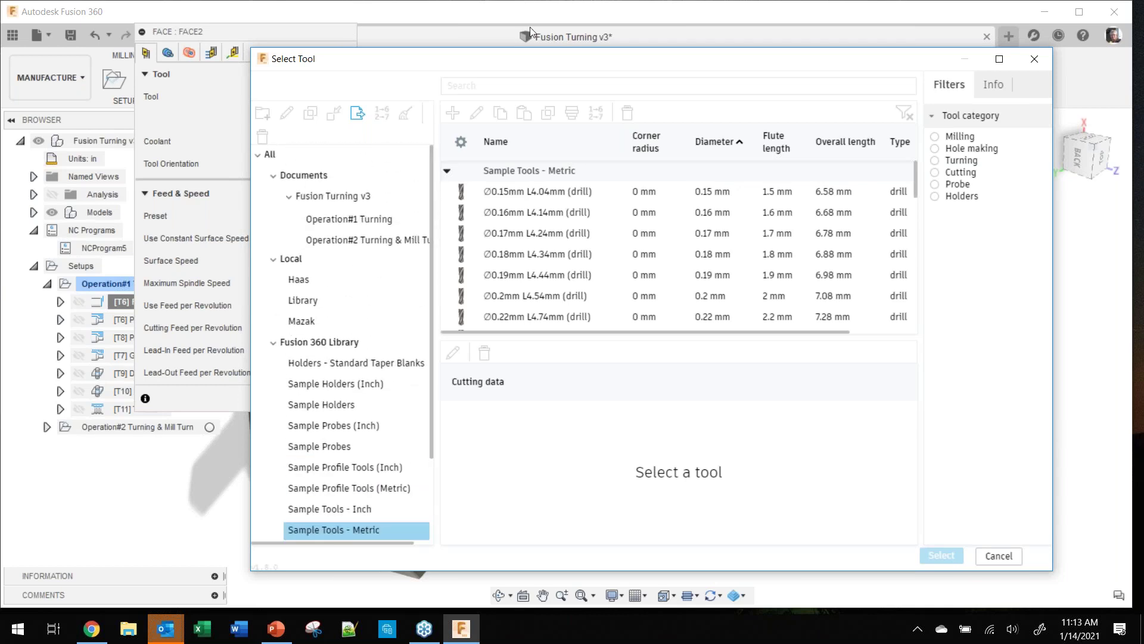
pyautogui.moveTo(544, 62); pyautogui.dragTo(475, 39)
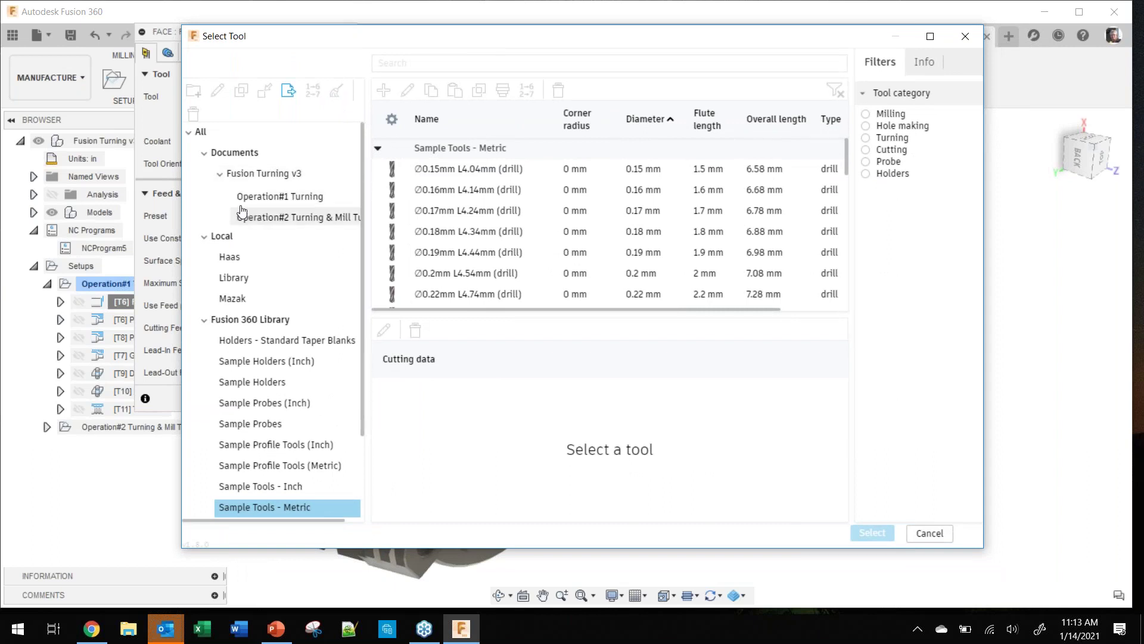
pyautogui.click(204, 236)
pyautogui.click(204, 152)
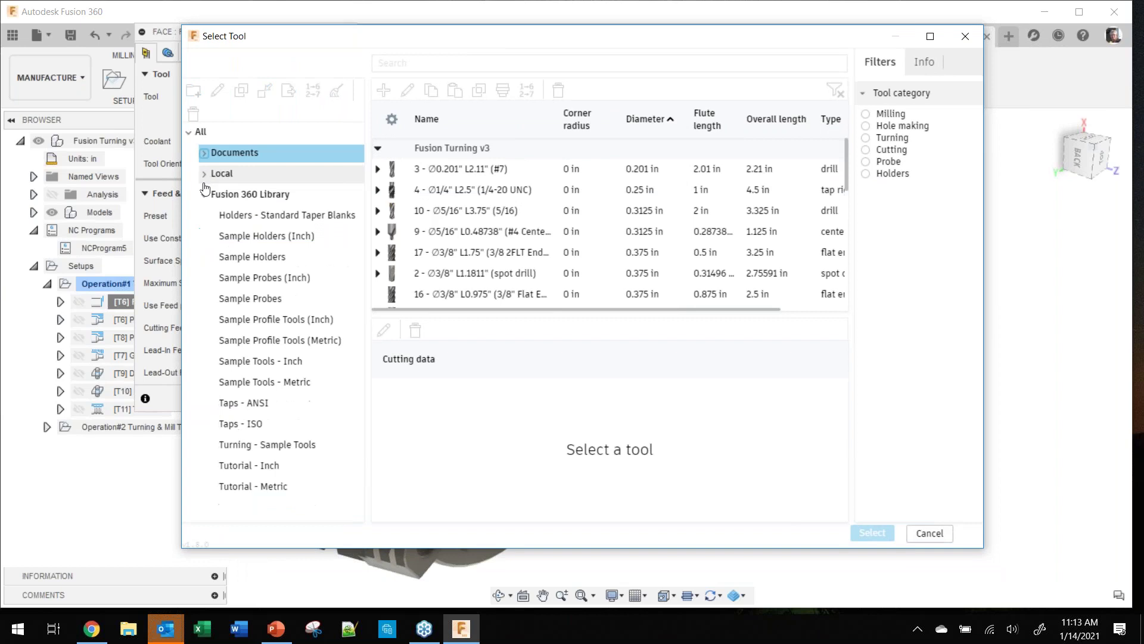
pyautogui.click(203, 196)
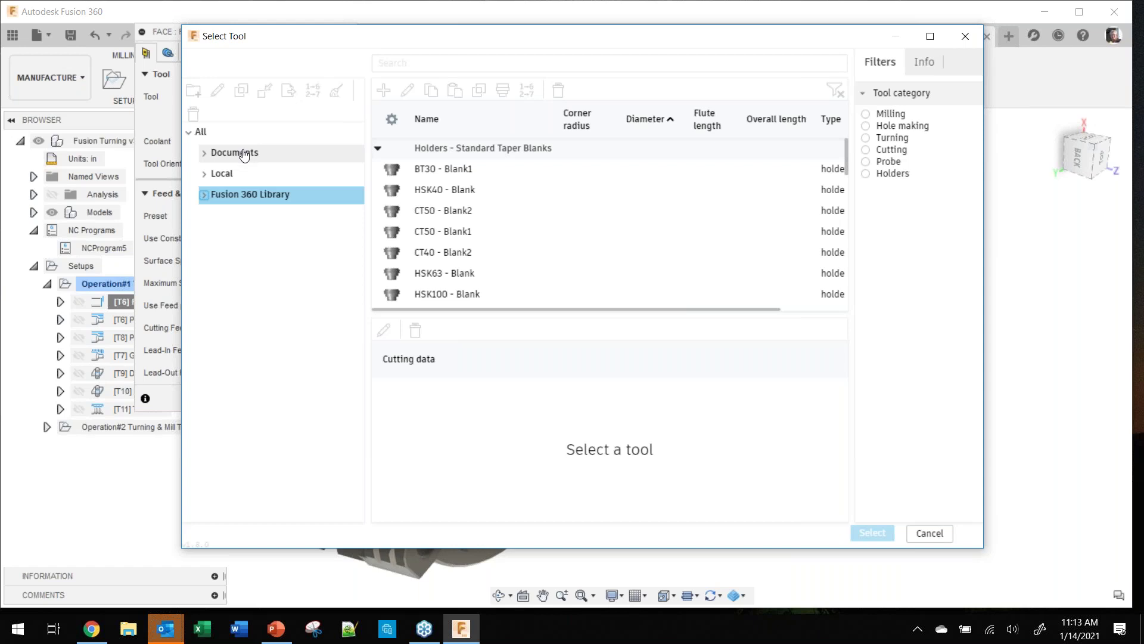
pyautogui.click(206, 154)
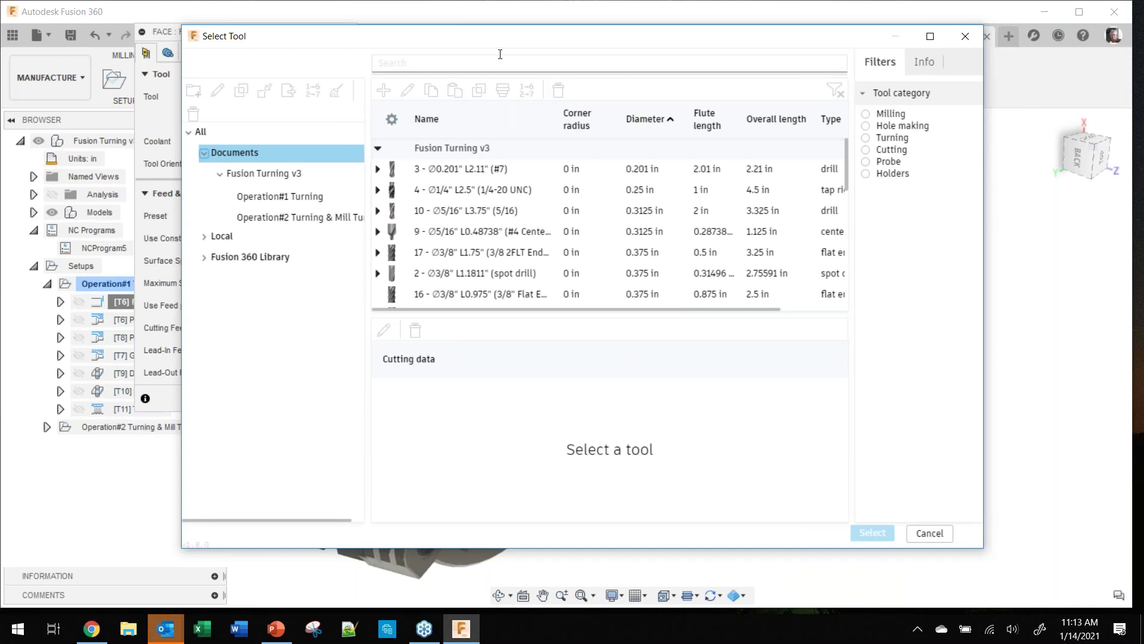
pyautogui.click(257, 201)
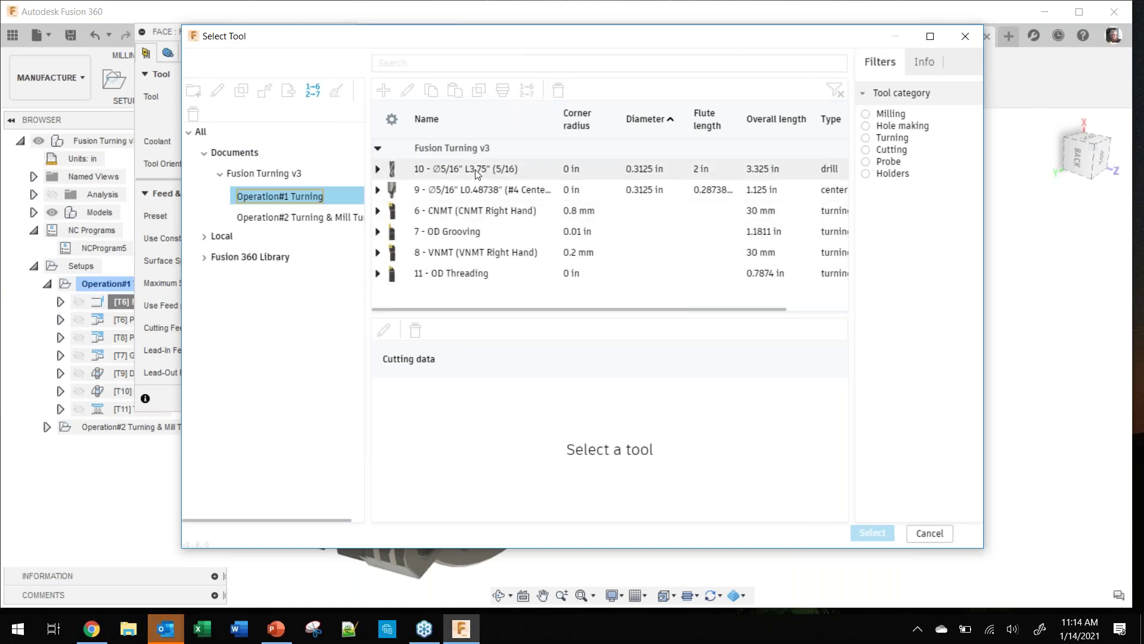
# Step: Examine the tools in the local Haas and Mazak libraries and glance at the Fusion 360 Library's contents
pyautogui.click(207, 242)
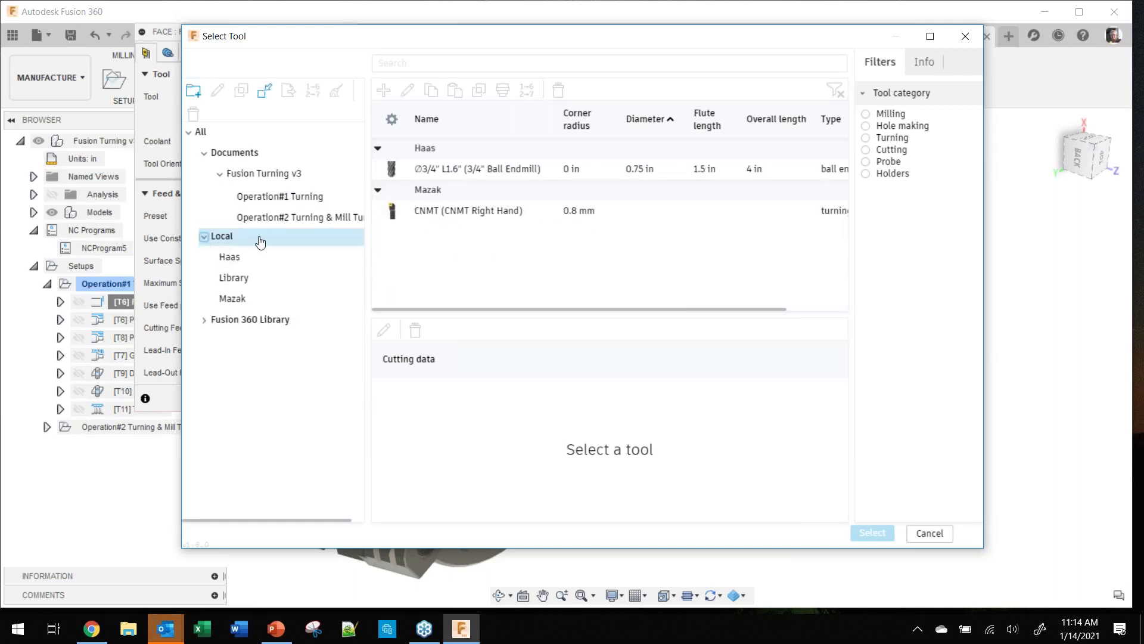
pyautogui.click(230, 257)
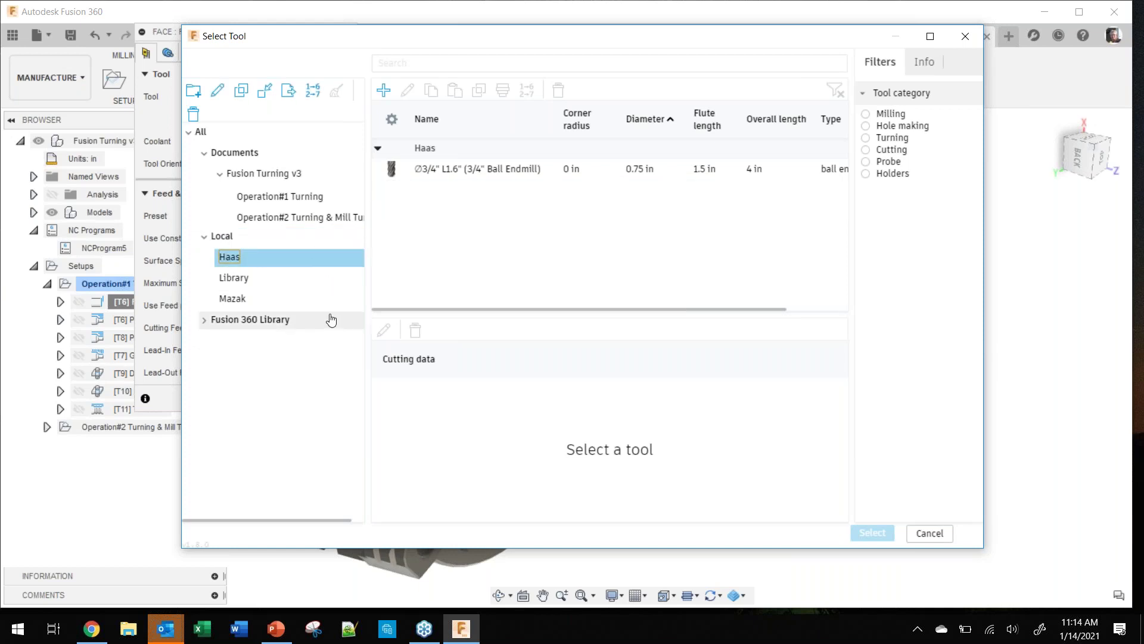
pyautogui.click(265, 299)
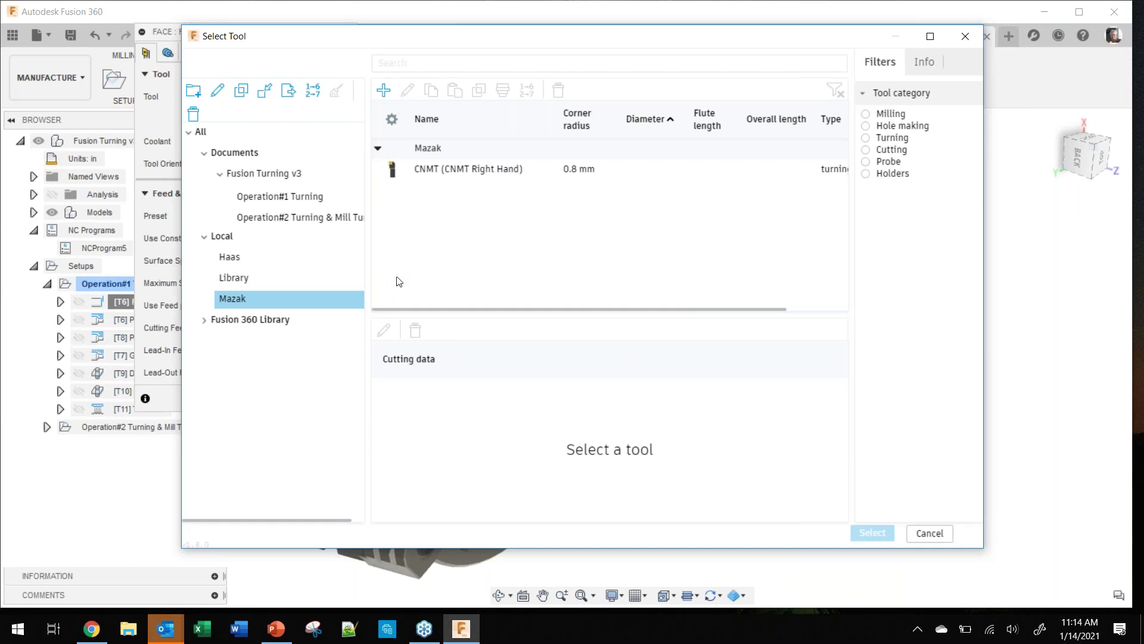
pyautogui.click(205, 321)
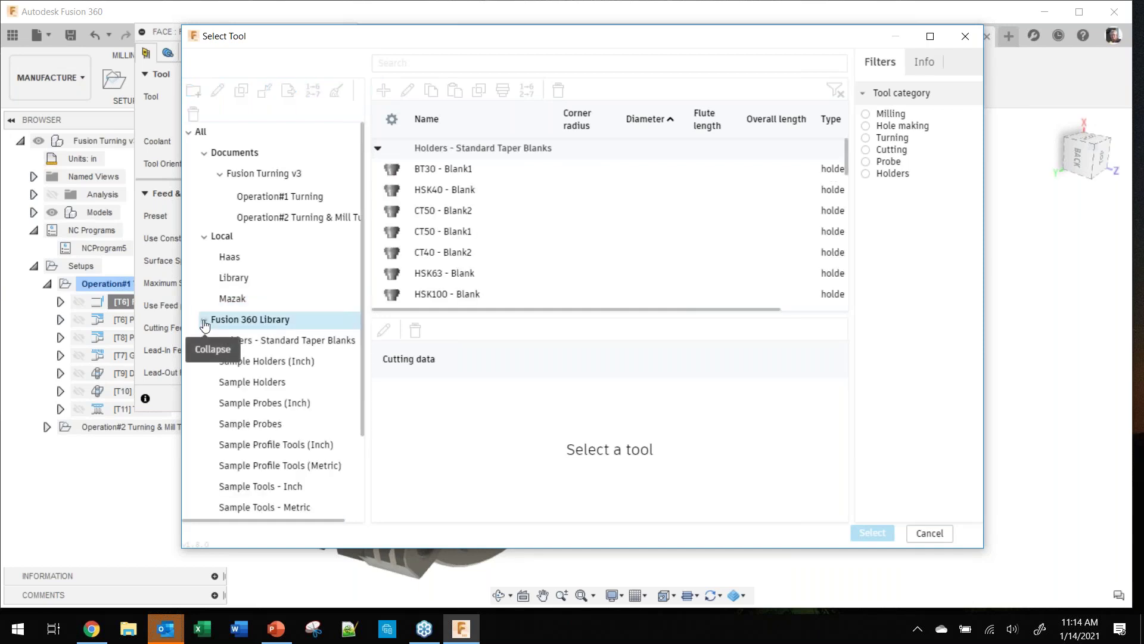
pyautogui.click(205, 324)
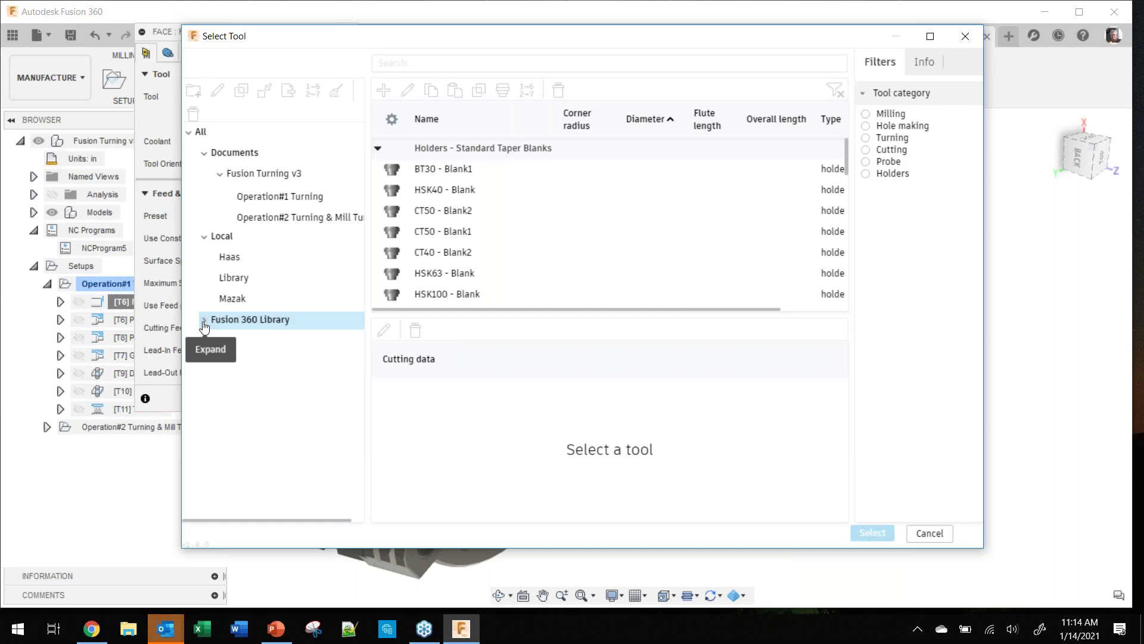
# Step: Create a new local tool library named with a person's first name
pyautogui.rightClick(246, 238)
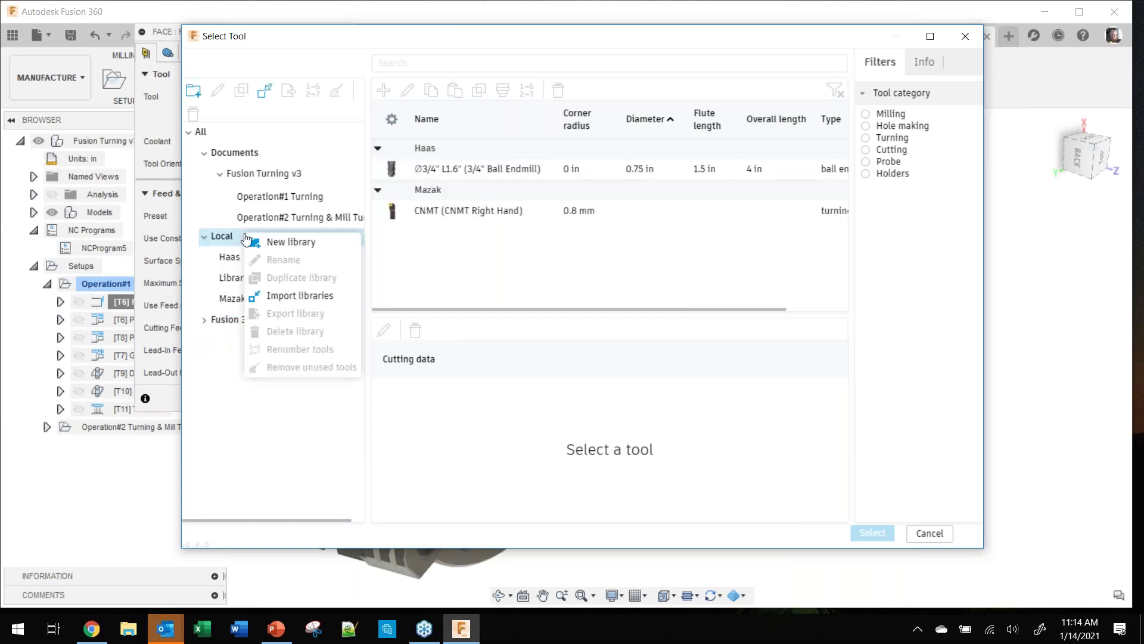
pyautogui.click(280, 244)
pyautogui.write('Tad')
pyautogui.press('Return')
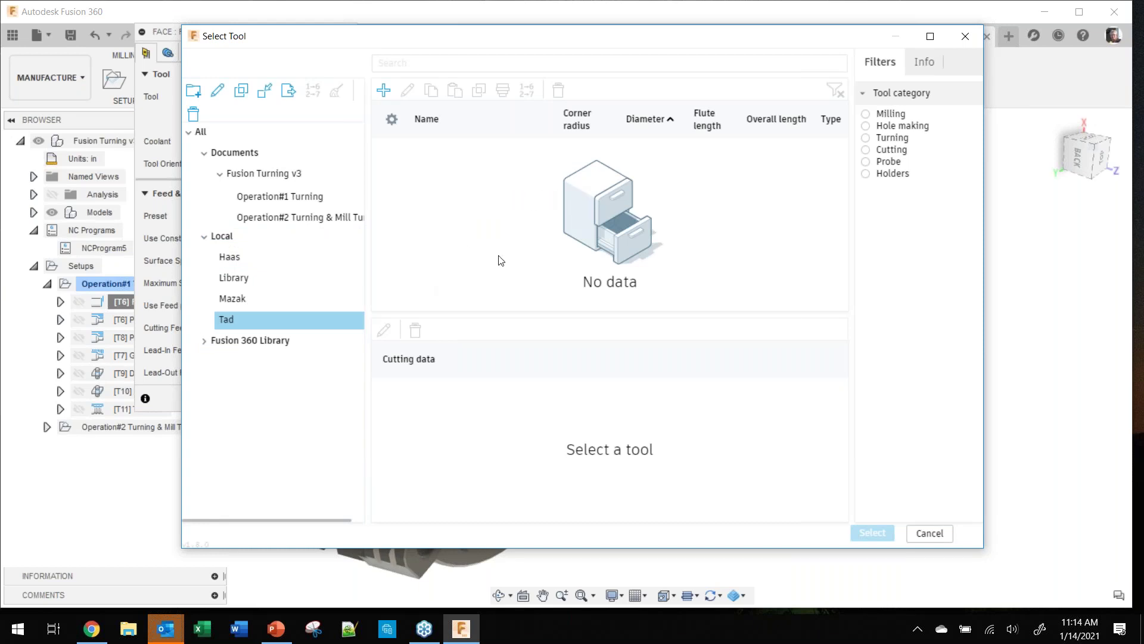
# Step: Copy the ∅0.075" ball end mill, ∅0.2" drill and ∅1/2" L2" flat end mill from Tutorial - Inch into the new local library
pyautogui.doubleClick(221, 344)
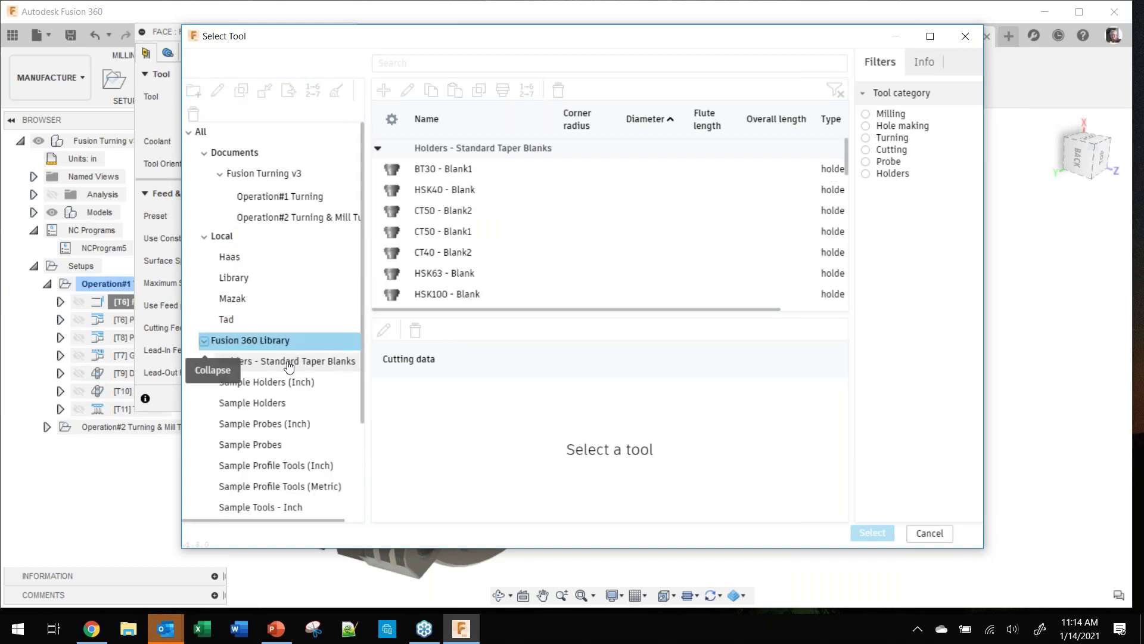
pyautogui.scroll(-3, 274, 381)
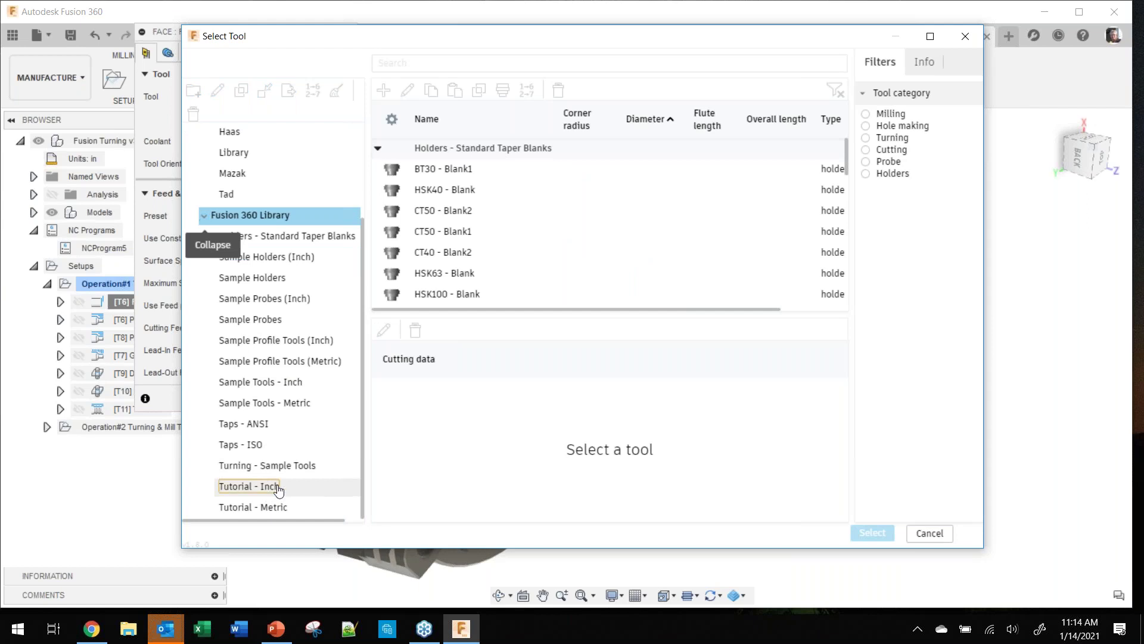
pyautogui.click(279, 490)
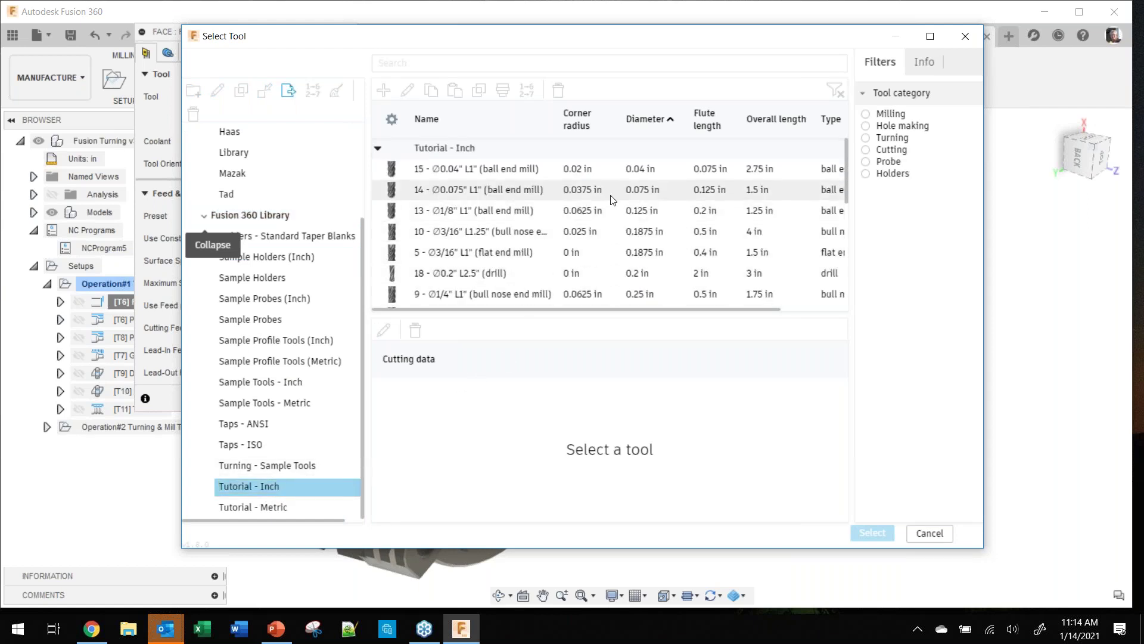
pyautogui.click(497, 189)
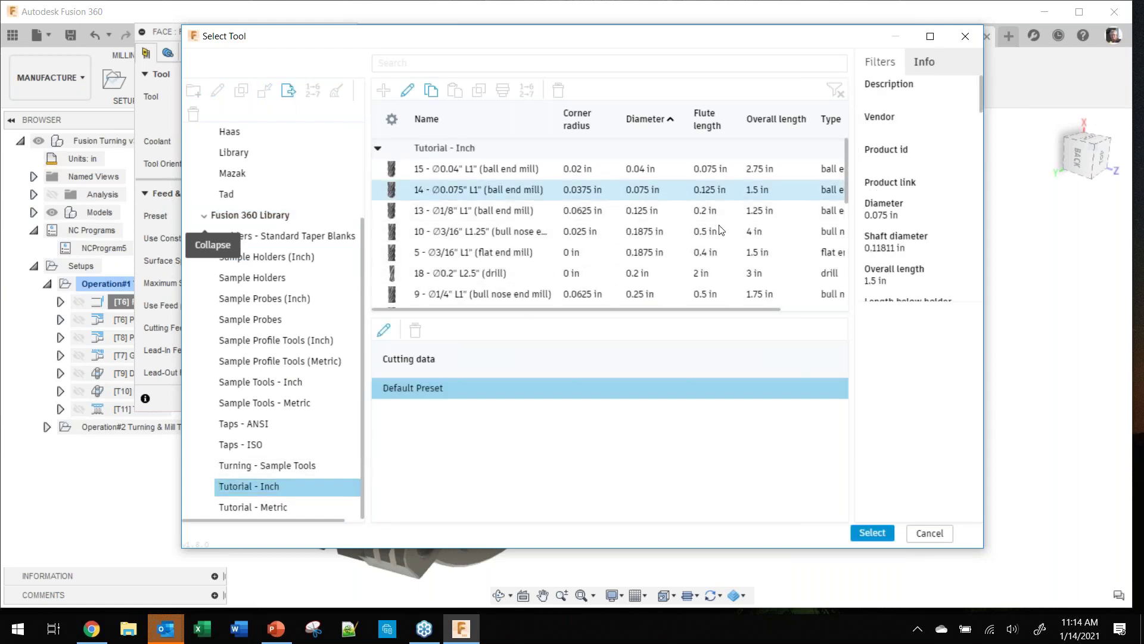
pyautogui.keyDown('ctrl'); pyautogui.click(485, 280); pyautogui.keyUp('ctrl')
pyautogui.scroll(-3, 567, 257)
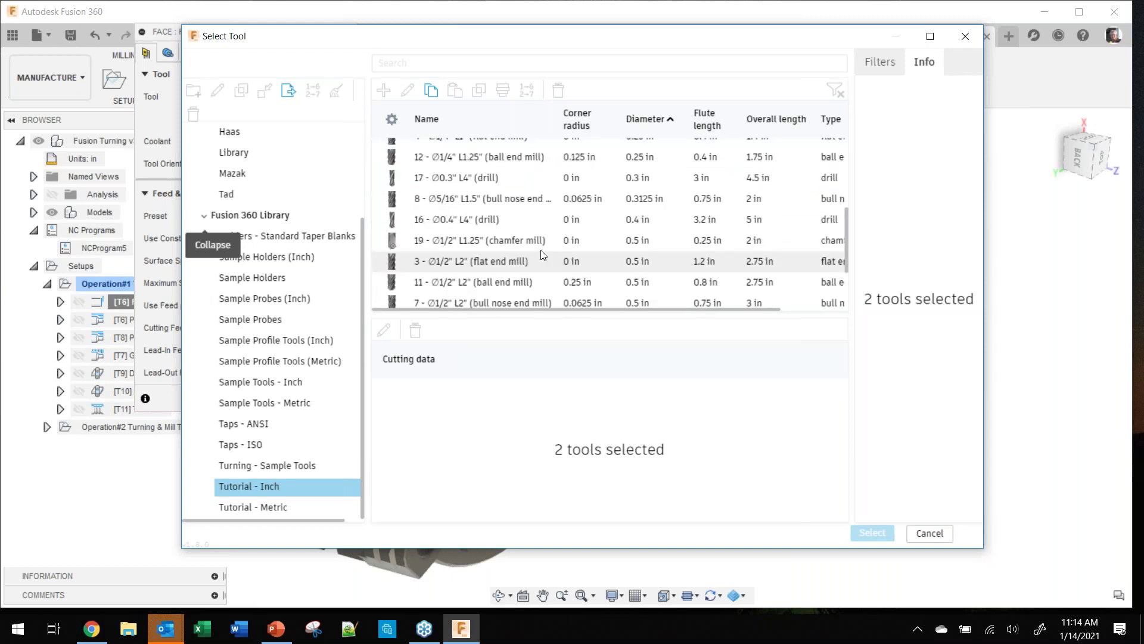
pyautogui.keyDown('ctrl'); pyautogui.click(492, 261); pyautogui.keyUp('ctrl')
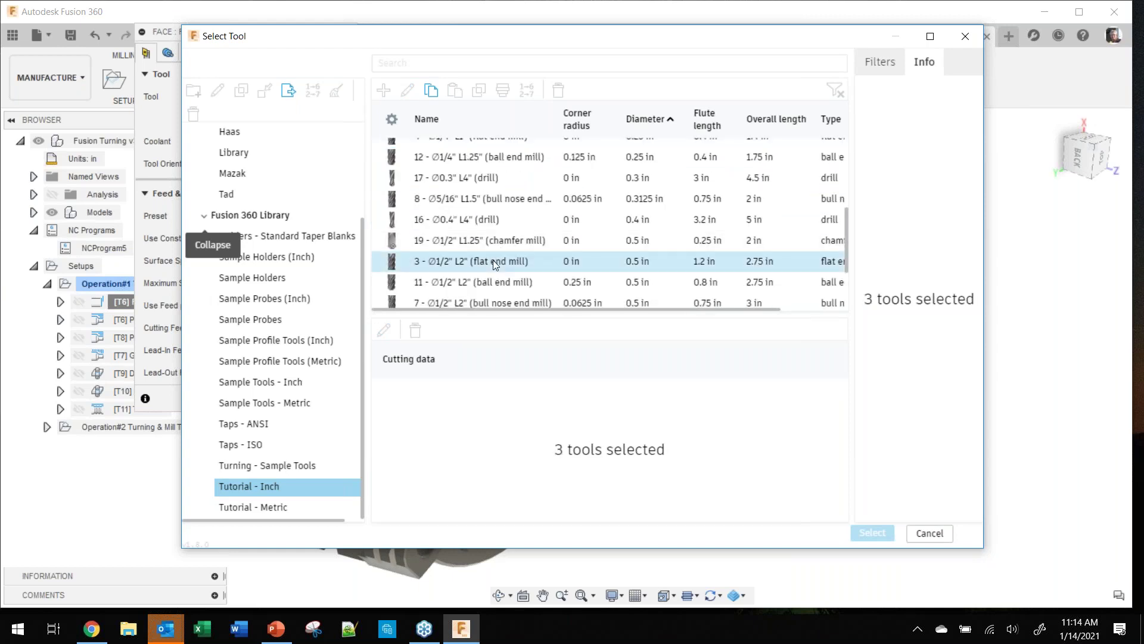
pyautogui.rightClick(492, 260)
pyautogui.click(528, 286)
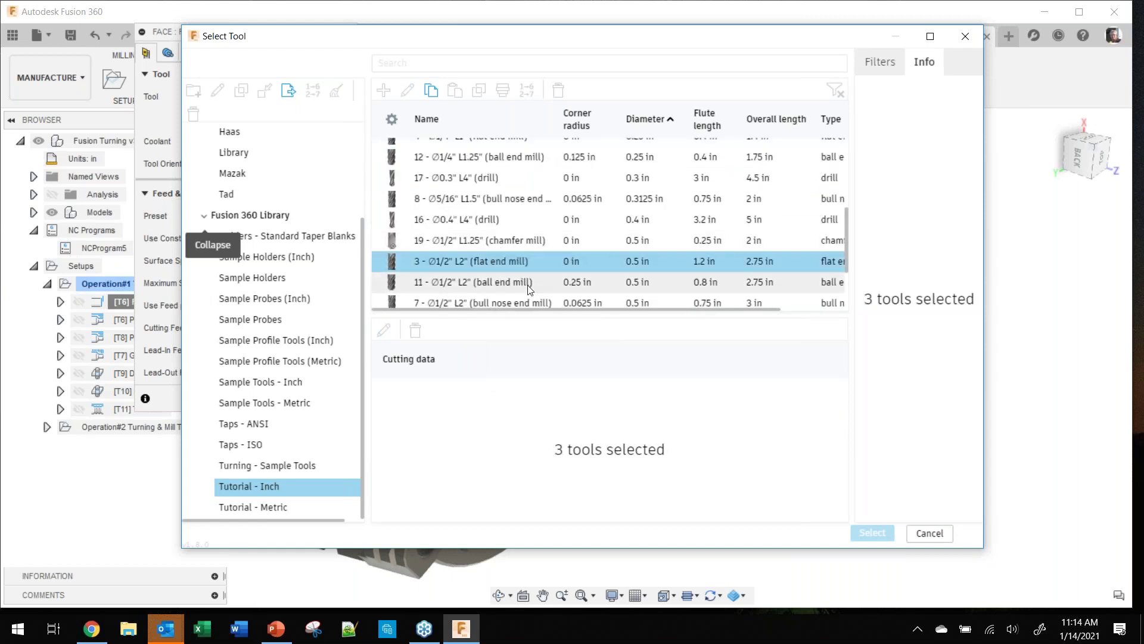
pyautogui.click(228, 195)
pyautogui.rightClick(518, 219)
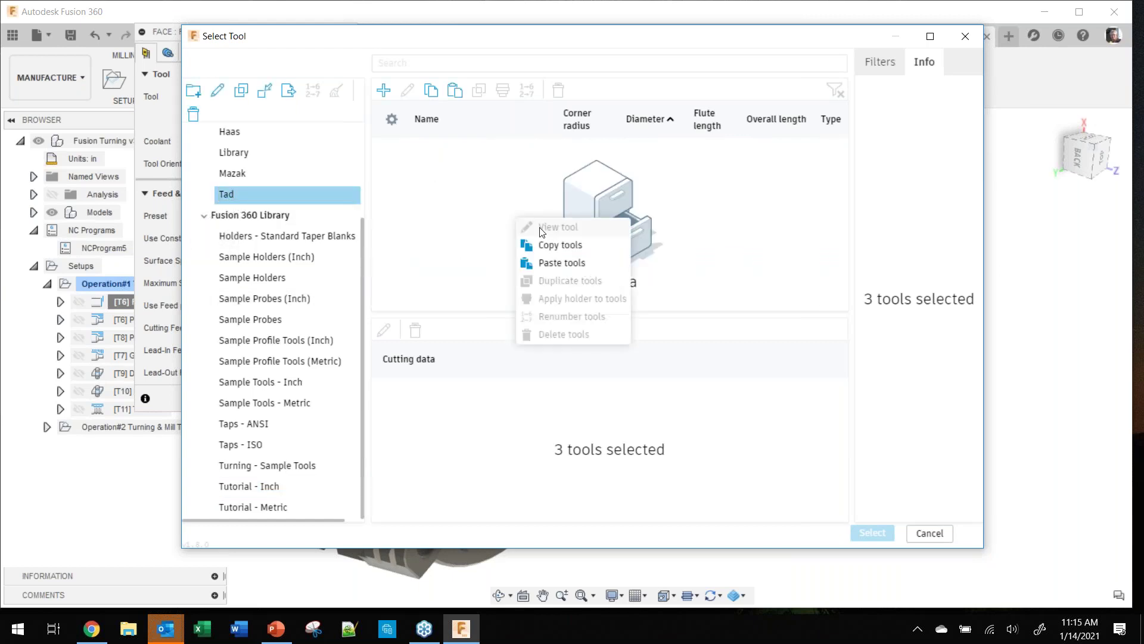
pyautogui.click(563, 257)
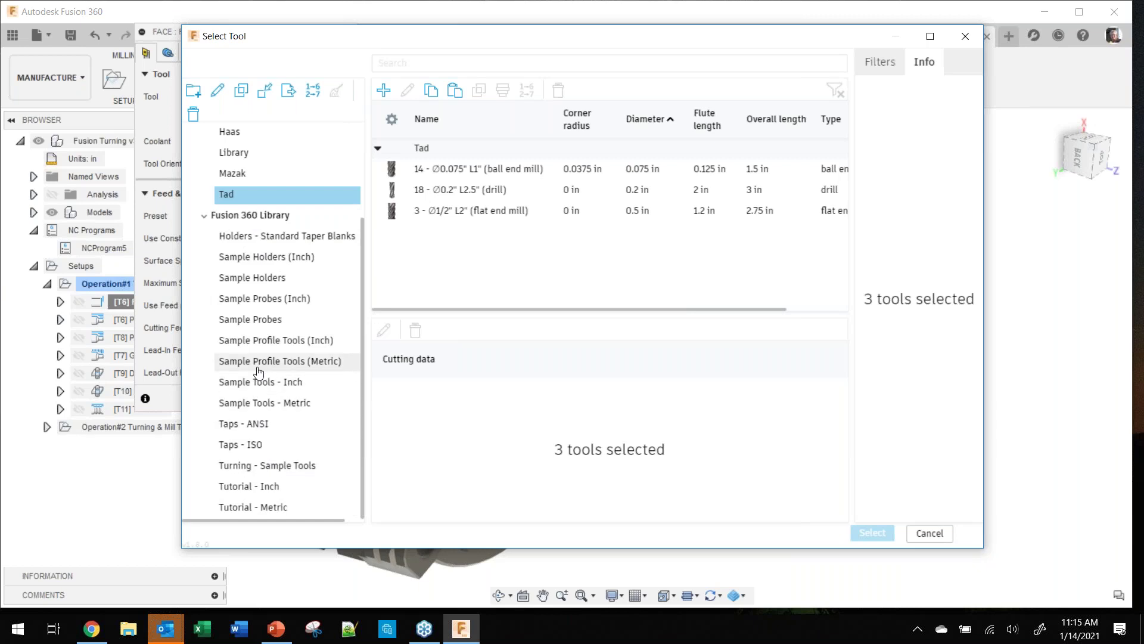
# Step: Copy the CNMT Right Hand tool from Turning - Sample Tools into the new local library
pyautogui.click(255, 341)
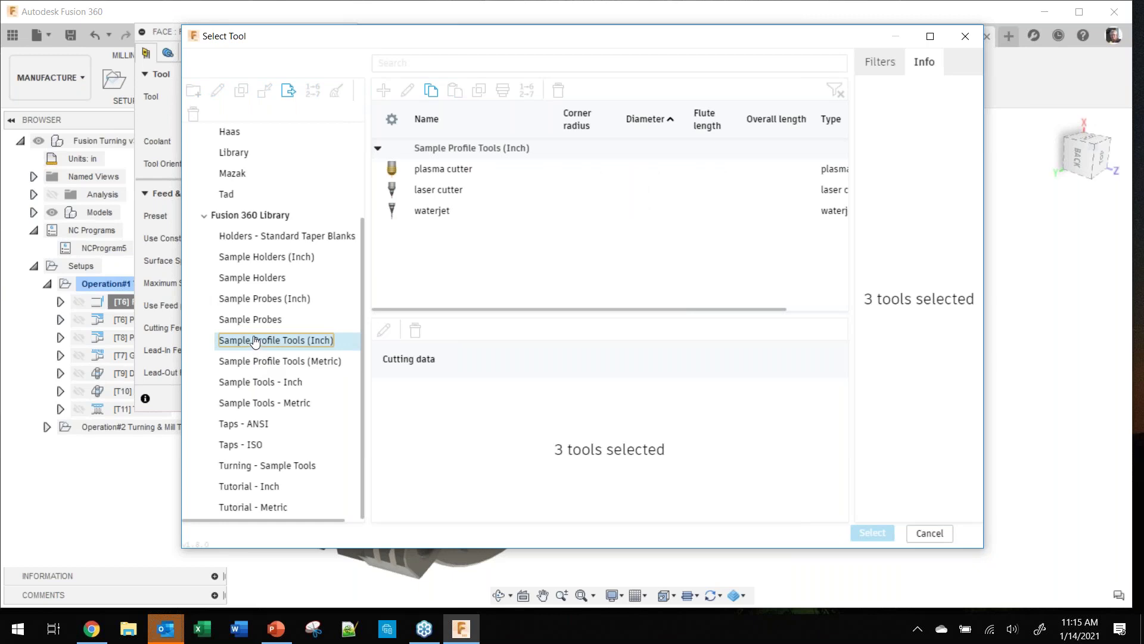
pyautogui.click(262, 465)
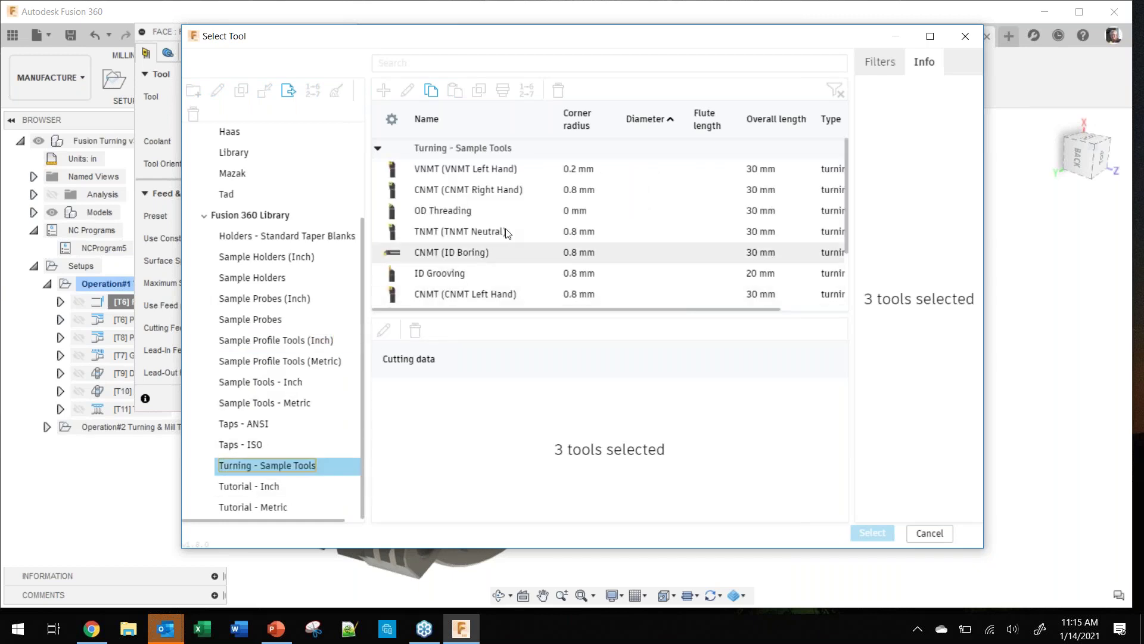
pyautogui.click(467, 193)
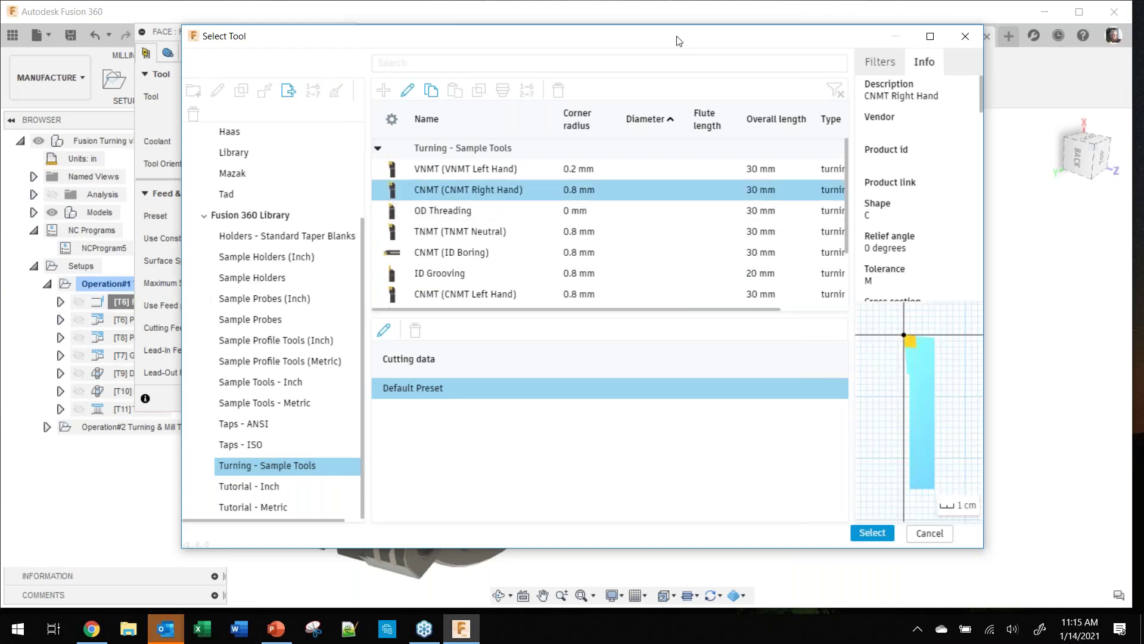
pyautogui.moveTo(677, 36); pyautogui.dragTo(591, 37)
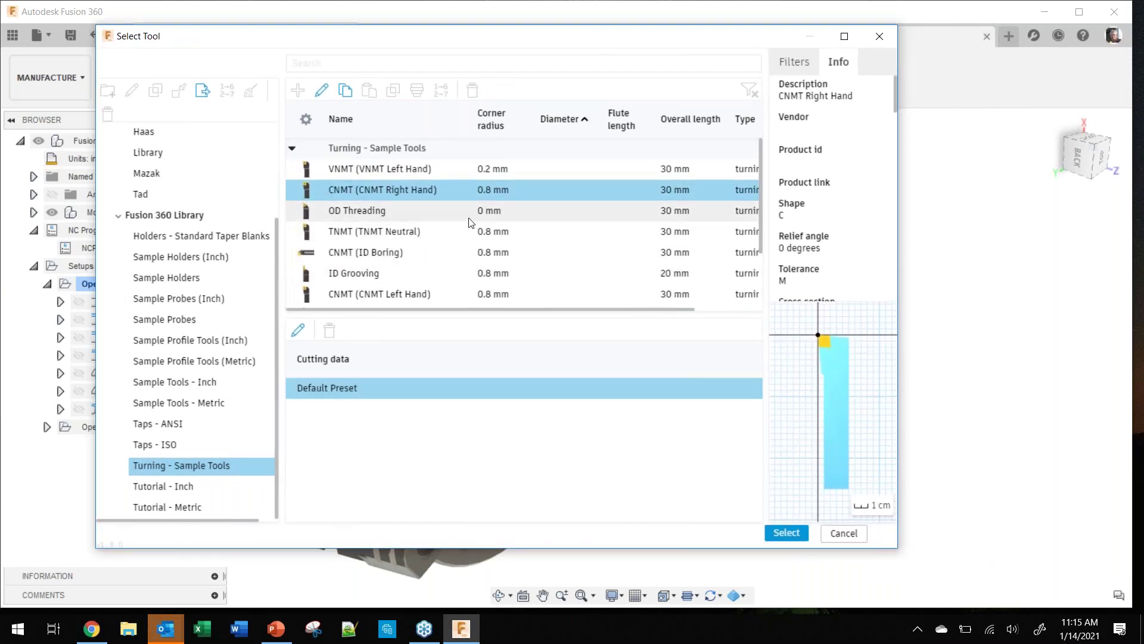
pyautogui.rightClick(410, 192)
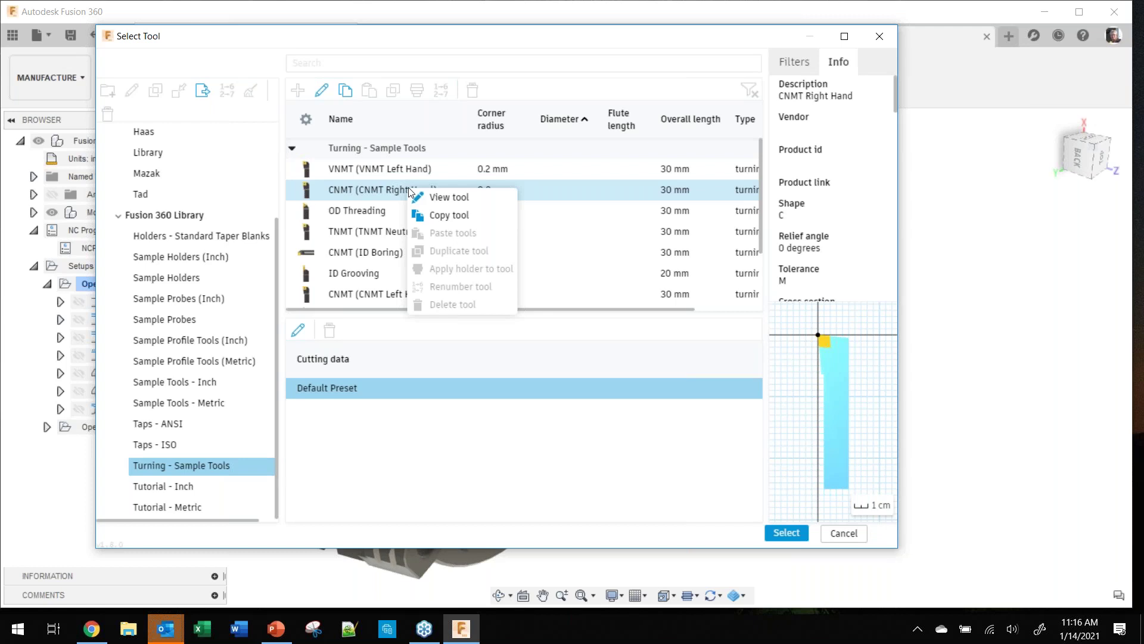
pyautogui.click(438, 219)
pyautogui.click(182, 195)
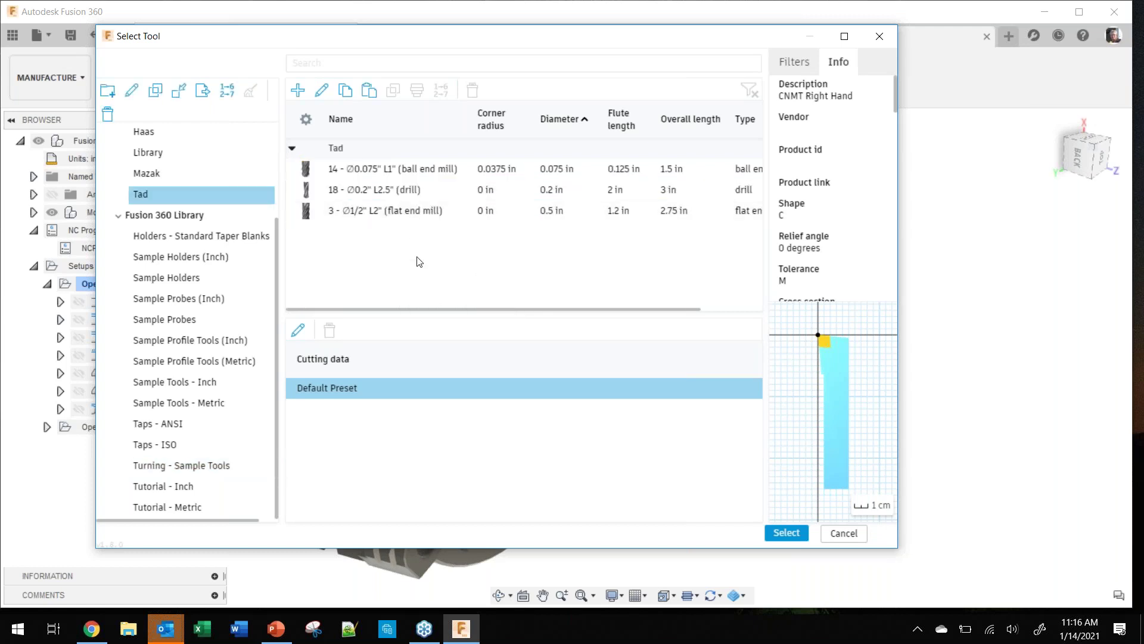
pyautogui.rightClick(419, 263)
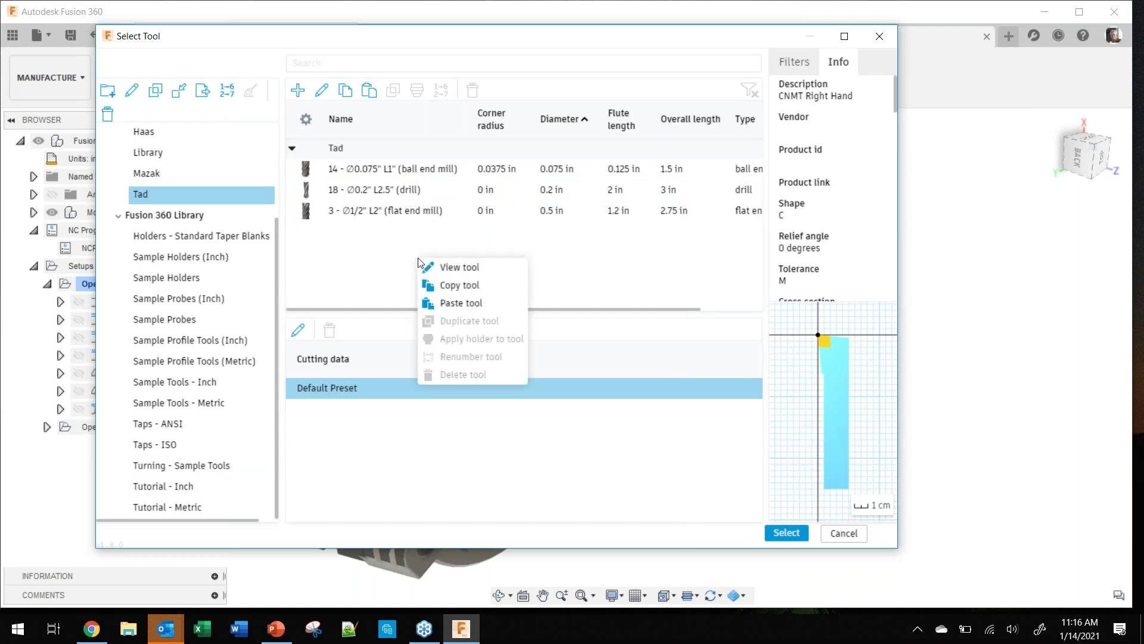
pyautogui.click(444, 301)
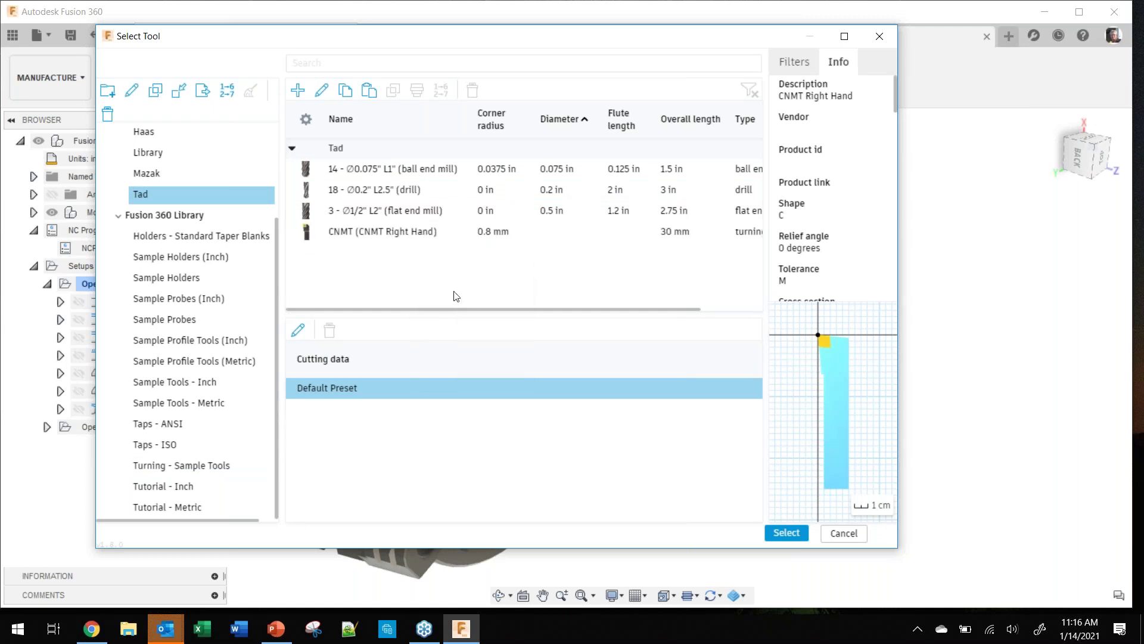
# Step: Open the CNMT Right Hand tool in the new local library for editing and examine its insert shape options
pyautogui.click(398, 236)
pyautogui.rightClick(398, 236)
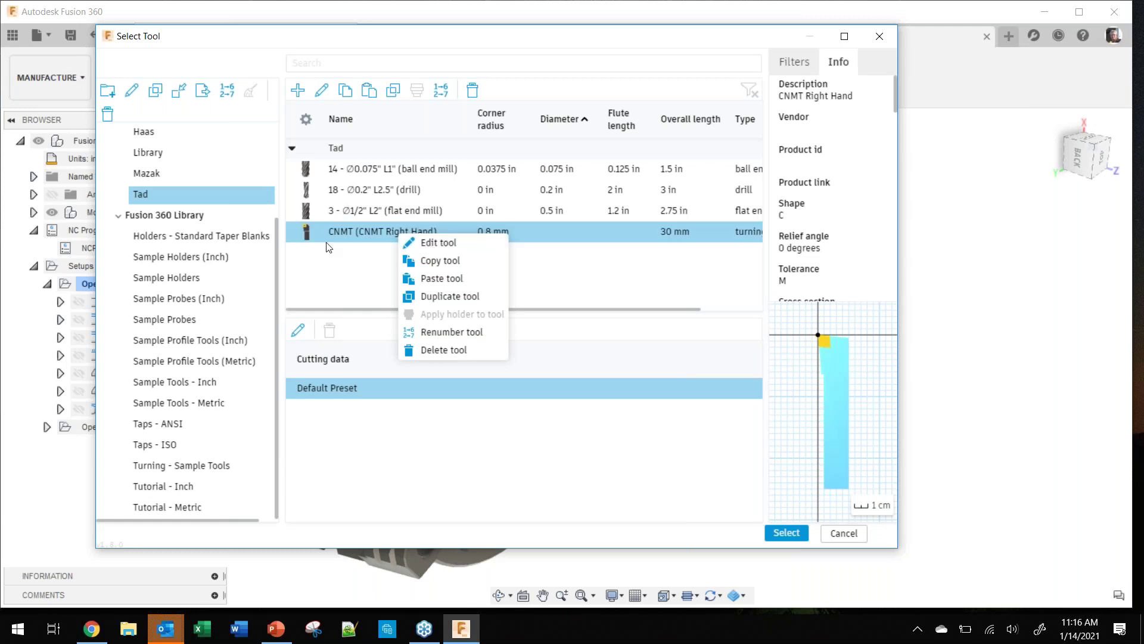
pyautogui.scroll(3, 204, 276)
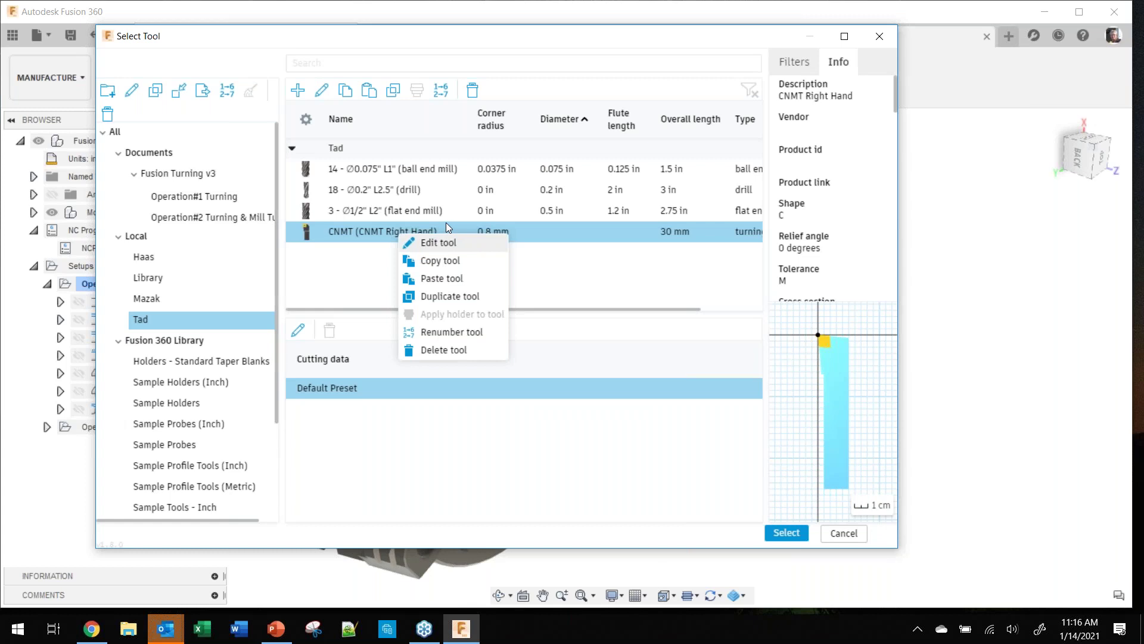
pyautogui.click(459, 242)
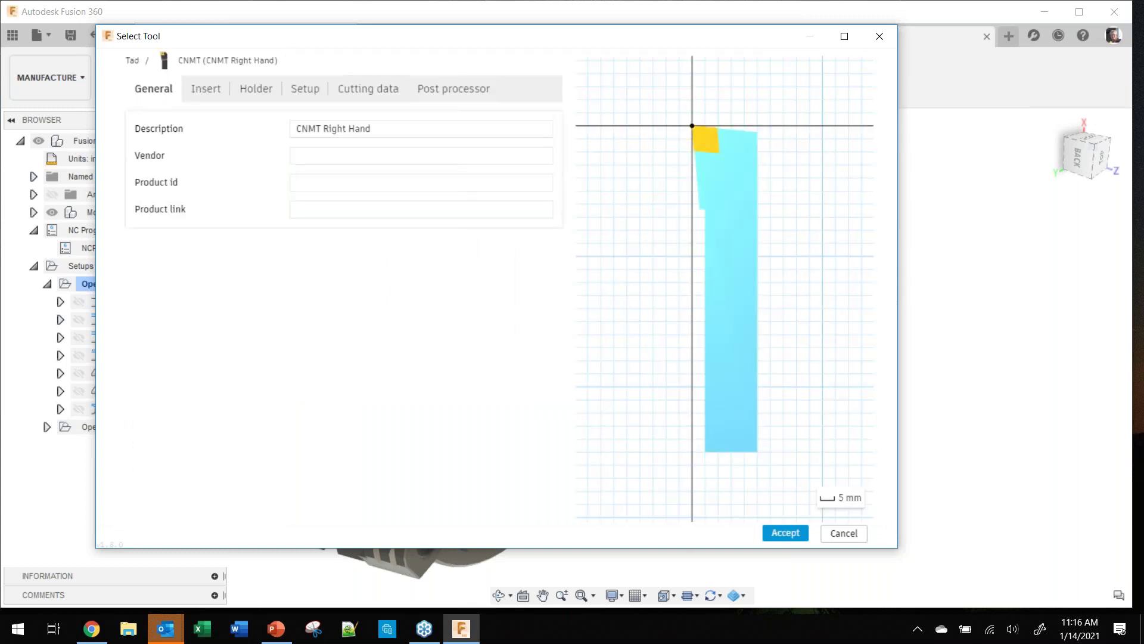
pyautogui.moveTo(449, 47)
pyautogui.mouseDown()
pyautogui.moveTo(437, 45)
pyautogui.moveTo(458, 43)
pyautogui.mouseUp()
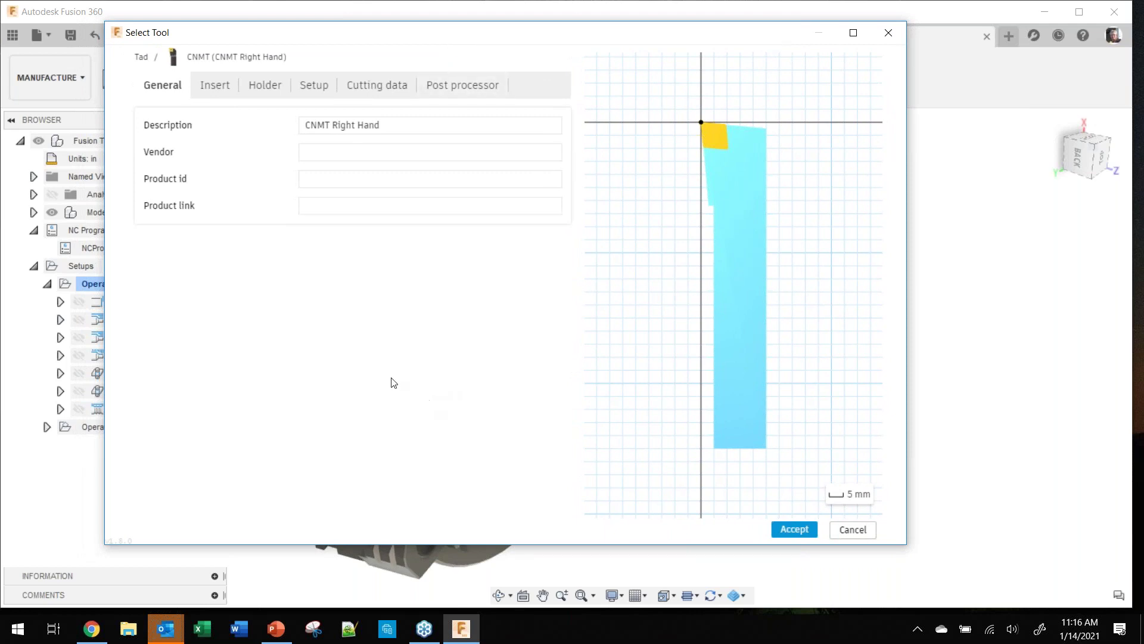
pyautogui.click(216, 93)
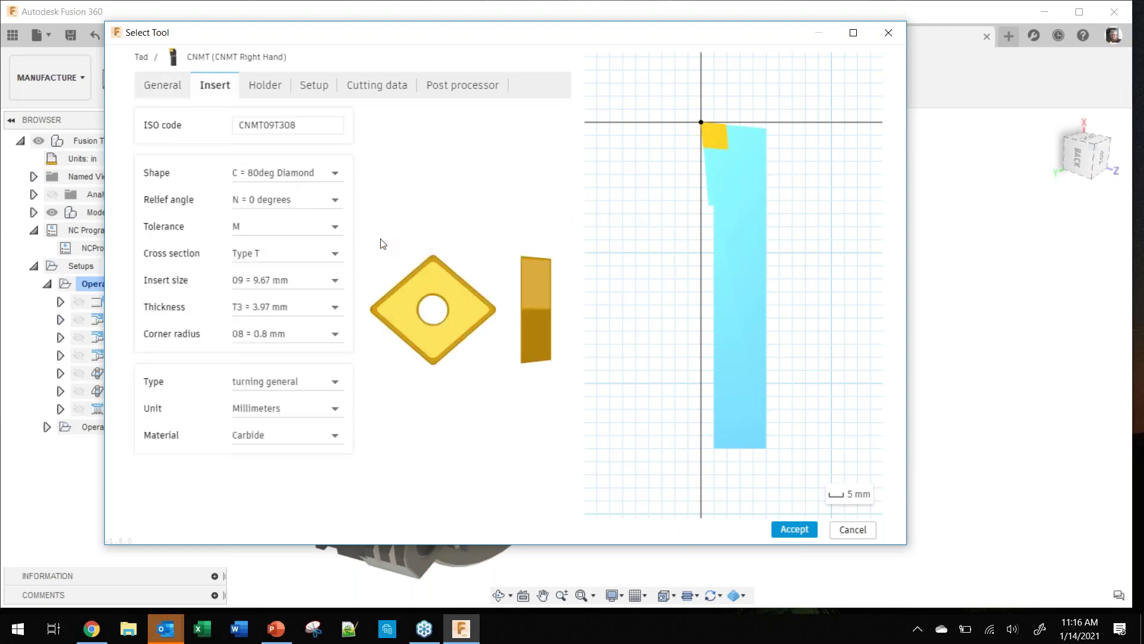
pyautogui.click(335, 173)
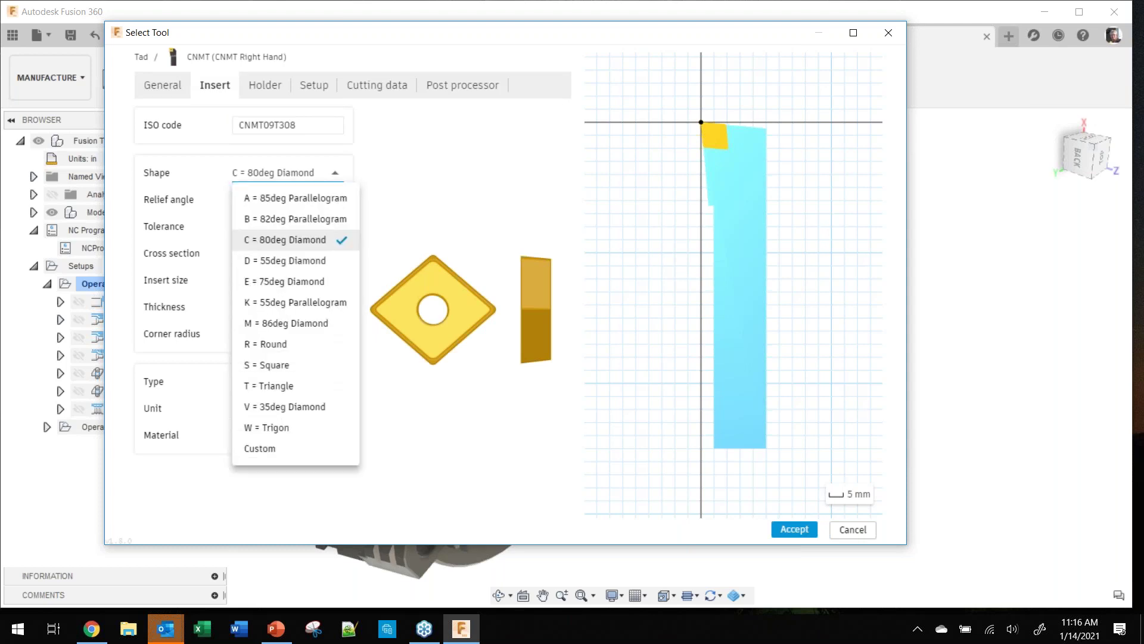
pyautogui.click(409, 176)
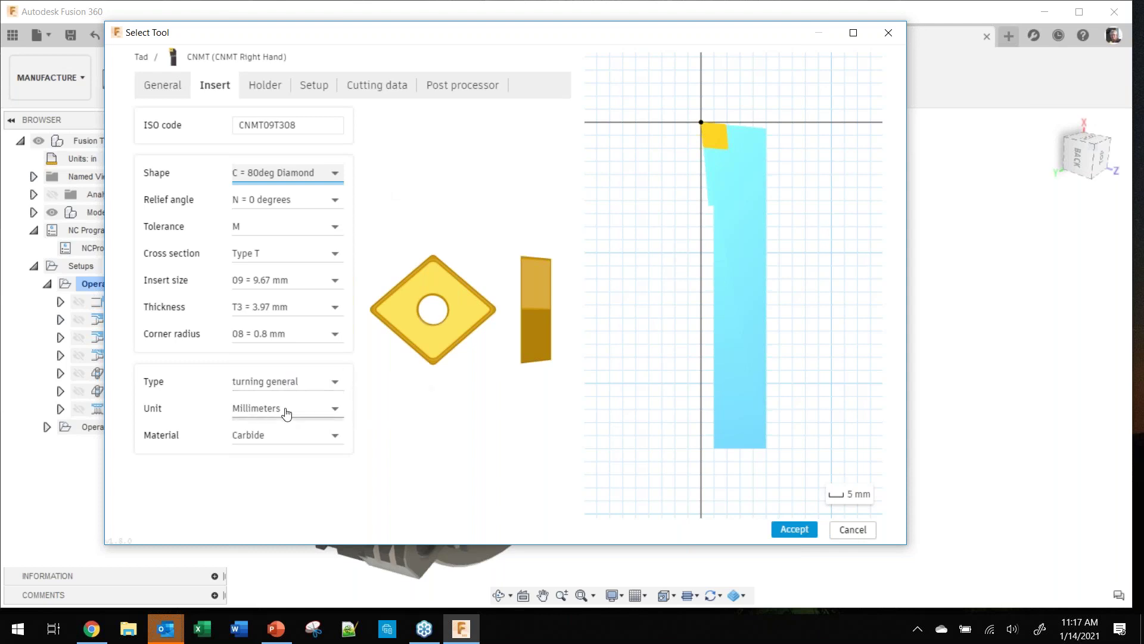
# Step: Review the holder style and clamping options of the CNMT tool
pyautogui.click(270, 96)
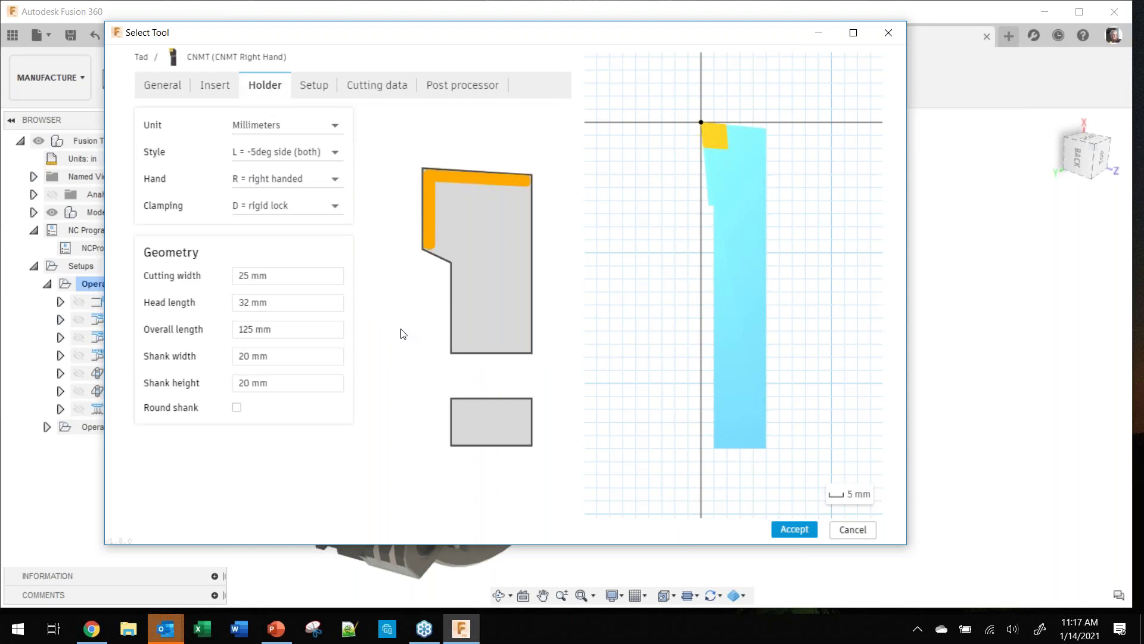
pyautogui.click(299, 156)
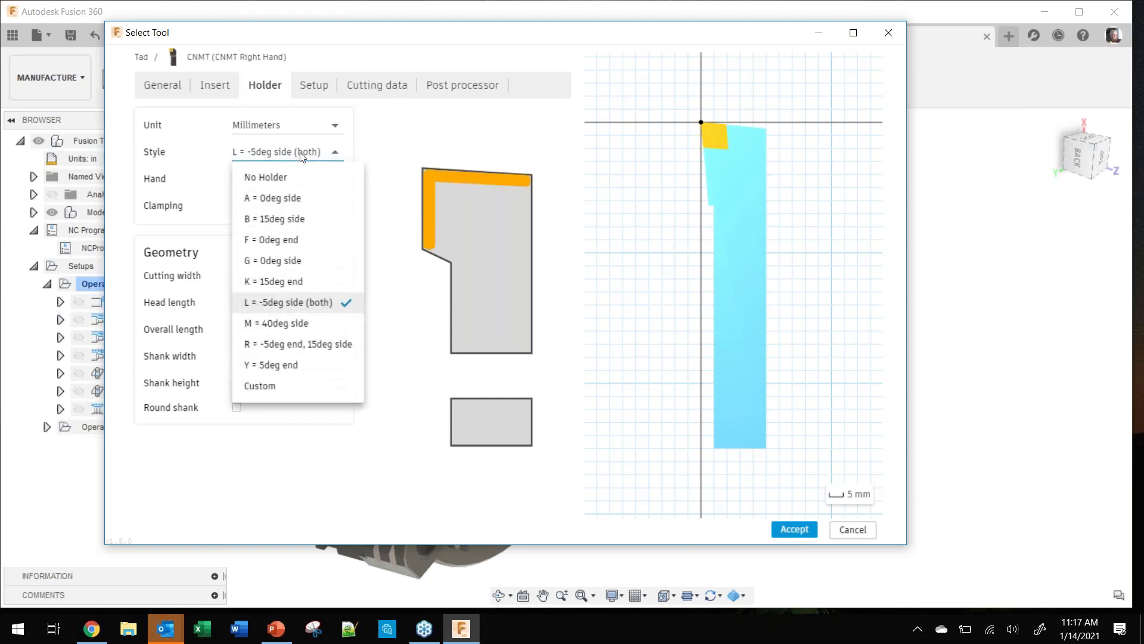
pyautogui.click(386, 156)
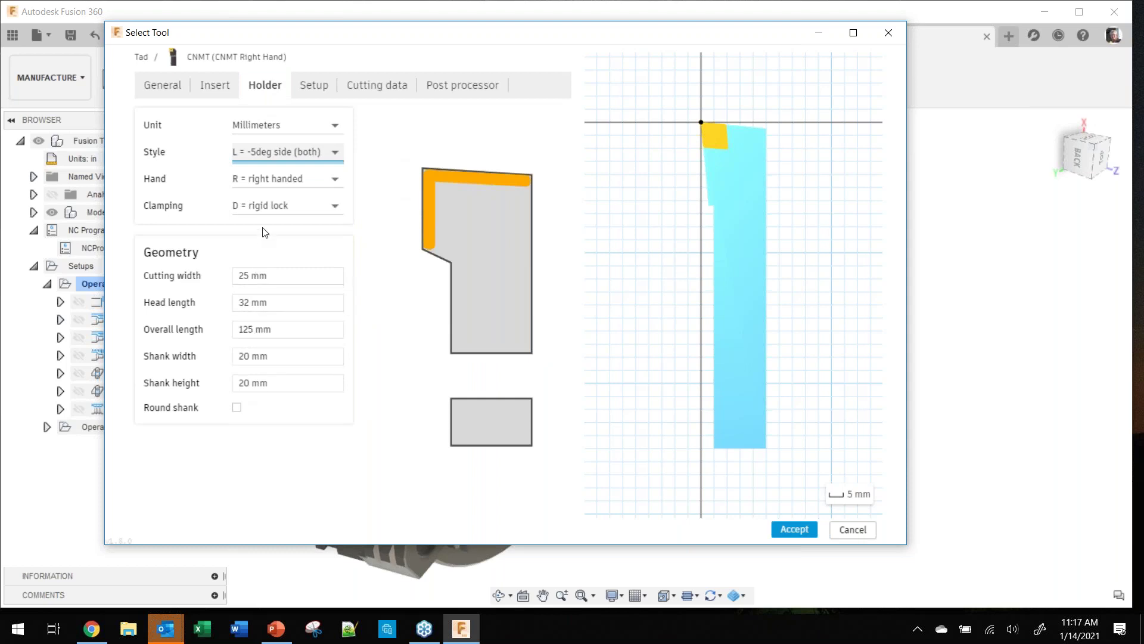
pyautogui.click(325, 203)
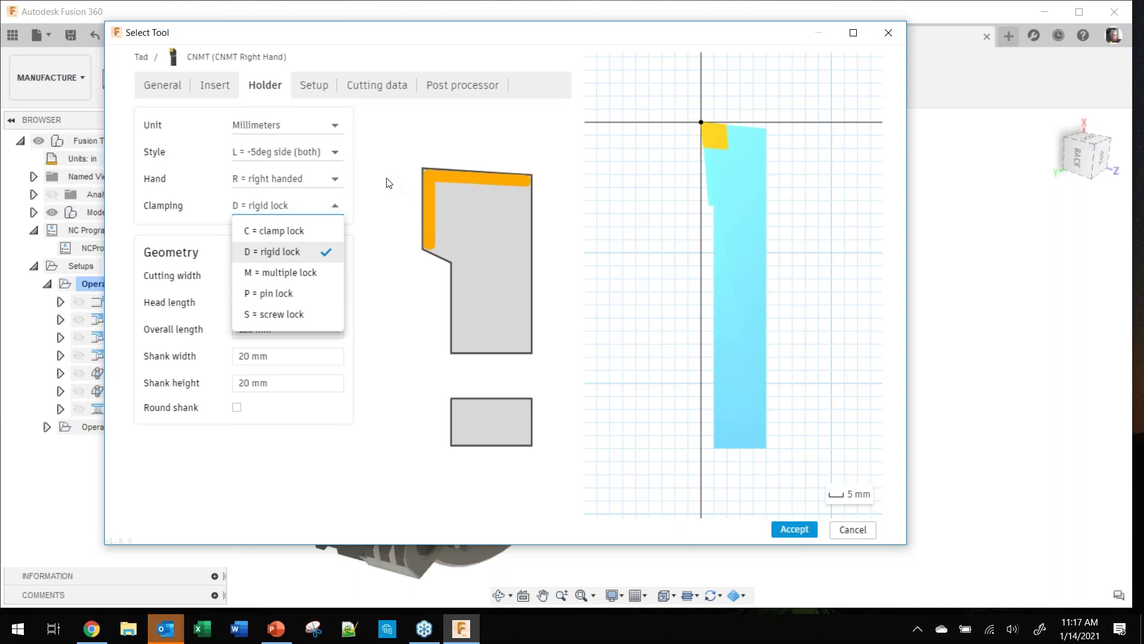
pyautogui.click(314, 99)
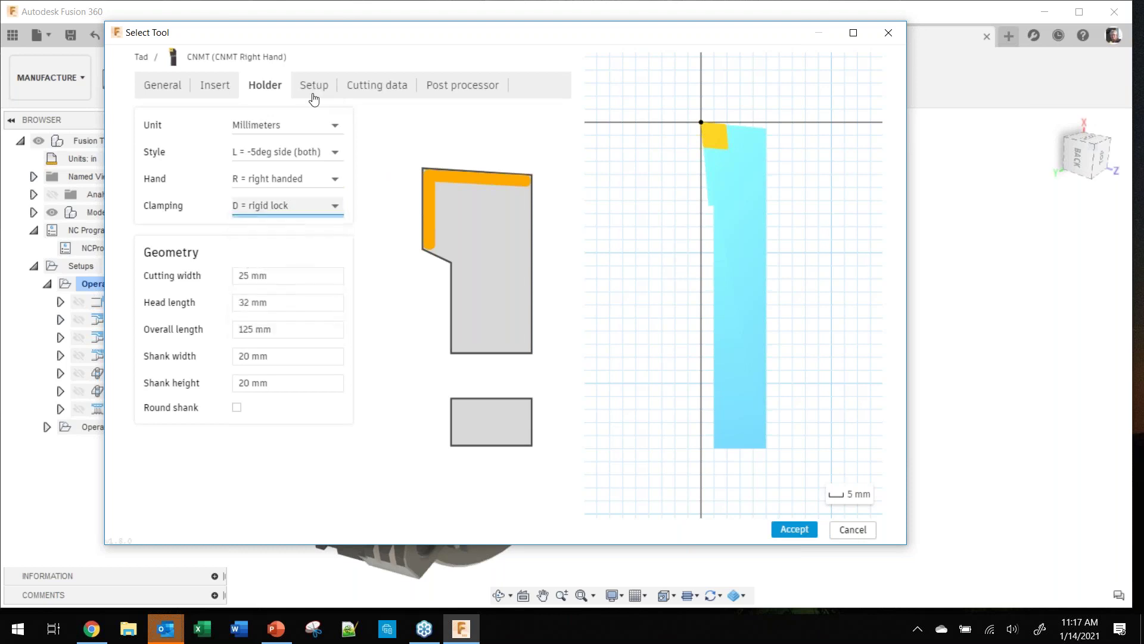
# Step: Try the CNMT tool's turret orientation at 90 degrees and return it to 0 degrees
pyautogui.click(314, 85)
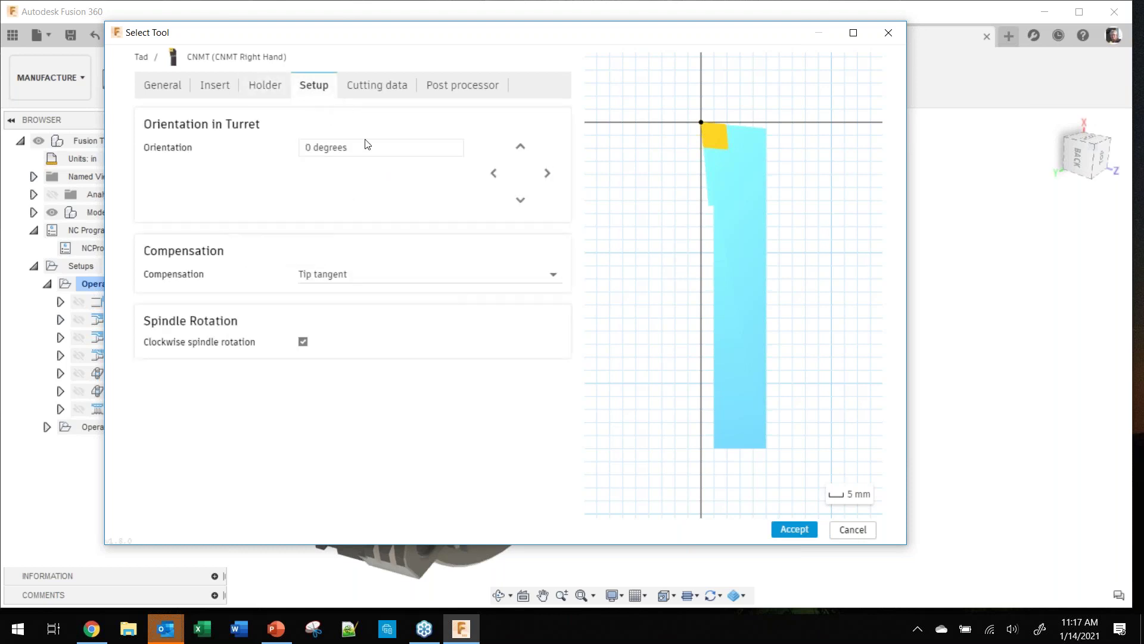
pyautogui.click(495, 174)
pyautogui.click(520, 150)
pyautogui.click(494, 173)
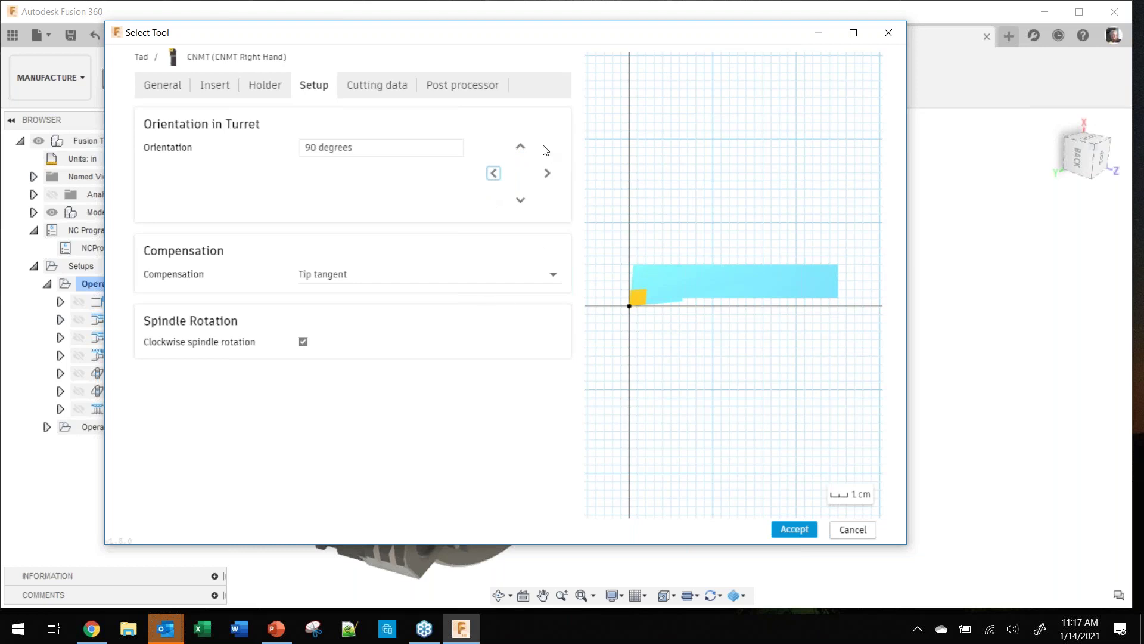
pyautogui.click(520, 148)
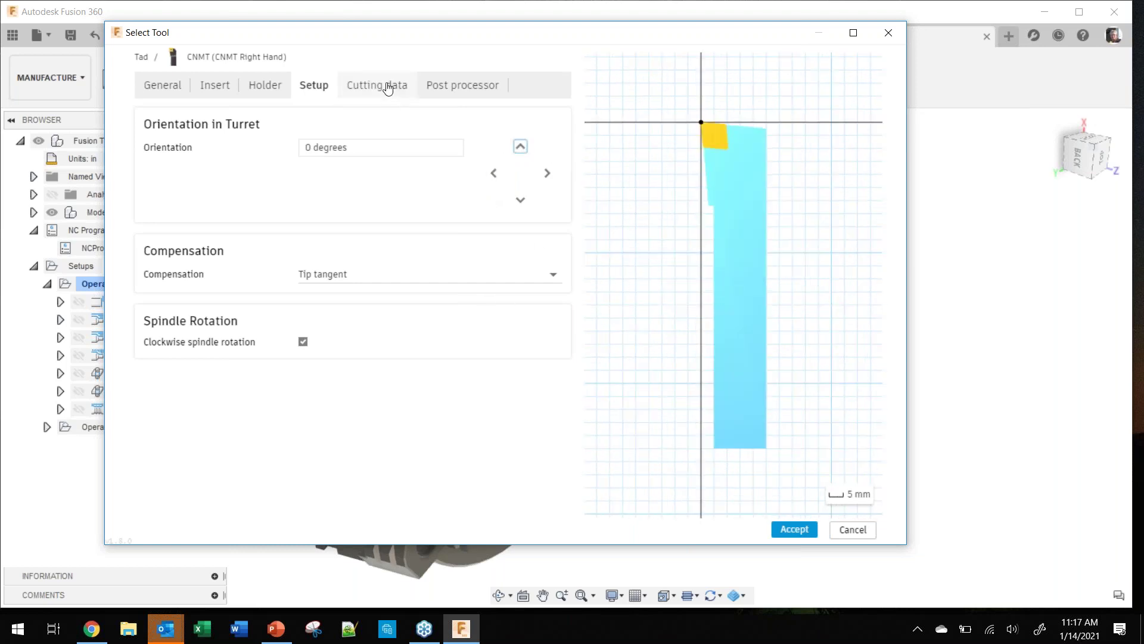
# Step: Add a cutting data preset named "Alumin" to the CNMT tool
pyautogui.click(392, 86)
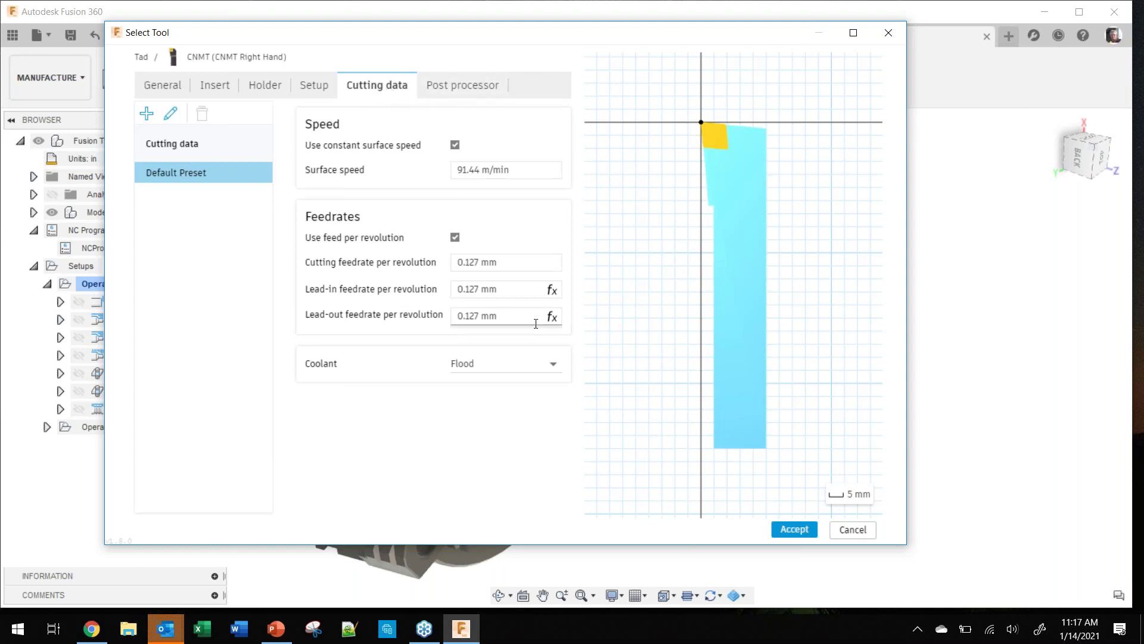
pyautogui.rightClick(189, 180)
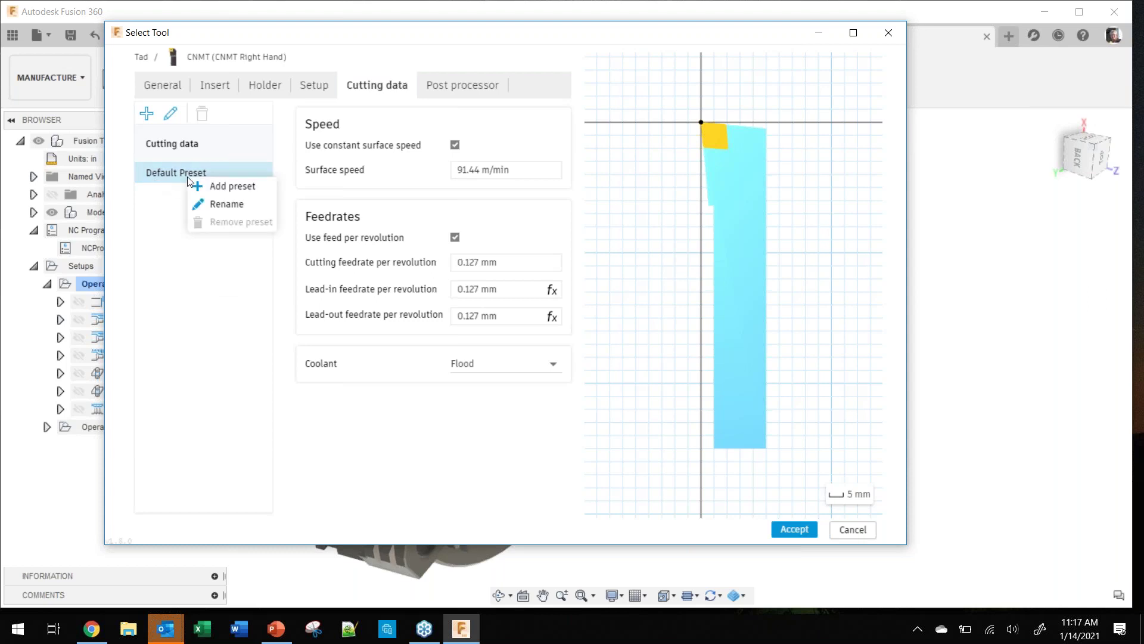
pyautogui.click(179, 205)
pyautogui.click(146, 113)
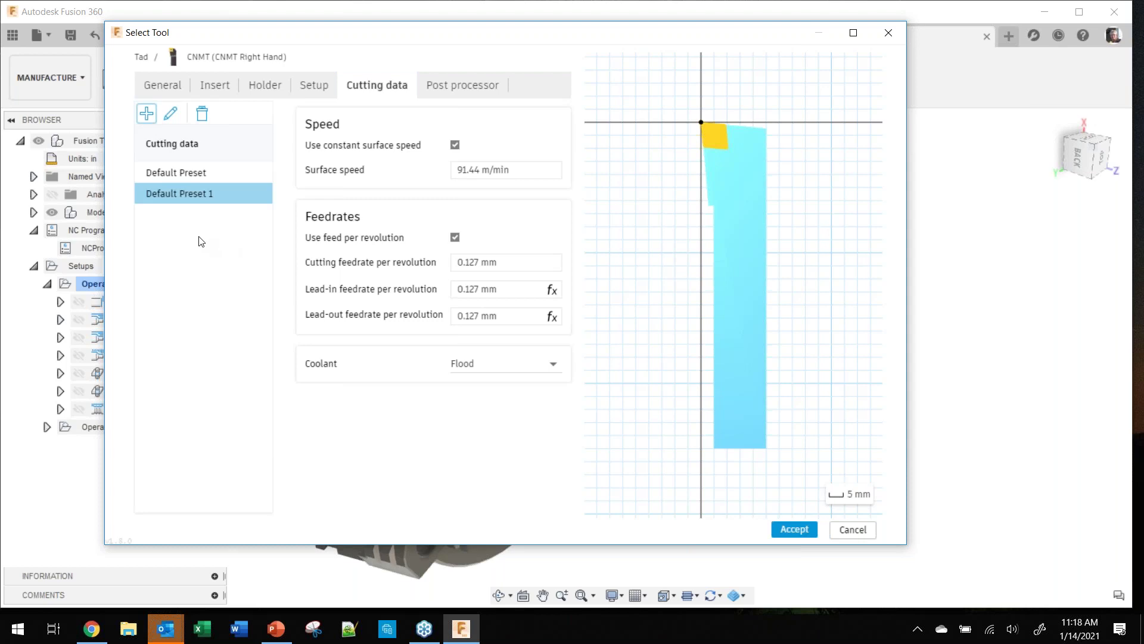
pyautogui.click(203, 196)
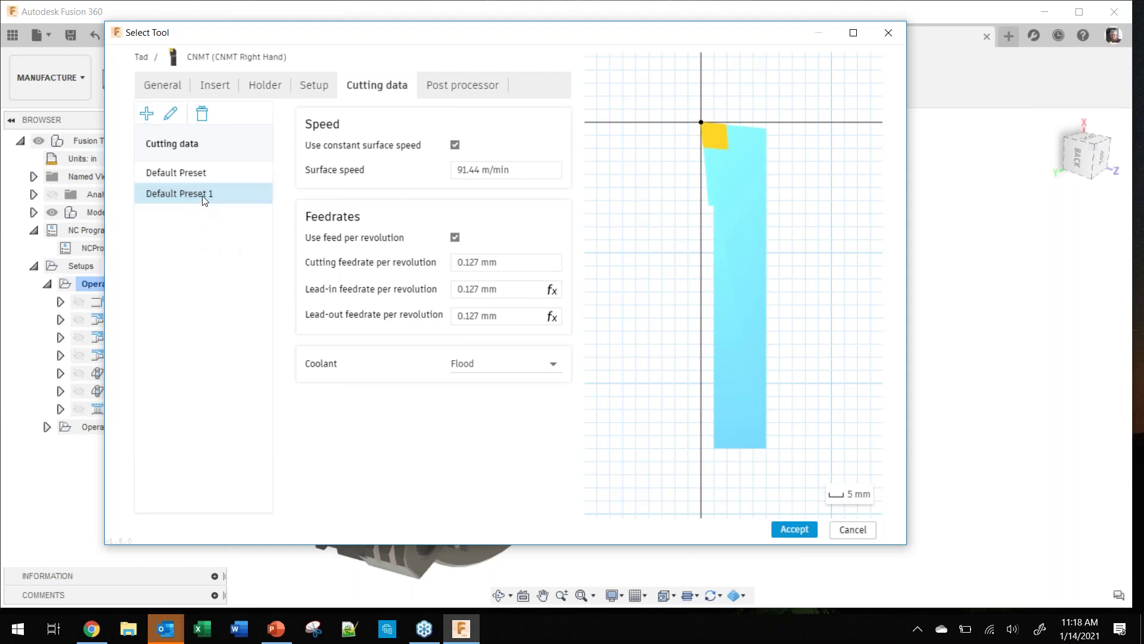
pyautogui.rightClick(200, 192)
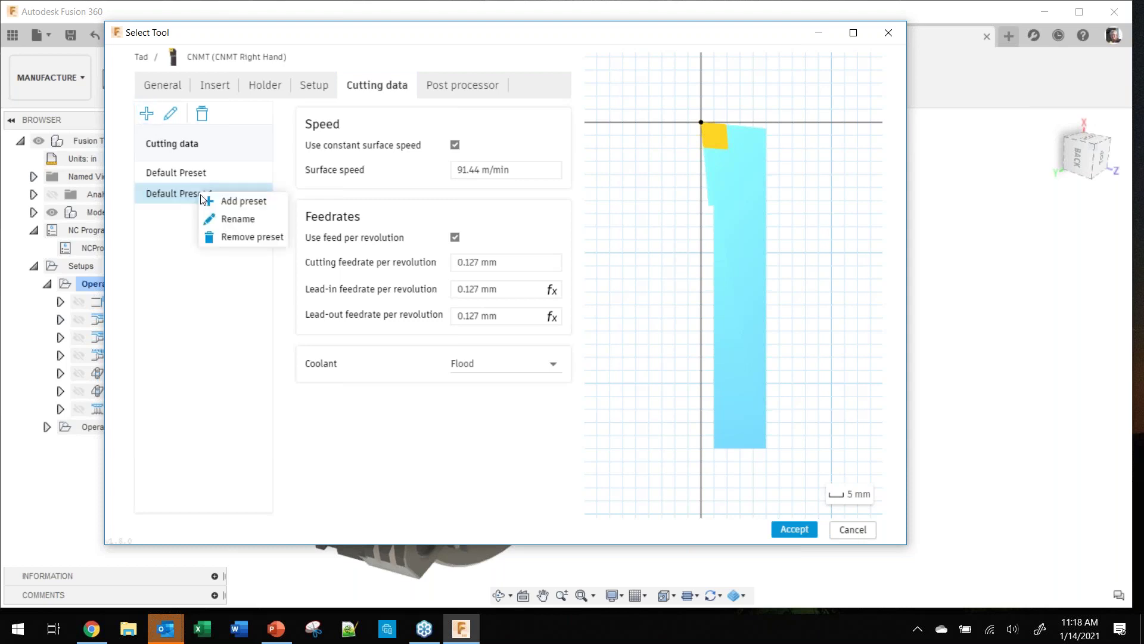
pyautogui.click(224, 219)
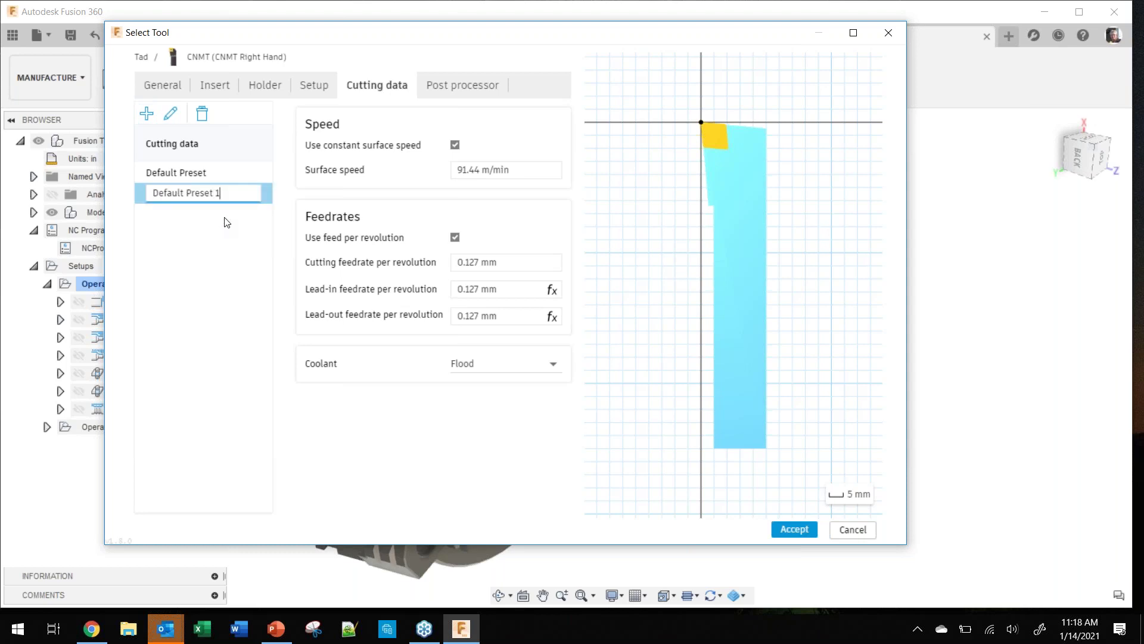
pyautogui.press('BackSpace')
pyautogui.press('BackSpace')
pyautogui.press('BackSpace')
pyautogui.press('BackSpace')
pyautogui.press('BackSpace')
pyautogui.press('BackSpace')
pyautogui.press('BackSpace')
pyautogui.press('BackSpace')
pyautogui.press('BackSpace')
pyautogui.press('BackSpace')
pyautogui.press('BackSpace')
pyautogui.press('BackSpace')
pyautogui.press('BackSpace')
pyautogui.press('BackSpace')
pyautogui.press('BackSpace')
pyautogui.press('BackSpace')
pyautogui.write('Alumin')
pyautogui.press('Return')
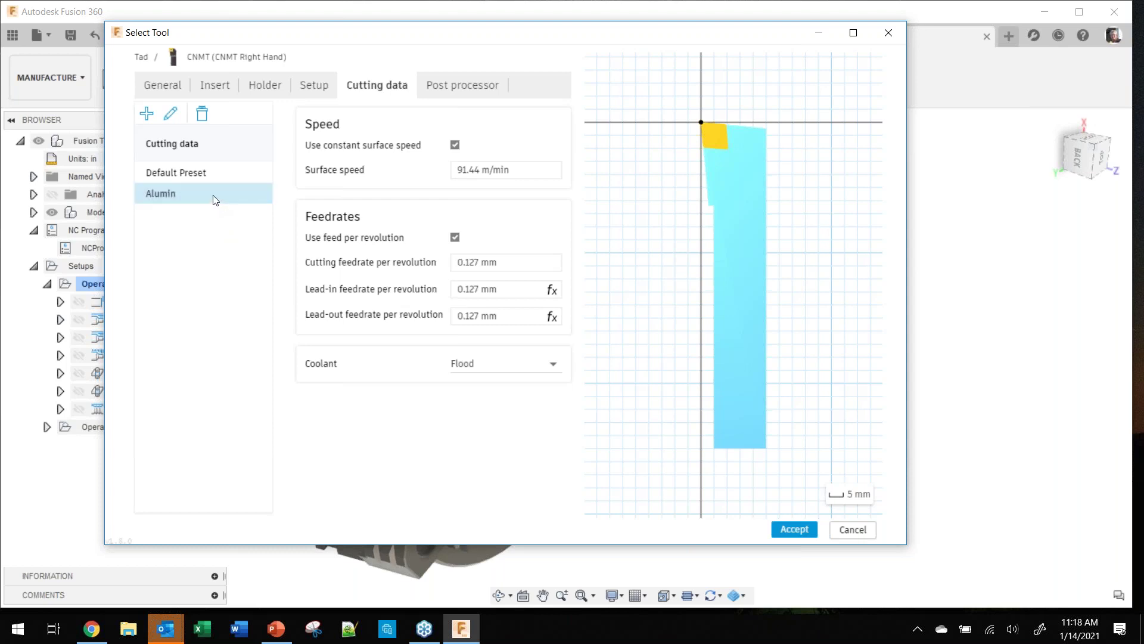
# Step: Add another cutting data preset to the CNMT tool and name it "plastic"
pyautogui.rightClick(216, 200)
pyautogui.click(148, 115)
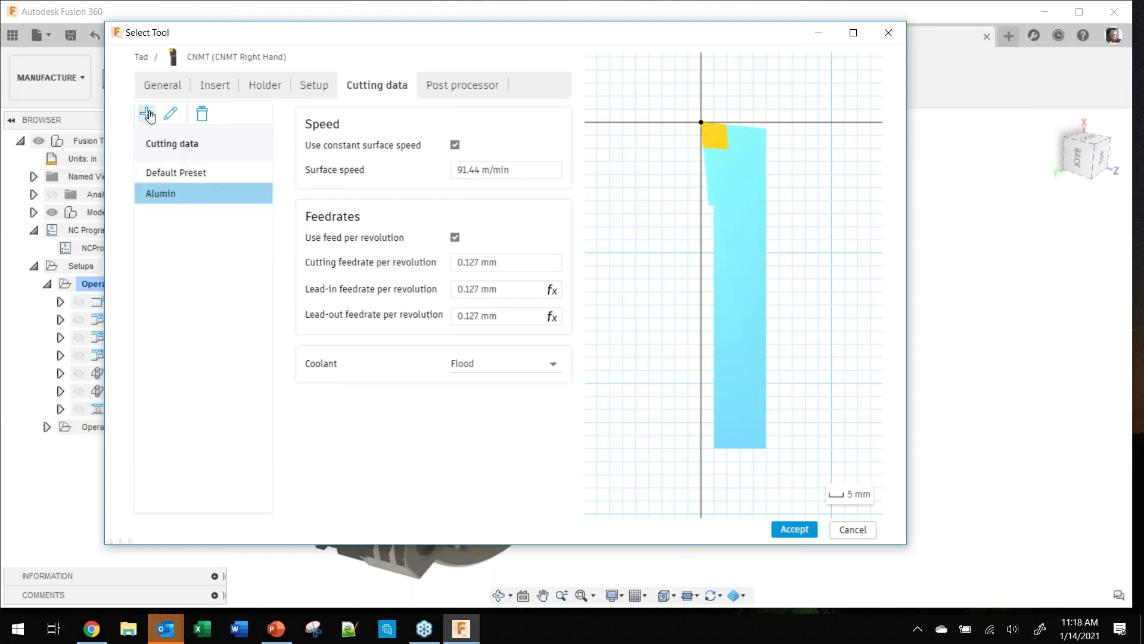
pyautogui.click(148, 115)
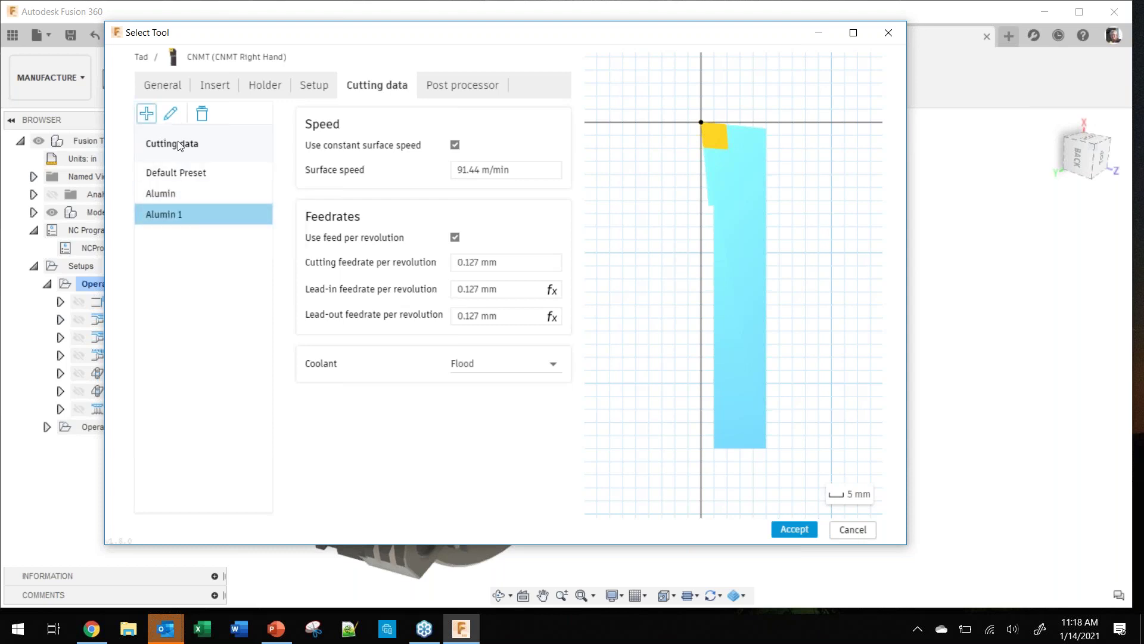
pyautogui.rightClick(218, 212)
pyautogui.click(239, 233)
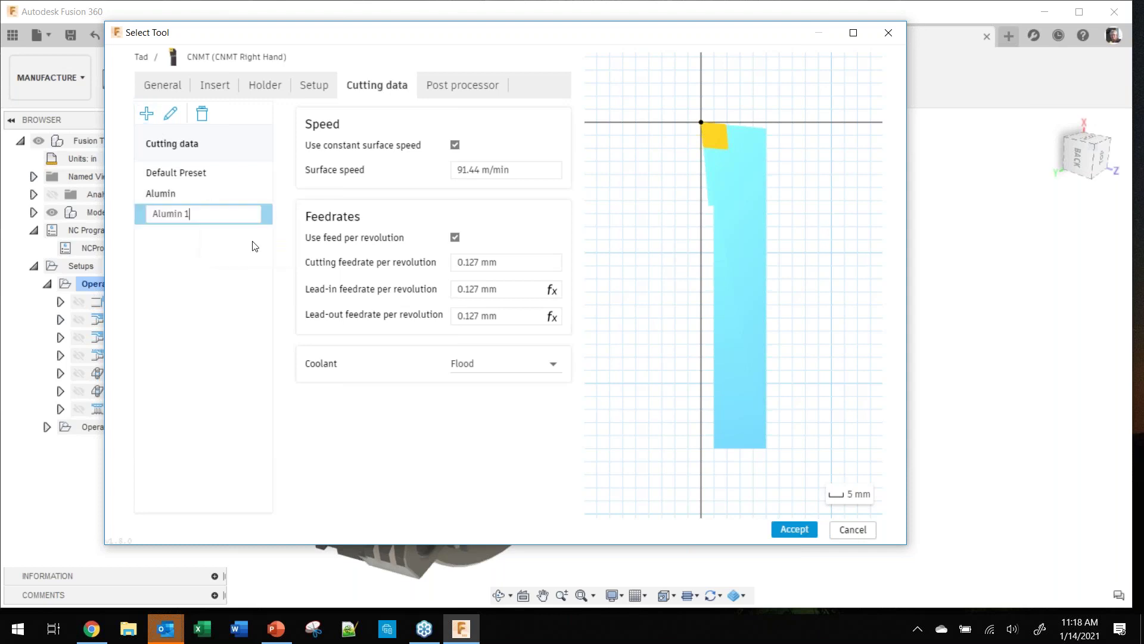
pyautogui.hotkey('ctrl', 'a')
pyautogui.press('BackSpace')
pyautogui.write('plastic')
pyautogui.press('Return')
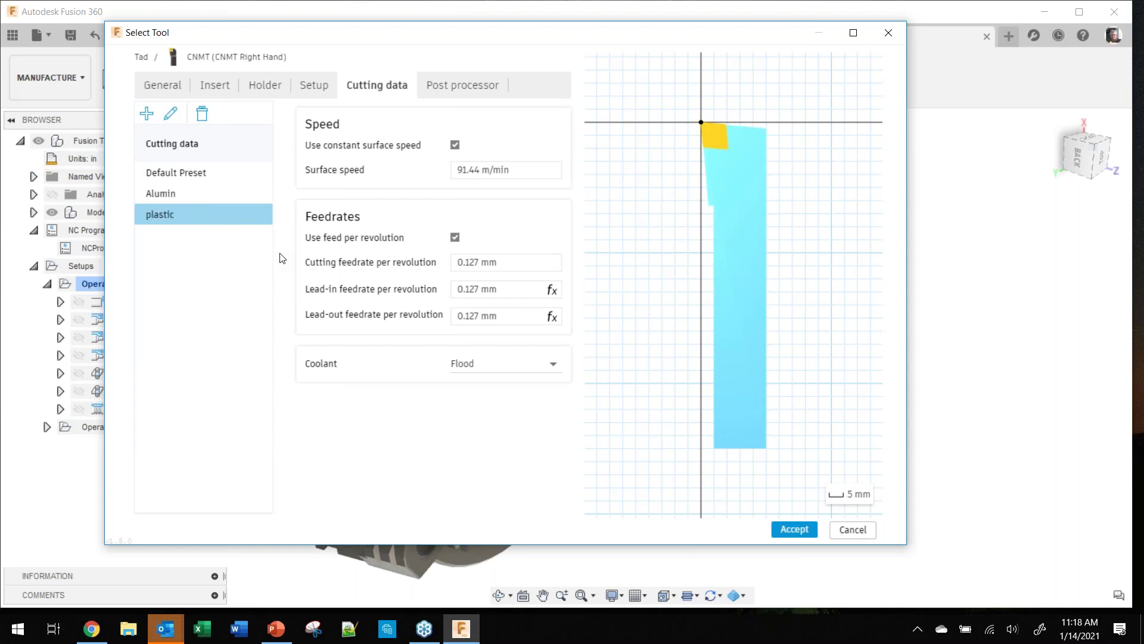
# Step: Set the plastic preset's surface speed to 200 m/min and cutting feedrate per revolution to 0.03 mm, and accept the tool edits
pyautogui.click(165, 188)
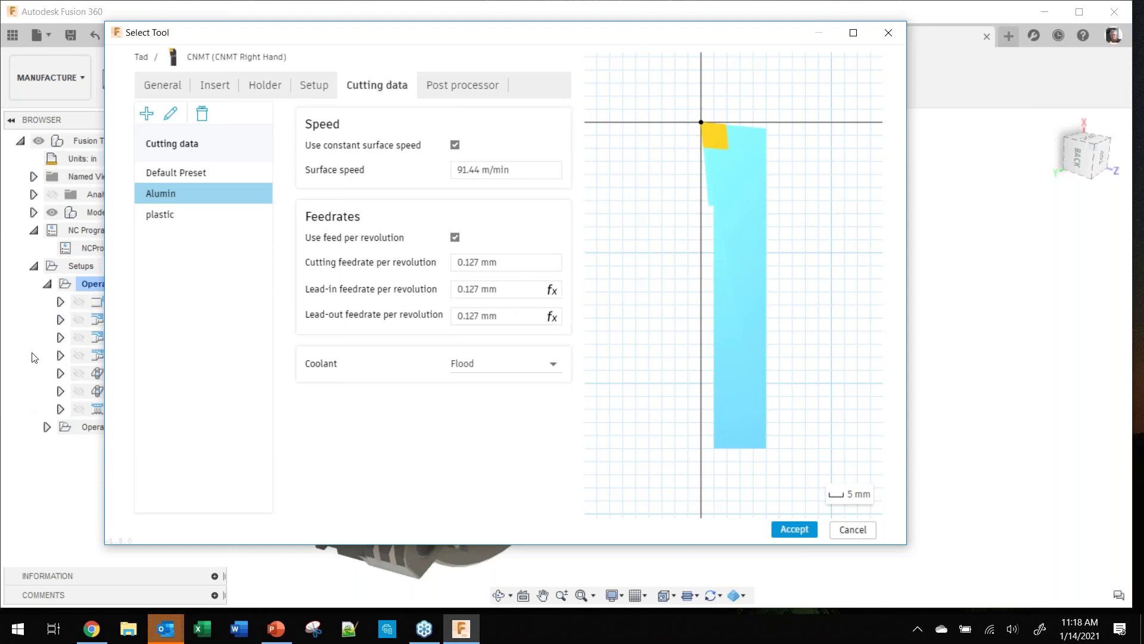
pyautogui.click(174, 219)
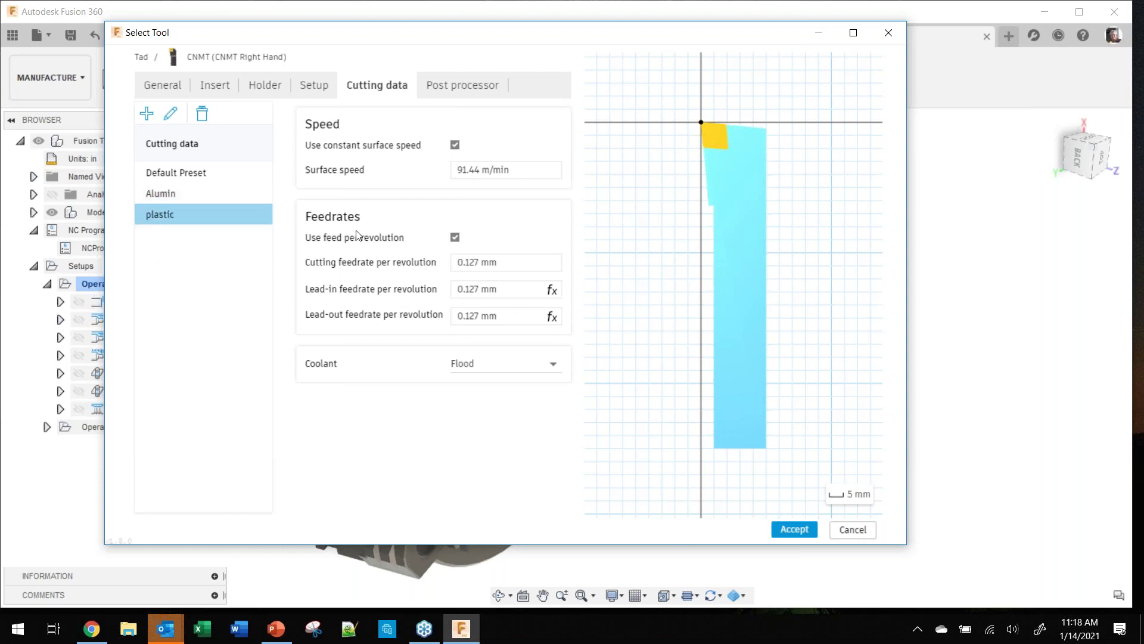
pyautogui.click(528, 168)
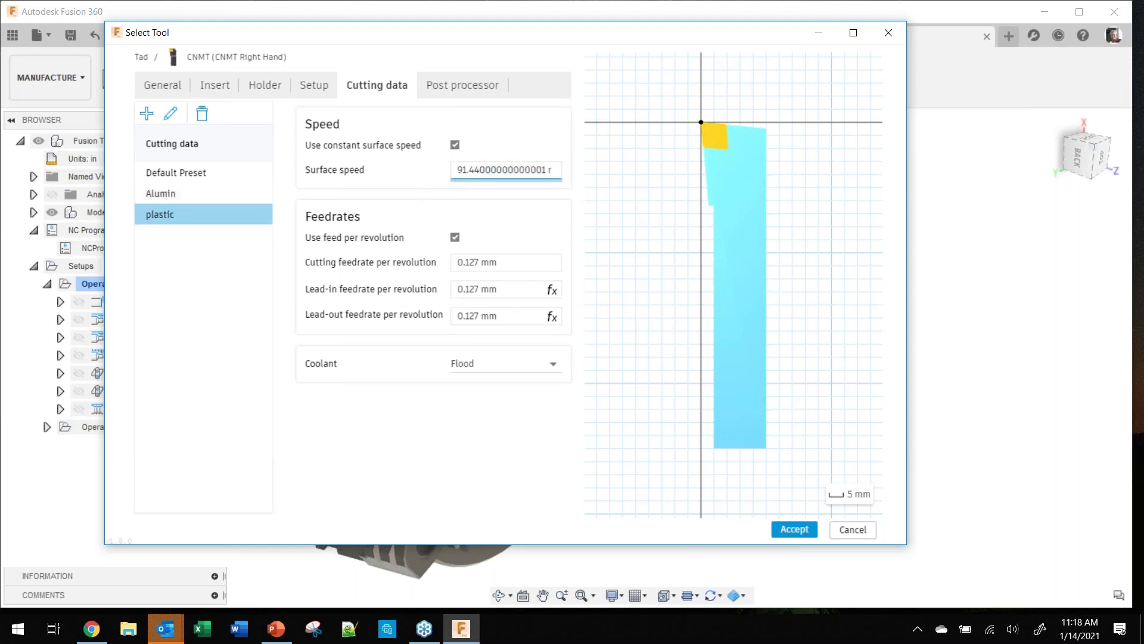
pyautogui.click(503, 169)
pyautogui.tripleClick(503, 169)
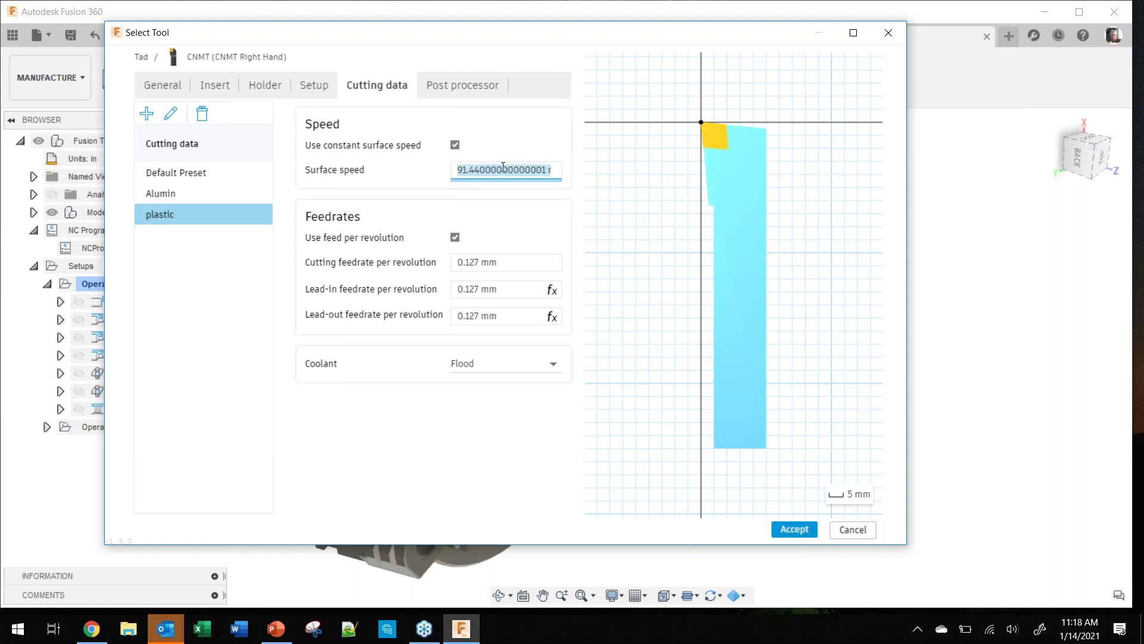
pyautogui.write('200')
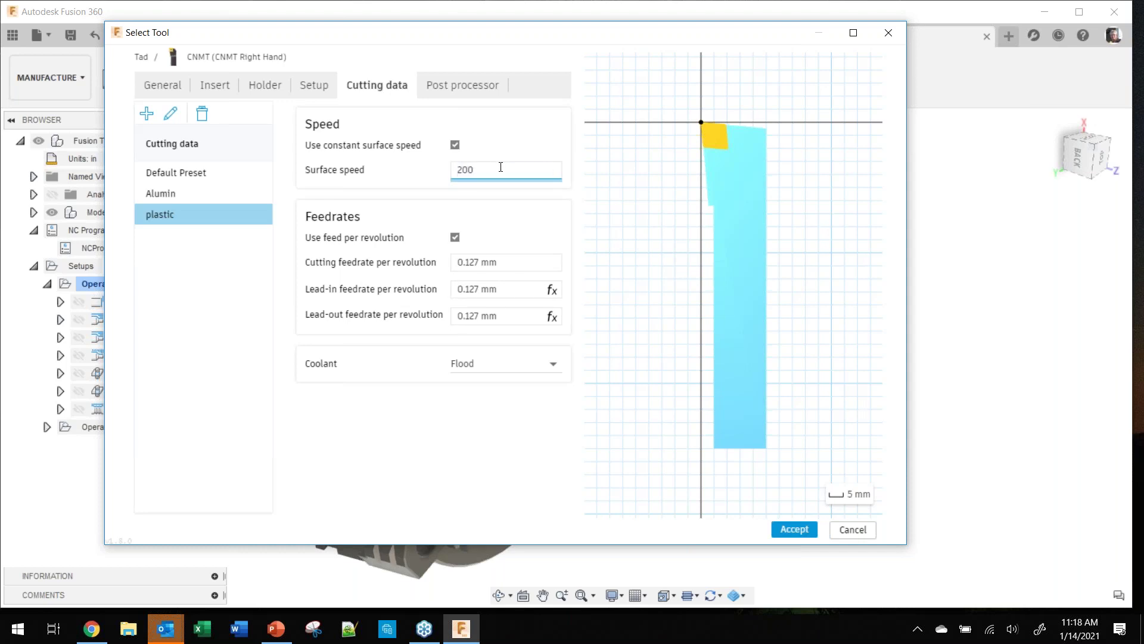
pyautogui.click(516, 267)
pyautogui.write('.03')
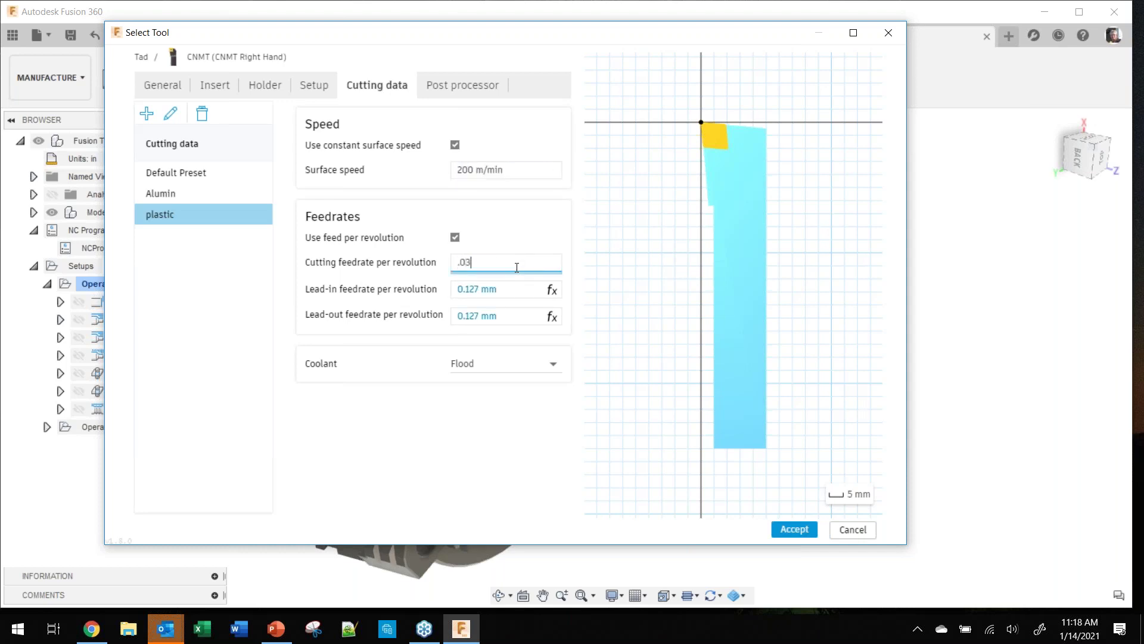
pyautogui.click(225, 391)
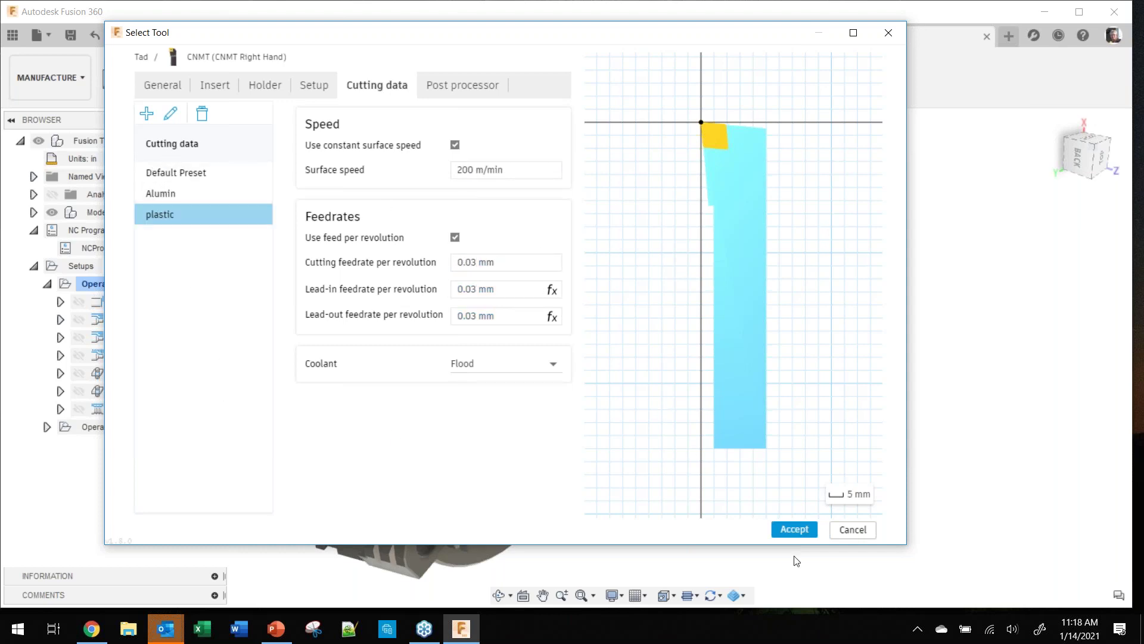
pyautogui.click(796, 530)
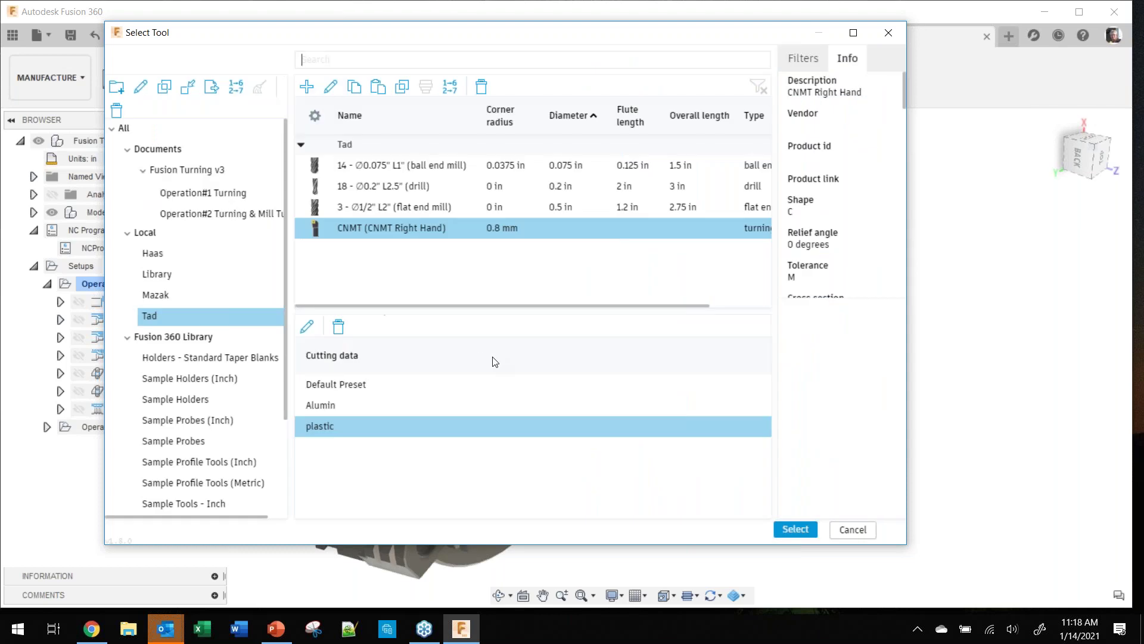
pyautogui.click(149, 320)
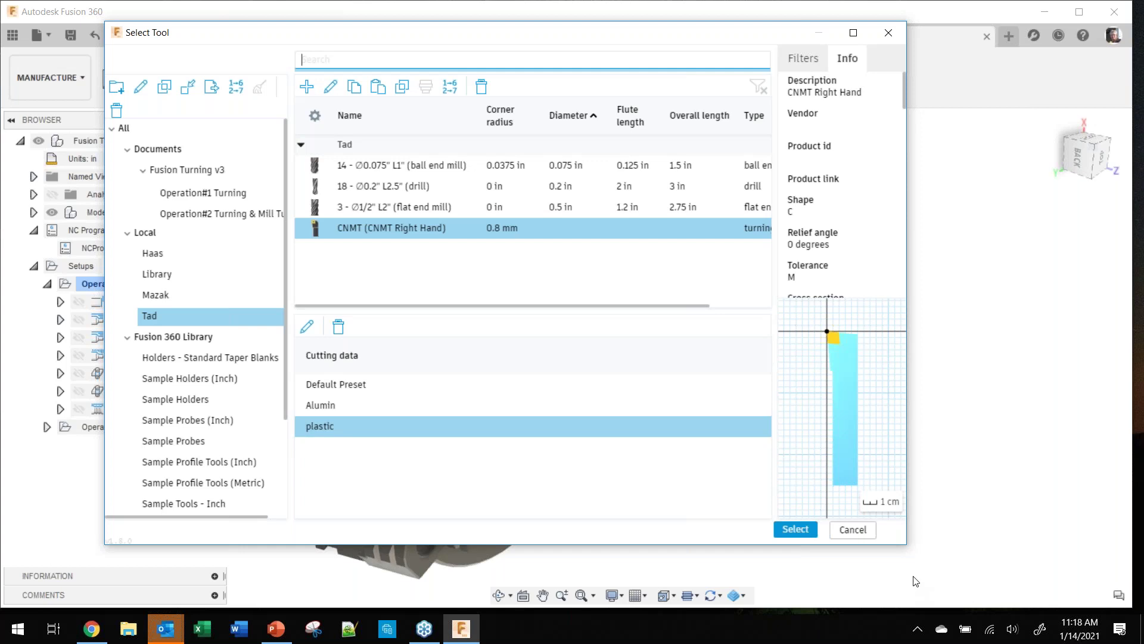
# Step: Try the CNMT tool with its plastic preset on Face2, reselect it from the Operation#1 Turning tools, and discard the operation's changes
pyautogui.click(796, 530)
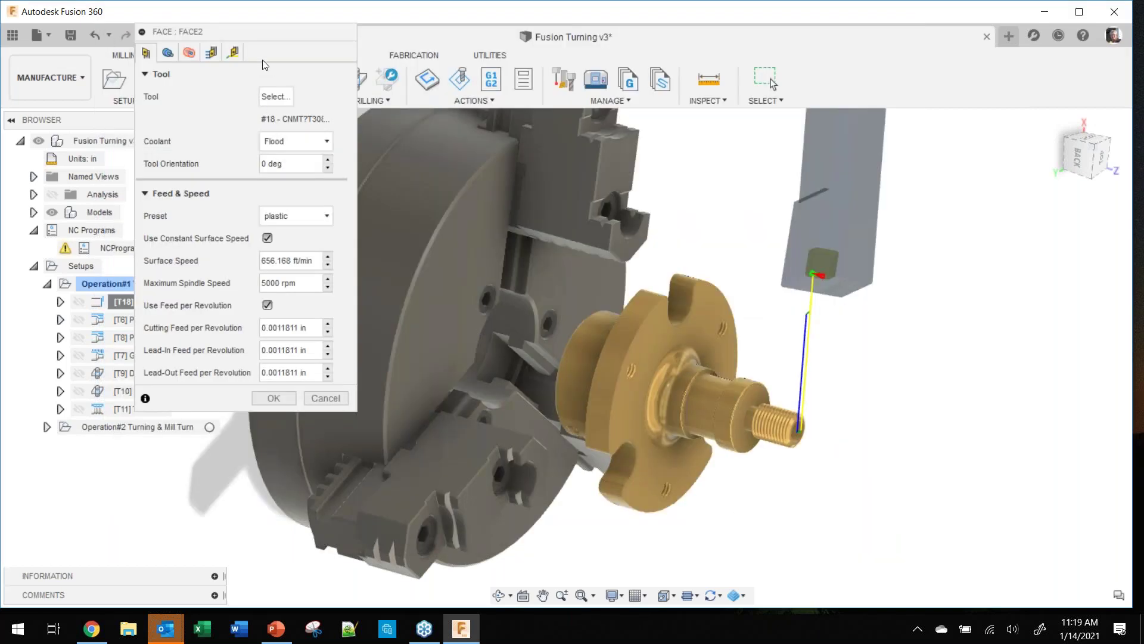
pyautogui.moveTo(278, 35); pyautogui.dragTo(483, 66)
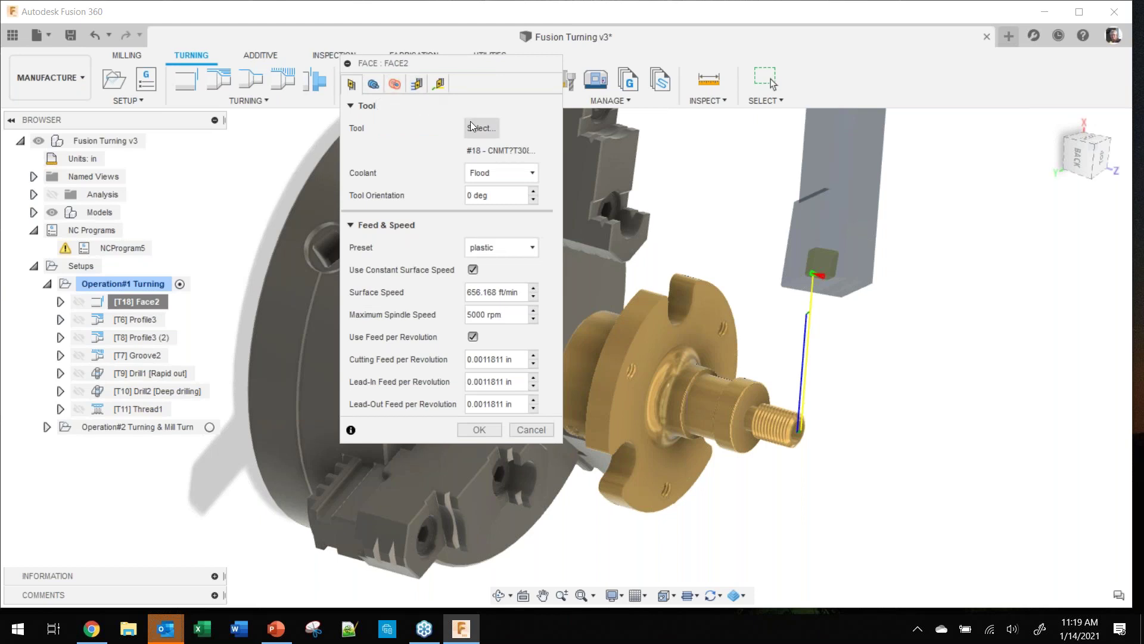
pyautogui.click(484, 129)
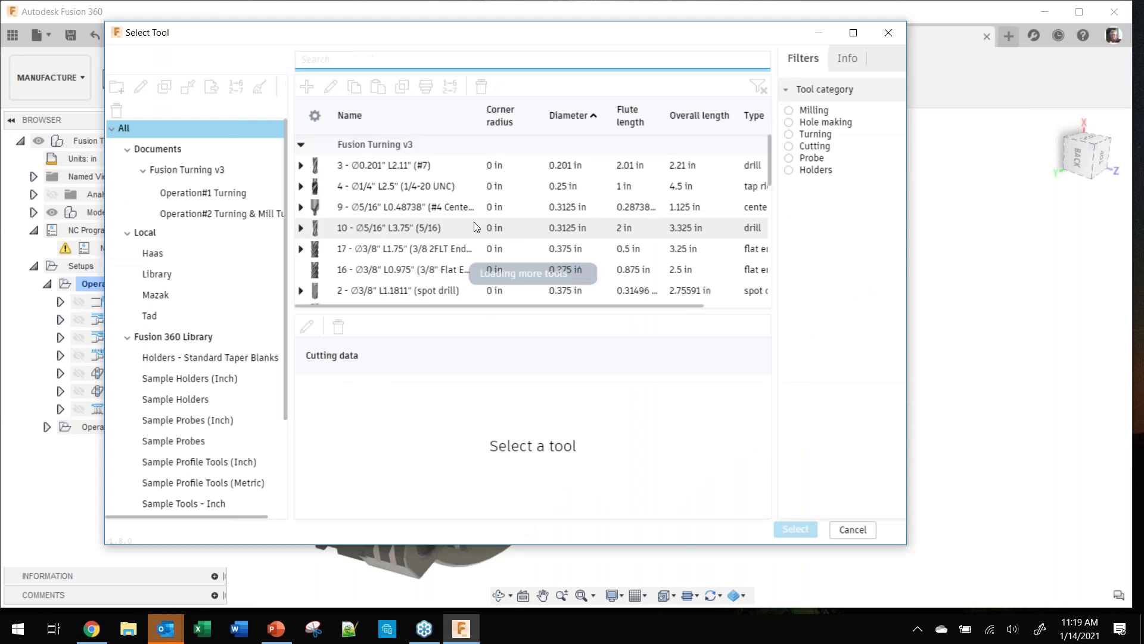
pyautogui.click(222, 194)
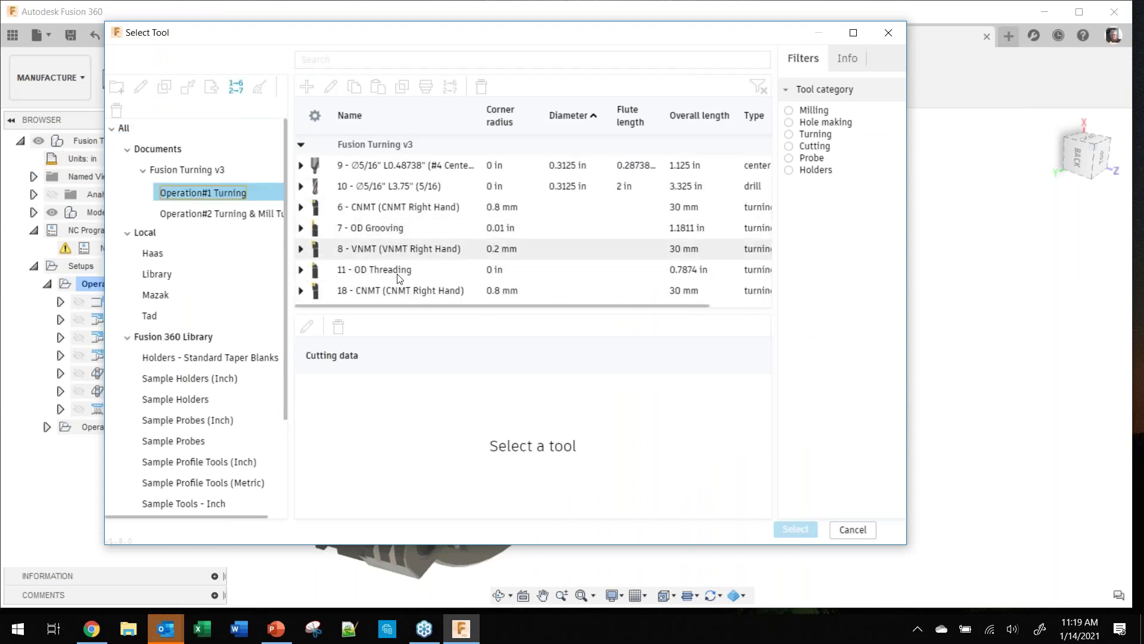
pyautogui.click(384, 290)
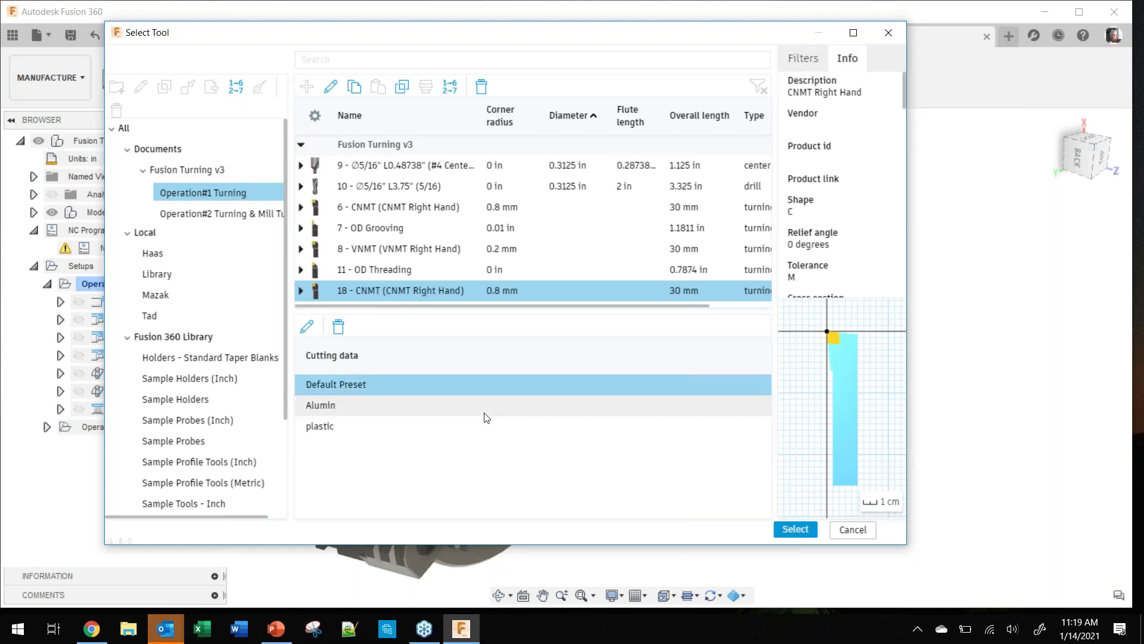
pyautogui.click(379, 388)
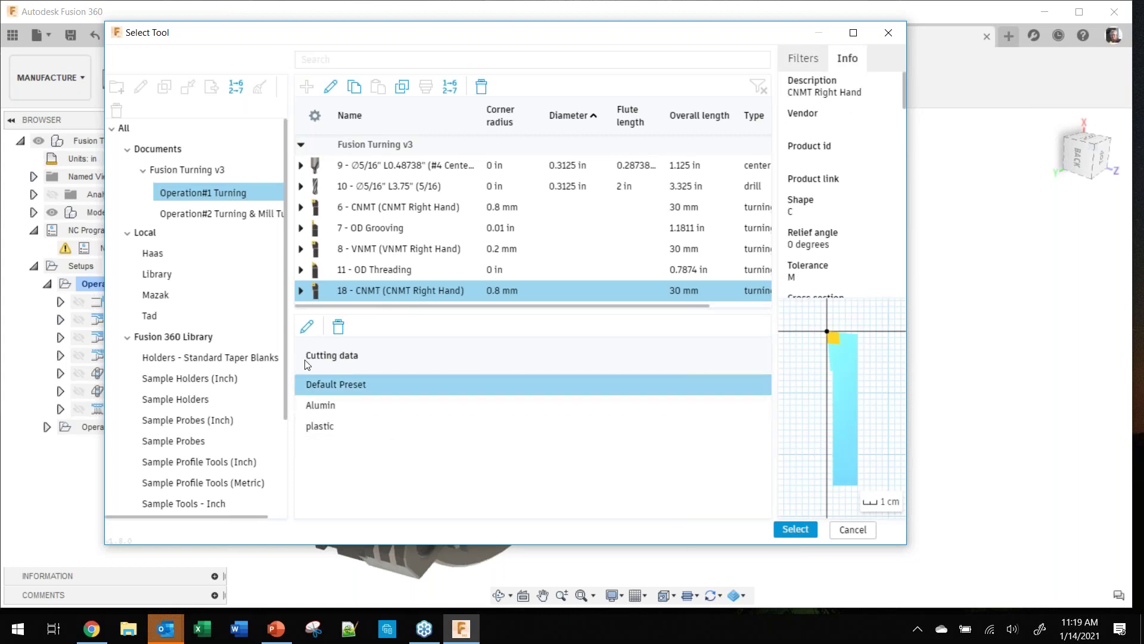
pyautogui.click(340, 404)
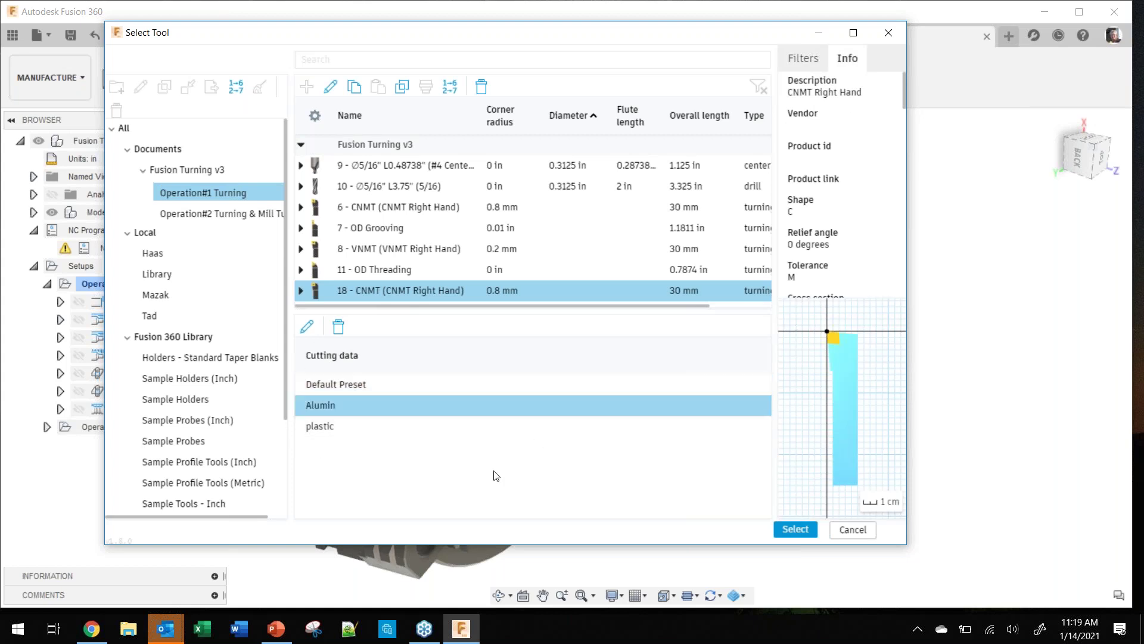
pyautogui.click(412, 430)
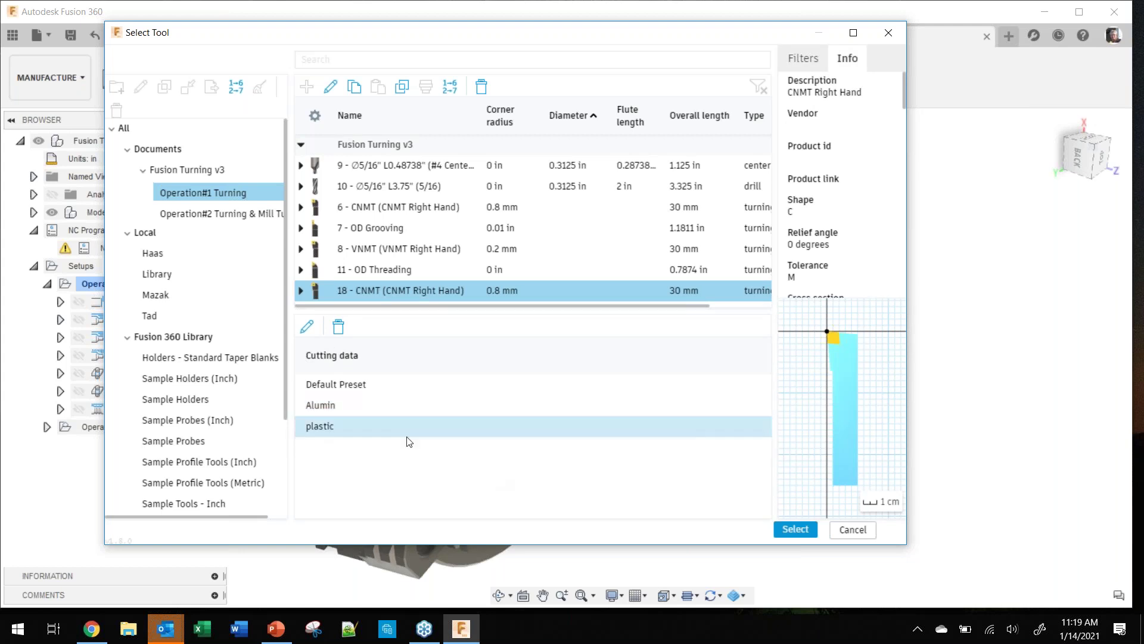
pyautogui.click(797, 530)
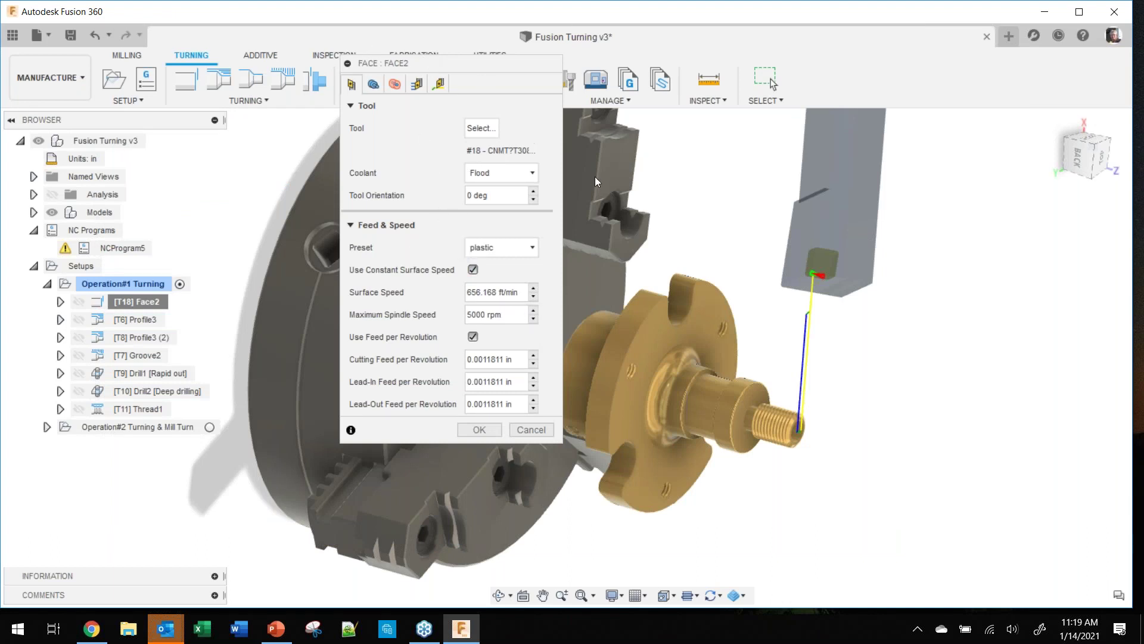
pyautogui.click(531, 429)
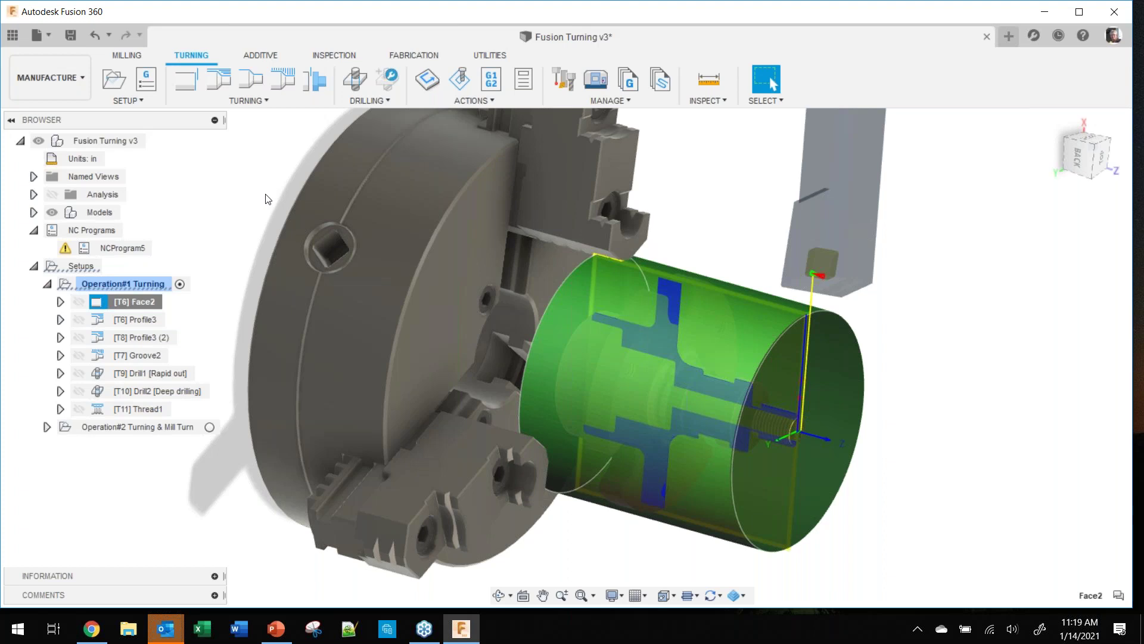
# Step: Open the Face2 operation for editing and review its tool settings and the reference options for the front mode
pyautogui.rightClick(114, 304)
pyautogui.click(177, 20)
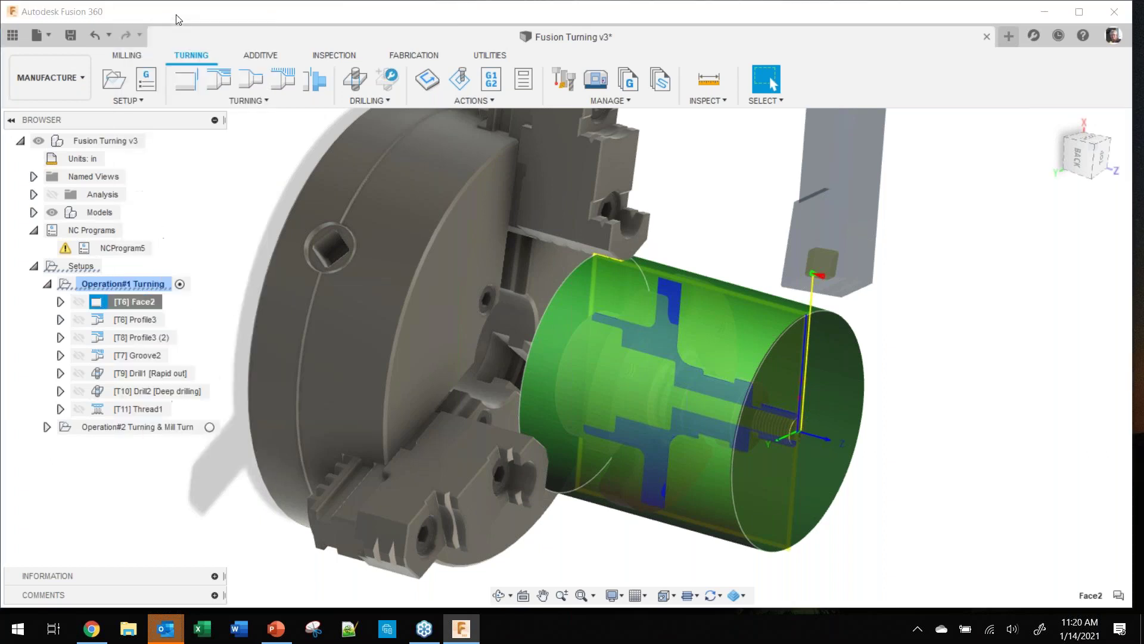
pyautogui.moveTo(402, 60); pyautogui.dragTo(298, 48)
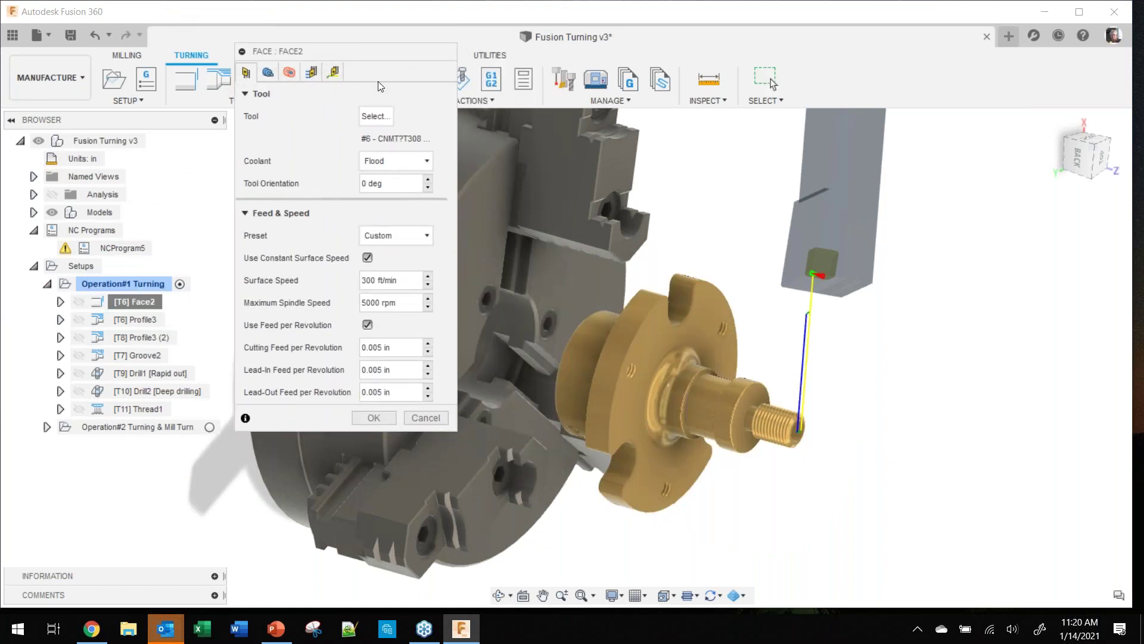
pyautogui.click(269, 73)
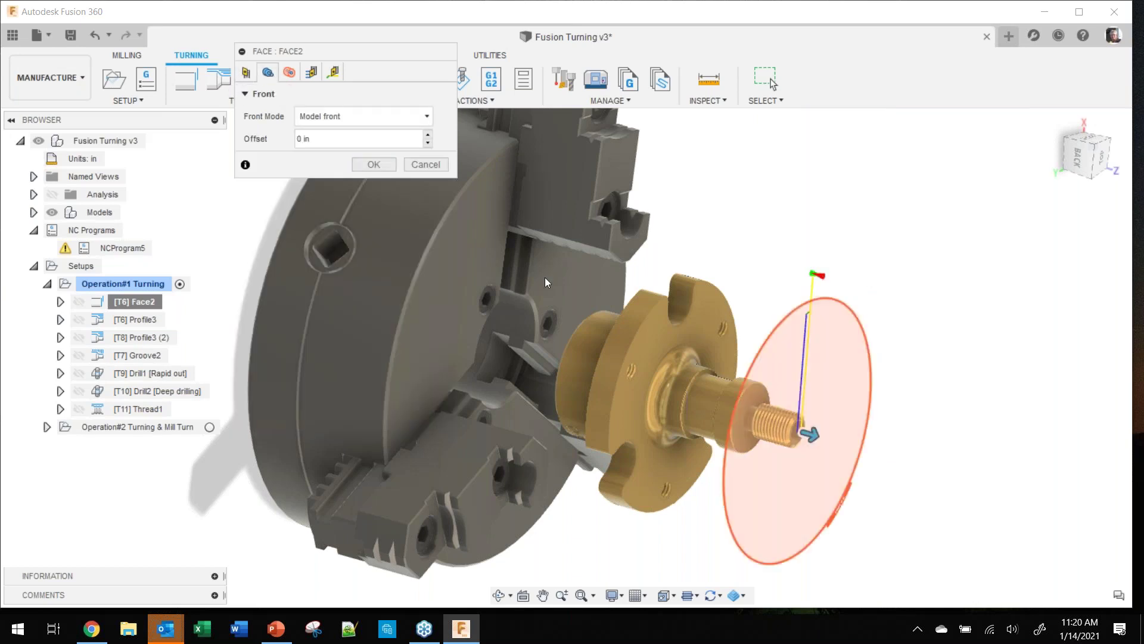
pyautogui.keyDown('shift'); pyautogui.moveTo(778, 386); pyautogui.dragTo(799, 371, button='middle'); pyautogui.keyUp('shift')
pyautogui.scroll(3, 801, 371)
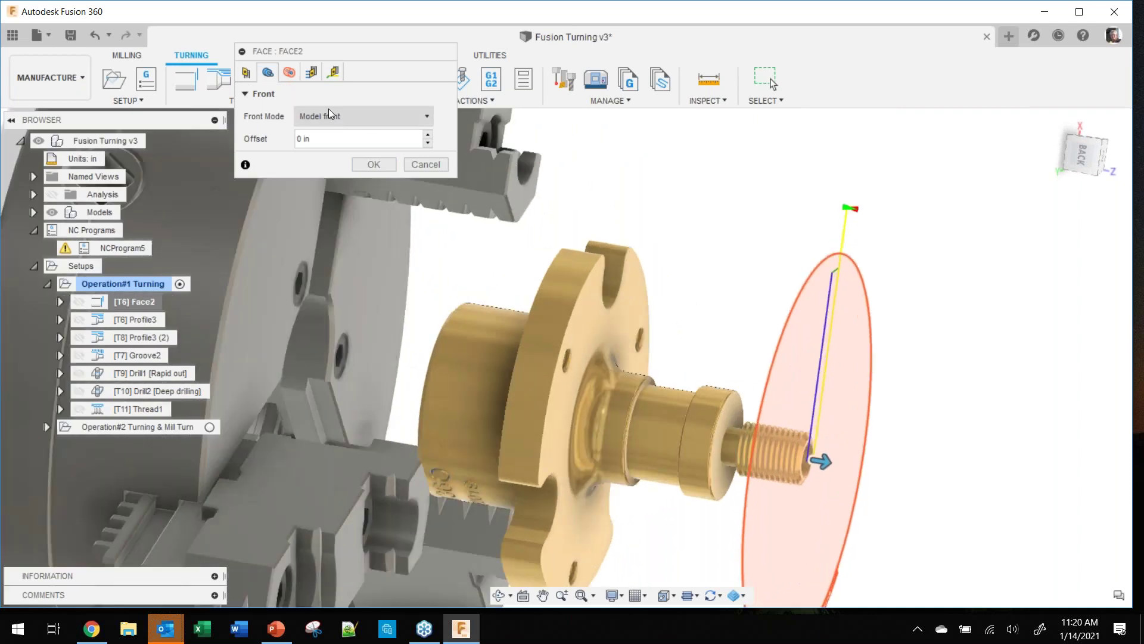
pyautogui.moveTo(373, 118)
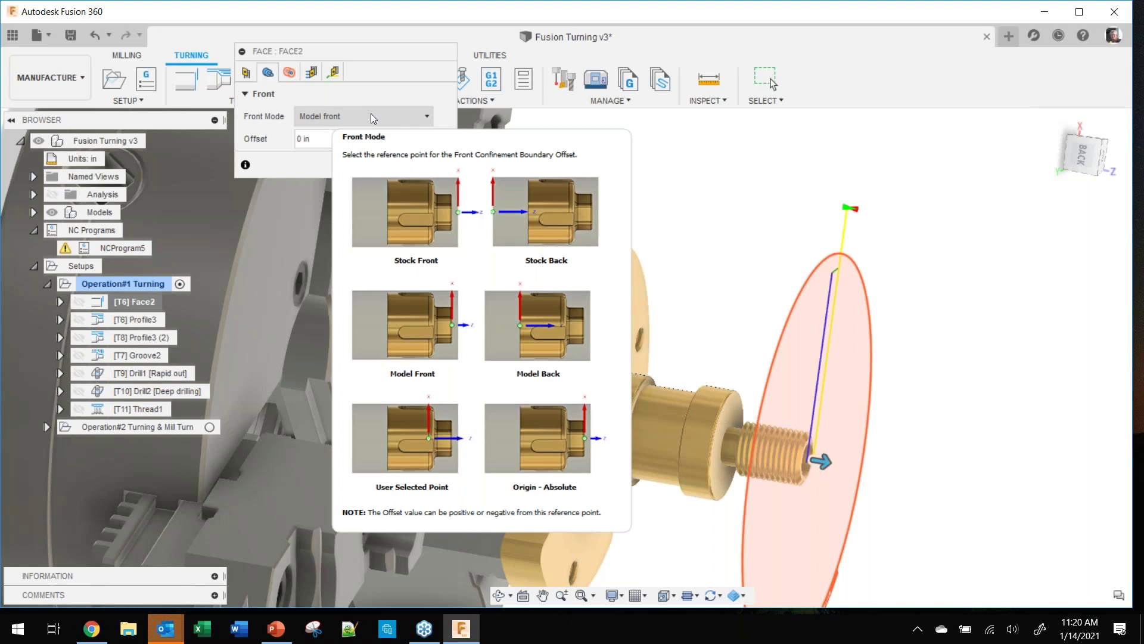
# Step: Examine Face2's clearance, retract, outer and inner radius boundaries around the part and its threaded end
pyautogui.click(289, 72)
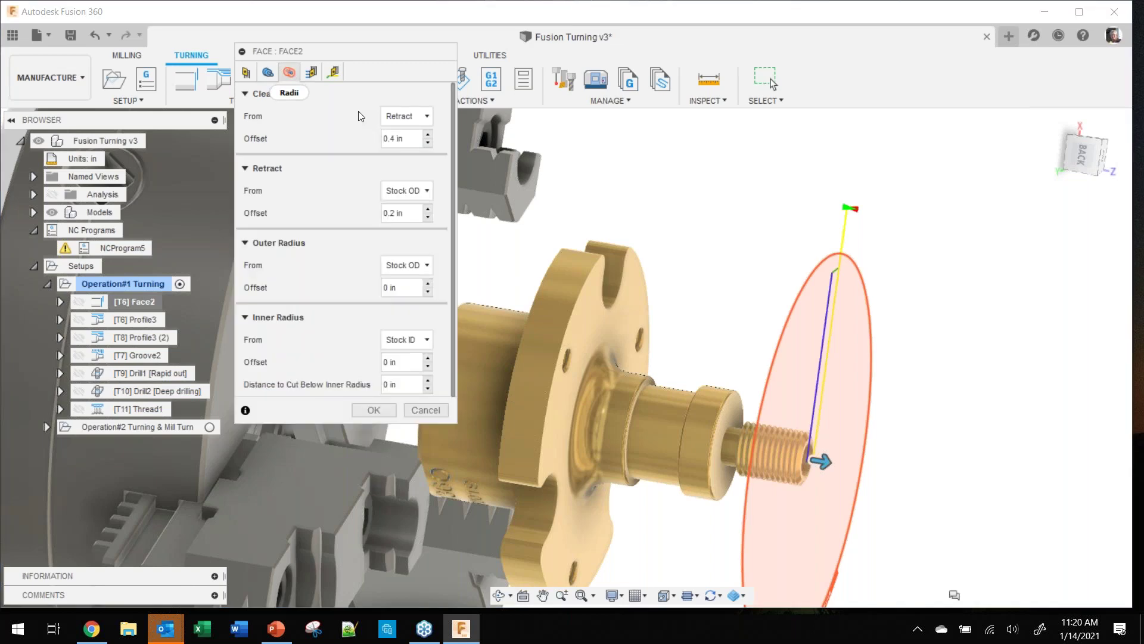
pyautogui.keyDown('shift'); pyautogui.moveTo(666, 288); pyautogui.dragTo(710, 265, button='middle'); pyautogui.keyUp('shift')
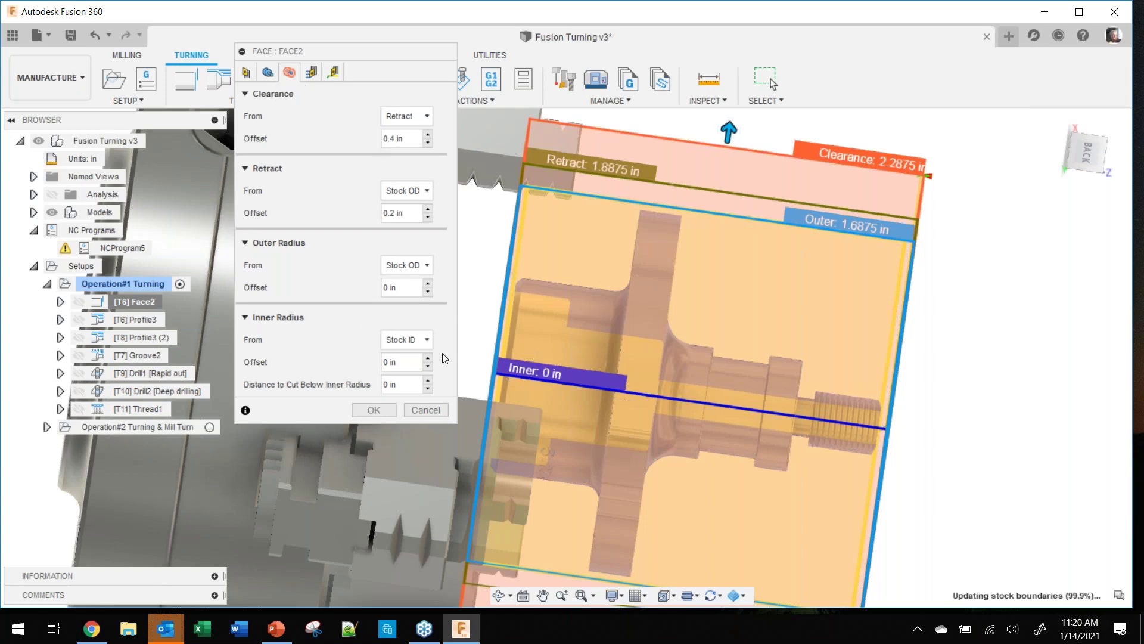
pyautogui.keyDown('shift'); pyautogui.moveTo(524, 382); pyautogui.dragTo(639, 414, button='middle'); pyautogui.keyUp('shift')
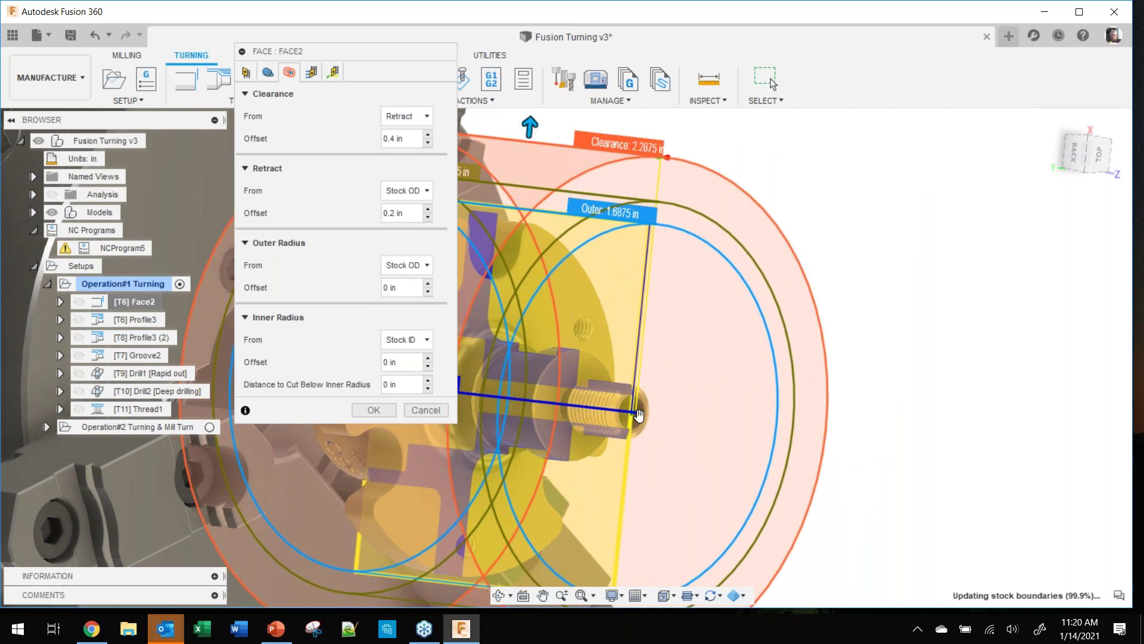
pyautogui.scroll(5, 639, 414)
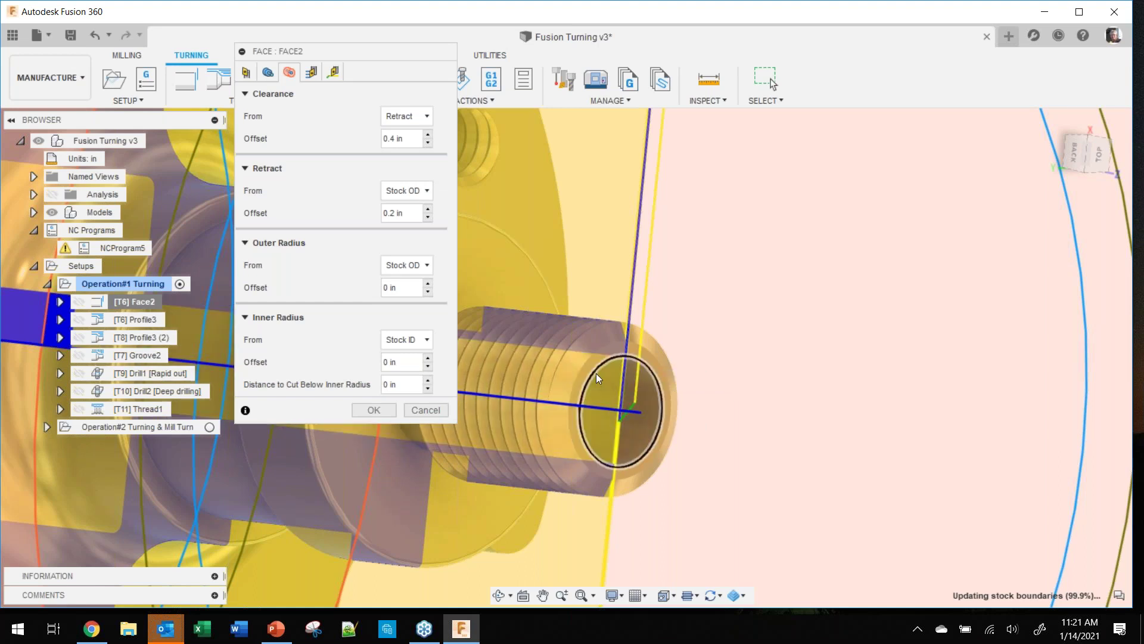
# Step: Review Face2's passes, stock-to-leave and linking settings, and leave the operation without saving changes
pyautogui.click(314, 74)
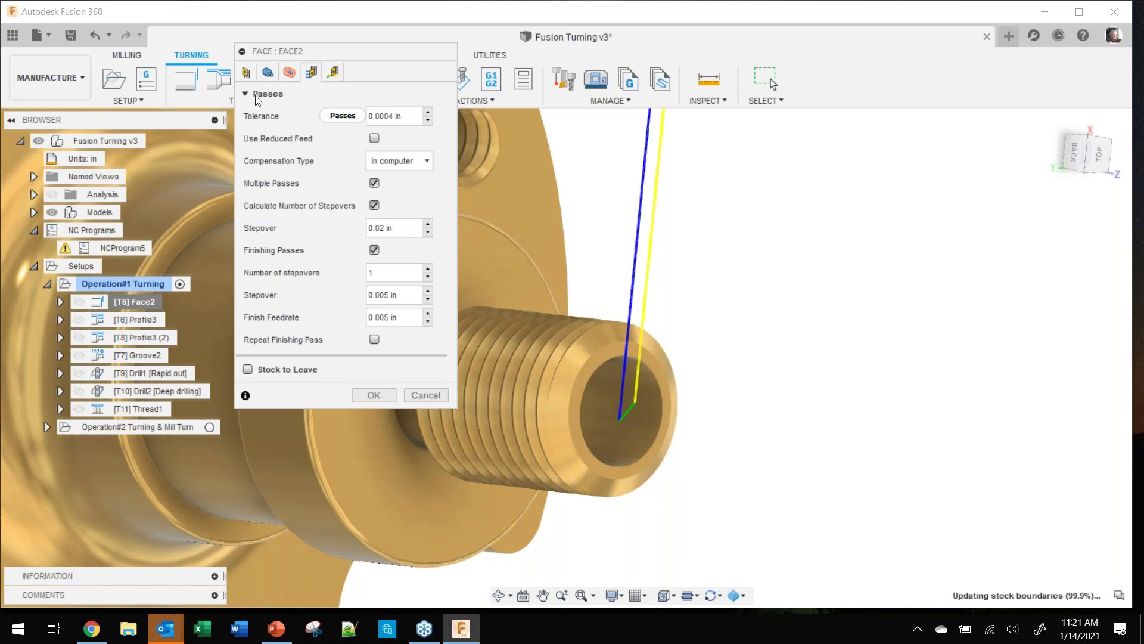
pyautogui.moveTo(347, 57); pyautogui.dragTo(286, 85)
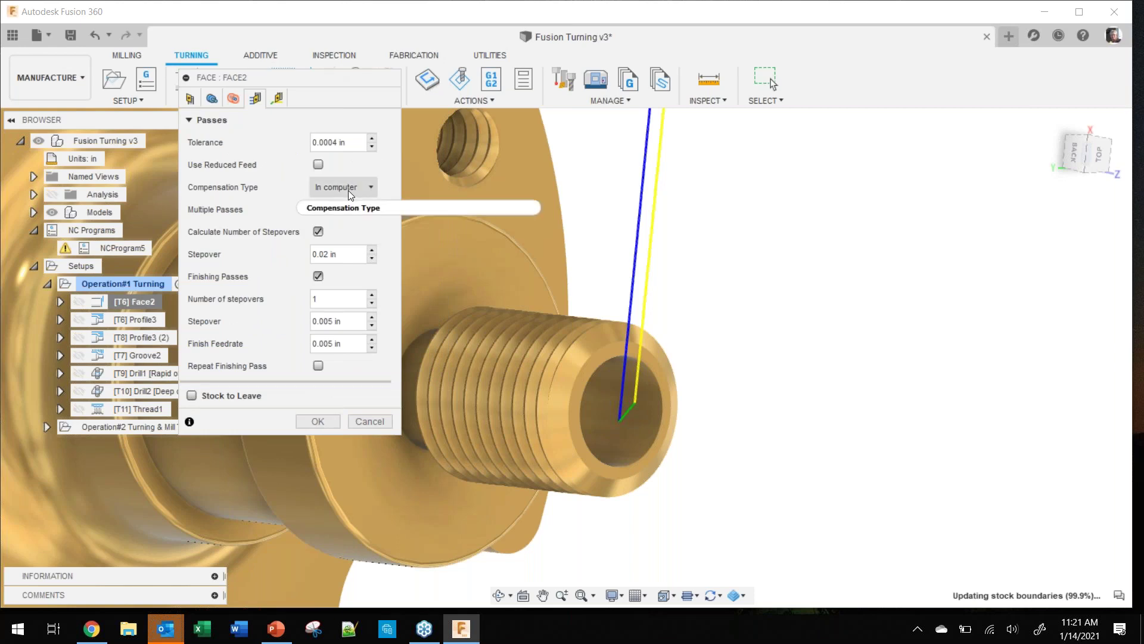
pyautogui.moveTo(348, 191)
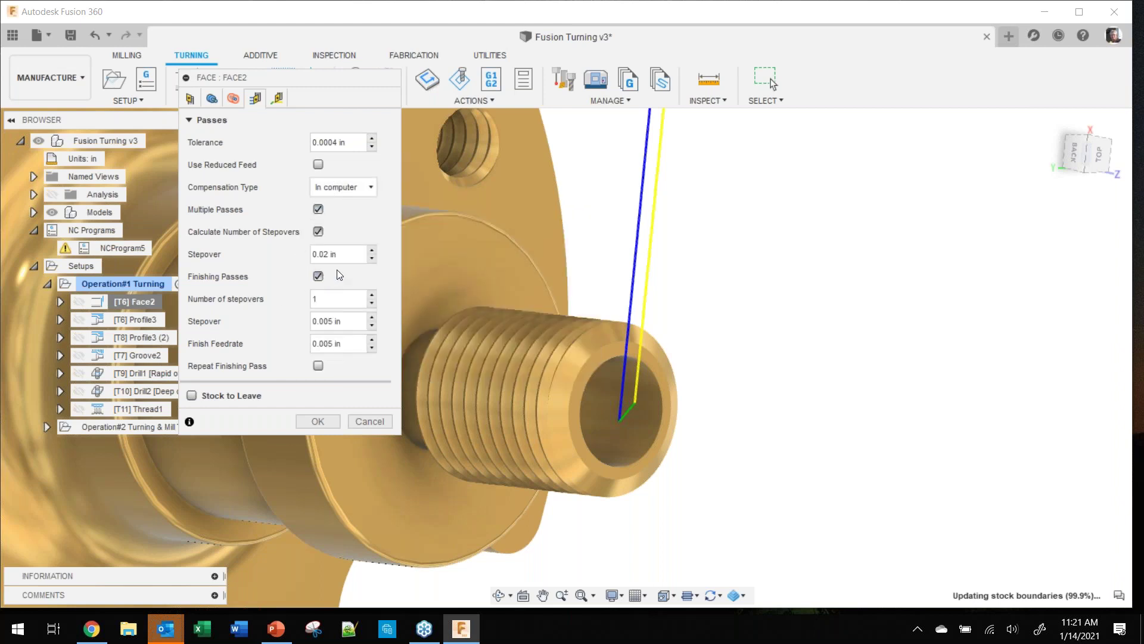
pyautogui.click(192, 398)
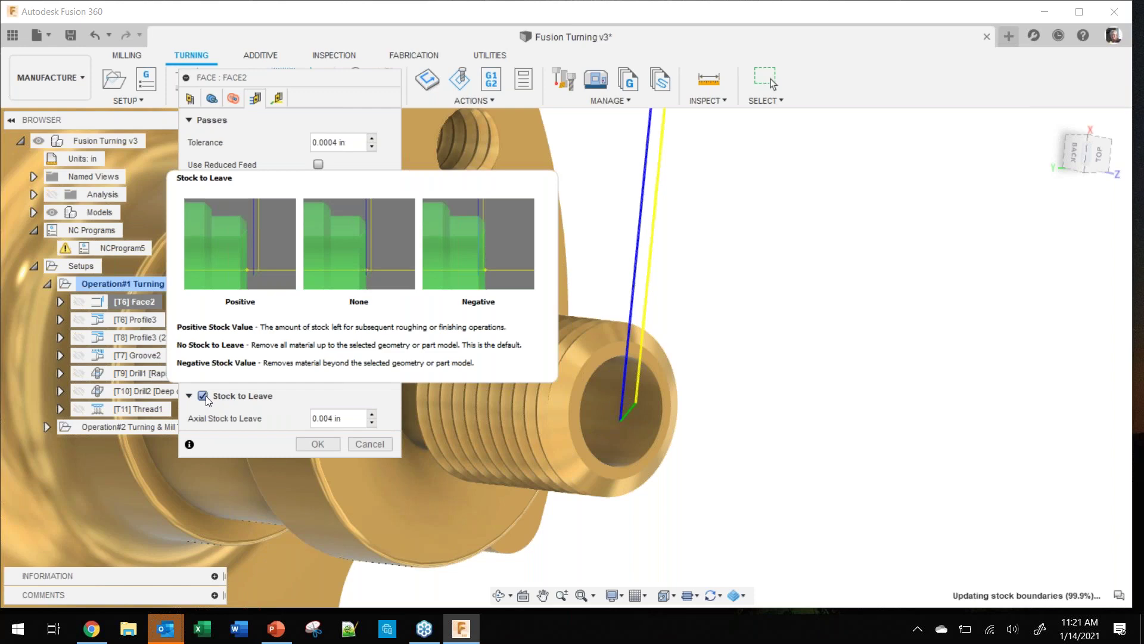
pyautogui.click(213, 399)
pyautogui.moveTo(215, 399)
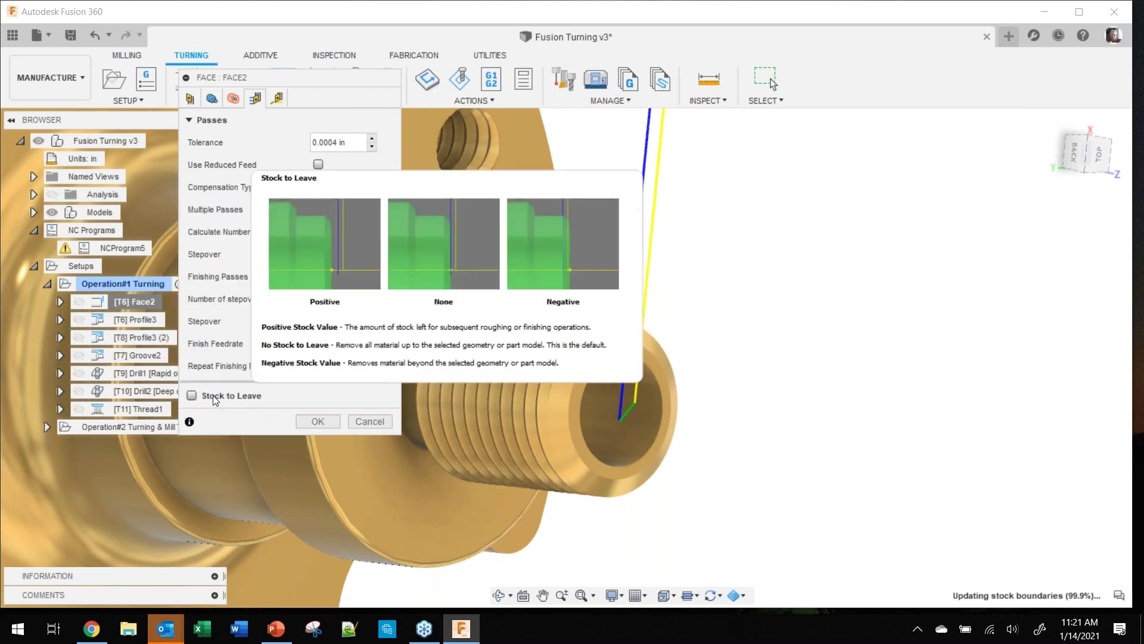
pyautogui.click(277, 100)
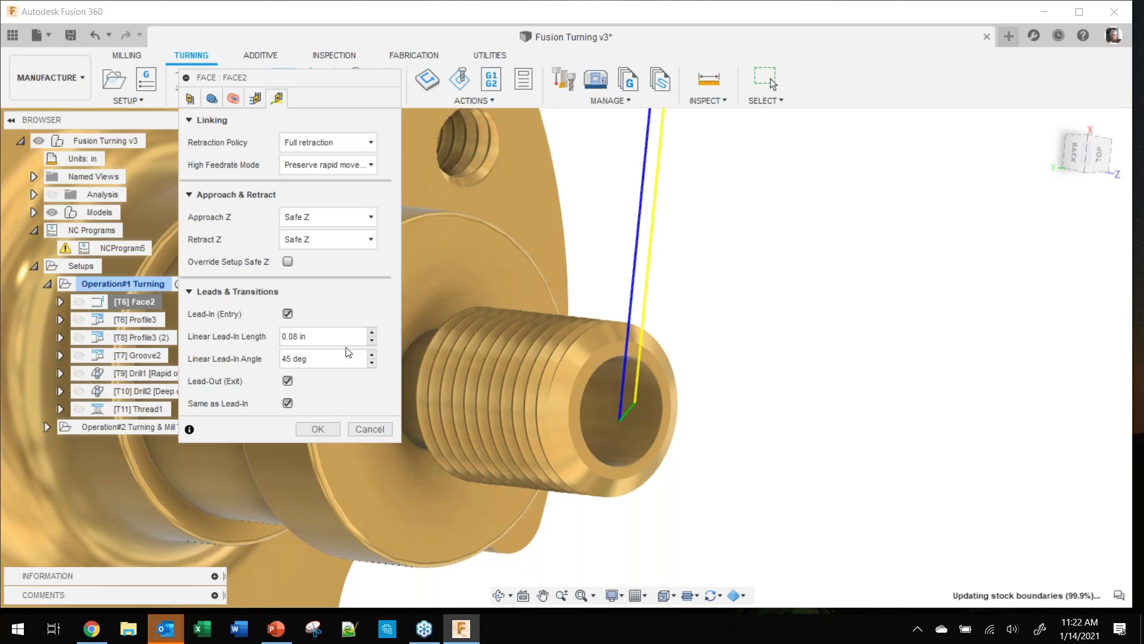
pyautogui.click(369, 430)
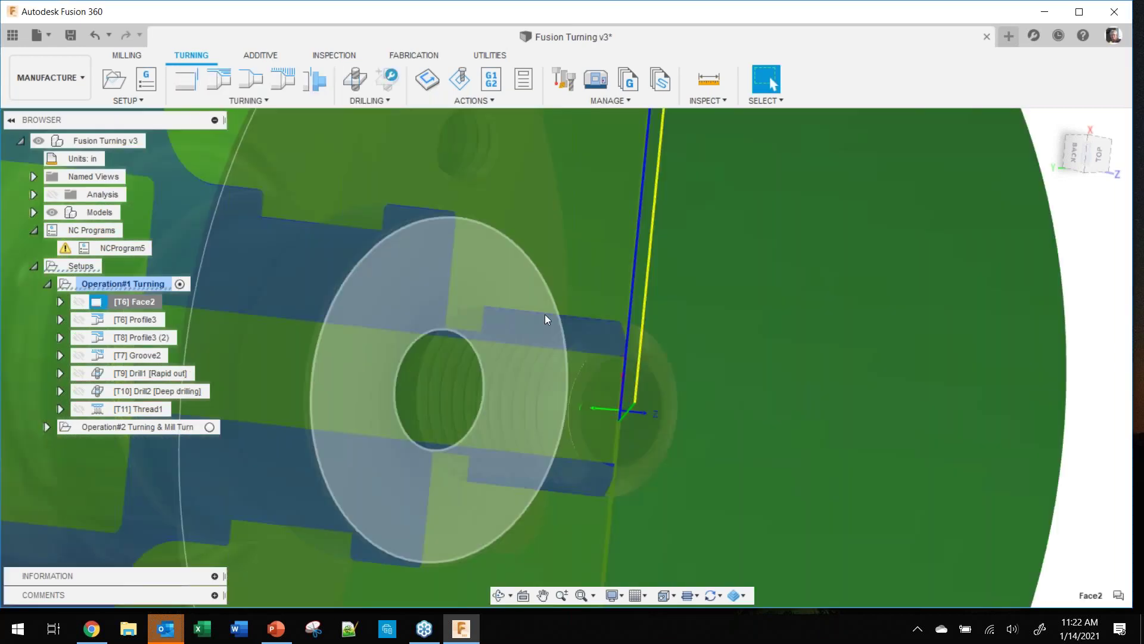
# Step: Play the toolpath simulation of the Face2 operation and close it
pyautogui.keyDown('shift'); pyautogui.moveTo(598, 377); pyautogui.dragTo(630, 388, button='middle'); pyautogui.keyUp('shift')
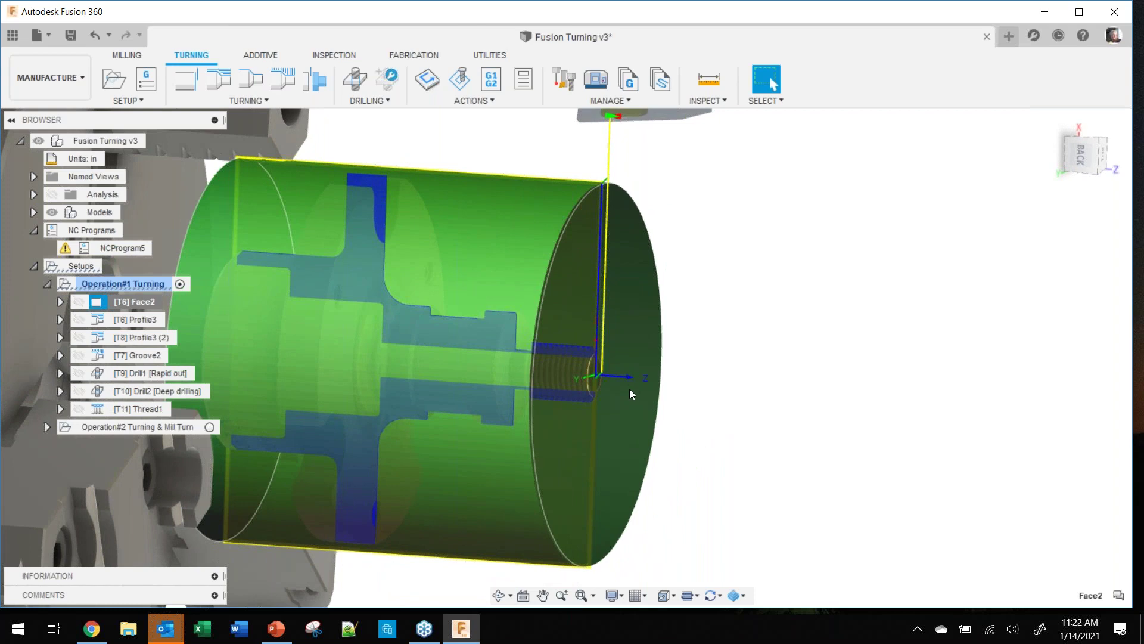
pyautogui.click(115, 306)
pyautogui.press('Escape')
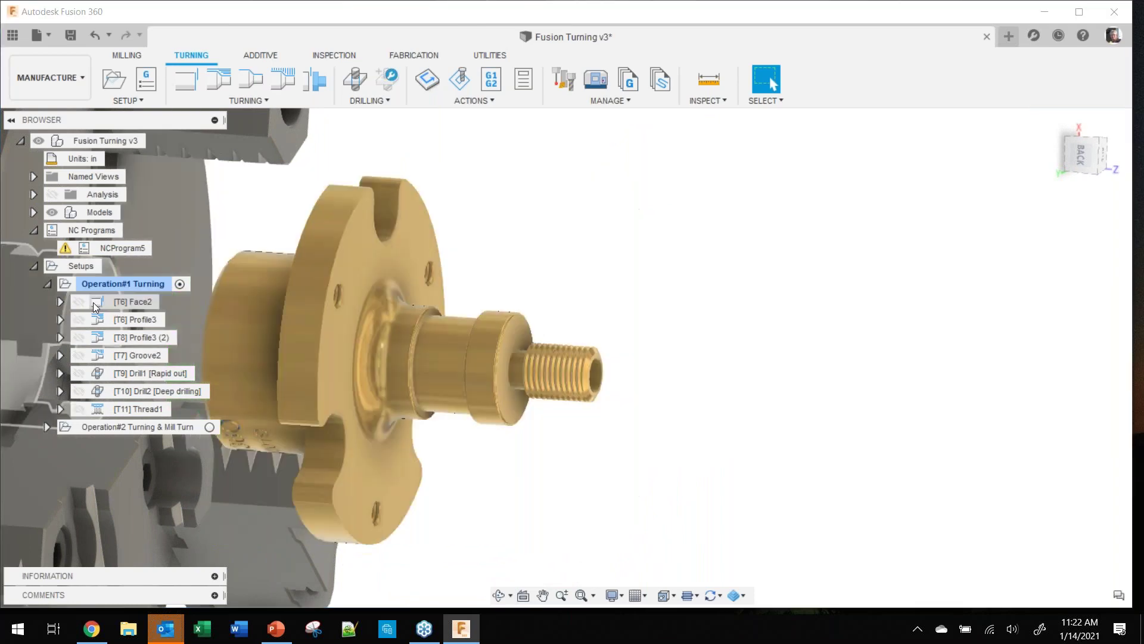
pyautogui.click(101, 304)
pyautogui.rightClick(101, 303)
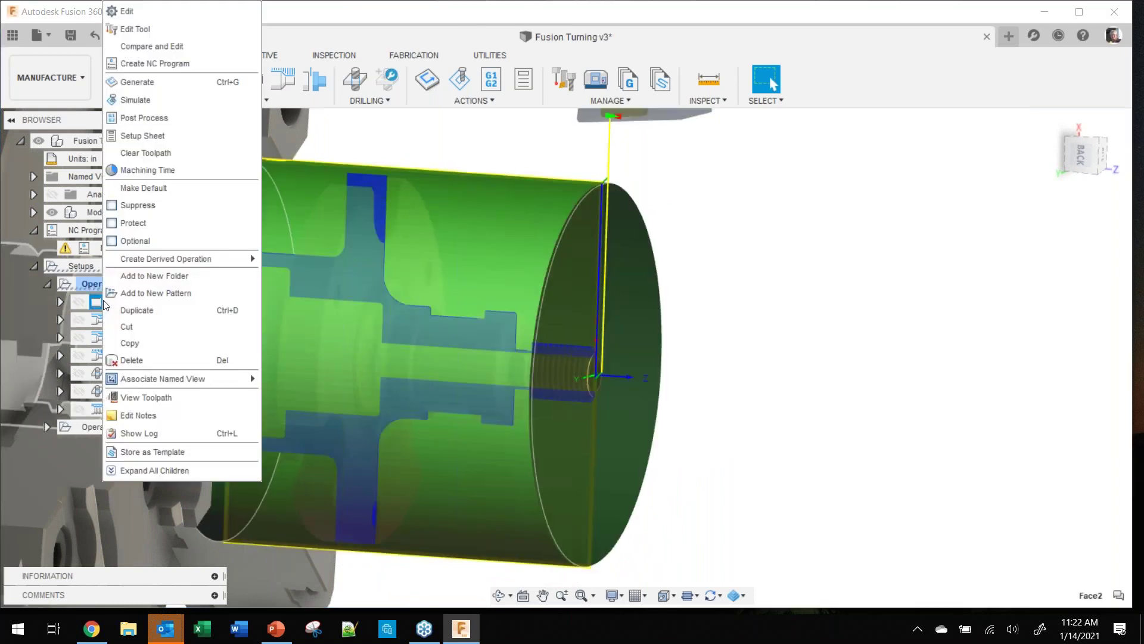
pyautogui.click(175, 105)
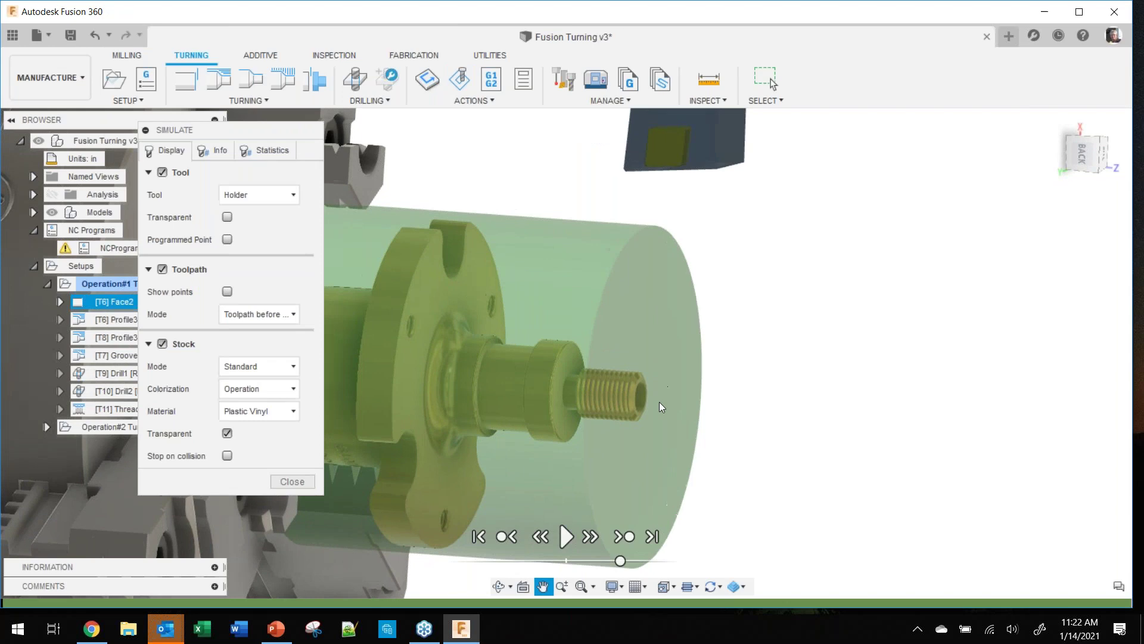
pyautogui.click(566, 536)
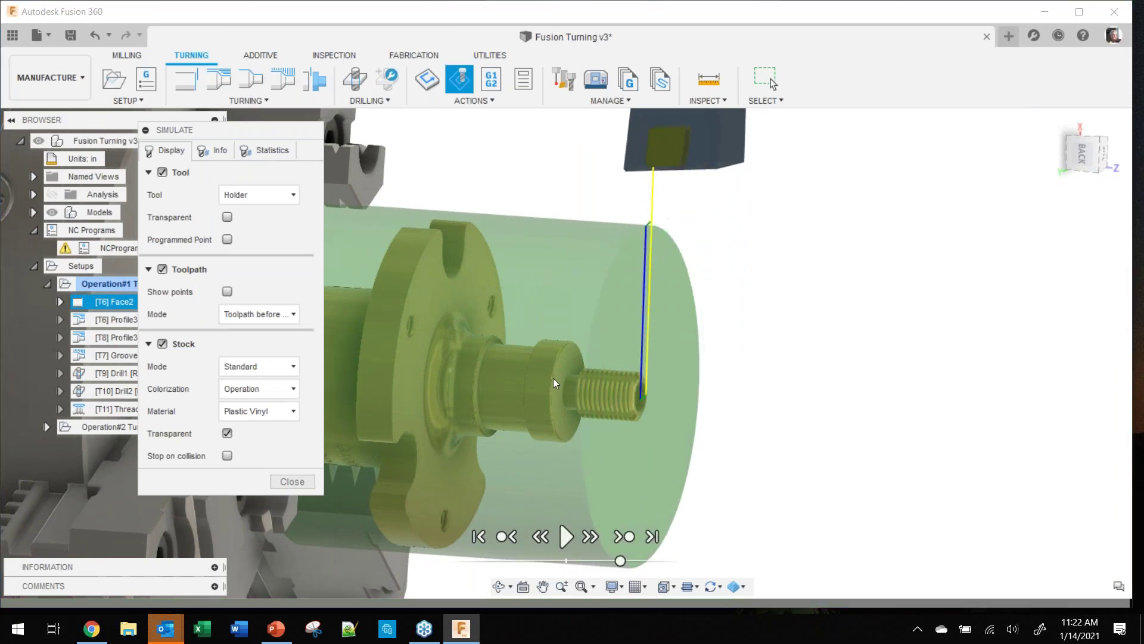
pyautogui.click(292, 480)
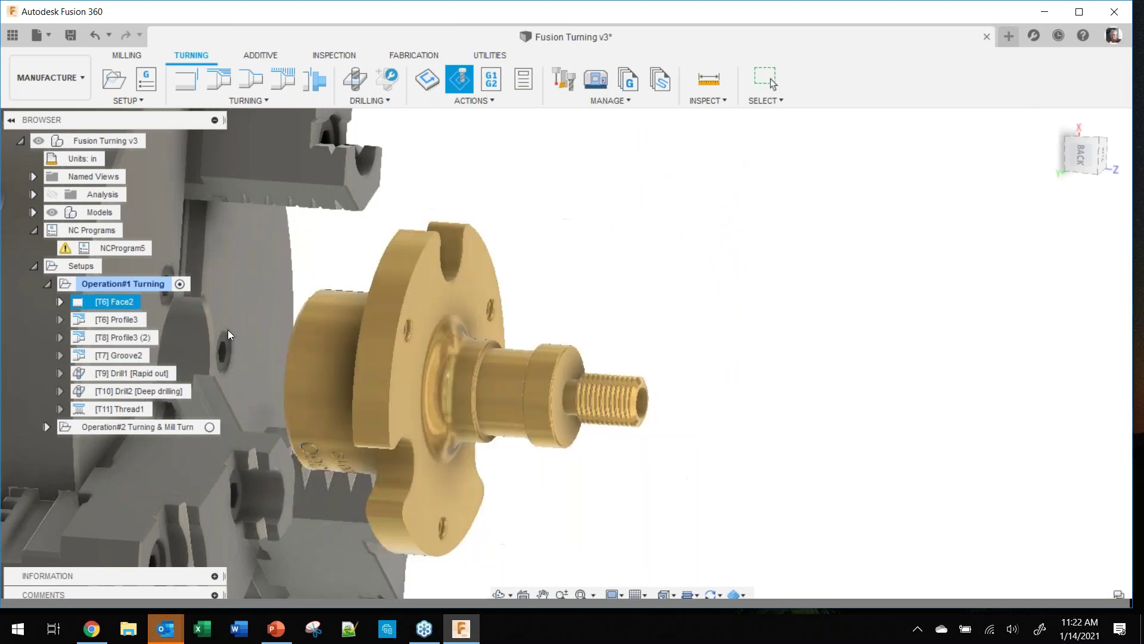
# Step: Check the machining time of the Face2 operation and close the report
pyautogui.rightClick(119, 302)
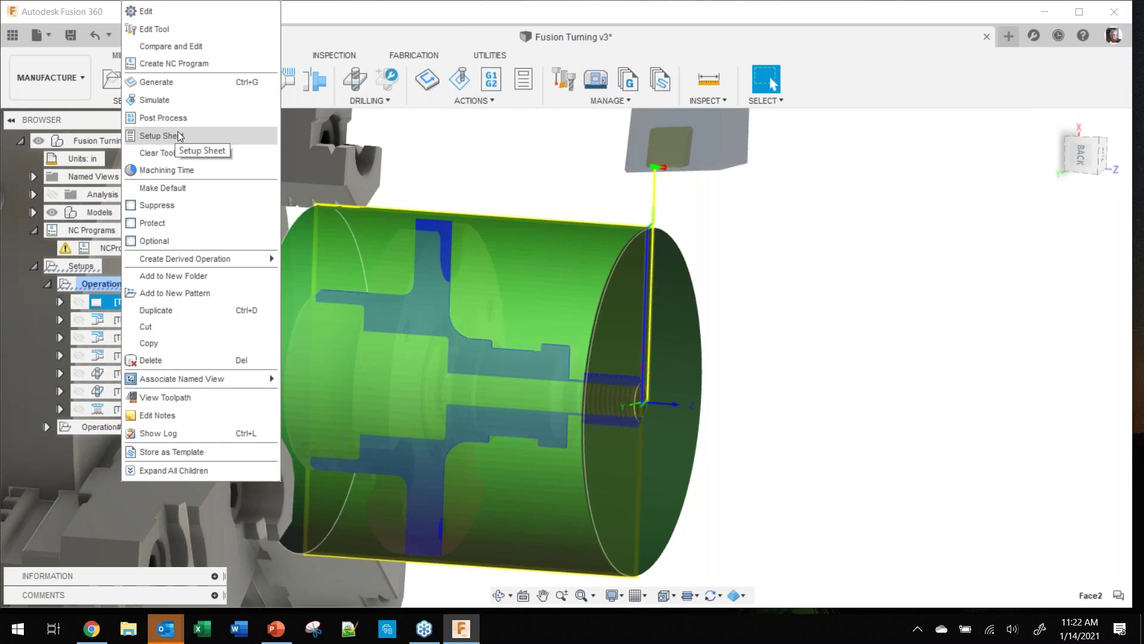
pyautogui.click(155, 171)
pyautogui.moveTo(272, 130); pyautogui.dragTo(435, 99)
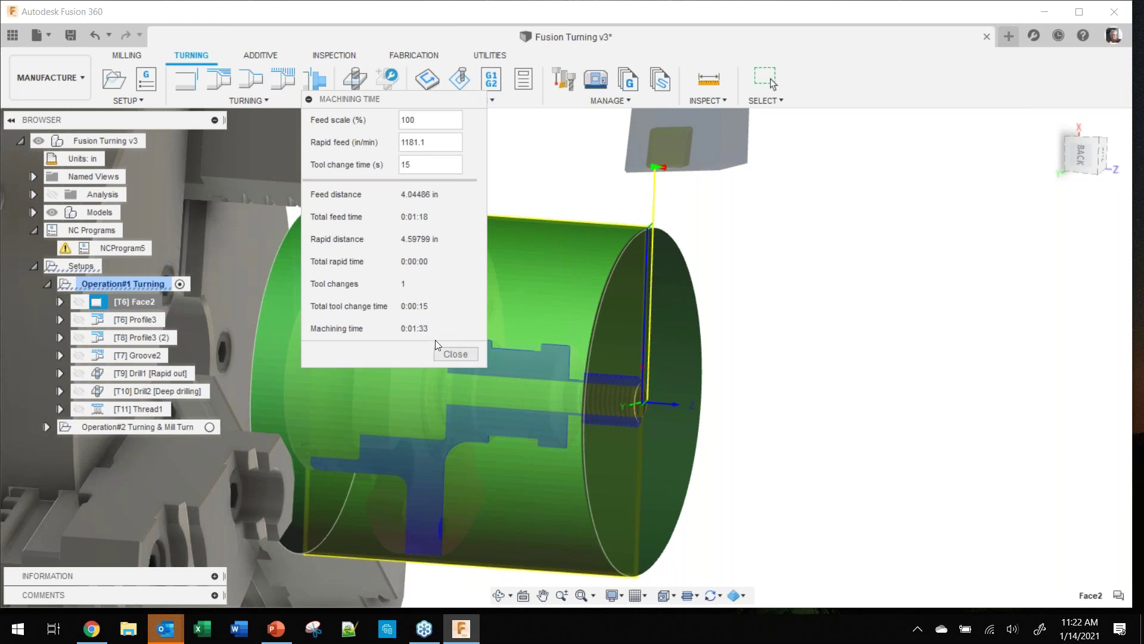
pyautogui.click(456, 355)
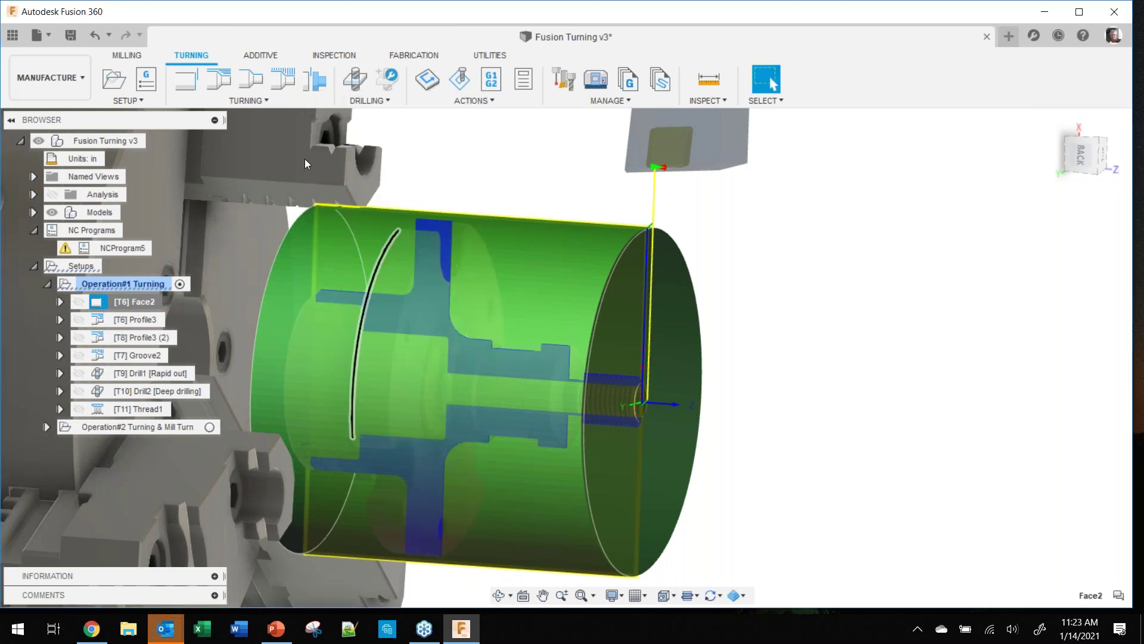
# Step: Check the combined machining time of Face2, Profile3 and Profile3 (2), close the report and clear the selection
pyautogui.keyDown('ctrl'); pyautogui.click(149, 323); pyautogui.keyUp('ctrl')
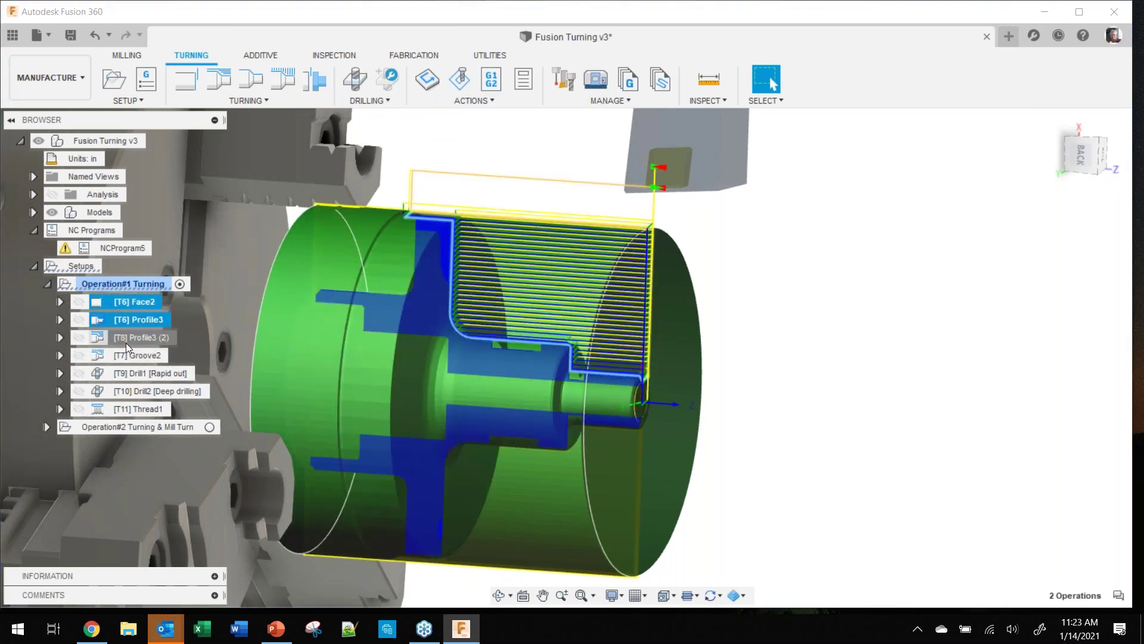
pyautogui.keyDown('ctrl'); pyautogui.click(127, 340); pyautogui.keyUp('ctrl')
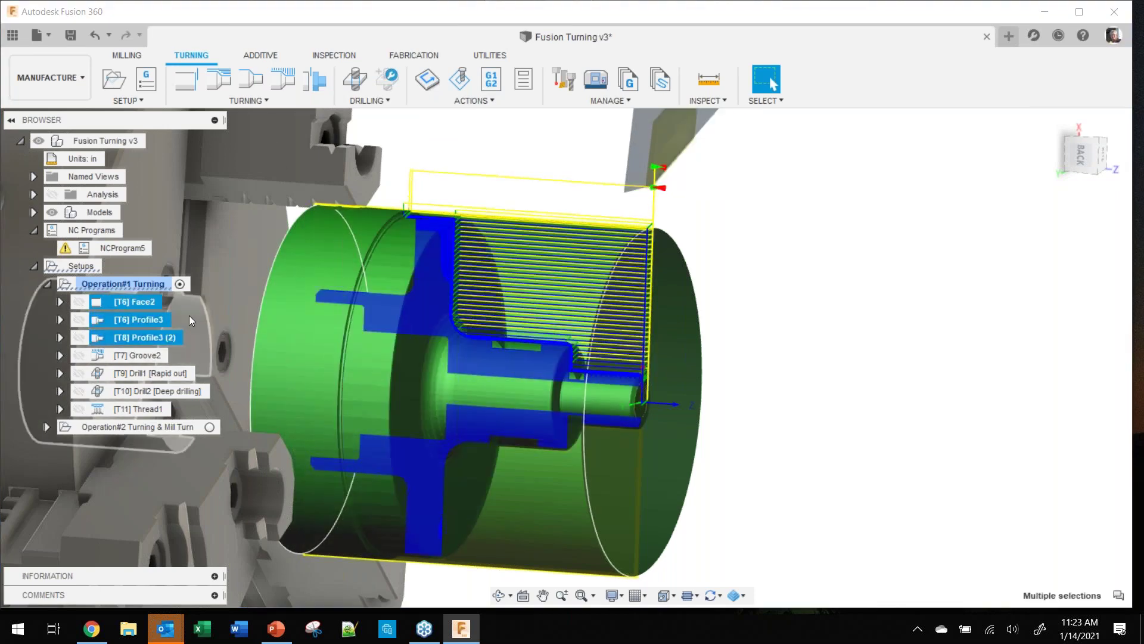
pyautogui.rightClick(125, 327)
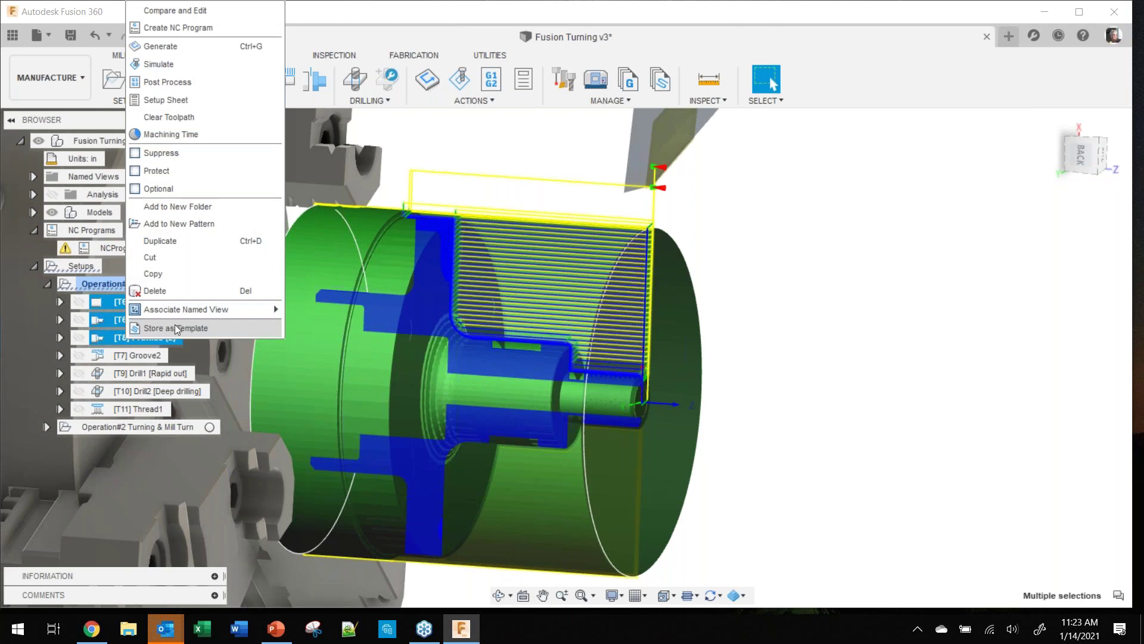
pyautogui.click(192, 136)
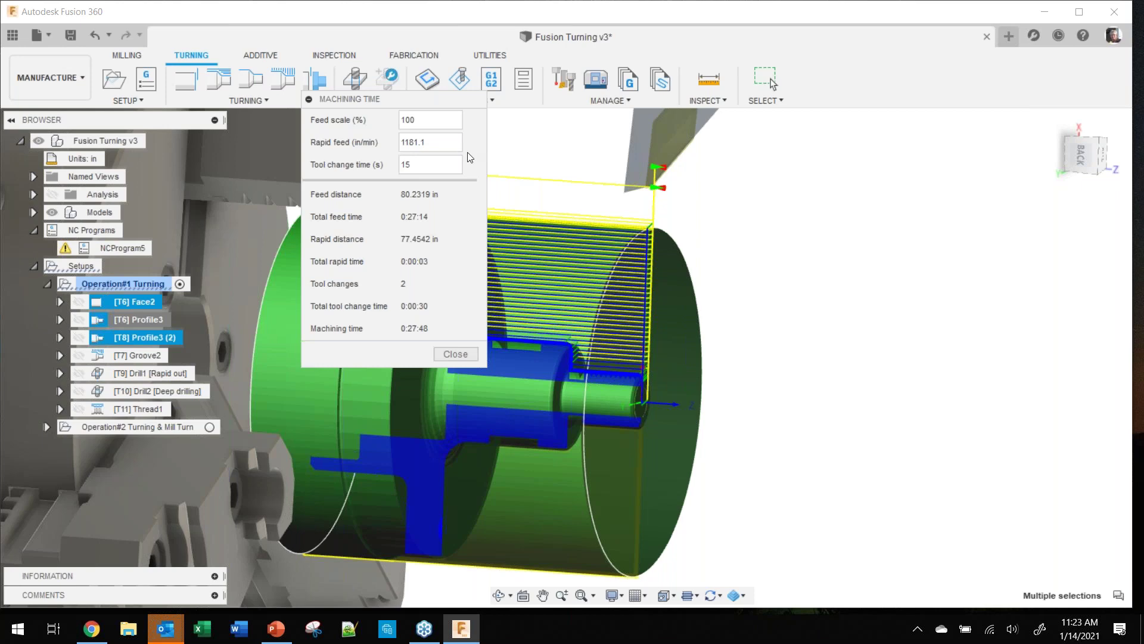
pyautogui.click(455, 354)
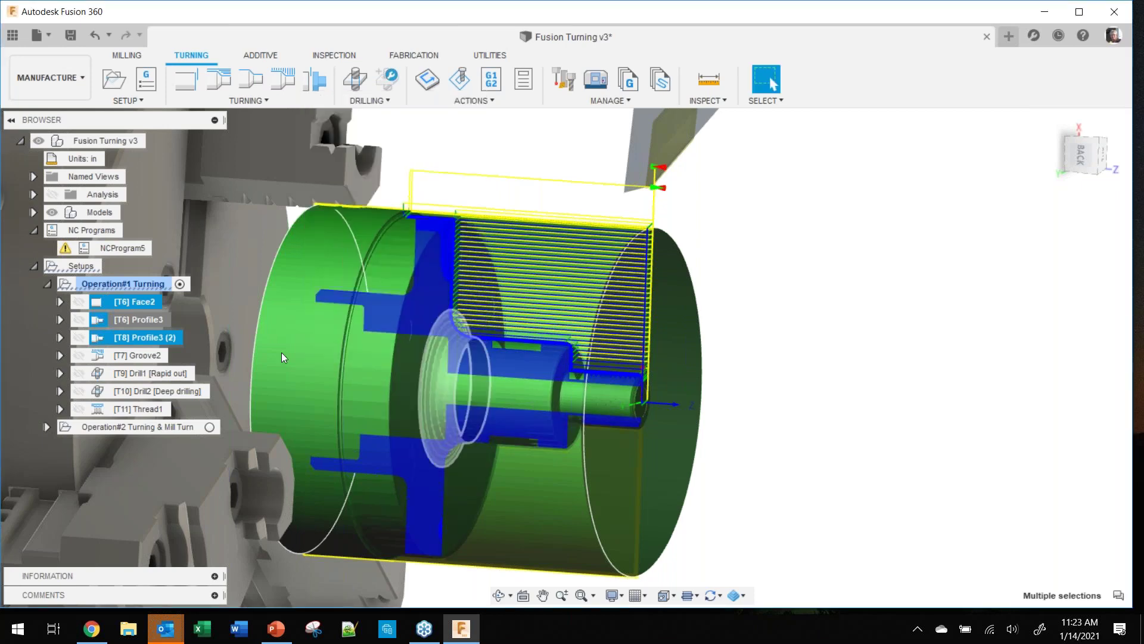
pyautogui.press('Escape')
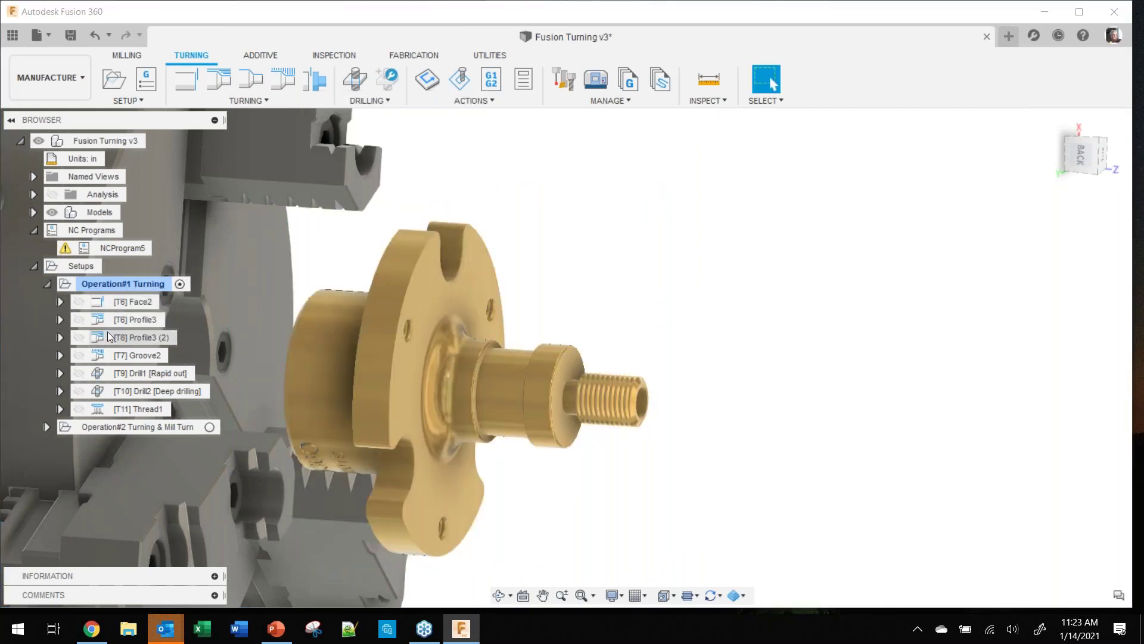
# Step: Turn on the toolpath visibility of Profile3 (2) and Face2 in the Operation#1 Turning setup
pyautogui.click(90, 304)
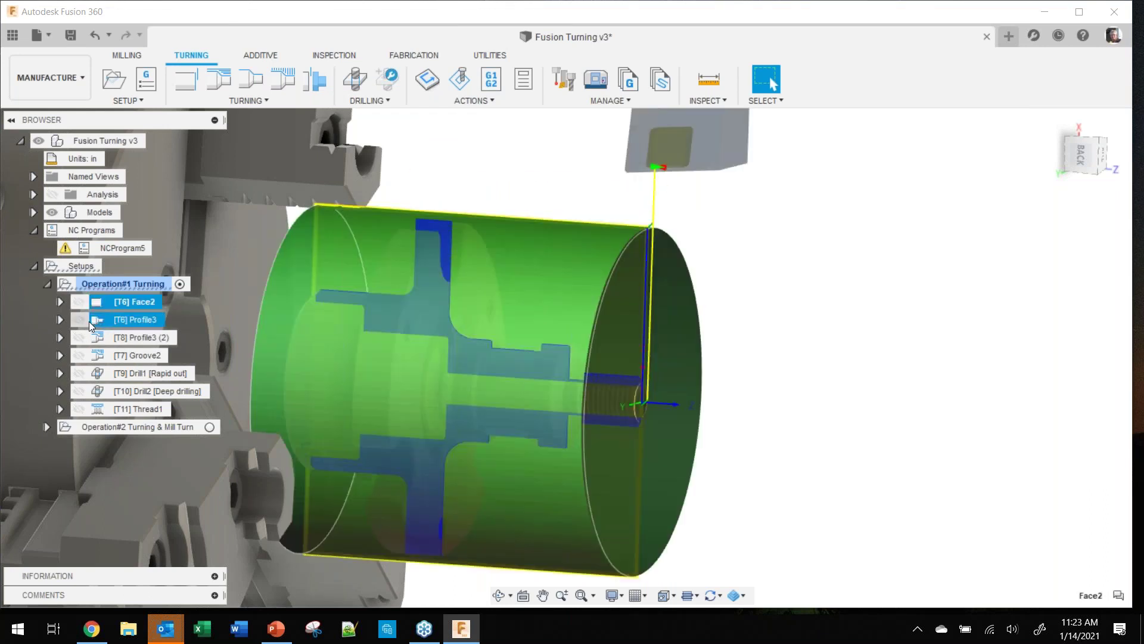
pyautogui.keyDown('ctrl'); pyautogui.click(85, 335); pyautogui.keyUp('ctrl')
pyautogui.keyDown('ctrl'); pyautogui.click(85, 334); pyautogui.keyUp('ctrl')
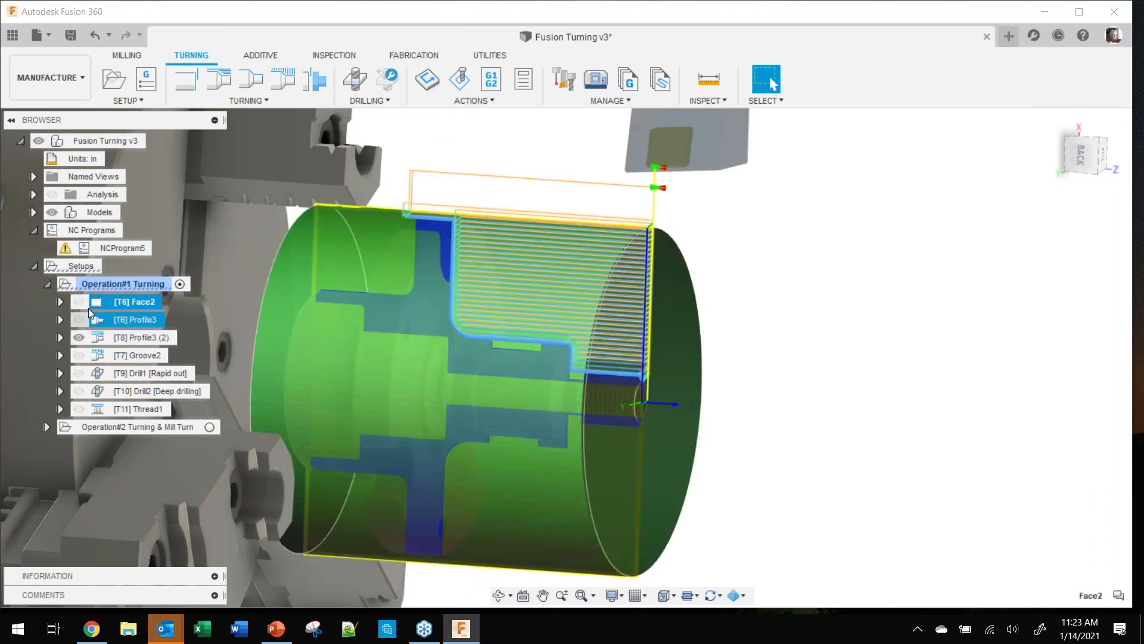
pyautogui.click(135, 285)
pyautogui.click(79, 303)
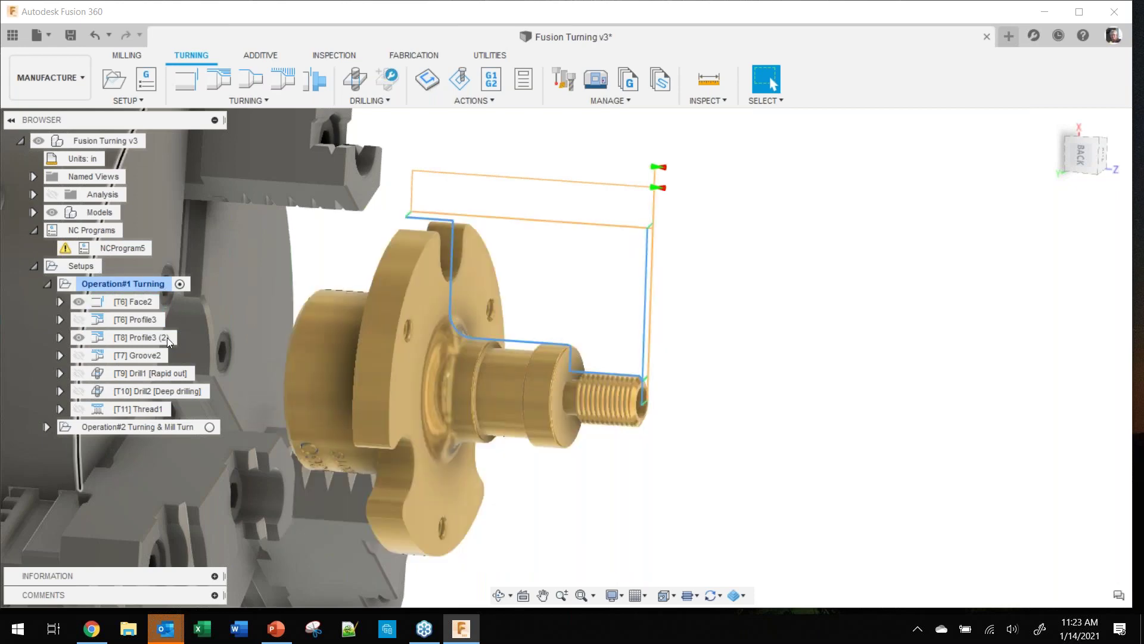
# Step: Simulate Face2, Profile3 and Profile3 (2) together, and pause the playback partway through the Profile3 roughing passes
pyautogui.click(91, 304)
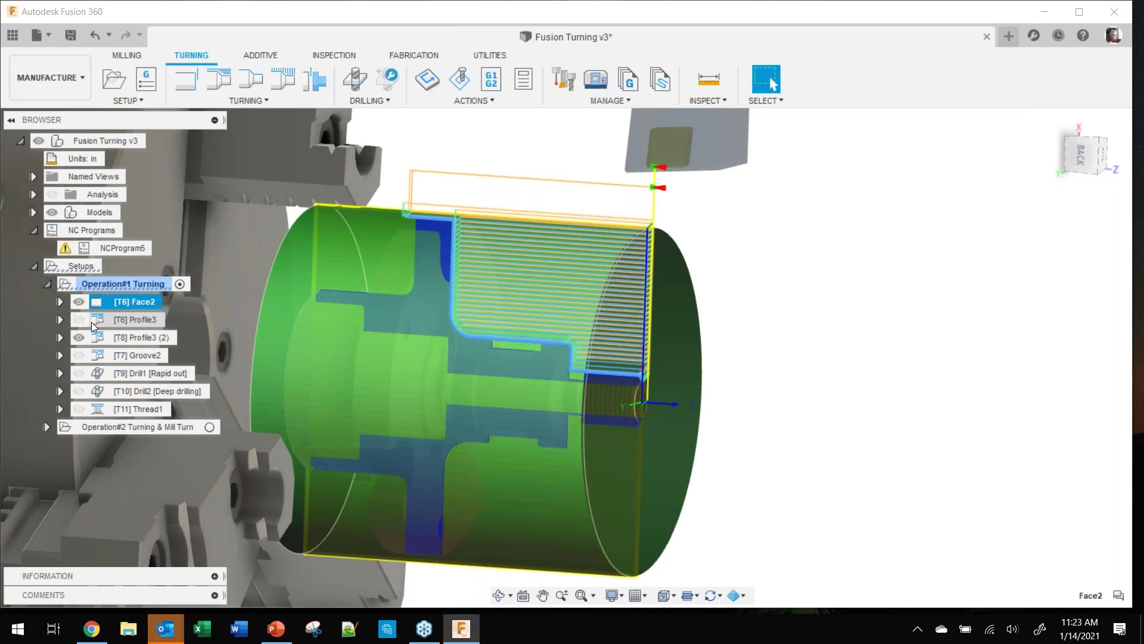
pyautogui.keyDown('ctrl'); pyautogui.click(92, 322); pyautogui.keyUp('ctrl')
pyautogui.keyDown('ctrl'); pyautogui.click(99, 339); pyautogui.keyUp('ctrl')
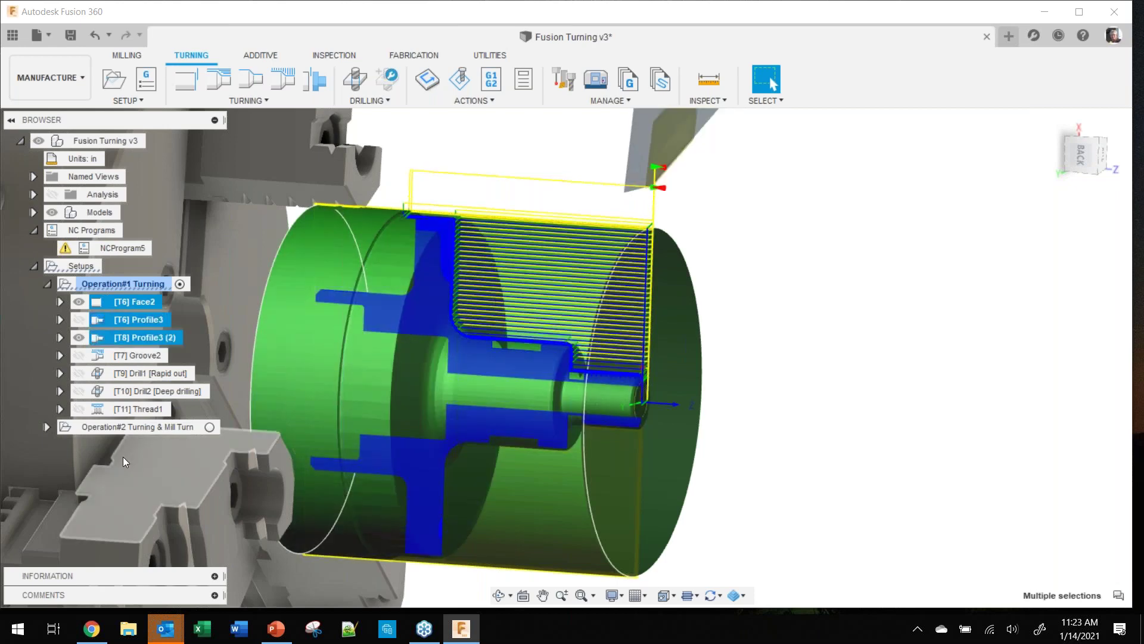
pyautogui.rightClick(112, 323)
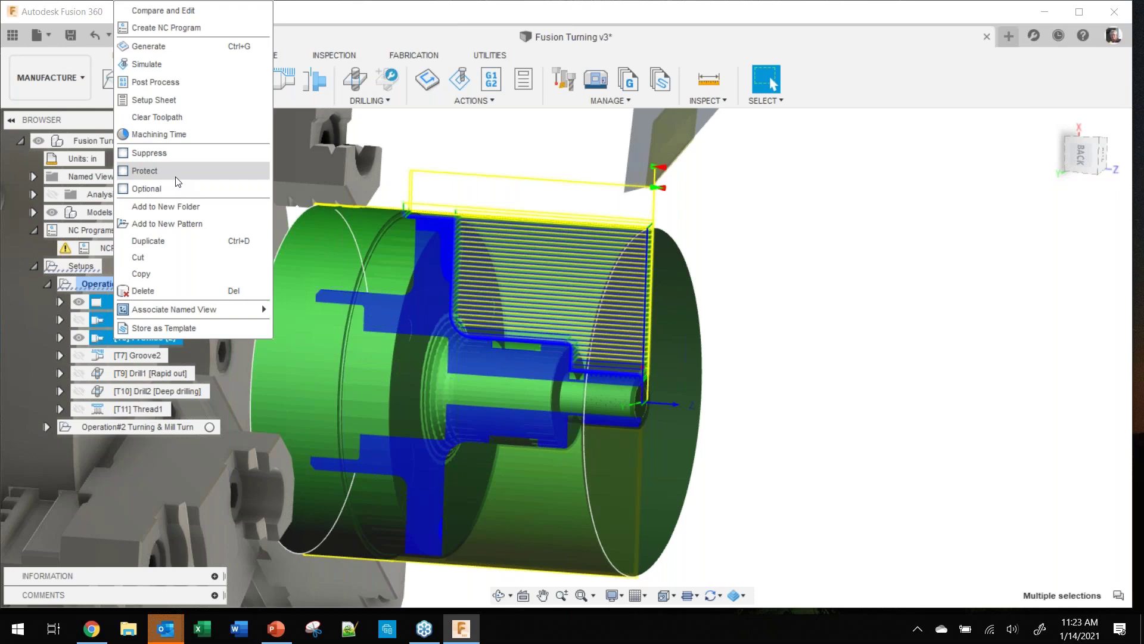
pyautogui.click(166, 64)
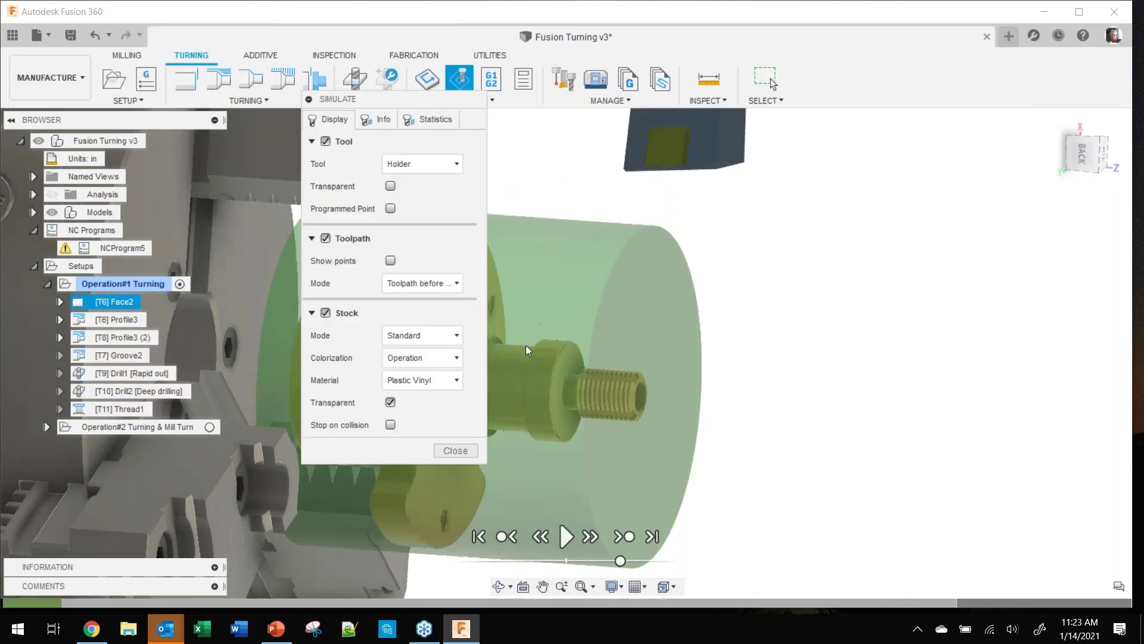
pyautogui.moveTo(425, 98); pyautogui.dragTo(280, 95)
pyautogui.click(567, 538)
pyautogui.moveTo(592, 353); pyautogui.dragTo(720, 325, button='middle')
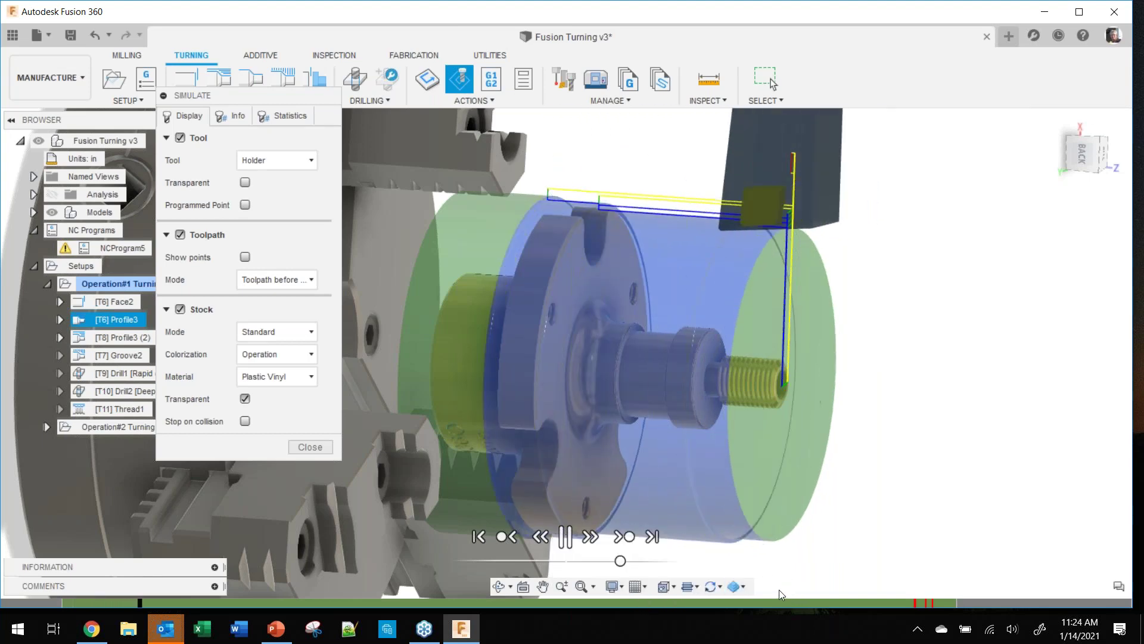
pyautogui.click(744, 587)
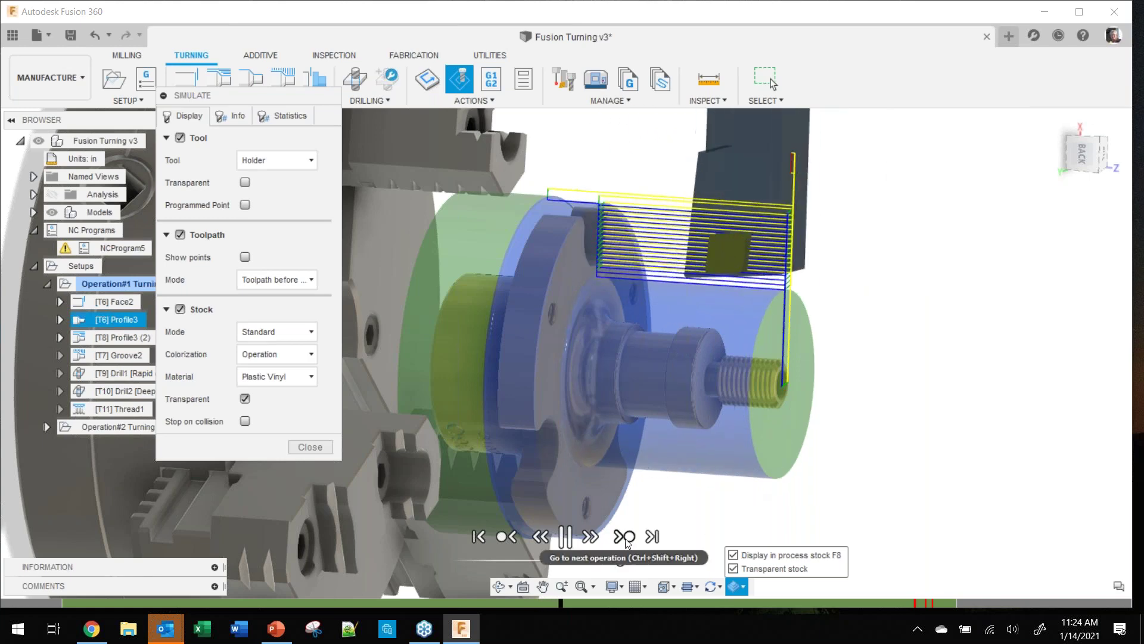
pyautogui.click(565, 537)
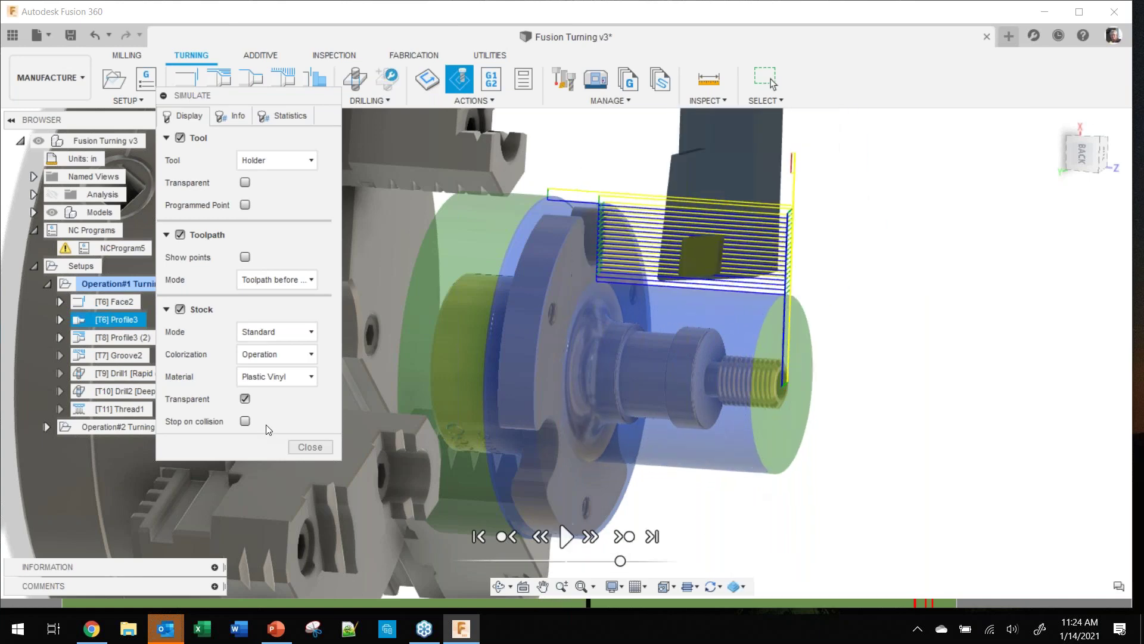
# Step: Switch the stock and toolpath display off and back on, inspect the simulation timeline's operation details, and close the simulation
pyautogui.click(180, 309)
pyautogui.click(180, 308)
pyautogui.click(180, 234)
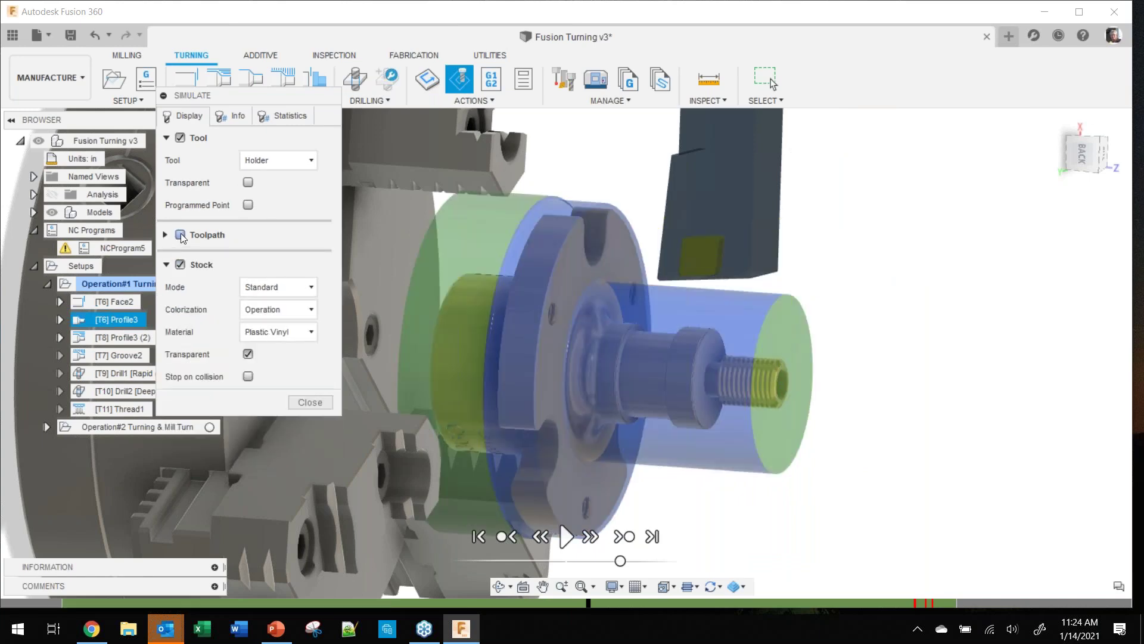
pyautogui.click(180, 234)
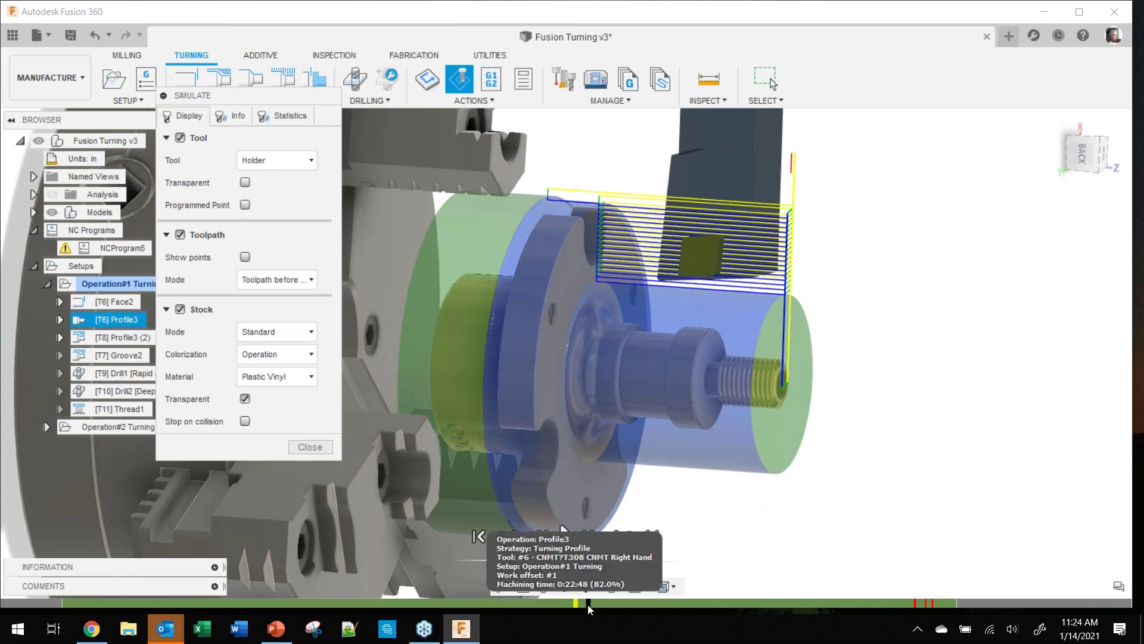
pyautogui.moveTo(647, 606)
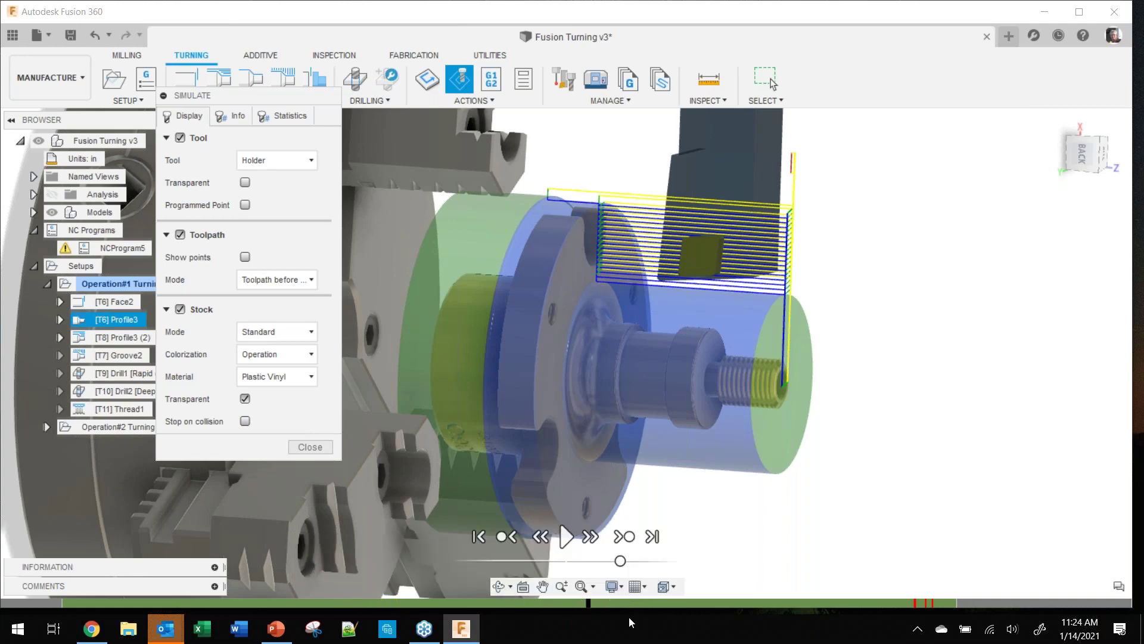
pyautogui.moveTo(578, 605)
pyautogui.click(309, 446)
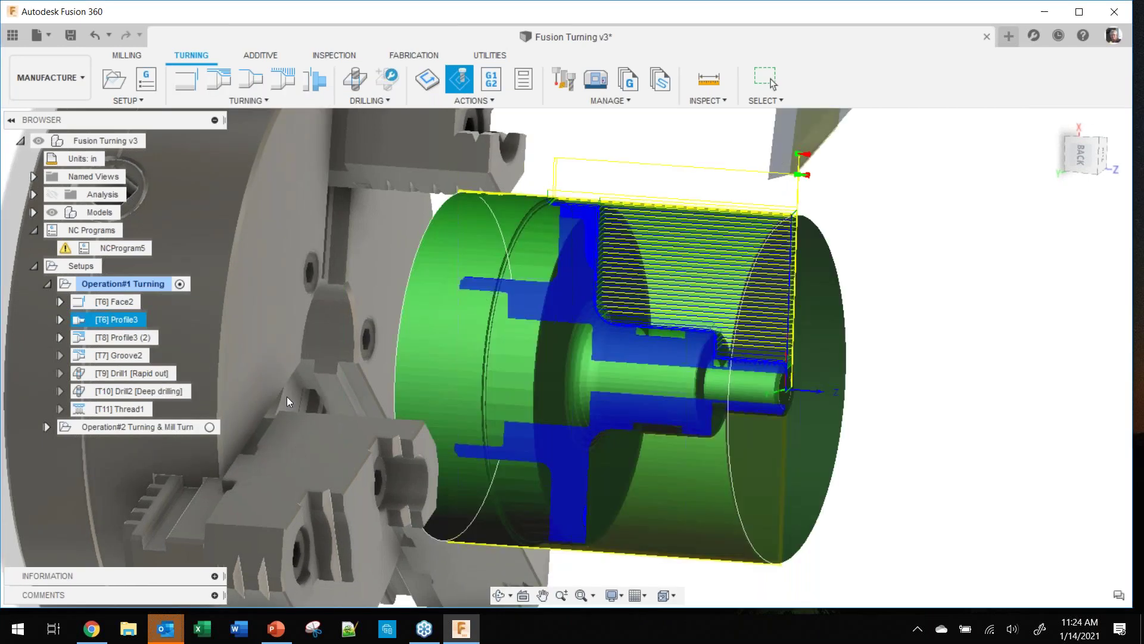
# Step: Collapse Operation#1 Turning, activate the Operation#2 Turning & Mill Turn setup, and reactivate Operation#1 Turning
pyautogui.click(48, 285)
pyautogui.scroll(-3, 534, 316)
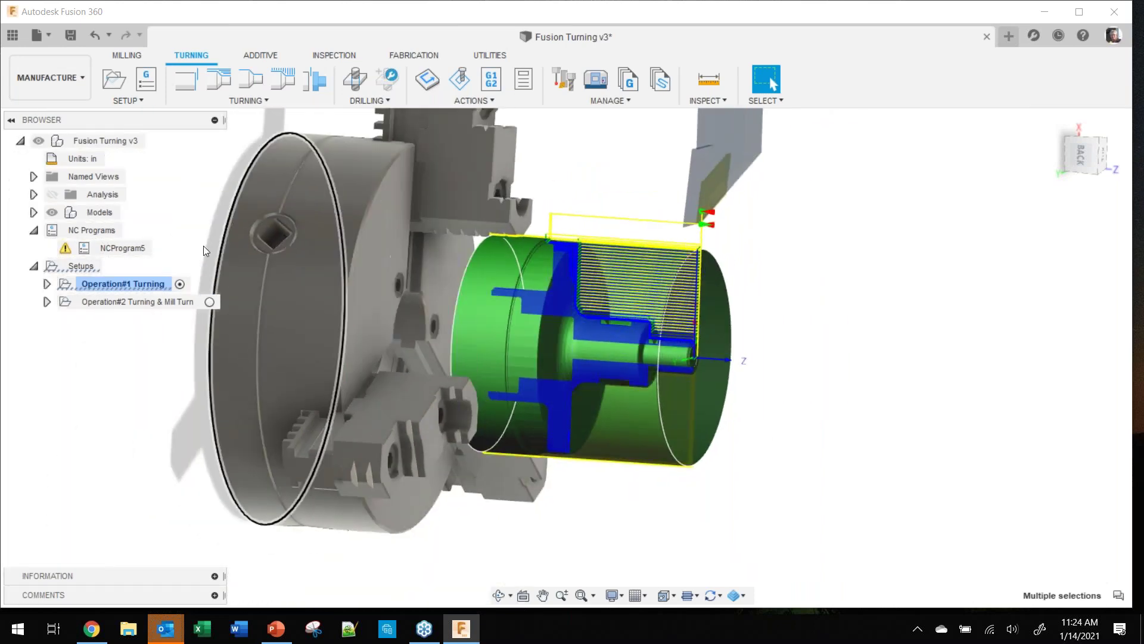
pyautogui.click(95, 285)
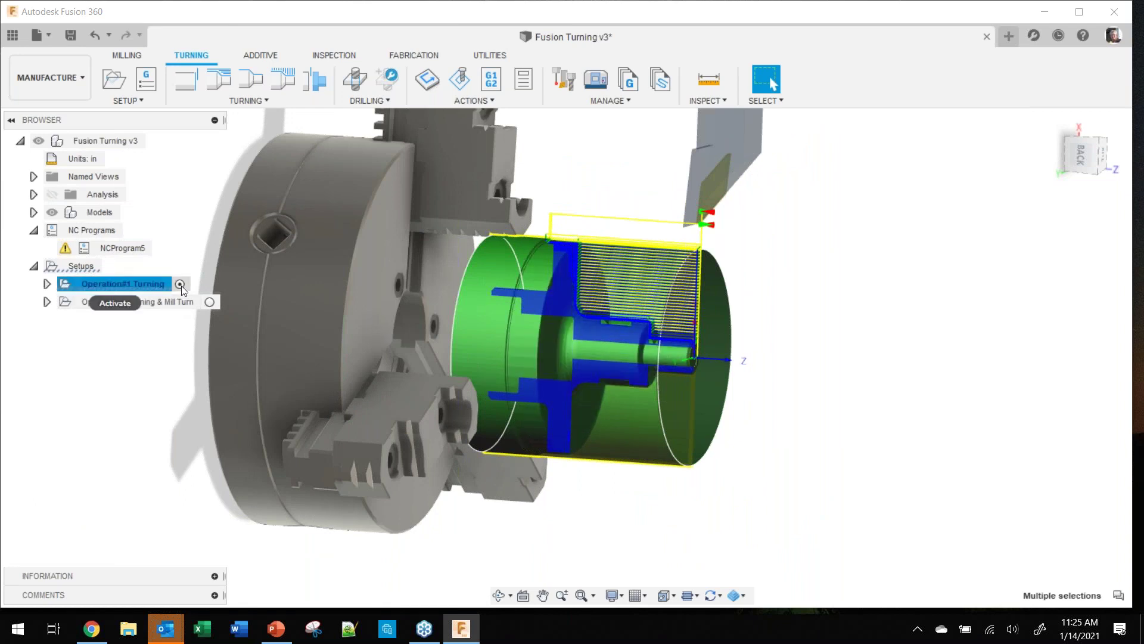
pyautogui.click(210, 302)
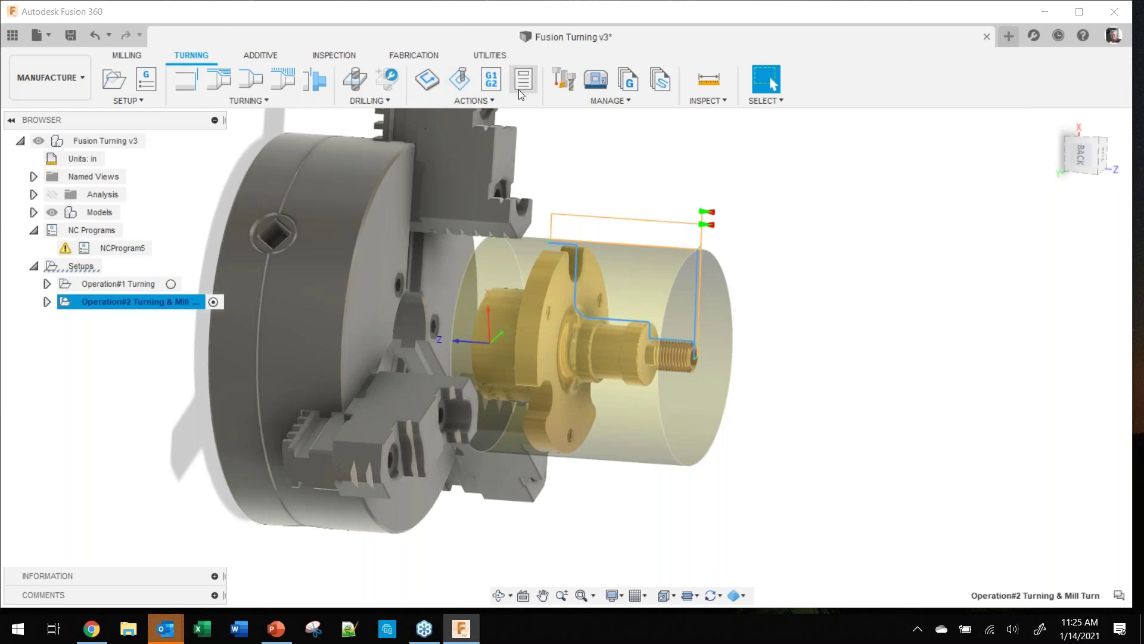
pyautogui.click(172, 284)
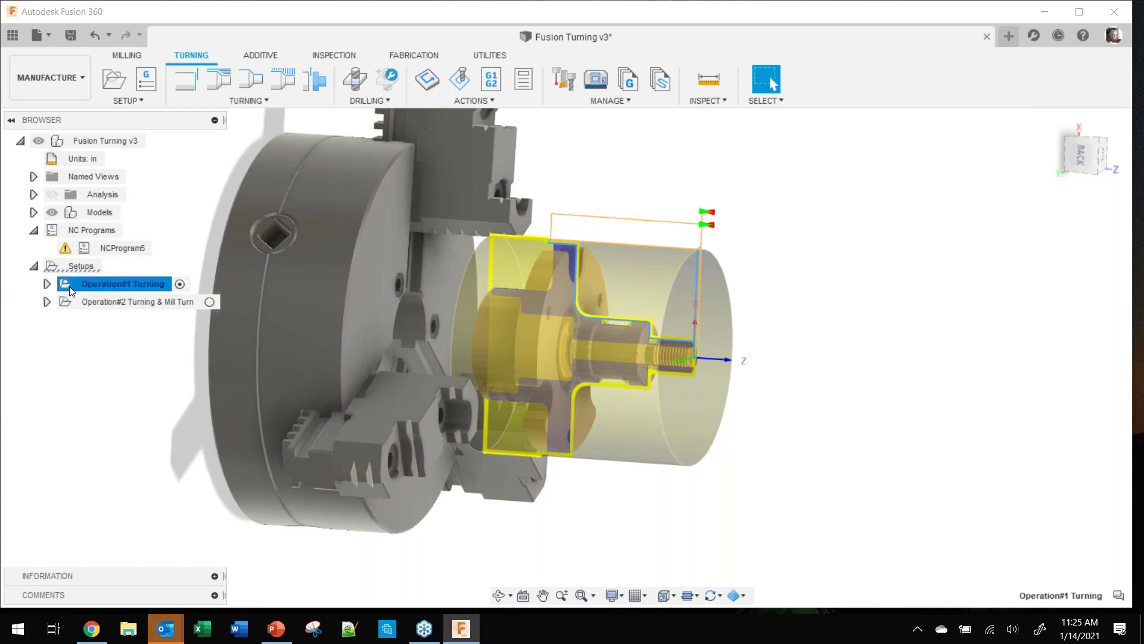
# Step: Expand both setups' operation lists, make Operation#2 Turning & Mill Turn active, and collapse Operation#1 Turning
pyautogui.click(47, 284)
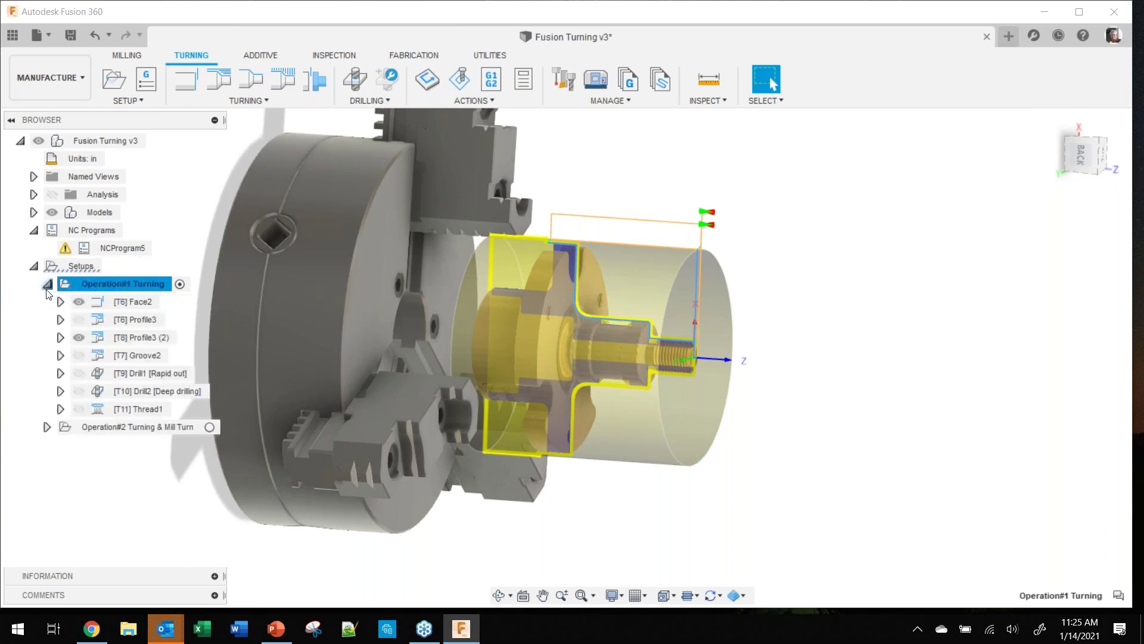
pyautogui.click(47, 427)
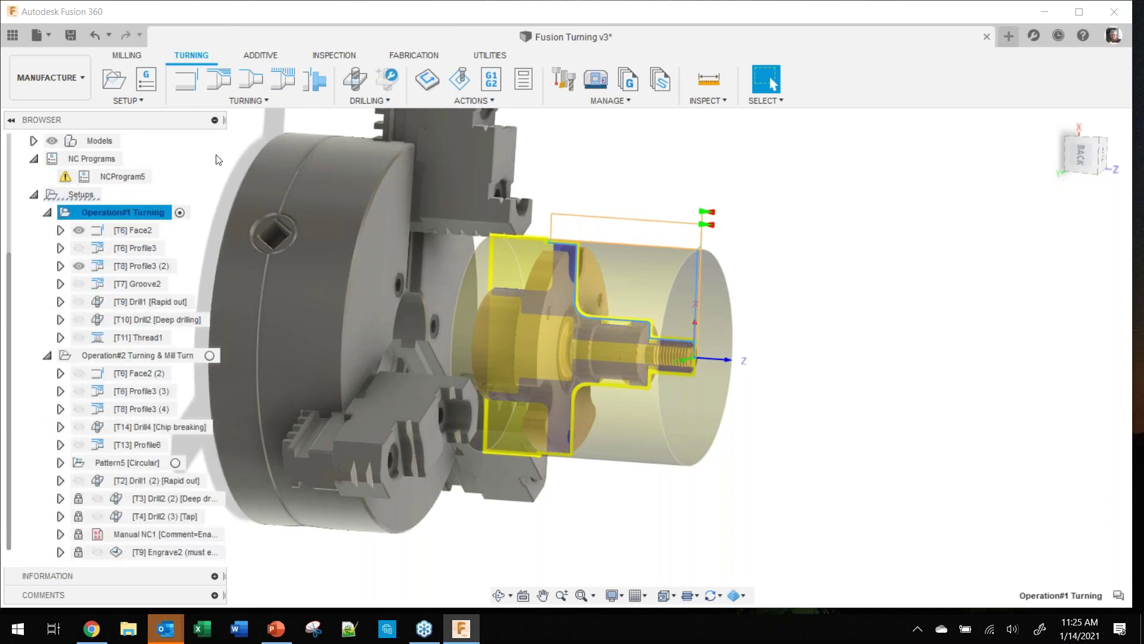
pyautogui.click(211, 356)
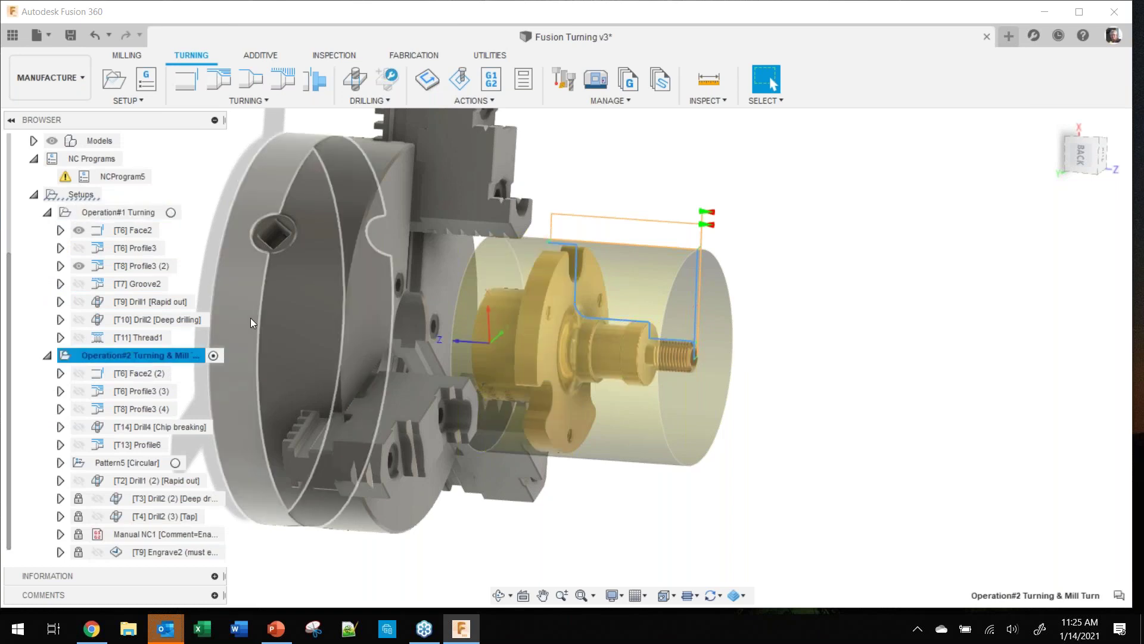
pyautogui.click(47, 213)
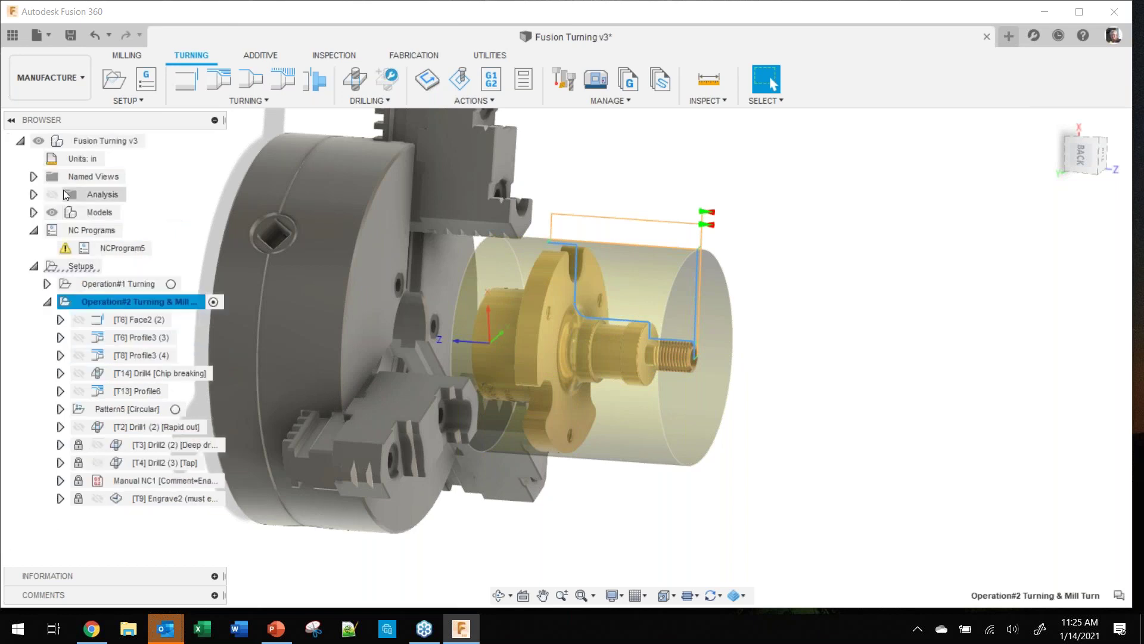
# Step: Show the closed Generic 3 Jaw Chuck, hide the OP#1 chuck, and orient the model to the back view
pyautogui.click(34, 213)
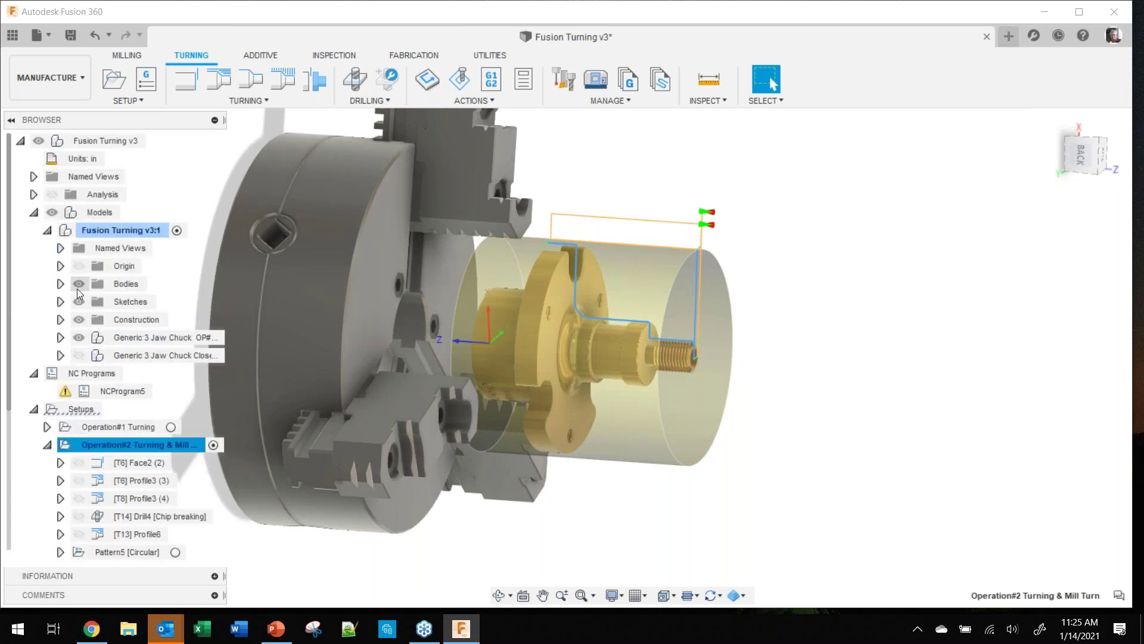
pyautogui.click(80, 355)
pyautogui.click(80, 338)
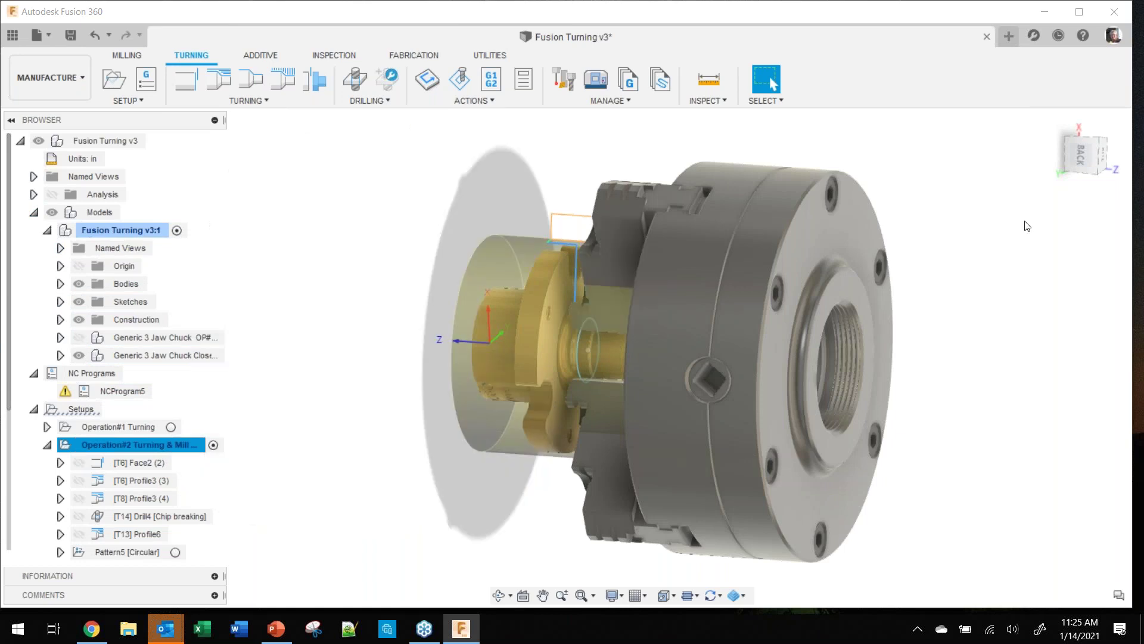
pyautogui.click(1082, 176)
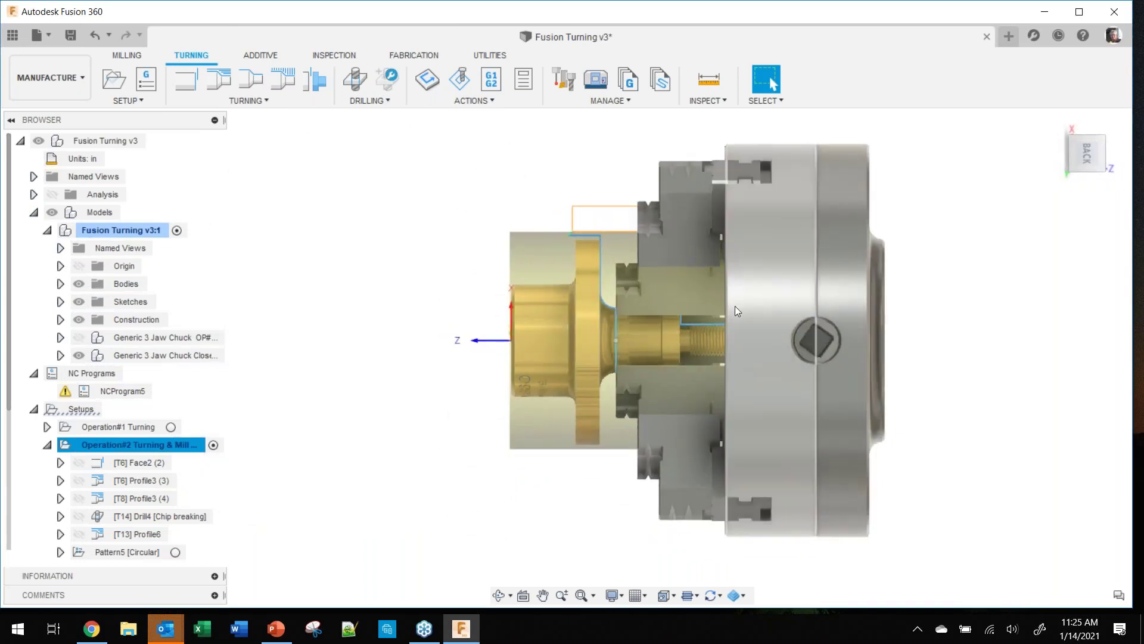
pyautogui.scroll(1, 683, 310)
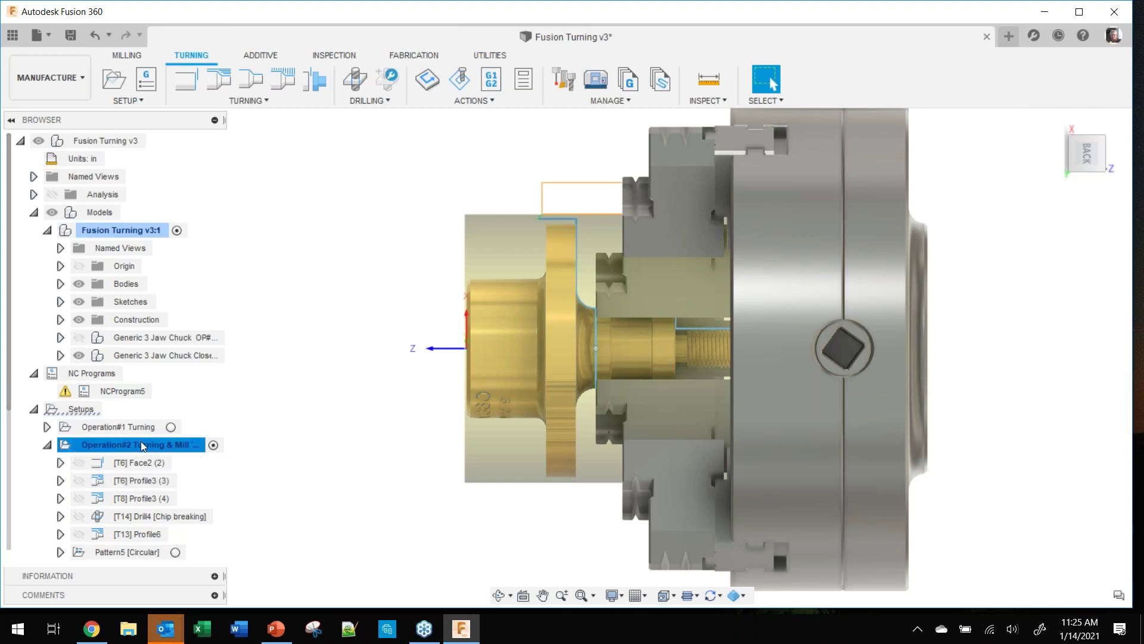
# Step: Collapse the model components and simulate Operation#2 Turning & Mill Turn through its facing, profile and drilling operations
pyautogui.scroll(-1, 140, 441)
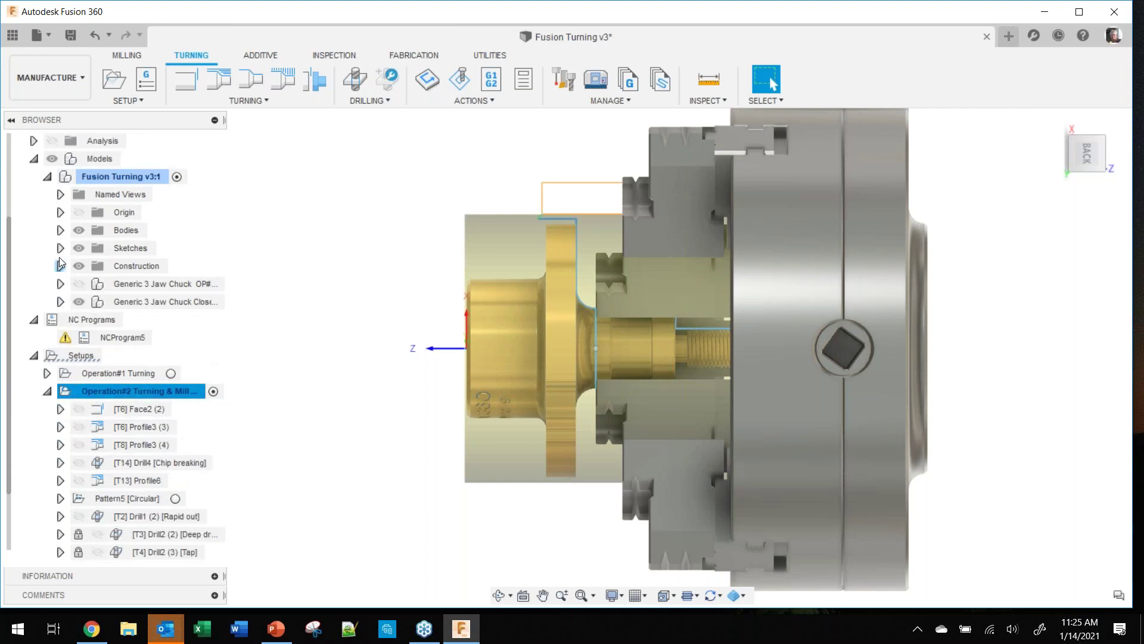
pyautogui.click(35, 159)
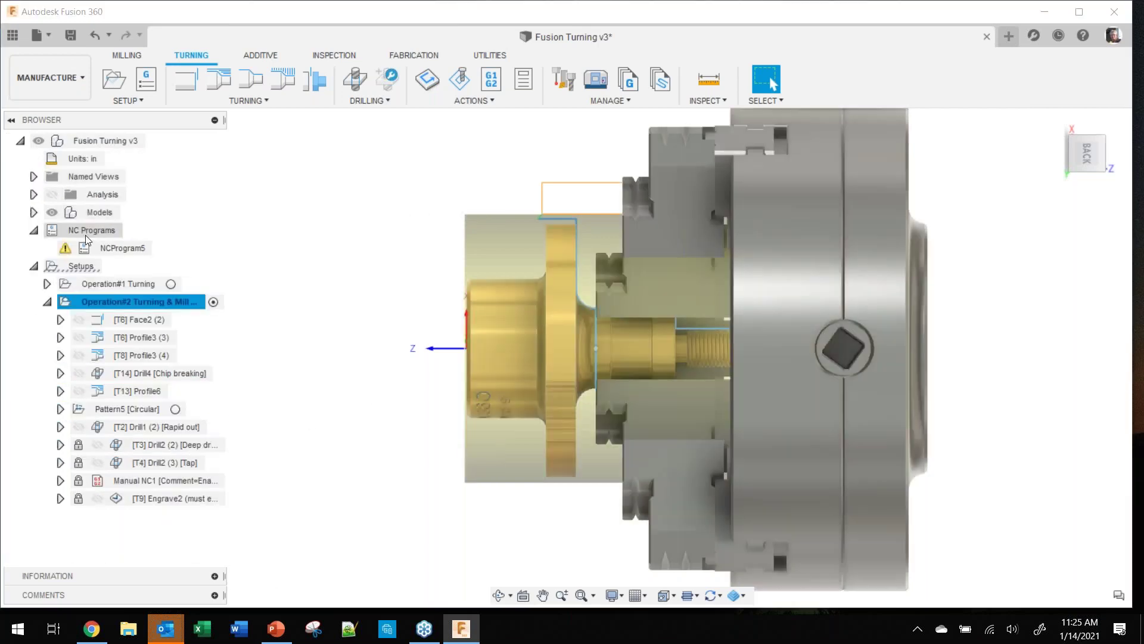
pyautogui.rightClick(108, 303)
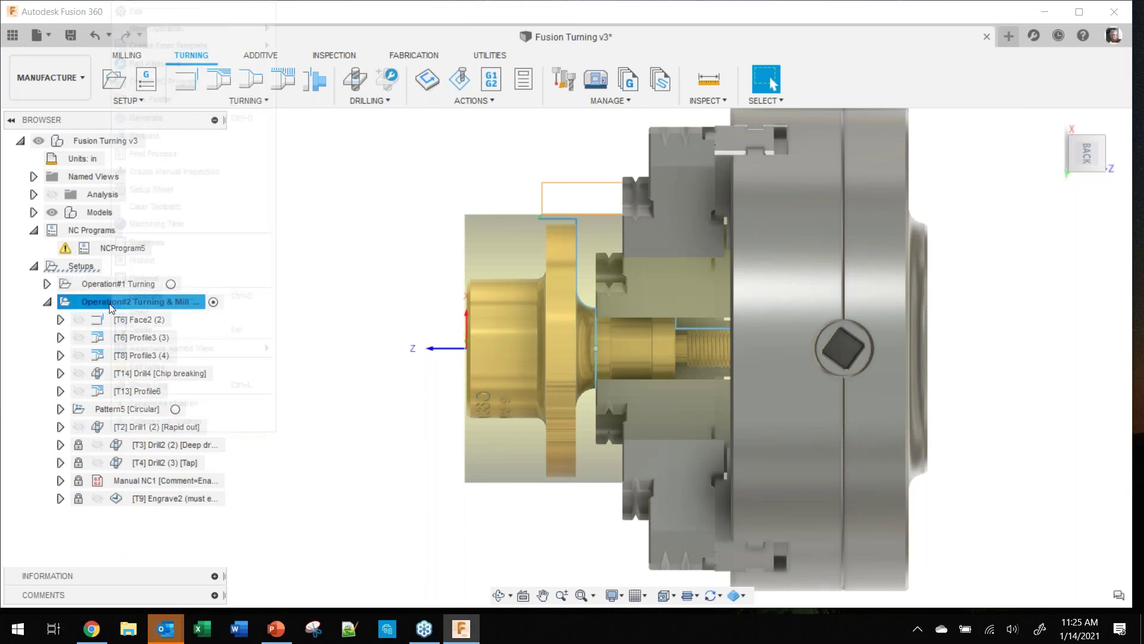
pyautogui.click(164, 137)
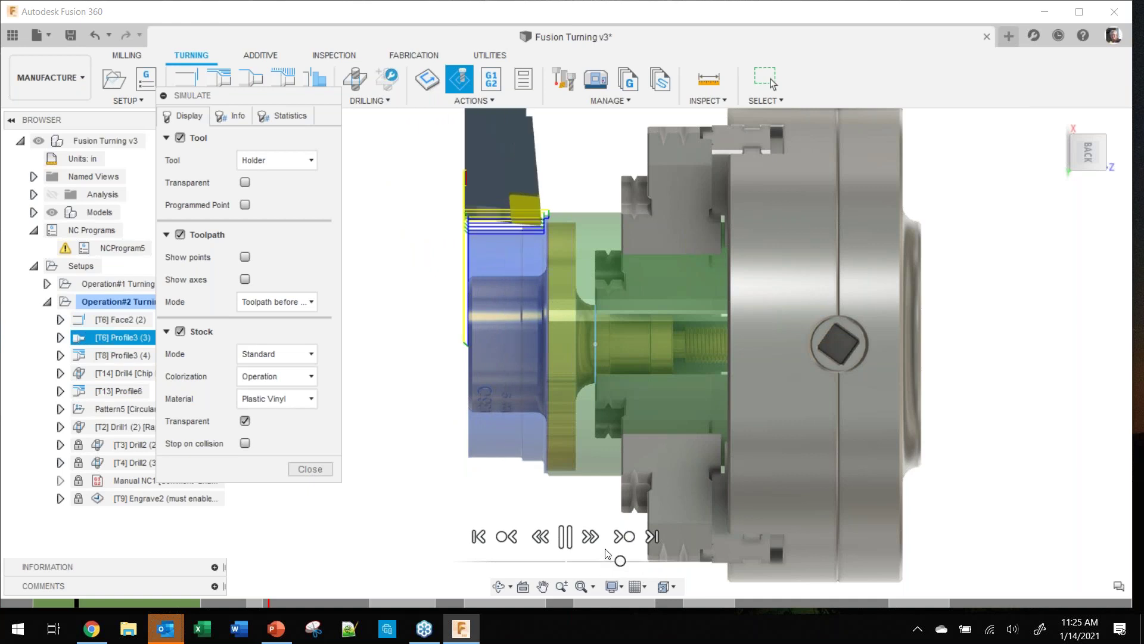
pyautogui.click(623, 537)
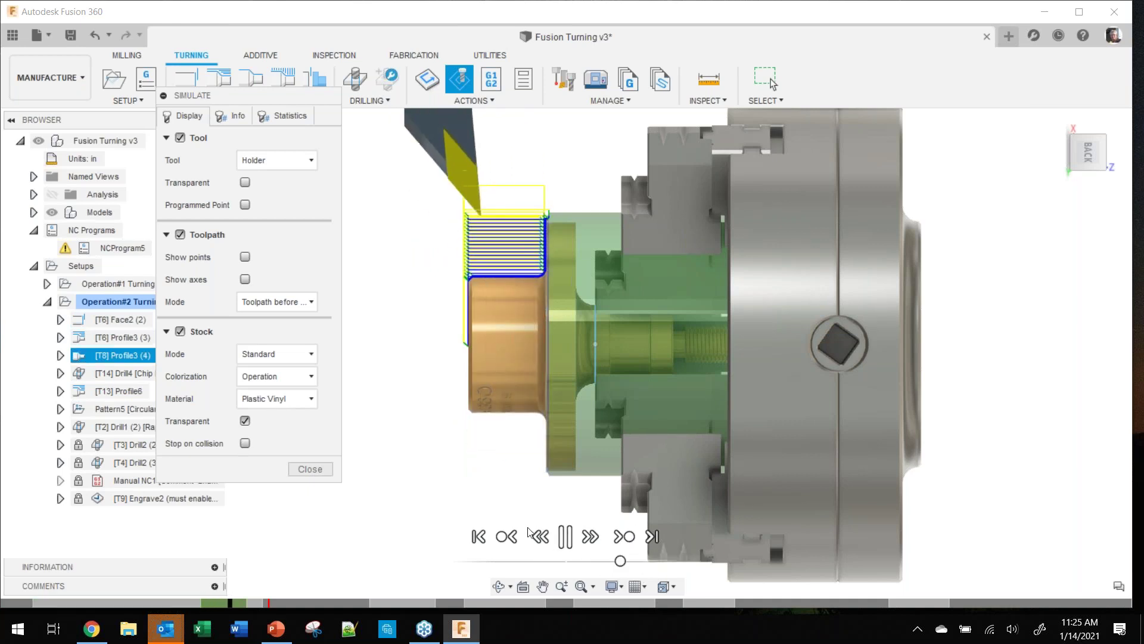
pyautogui.keyDown('shift'); pyautogui.moveTo(541, 414); pyautogui.dragTo(598, 407, button='middle'); pyautogui.keyUp('shift')
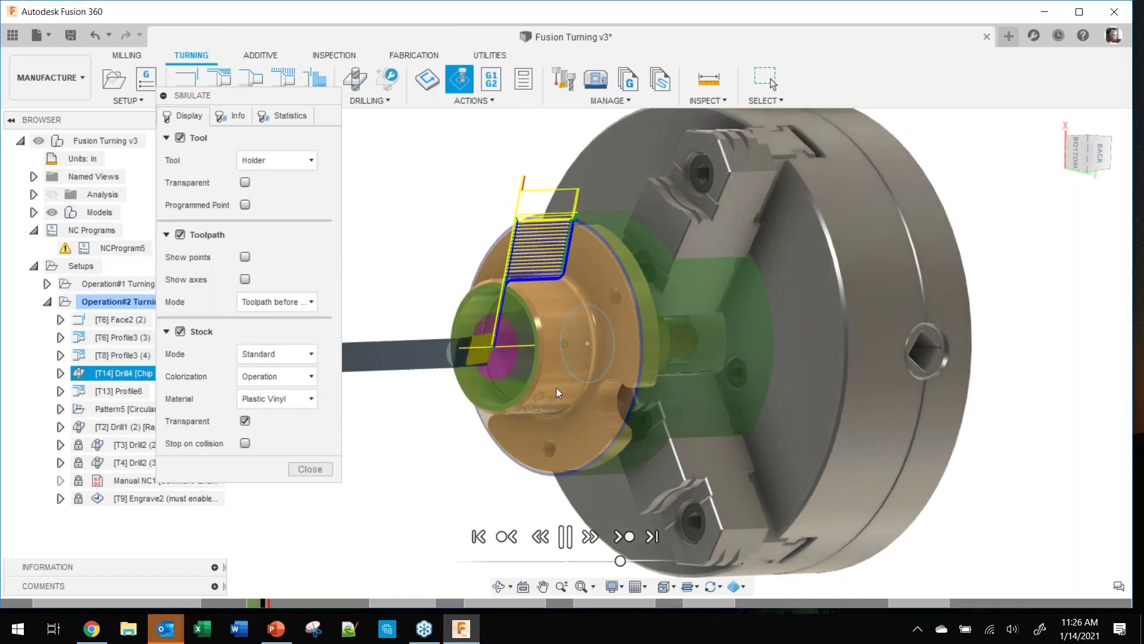
pyautogui.scroll(2, 545, 384)
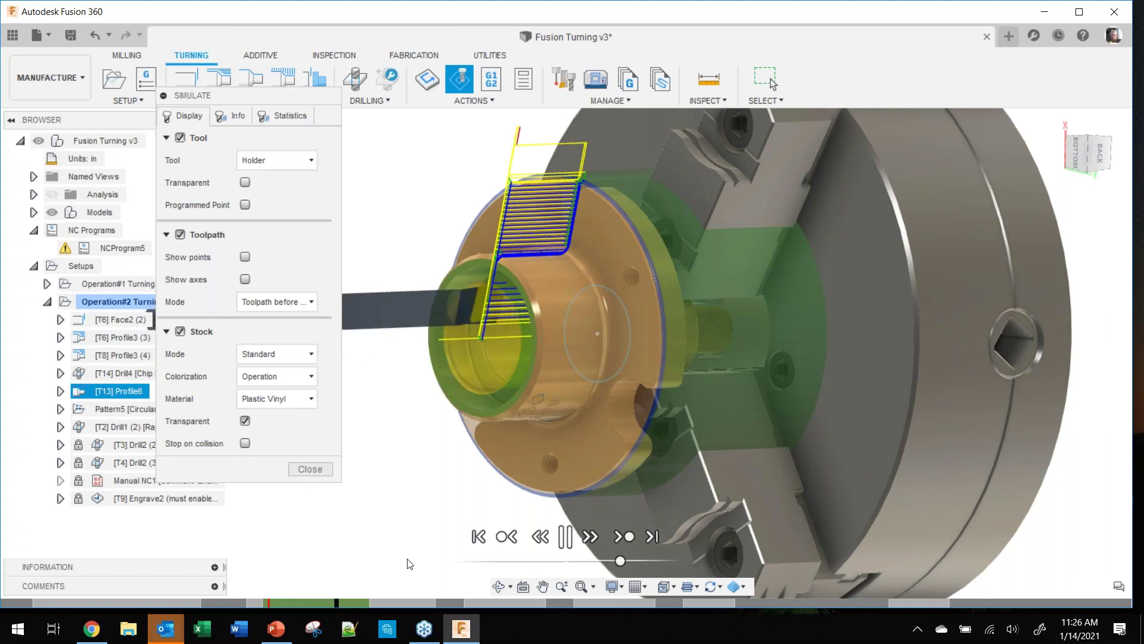
# Step: Pause the simulation at Profile6, jump to its collision marker, and examine the boring tool inside the bore
pyautogui.click(566, 538)
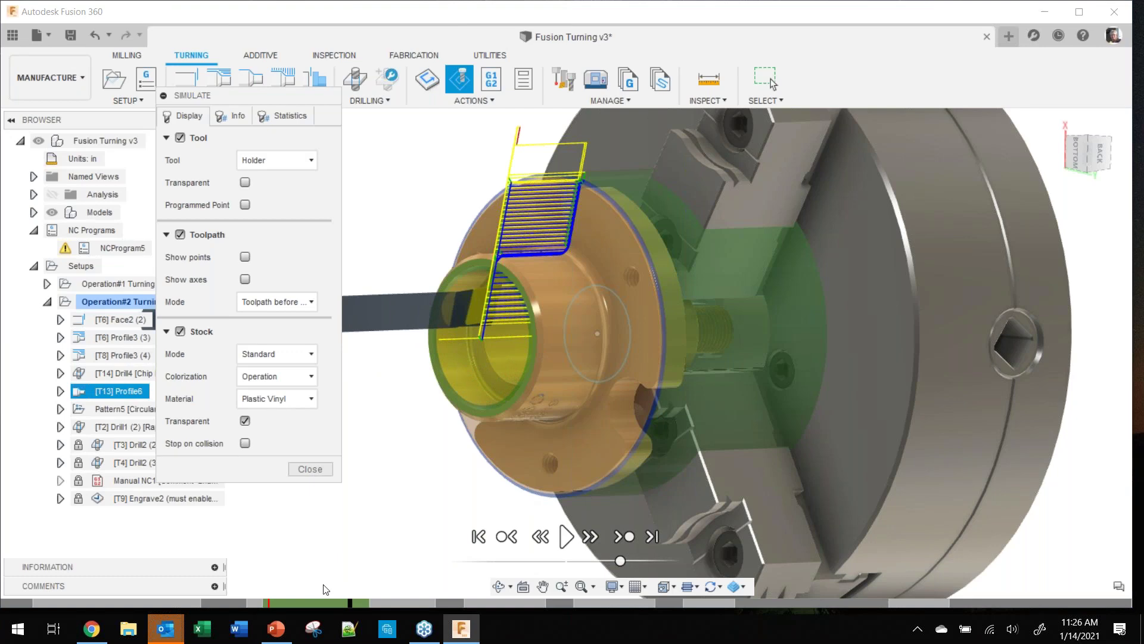
pyautogui.moveTo(270, 605)
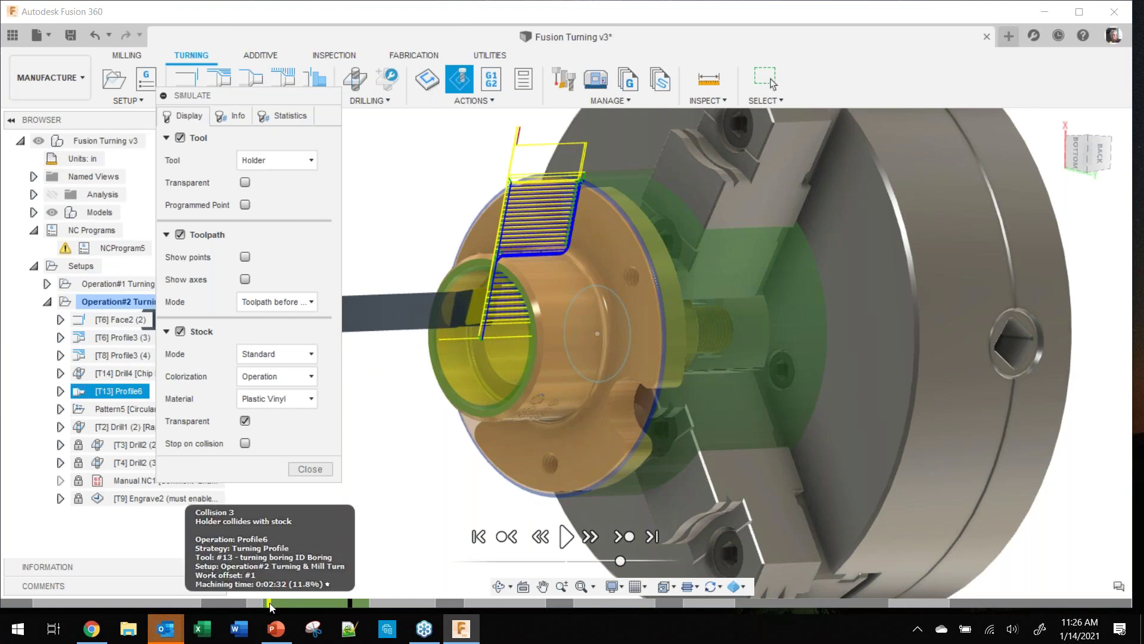
pyautogui.click(270, 605)
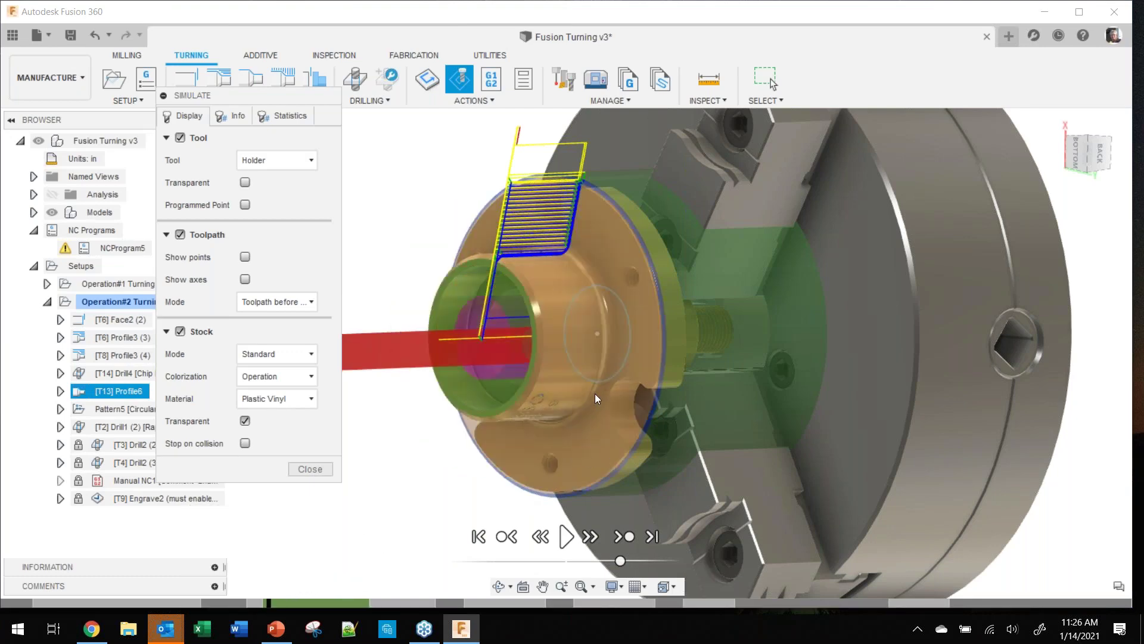
pyautogui.keyDown('shift'); pyautogui.moveTo(536, 390); pyautogui.dragTo(650, 394, button='middle'); pyautogui.keyUp('shift')
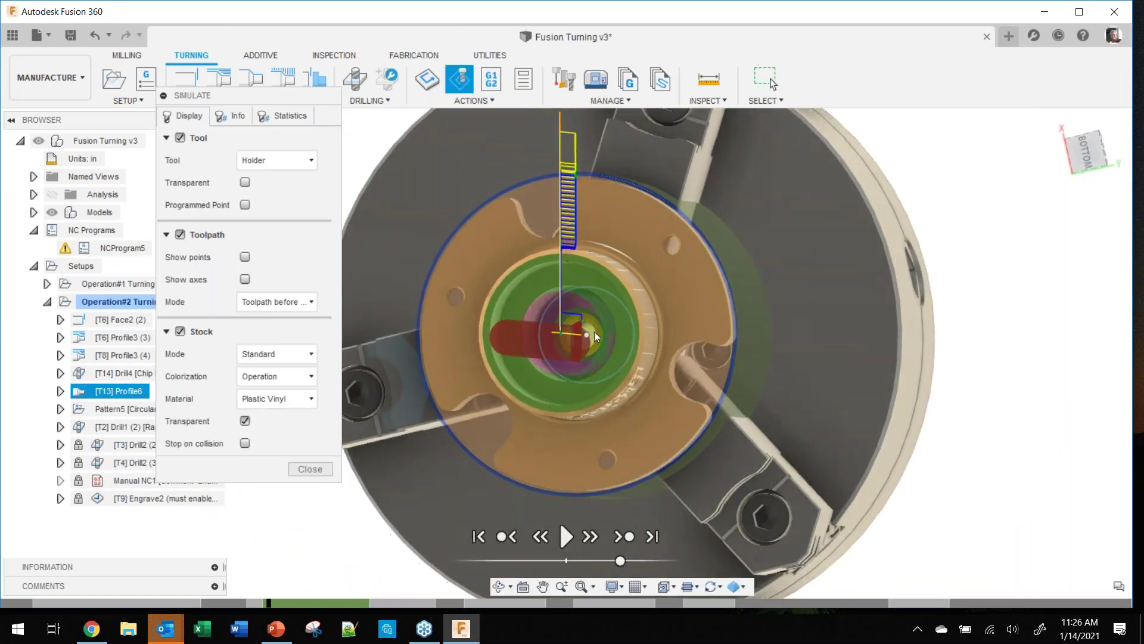
pyautogui.scroll(8, 587, 392)
pyautogui.keyDown('shift'); pyautogui.moveTo(581, 392); pyautogui.dragTo(695, 340, button='middle'); pyautogui.keyUp('shift')
pyautogui.scroll(-5, 548, 353)
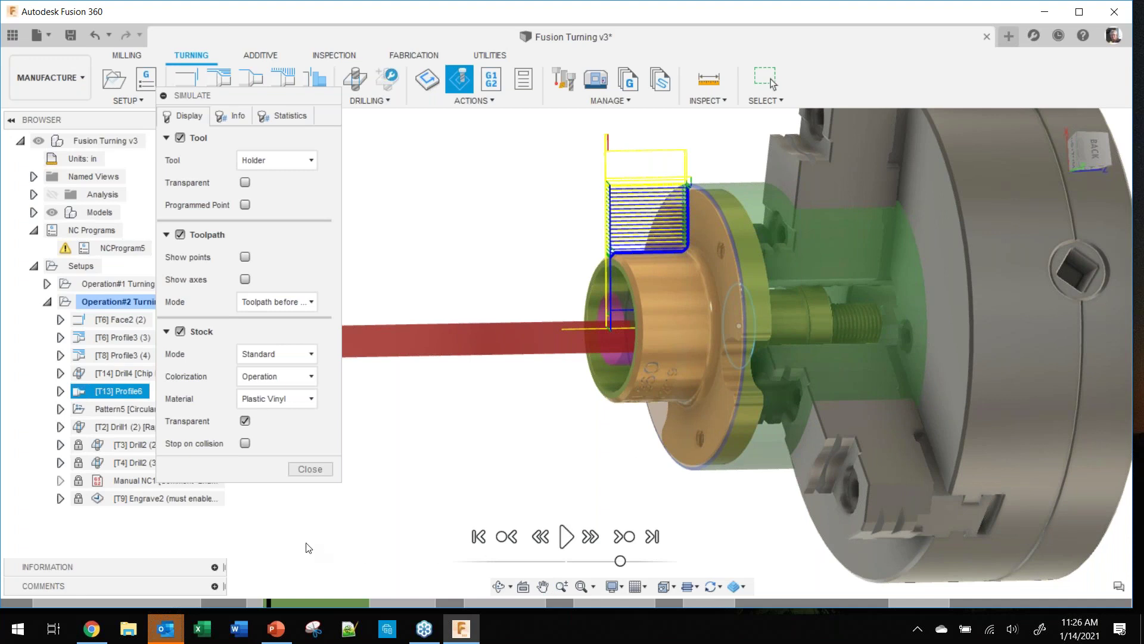
# Step: Resume the Operation#2 simulation and examine the milling tool cutting the flange's notch from the front side
pyautogui.click(305, 471)
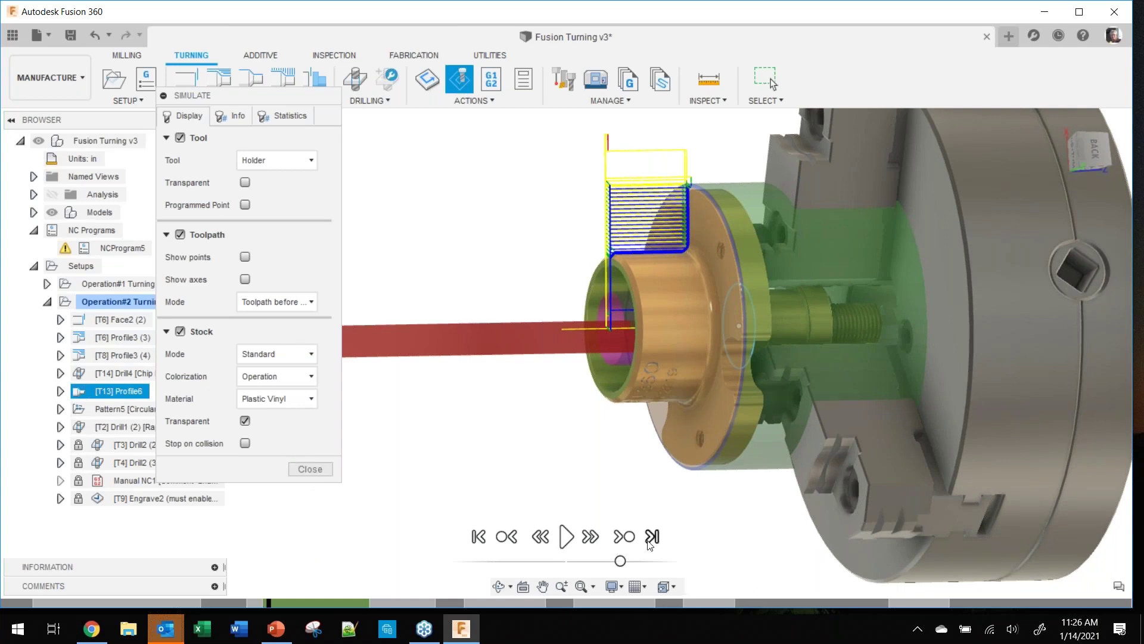
pyautogui.click(624, 537)
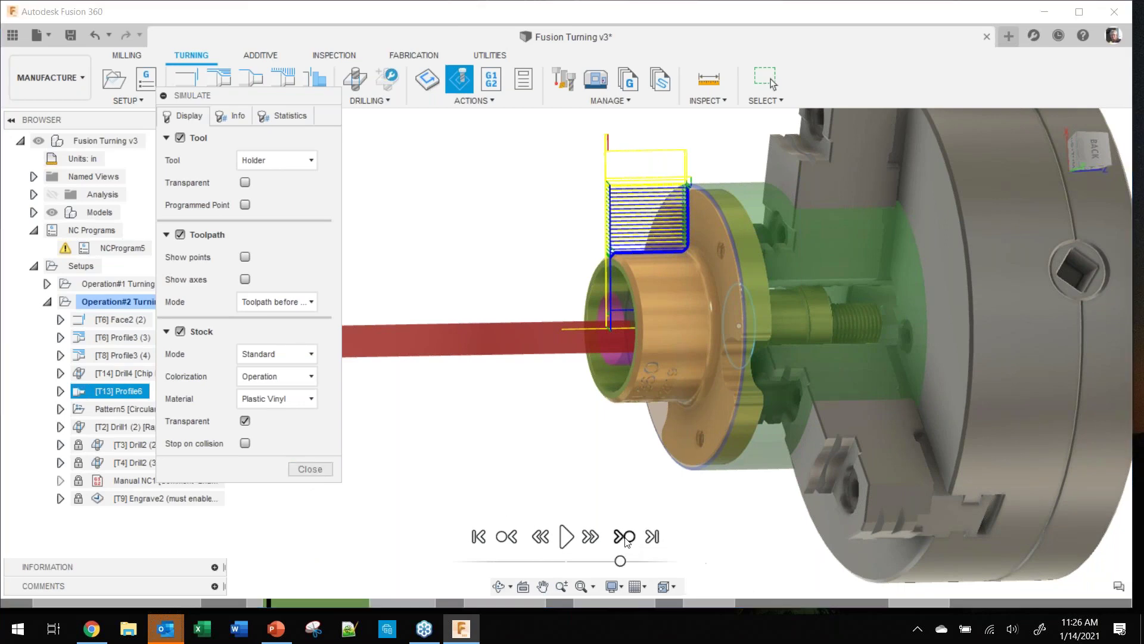
pyautogui.click(567, 536)
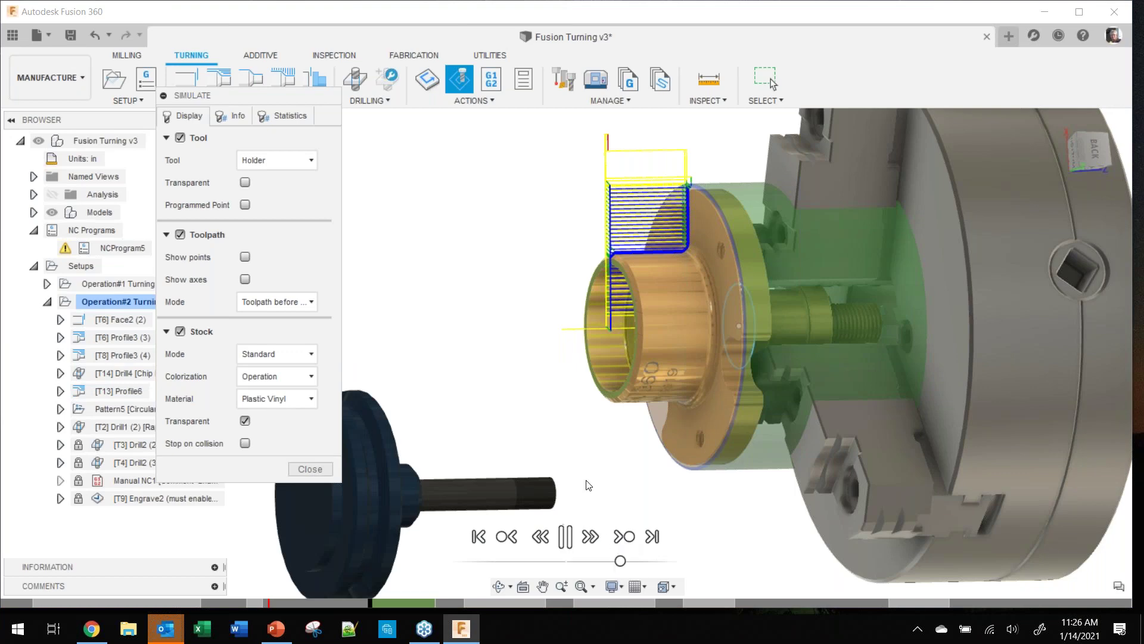
pyautogui.keyDown('shift'); pyautogui.moveTo(669, 373); pyautogui.dragTo(882, 371, button='middle'); pyautogui.keyUp('shift')
pyautogui.moveTo(668, 394); pyautogui.dragTo(604, 326, button='middle')
pyautogui.scroll(2, 605, 327)
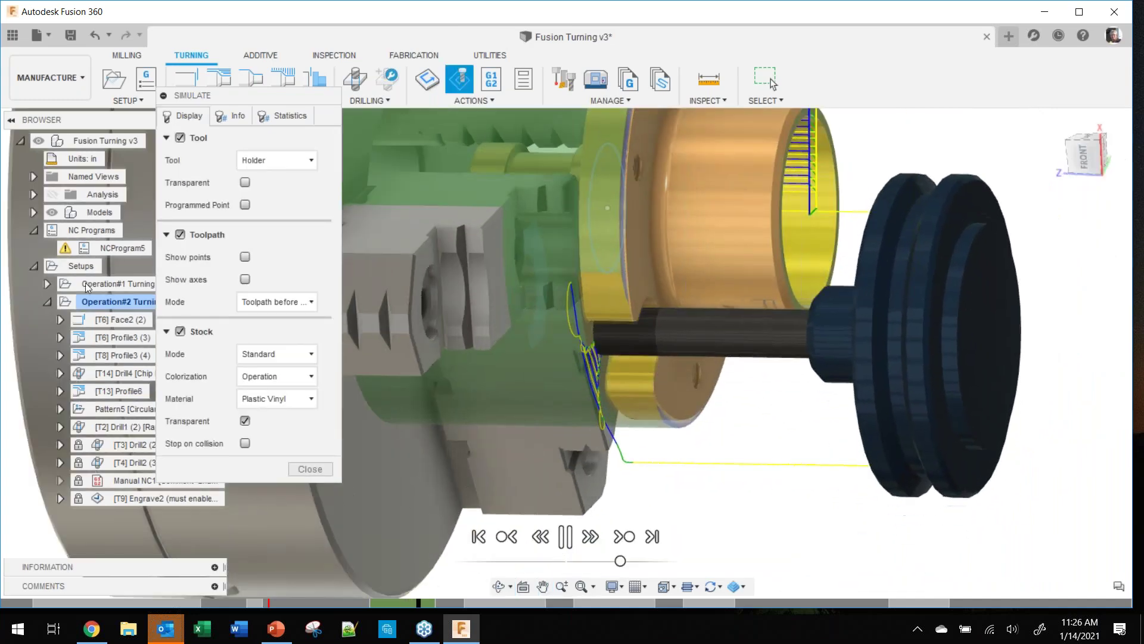
# Step: Show the milling commands while viewing the whole chuck and pattern milling toolpath, and close the simulation
pyautogui.click(126, 54)
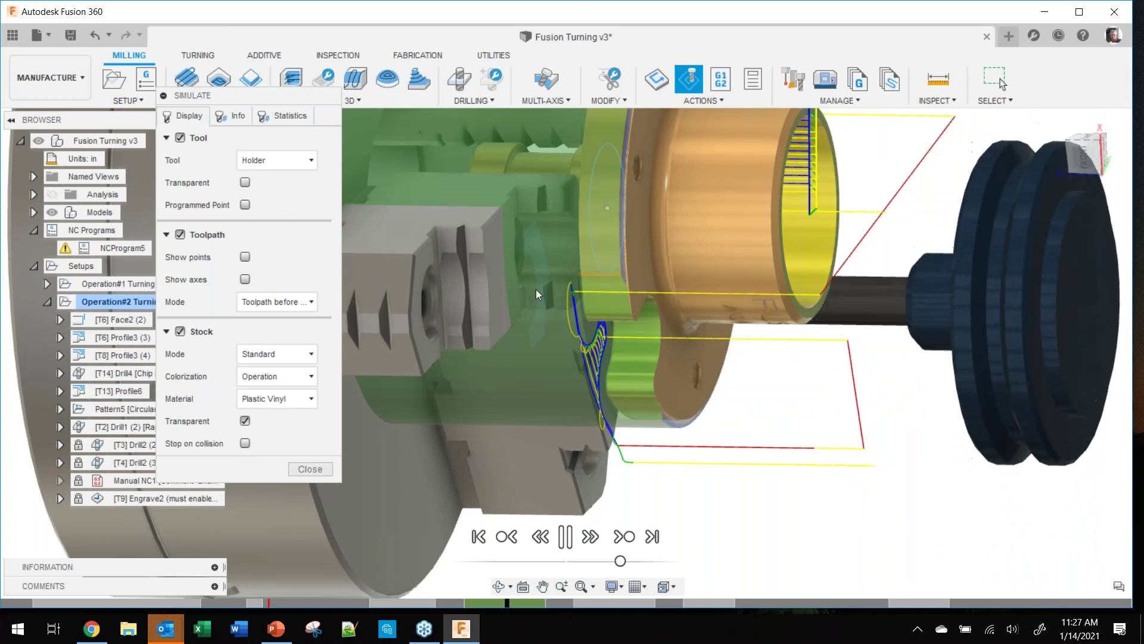
pyautogui.scroll(3, 535, 290)
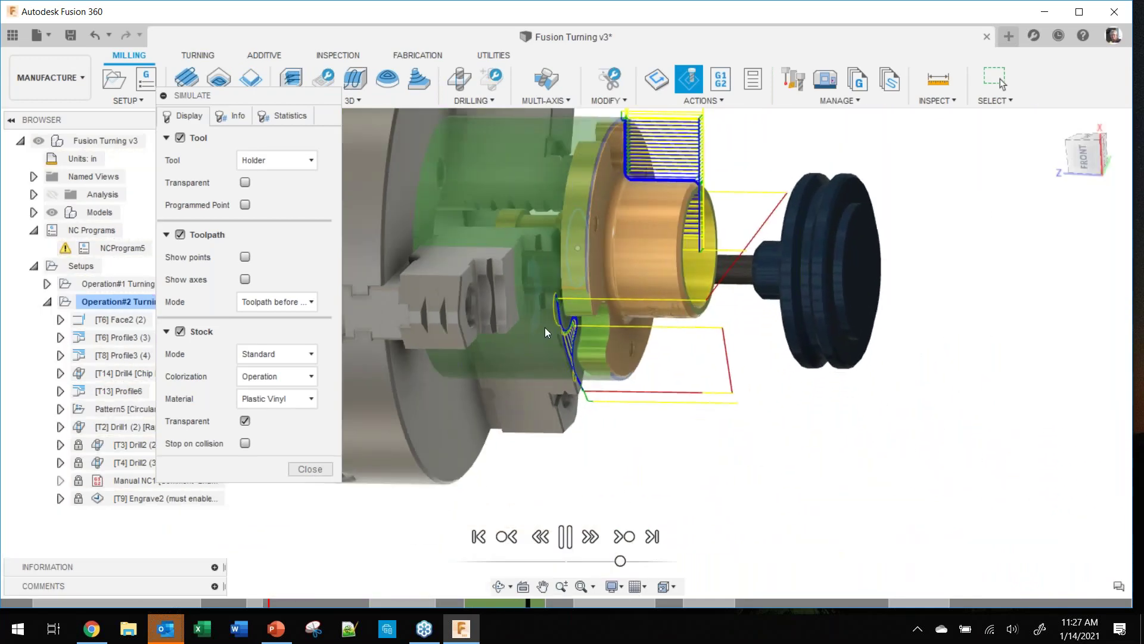
pyautogui.moveTo(549, 330); pyautogui.dragTo(681, 425, button='middle')
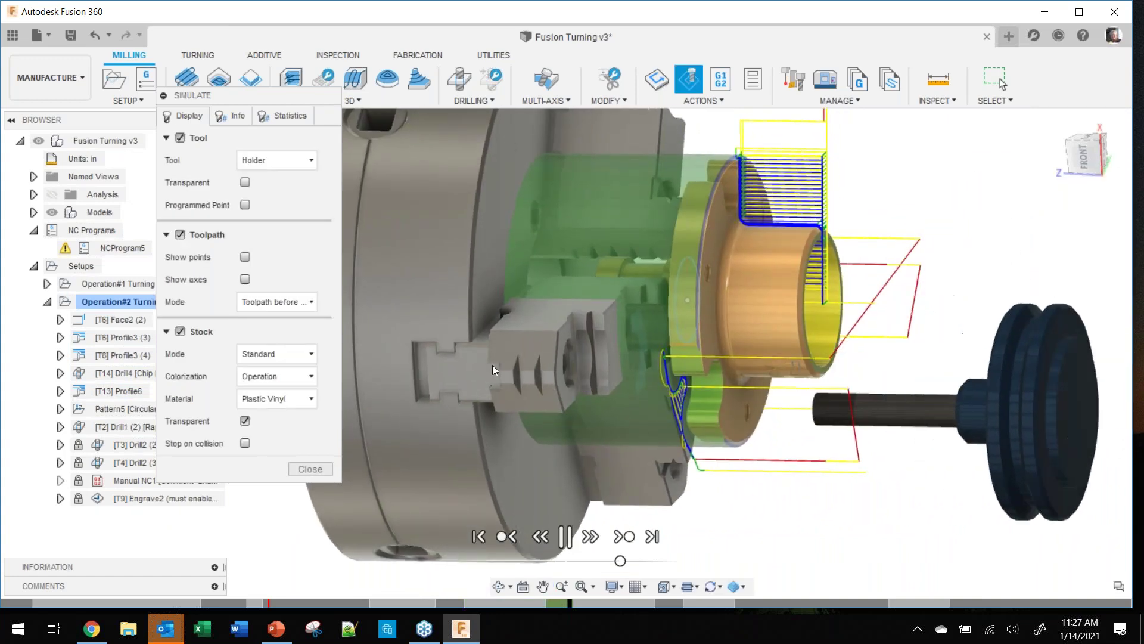
pyautogui.click(314, 469)
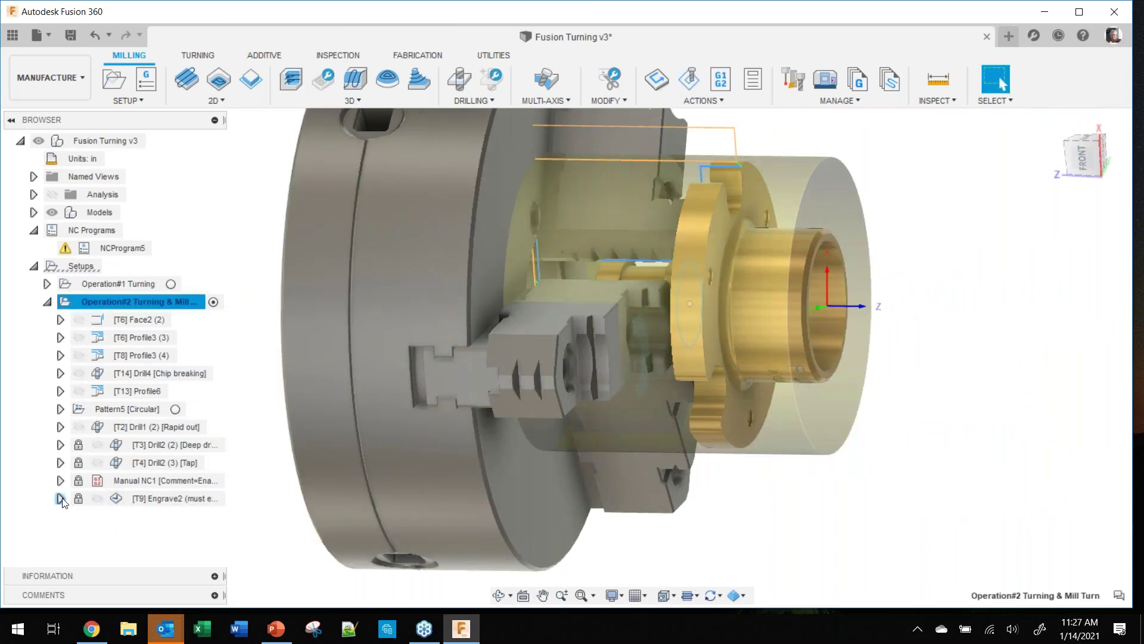
# Step: Expand the Pattern5 circular pattern and examine the 2D Adaptive2 toolpath up close at the flange notch
pyautogui.click(61, 410)
pyautogui.click(162, 426)
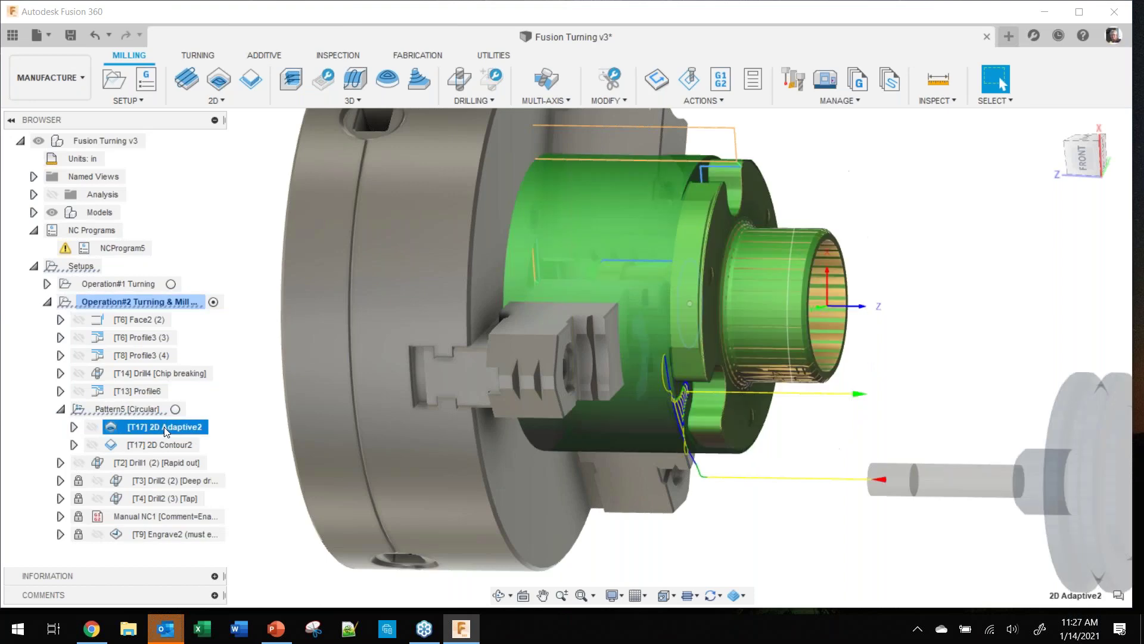
pyautogui.keyDown('shift'); pyautogui.moveTo(535, 434); pyautogui.dragTo(526, 415, button='middle'); pyautogui.keyUp('shift')
pyautogui.scroll(8, 526, 415)
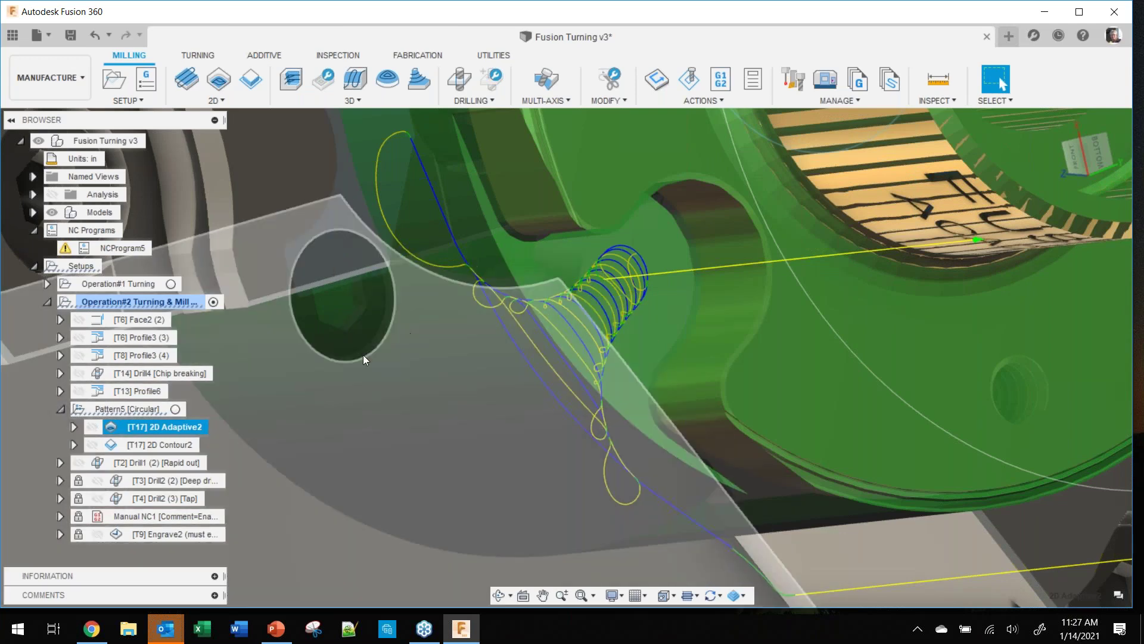
# Step: Simulate the 2D Contour2 operation along the flange notch and close the simulation
pyautogui.click(152, 445)
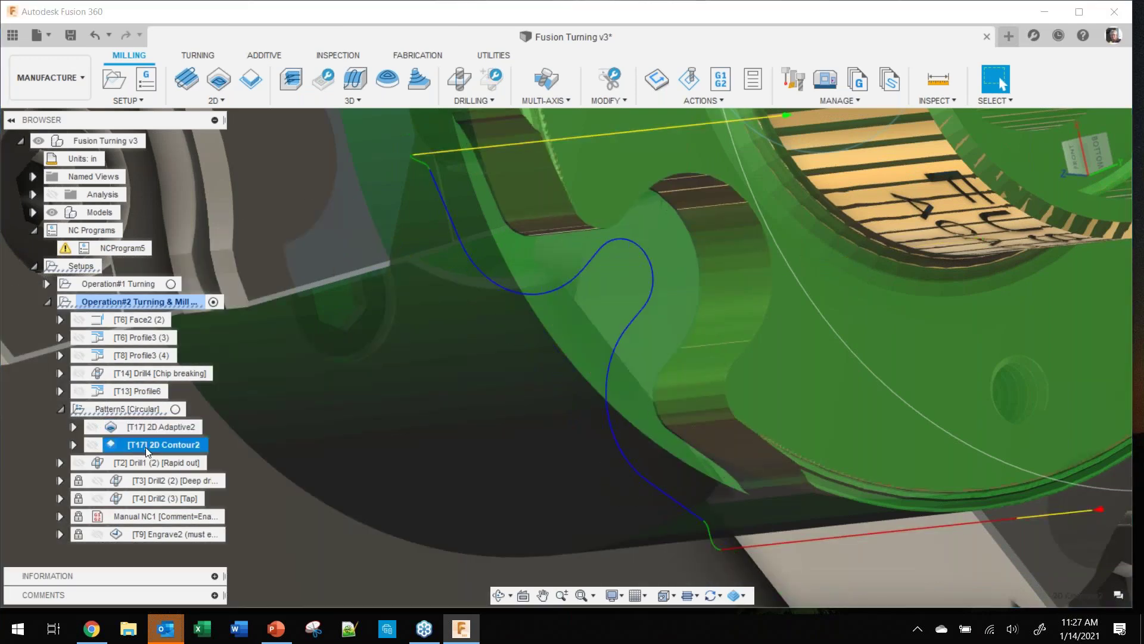
pyautogui.rightClick(148, 447)
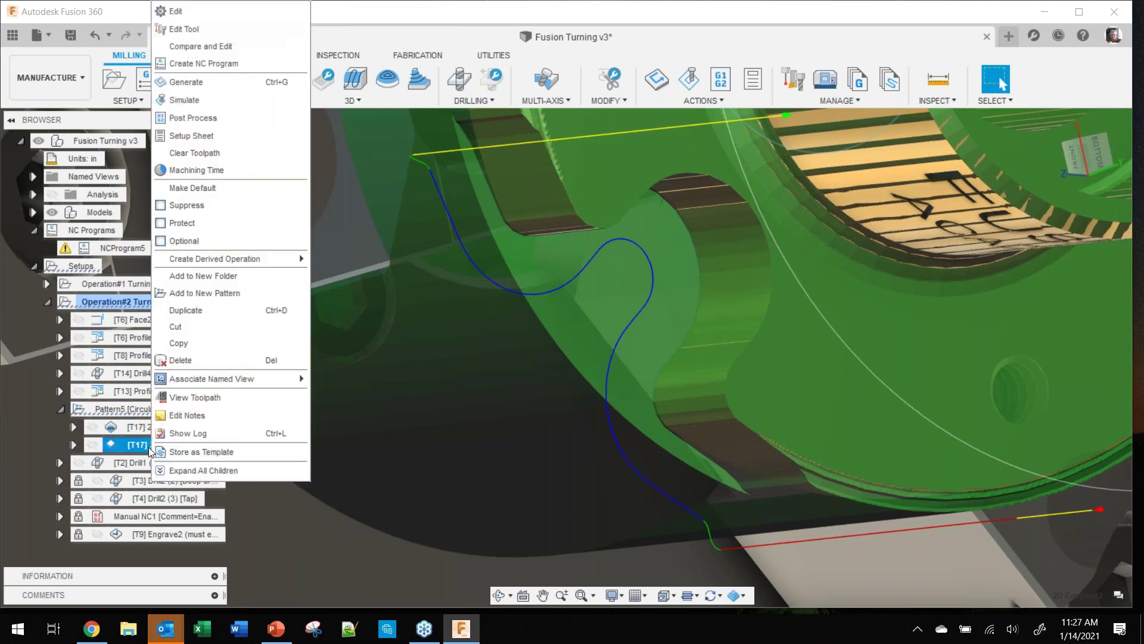
pyautogui.click(252, 117)
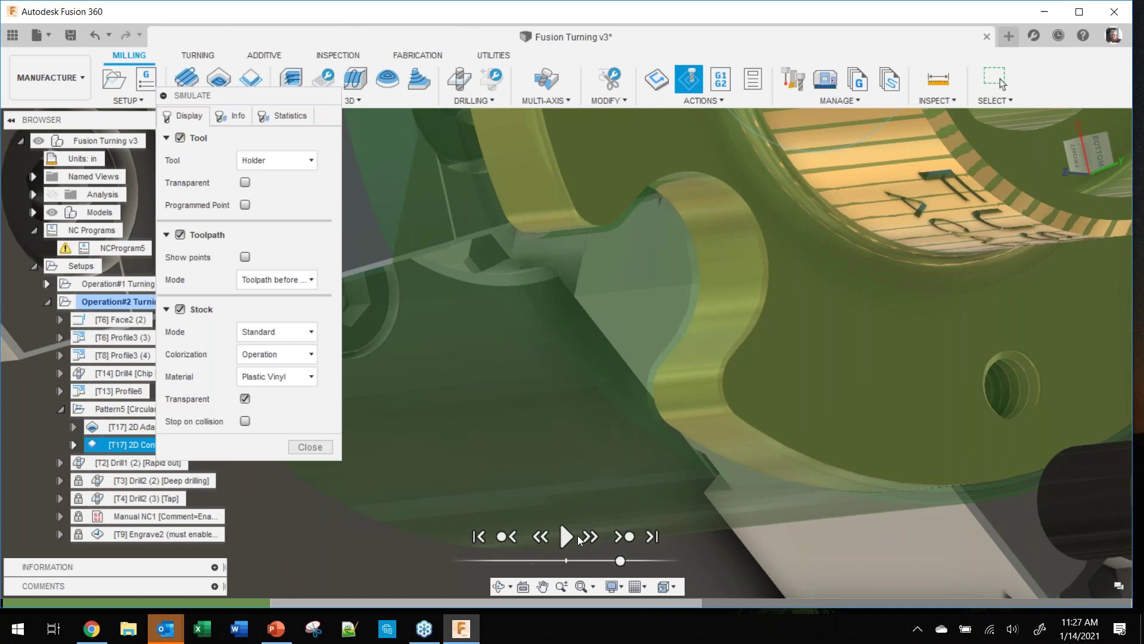
pyautogui.click(570, 537)
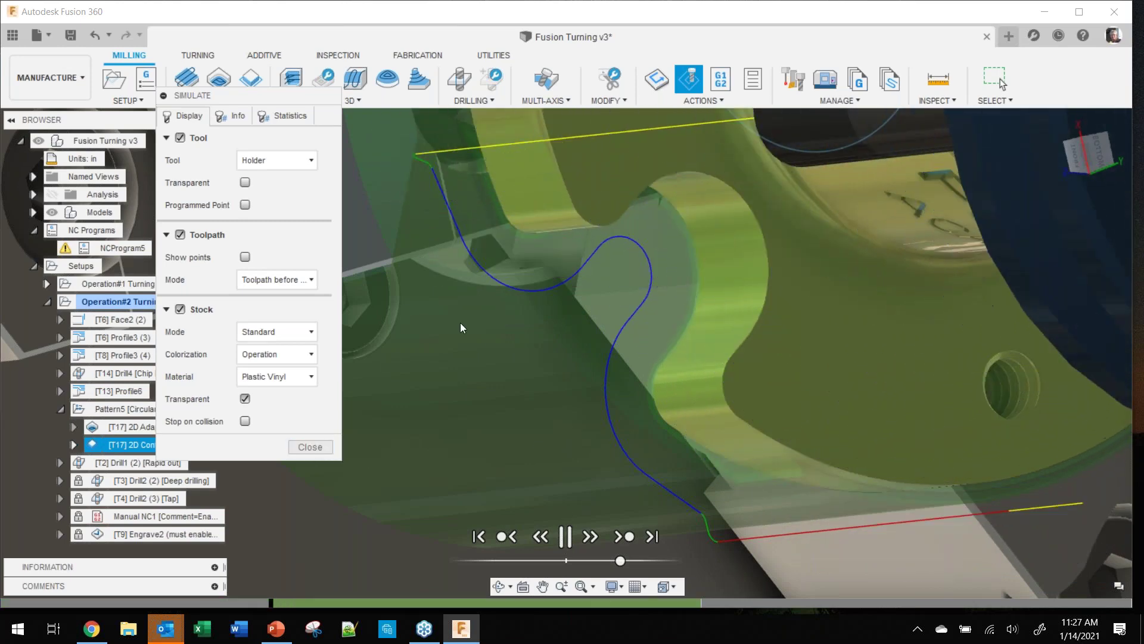
pyautogui.click(310, 446)
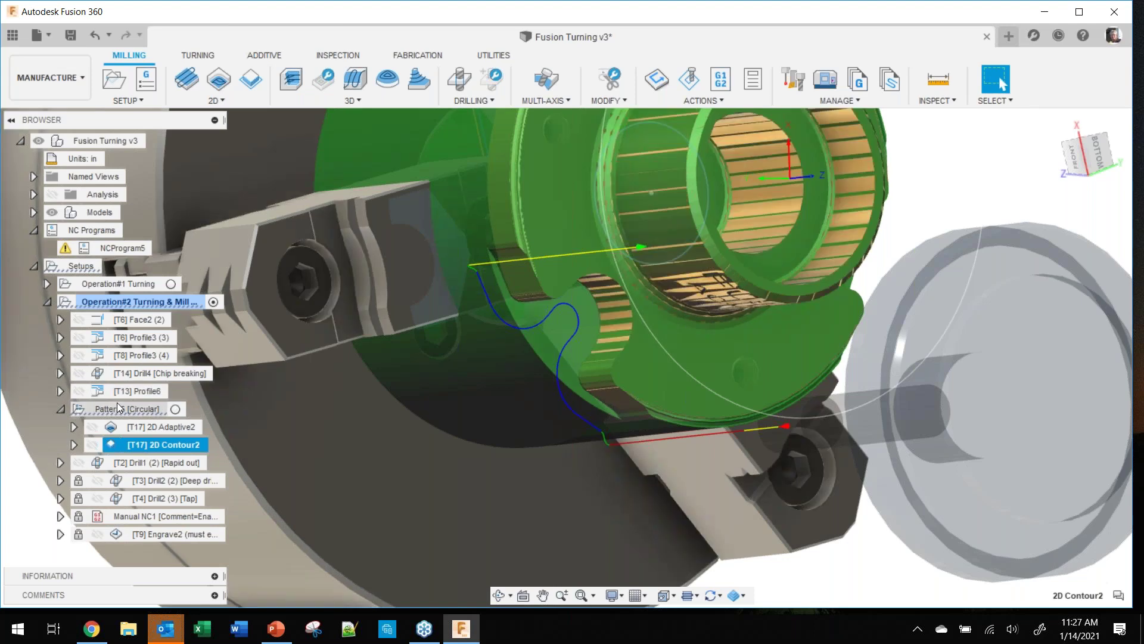
# Step: Open the Pattern5 settings, review the circular pattern's axis, angle, instances and operation order, and cancel without changes
pyautogui.click(118, 408)
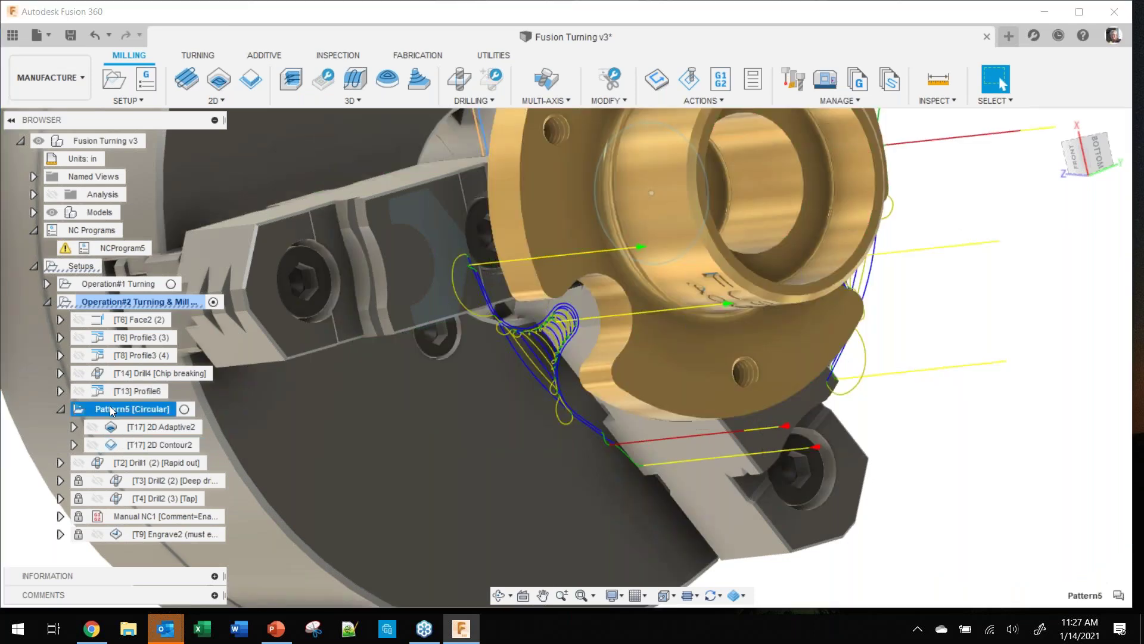
pyautogui.rightClick(117, 409)
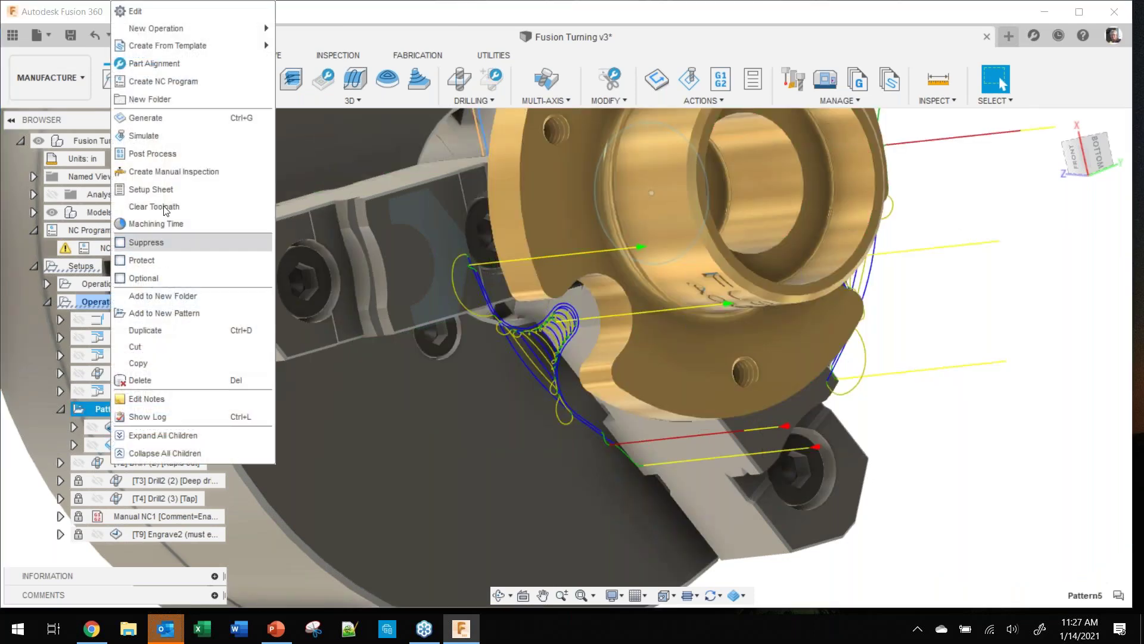
pyautogui.click(179, 11)
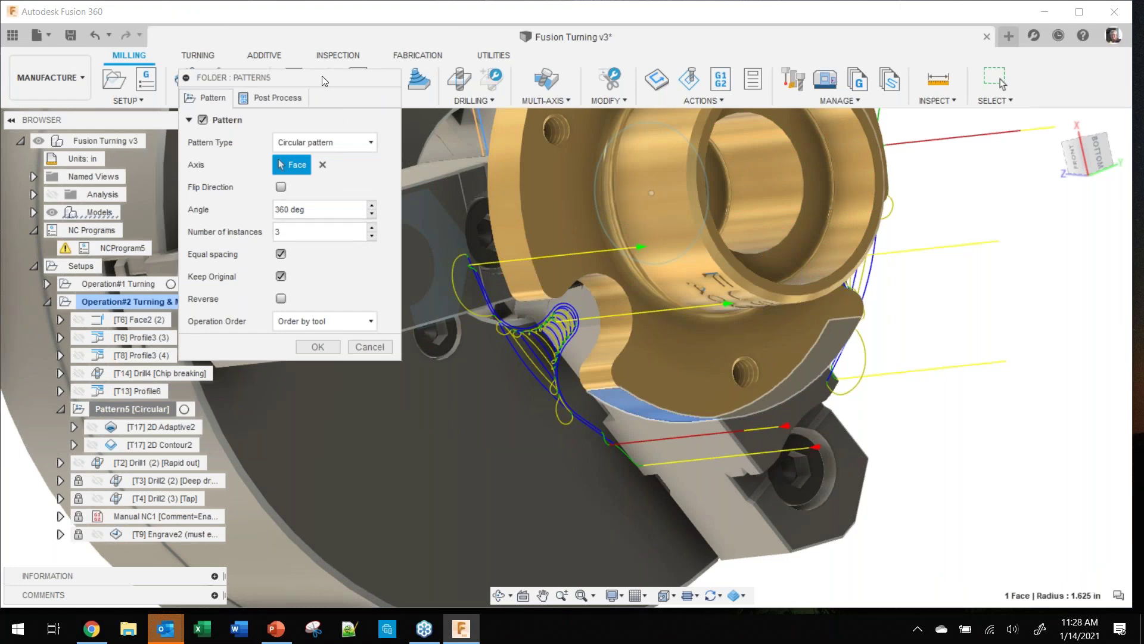
pyautogui.moveTo(322, 76); pyautogui.dragTo(417, 92)
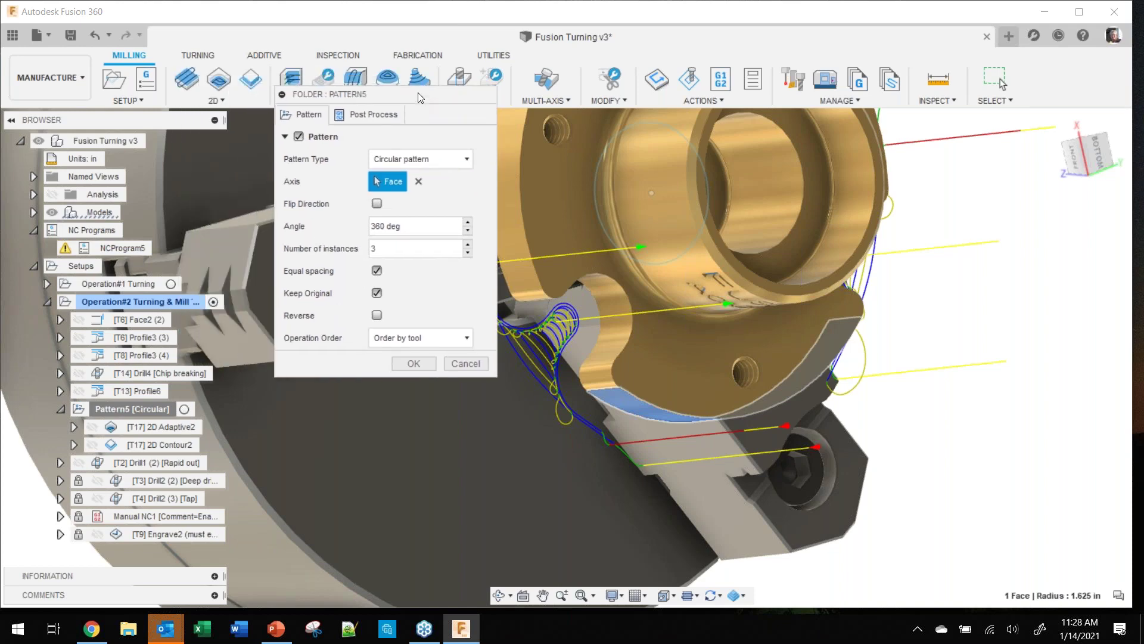
pyautogui.click(460, 363)
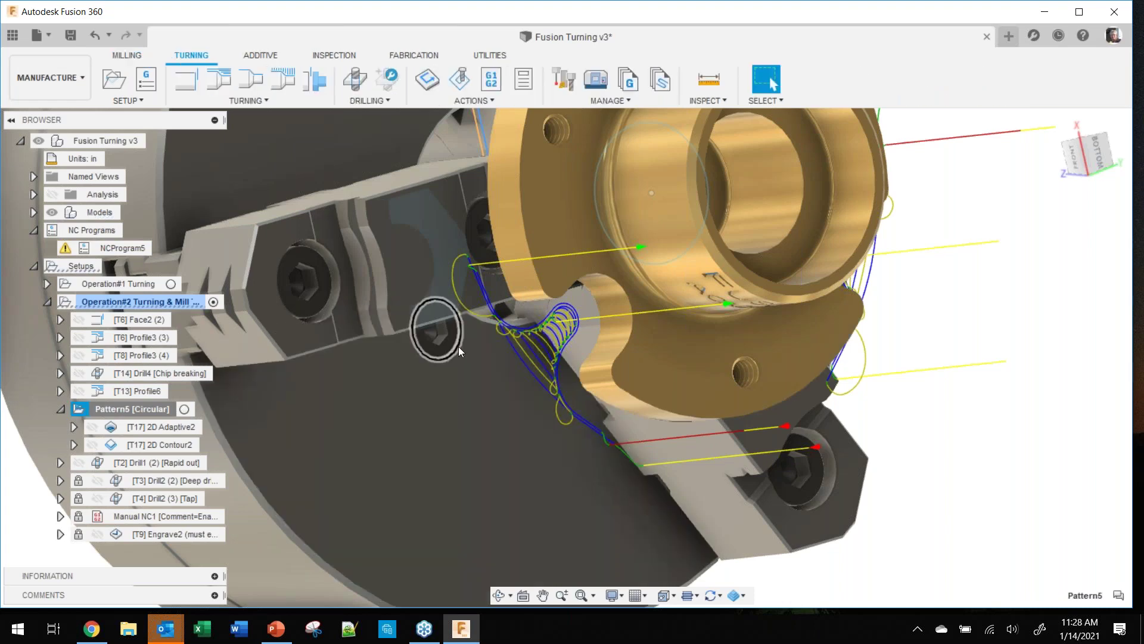
# Step: Examine the patterned milling toolpaths around the flange and cancel the renaming of Pattern5
pyautogui.moveTo(457, 354); pyautogui.dragTo(520, 392, button='middle')
pyautogui.scroll(-1, 499, 367)
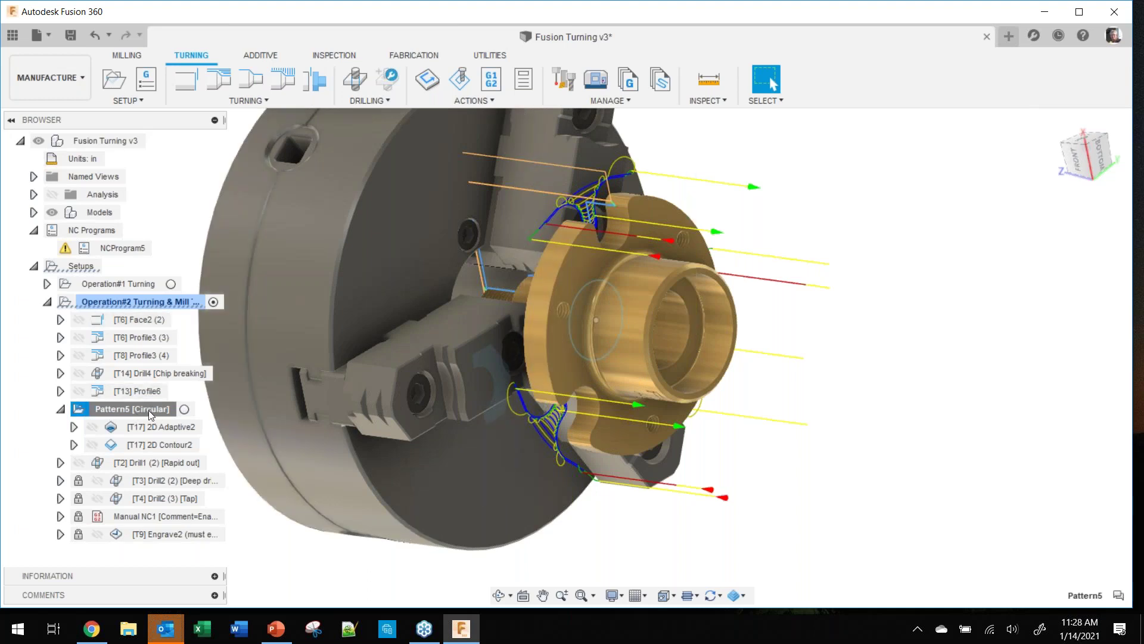
pyautogui.click(132, 408)
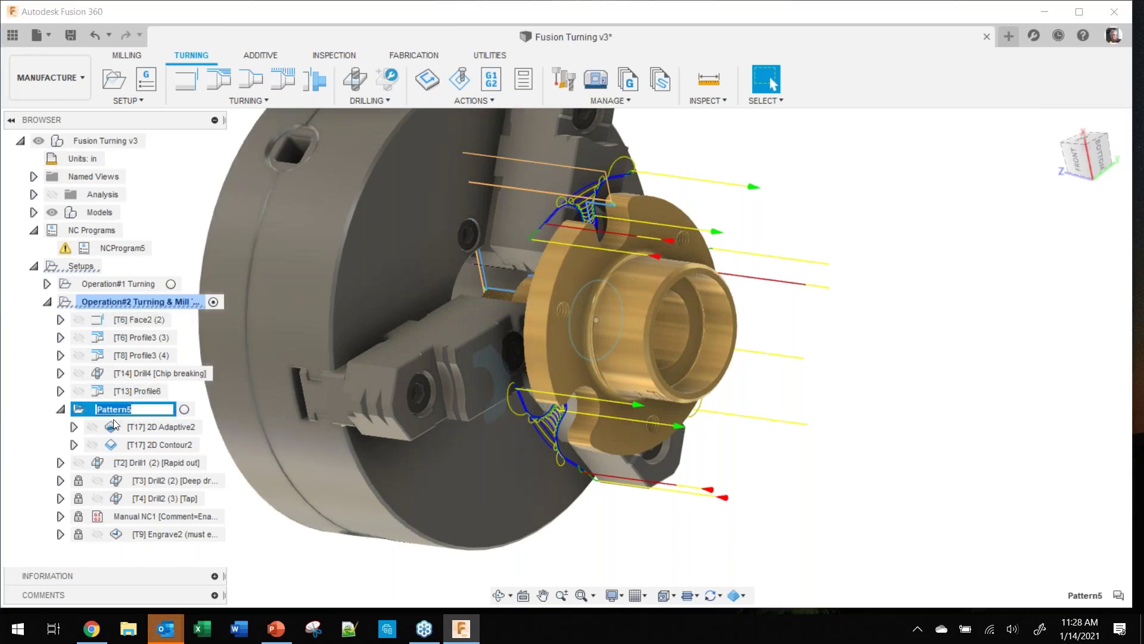
pyautogui.press('Escape')
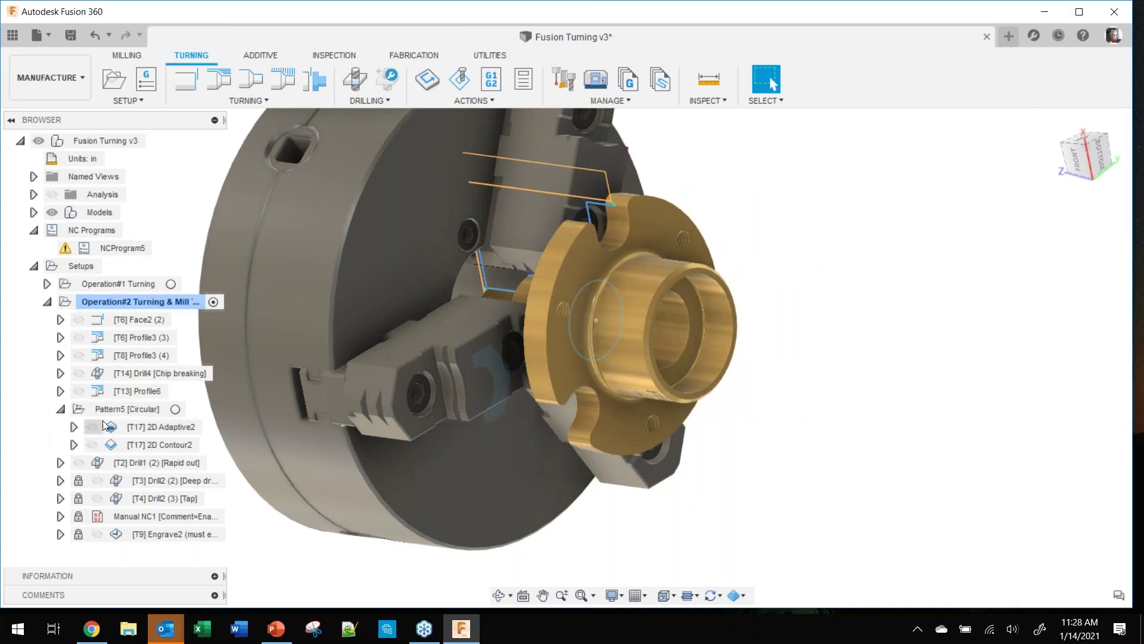
# Step: Open post processing for the Operation#2 setup, review the output folder selection and the list of available posts, and cancel without posting
pyautogui.click(113, 302)
pyautogui.rightClick(115, 305)
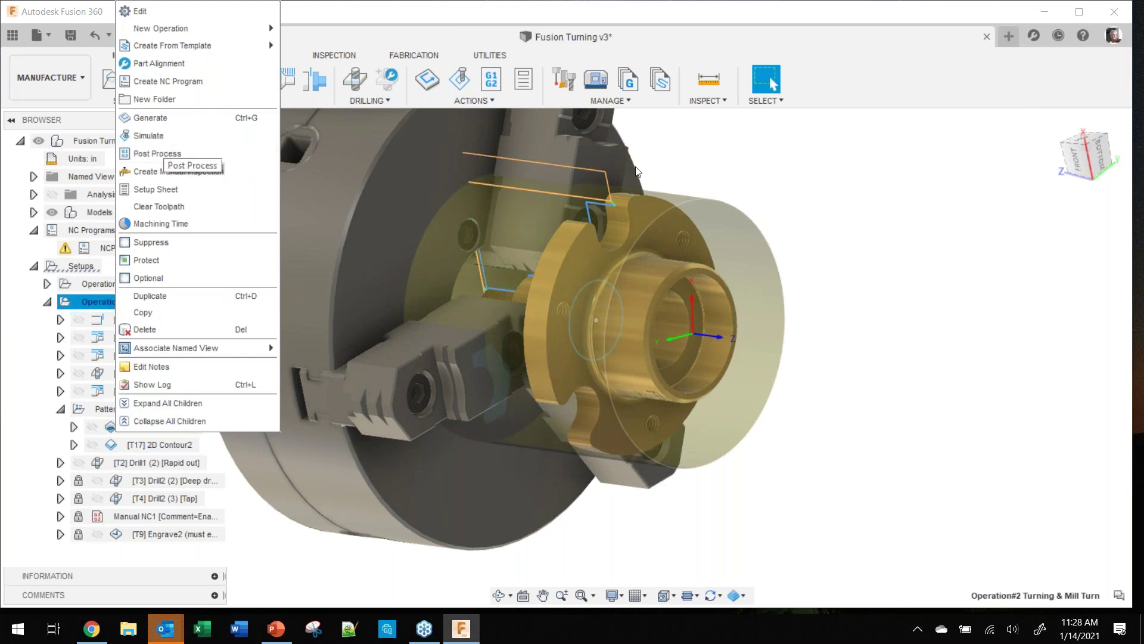
pyautogui.click(778, 159)
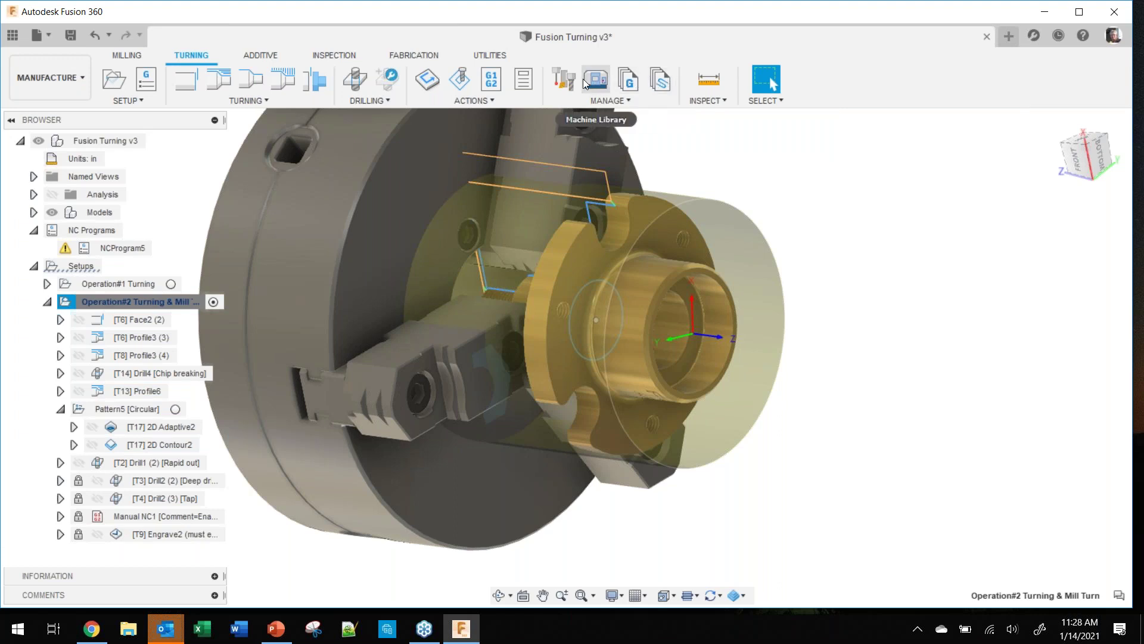
pyautogui.click(494, 84)
pyautogui.moveTo(495, 61); pyautogui.dragTo(570, 62)
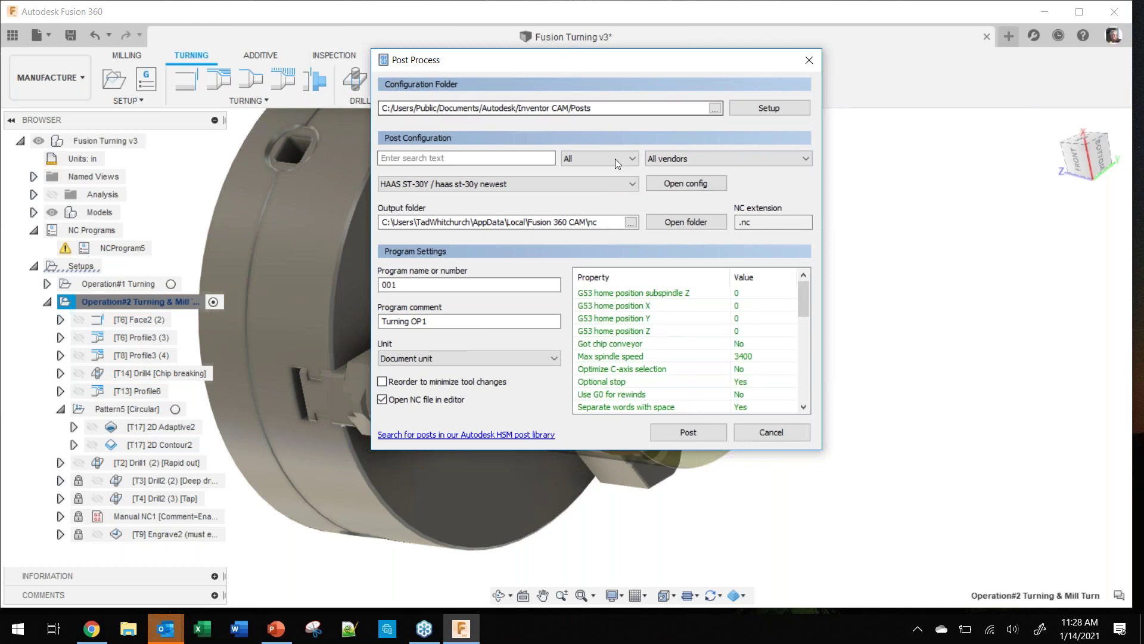
pyautogui.click(632, 222)
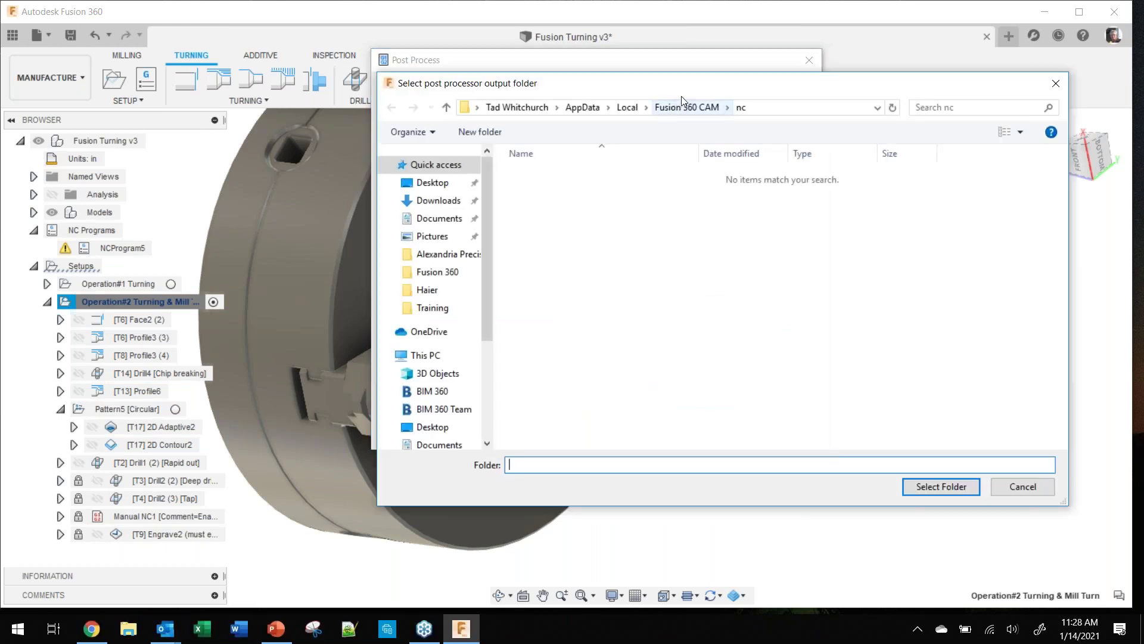
pyautogui.click(1057, 83)
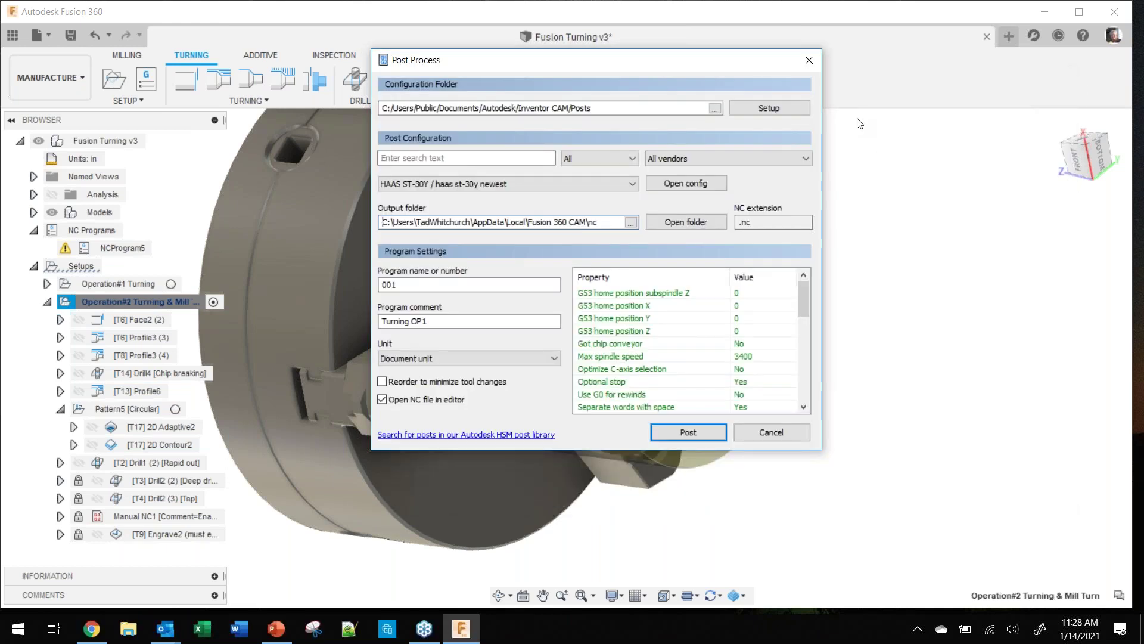
pyautogui.click(530, 185)
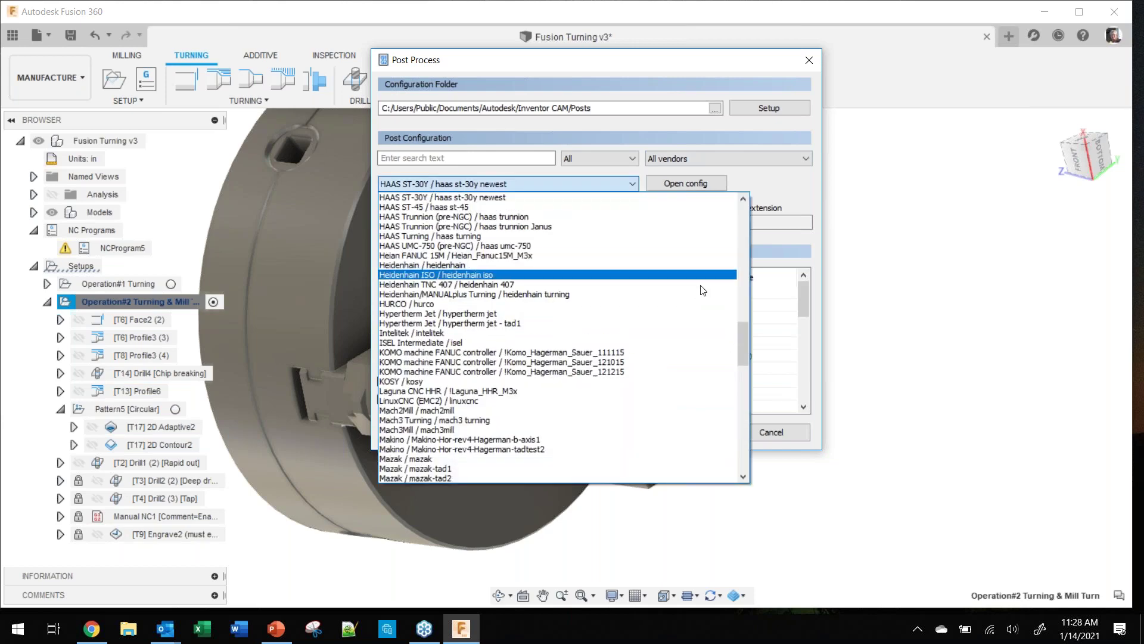
pyautogui.moveTo(747, 345); pyautogui.dragTo(753, 213)
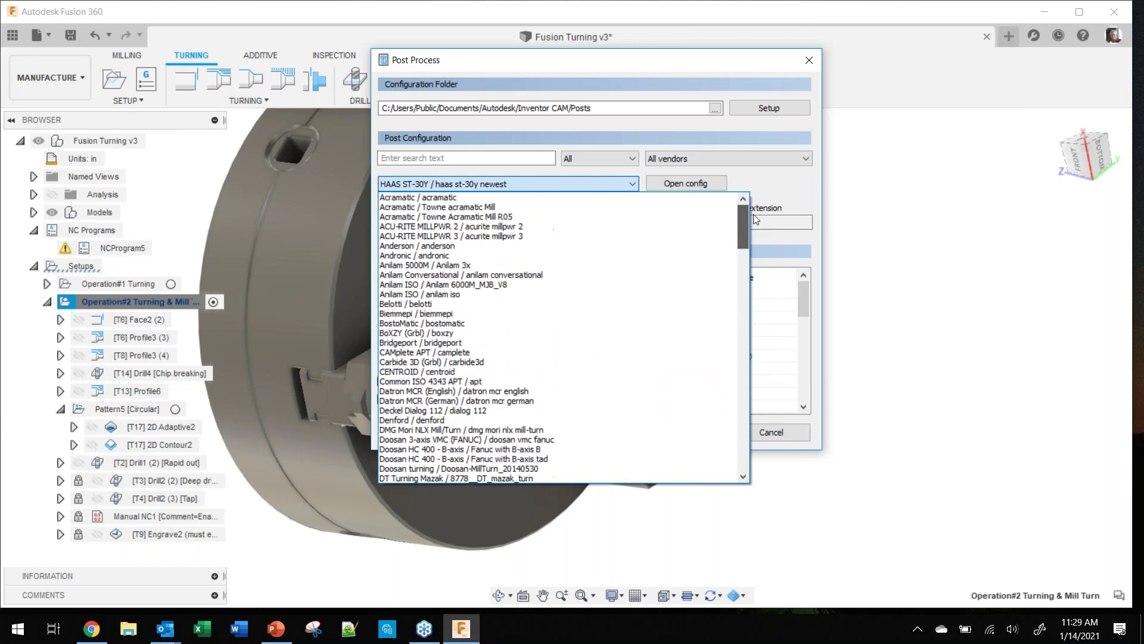
pyautogui.click(797, 179)
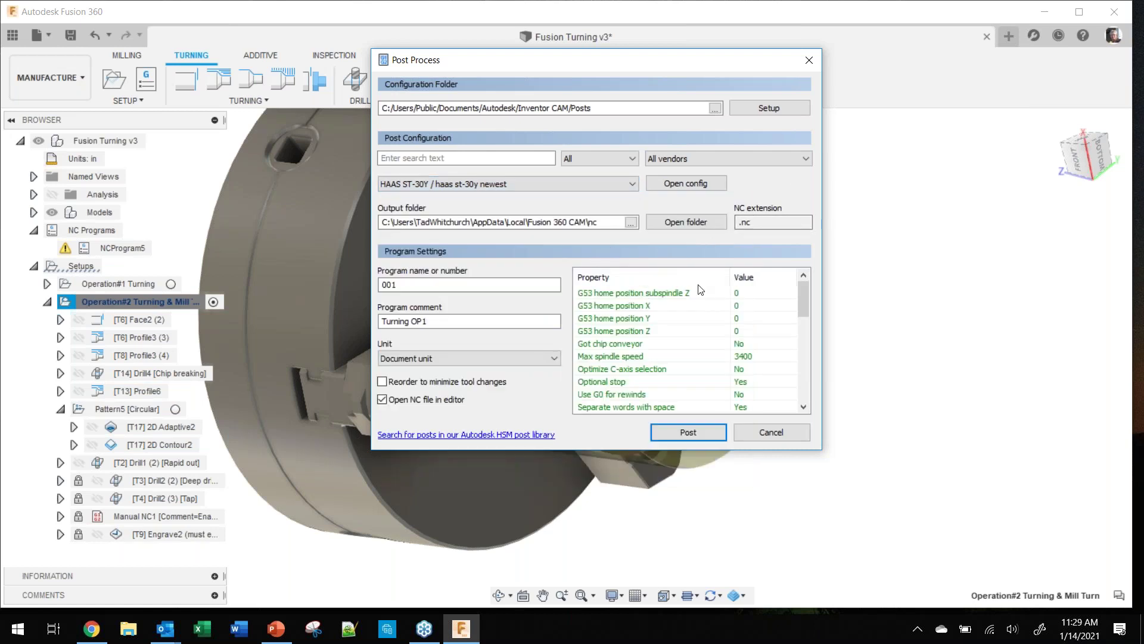
pyautogui.click(773, 432)
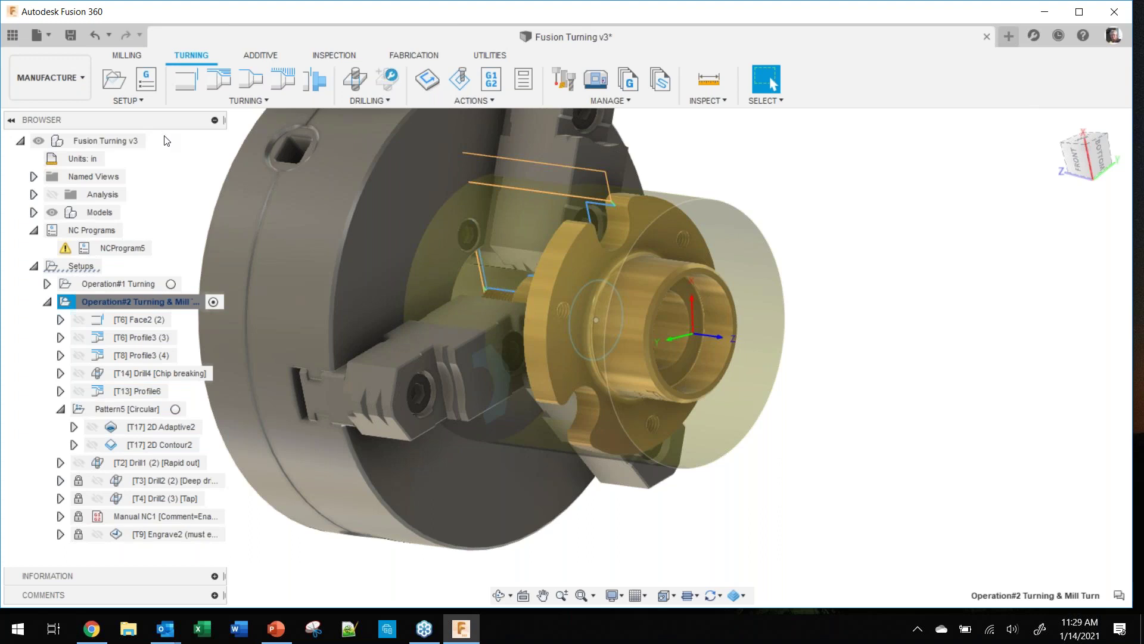
# Step: Create an NC program for Operation#2 and review its post properties, switching Radius arcs off and back on
pyautogui.click(146, 83)
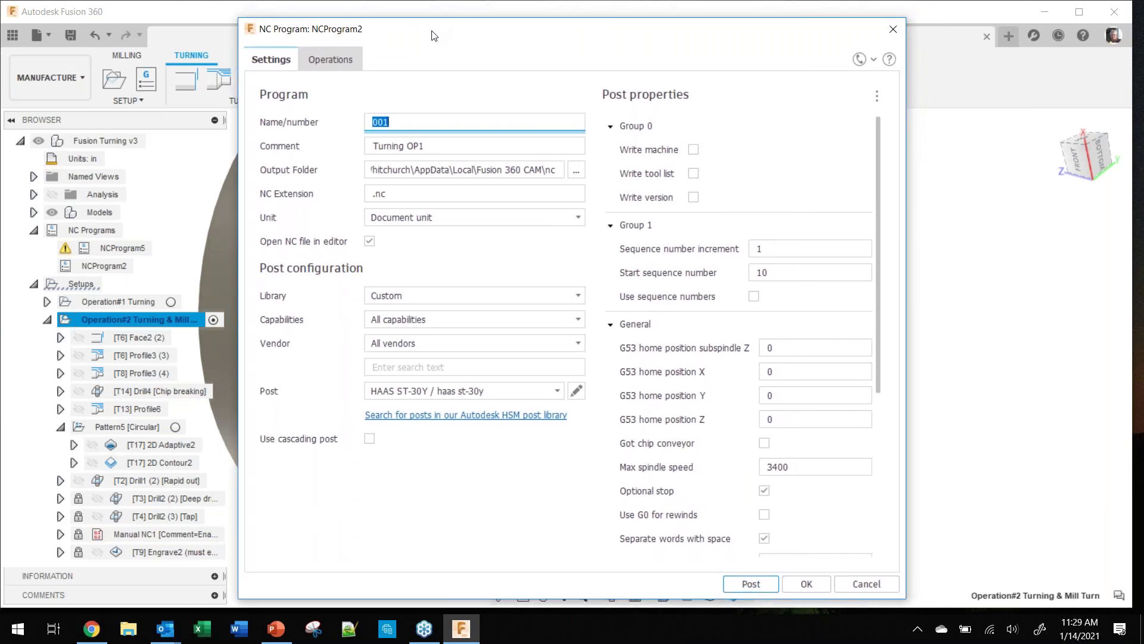
pyautogui.moveTo(434, 36); pyautogui.dragTo(403, 34)
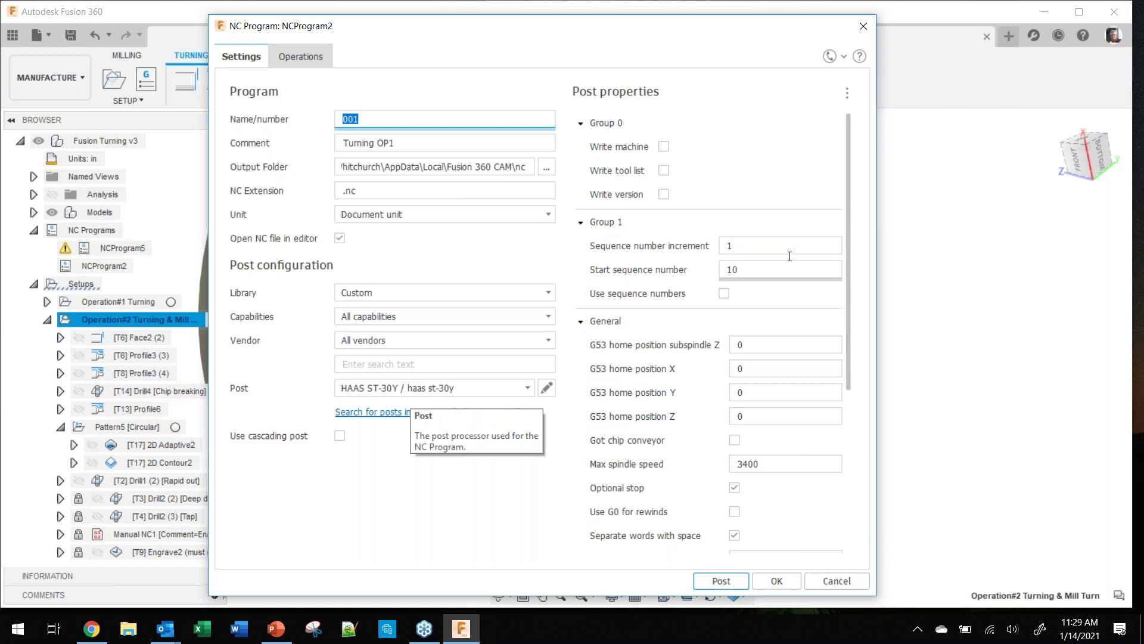
pyautogui.click(850, 195)
pyautogui.moveTo(854, 227); pyautogui.dragTo(863, 432)
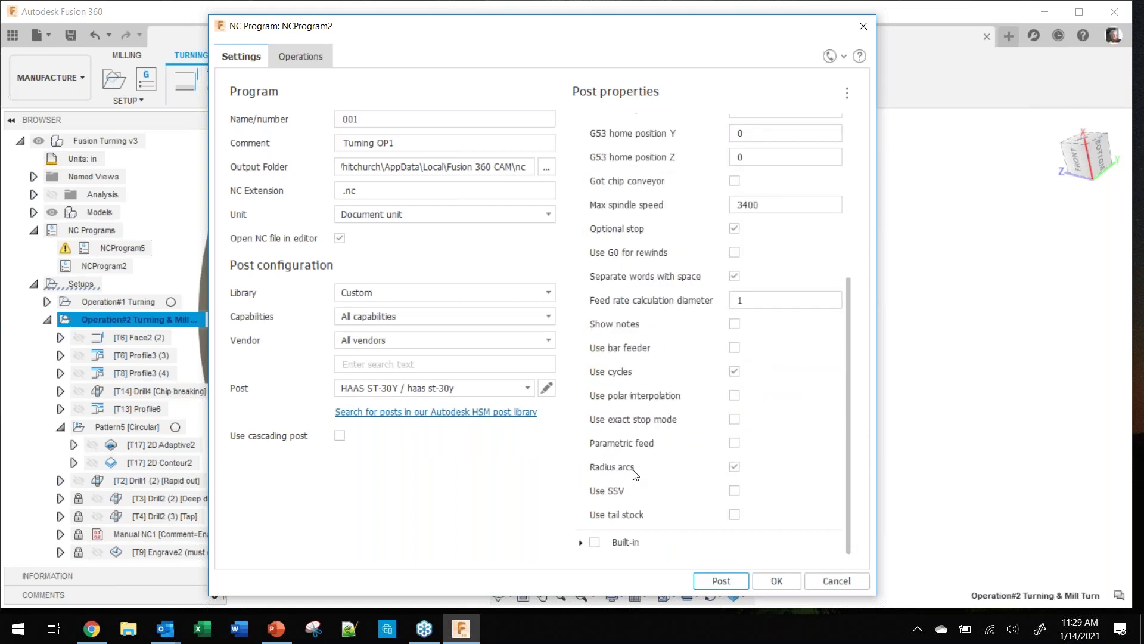
pyautogui.moveTo(734, 478)
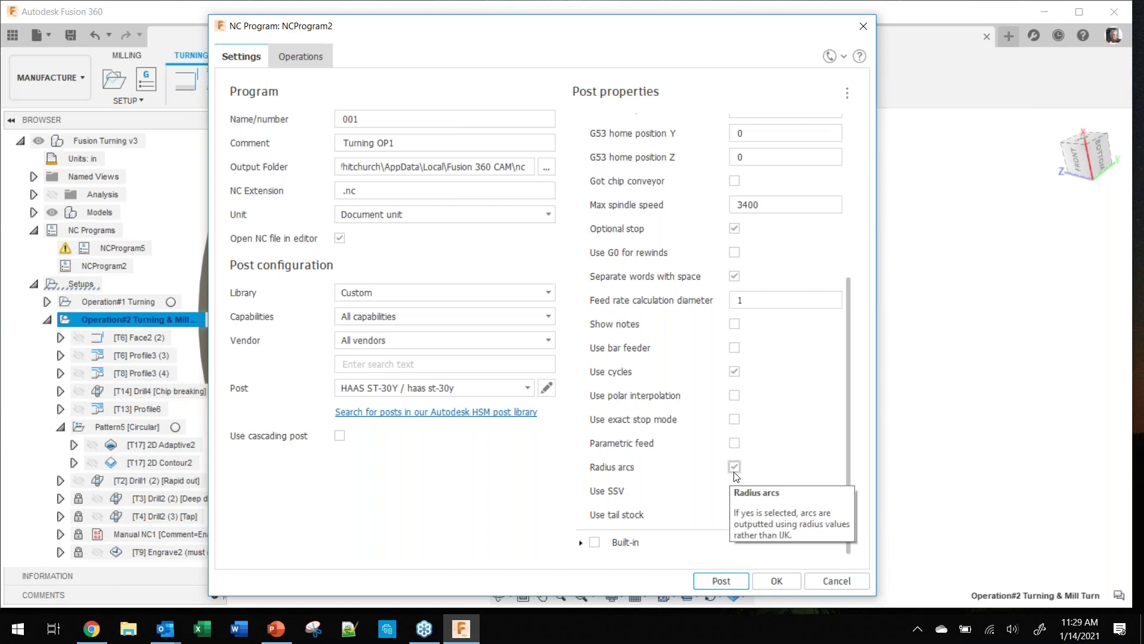
pyautogui.click(735, 468)
pyautogui.moveTo(742, 472)
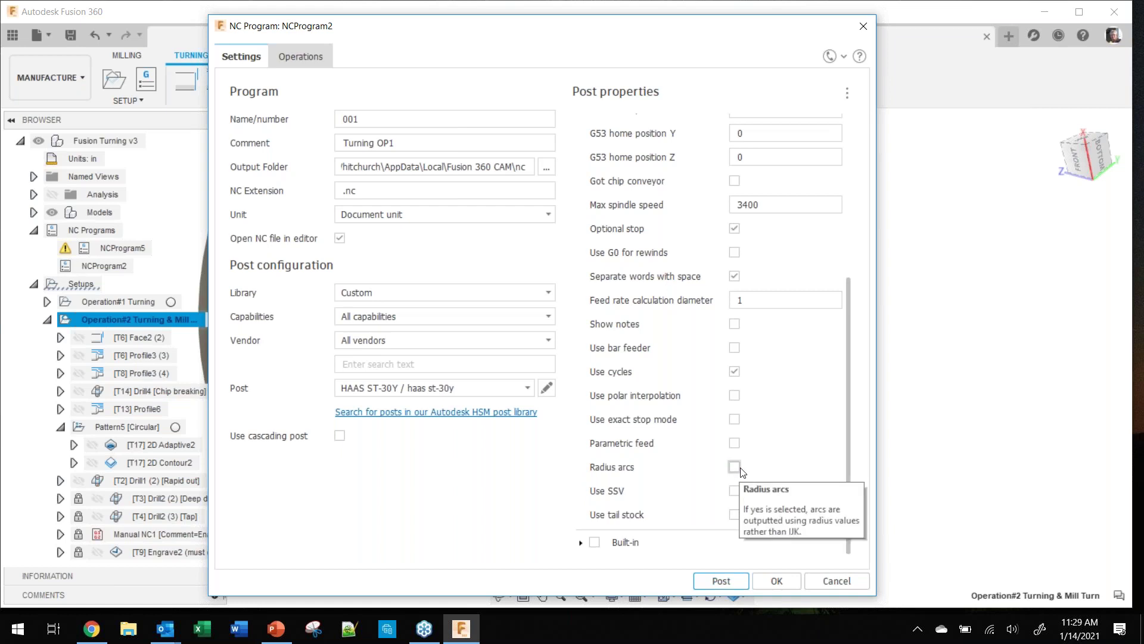
pyautogui.click(737, 470)
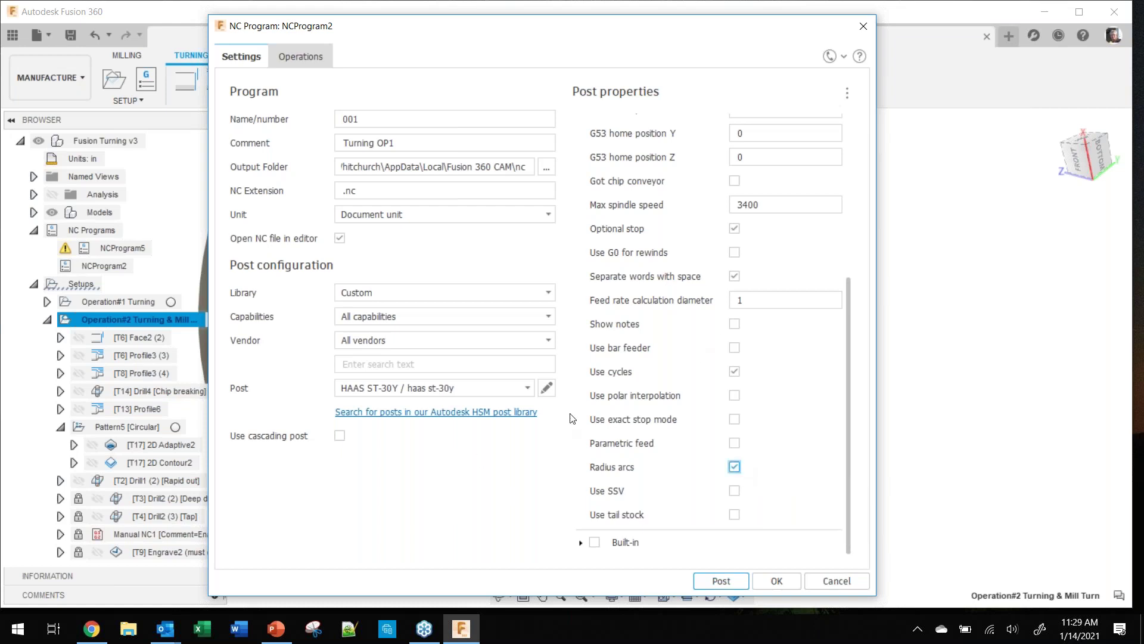
# Step: Exclude Pattern5 from the NC program's operations and post it, overwriting the existing 001.nc file
pyautogui.click(301, 57)
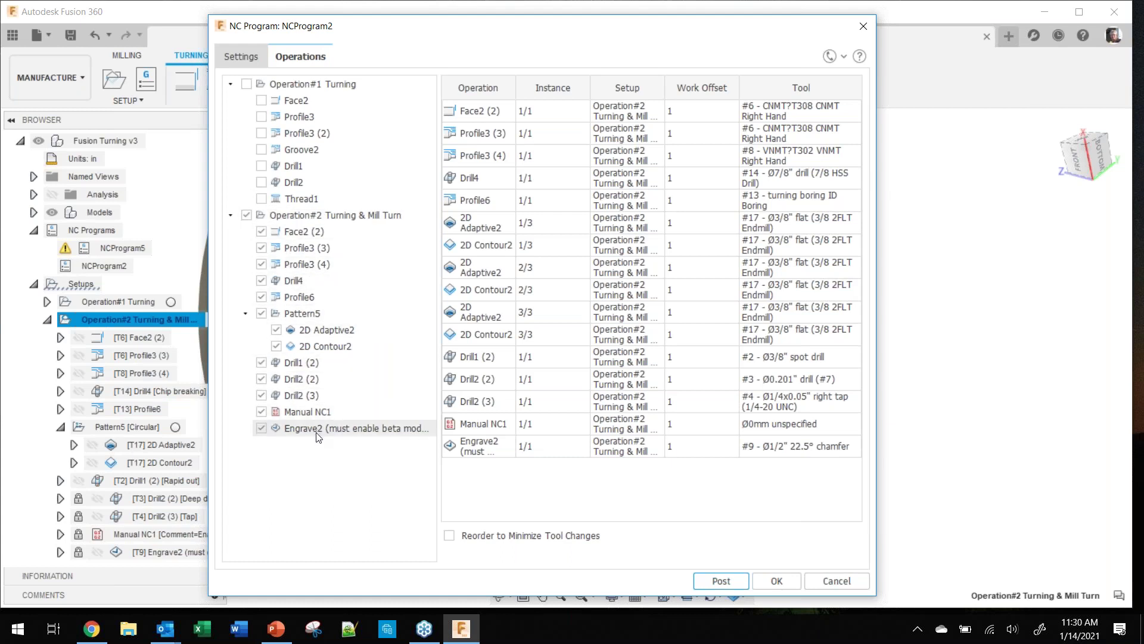
pyautogui.click(261, 313)
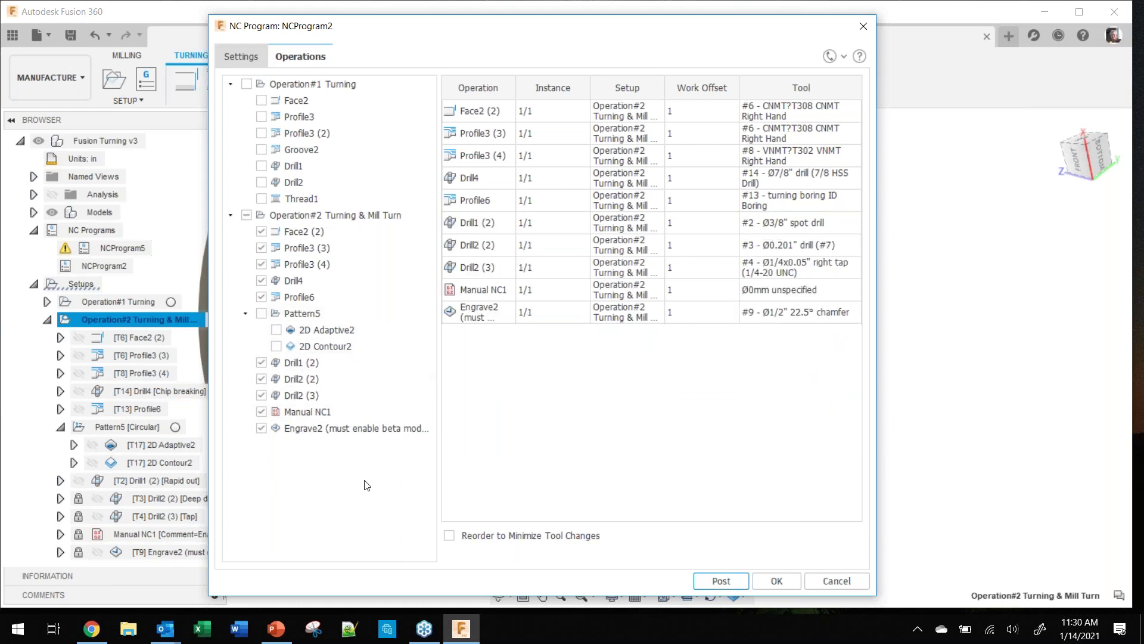
pyautogui.click(721, 580)
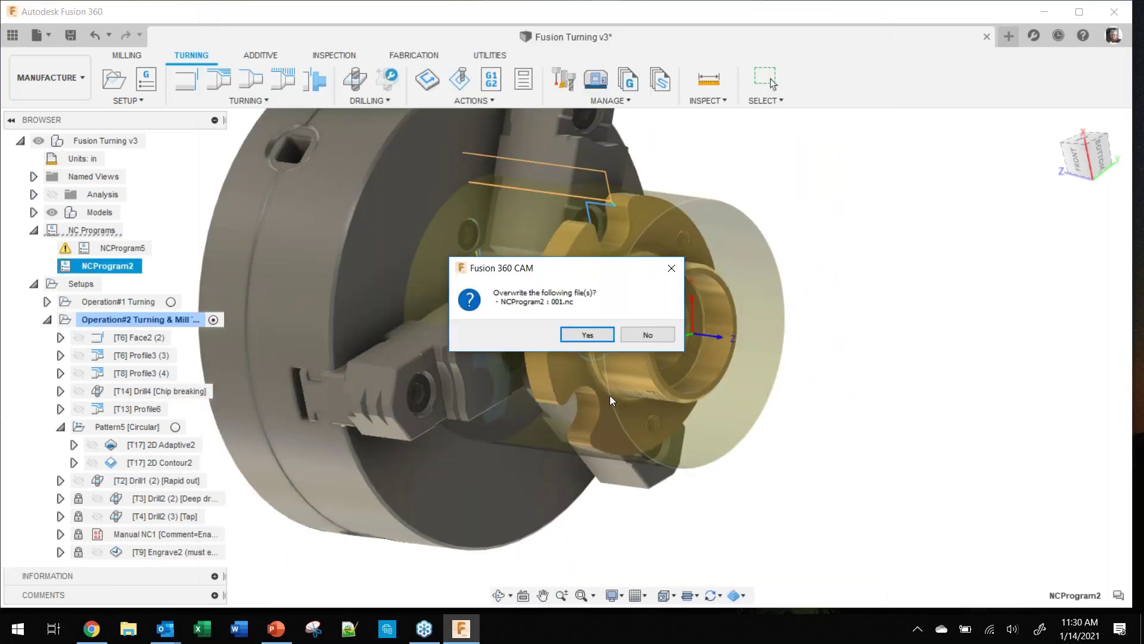
pyautogui.click(587, 336)
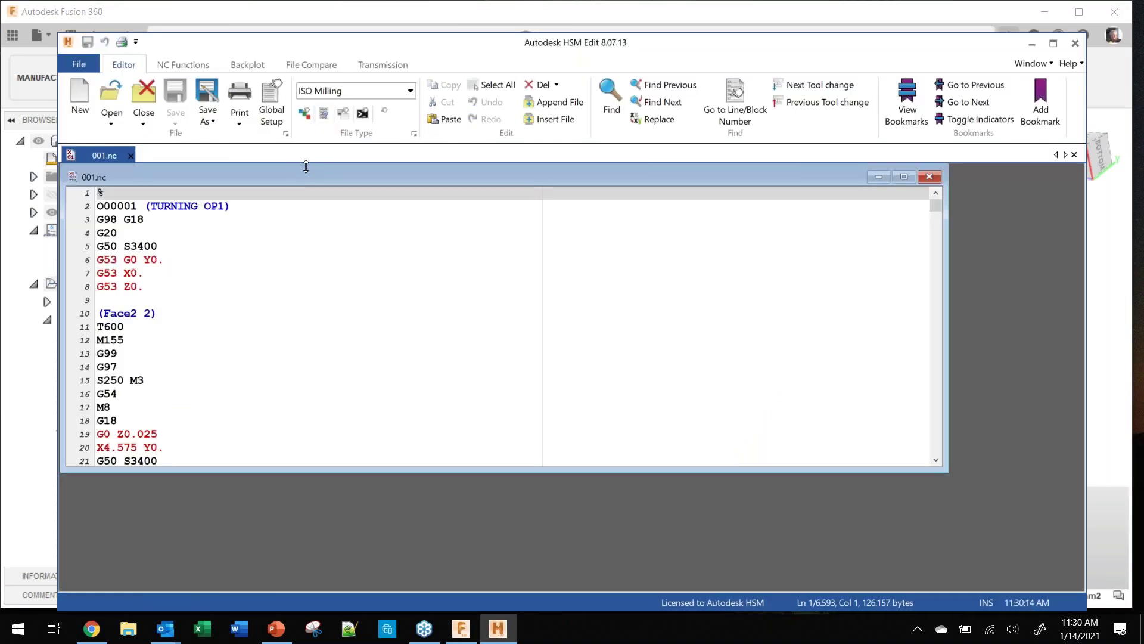
# Step: Resize the HSM Edit window, examine the posted 001.nc code through the Face2 and Profile3 sections, and close the editor
pyautogui.doubleClick(307, 174)
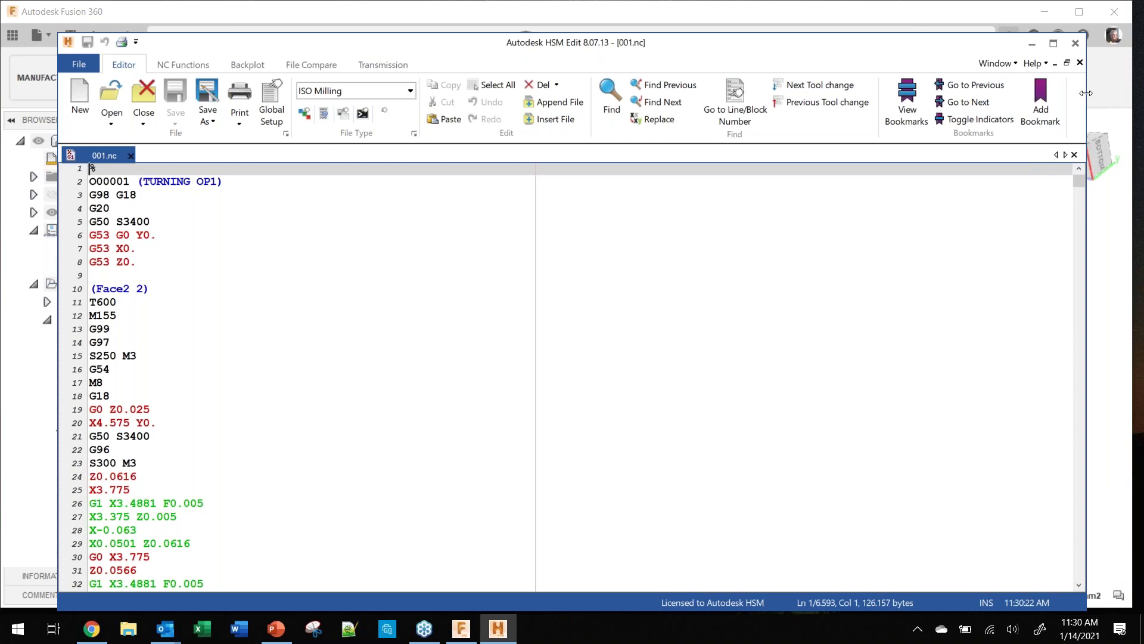
pyautogui.moveTo(1085, 93); pyautogui.dragTo(789, 93)
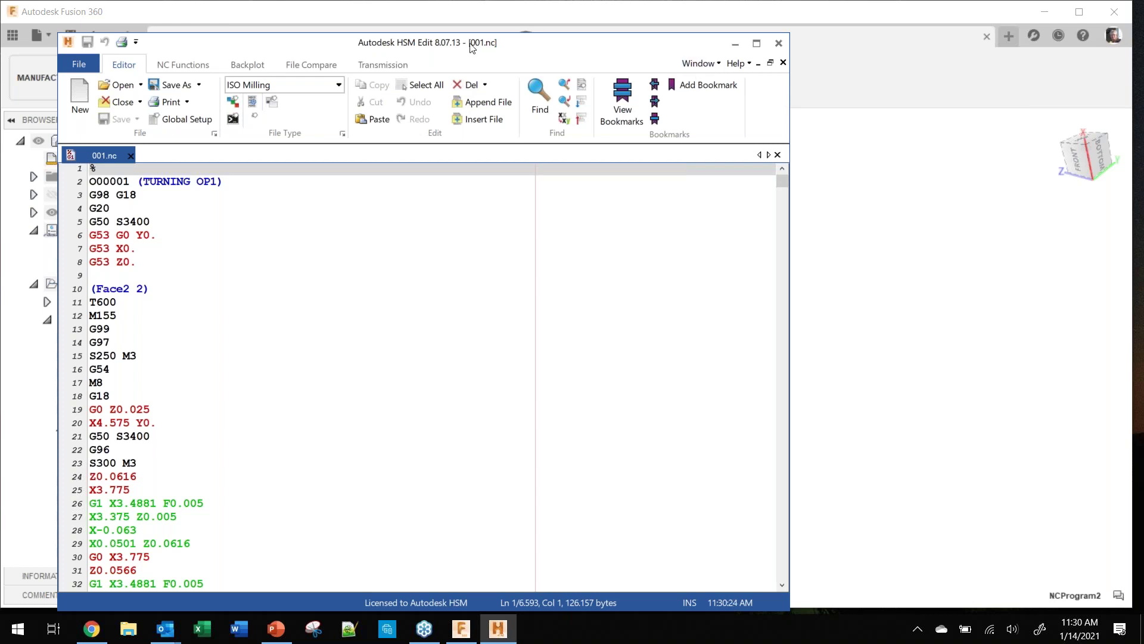
pyautogui.moveTo(471, 47); pyautogui.dragTo(544, 29)
pyautogui.scroll(-20, 384, 291)
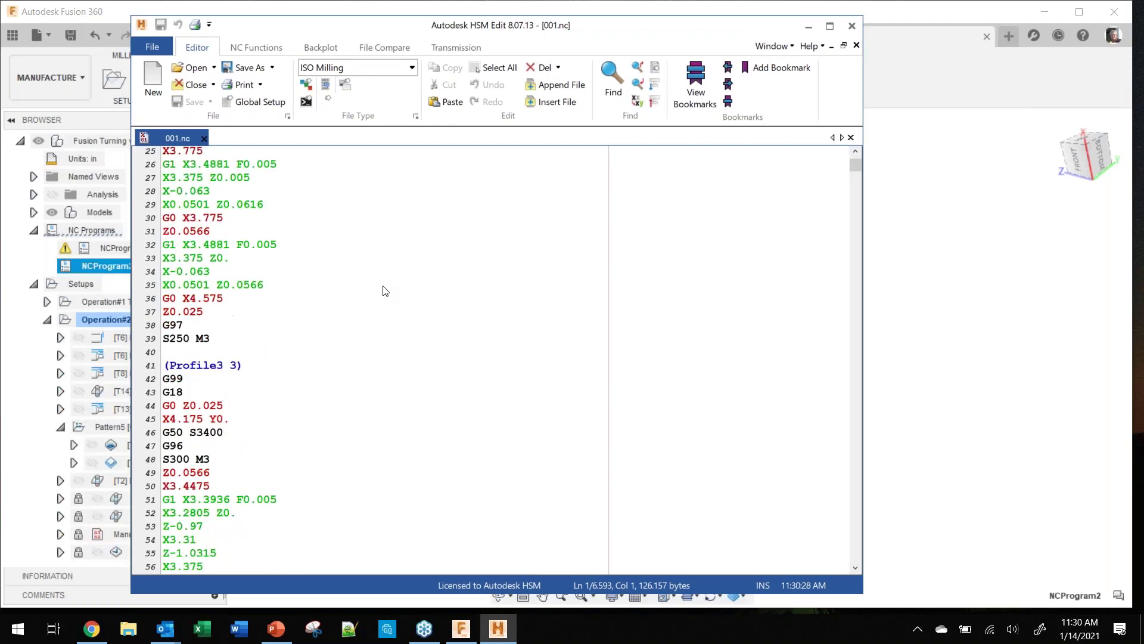
pyautogui.scroll(-20, 385, 291)
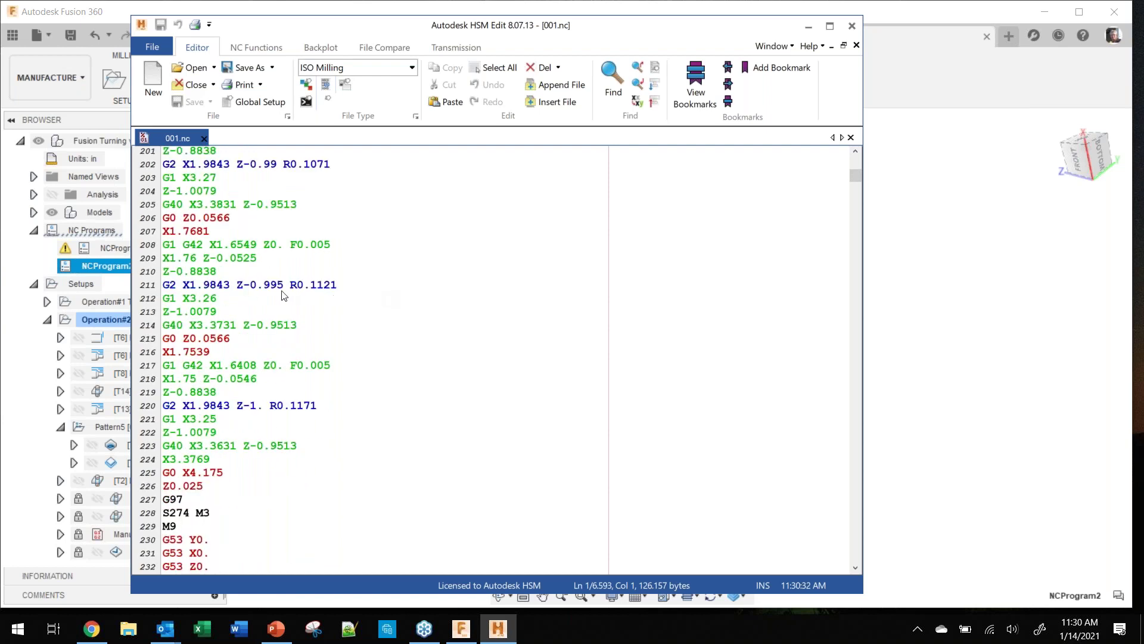
pyautogui.scroll(9, 318, 293)
pyautogui.scroll(3, 318, 292)
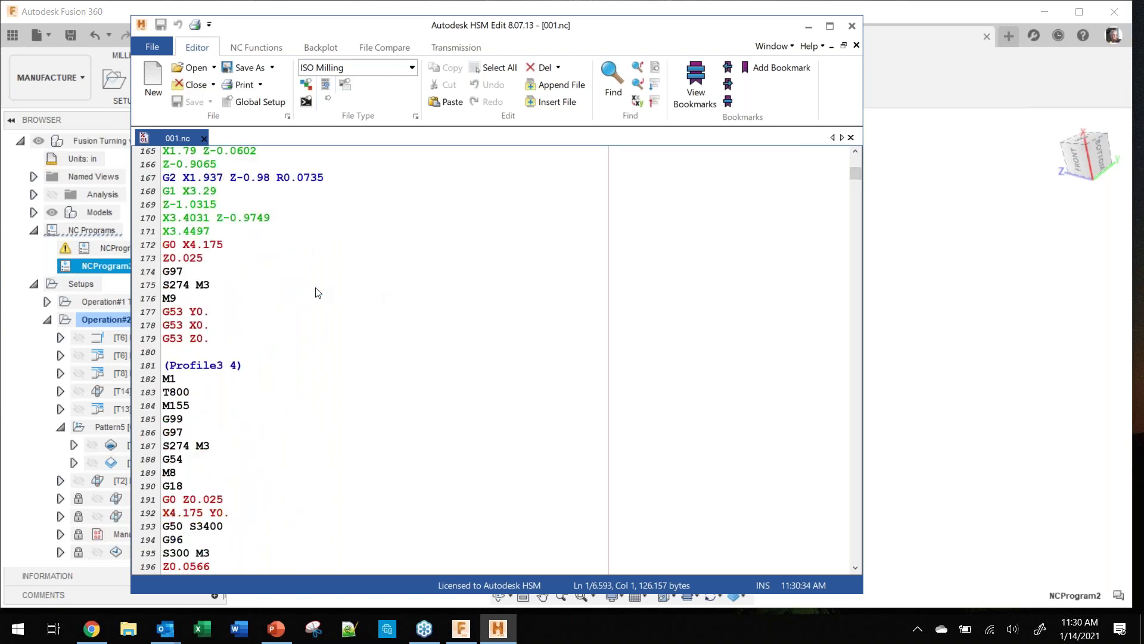
pyautogui.click(852, 26)
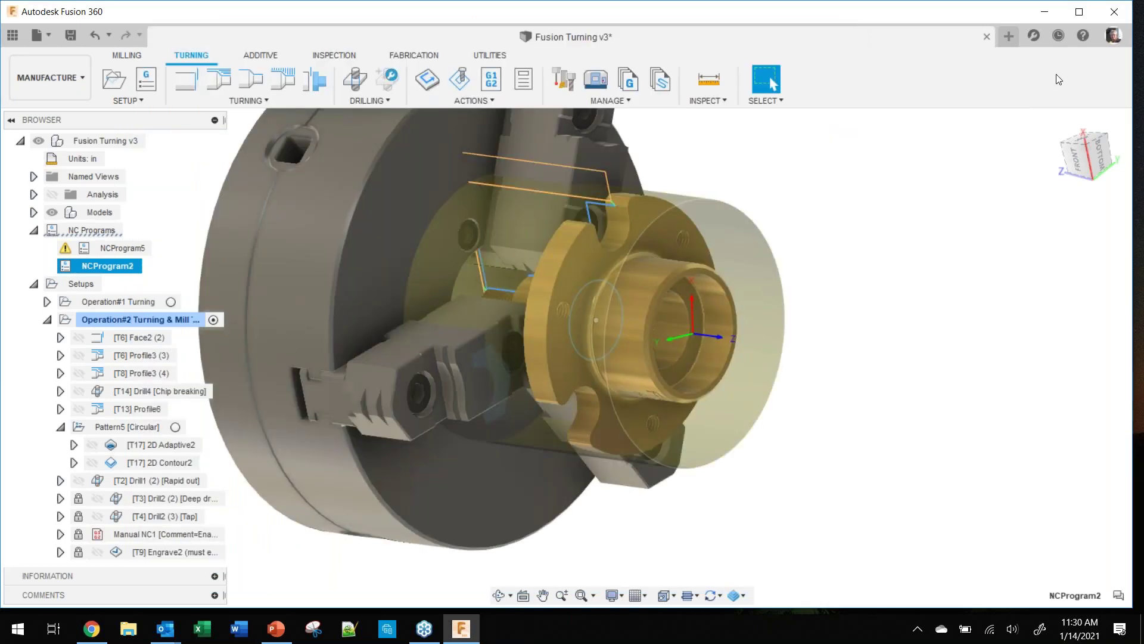
# Step: Review the Manufacture preferences, including the external editor selection, and close the preferences without changes
pyautogui.click(1112, 35)
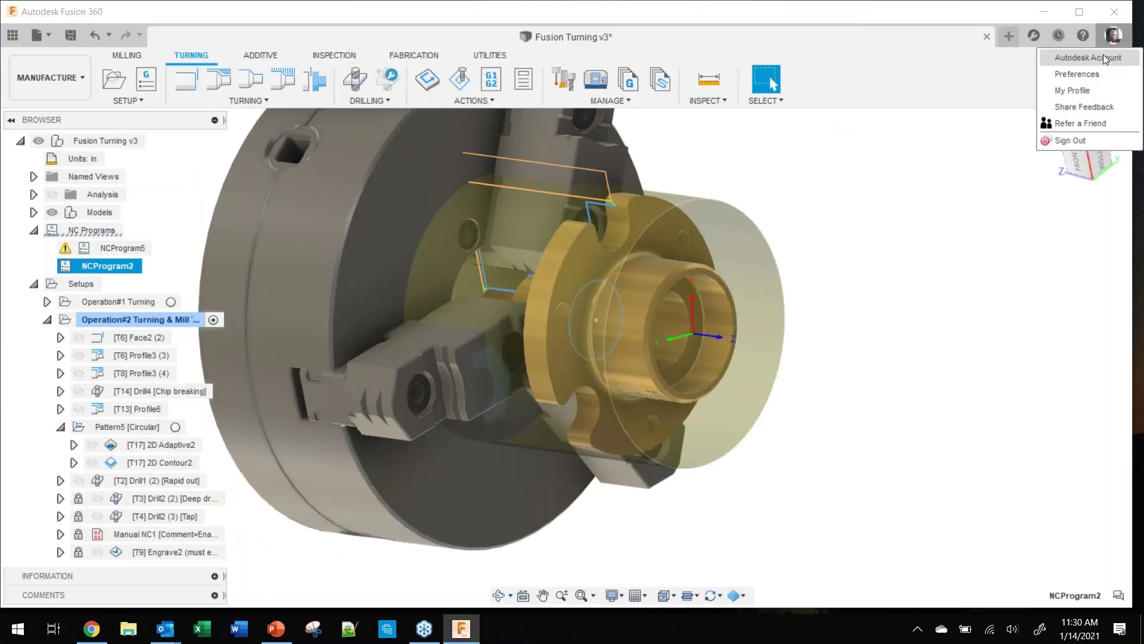
pyautogui.click(1063, 75)
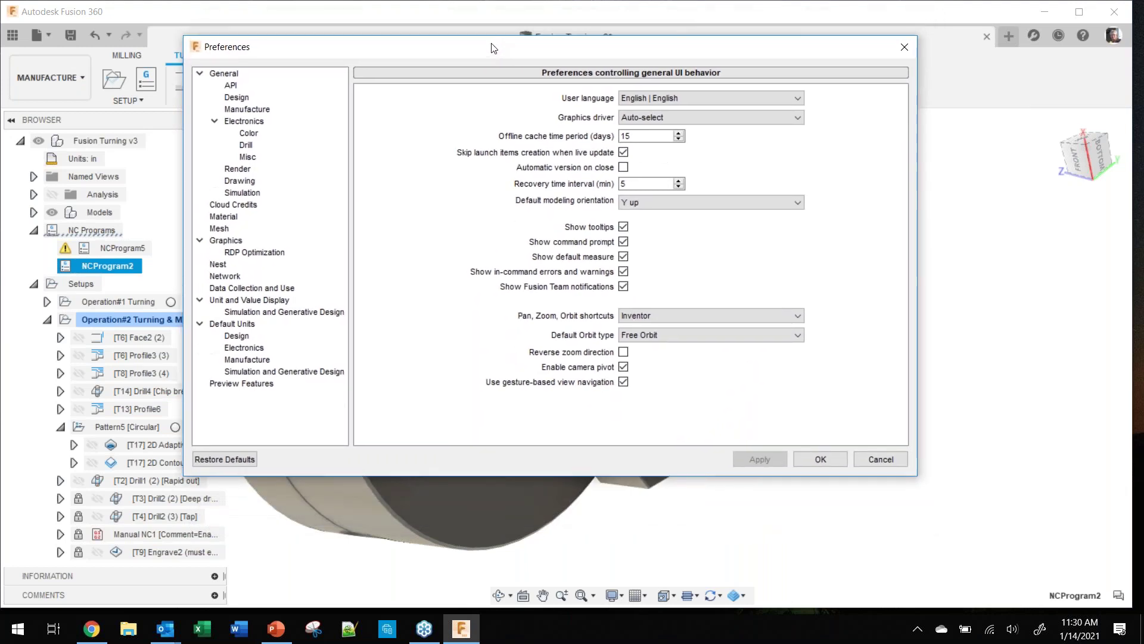
pyautogui.click(280, 110)
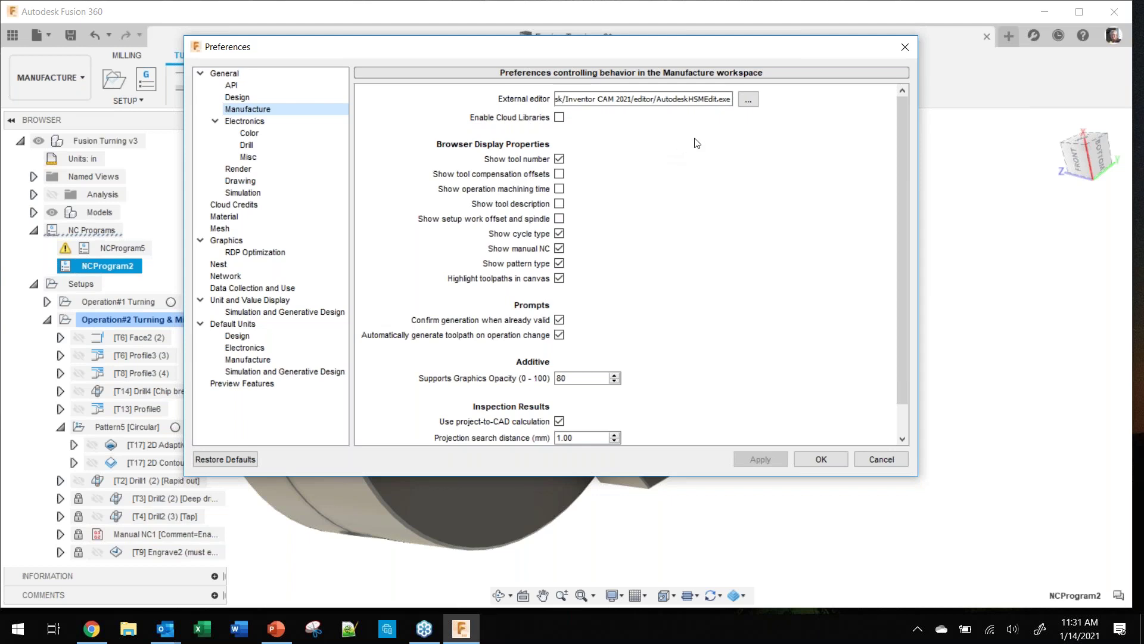
pyautogui.click(748, 99)
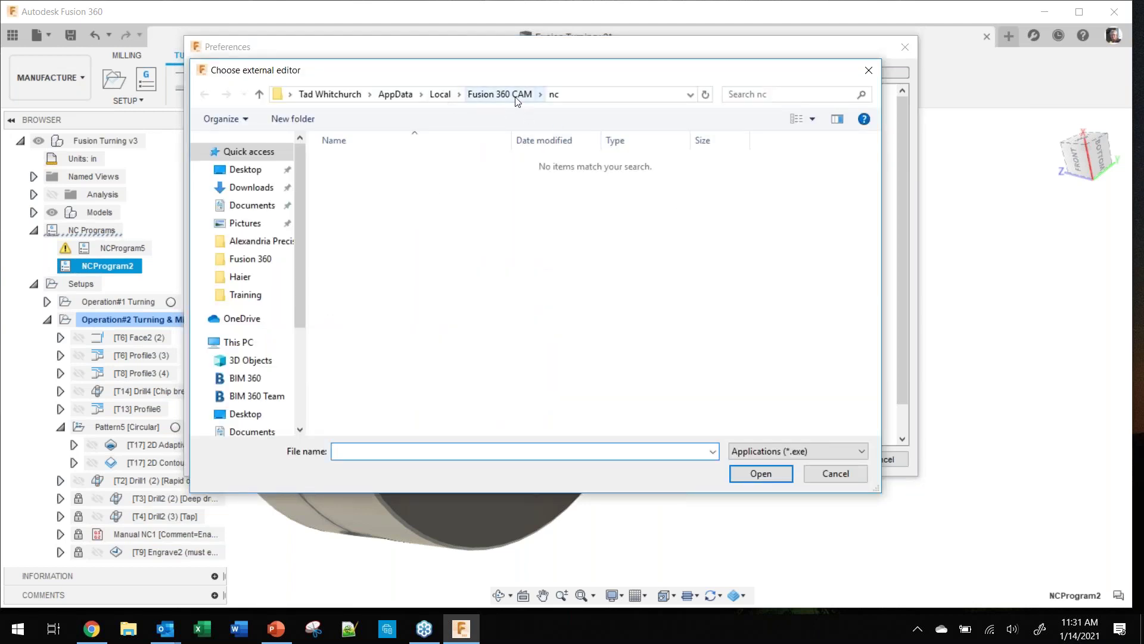
pyautogui.click(851, 473)
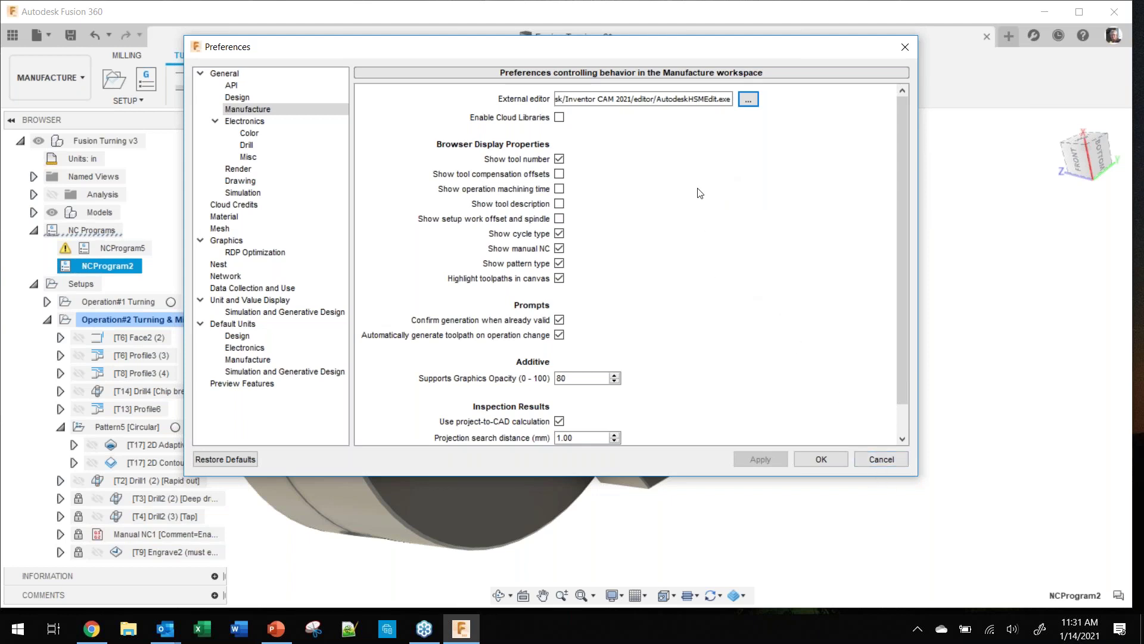
pyautogui.scroll(-2, 571, 217)
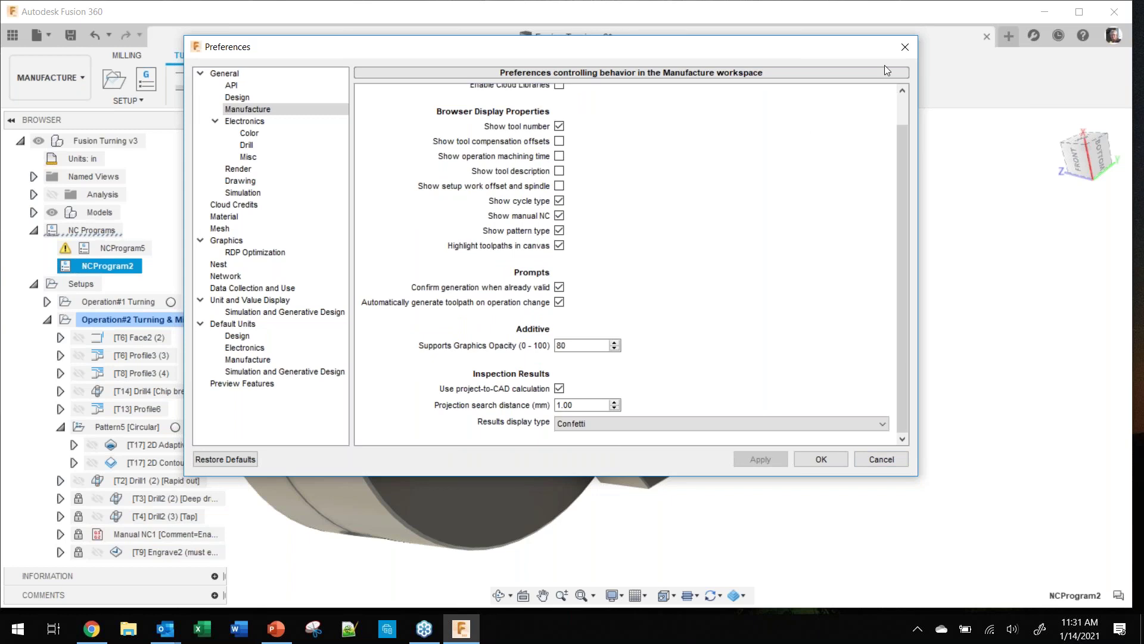
pyautogui.click(910, 44)
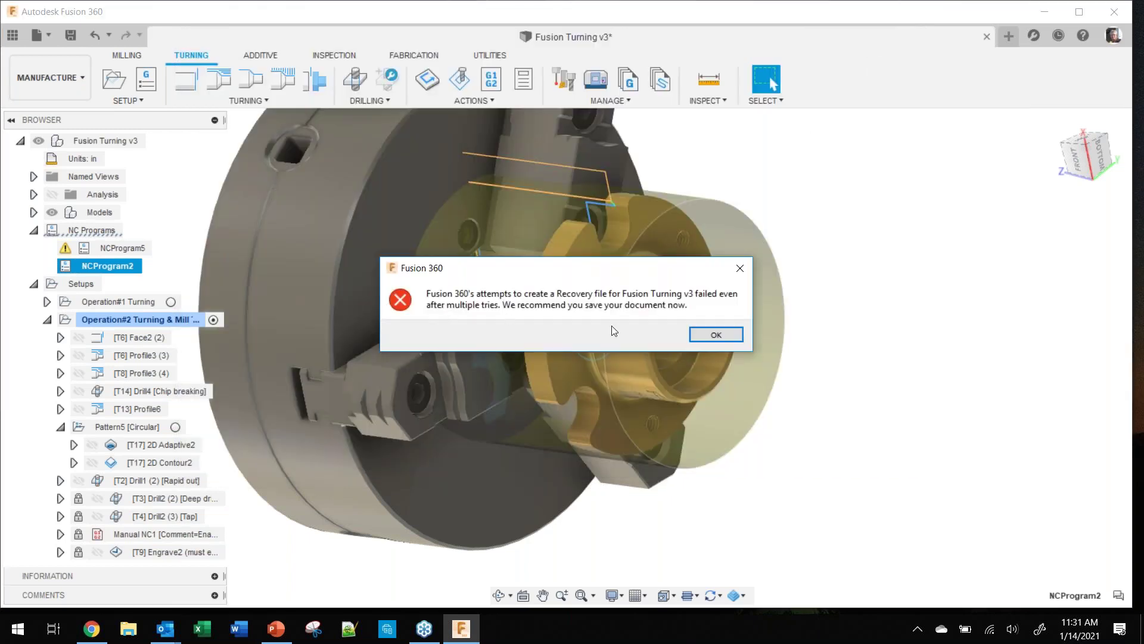
# Step: Dismiss the recovery file message and show the log of NCProgram5 to examine its warning
pyautogui.click(718, 334)
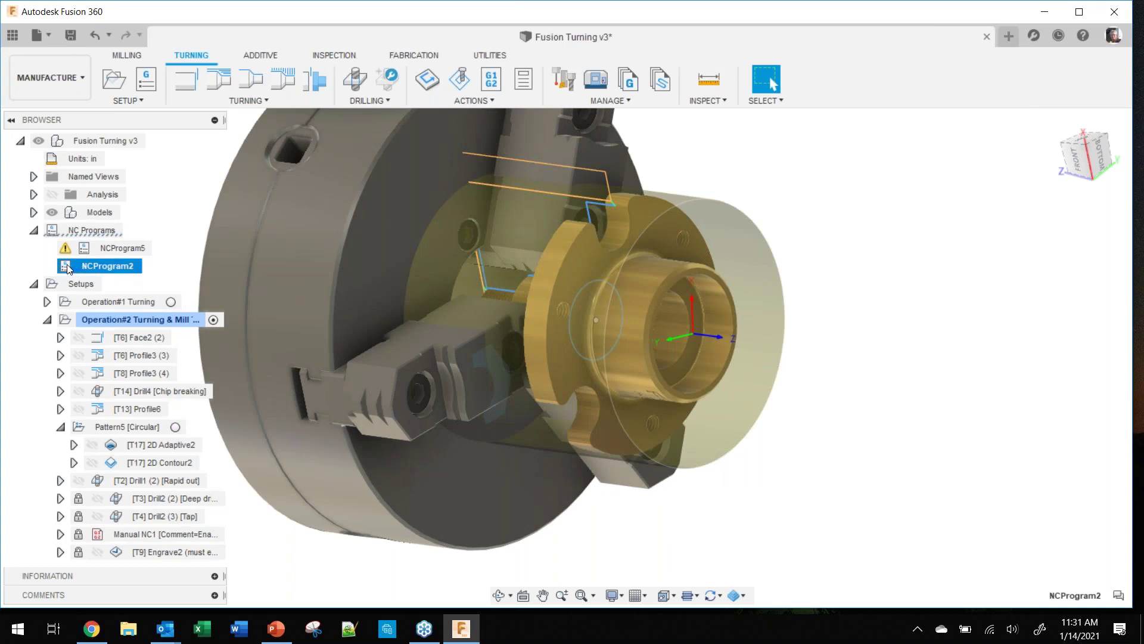
pyautogui.rightClick(115, 248)
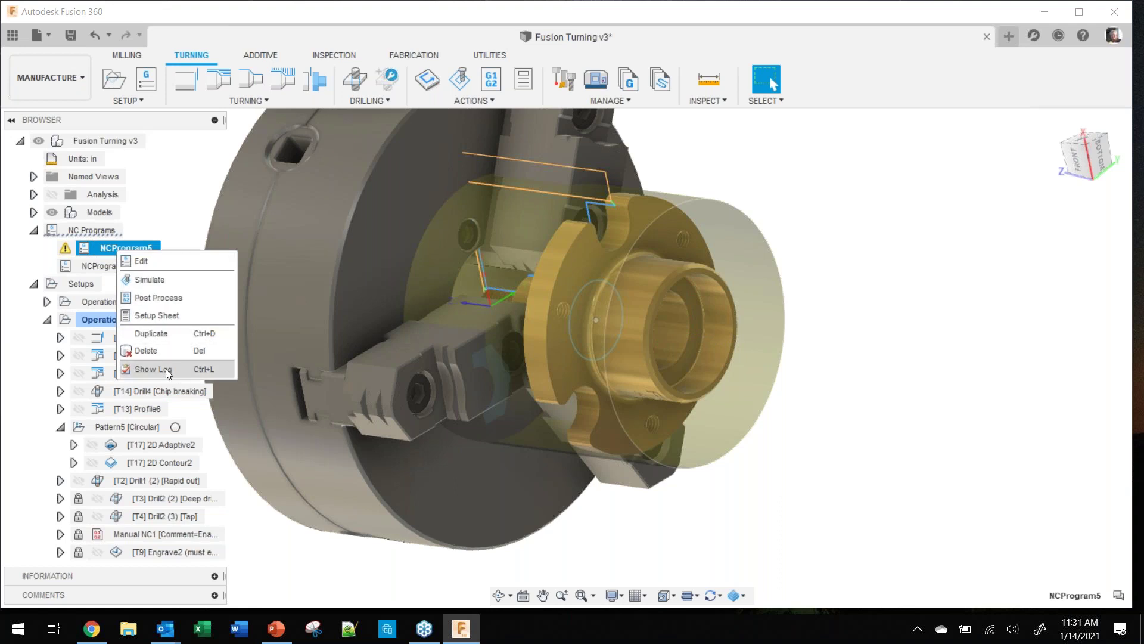
pyautogui.click(168, 372)
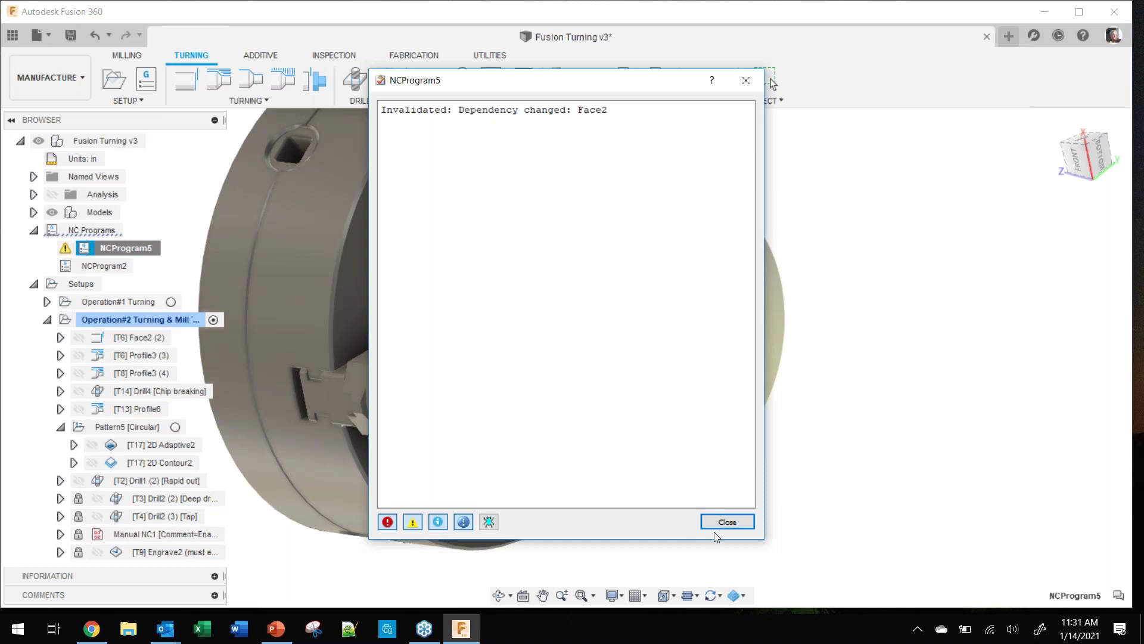
# Step: Close the log, delete NCProgram5, and select the remaining NCProgram2
pyautogui.click(727, 519)
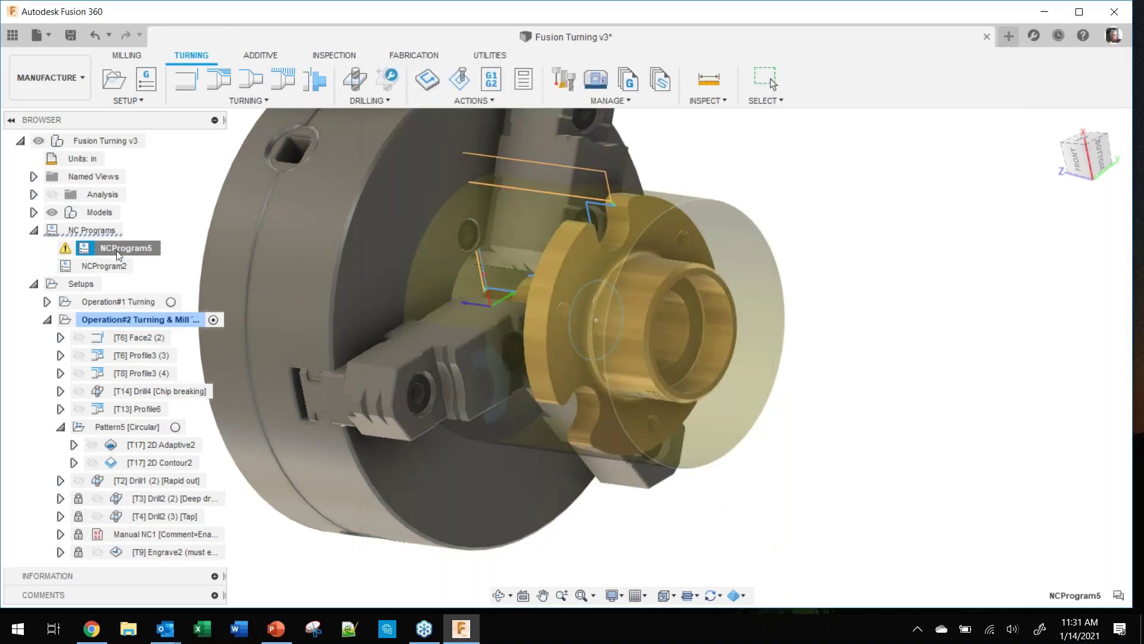
pyautogui.rightClick(124, 256)
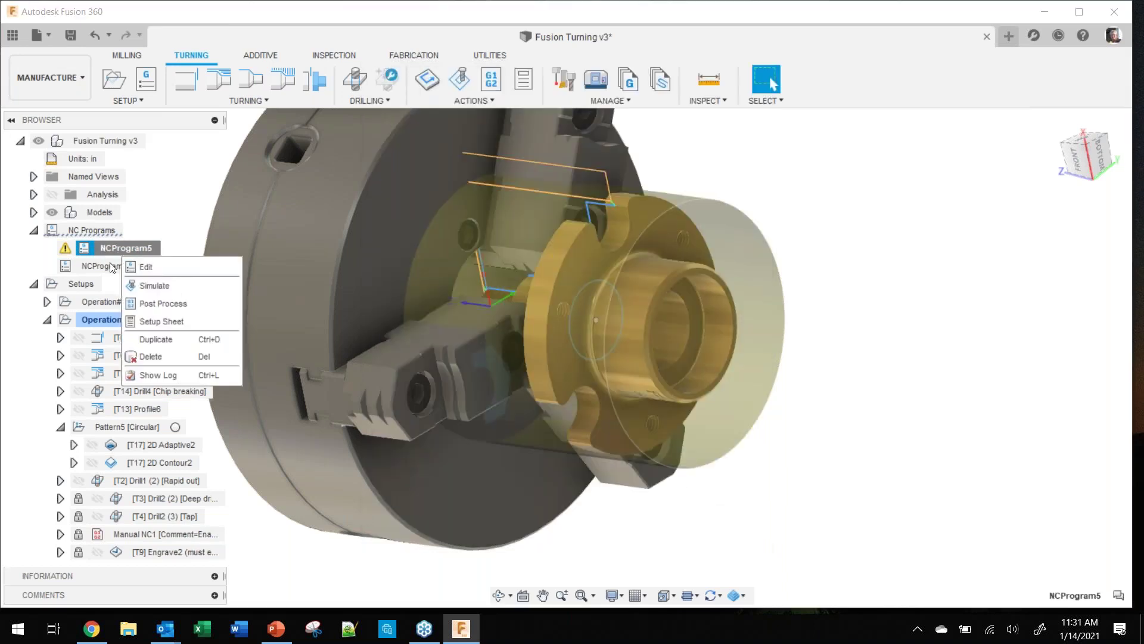
pyautogui.click(158, 354)
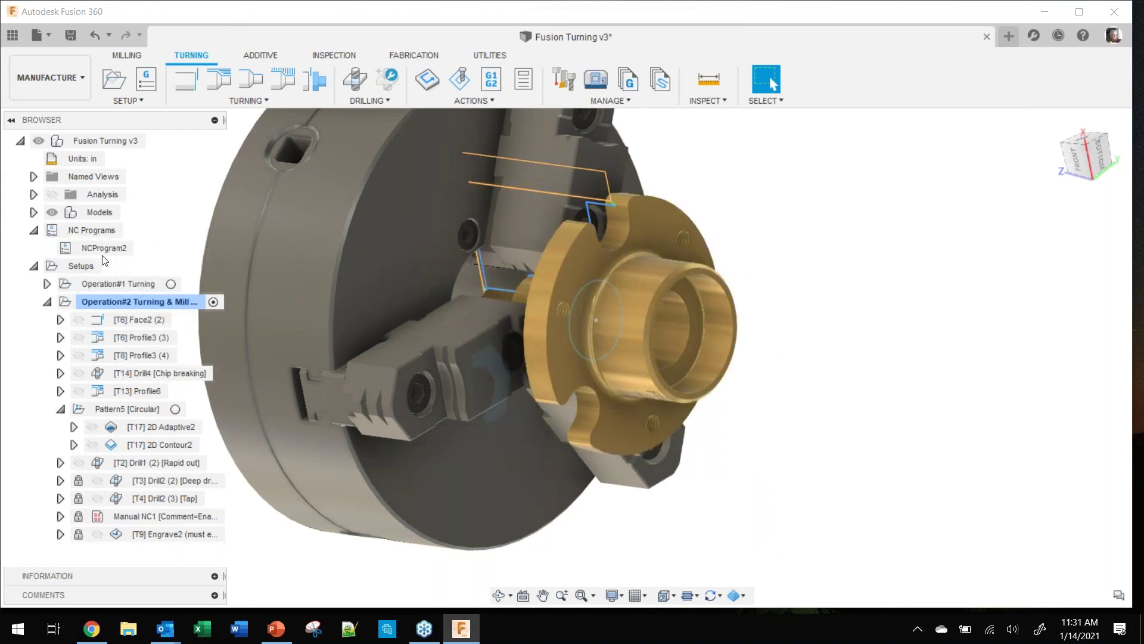
pyautogui.click(107, 248)
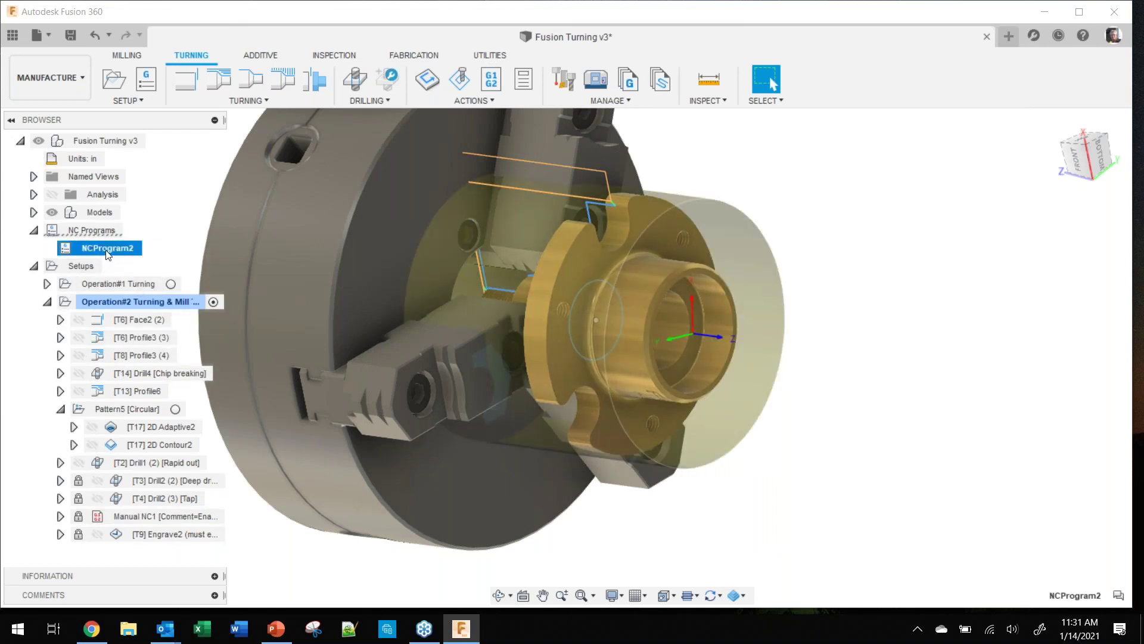
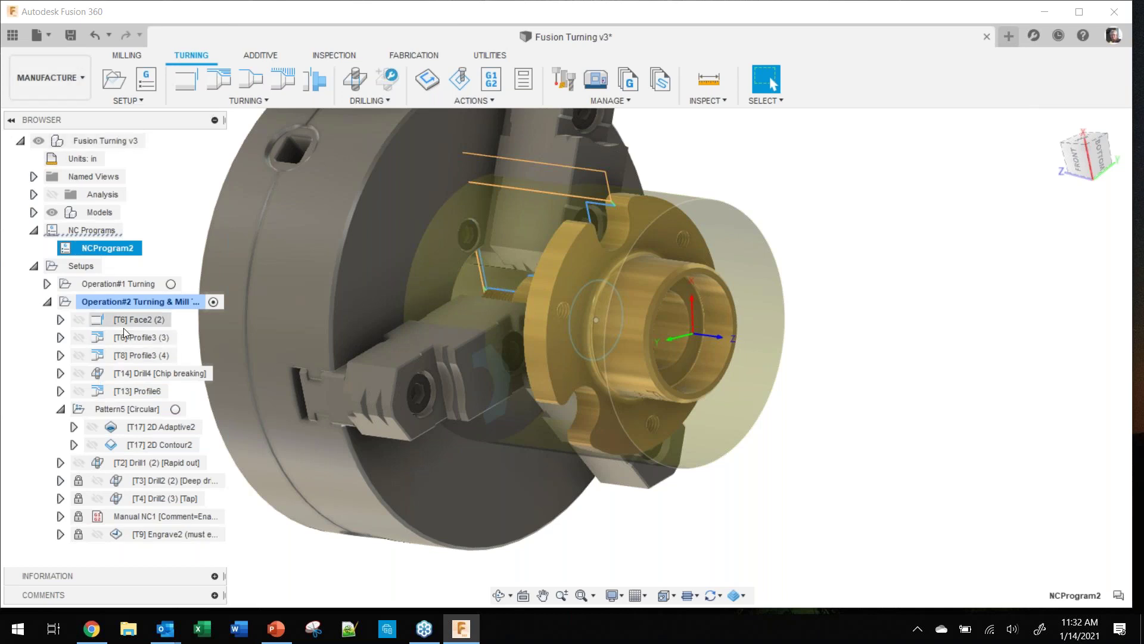
# Step: Collapse the Operation#2 turning and milling setup in the browser
pyautogui.click(97, 303)
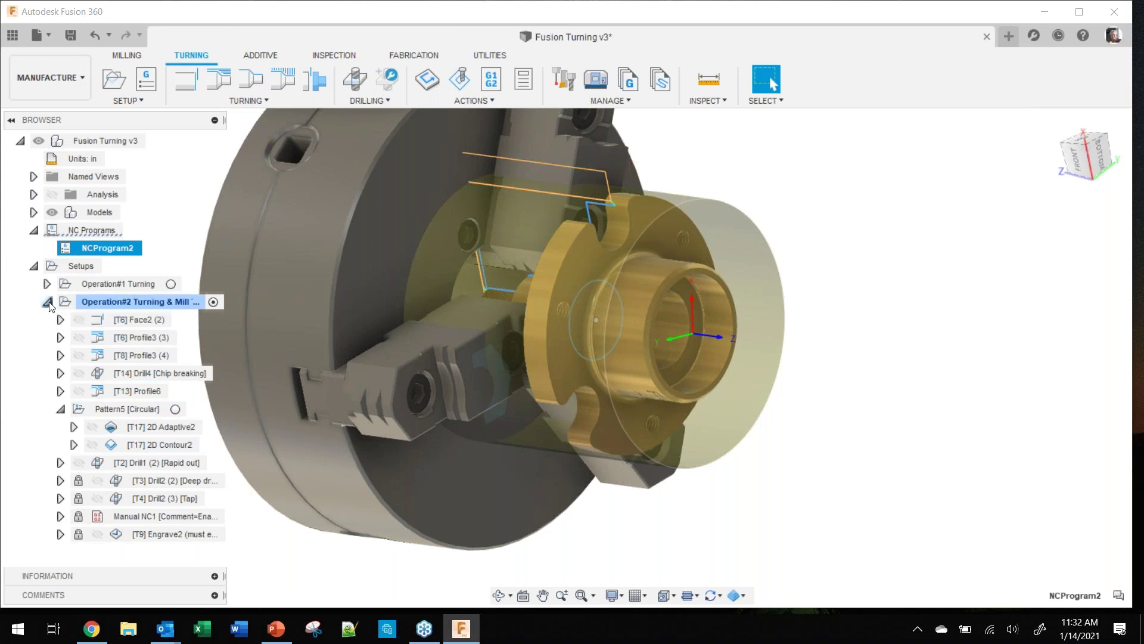
pyautogui.click(49, 303)
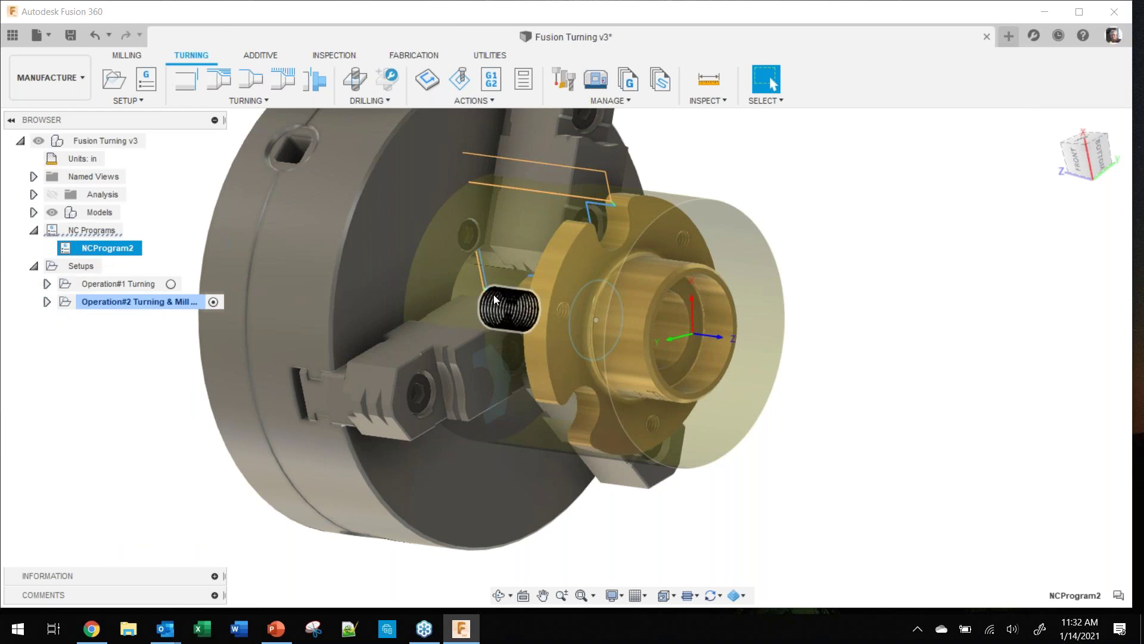
pyautogui.scroll(-2, 484, 284)
pyautogui.moveTo(485, 284); pyautogui.dragTo(542, 333, button='middle')
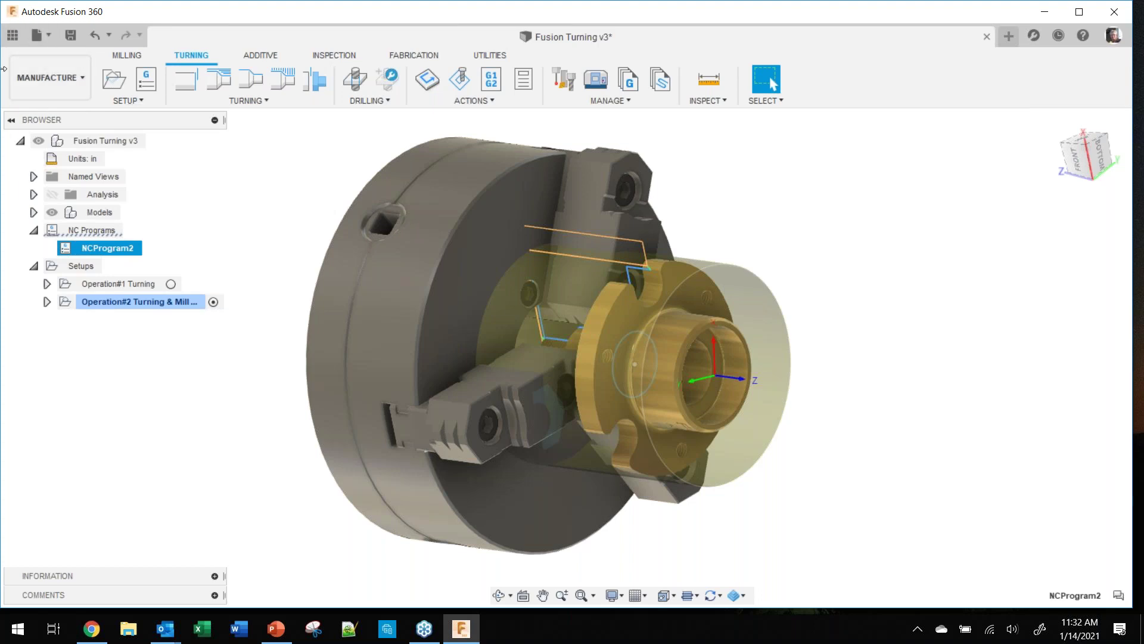
# Step: Create a new project in the data panel, naming it with the data owner's first name followed by "test"
pyautogui.click(9, 40)
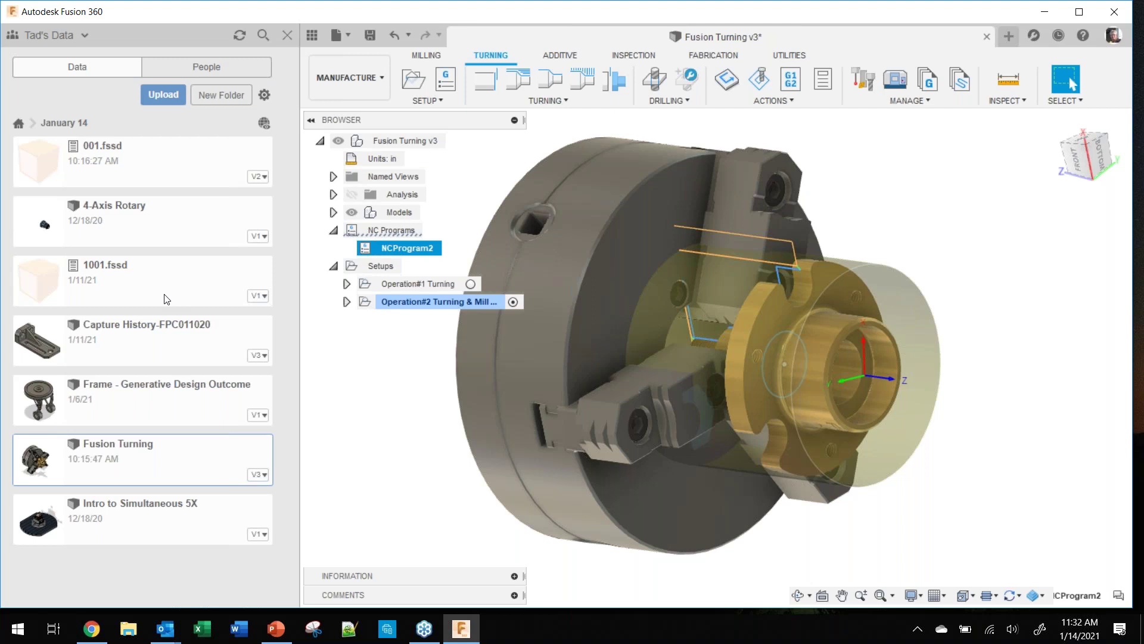
pyautogui.click(19, 123)
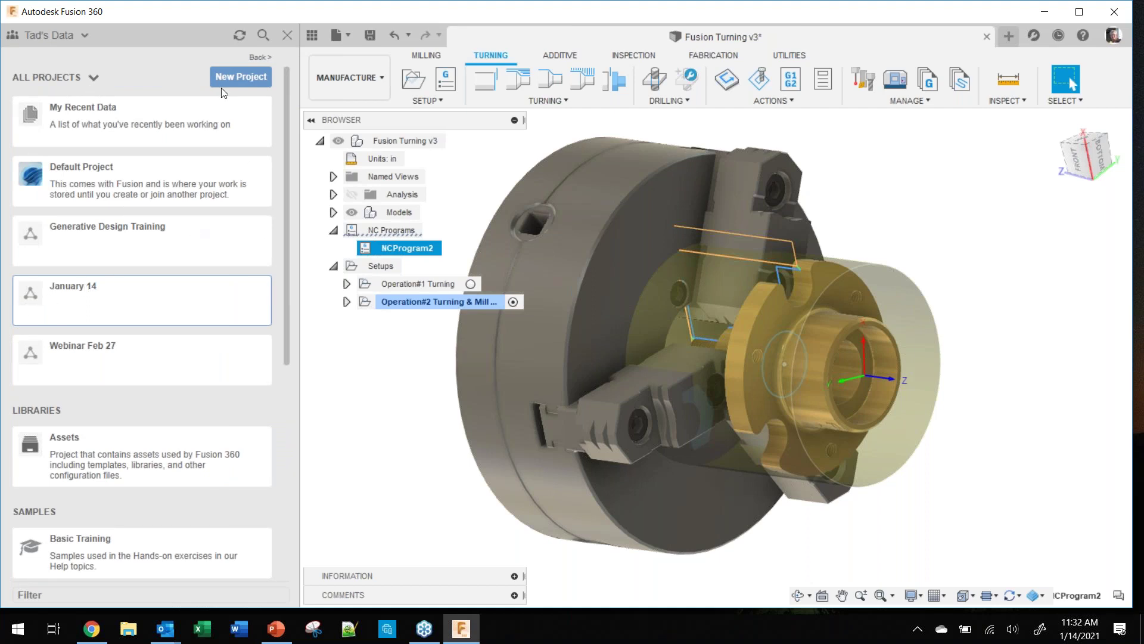
pyautogui.click(241, 77)
pyautogui.write('tad test')
pyautogui.press('Return')
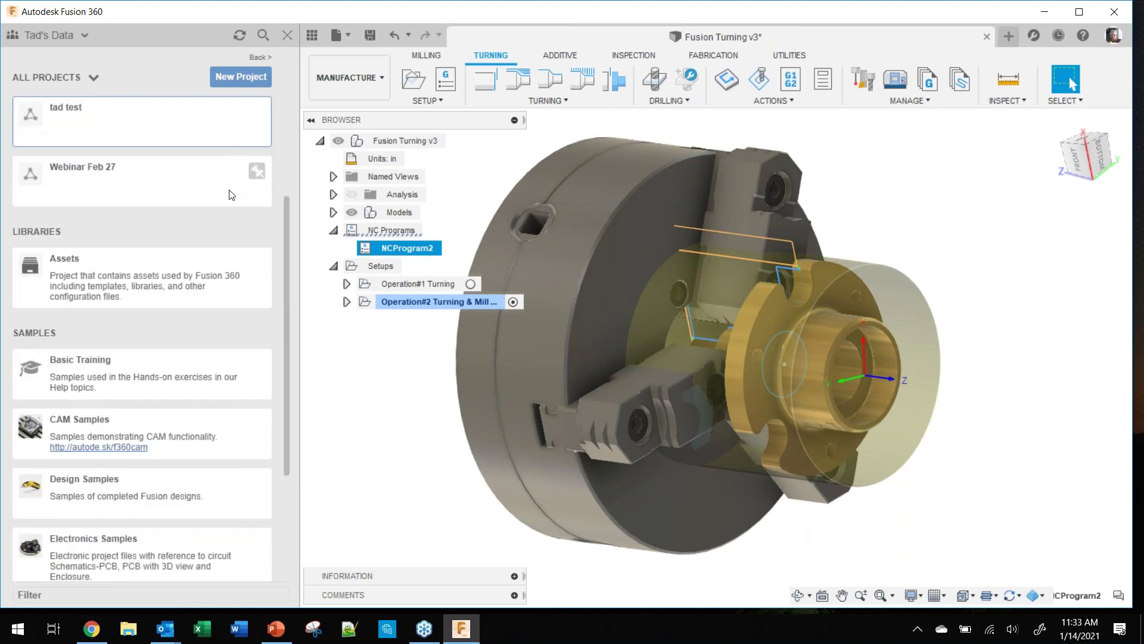
pyautogui.scroll(3, 225, 247)
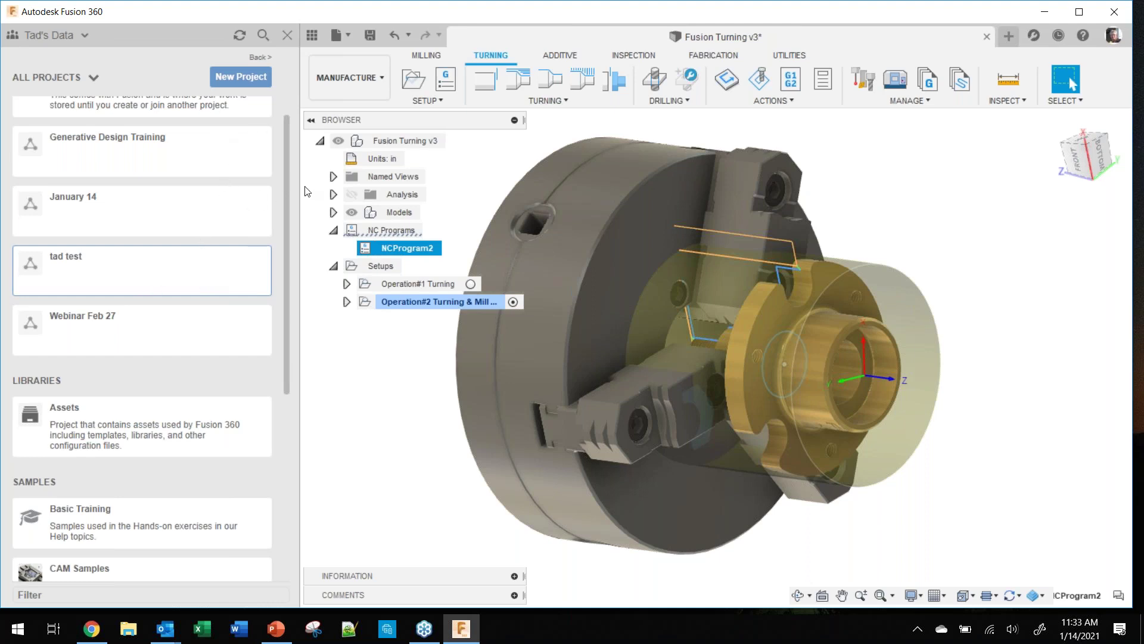
# Step: Start saving a copy of Fusion Turning with the new test project as its location, and cancel without saving
pyautogui.click(922, 170)
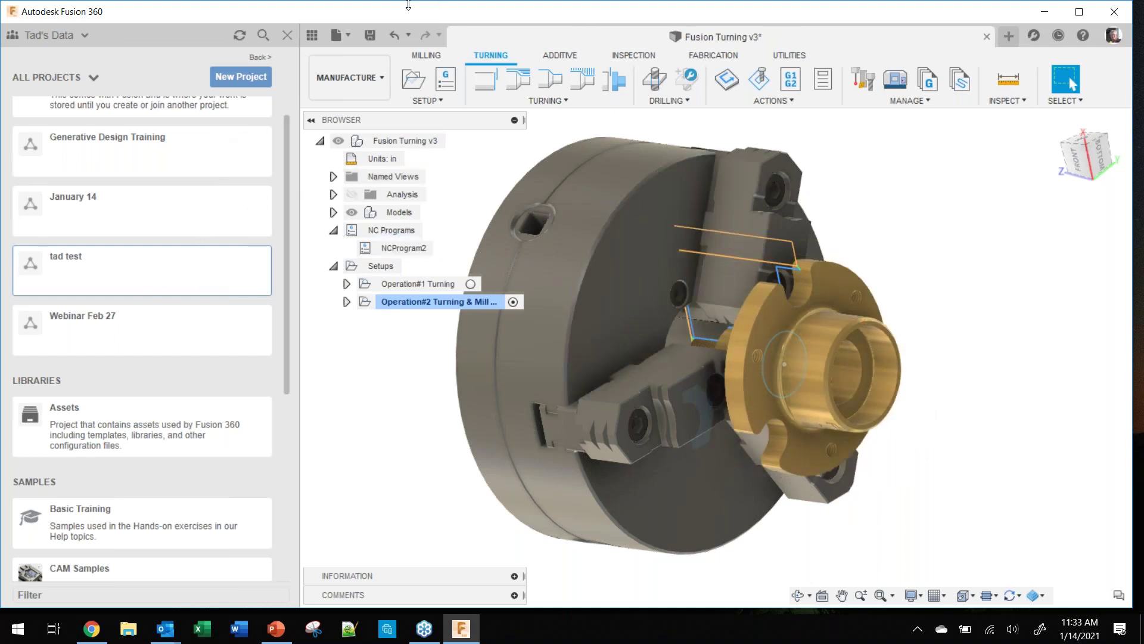
pyautogui.click(350, 34)
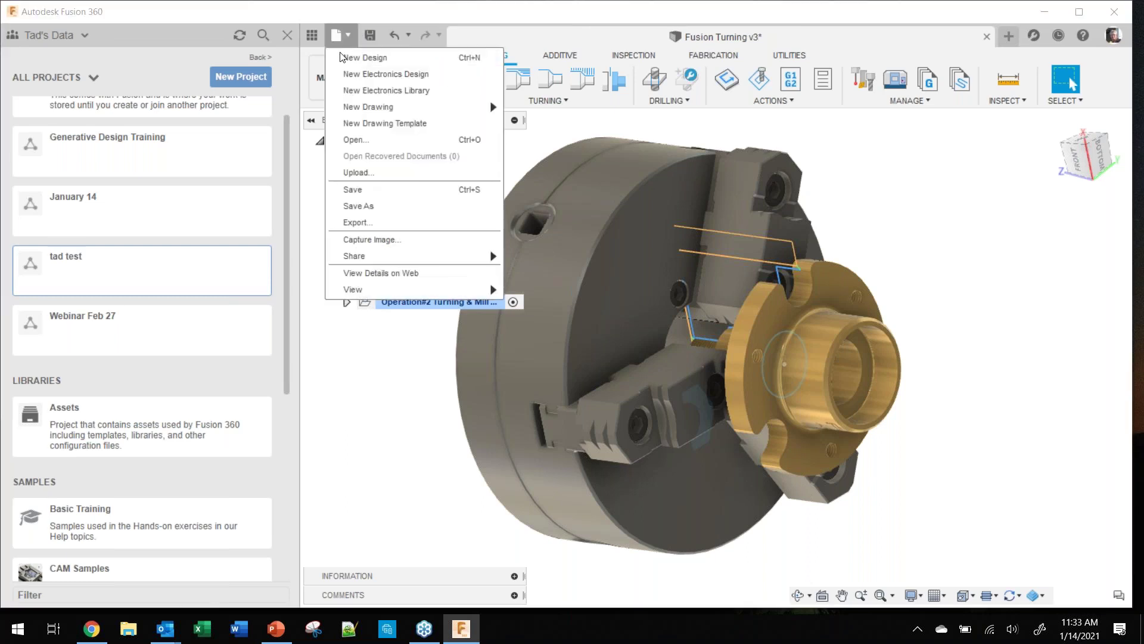
pyautogui.click(368, 207)
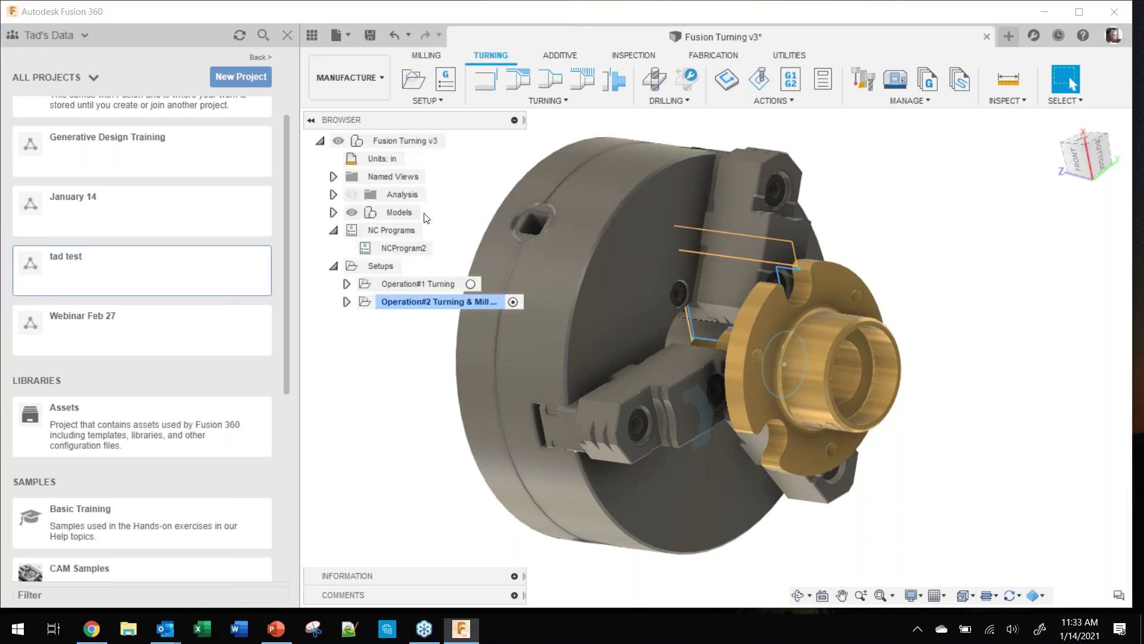
pyautogui.click(809, 206)
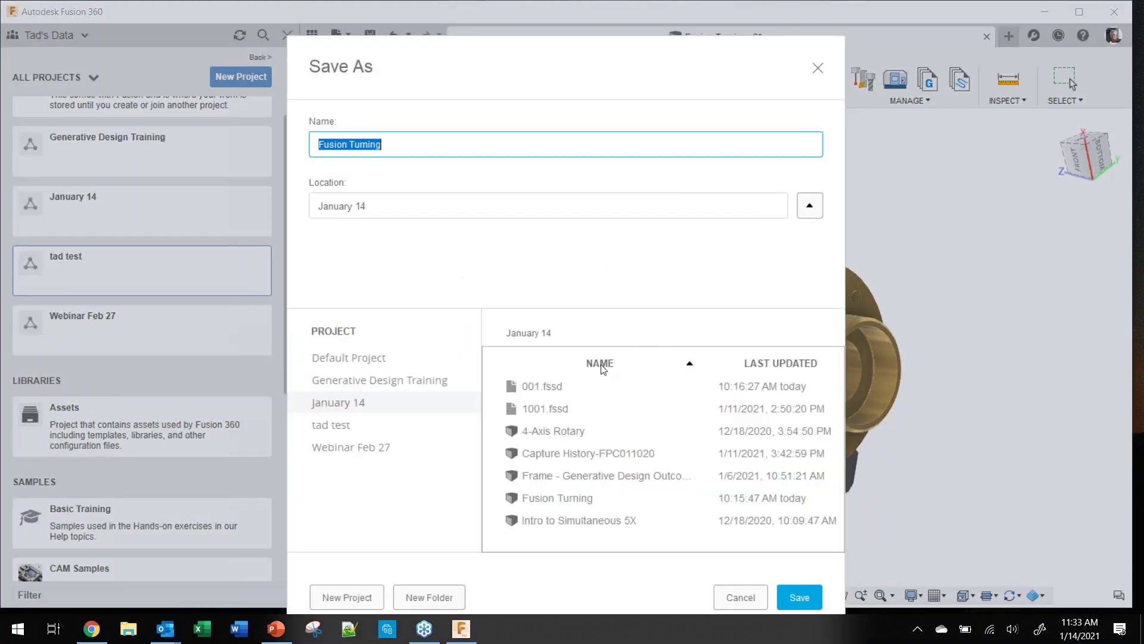
pyautogui.click(332, 427)
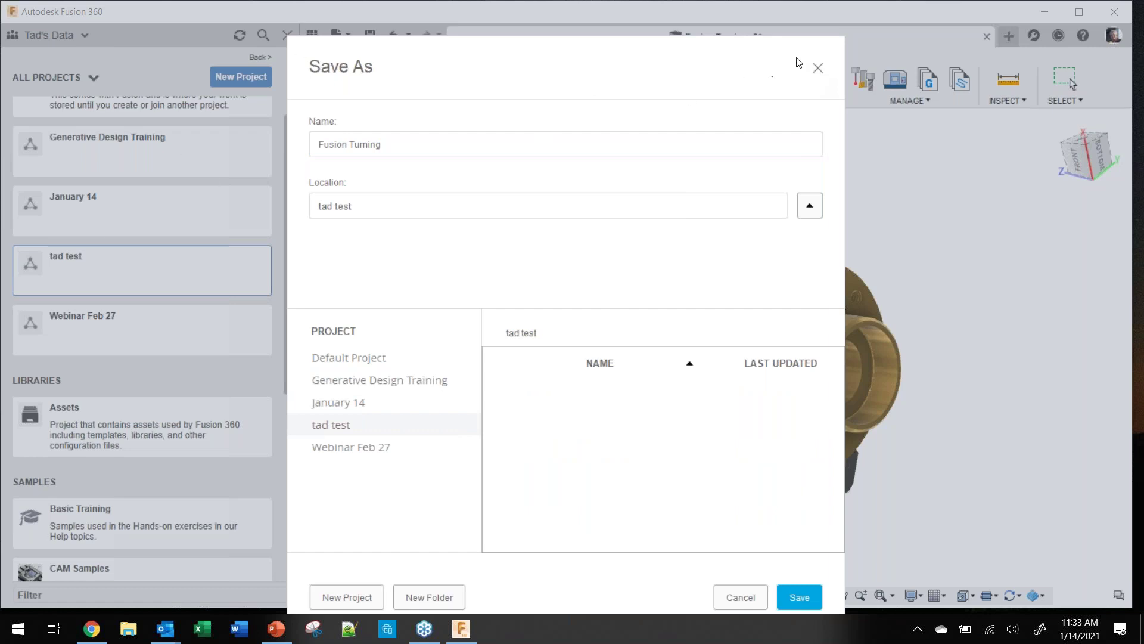
pyautogui.click(818, 68)
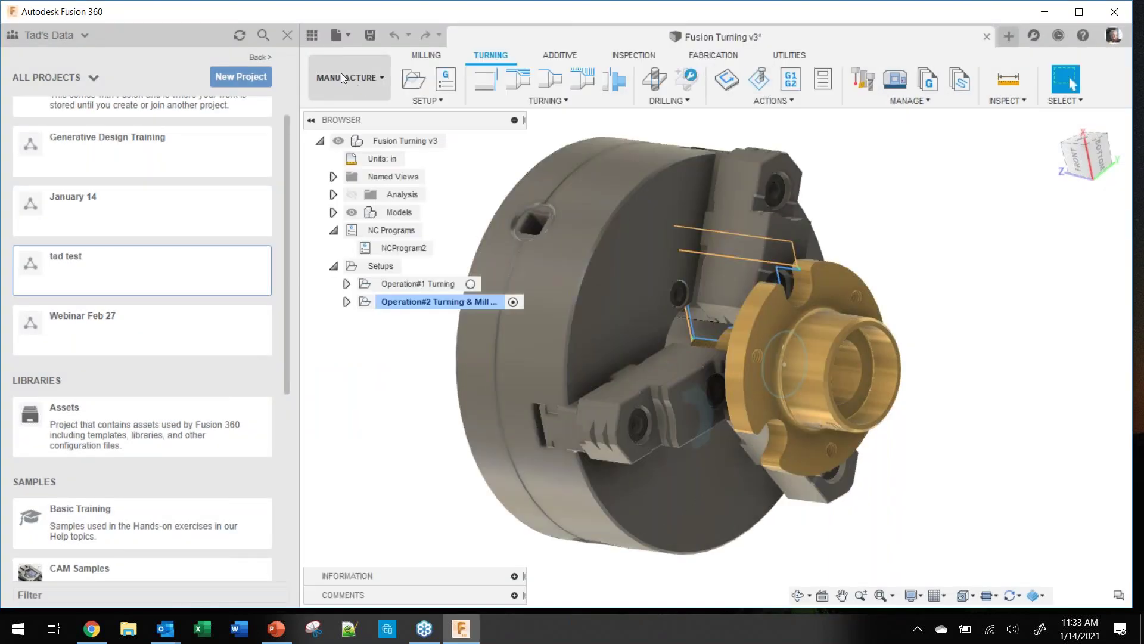
# Step: Open the Capture History-FPC011020 design from the January 14 project and examine the fixture's underside
pyautogui.click(145, 204)
pyautogui.doubleClick(137, 335)
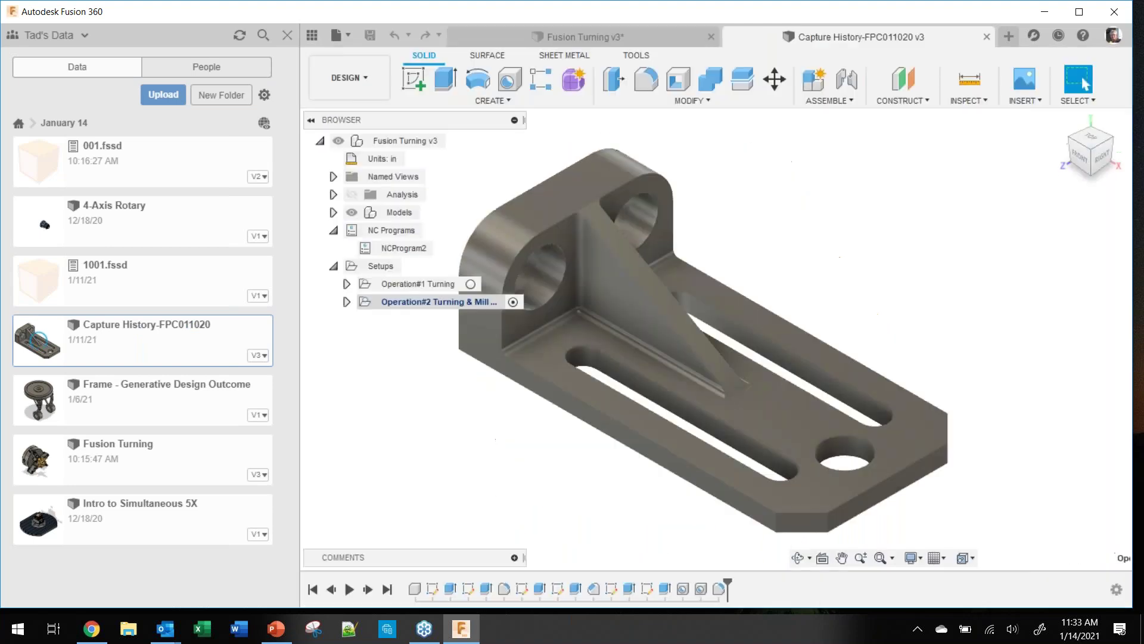
pyautogui.click(287, 36)
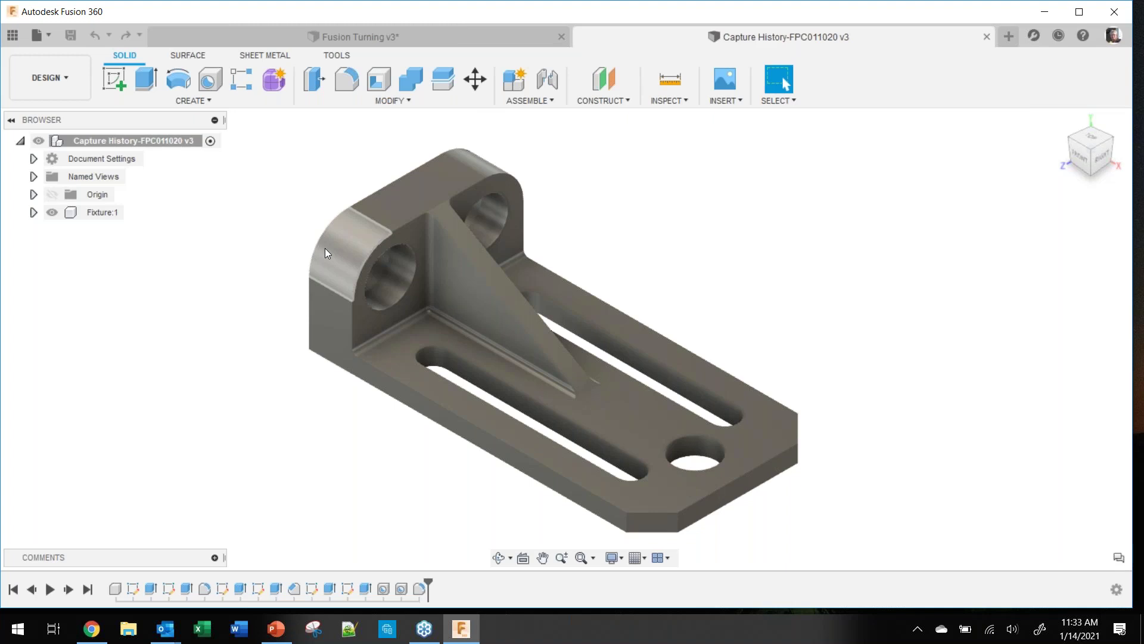
pyautogui.keyDown('shift'); pyautogui.moveTo(511, 345); pyautogui.dragTo(233, 396, button='middle'); pyautogui.keyUp('shift')
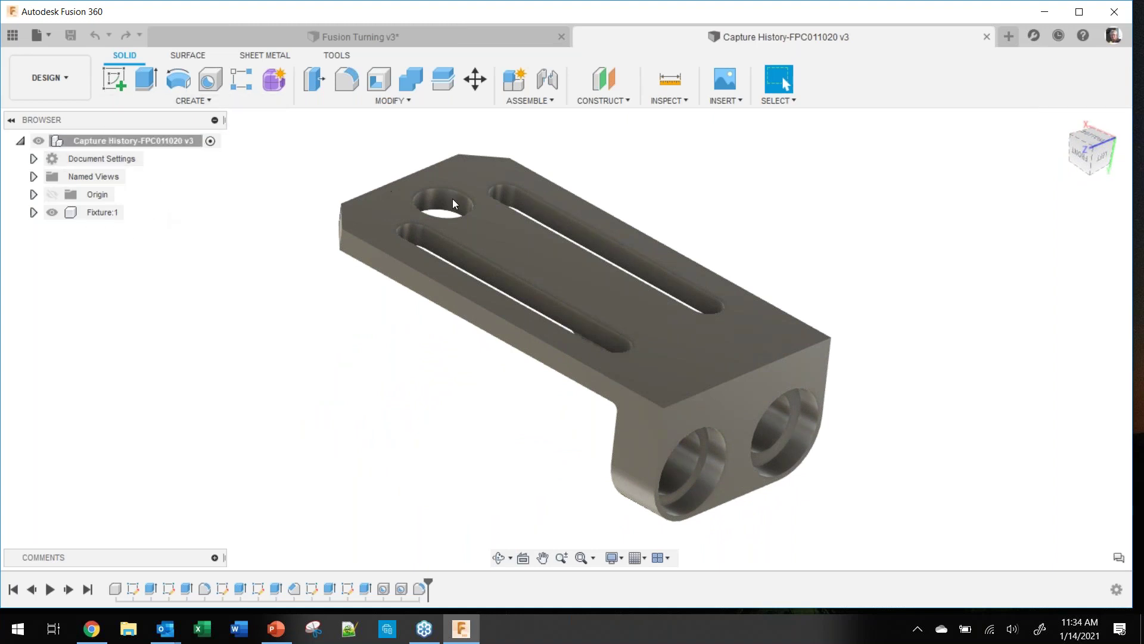
# Step: Switch to the Manufacture workspace and start a new milling setup for the fixture
pyautogui.click(52, 82)
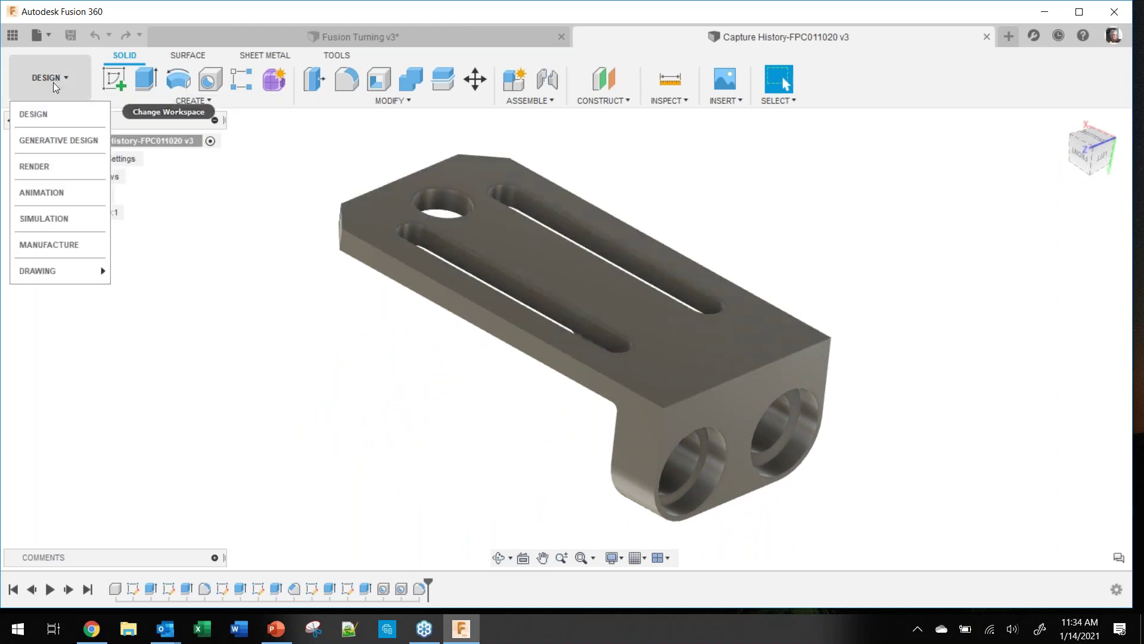
pyautogui.click(51, 241)
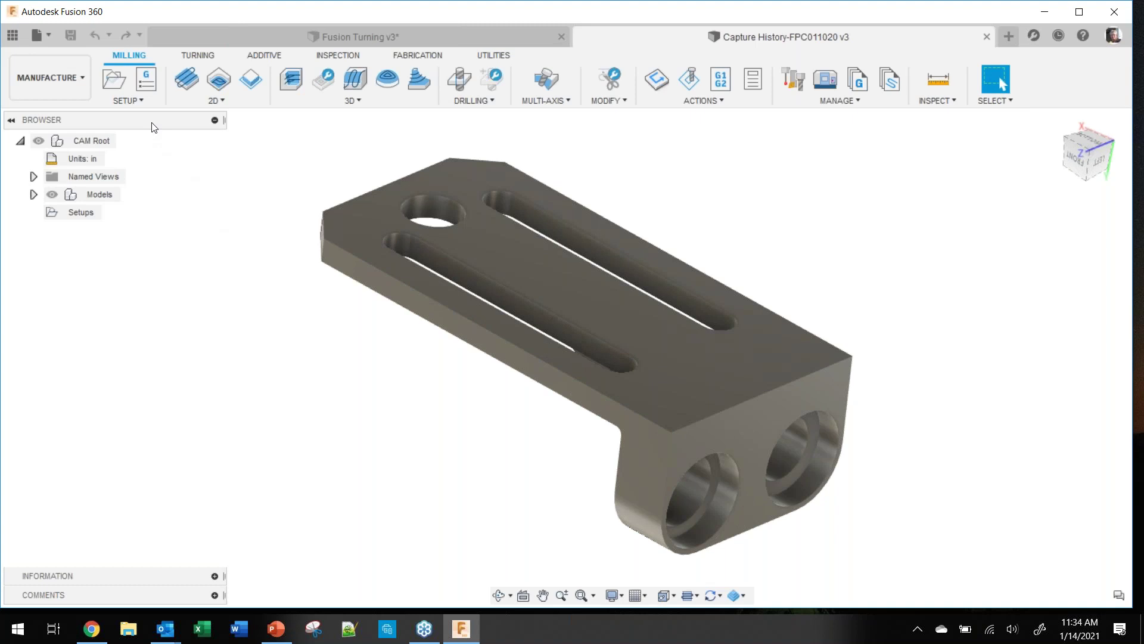
pyautogui.click(115, 81)
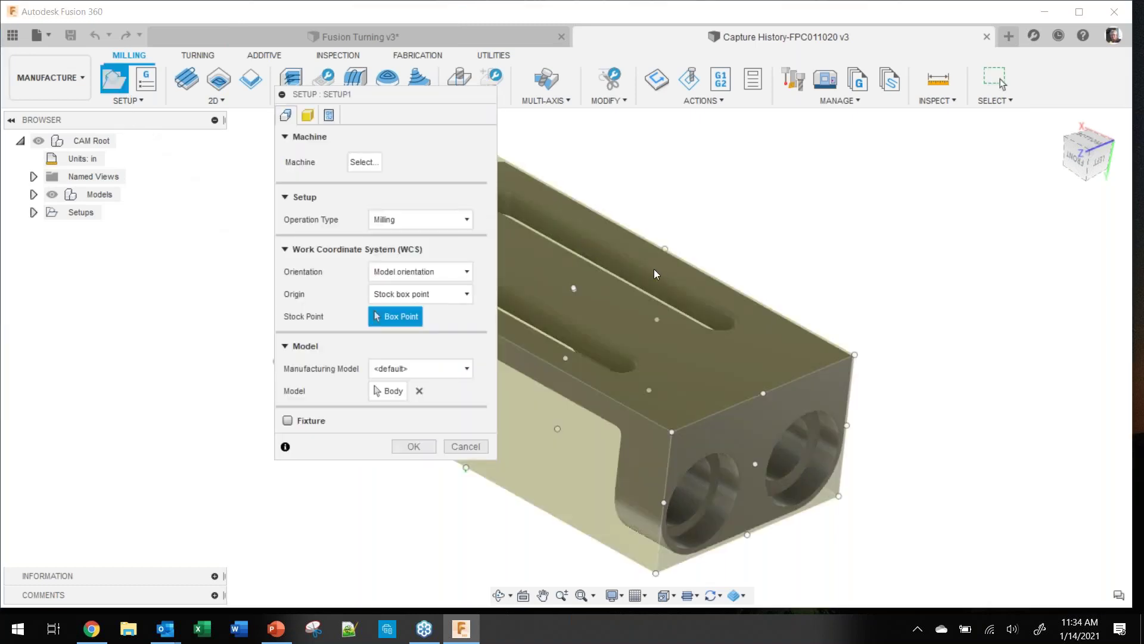
pyautogui.moveTo(422, 94); pyautogui.dragTo(268, 71)
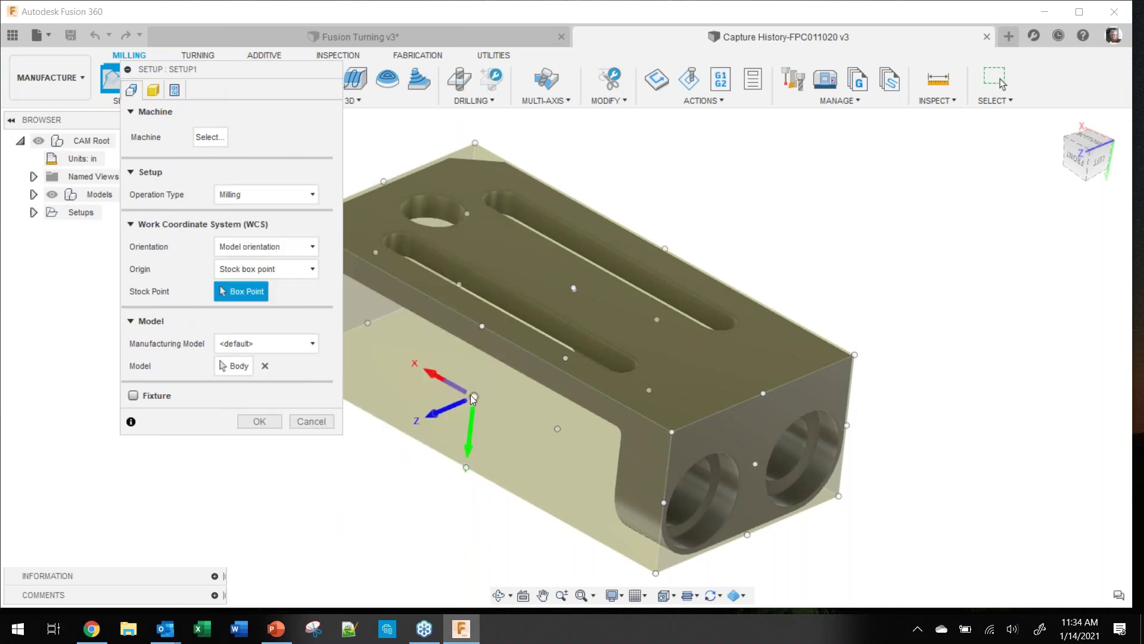
# Step: Orient the setup by Z axis/plane & X axis, using the large slotted face for Z and its short end edge for a flipped X
pyautogui.moveTo(473, 398); pyautogui.dragTo(574, 375, button='middle')
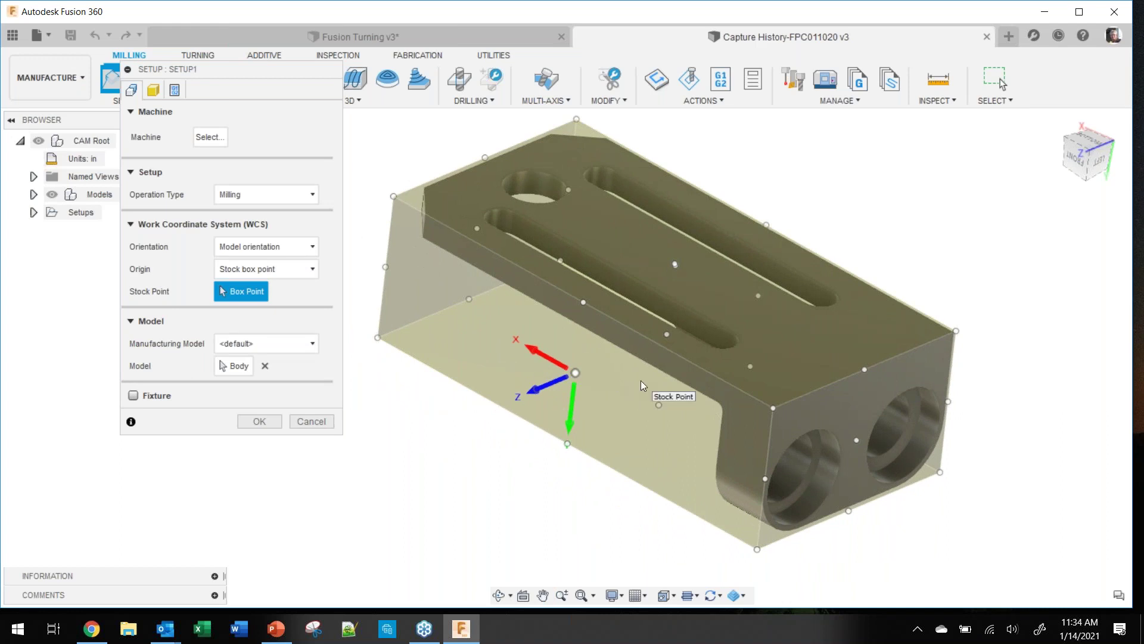
pyautogui.click(238, 245)
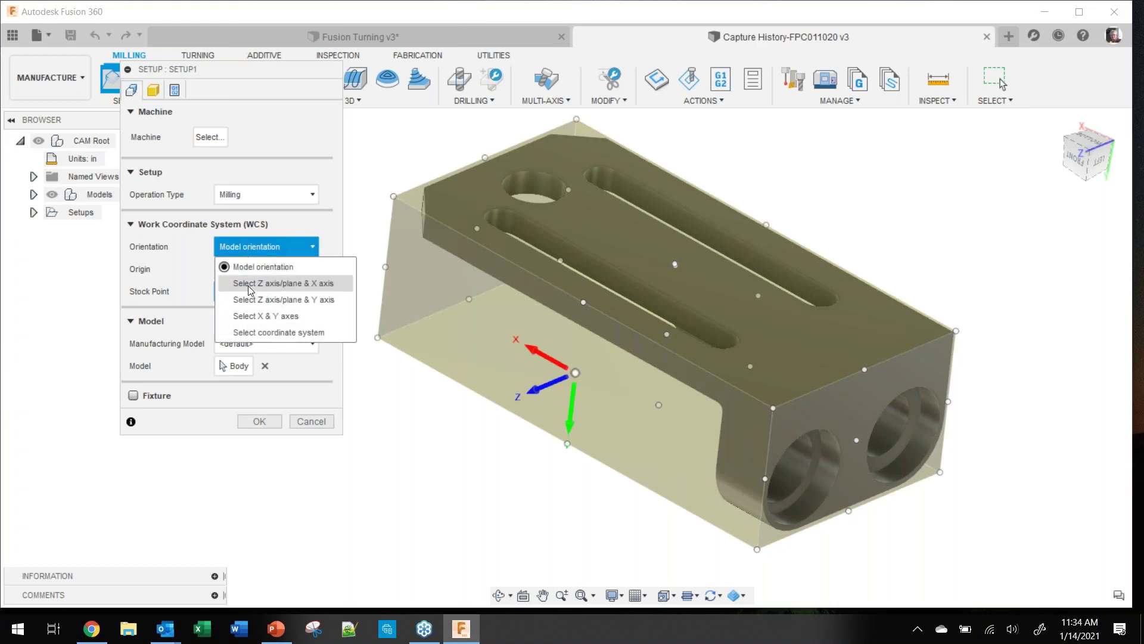
pyautogui.click(249, 287)
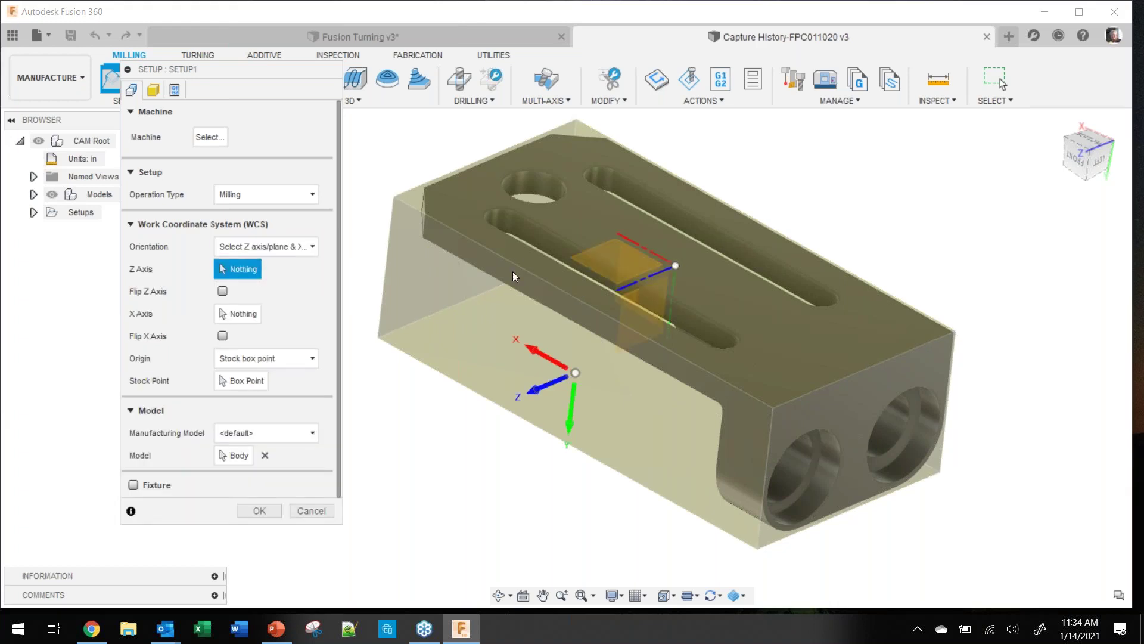
pyautogui.click(750, 287)
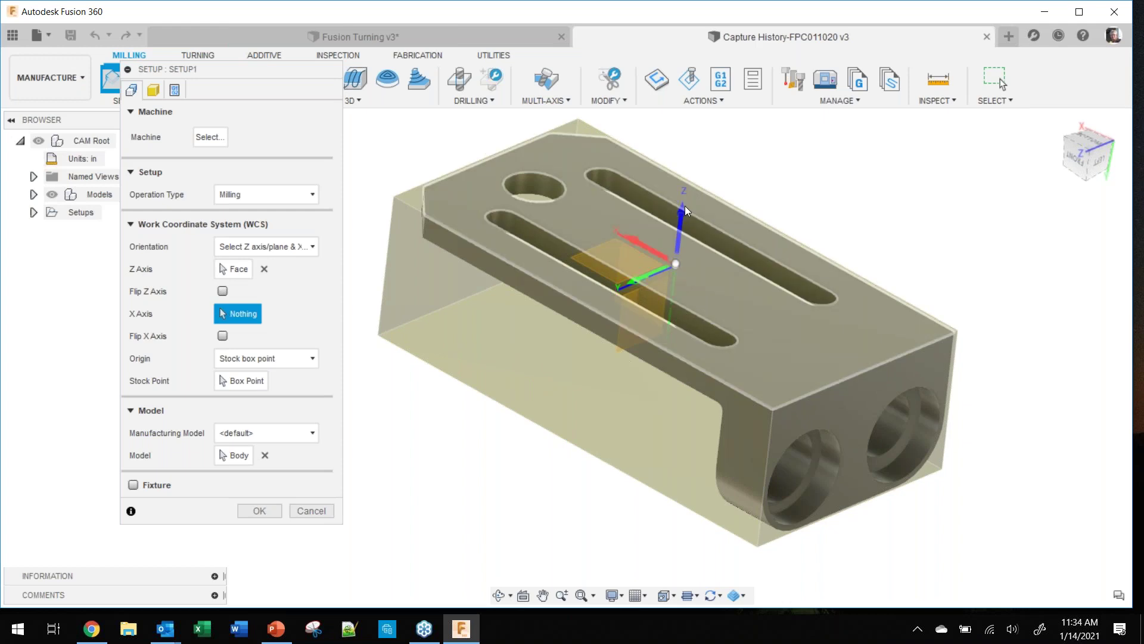
pyautogui.click(806, 391)
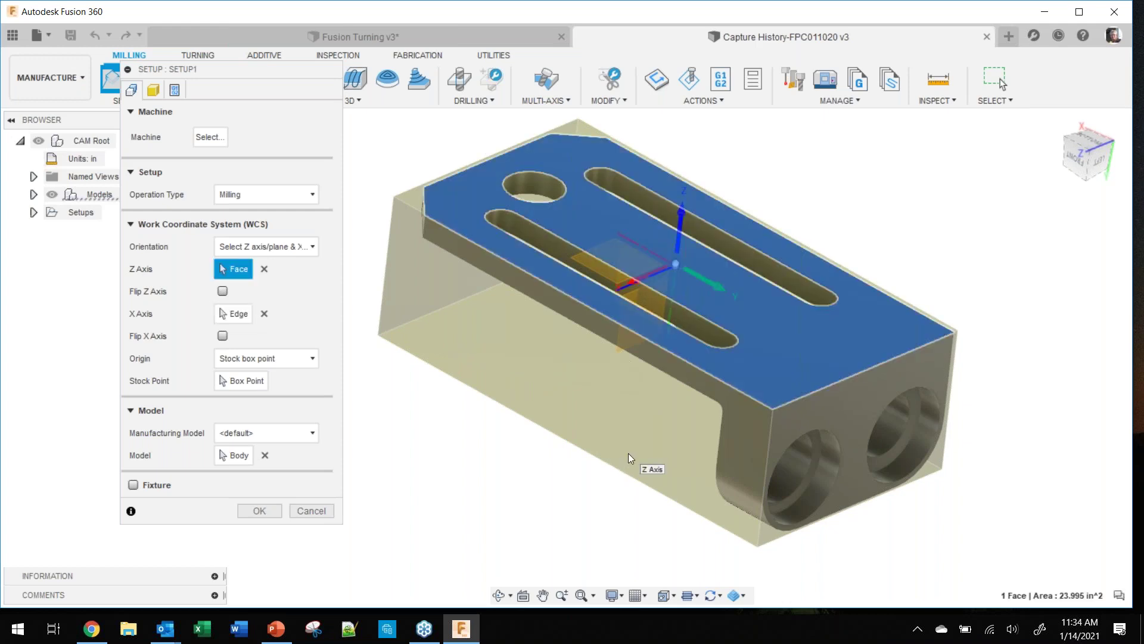
pyautogui.click(633, 281)
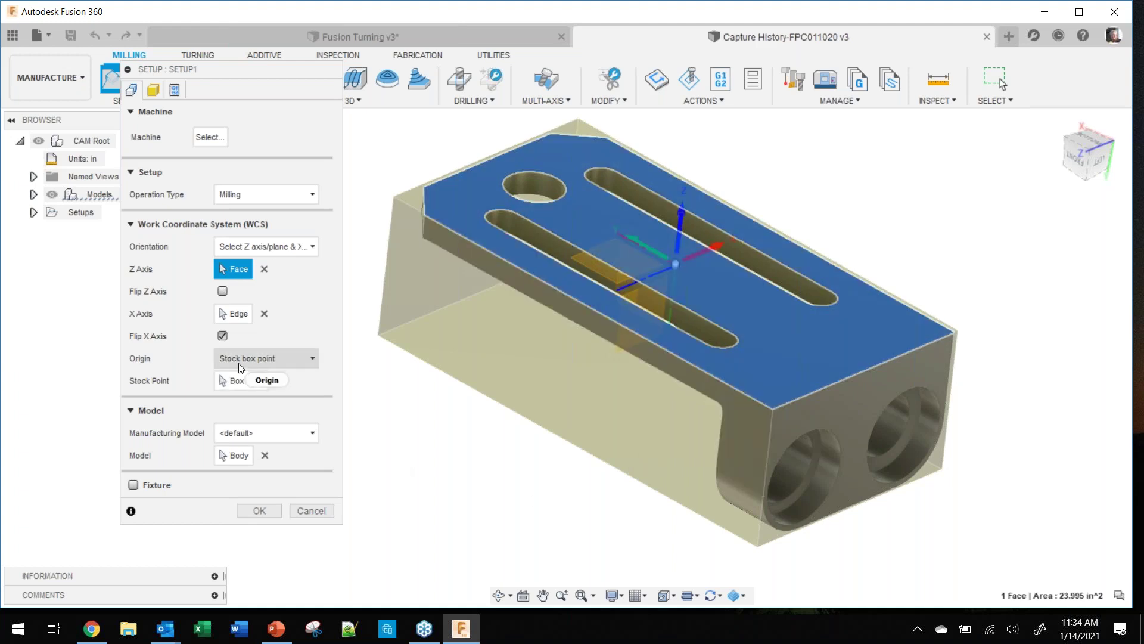
# Step: Try different stock corners on the slotted face for the origin, finishing at the bored end's corner on the negative X side
pyautogui.moveTo(240, 365)
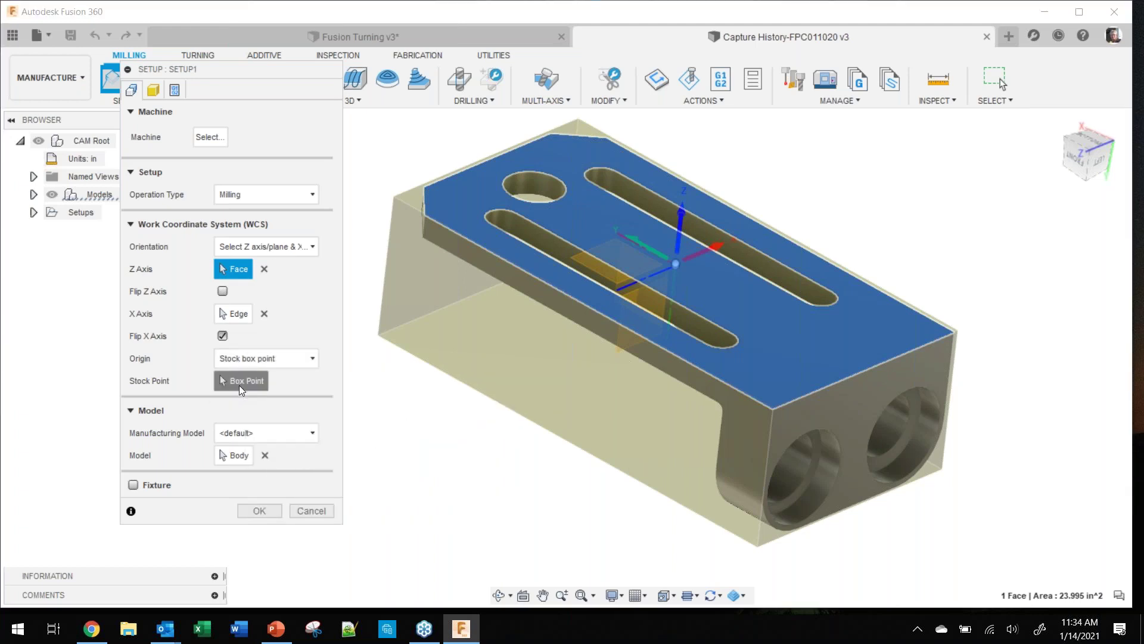
pyautogui.click(238, 381)
pyautogui.click(772, 411)
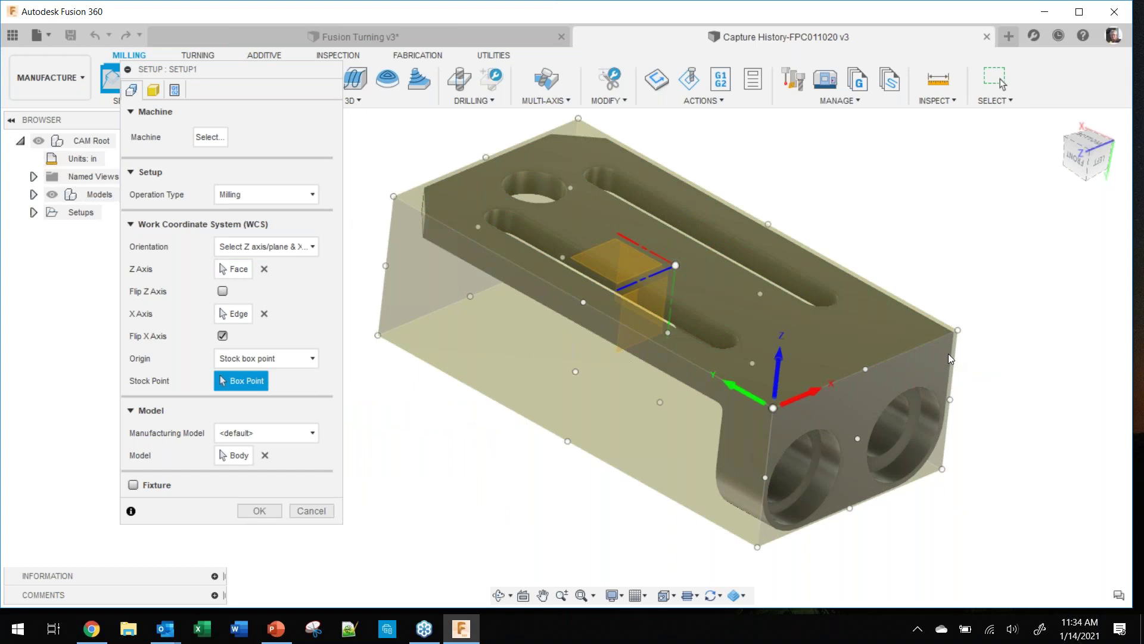
pyautogui.click(958, 331)
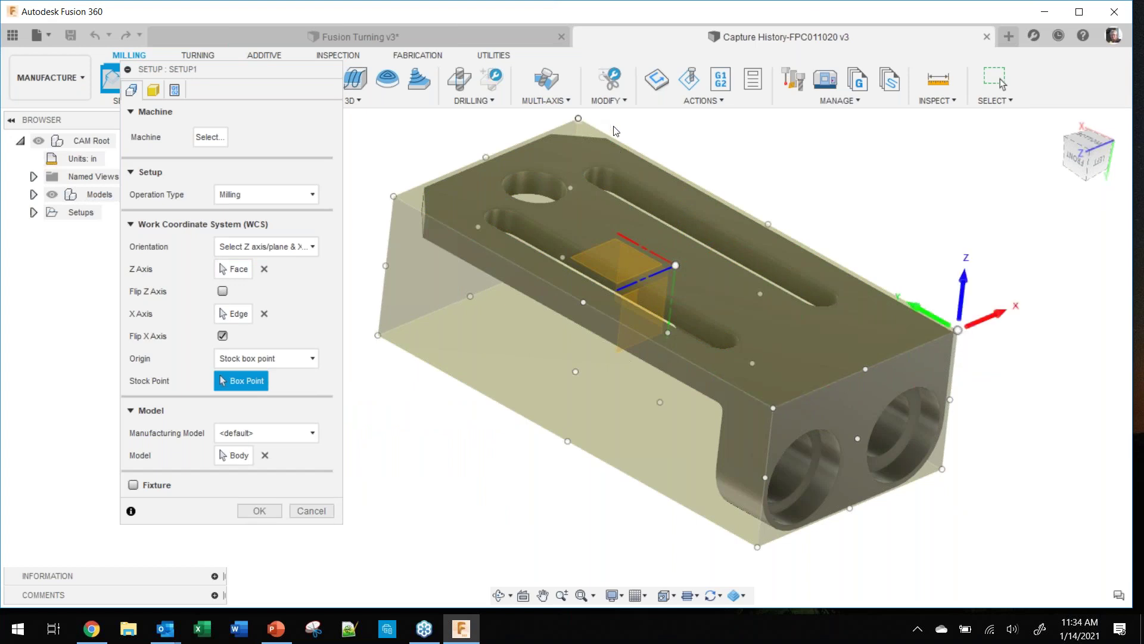
pyautogui.click(579, 119)
pyautogui.click(773, 408)
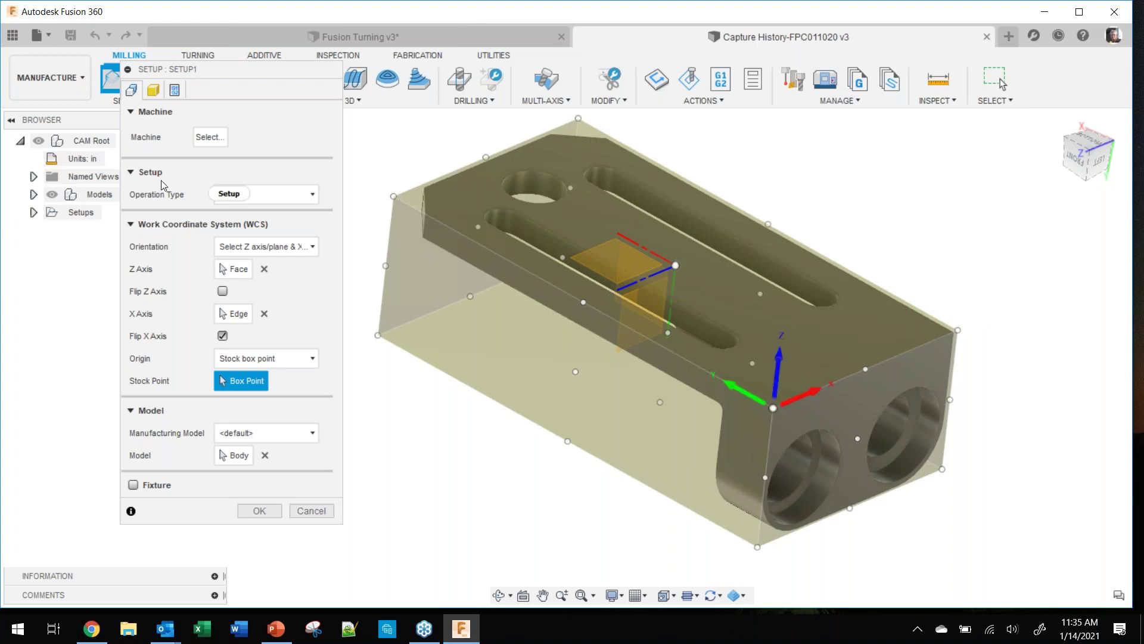
# Step: Keep the relative size box stock with 0.04 in side and top offsets, and create the milling setup
pyautogui.click(153, 90)
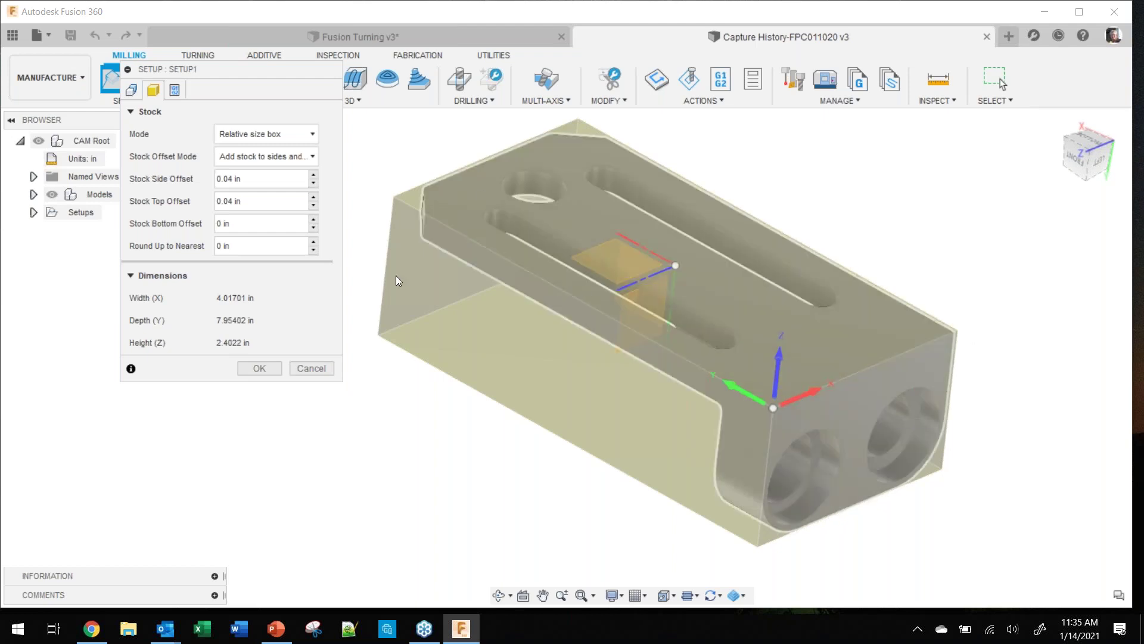
pyautogui.click(260, 369)
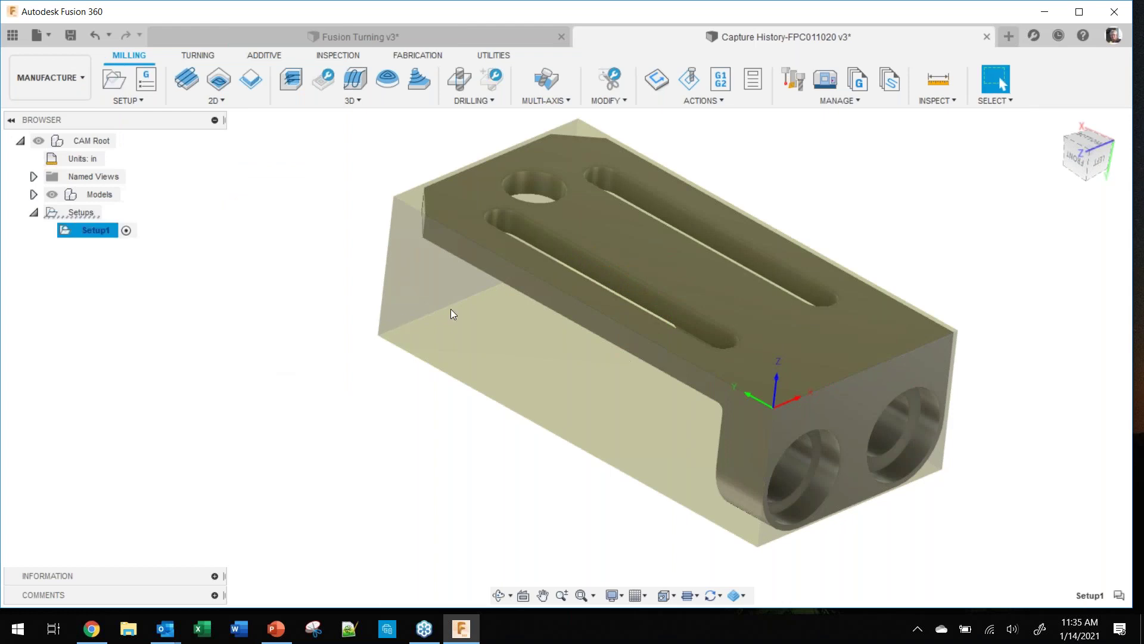
# Step: Switch to the Design workspace, roll the timeline back before the last fillet on the fixture, and return it to the end
pyautogui.keyDown('shift'); pyautogui.moveTo(659, 312); pyautogui.dragTo(595, 197, button='middle'); pyautogui.keyUp('shift')
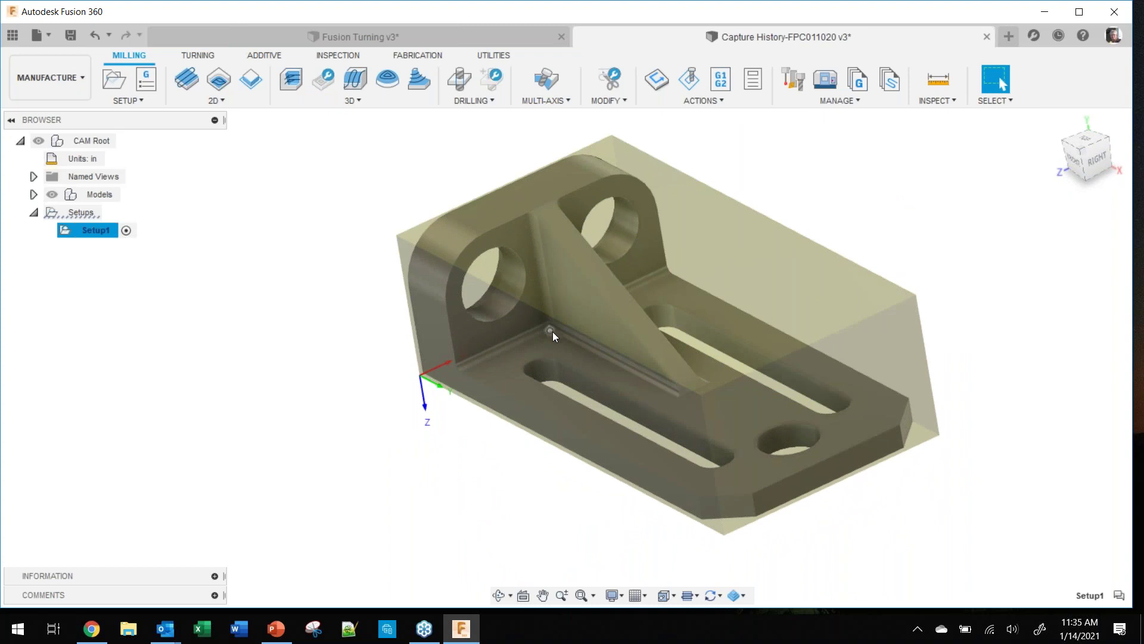
pyautogui.scroll(3, 553, 332)
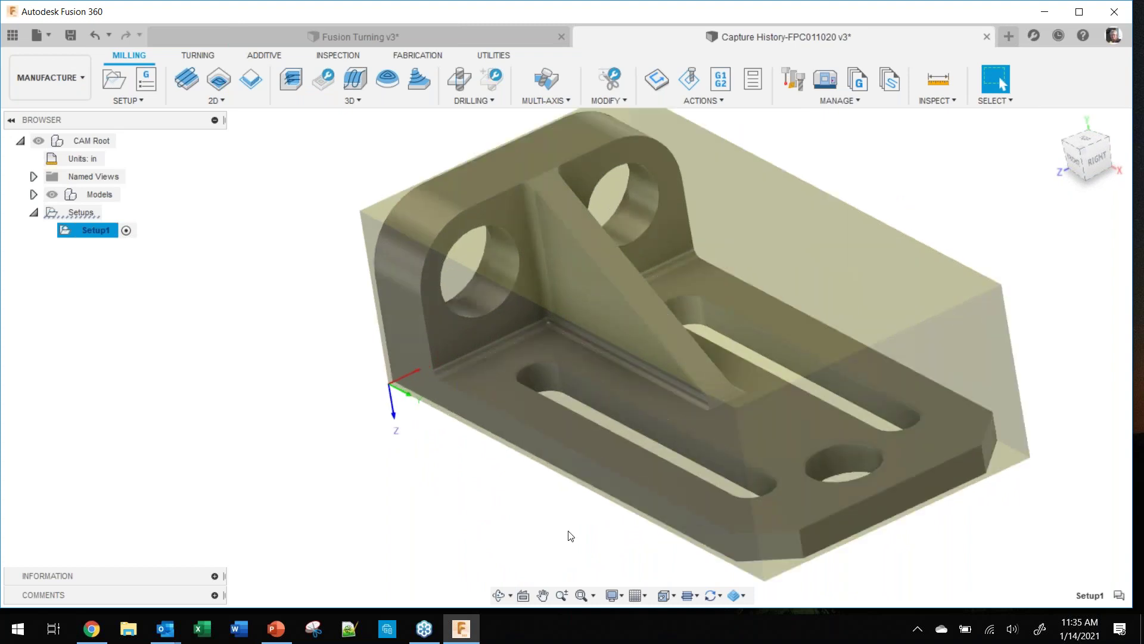
pyautogui.click(47, 75)
pyautogui.click(63, 115)
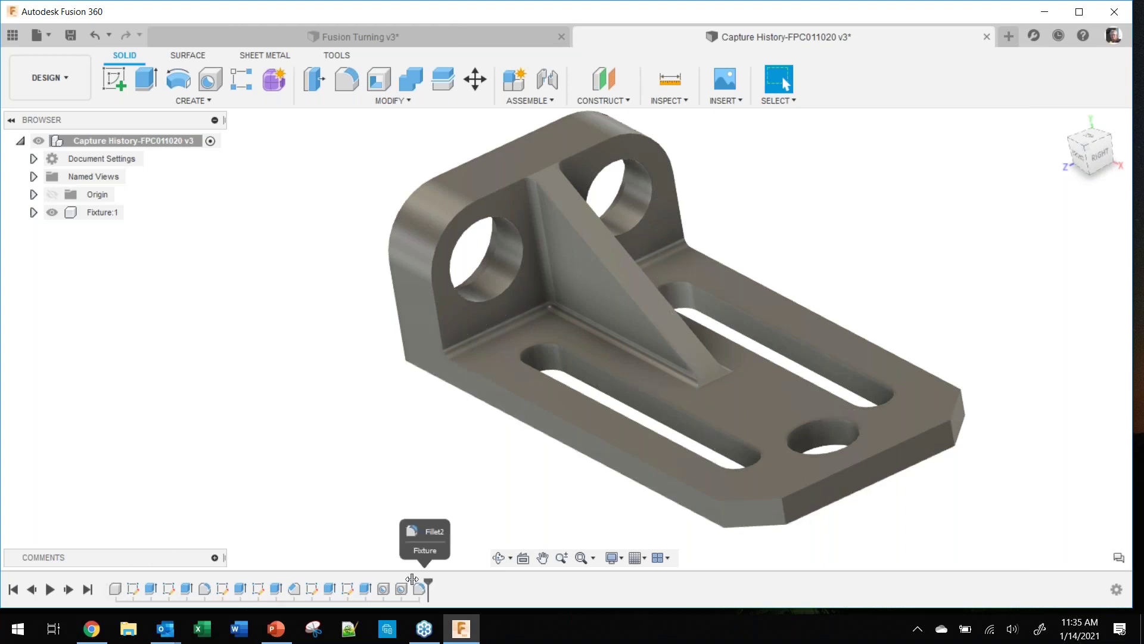
pyautogui.moveTo(422, 581); pyautogui.dragTo(410, 581)
pyautogui.scroll(5, 550, 326)
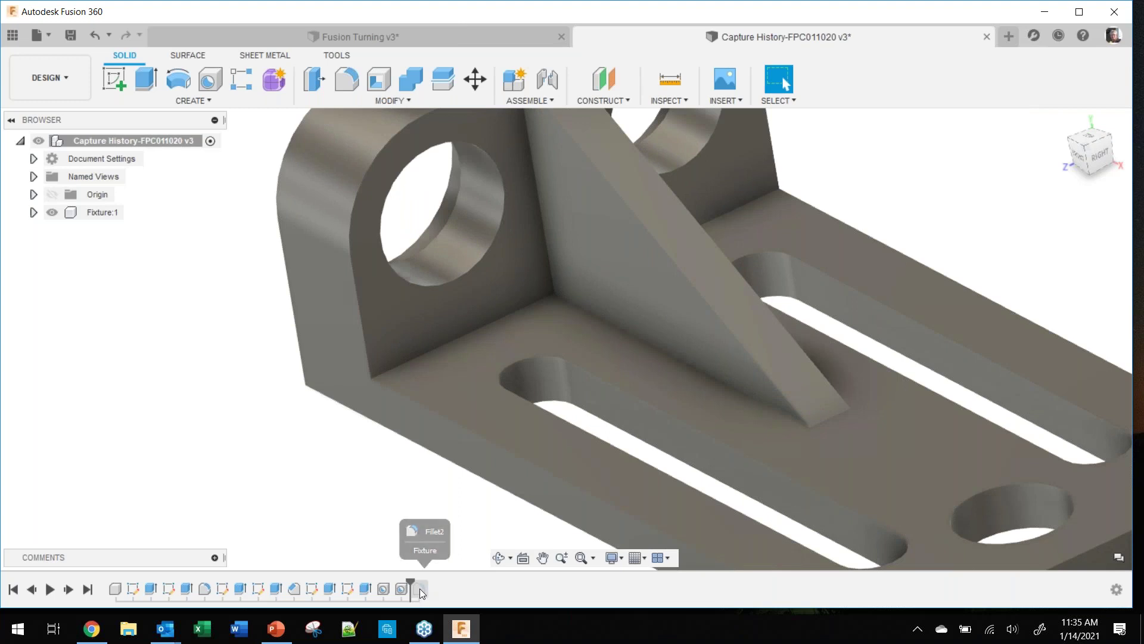
pyautogui.moveTo(410, 582); pyautogui.dragTo(428, 583)
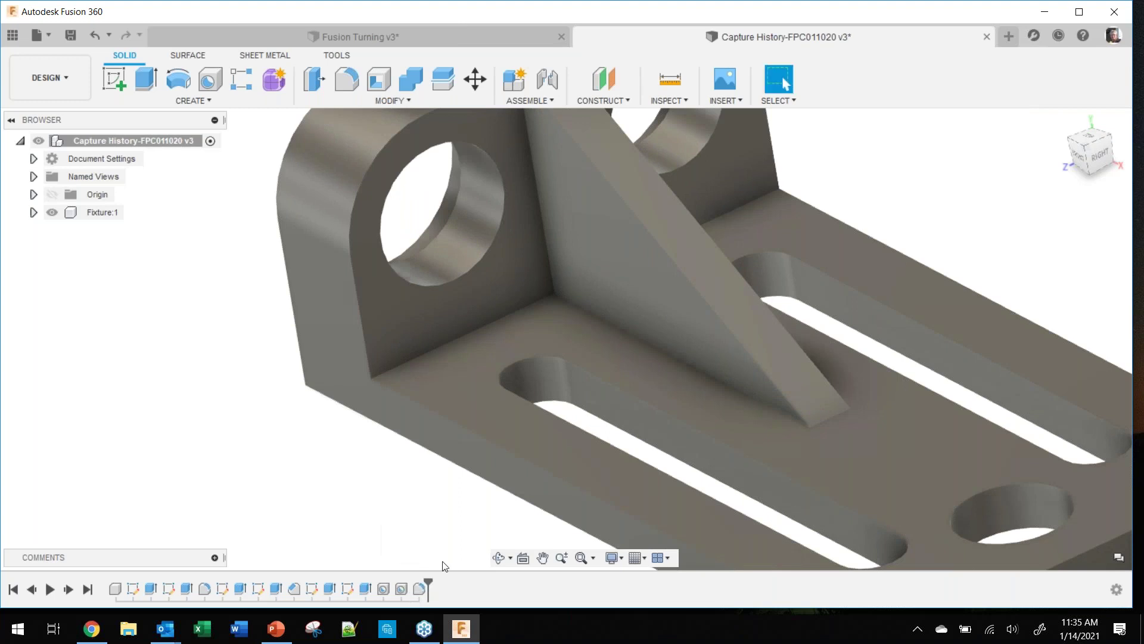
pyautogui.scroll(-5, 554, 298)
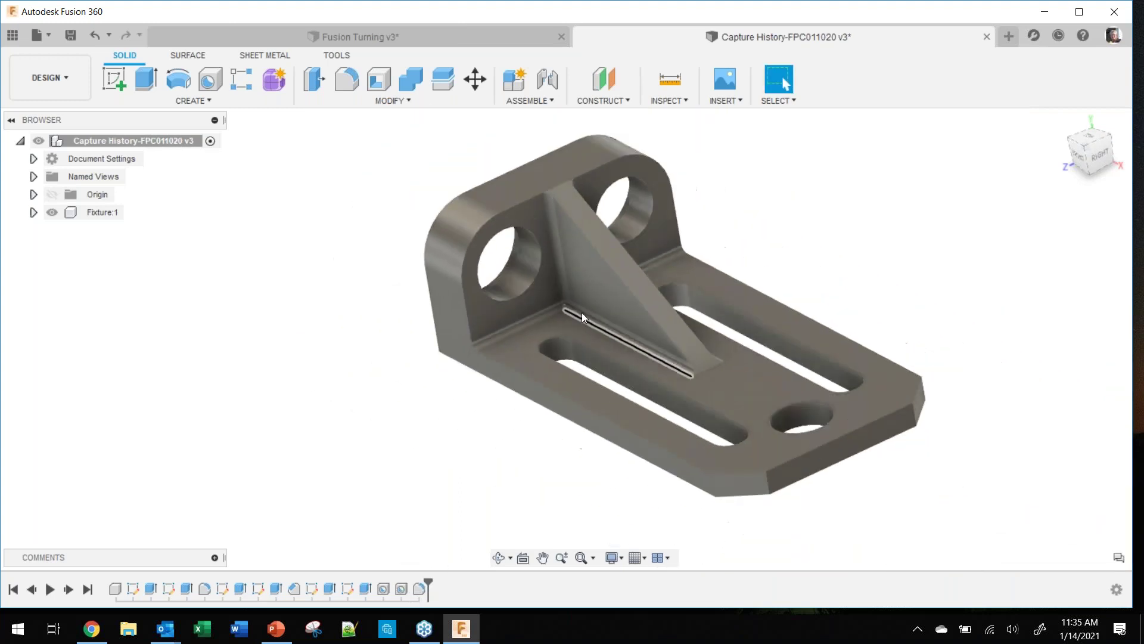
# Step: Return to the Manufacture workspace and start a 2D Face operation in Setup1
pyautogui.keyDown('shift'); pyautogui.moveTo(582, 310); pyautogui.dragTo(652, 400, button='middle'); pyautogui.keyUp('shift')
pyautogui.click(37, 77)
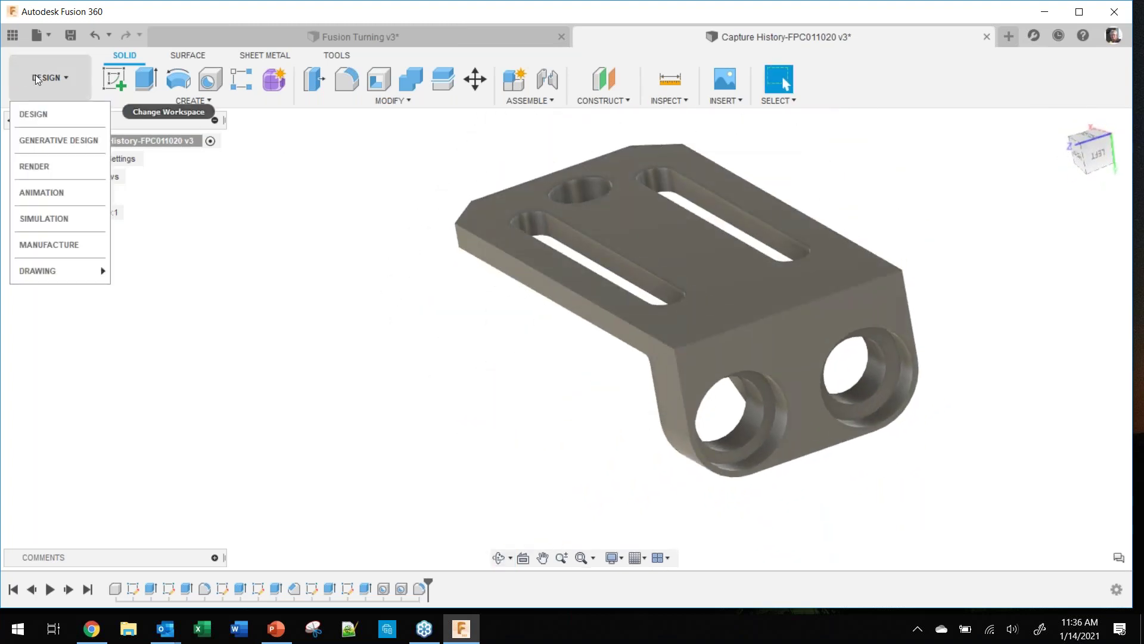
pyautogui.click(59, 241)
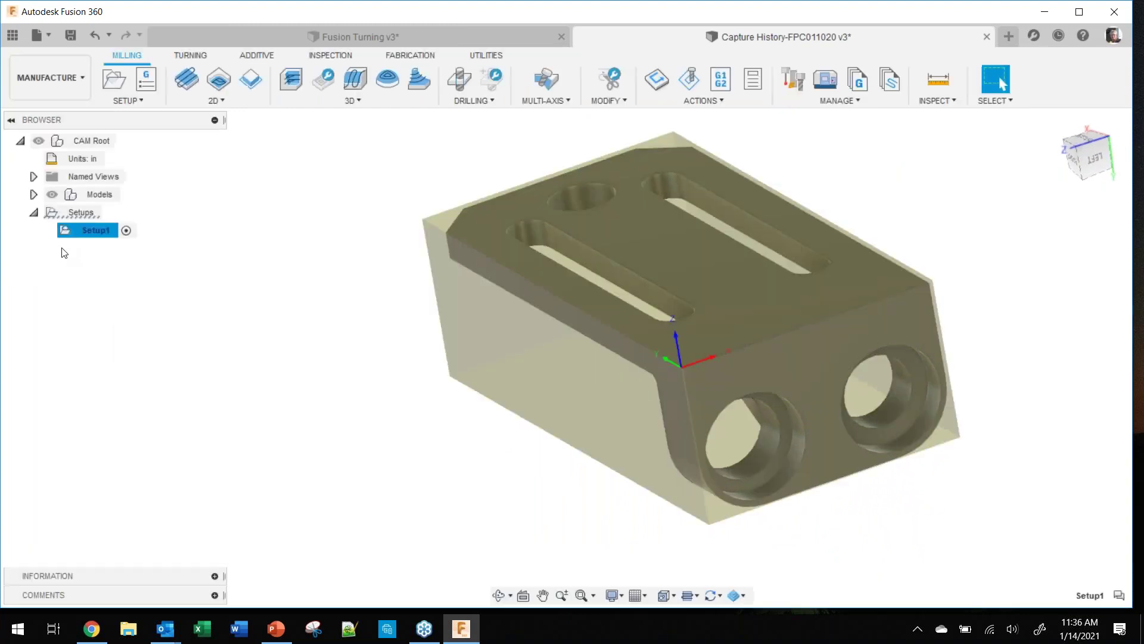
pyautogui.click(122, 248)
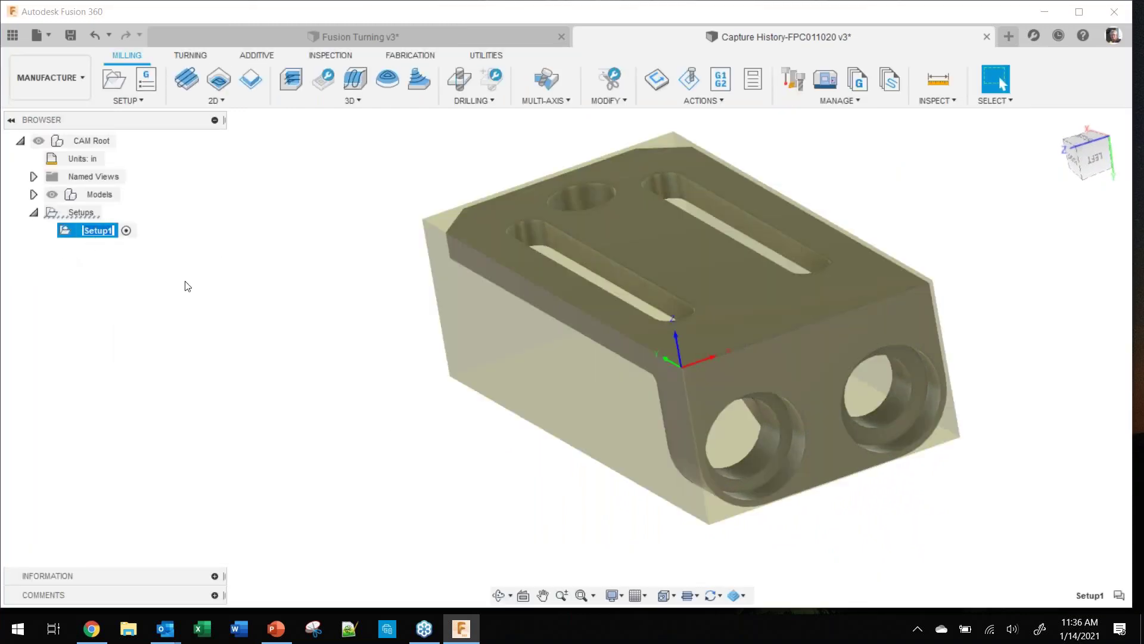
pyautogui.scroll(1, 560, 312)
pyautogui.moveTo(575, 310); pyautogui.dragTo(494, 340, button='middle')
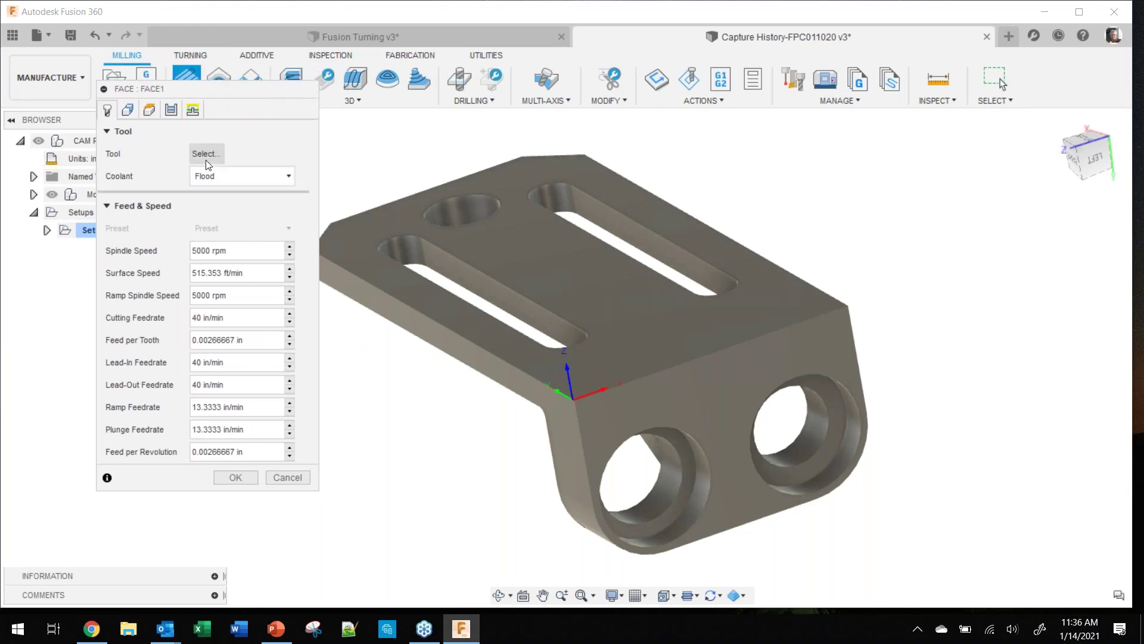
# Step: Filter the Fusion 360 Library for milling face mills and select the 2" Face Mill from Tutorial - Inch for the facing operation
pyautogui.click(206, 157)
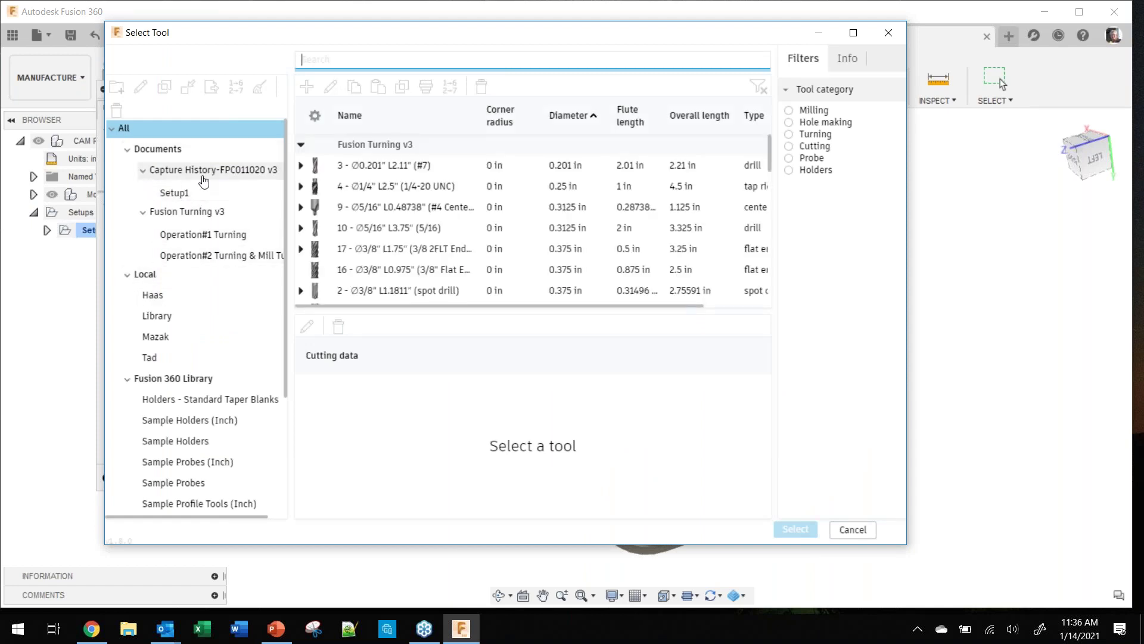
pyautogui.click(170, 196)
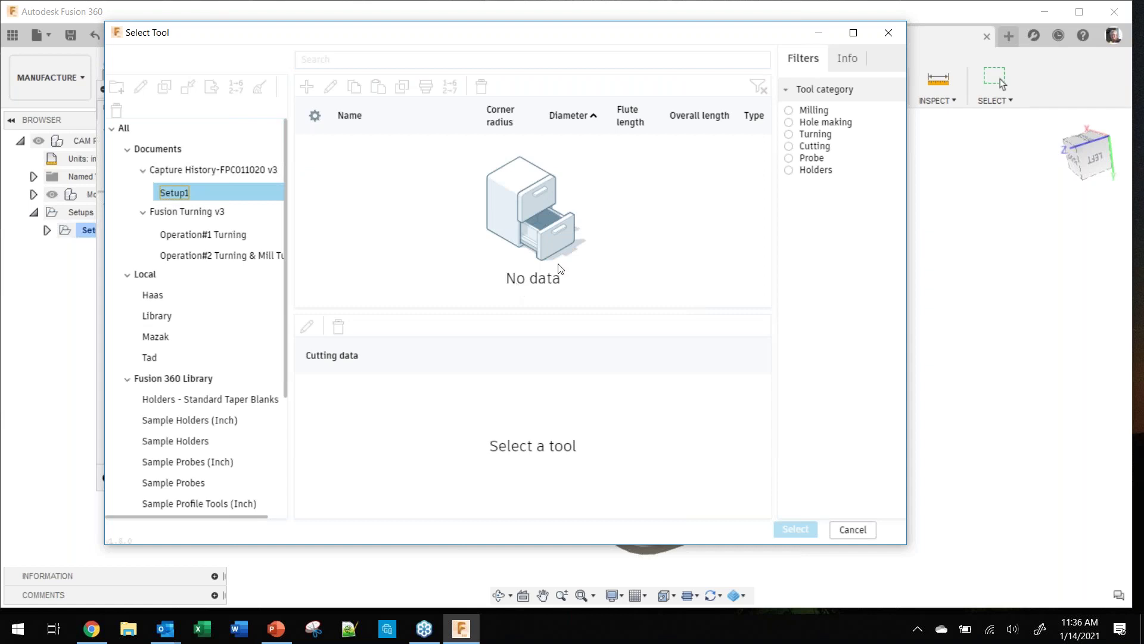
pyautogui.click(173, 378)
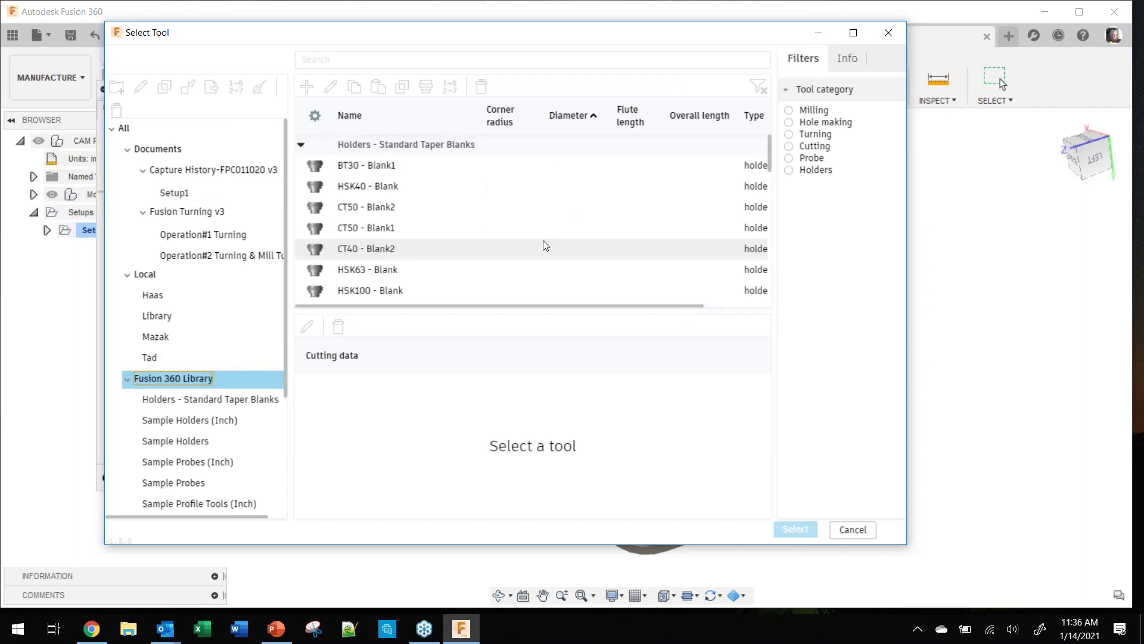
pyautogui.click(789, 110)
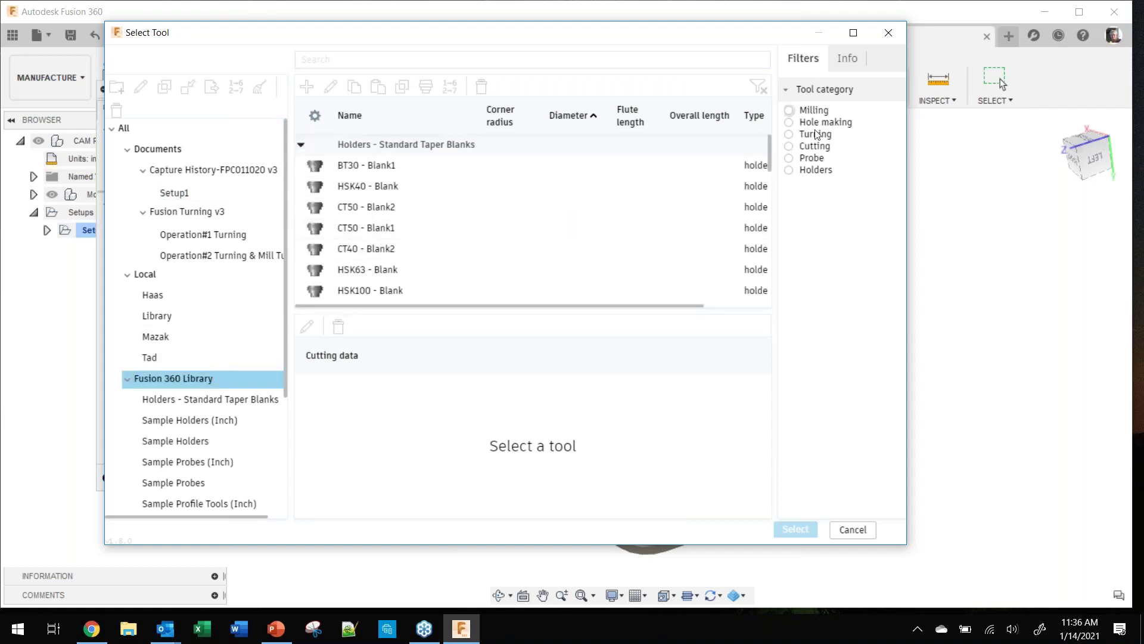
pyautogui.click(789, 272)
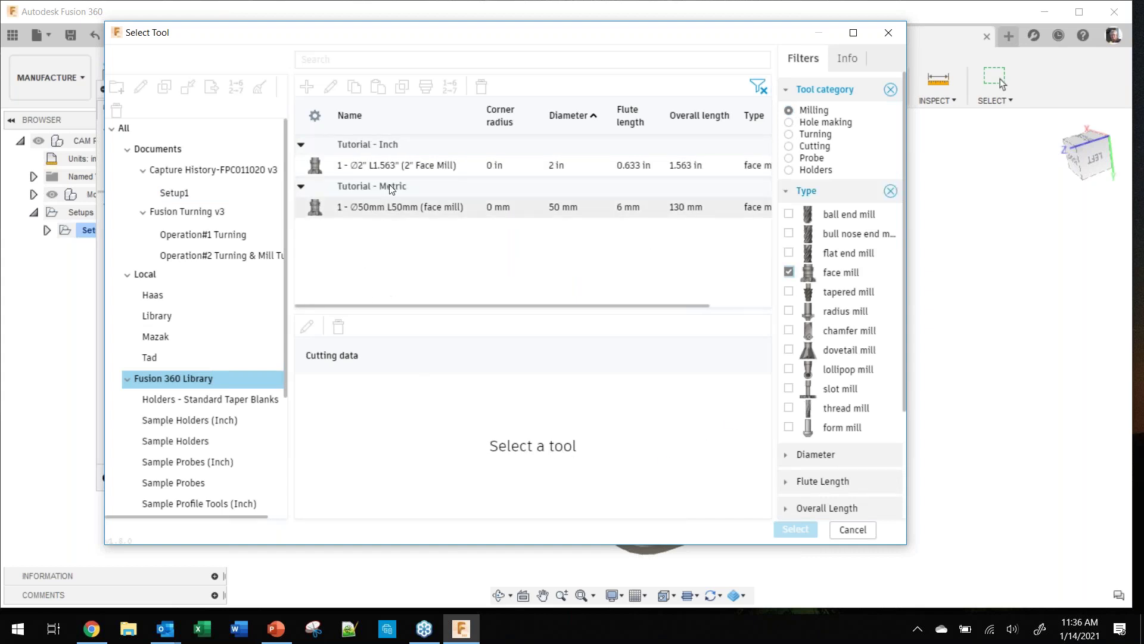
pyautogui.click(393, 165)
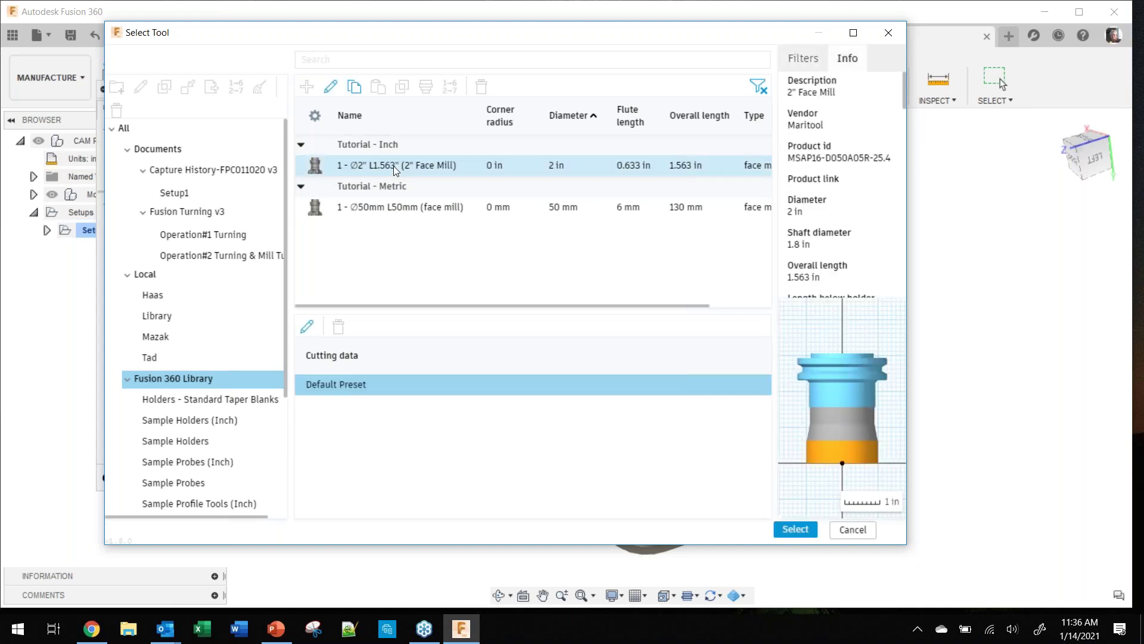
pyautogui.click(795, 529)
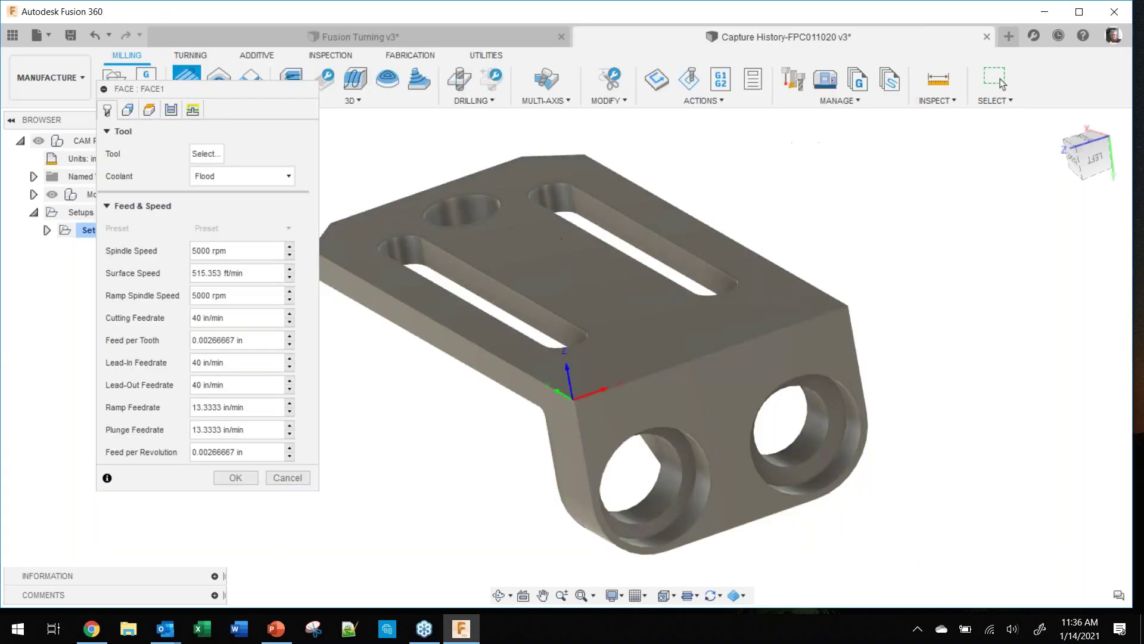
# Step: Reopen the tool selection to view the tools stored under the fixture's Setup1, and leave the chosen tool as it is
pyautogui.keyDown('shift'); pyautogui.moveTo(551, 276); pyautogui.dragTo(573, 365, button='middle'); pyautogui.keyUp('shift')
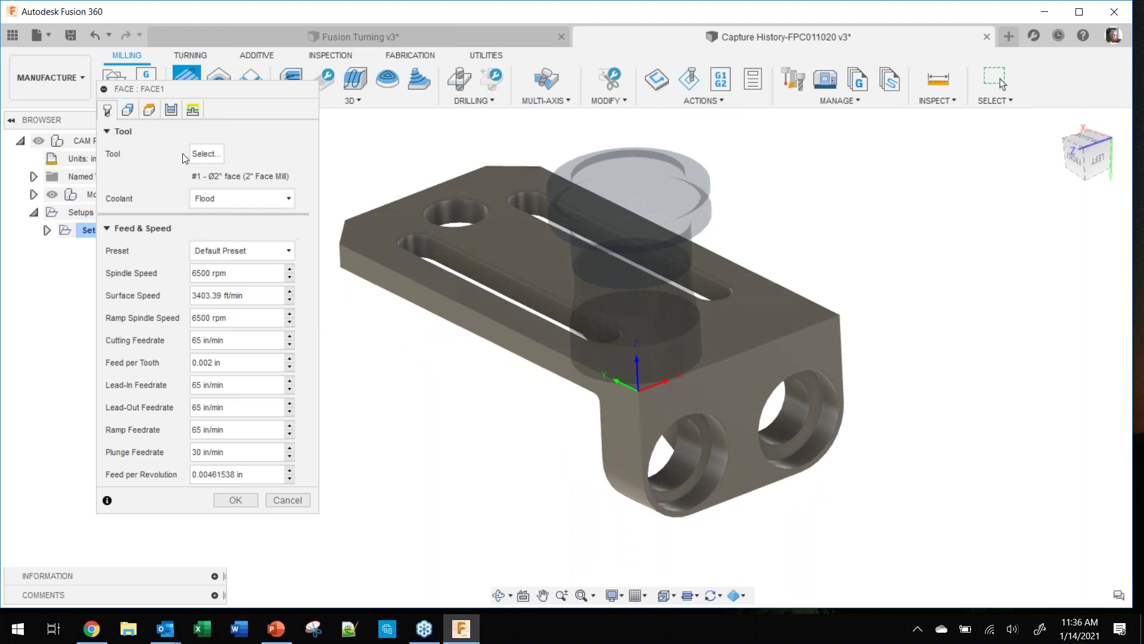
pyautogui.click(199, 155)
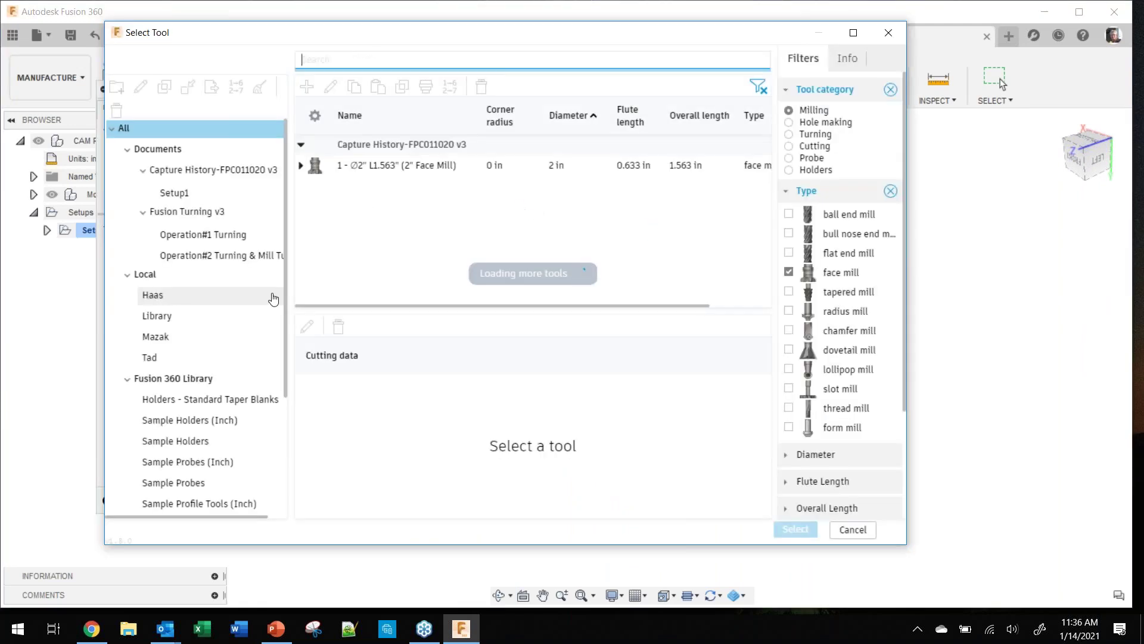
pyautogui.click(176, 194)
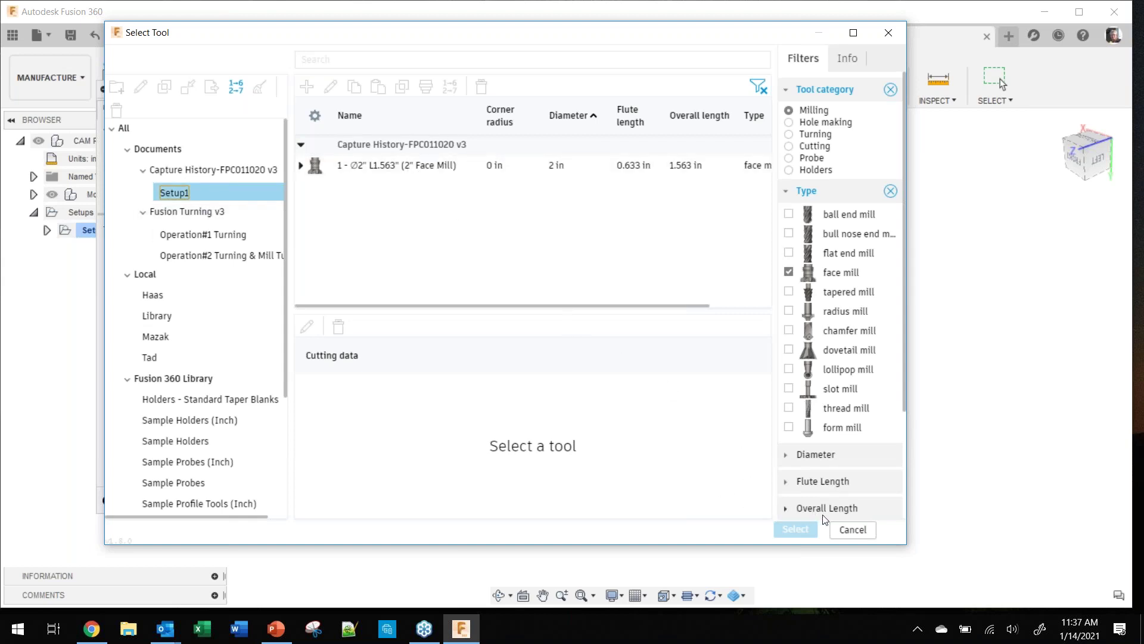
pyautogui.click(851, 530)
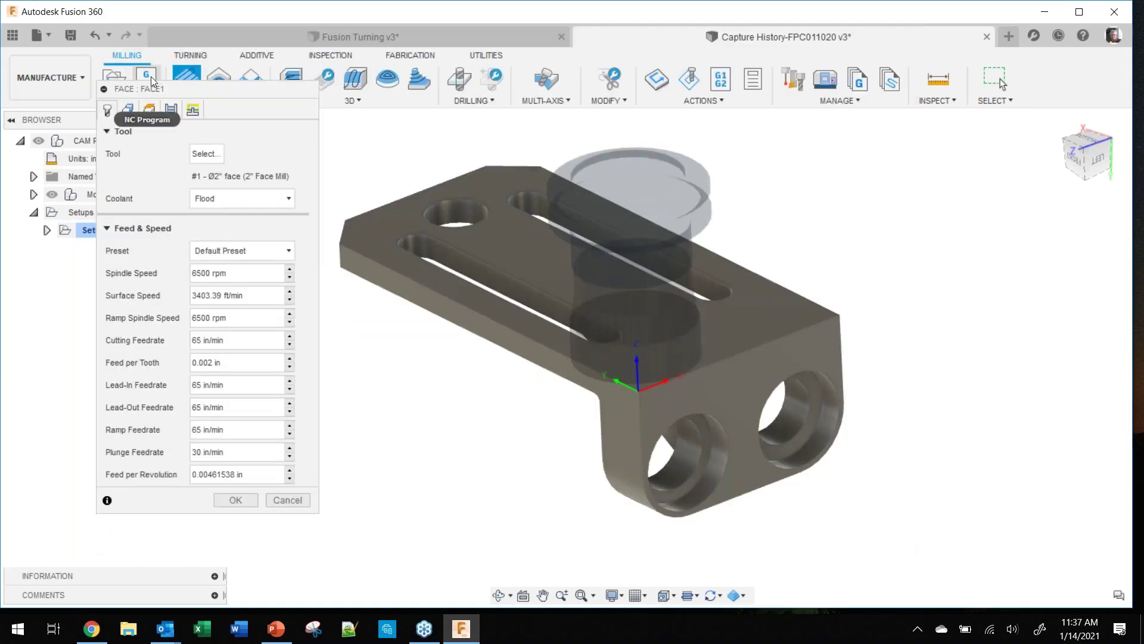
# Step: Review the facing operation's stock contour and its clearance, retract, feed, top and bottom height settings
pyautogui.click(129, 107)
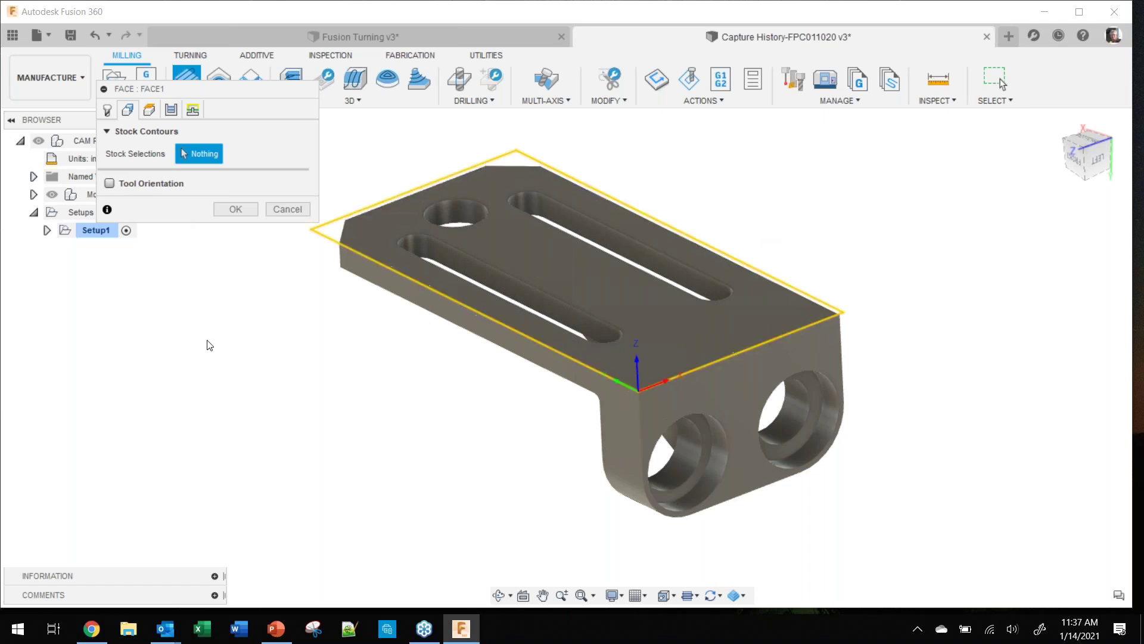
pyautogui.click(149, 109)
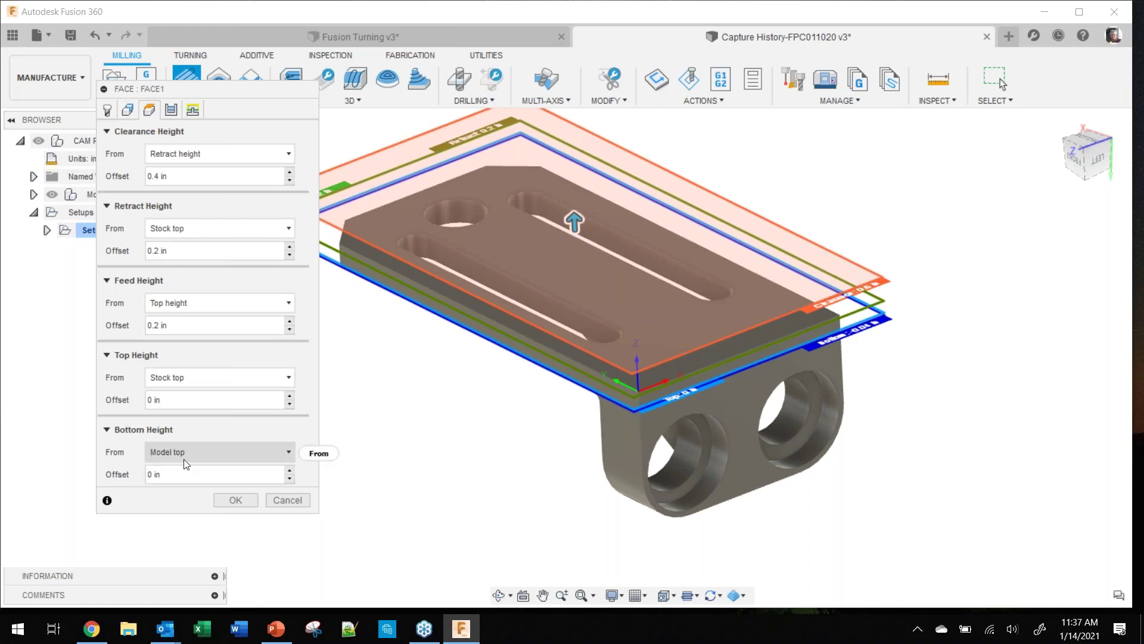
# Step: Review the Face operation's passes and linking settings, keep both-ways cutting, and generate the facing toolpath
pyautogui.click(171, 110)
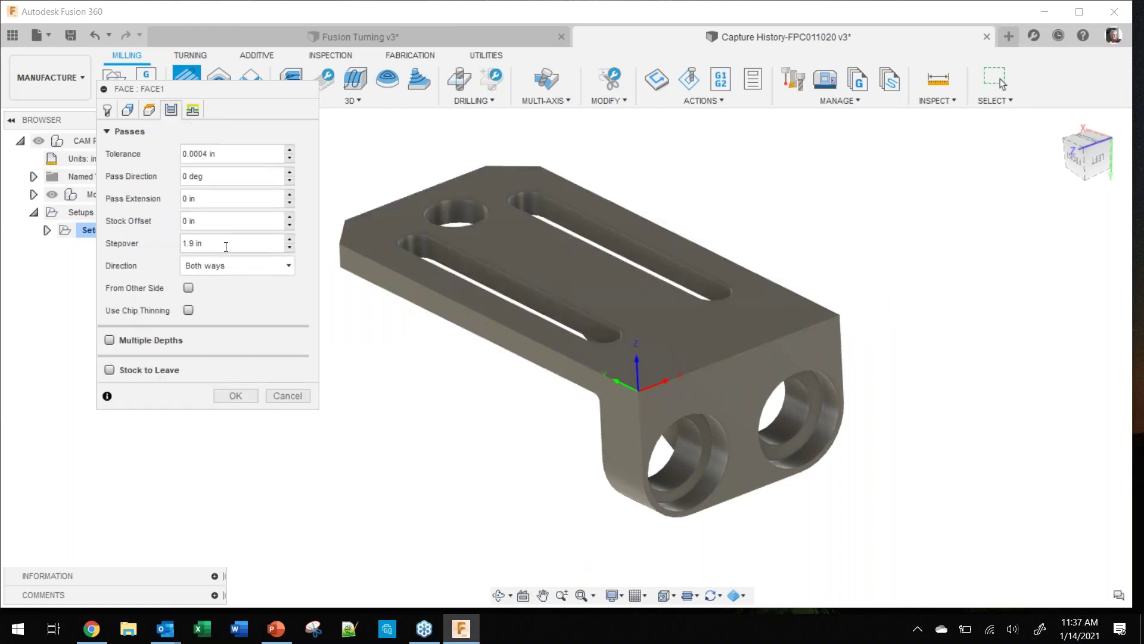
pyautogui.click(276, 271)
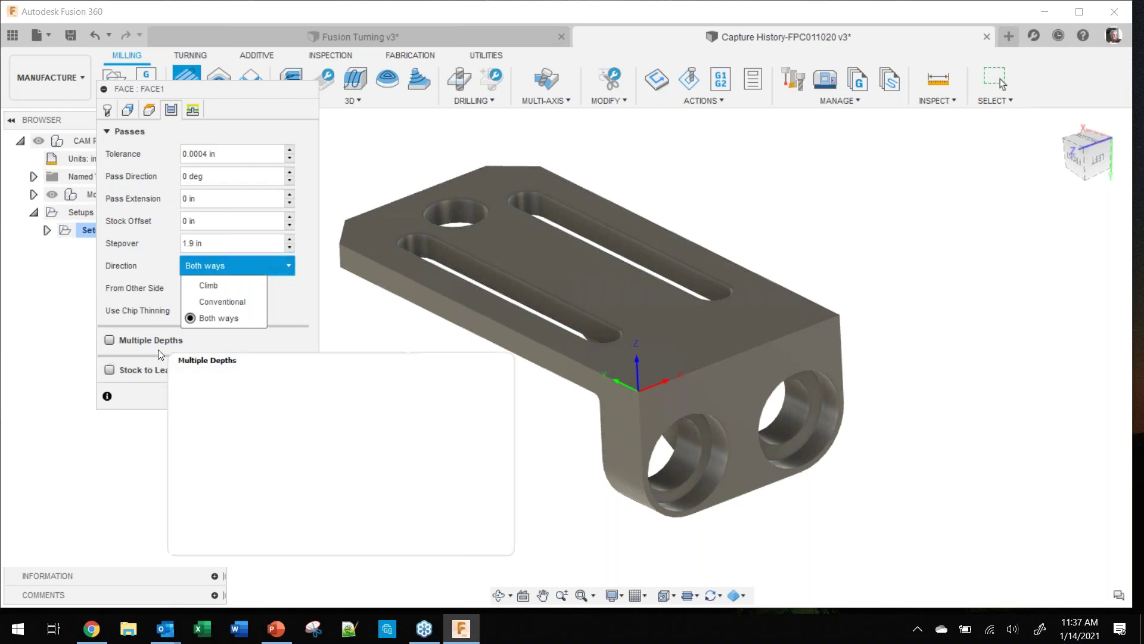
pyautogui.click(192, 110)
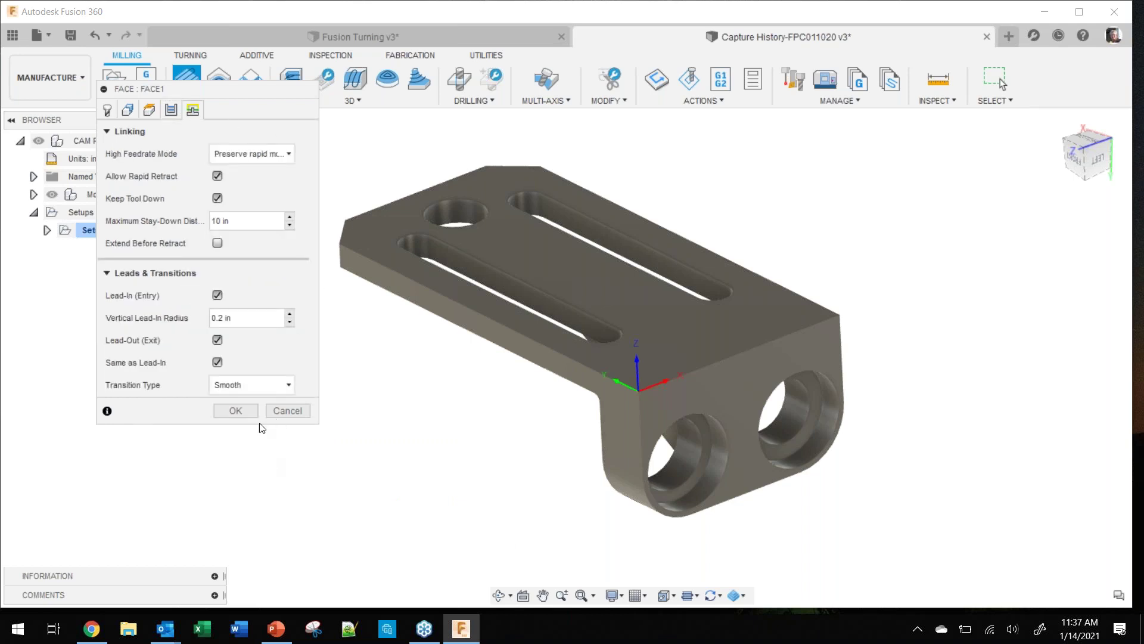
pyautogui.click(256, 392)
pyautogui.click(258, 352)
pyautogui.click(236, 411)
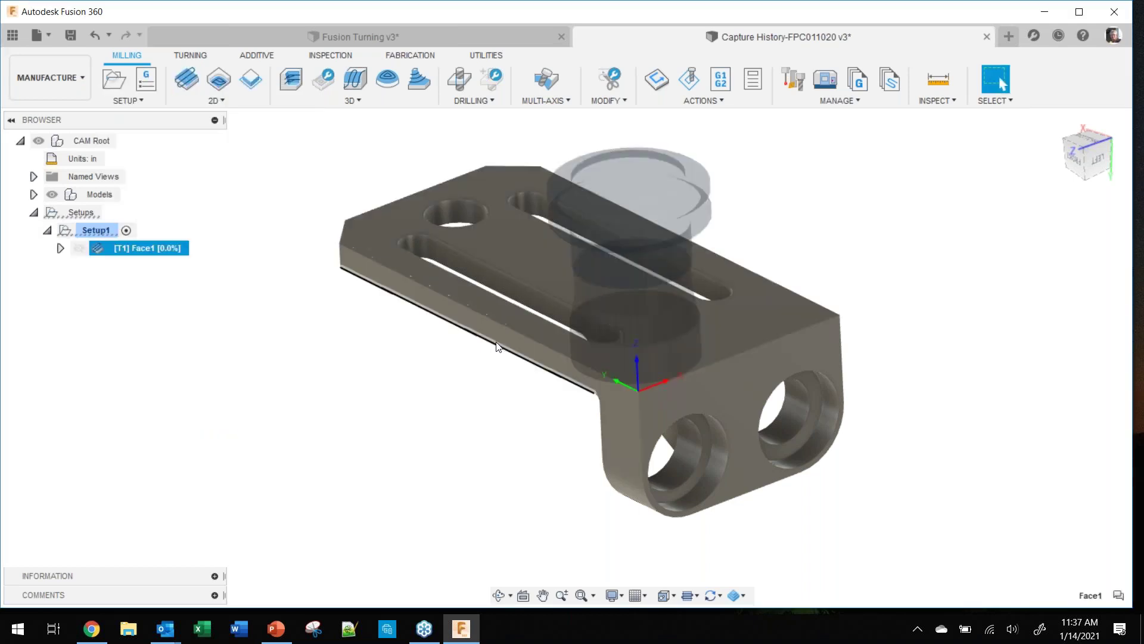
pyautogui.scroll(2, 498, 350)
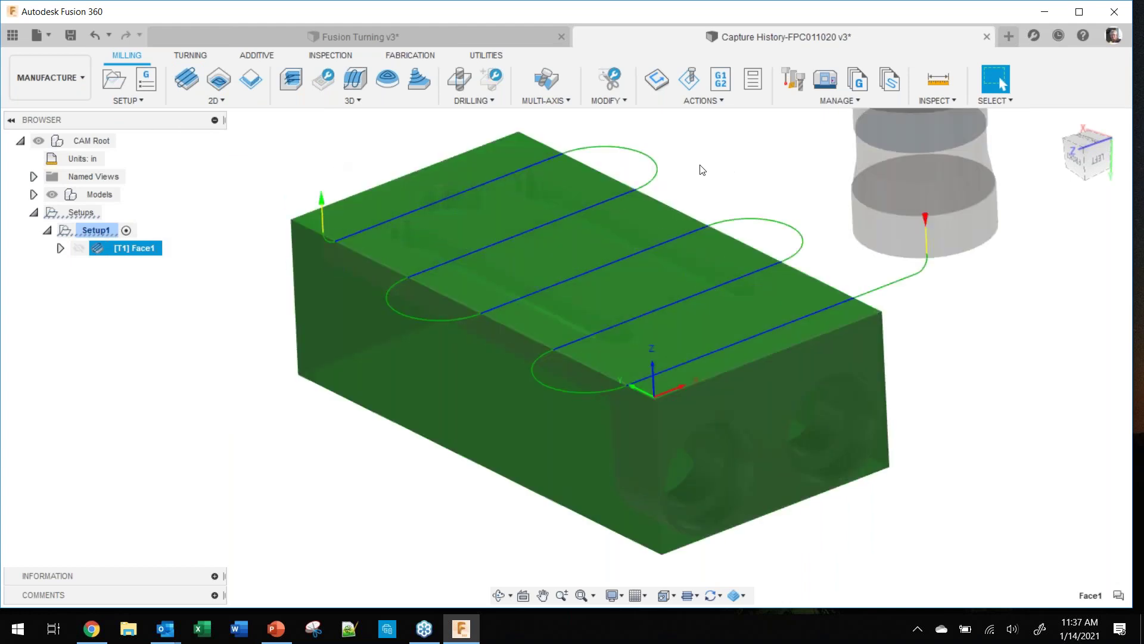
# Step: Simulate the Face1 toolpath with stock and tool holder shown, and close the simulation
pyautogui.click(689, 79)
pyautogui.click(565, 536)
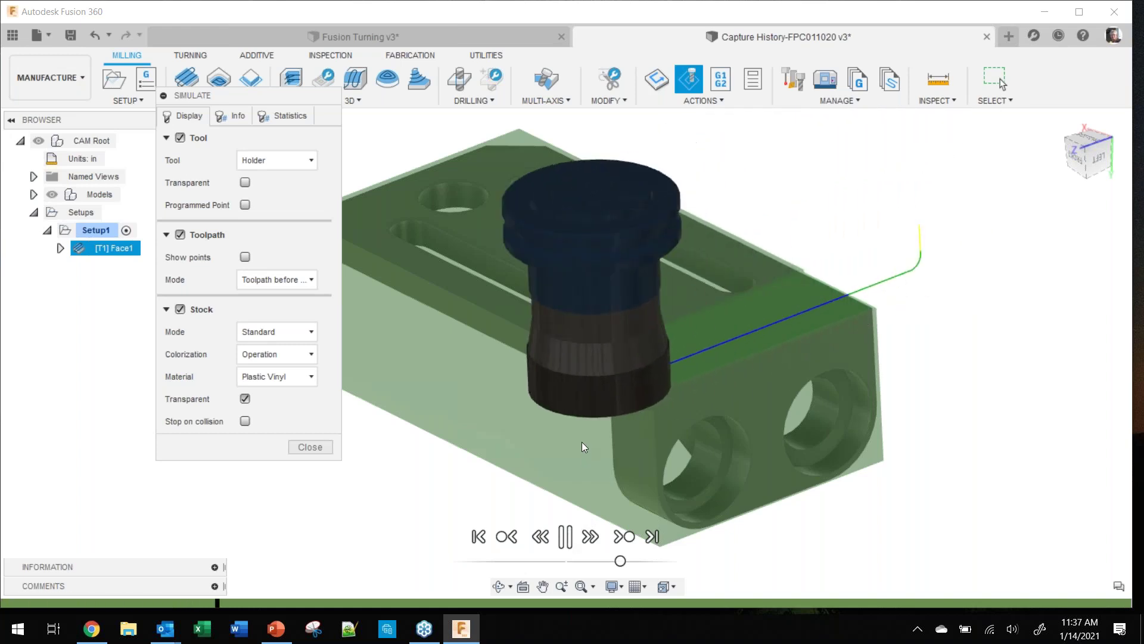
pyautogui.click(311, 447)
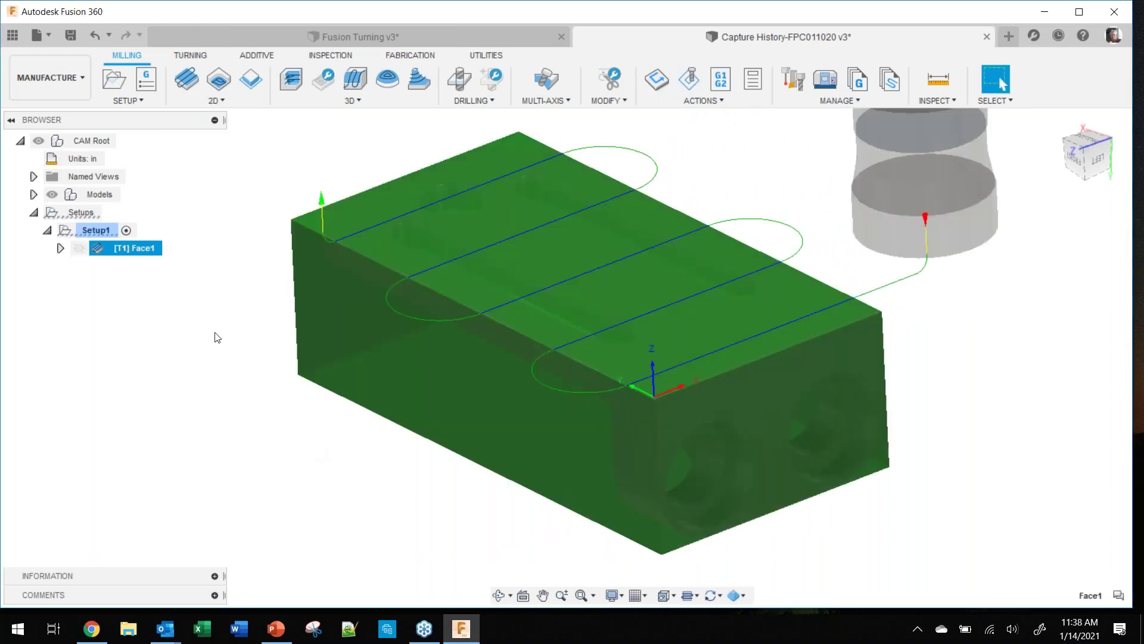
# Step: Edit the Face1 operation and set its pass direction to 90 deg
pyautogui.rightClick(126, 249)
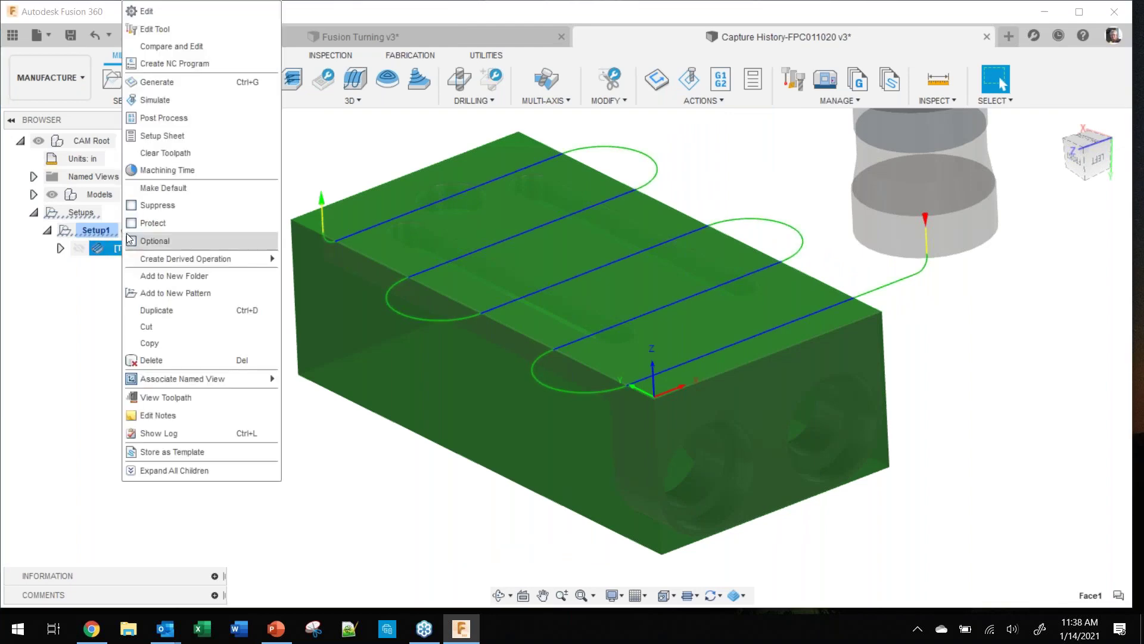
pyautogui.click(151, 12)
pyautogui.click(171, 110)
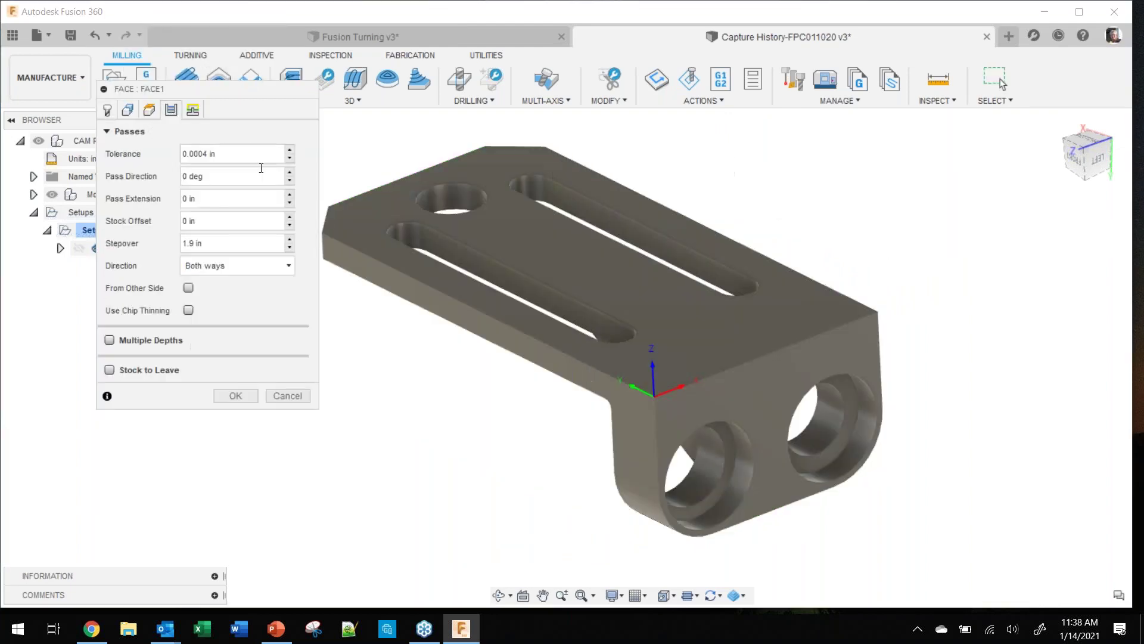
pyautogui.click(238, 176)
pyautogui.click(236, 395)
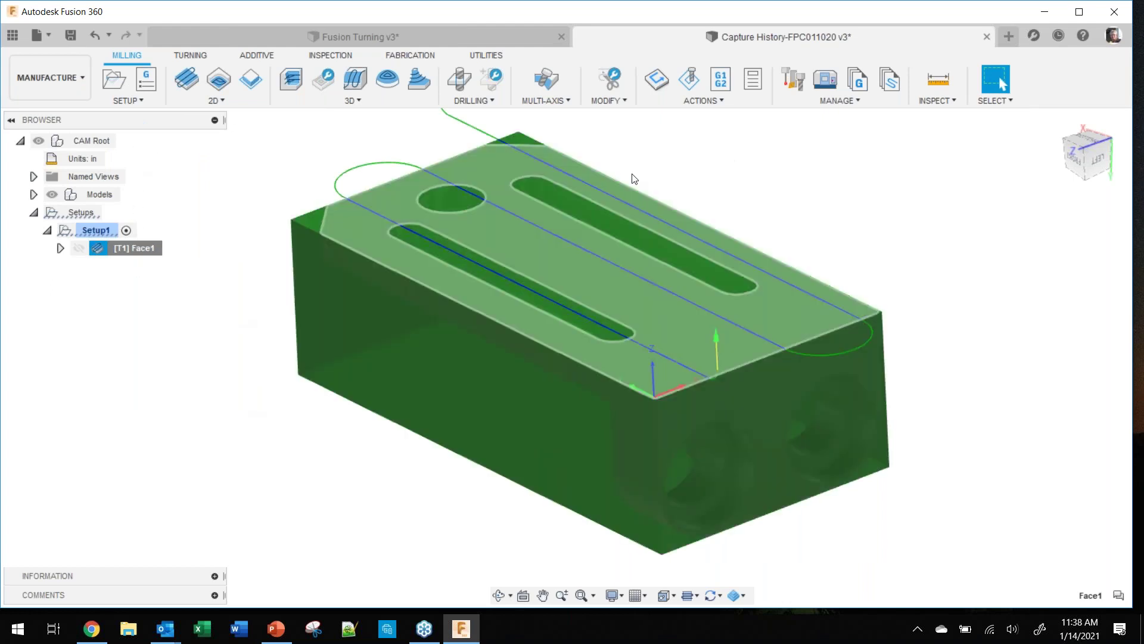
# Step: Simulate the lengthwise Face1 passes across the top of the stock, and close the simulation
pyautogui.click(564, 532)
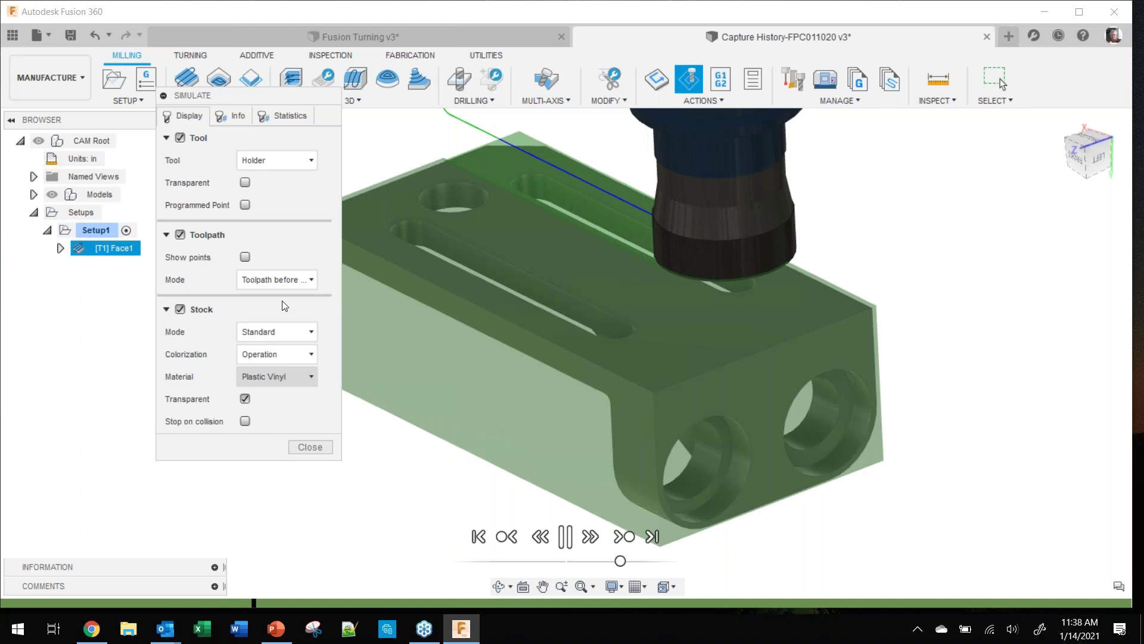
pyautogui.moveTo(242, 95); pyautogui.dragTo(190, 100)
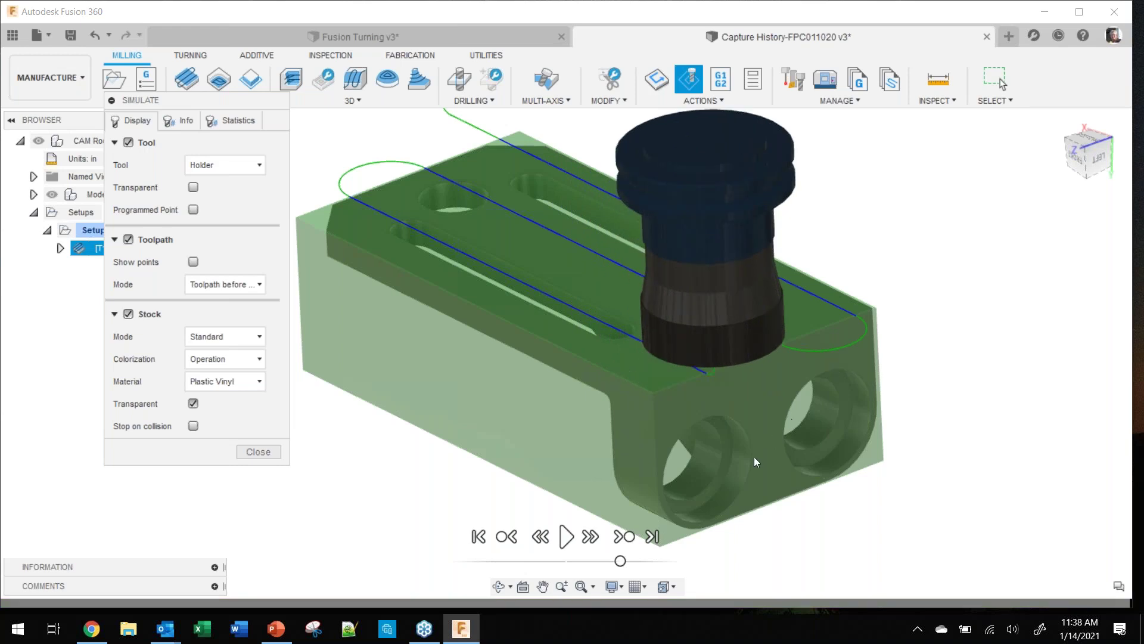
pyautogui.click(259, 451)
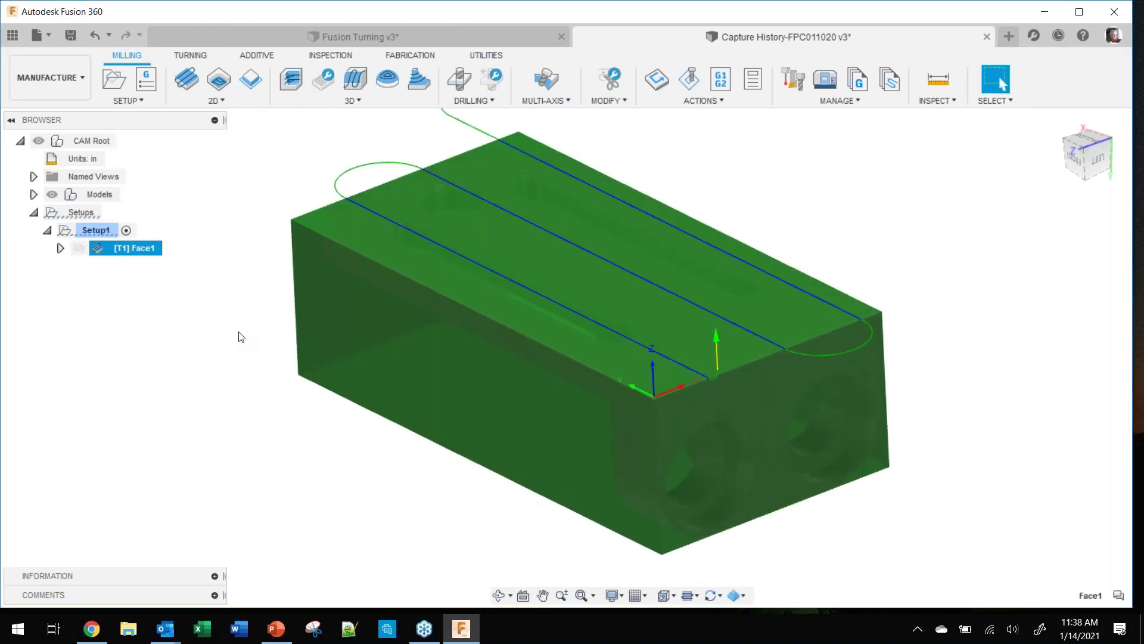
pyautogui.click(226, 324)
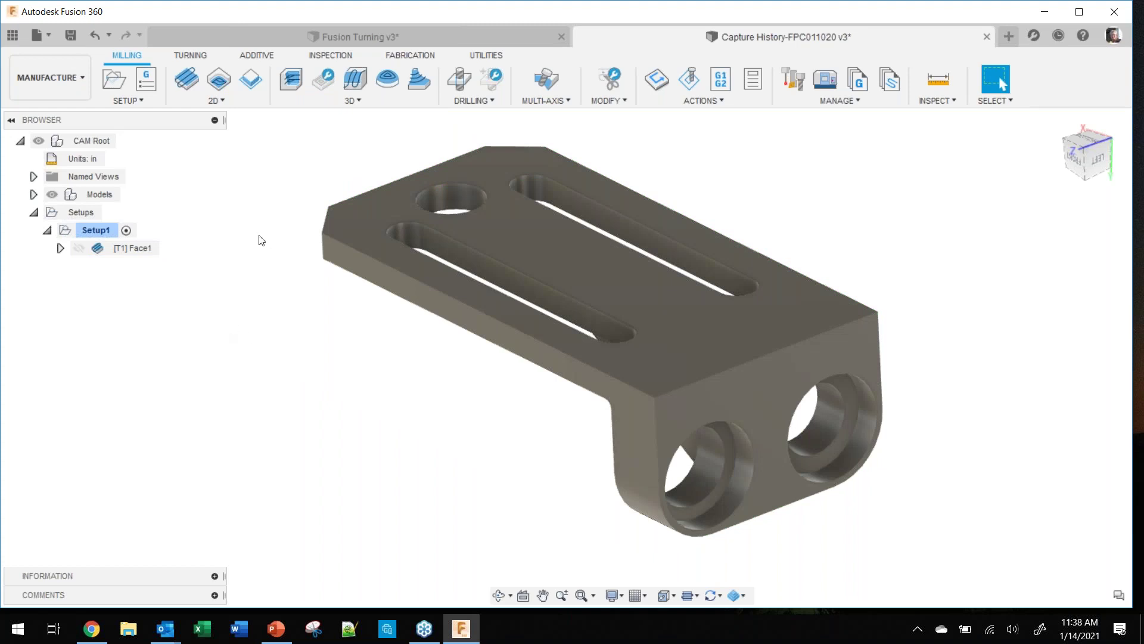
# Step: Duplicate the Face1 operation and rename the copy "Face1 side"
pyautogui.click(112, 249)
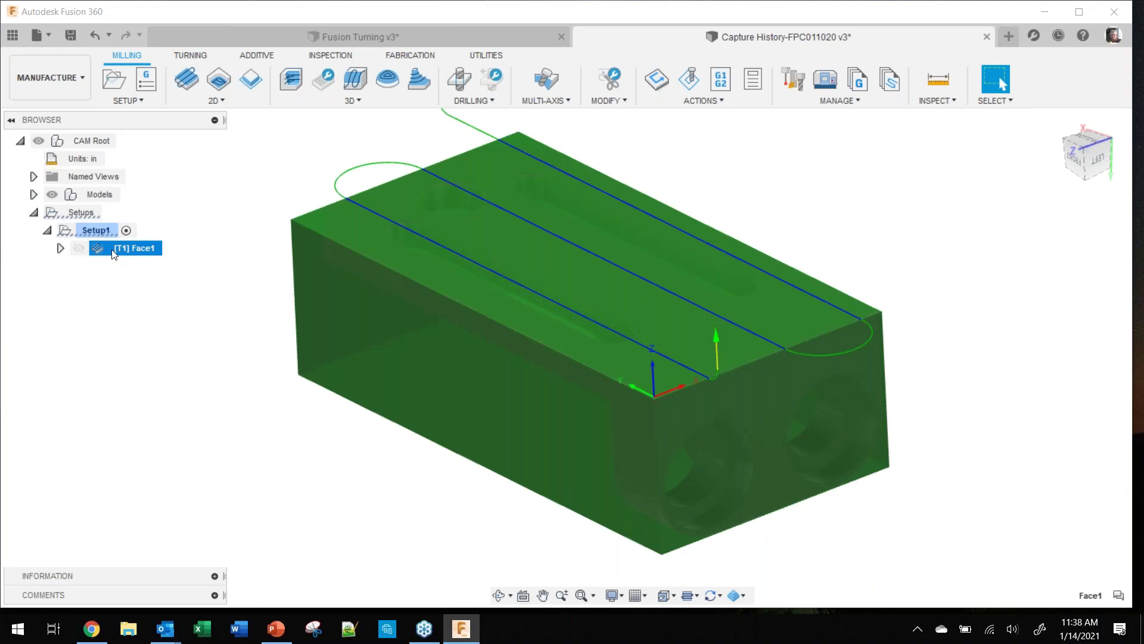
pyautogui.rightClick(114, 254)
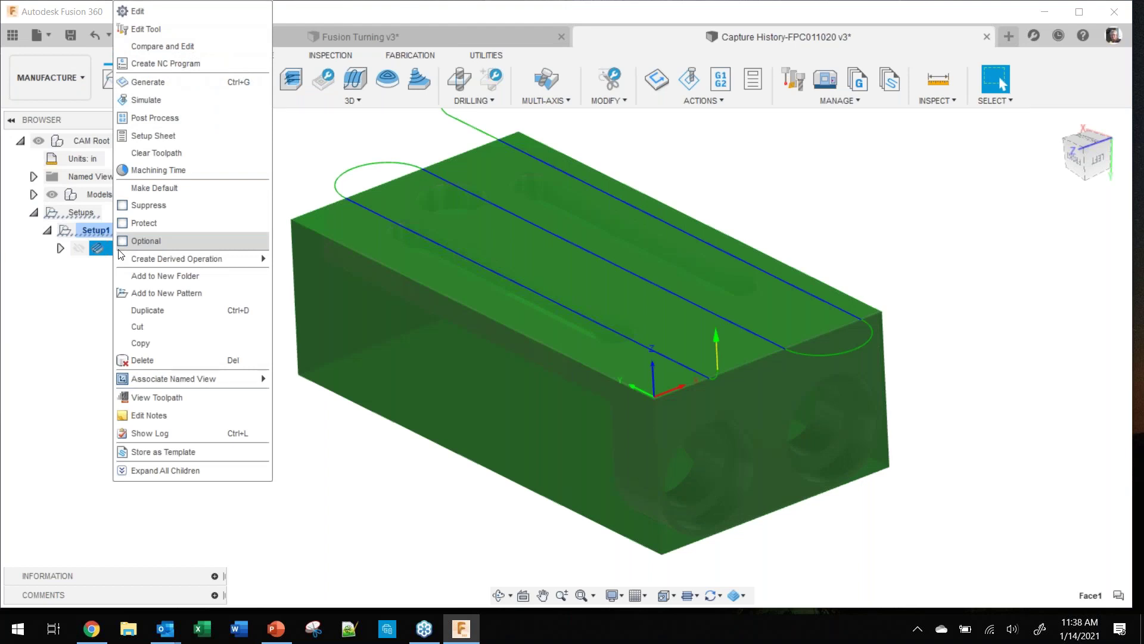
pyautogui.click(167, 309)
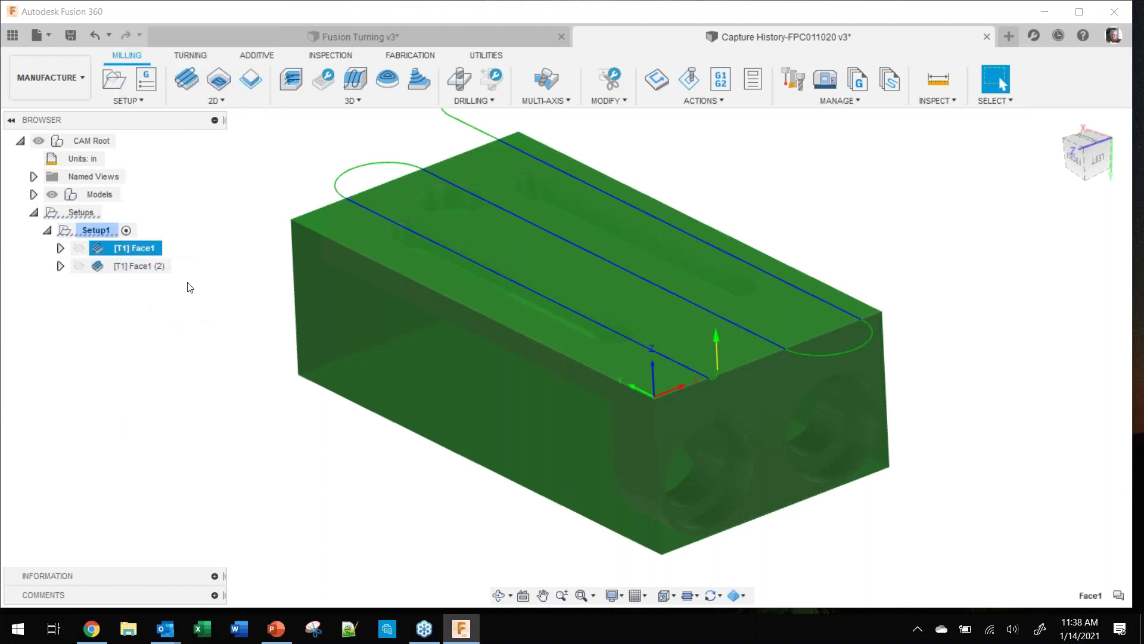
pyautogui.click(141, 272)
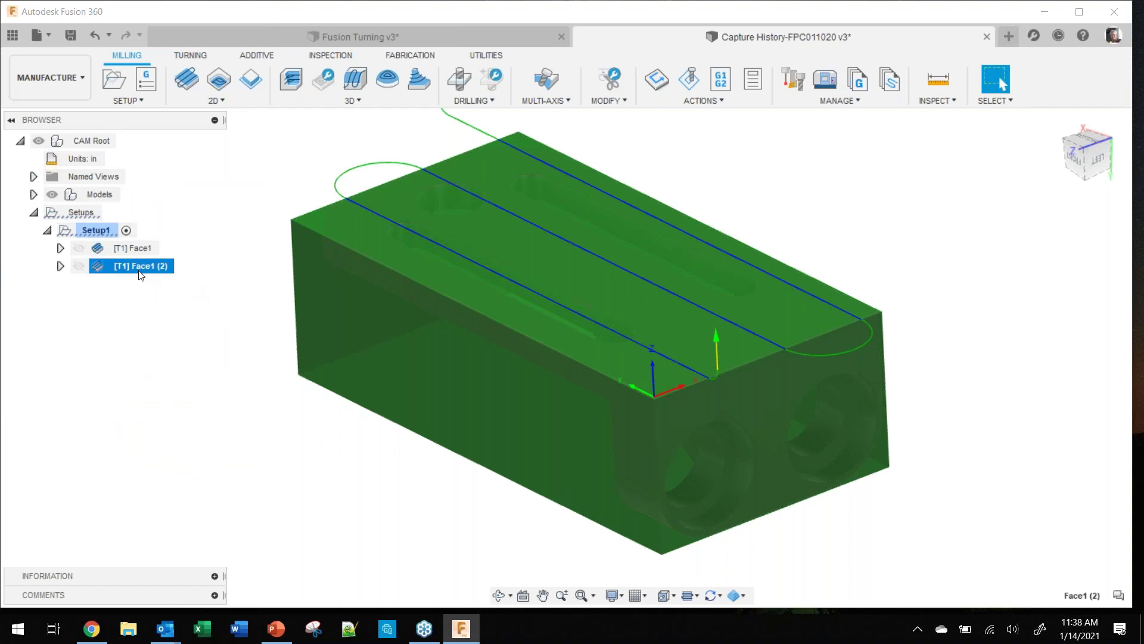
pyautogui.click(142, 272)
pyautogui.press('End')
pyautogui.press('Return')
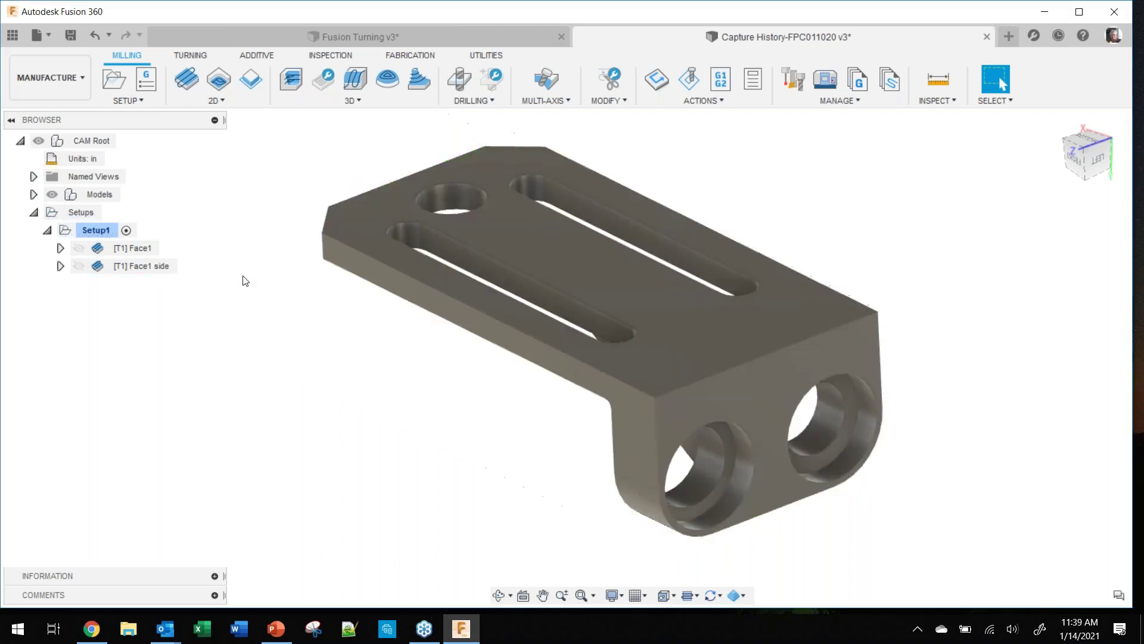
# Step: Enable tool orientation for Face1 side, using the end face with the two bores as Z axis and its upper edge, flipped, as X axis
pyautogui.rightClick(122, 273)
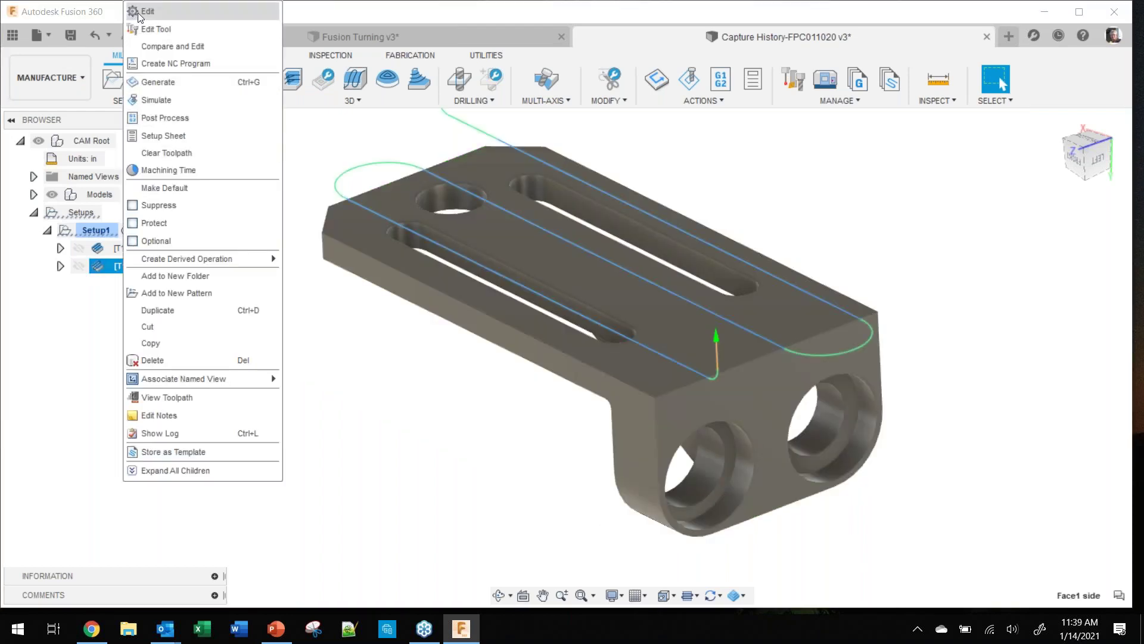
pyautogui.click(138, 12)
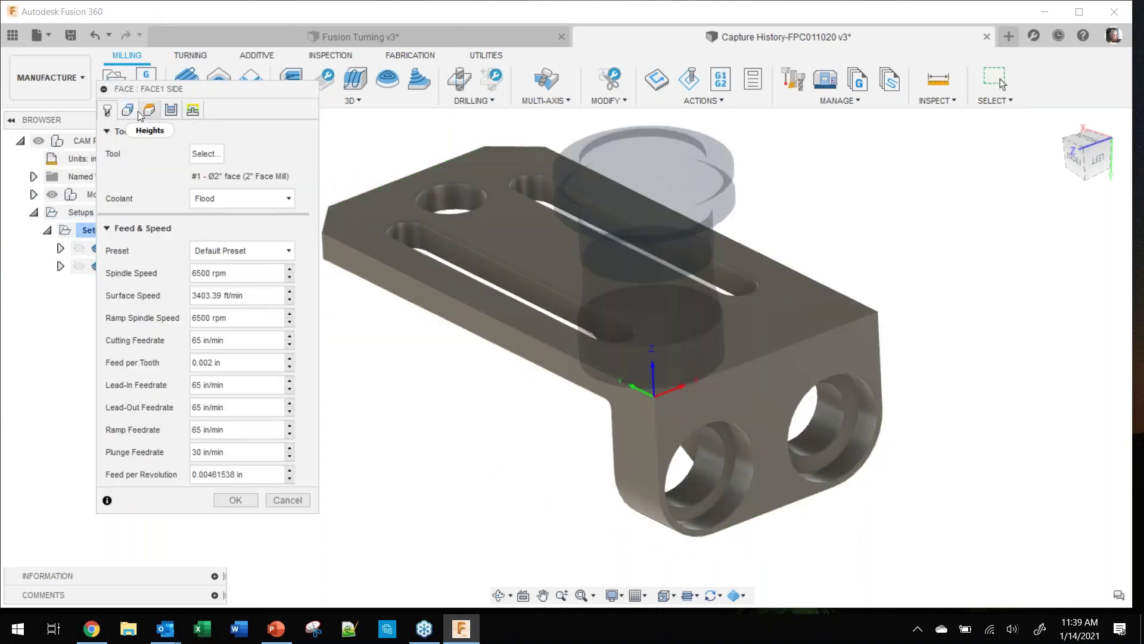
pyautogui.click(171, 111)
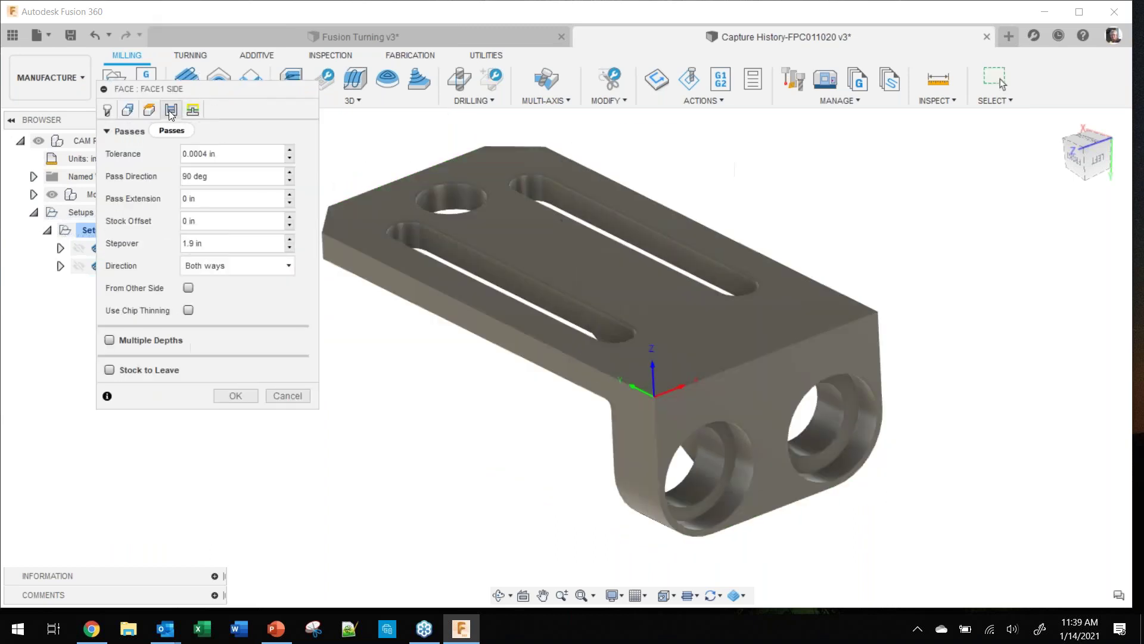
pyautogui.click(109, 110)
pyautogui.click(127, 110)
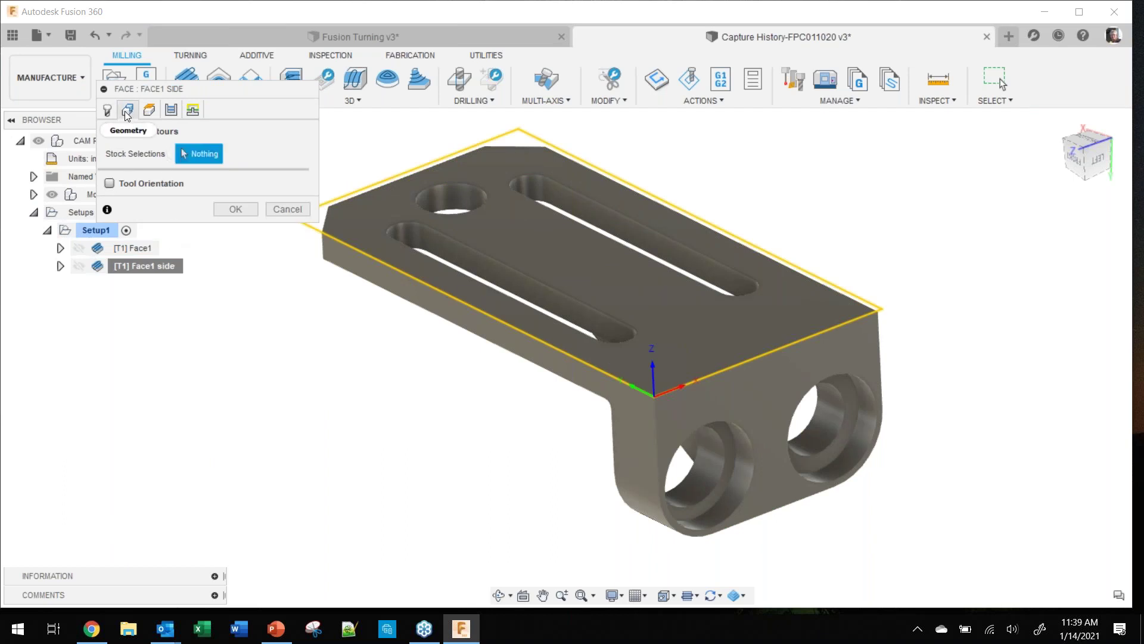
pyautogui.click(110, 184)
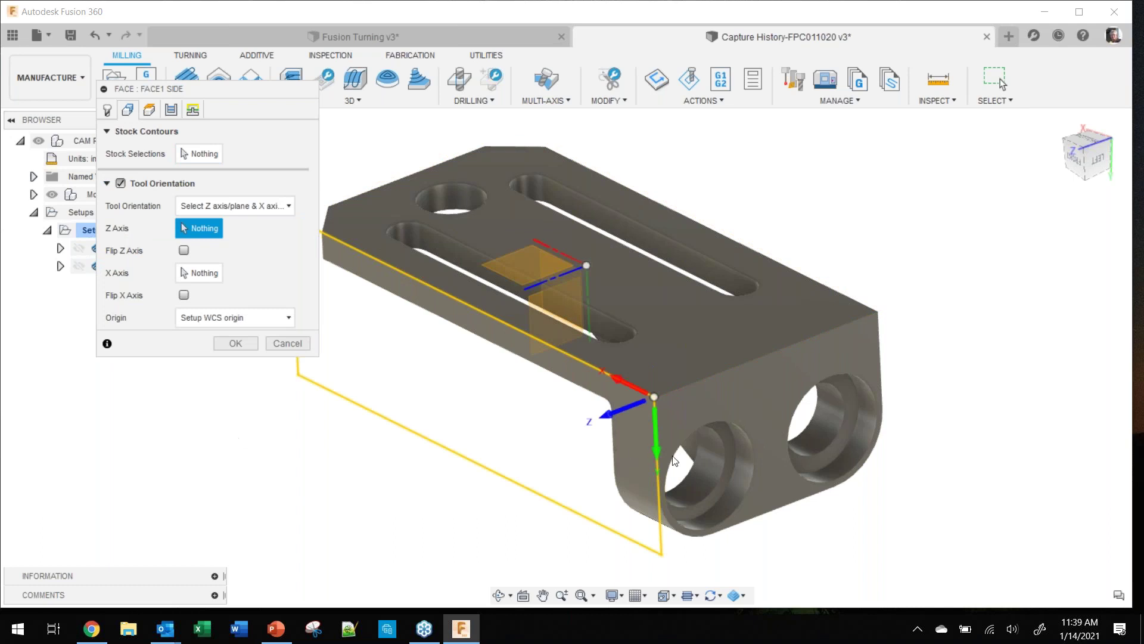
pyautogui.click(754, 415)
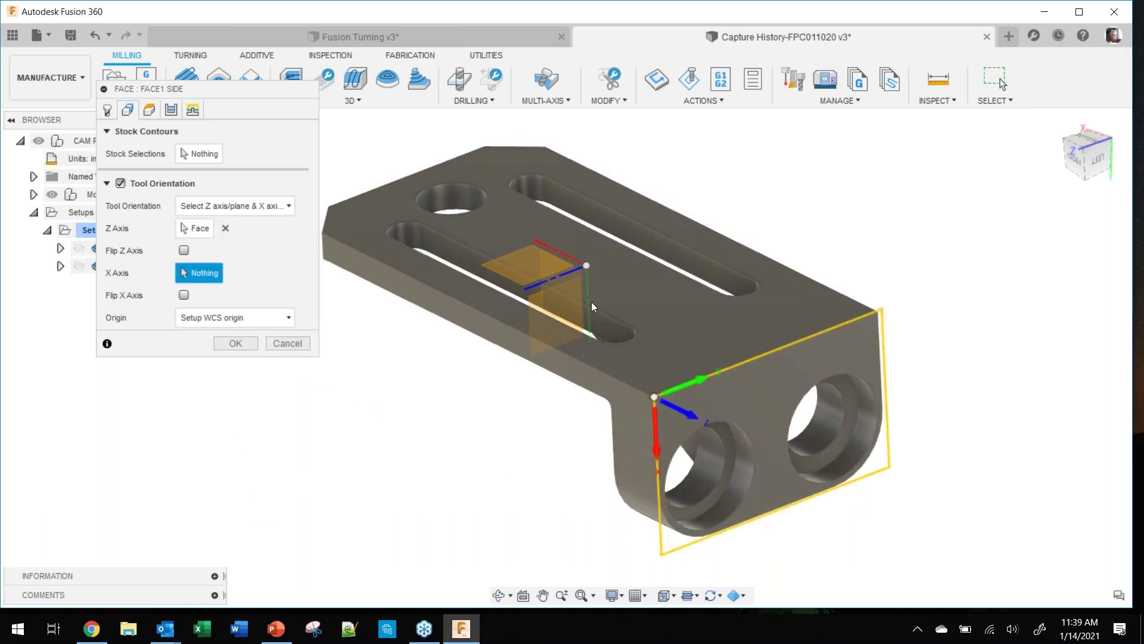
pyautogui.click(763, 355)
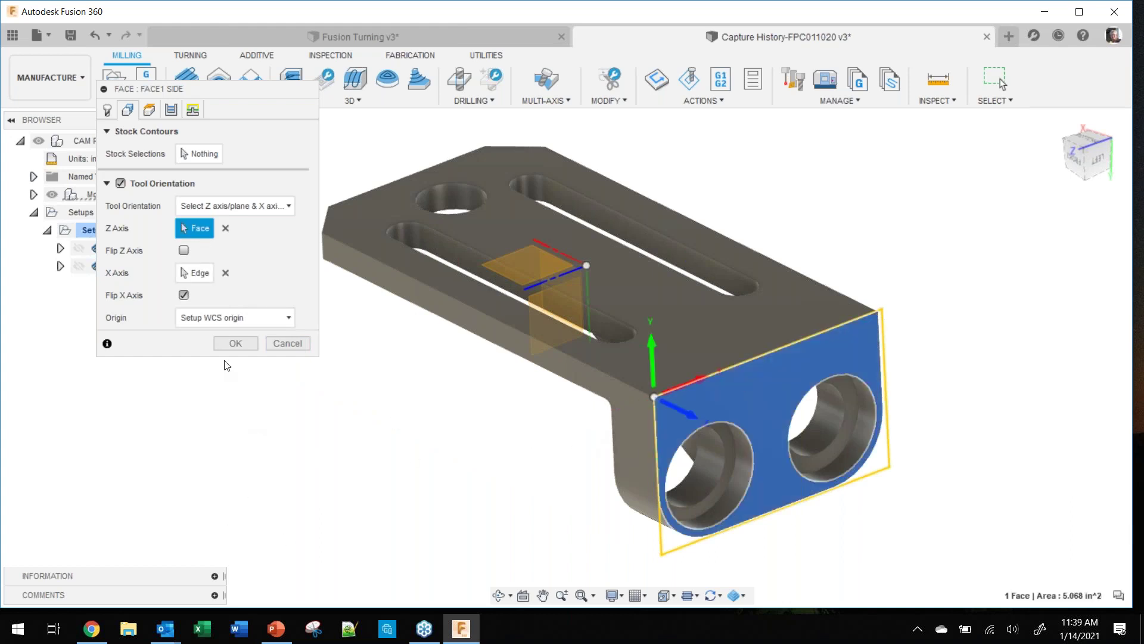
pyautogui.click(238, 341)
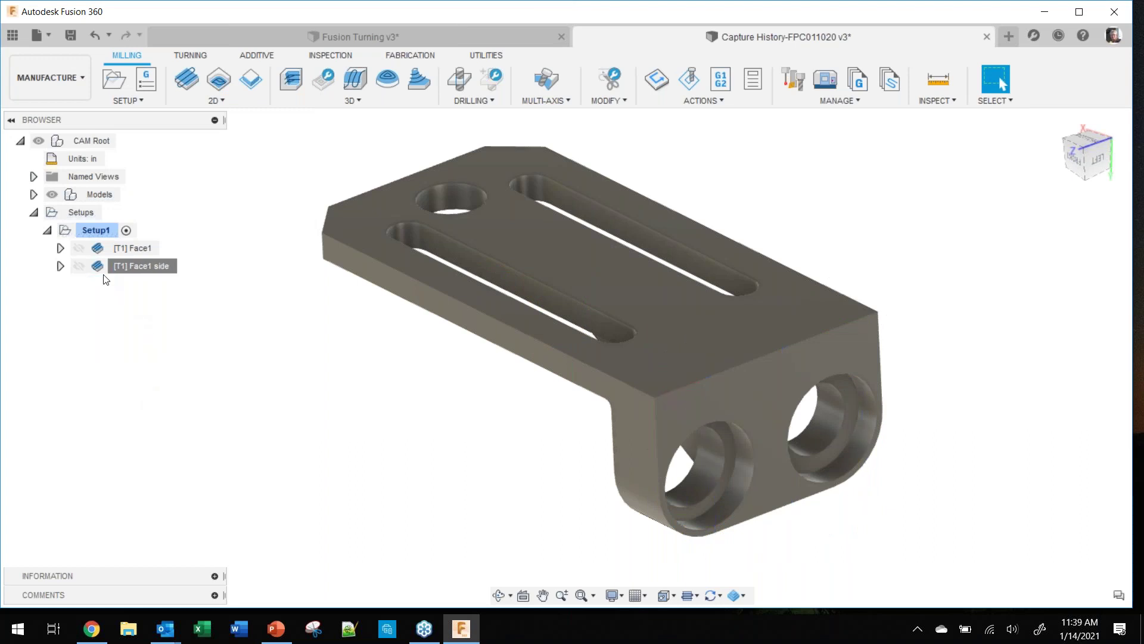
# Step: Simulate all operations of Setup1 at a higher playback speed, and close the simulation
pyautogui.click(97, 236)
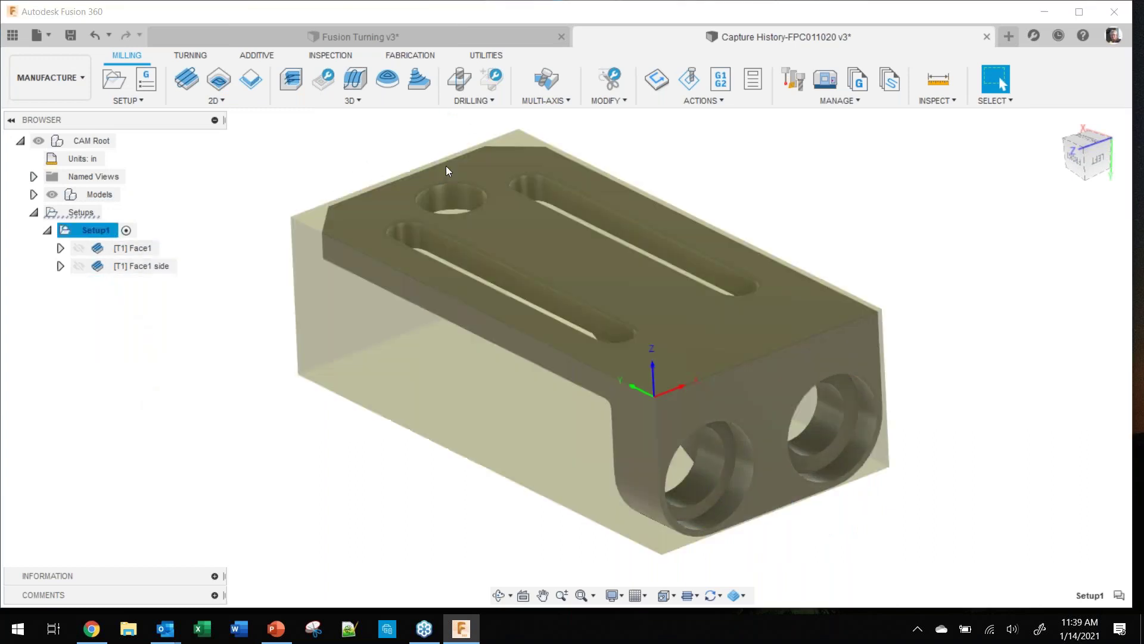
pyautogui.click(685, 75)
pyautogui.click(565, 536)
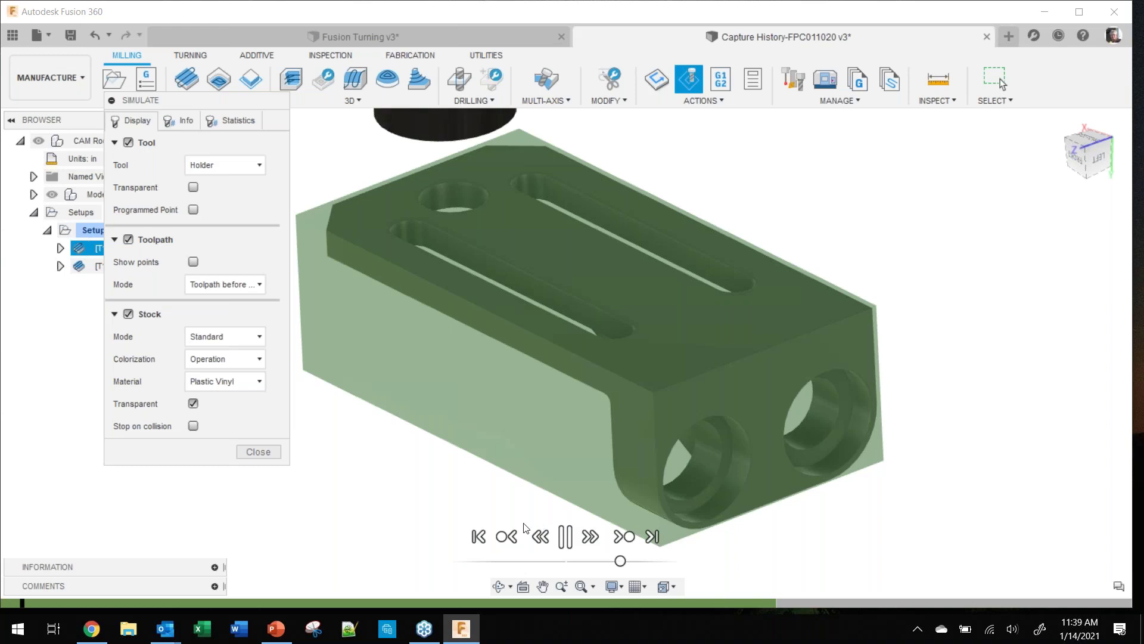
pyautogui.moveTo(622, 560); pyautogui.dragTo(655, 565)
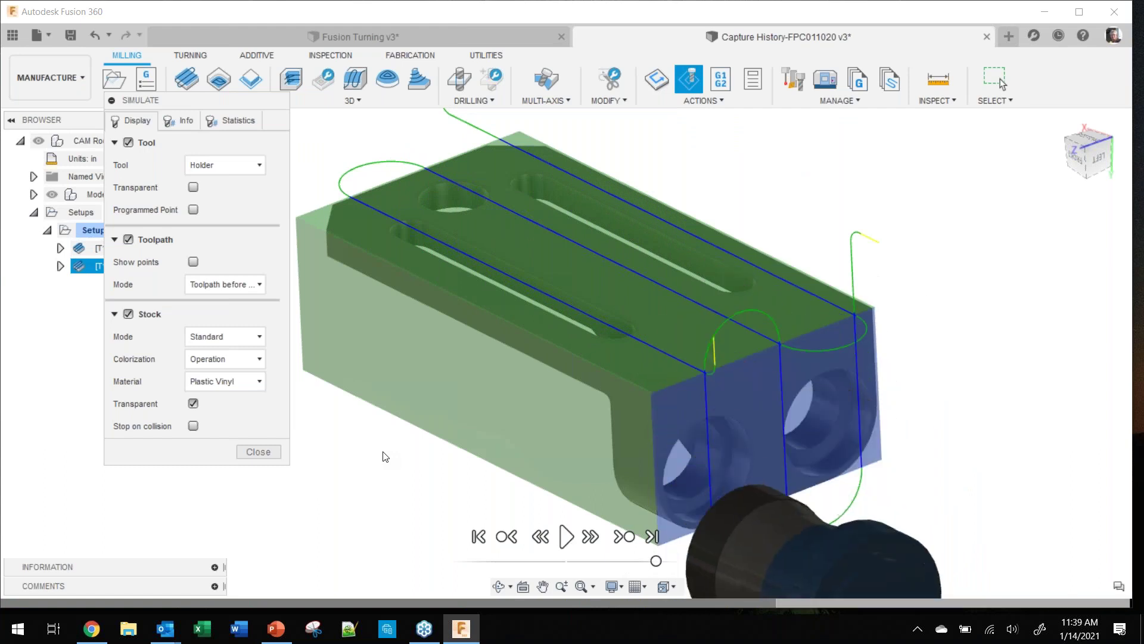
pyautogui.click(257, 451)
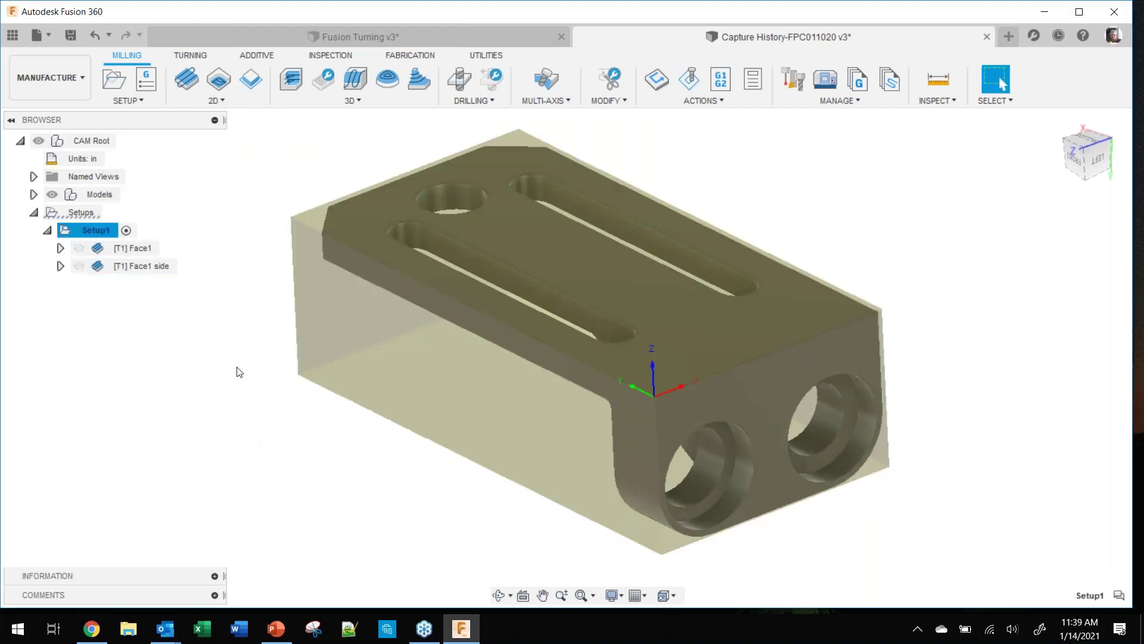
# Step: Edit the Face1 side operation and set its pass direction to 0 deg
pyautogui.rightClick(135, 270)
pyautogui.click(161, 11)
pyautogui.click(172, 110)
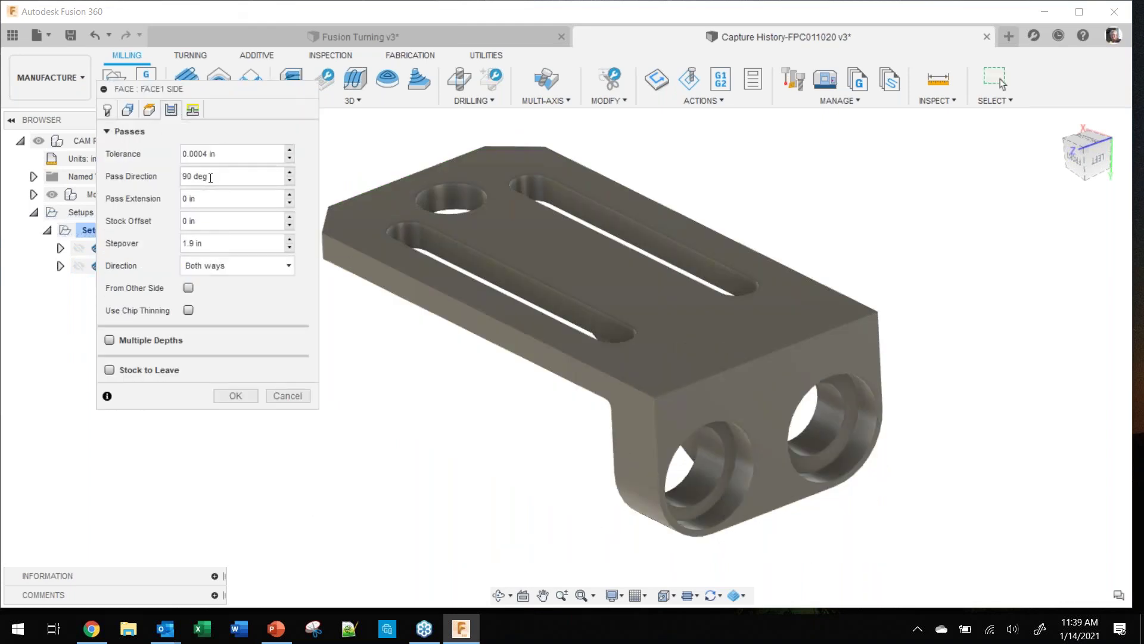
pyautogui.moveTo(210, 177); pyautogui.dragTo(181, 176)
pyautogui.write('0')
pyautogui.click(234, 395)
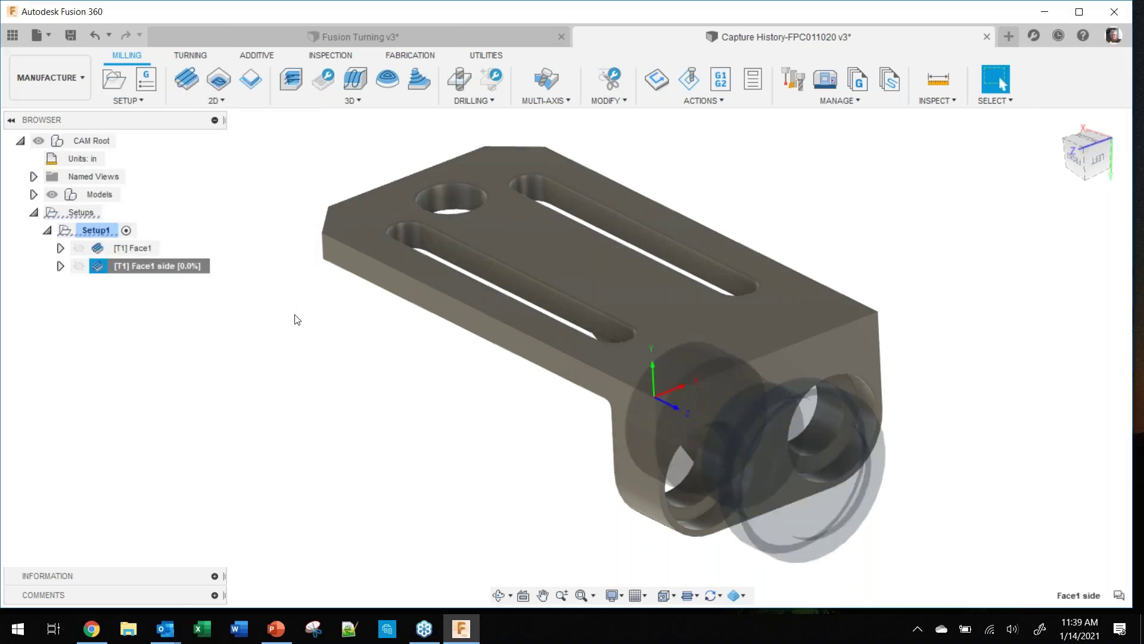
# Step: Simulate the Face1 side operation on its own, close the simulation and clear the selection
pyautogui.scroll(-3, 416, 395)
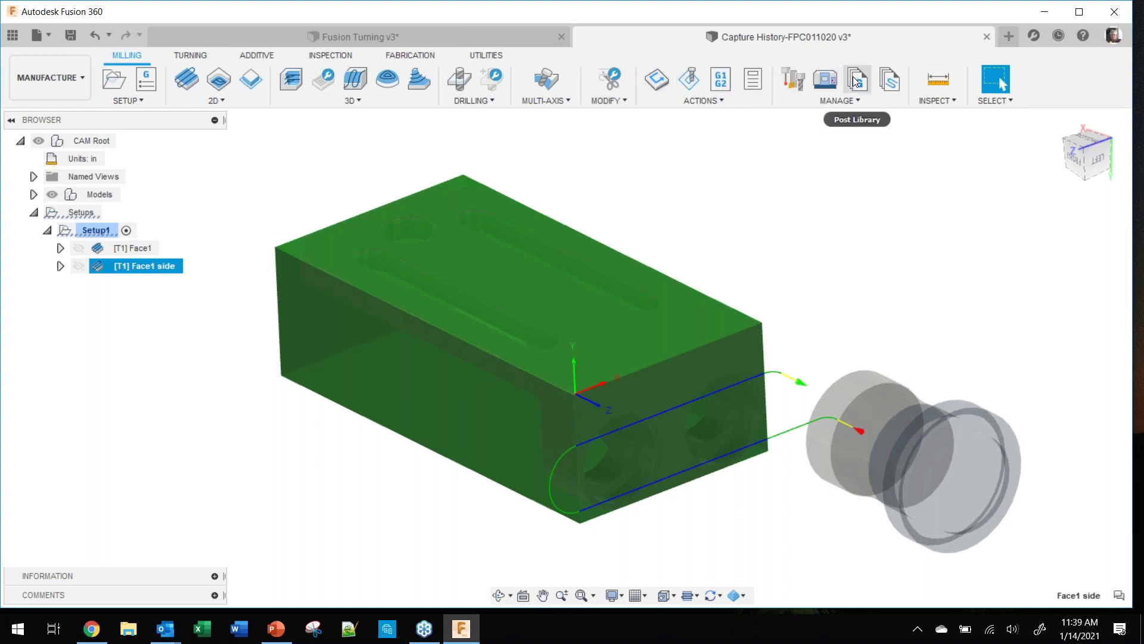
pyautogui.click(689, 81)
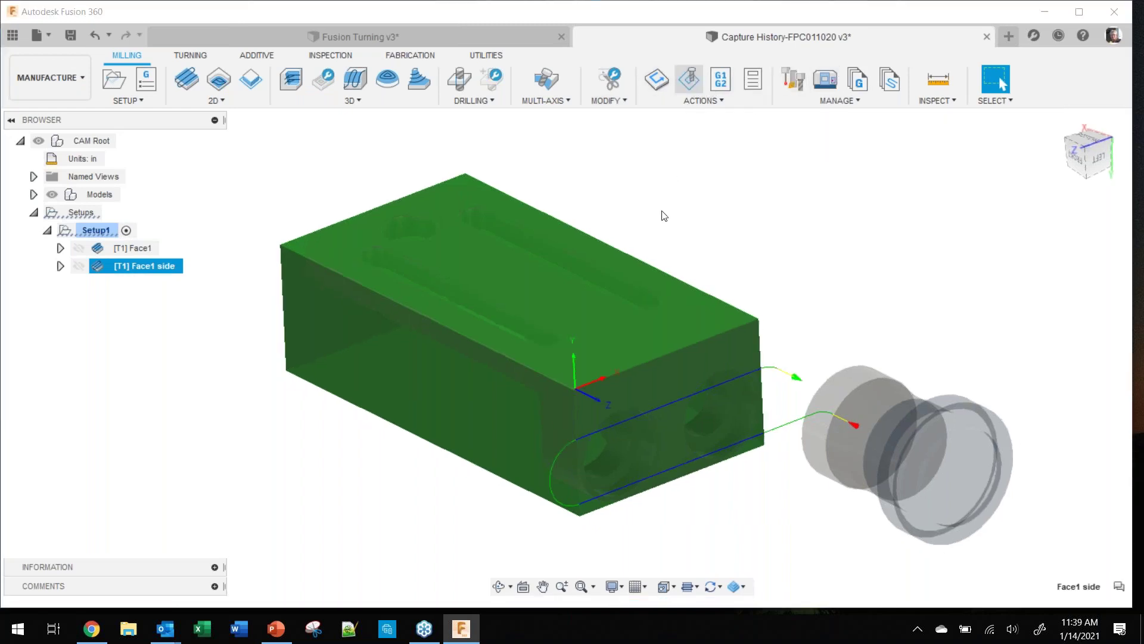
pyautogui.click(566, 536)
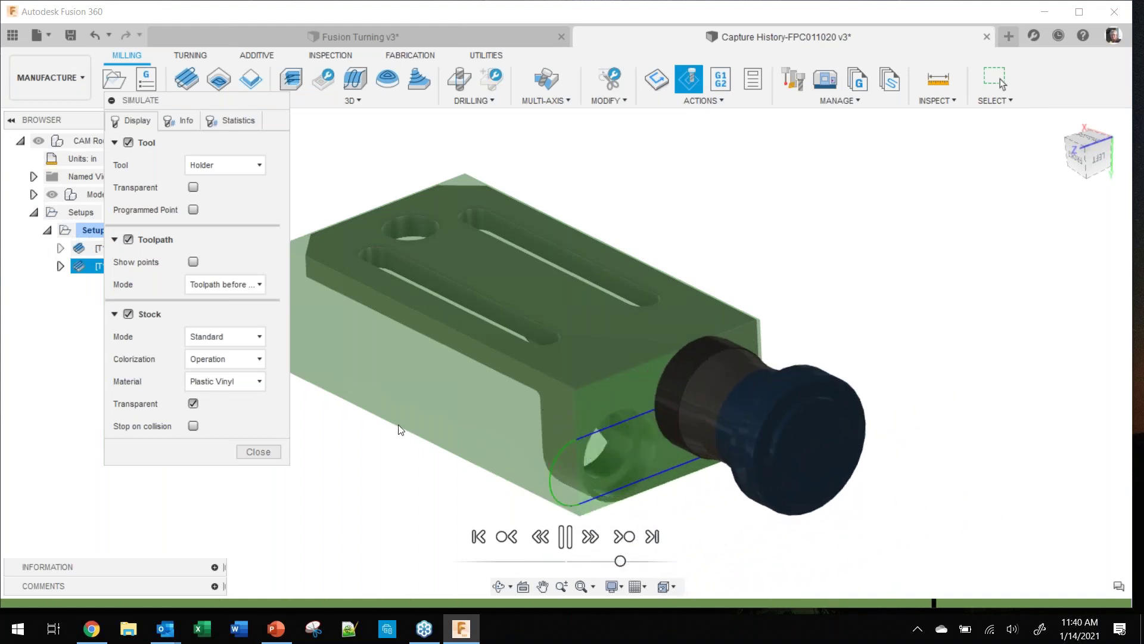
pyautogui.click(258, 452)
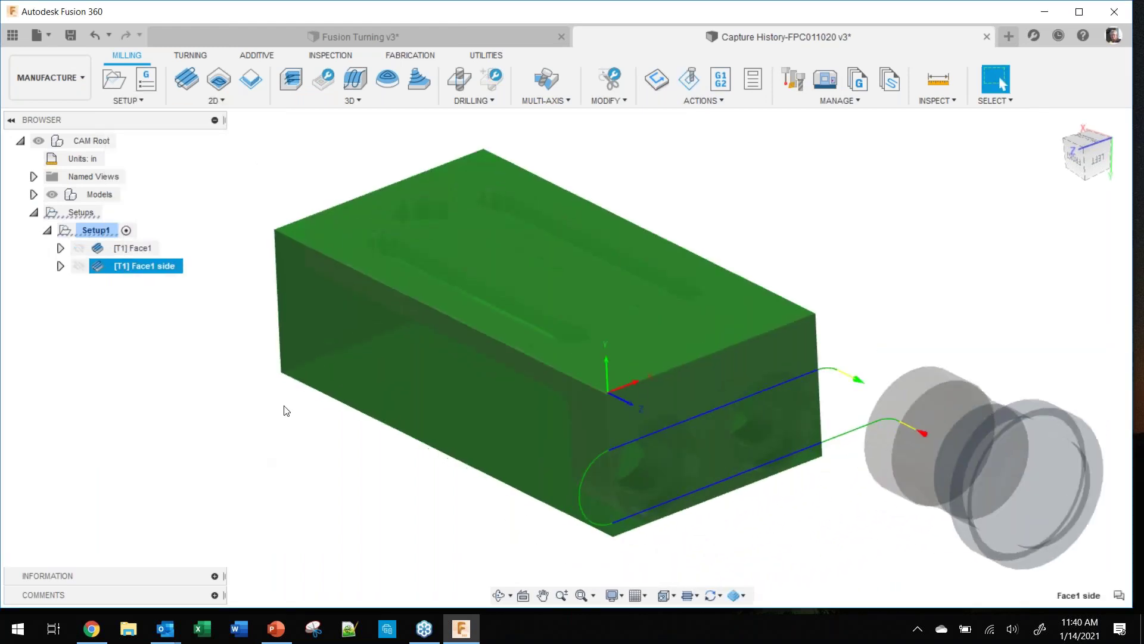
pyautogui.click(243, 369)
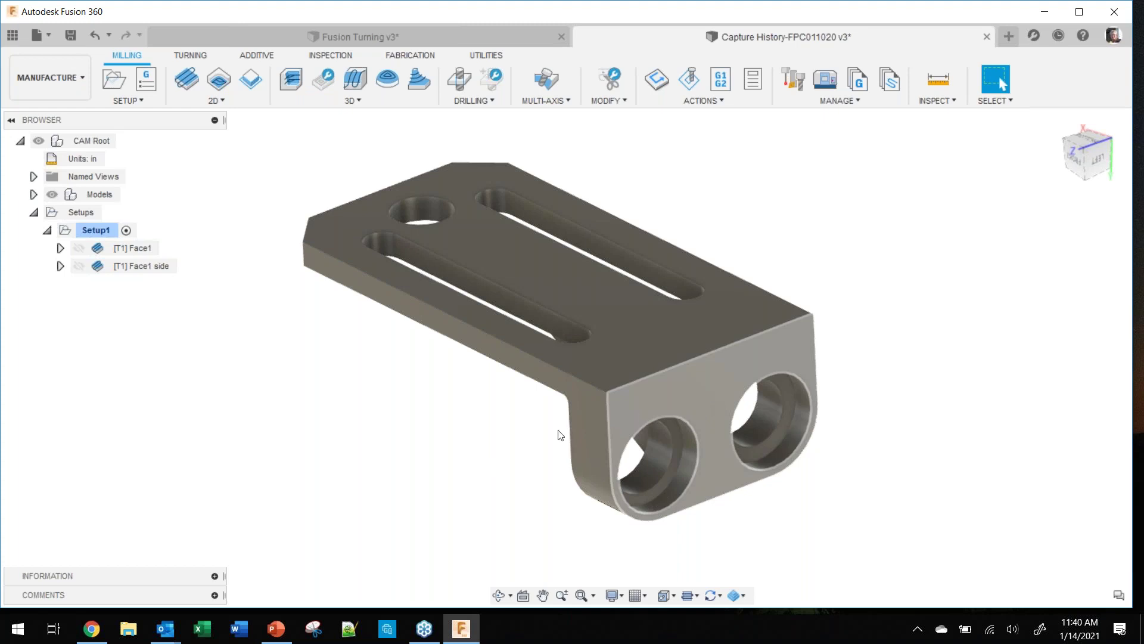
pyautogui.click(461, 81)
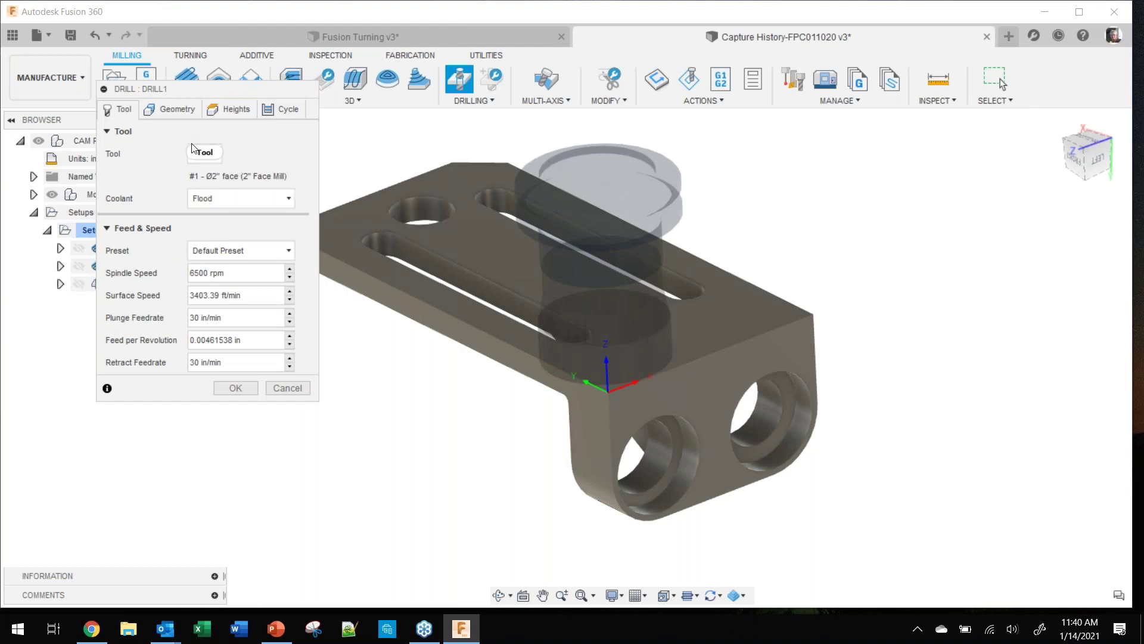
pyautogui.click(213, 153)
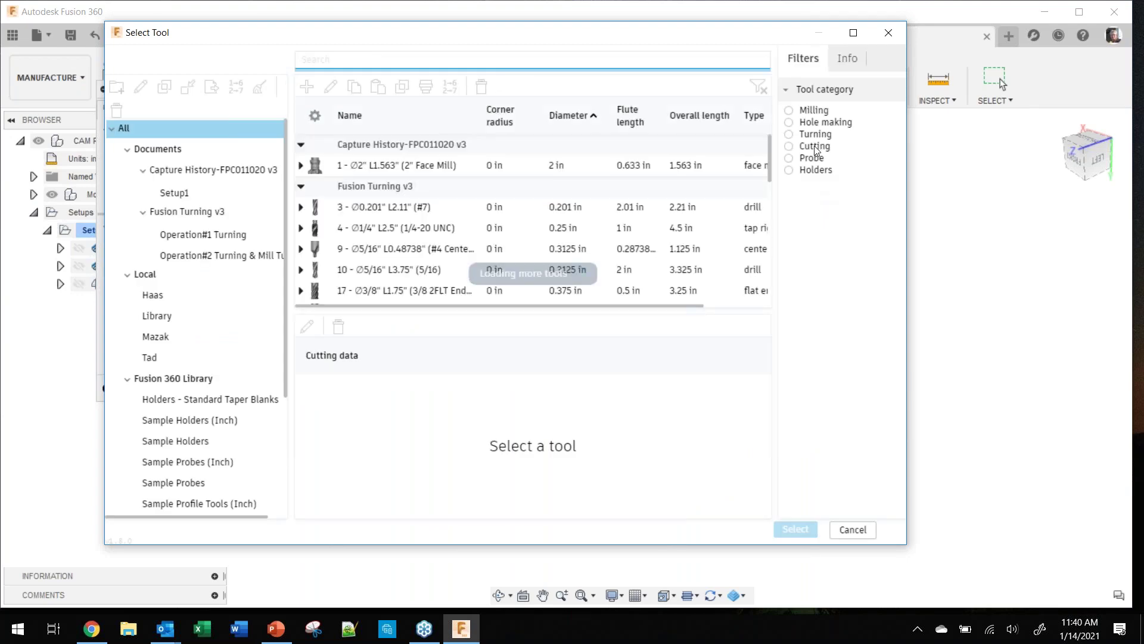
pyautogui.click(789, 122)
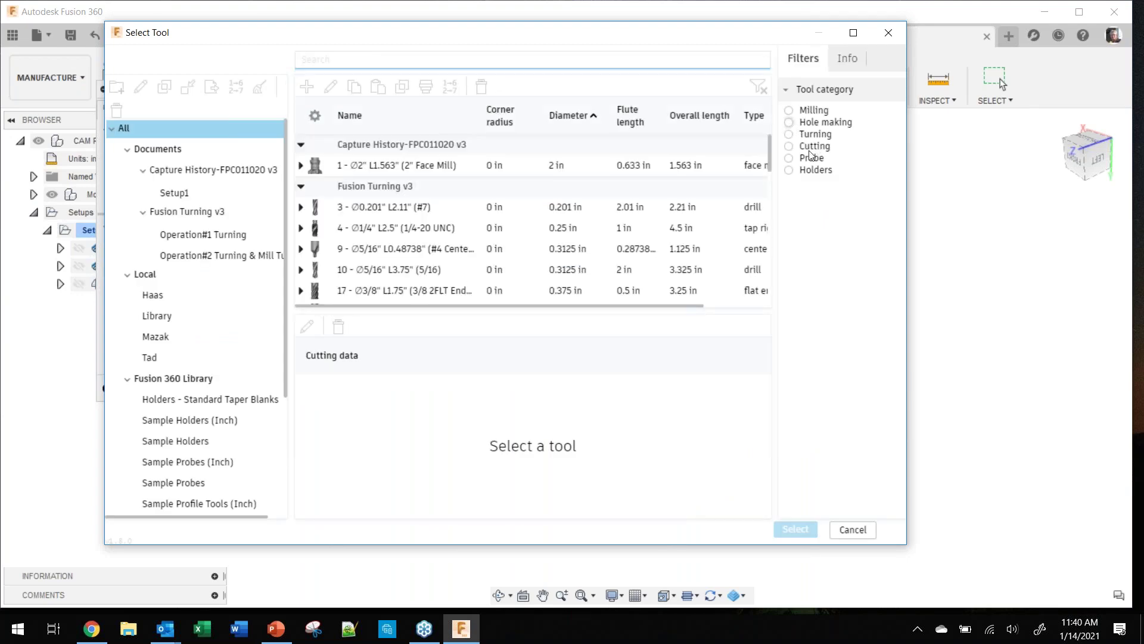
pyautogui.click(790, 252)
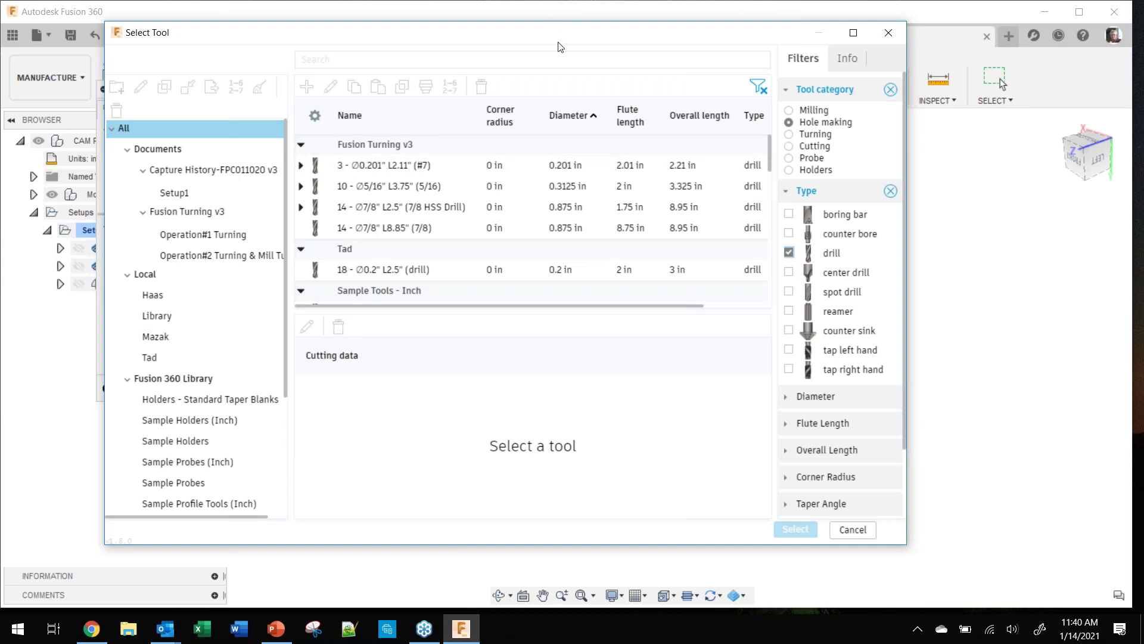
pyautogui.moveTo(559, 45); pyautogui.dragTo(507, 41)
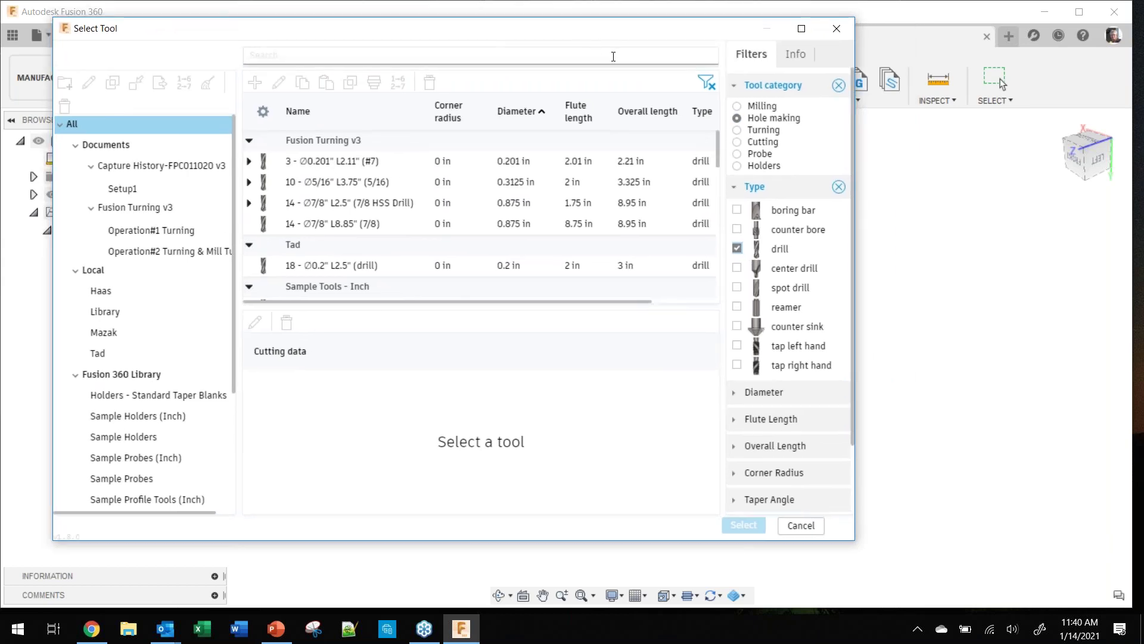
pyautogui.click(800, 525)
# Step: Measure the end arc of a slot and the inner circular edge of a bore in the end face
pyautogui.click(943, 81)
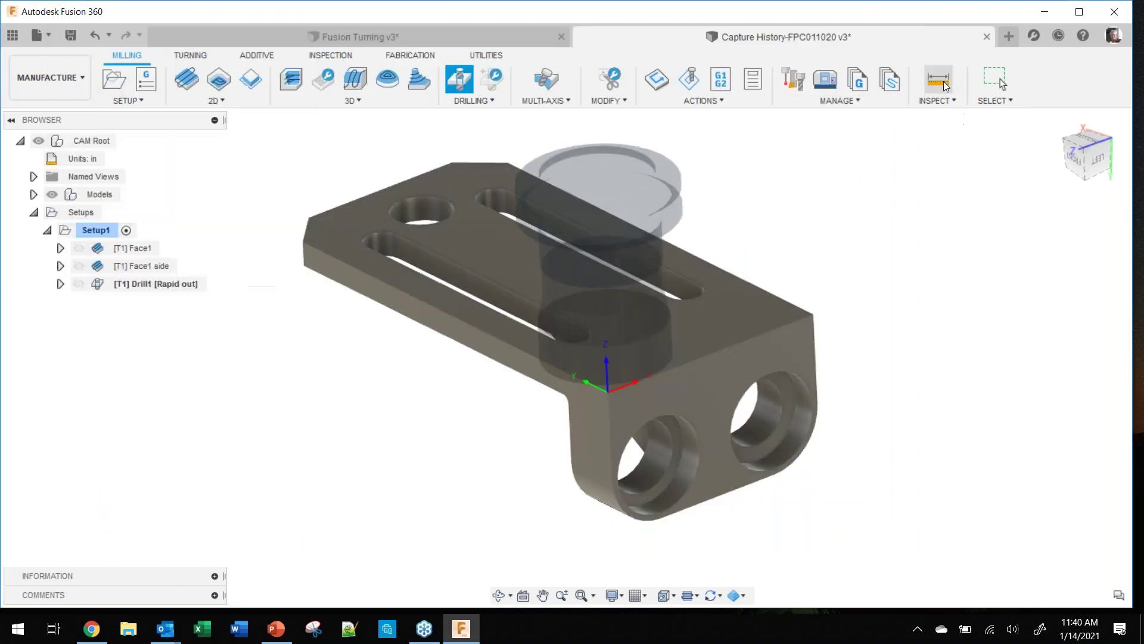
pyautogui.click(372, 231)
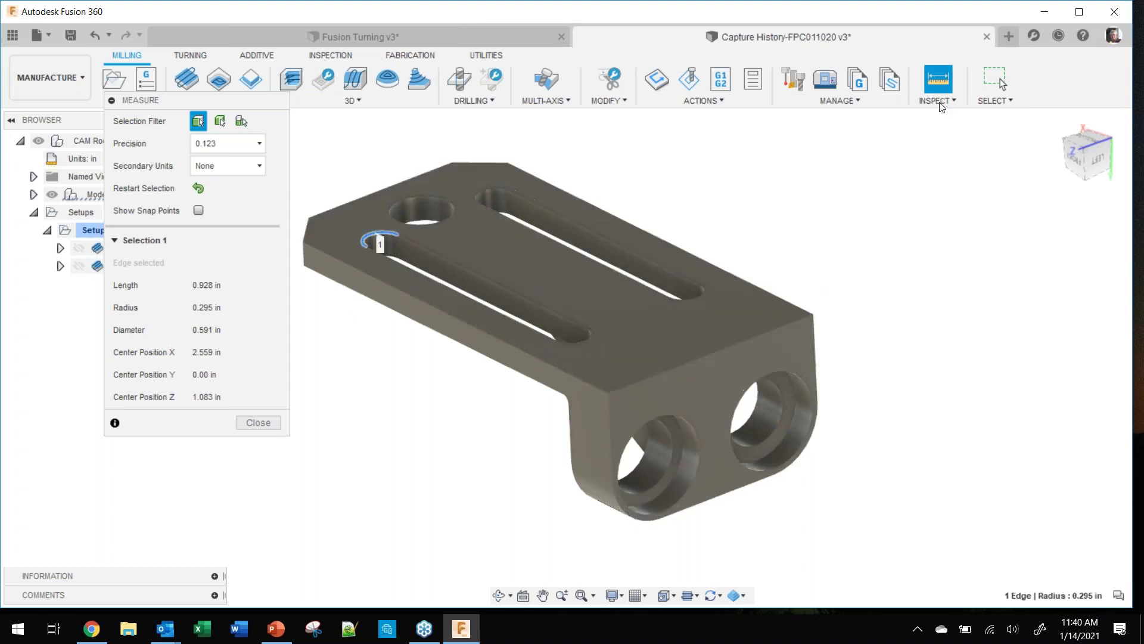
pyautogui.click(938, 80)
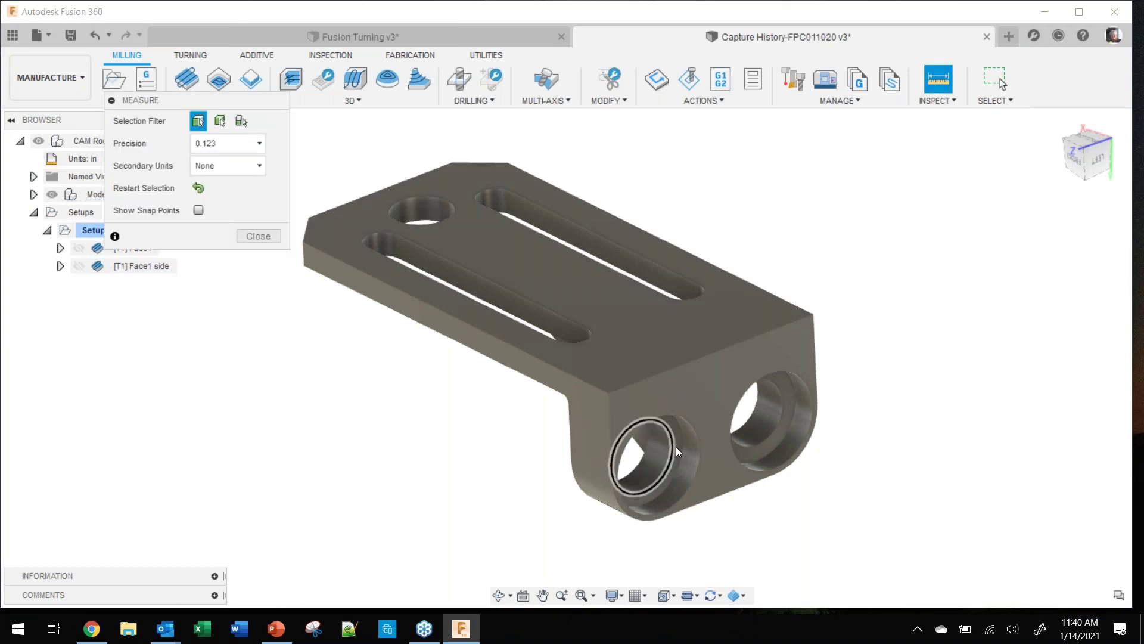
pyautogui.click(683, 425)
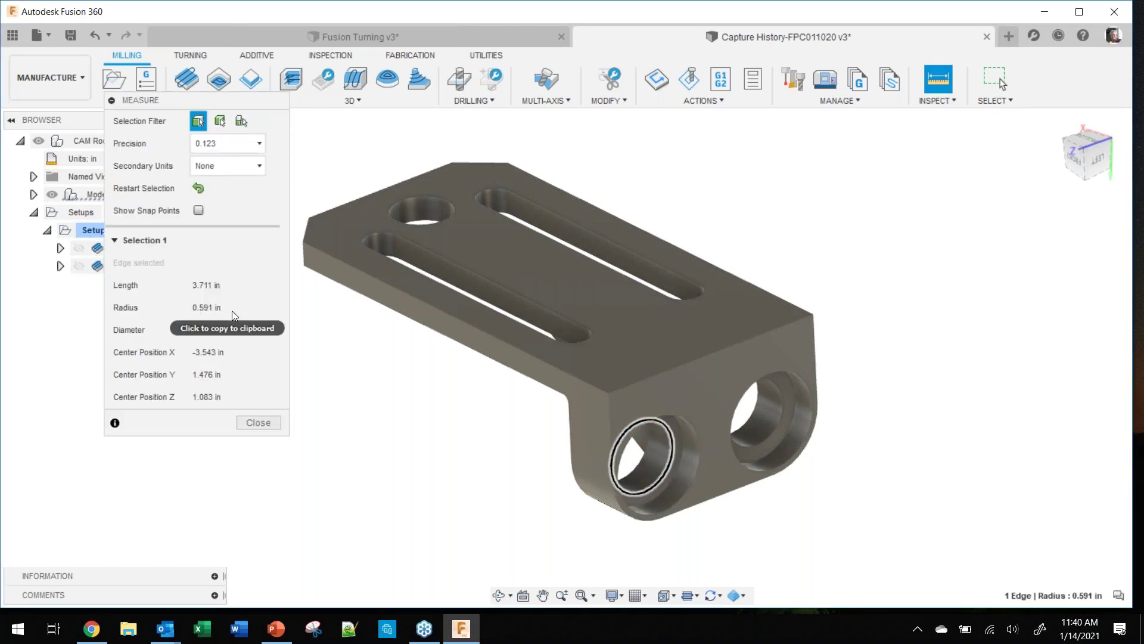
pyautogui.click(262, 423)
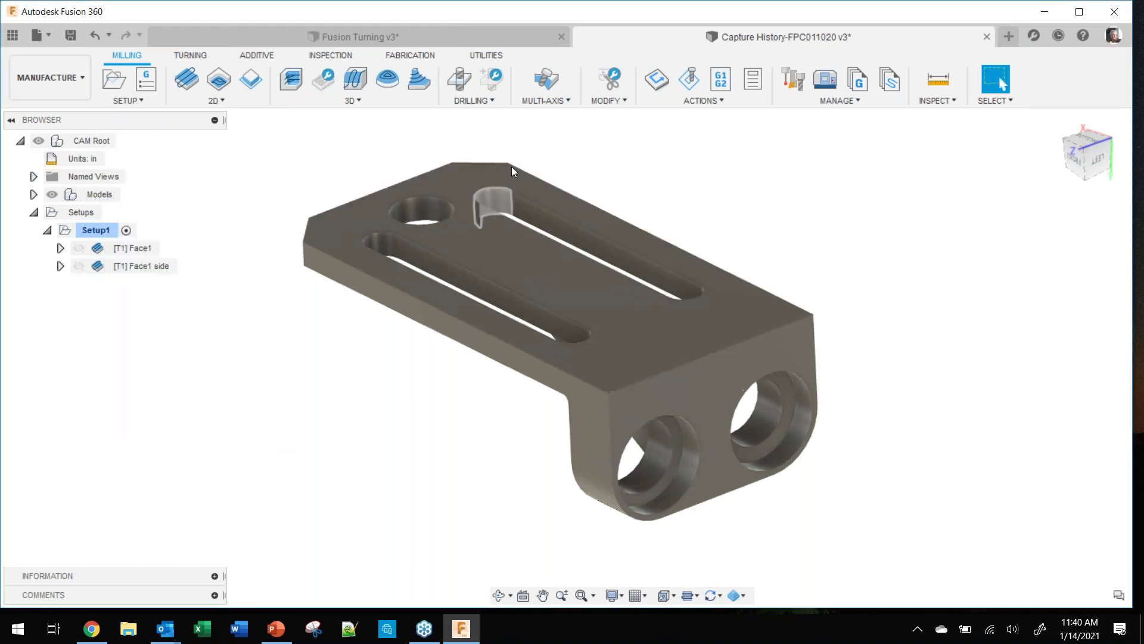
# Step: Start a new Drill operation and filter its tool library to hole-making drills, sorted by descending diameter
pyautogui.click(460, 78)
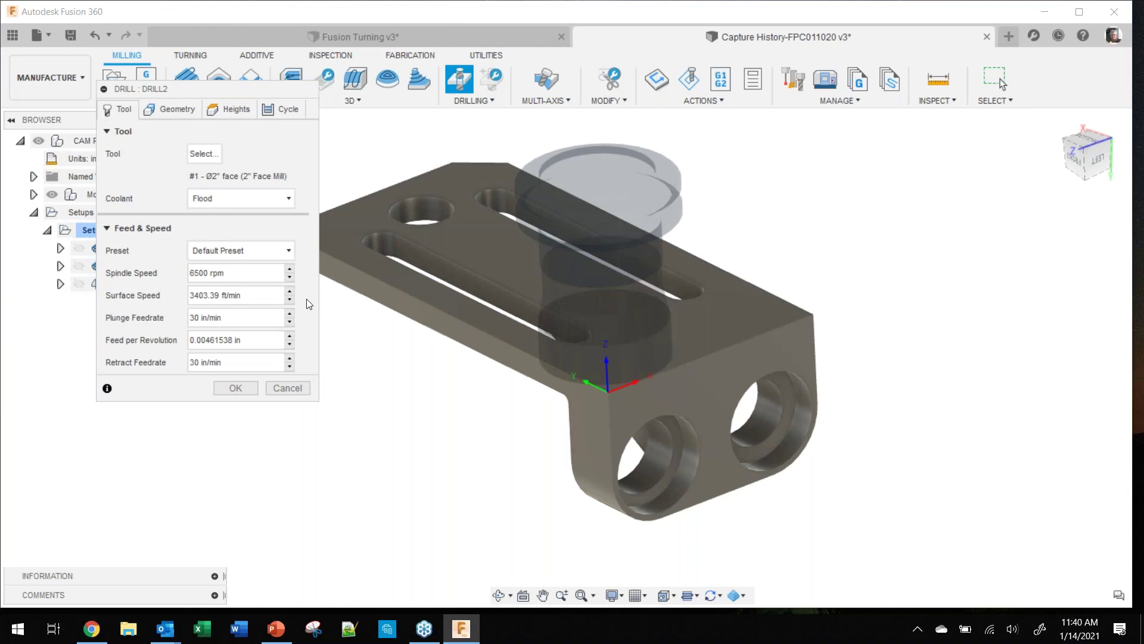
pyautogui.click(202, 154)
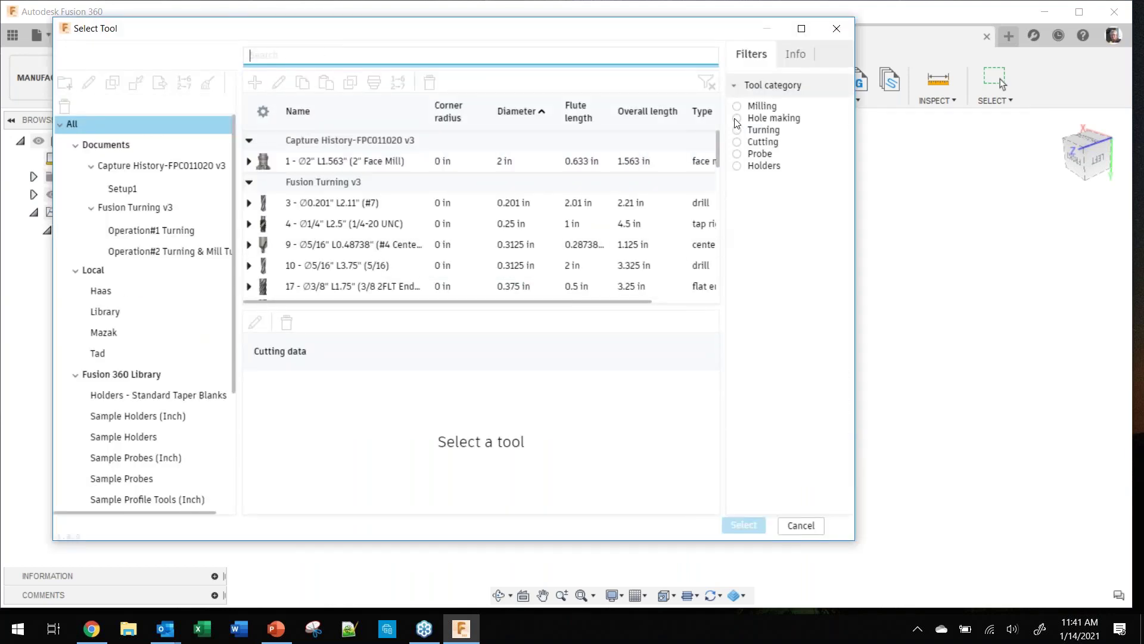
pyautogui.click(742, 119)
pyautogui.click(738, 249)
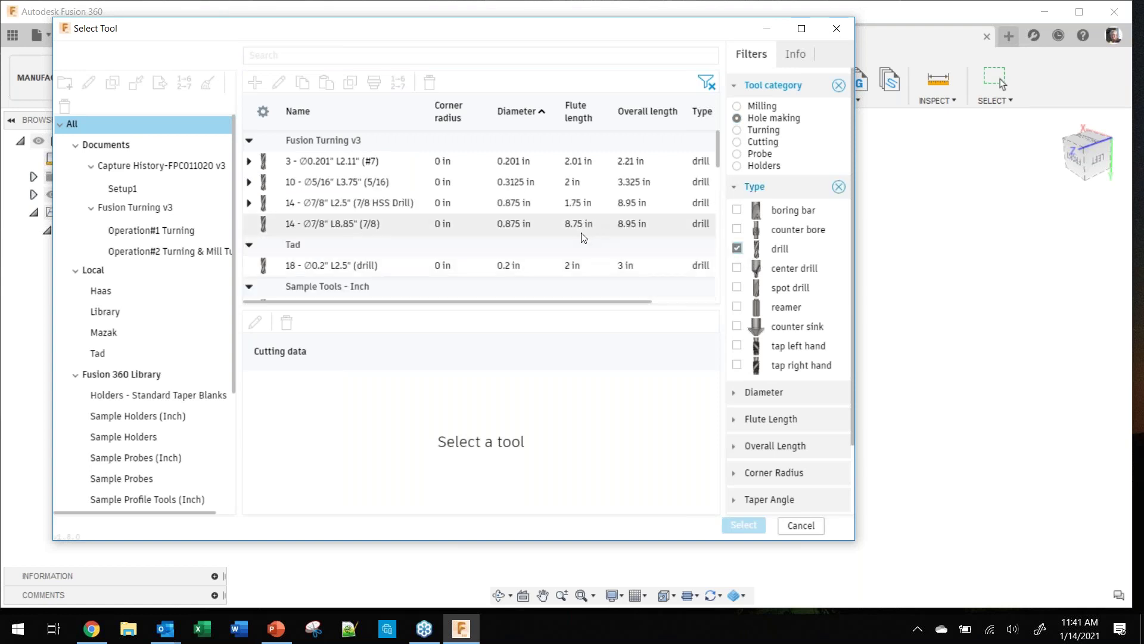
pyautogui.click(516, 112)
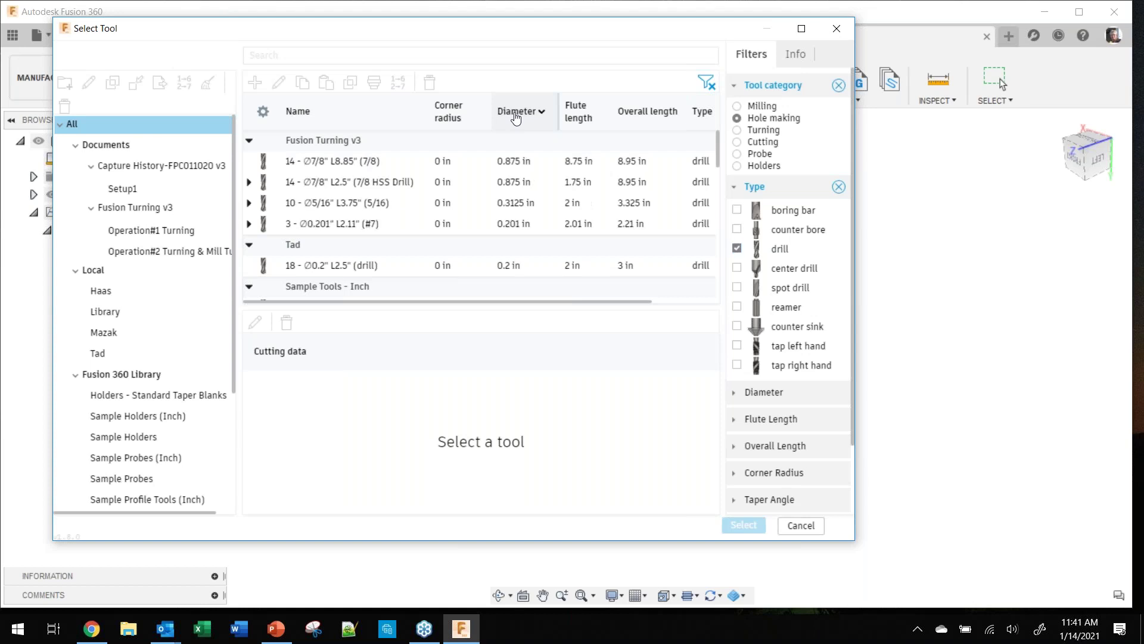
# Step: Use the 3/8" L3.85" drill with the Aluminum - Drilling cutting data as the operation's tool
pyautogui.scroll(-3, 503, 203)
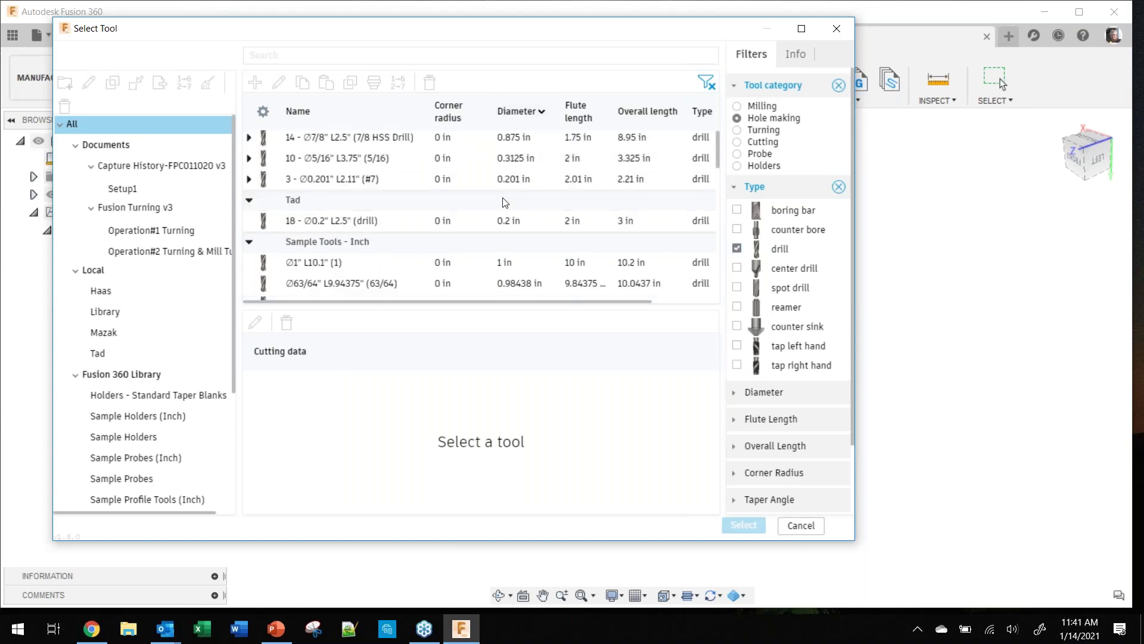
pyautogui.scroll(-10, 503, 206)
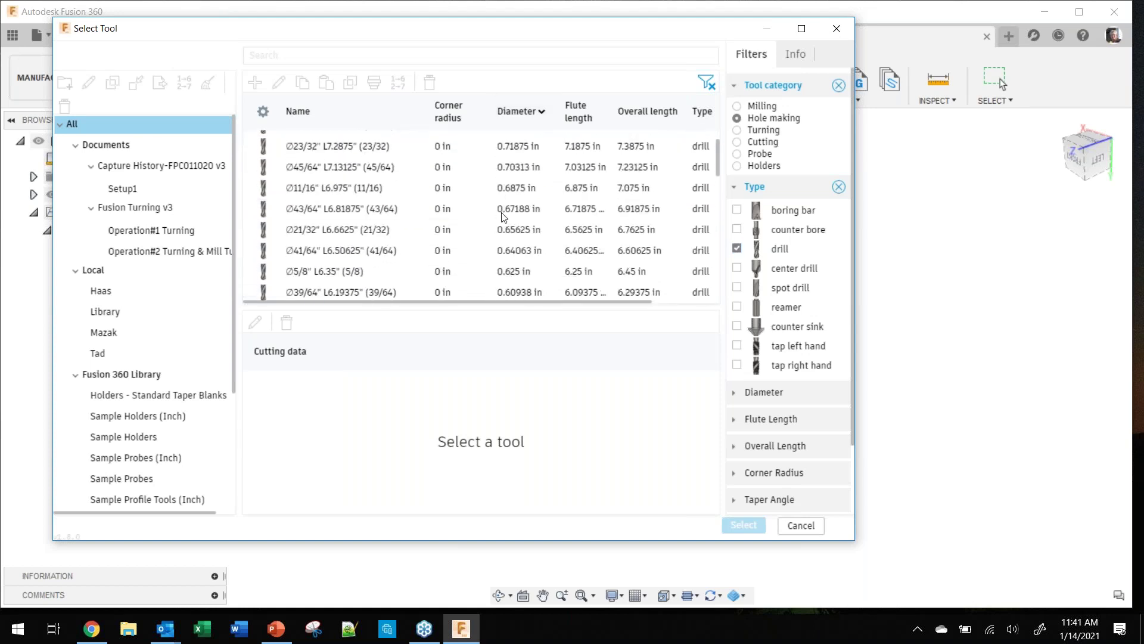
pyautogui.scroll(-5, 503, 221)
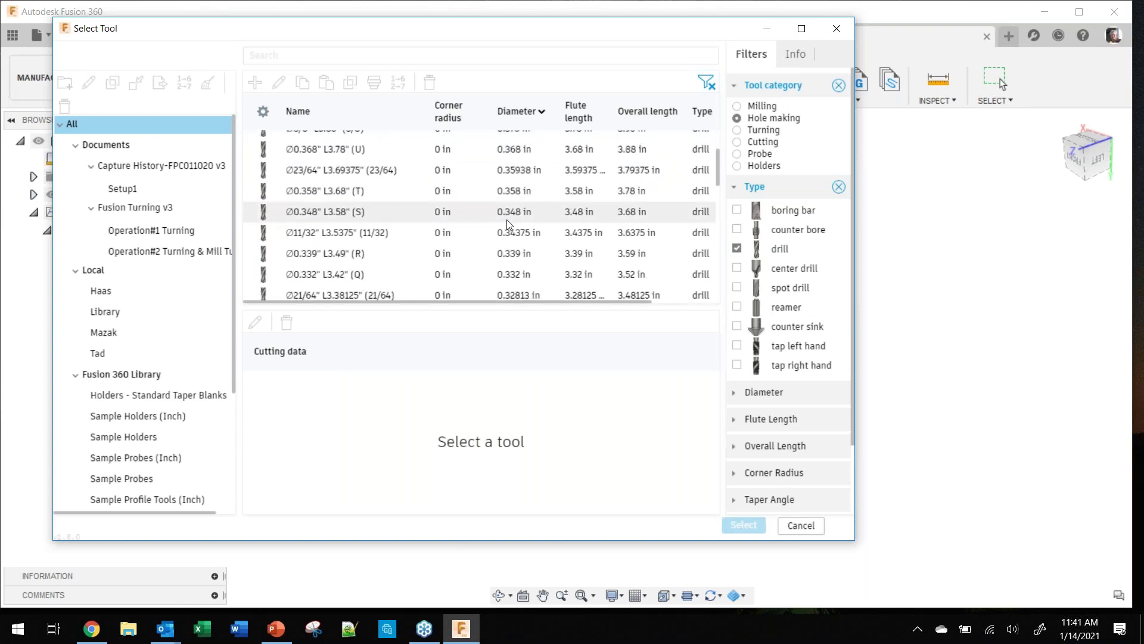
pyautogui.scroll(2, 507, 223)
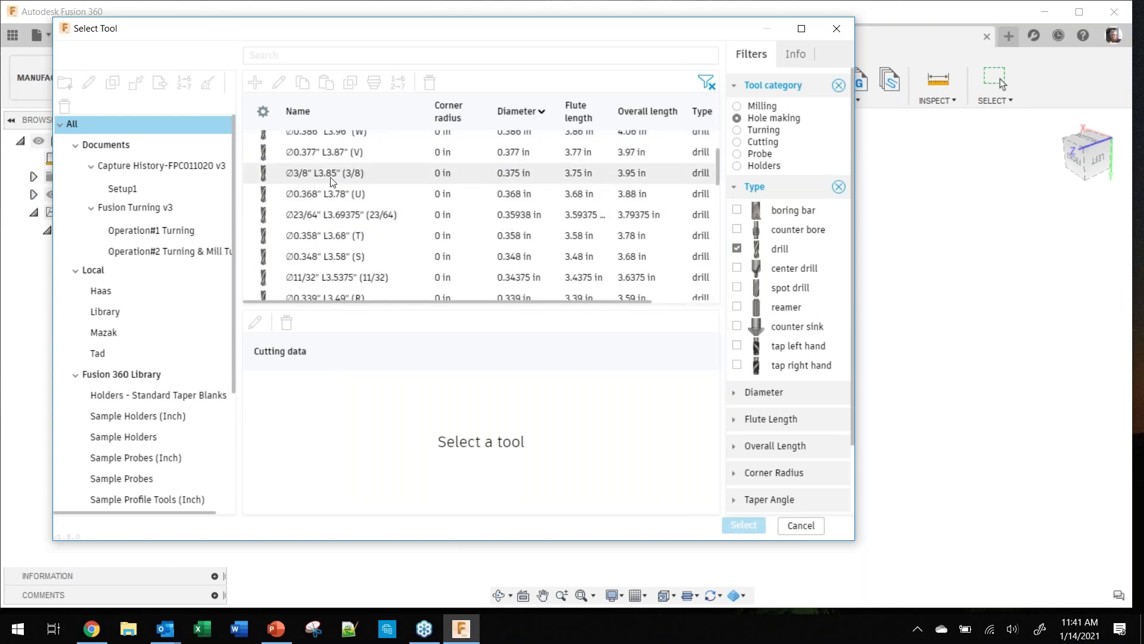
pyautogui.click(353, 173)
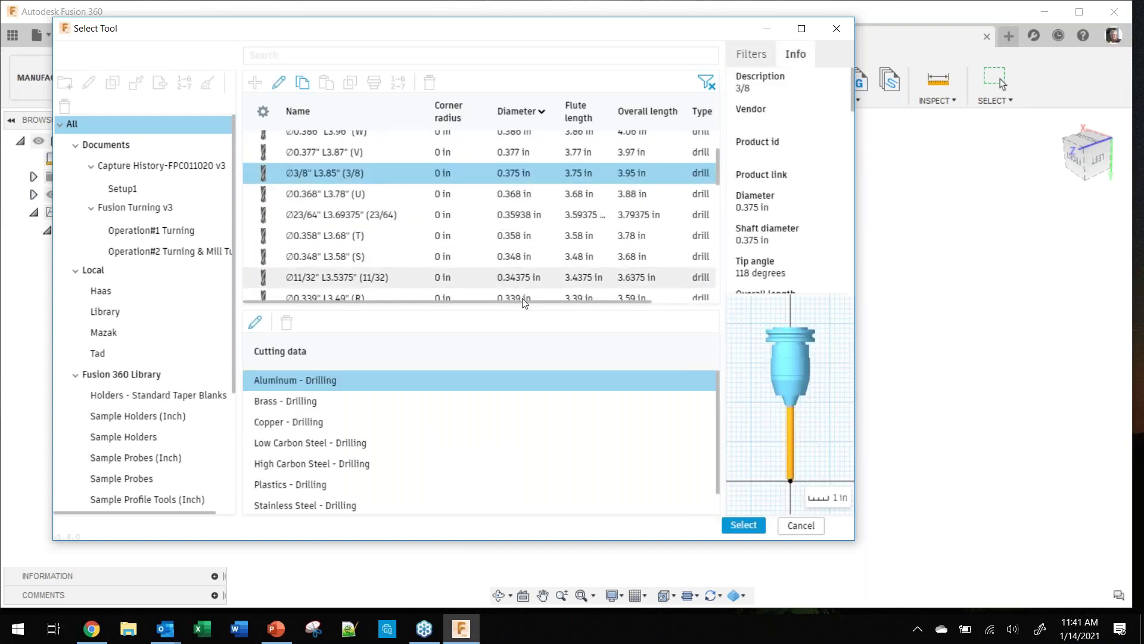
pyautogui.click(743, 526)
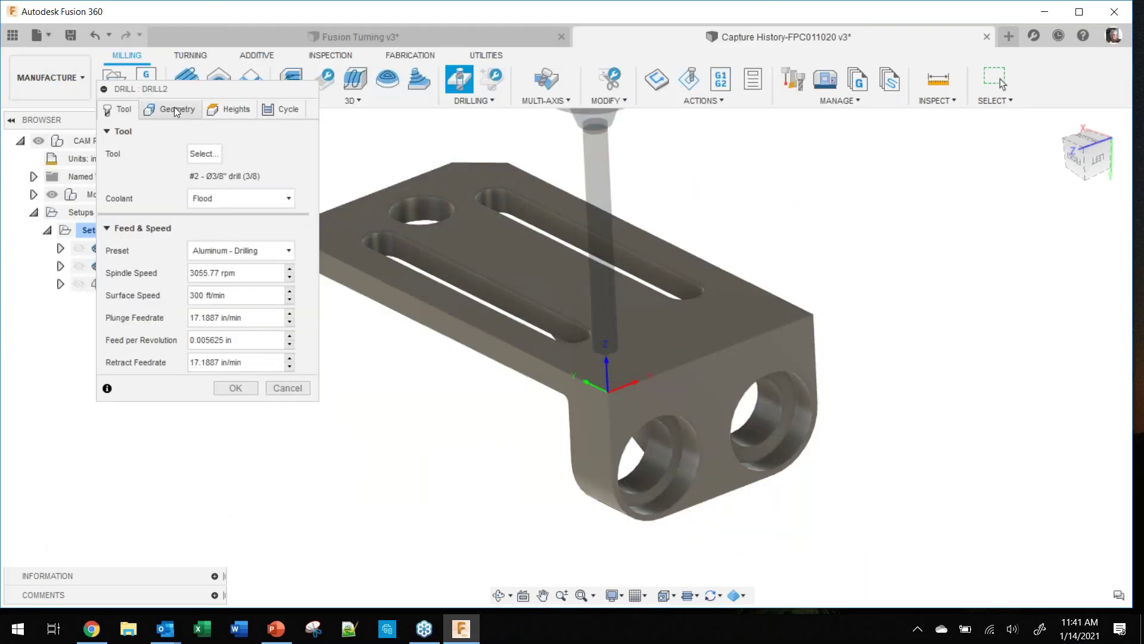
# Step: Enable tool orientation for the drill operation with the end face containing the two bores as Z axis
pyautogui.click(178, 110)
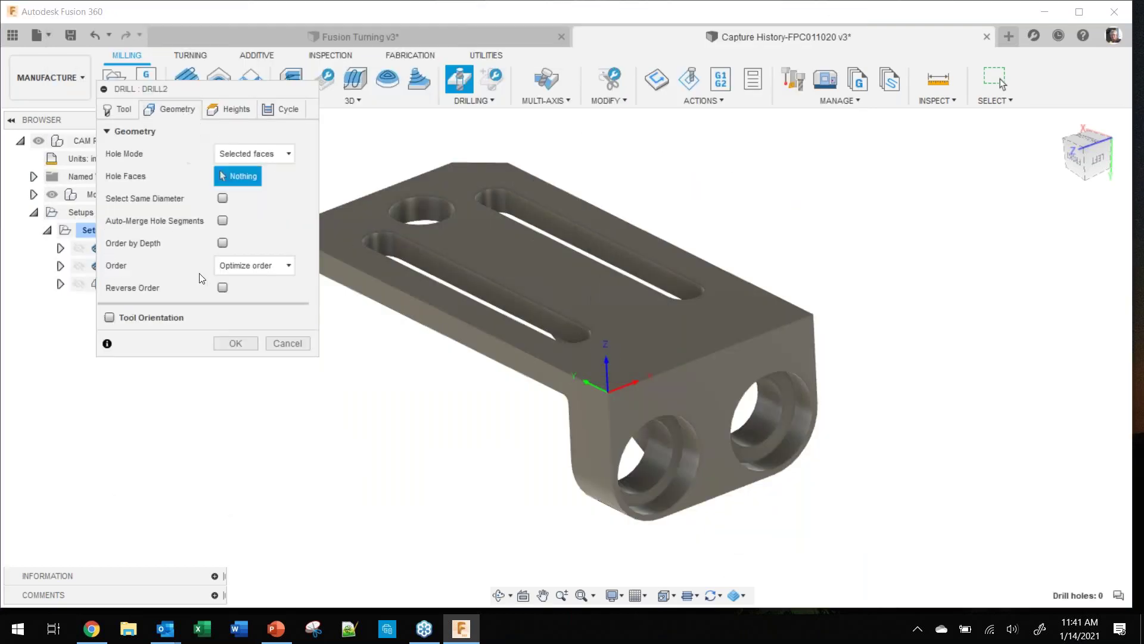
pyautogui.click(109, 317)
pyautogui.click(716, 392)
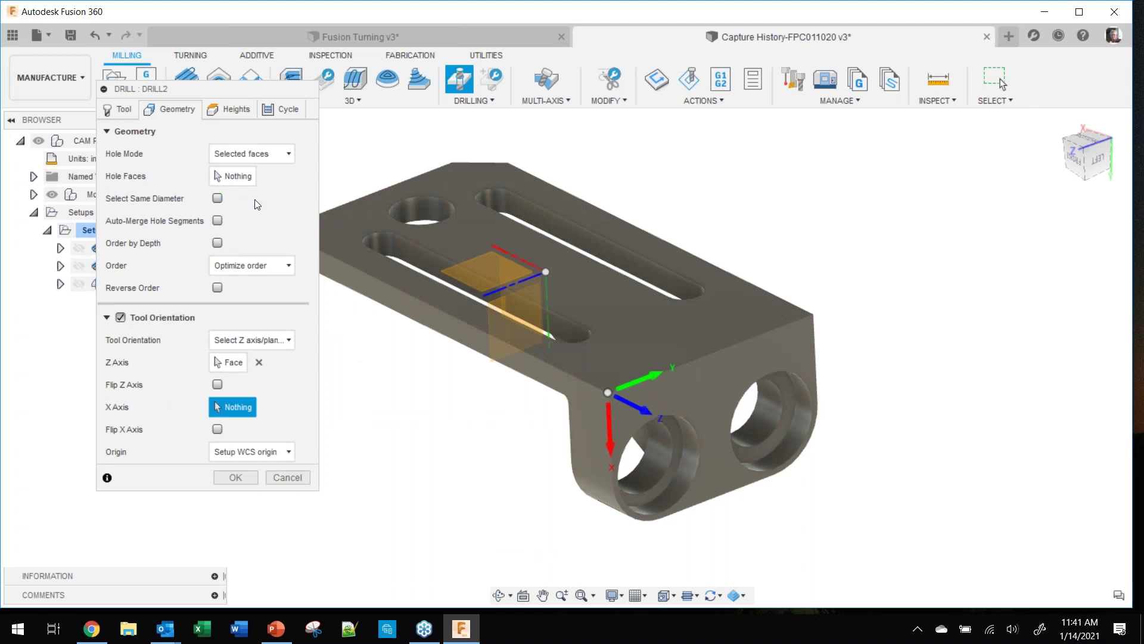
# Step: Choose the outer counterbore walls of both bores in the end face as the hole faces to drill
pyautogui.click(233, 176)
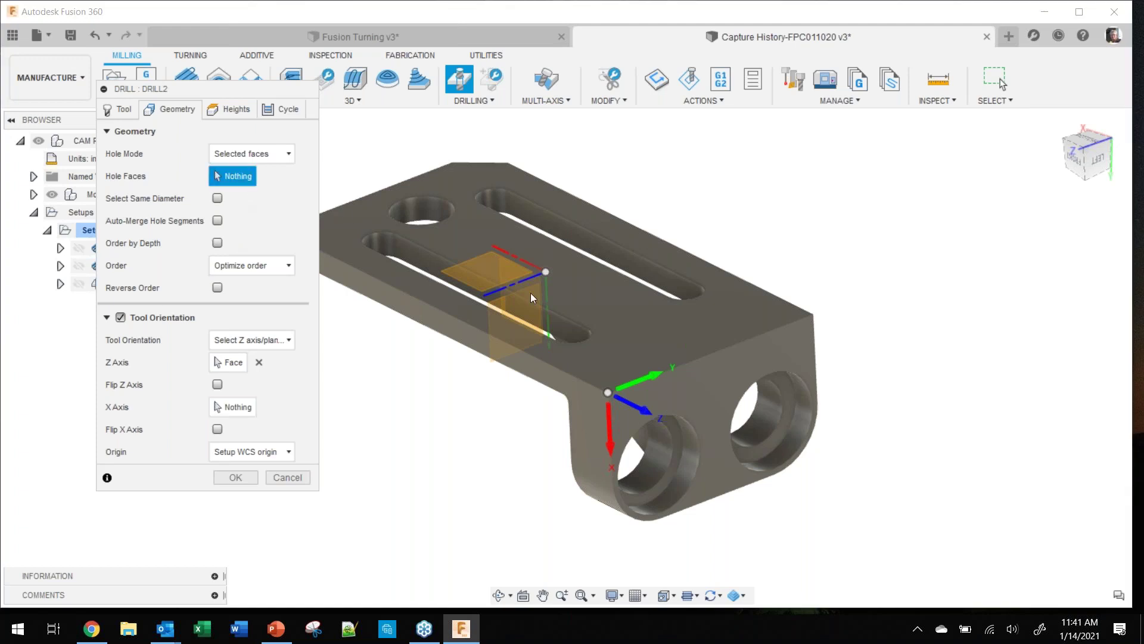
pyautogui.click(695, 445)
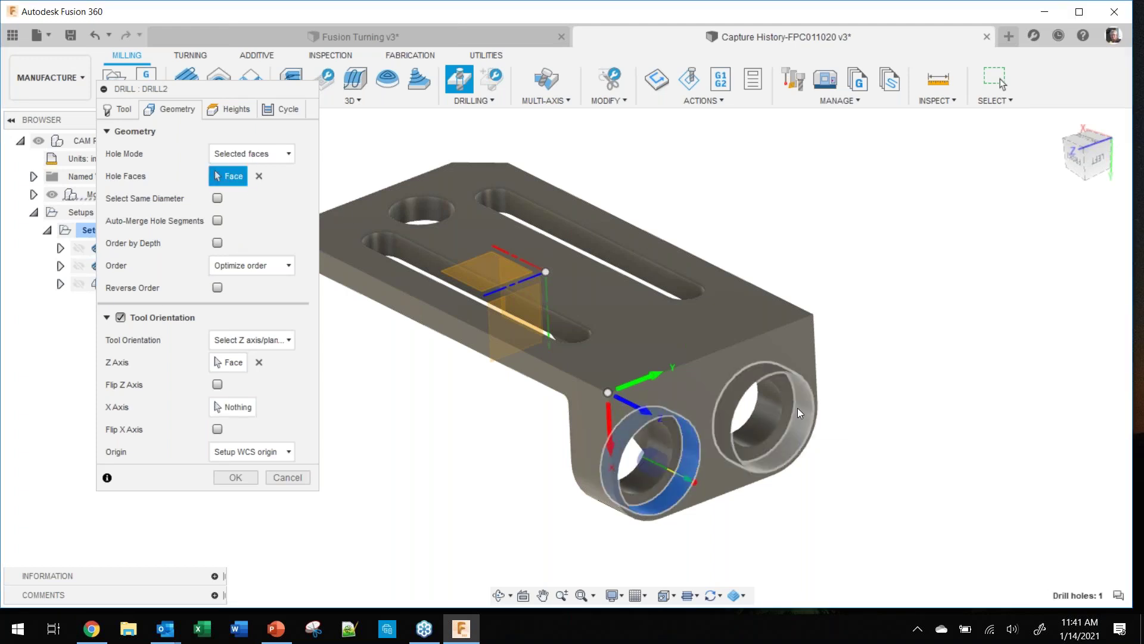
pyautogui.click(799, 410)
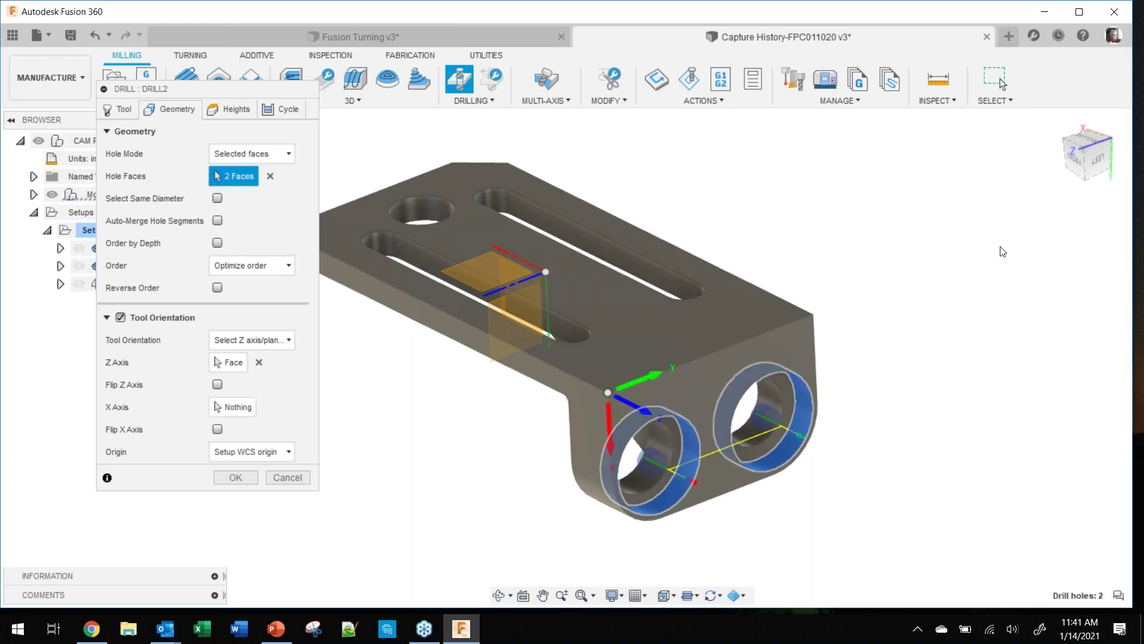
# Step: Set the drill's Bottom Height from a selection, using the vertical edge at the inner side of the bore flange as reference
pyautogui.click(1063, 155)
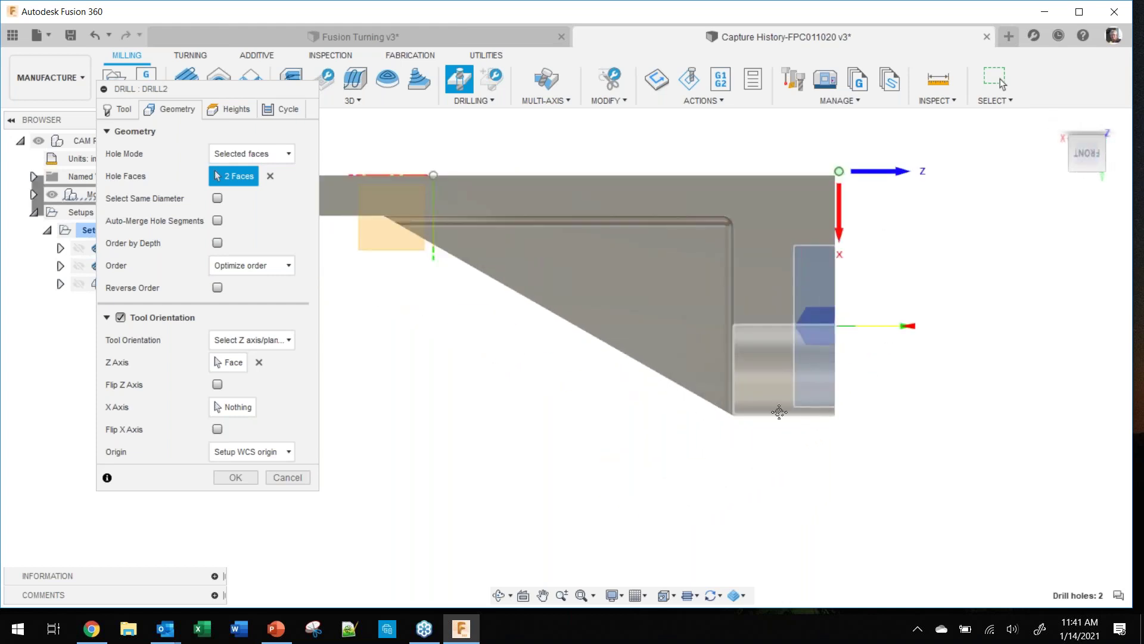
pyautogui.moveTo(796, 406); pyautogui.dragTo(611, 462, button='middle')
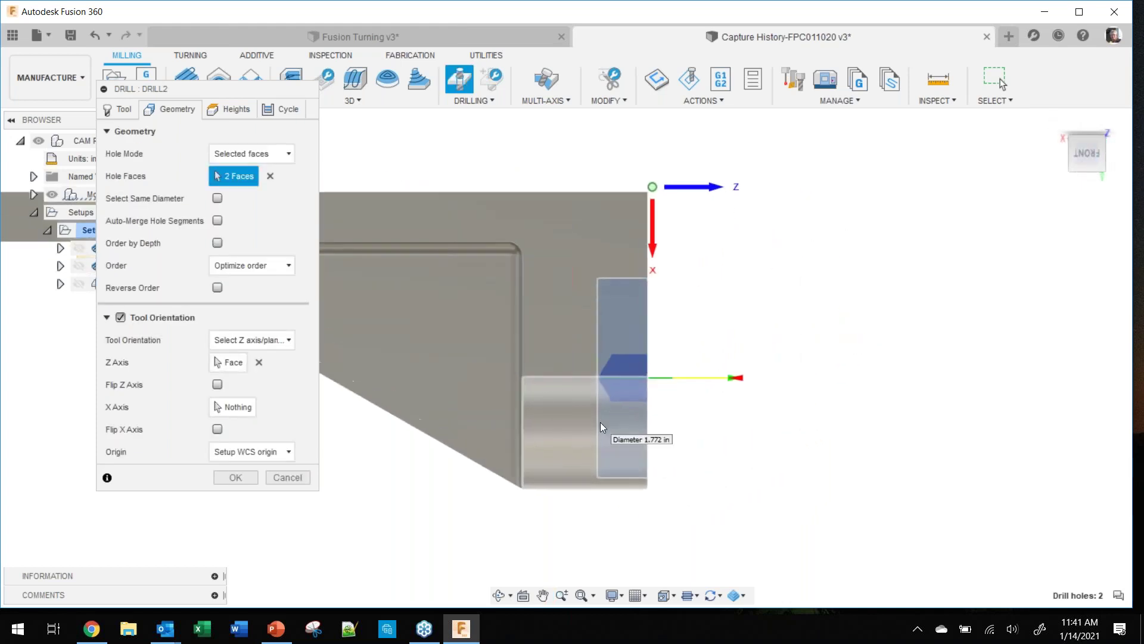
pyautogui.moveTo(609, 413)
pyautogui.keyDown('shift'); pyautogui.mouseDown(button='middle')
pyautogui.moveTo(513, 416)
pyautogui.moveTo(599, 430)
pyautogui.moveTo(539, 429)
pyautogui.moveTo(590, 432)
pyautogui.moveTo(596, 400)
pyautogui.moveTo(626, 391)
pyautogui.moveTo(611, 423)
pyautogui.mouseUp(button='middle'); pyautogui.keyUp('shift')
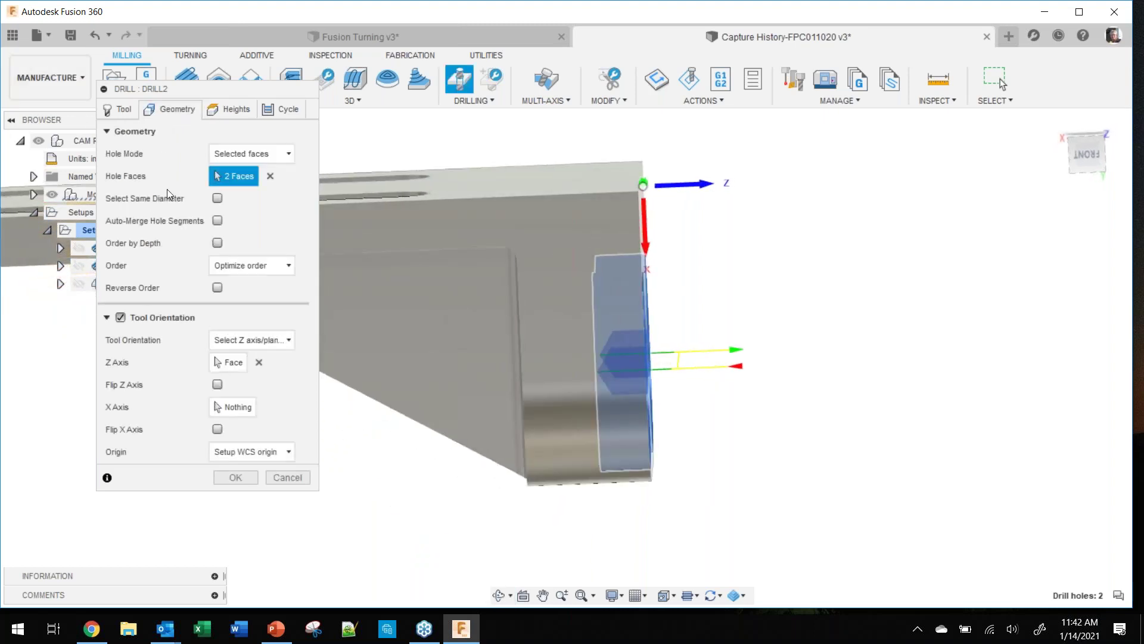
pyautogui.click(227, 112)
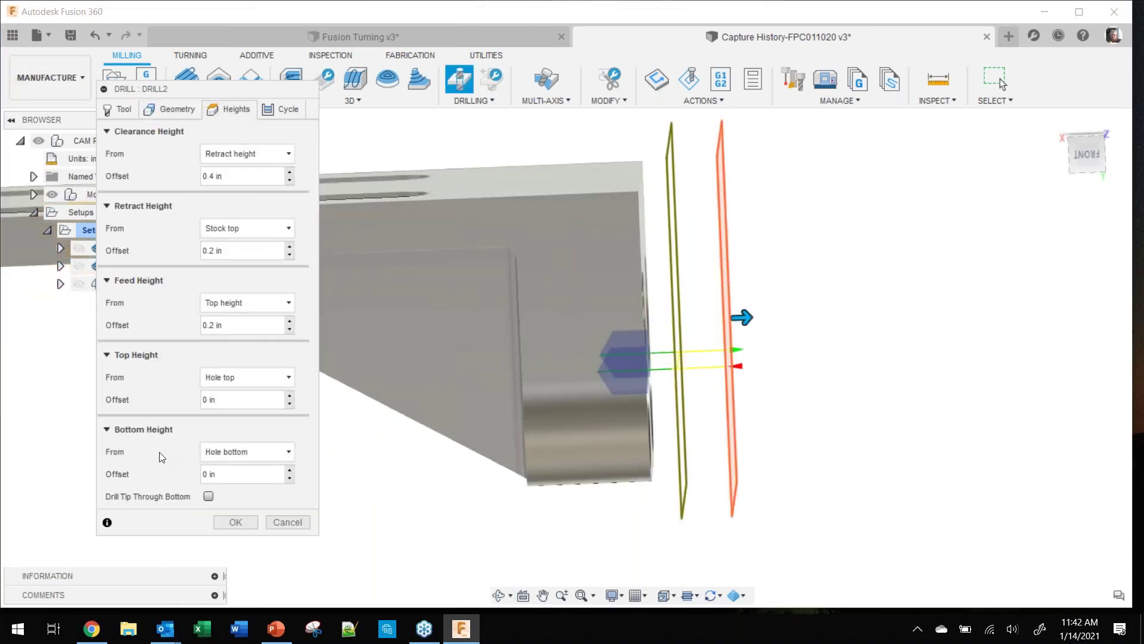
pyautogui.click(250, 452)
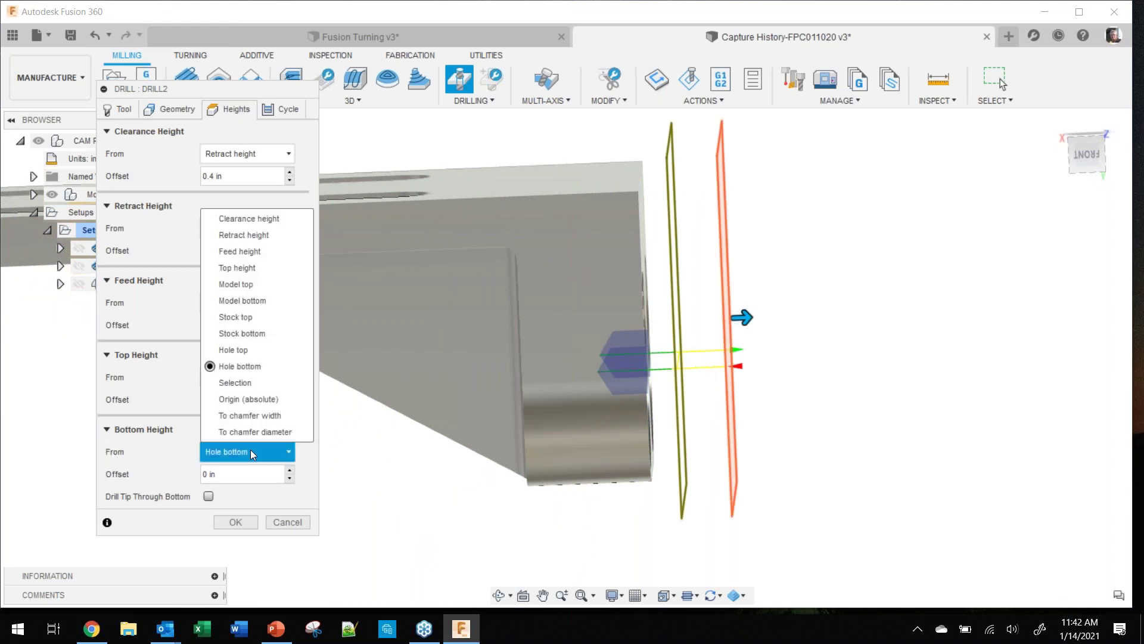
pyautogui.click(249, 381)
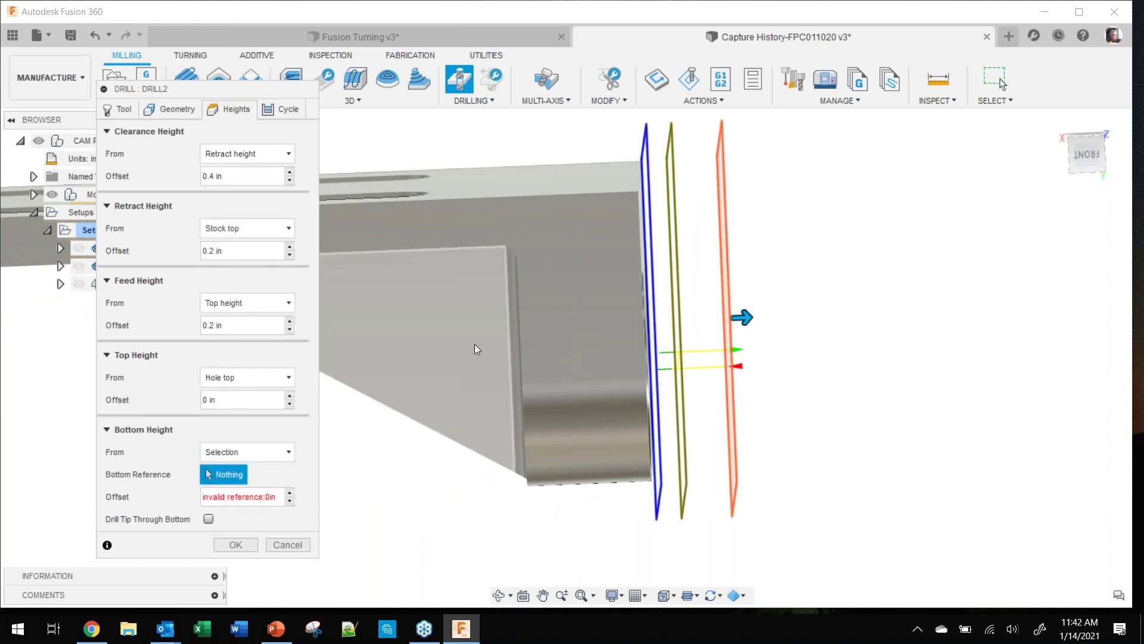
pyautogui.click(522, 336)
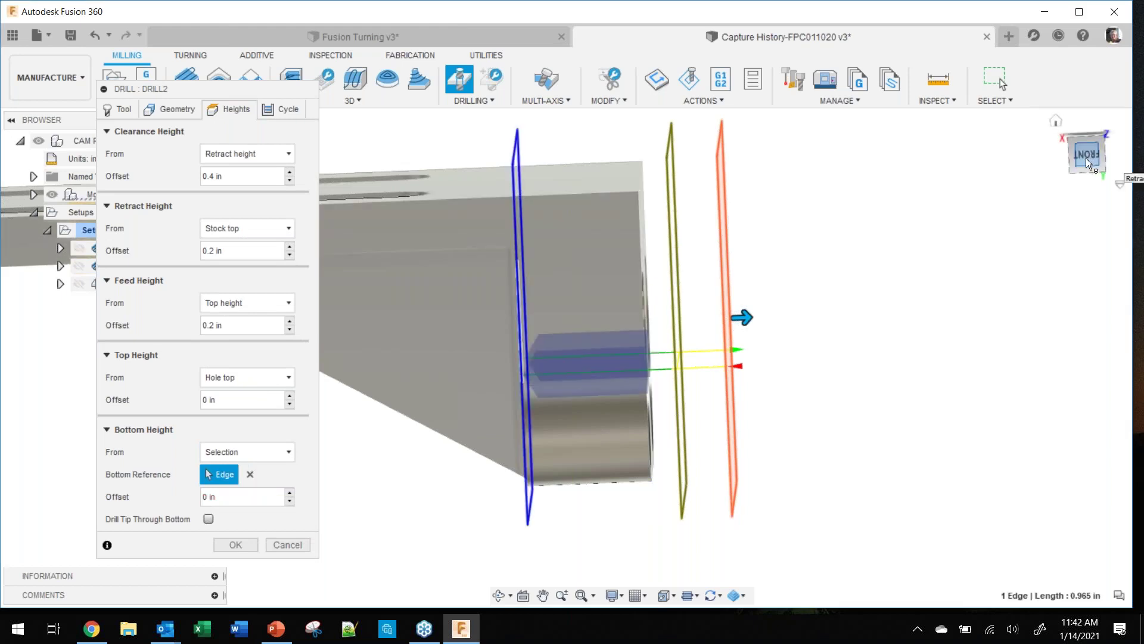
pyautogui.moveTo(529, 404); pyautogui.dragTo(592, 353, button='middle')
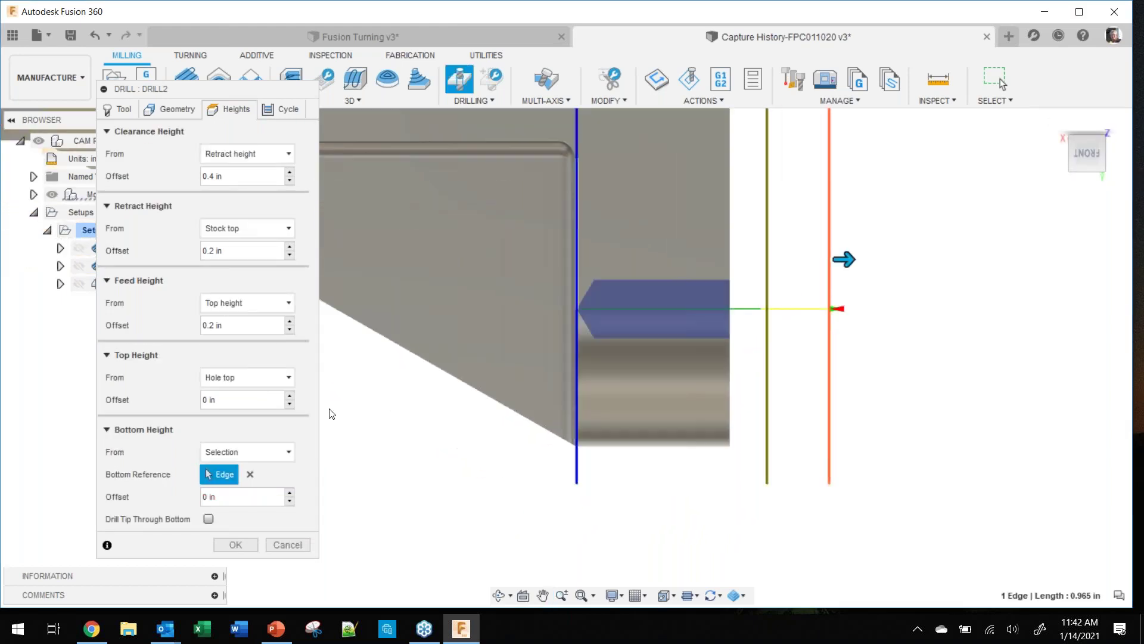
# Step: Enable Drill Tip Through Bottom with a break-through depth of 0.1 in and finish the end-face drill operation
pyautogui.click(208, 519)
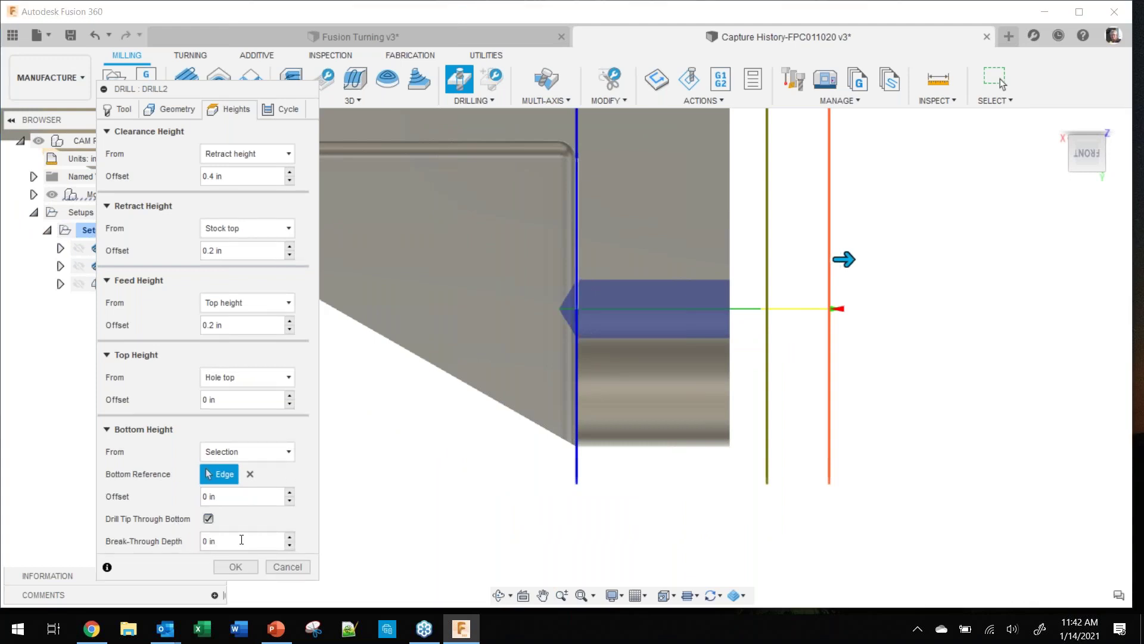
pyautogui.press('BackSpace')
pyautogui.press('BackSpace')
pyautogui.press('BackSpace')
pyautogui.press('BackSpace')
pyautogui.write('.1')
pyautogui.scroll(-2, 469, 482)
pyautogui.keyDown('shift'); pyautogui.moveTo(566, 456); pyautogui.dragTo(345, 493, button='middle'); pyautogui.keyUp('shift')
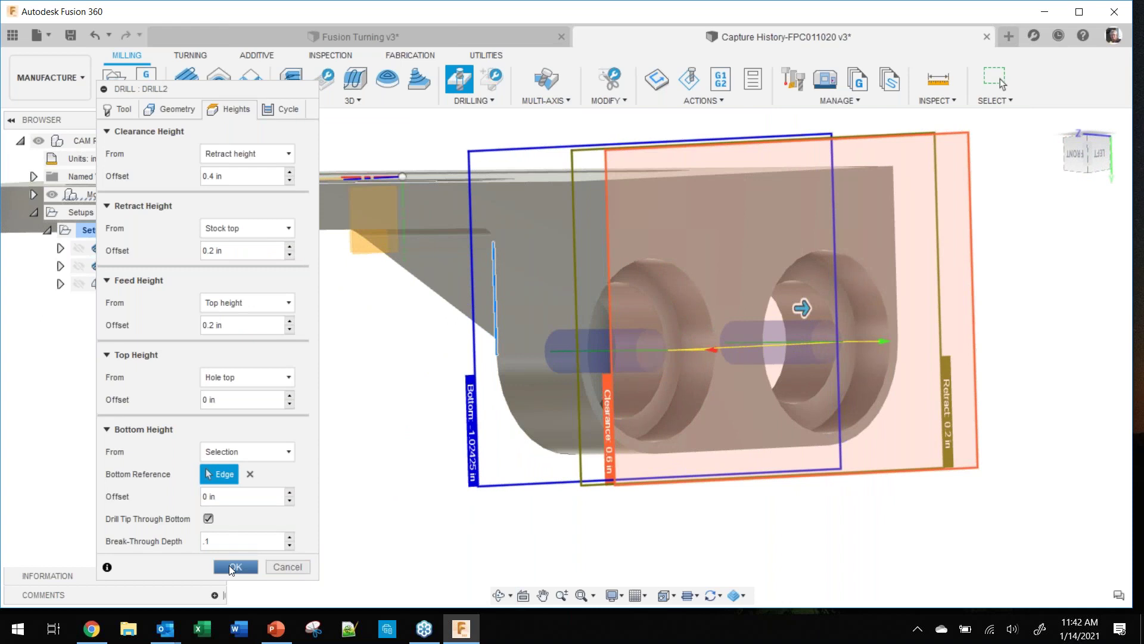
pyautogui.click(234, 566)
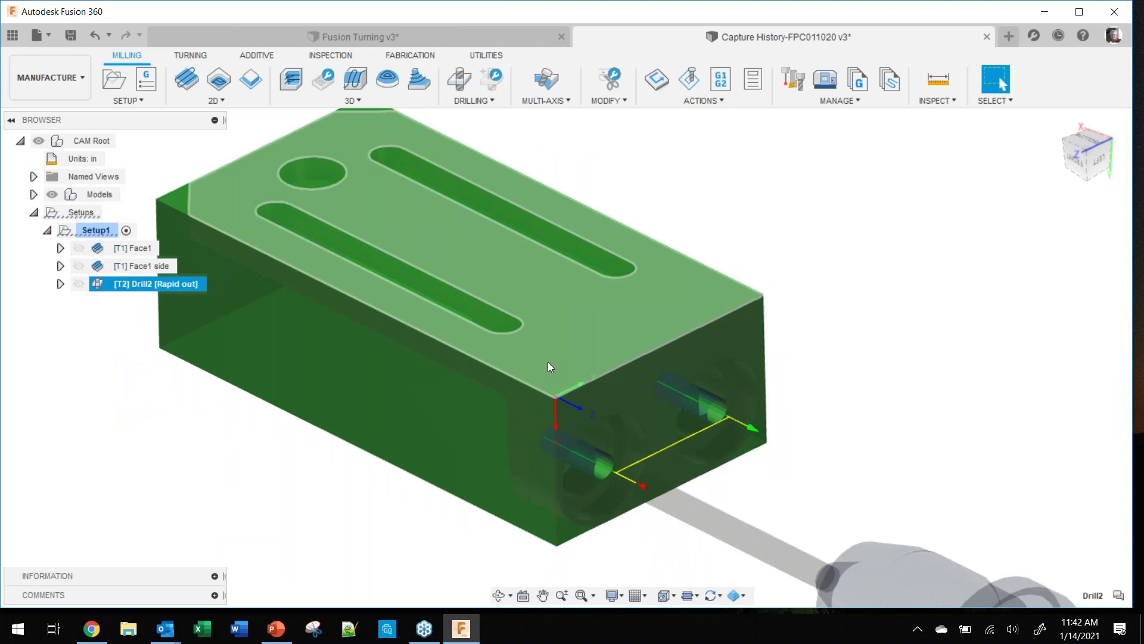
# Step: Start another Drill operation on the top face, selecting the round hole's wall and the two slot end walls beside it as hole faces
pyautogui.moveTo(549, 362); pyautogui.dragTo(651, 391, button='middle')
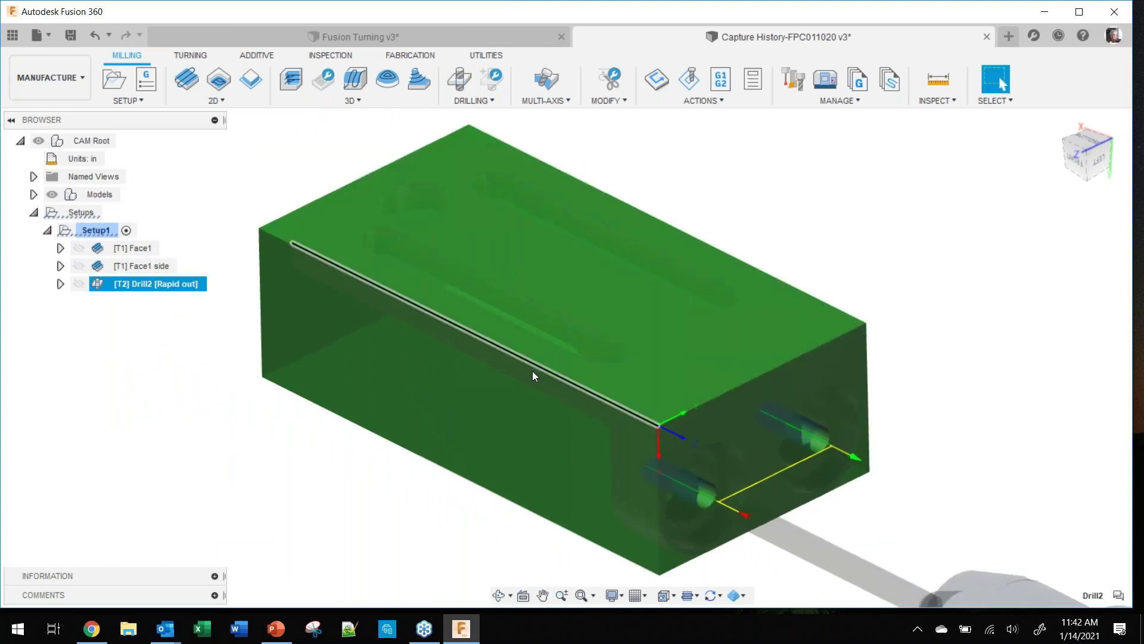
pyautogui.rightClick(121, 289)
pyautogui.click(361, 464)
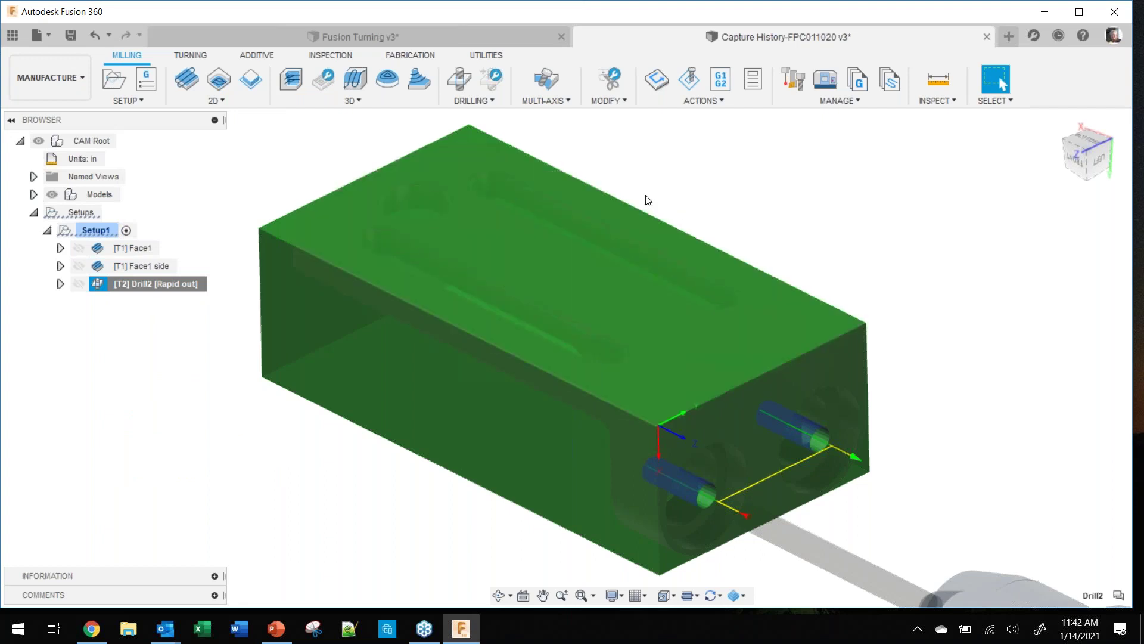
pyautogui.click(459, 78)
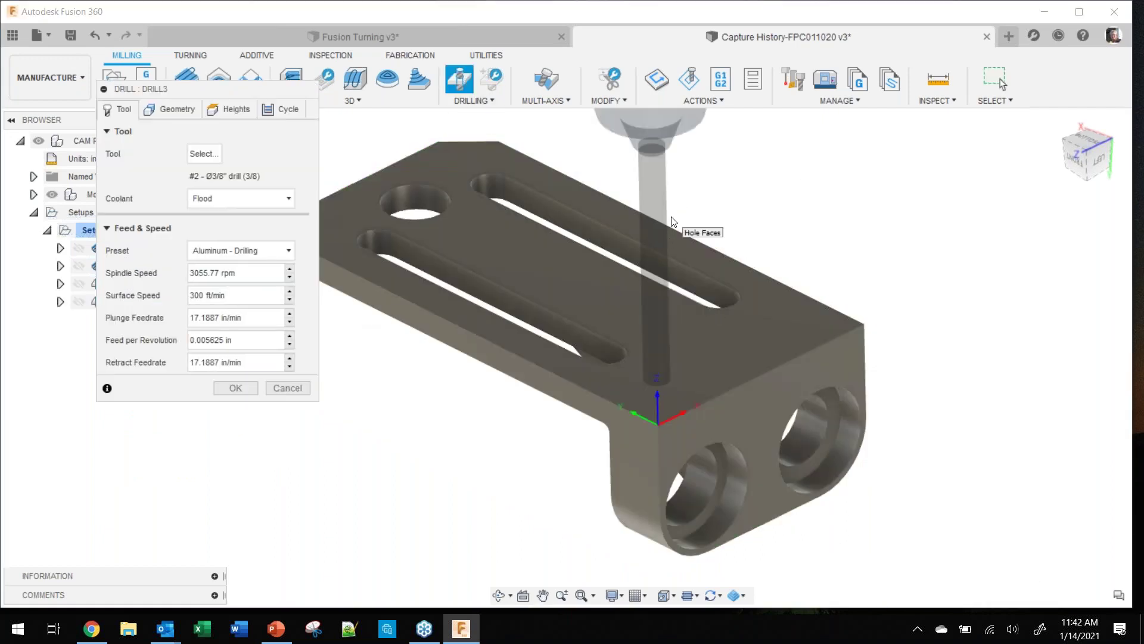
pyautogui.click(177, 109)
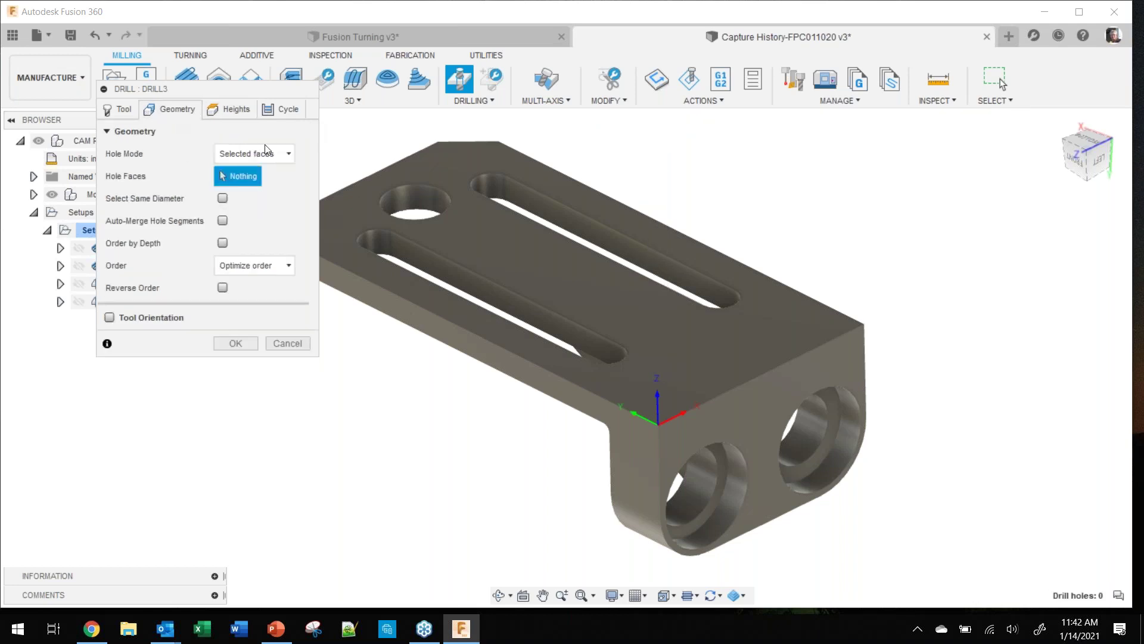
pyautogui.click(371, 237)
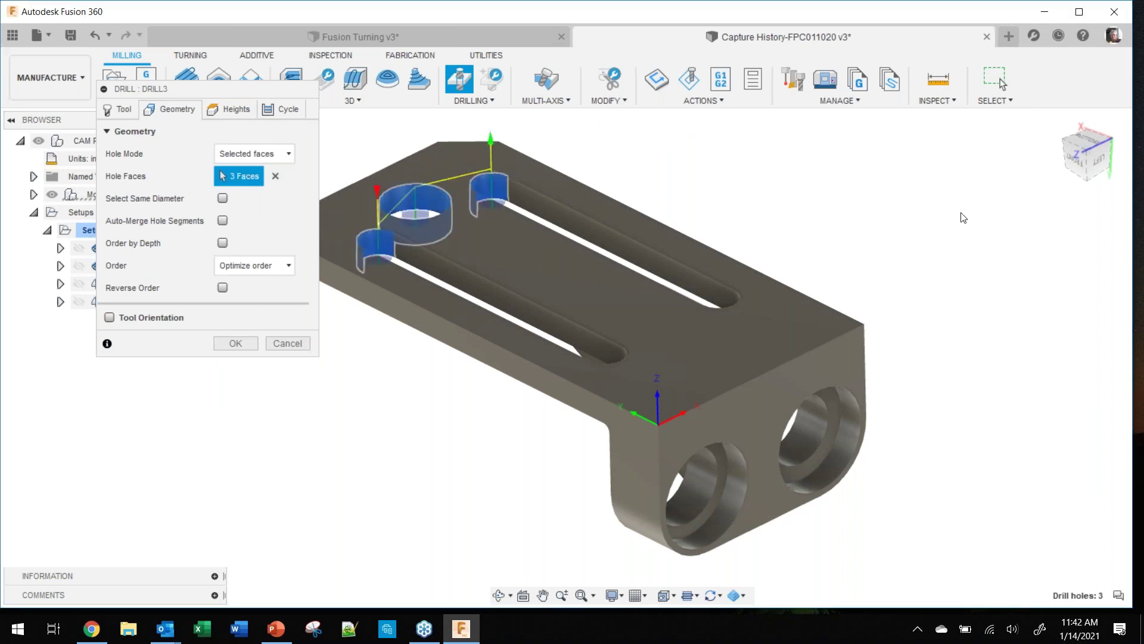
pyautogui.click(1072, 162)
pyautogui.moveTo(495, 326); pyautogui.dragTo(735, 299, button='middle')
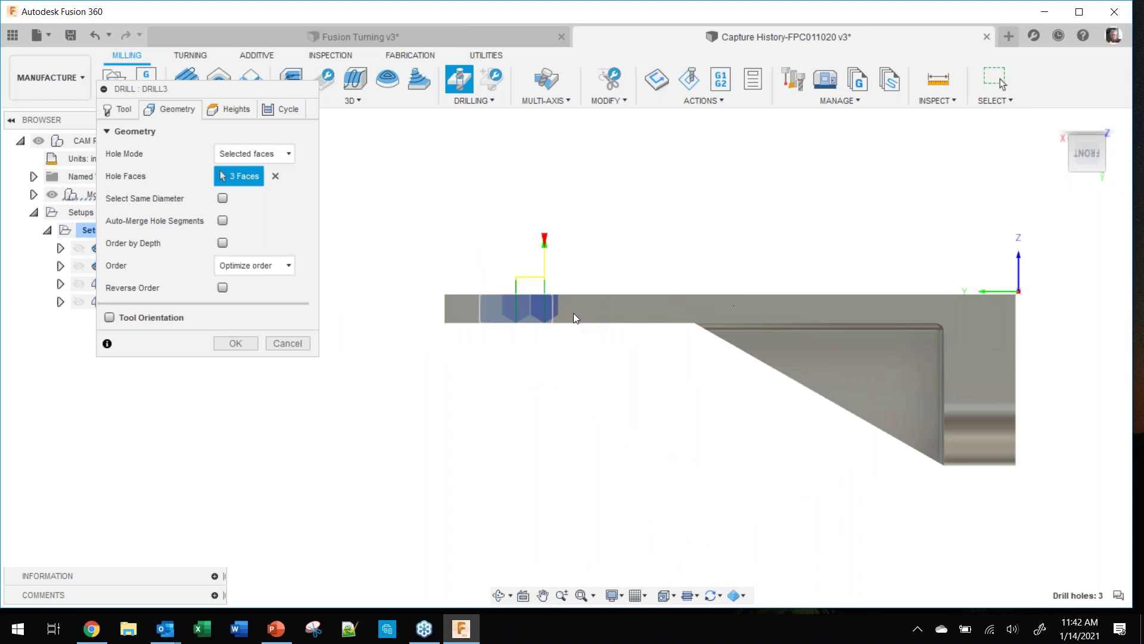
pyautogui.scroll(3, 547, 319)
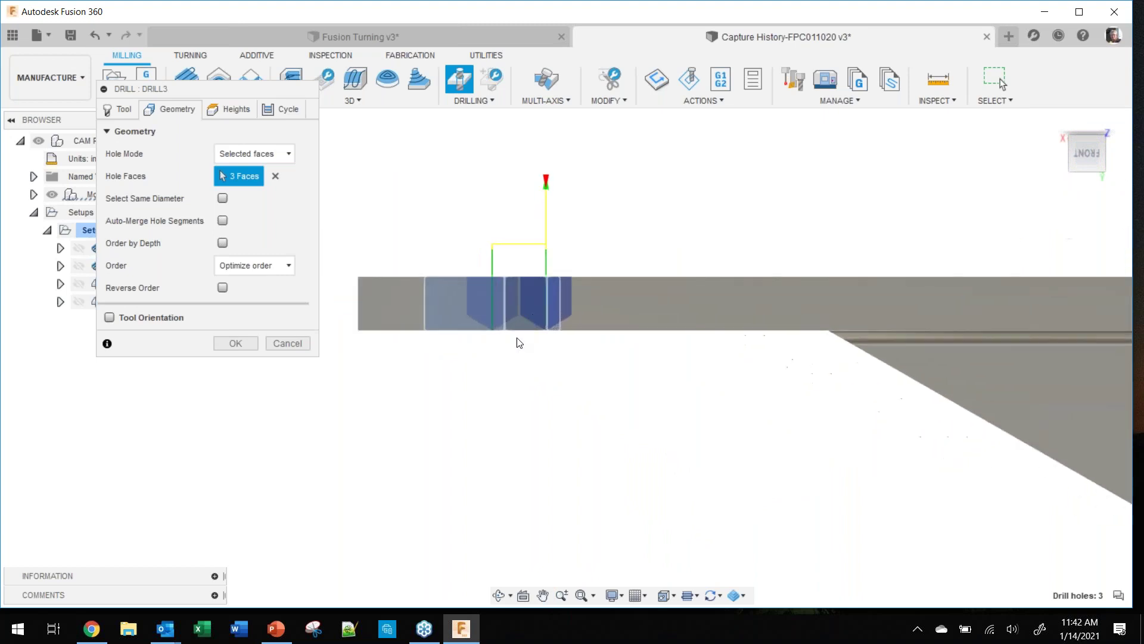
# Step: Enable Drill Tip Through Bottom with a break-through depth of 0.1 in and finish the top-face drill operation
pyautogui.click(231, 109)
pyautogui.click(208, 496)
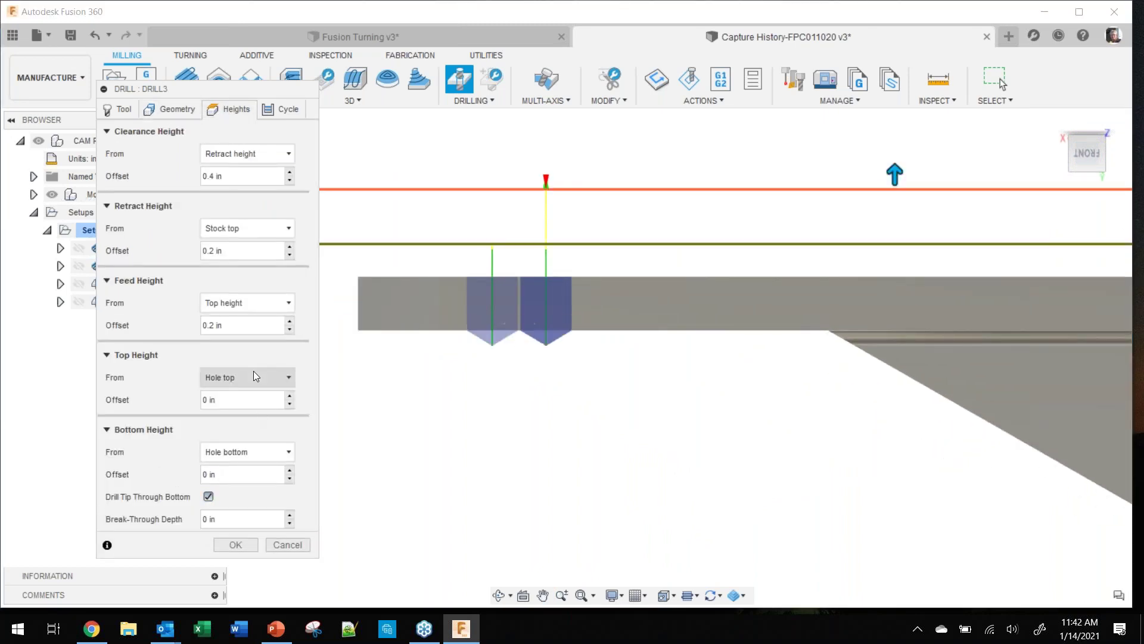
pyautogui.click(223, 524)
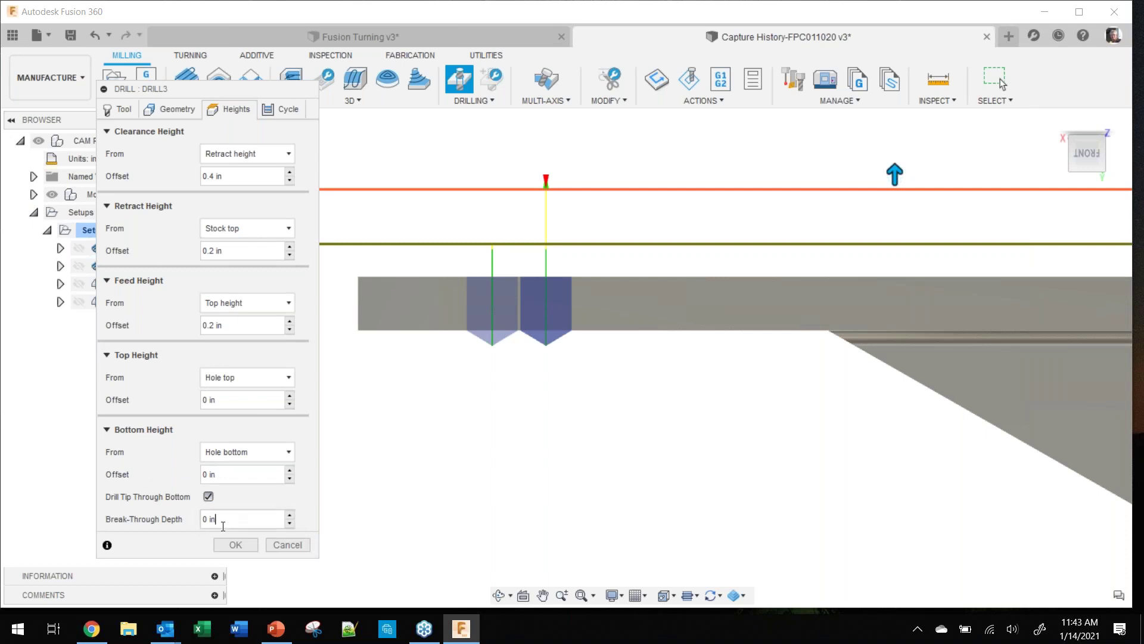
pyautogui.press('BackSpace')
pyautogui.press('BackSpace')
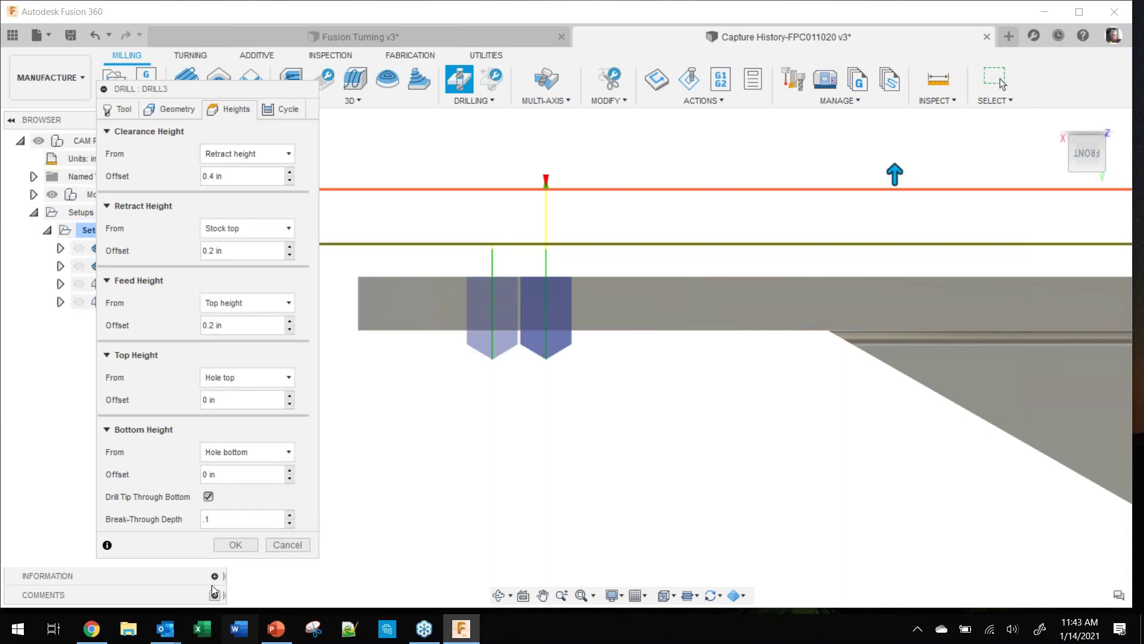
pyautogui.click(235, 543)
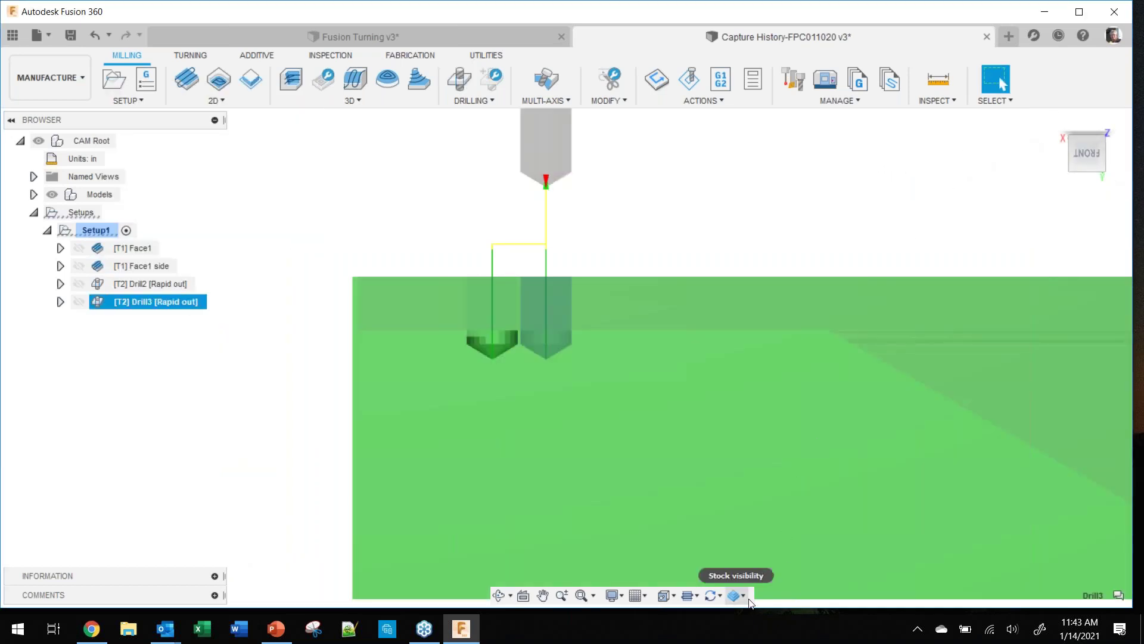
# Step: Examine the in-process stock for the drilled holes in the top and end face, then clear the operation selection
pyautogui.click(672, 595)
pyautogui.keyDown('shift'); pyautogui.moveTo(629, 492); pyautogui.dragTo(628, 413, button='middle'); pyautogui.keyUp('shift')
pyautogui.scroll(5, 614, 382)
pyautogui.scroll(-6, 592, 362)
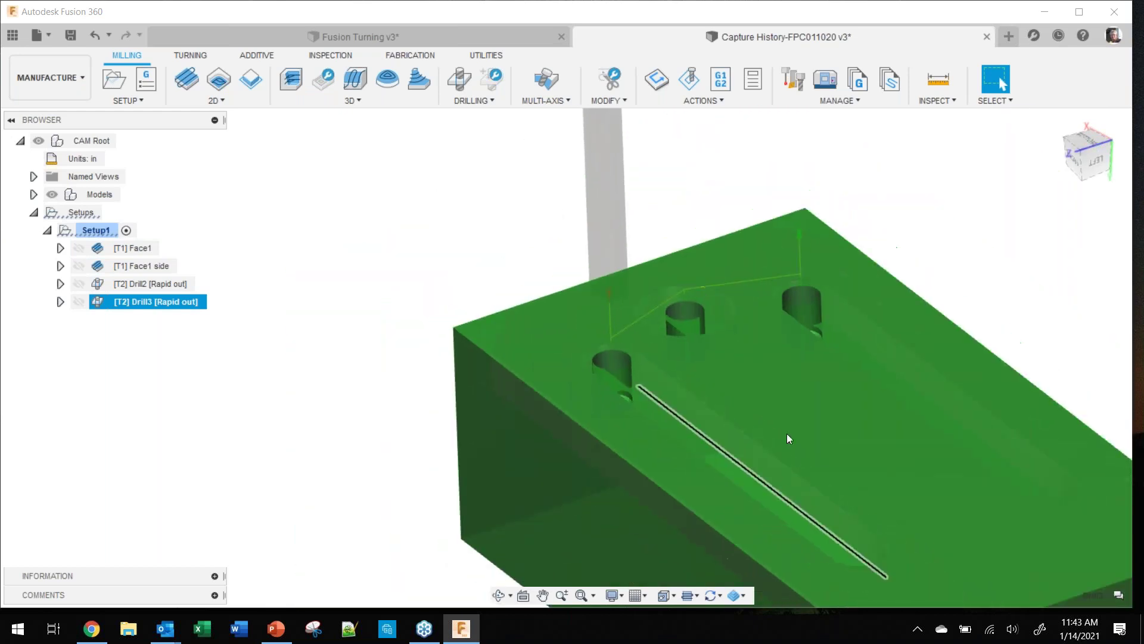
pyautogui.scroll(-5, 786, 434)
pyautogui.moveTo(660, 391)
pyautogui.keyDown('shift'); pyautogui.mouseDown(button='middle')
pyautogui.moveTo(664, 363)
pyautogui.moveTo(663, 377)
pyautogui.mouseUp(button='middle'); pyautogui.keyUp('shift')
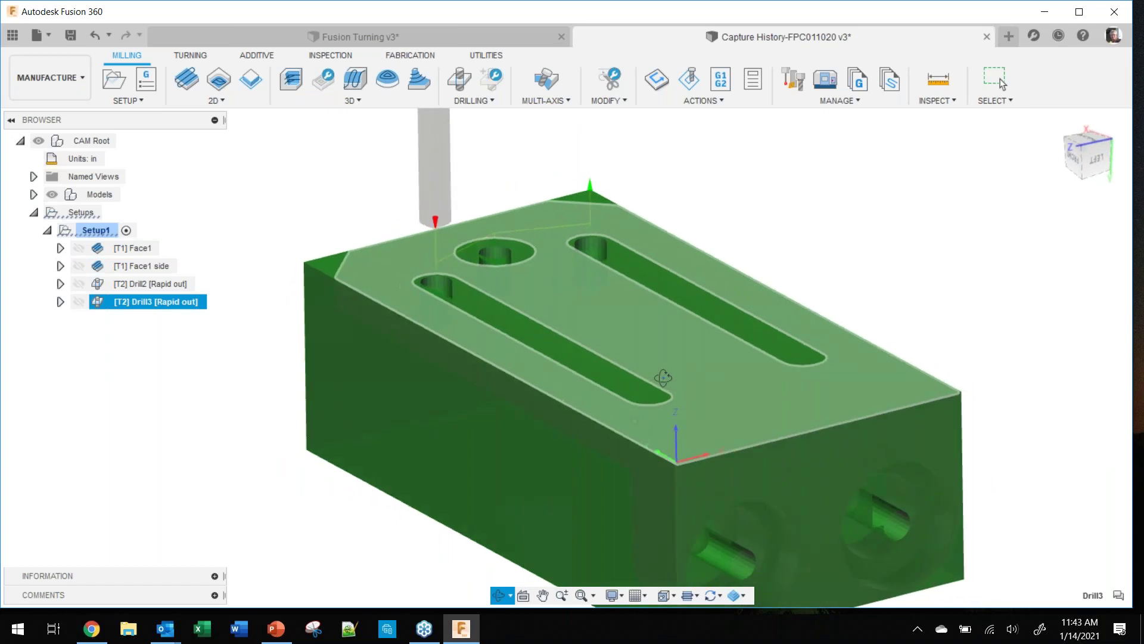
pyautogui.press('Escape')
pyautogui.click(275, 397)
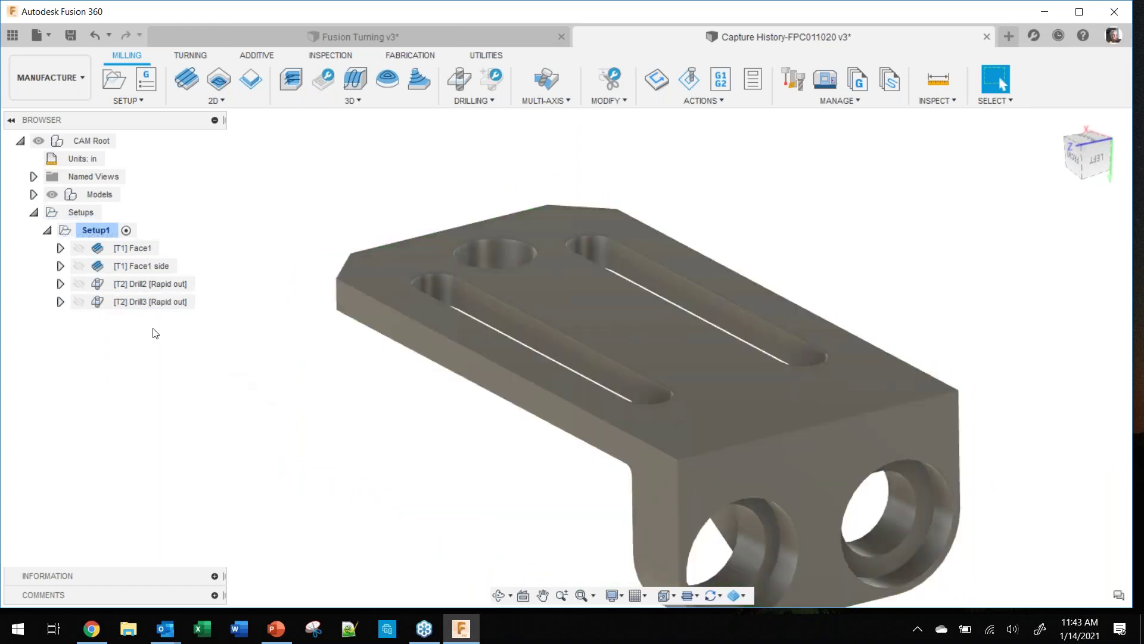
# Step: Rename the end-face drill operation as "Drill2 side"
pyautogui.click(138, 280)
pyautogui.click(143, 283)
pyautogui.click(166, 285)
pyautogui.write('ho')
pyautogui.press('BackSpace')
pyautogui.click(256, 257)
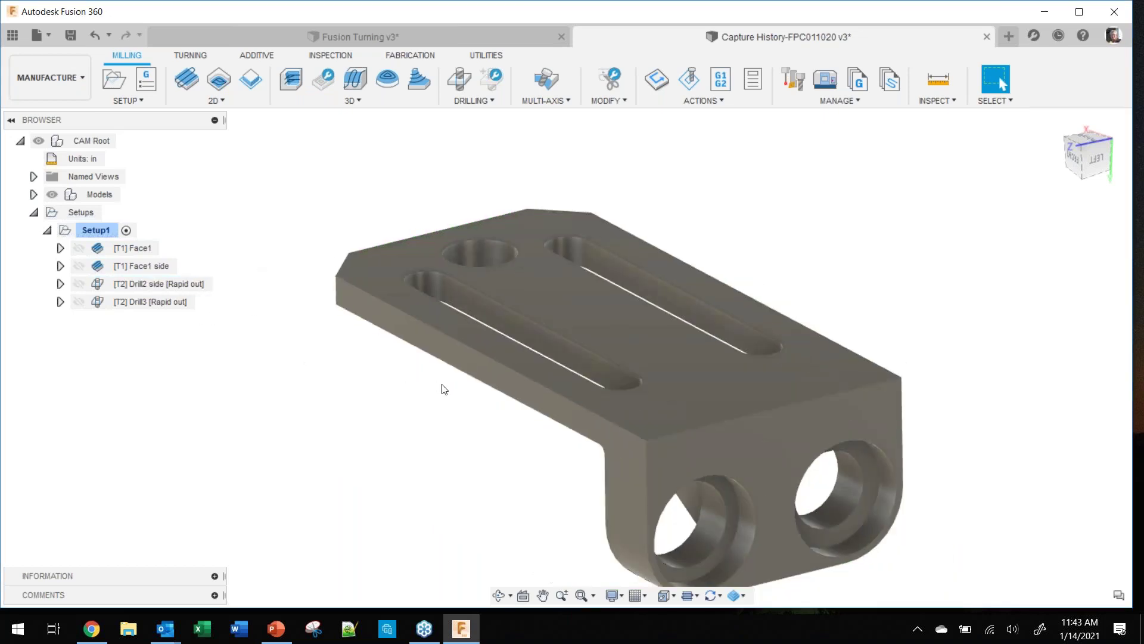
pyautogui.scroll(-2, 439, 340)
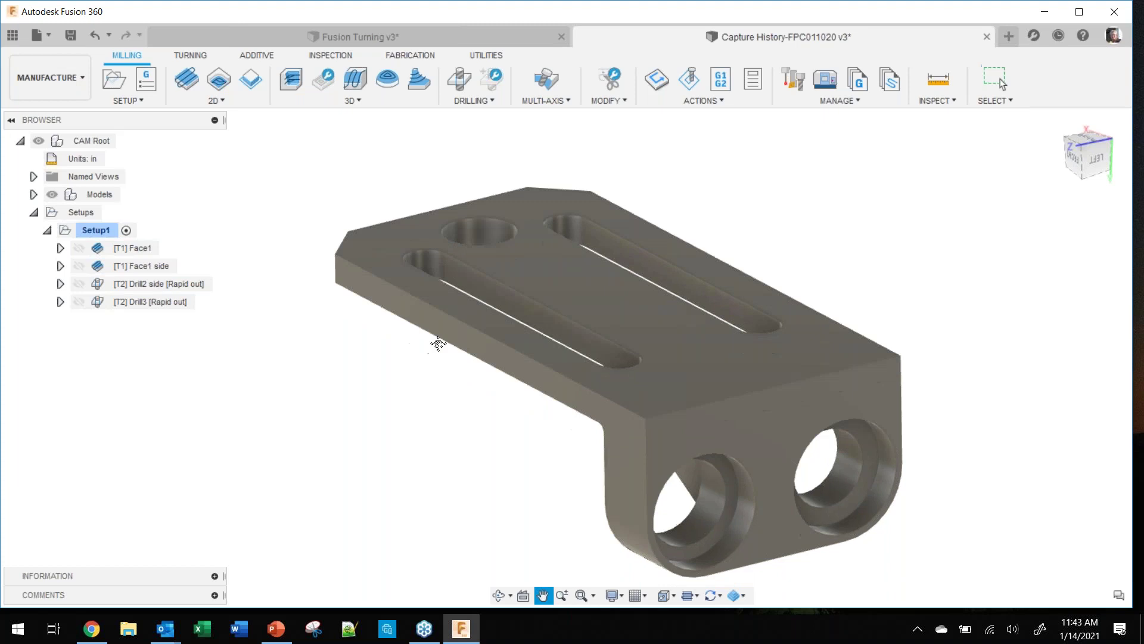
# Step: Simulate the whole setup, skipping through both facing operations and playing both drill operations, and close the simulation
pyautogui.click(95, 230)
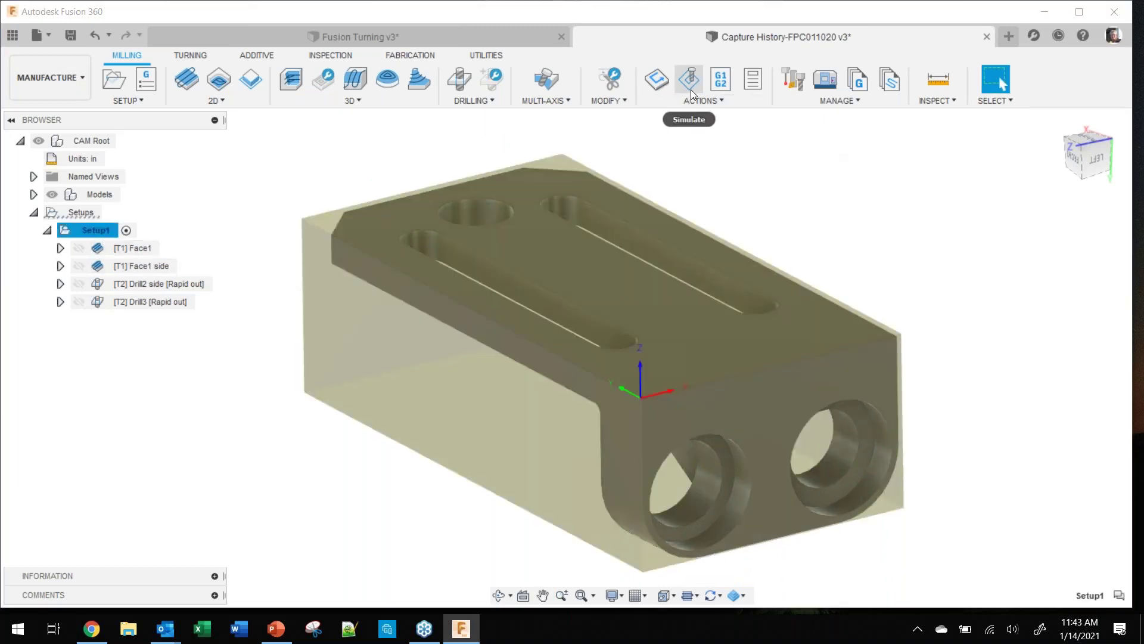
pyautogui.click(691, 88)
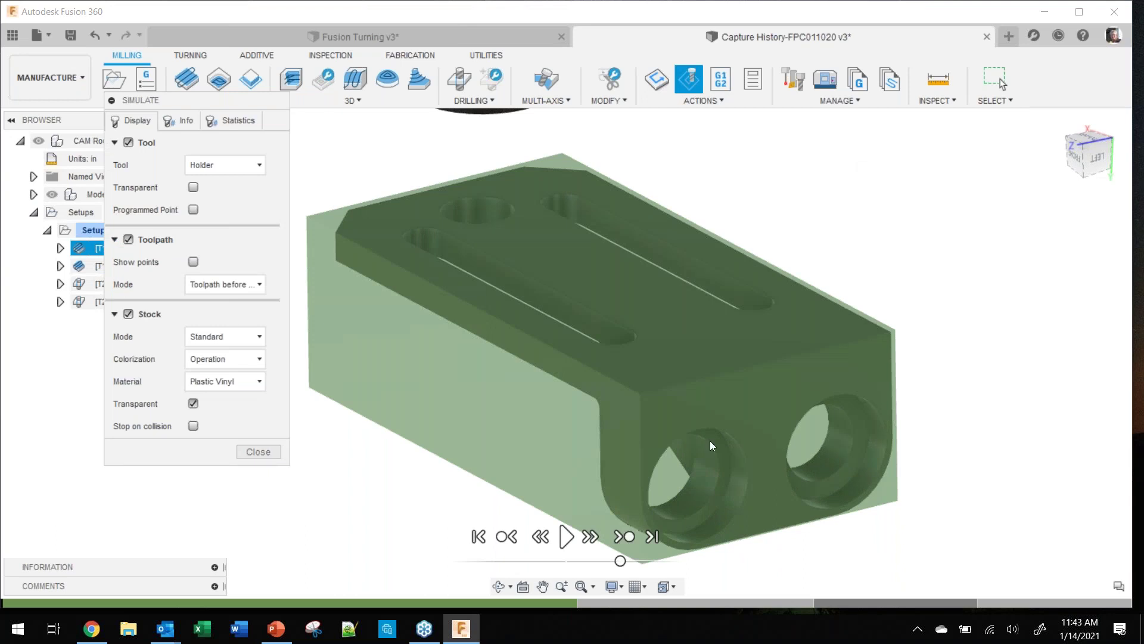
pyautogui.click(625, 537)
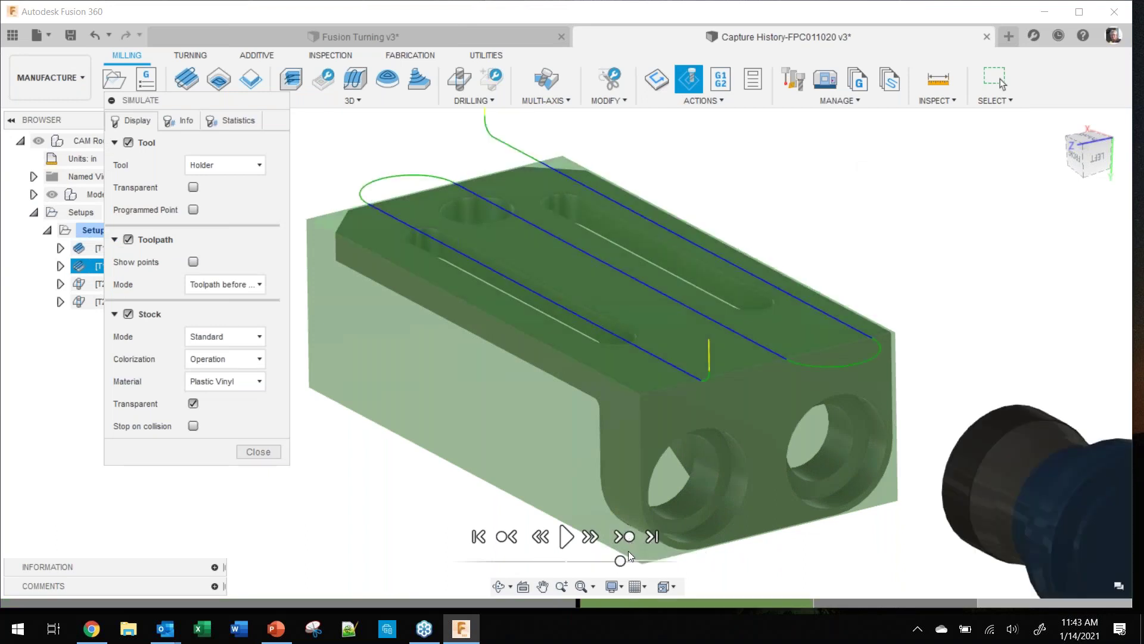
pyautogui.click(626, 537)
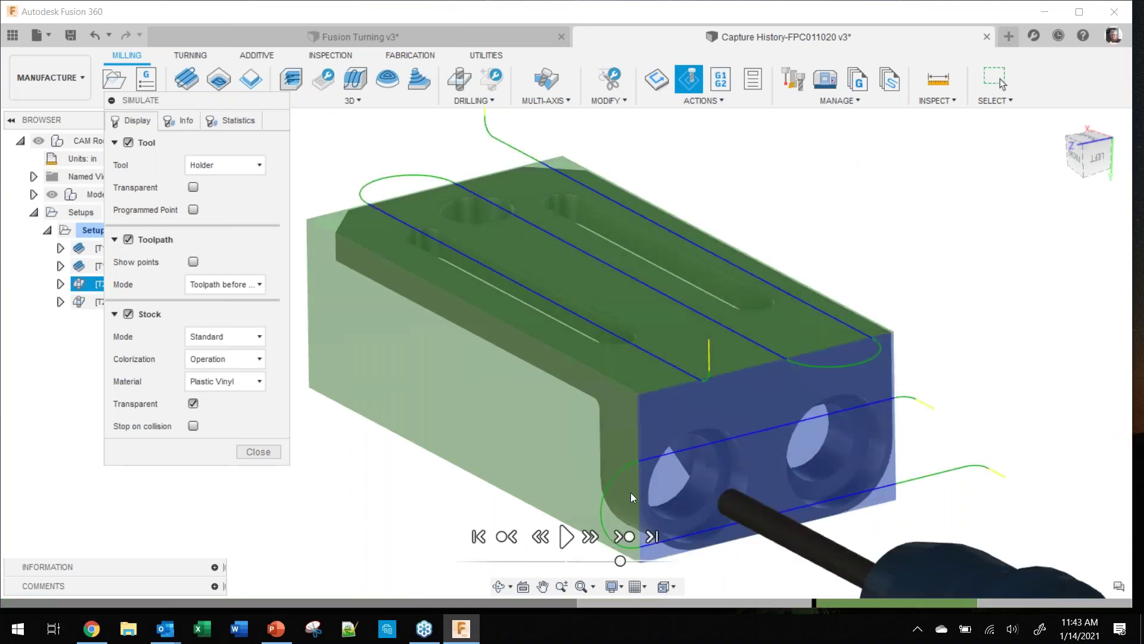
pyautogui.click(569, 533)
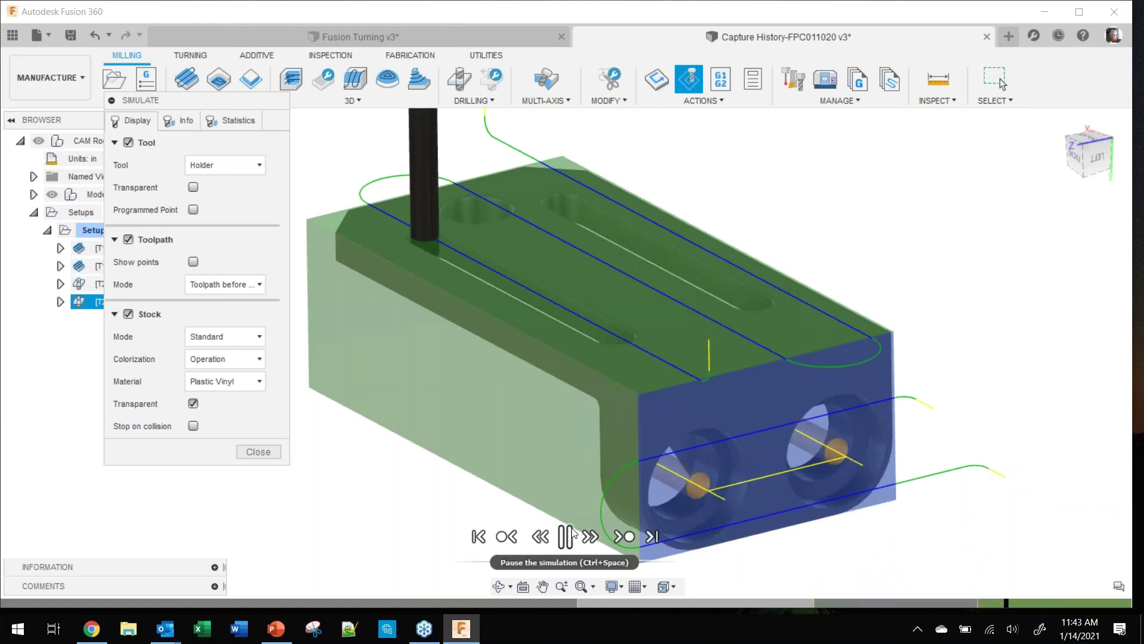
pyautogui.click(566, 536)
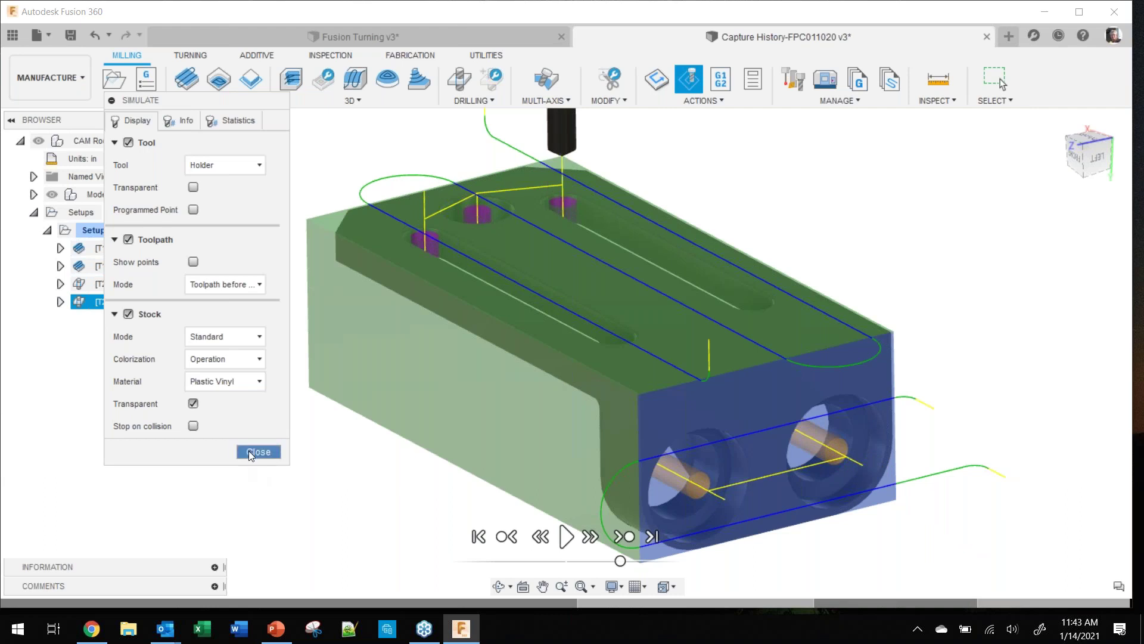
pyautogui.click(250, 452)
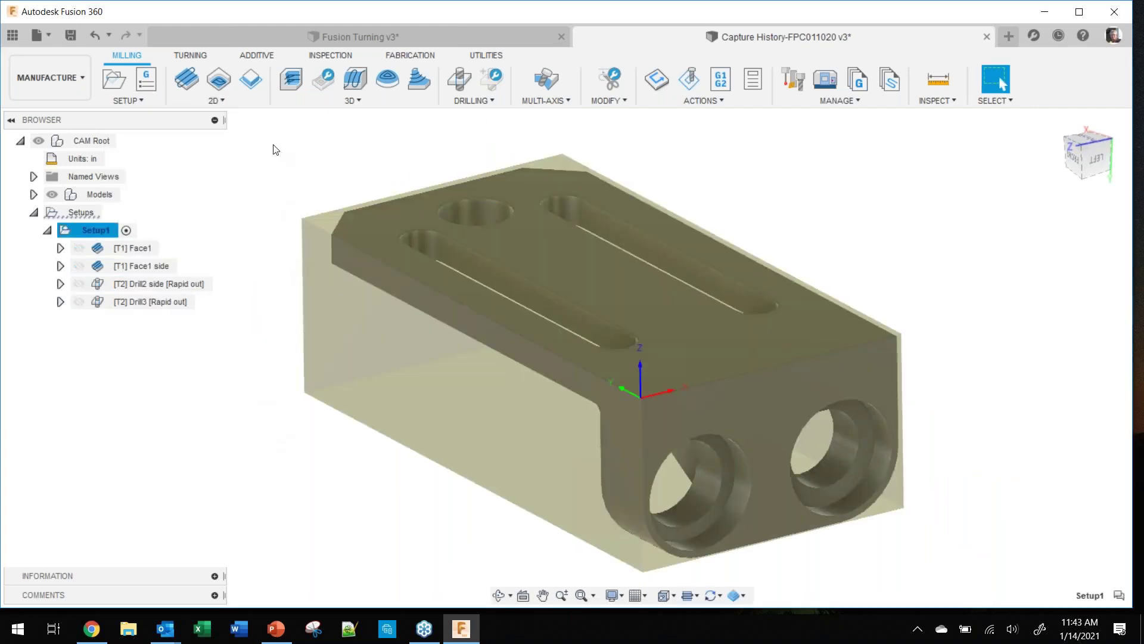
# Step: Create a 2D Pocket operation and assign the #3 Ø1/2" flat end mill from the Fusion Turning document
pyautogui.click(213, 100)
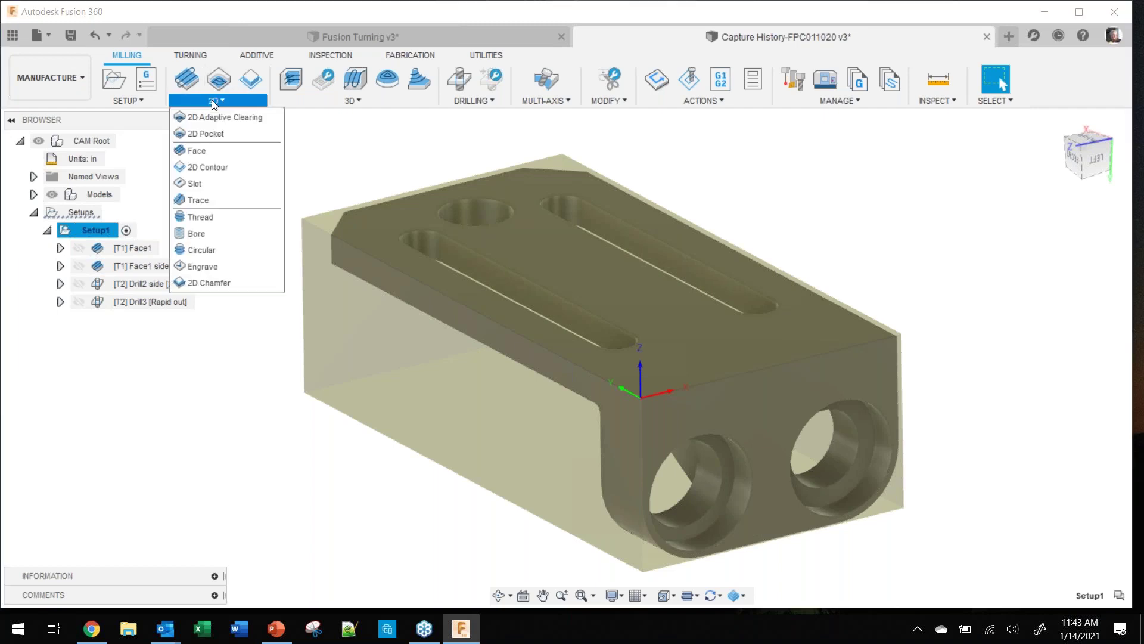
pyautogui.click(206, 131)
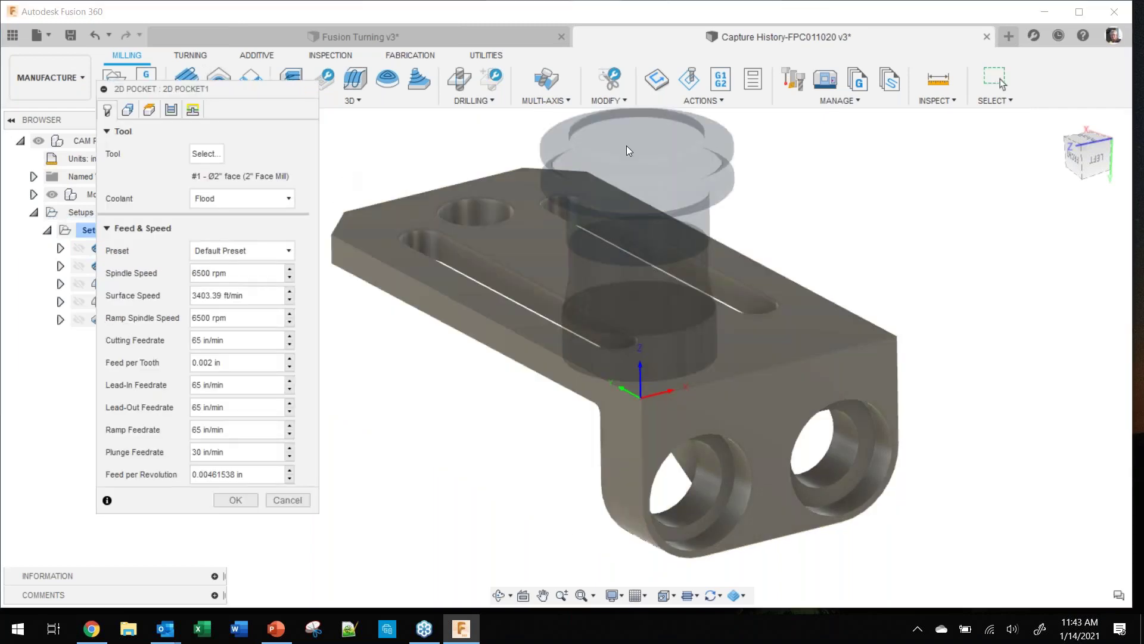
pyautogui.click(206, 154)
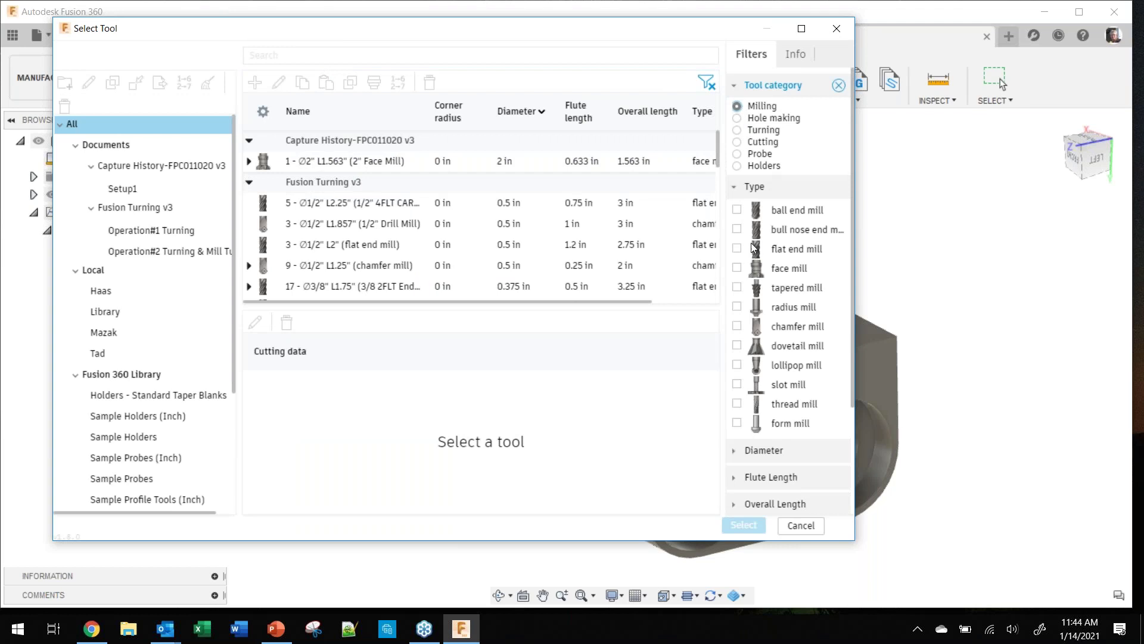
pyautogui.click(737, 248)
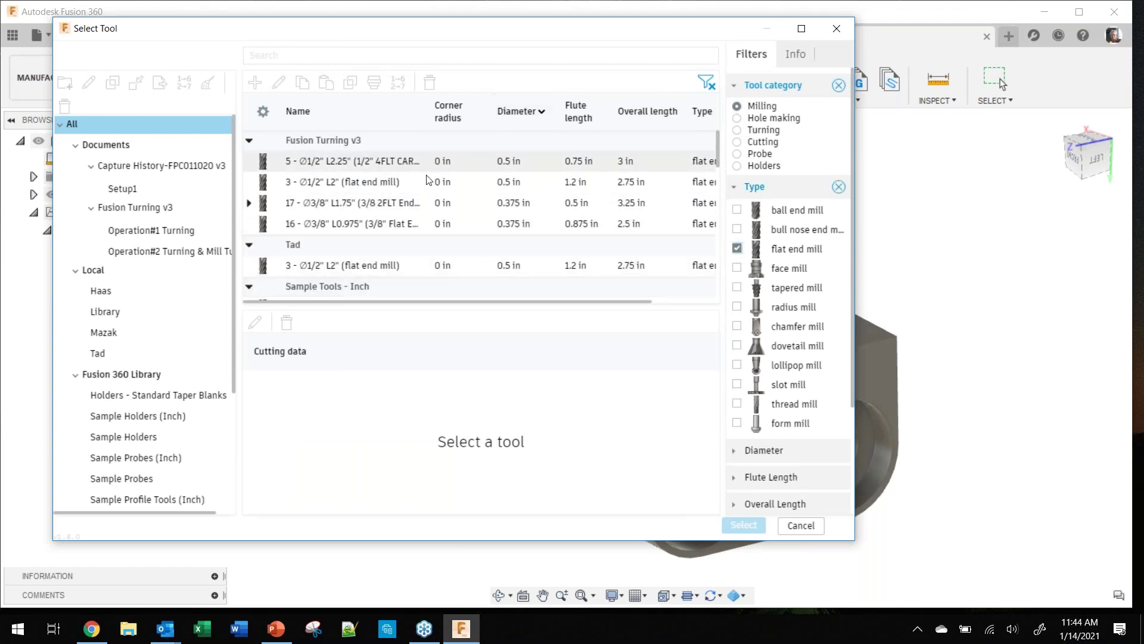
pyautogui.click(336, 162)
pyautogui.click(384, 182)
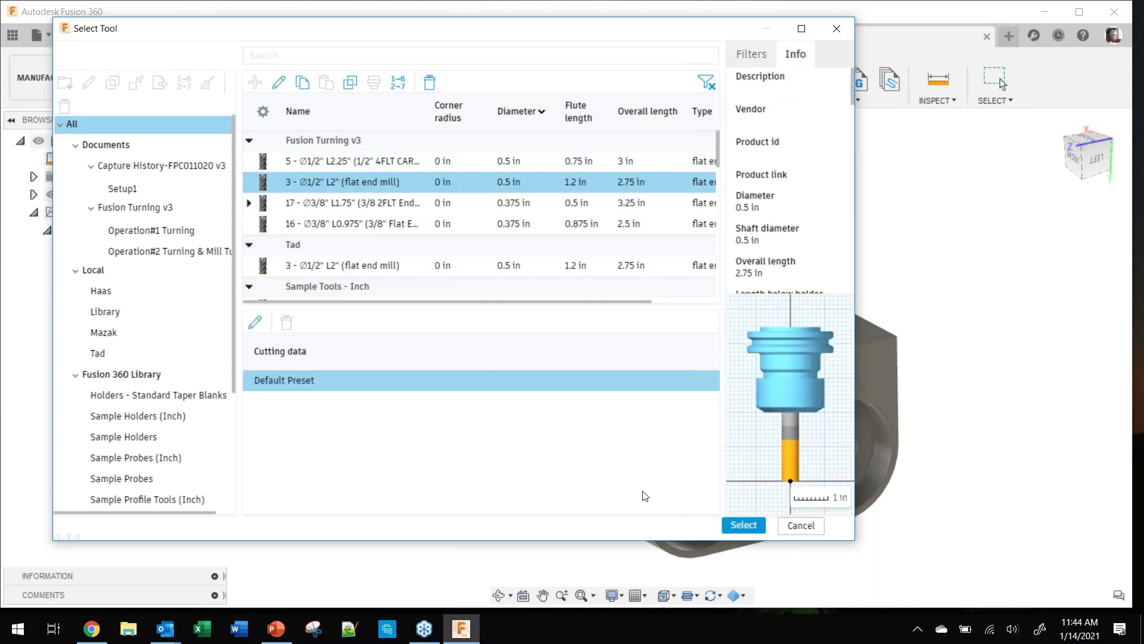
pyautogui.click(742, 526)
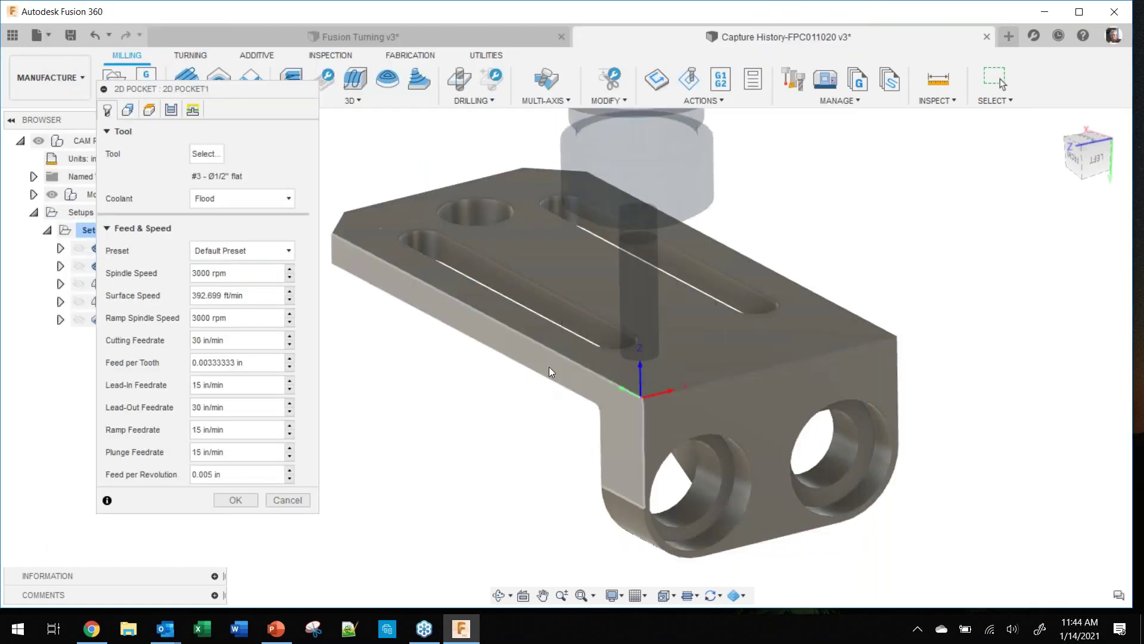
# Step: Select the bottom contours of both slots and the round hole in the top face as the pocket geometry
pyautogui.keyDown('shift'); pyautogui.moveTo(572, 365); pyautogui.dragTo(602, 364, button='middle'); pyautogui.keyUp('shift')
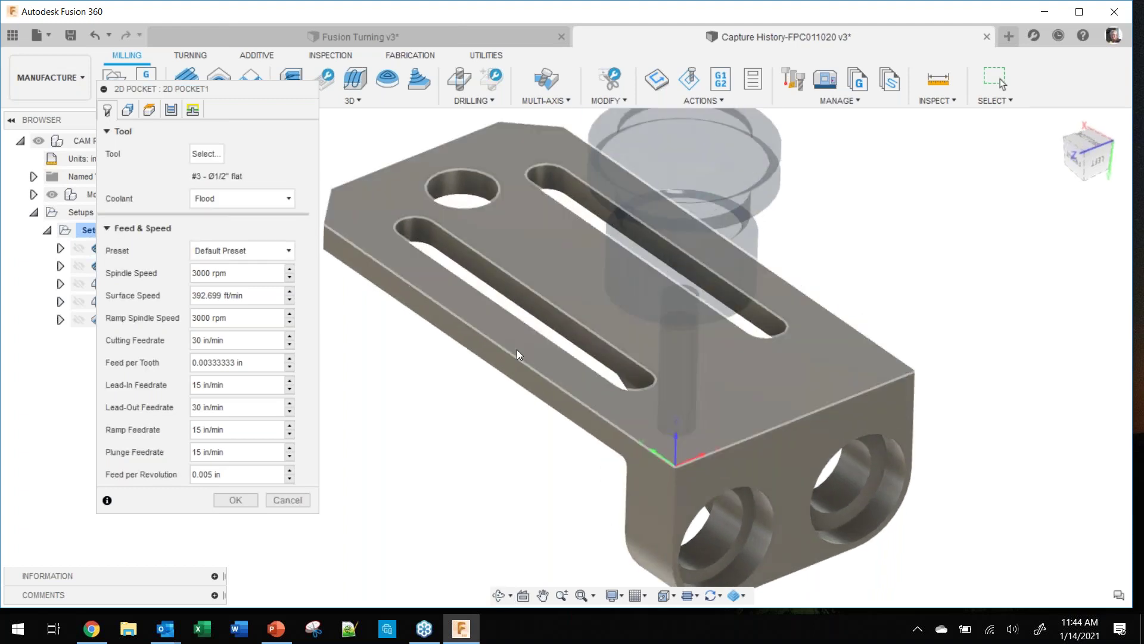
pyautogui.click(127, 109)
pyautogui.click(503, 294)
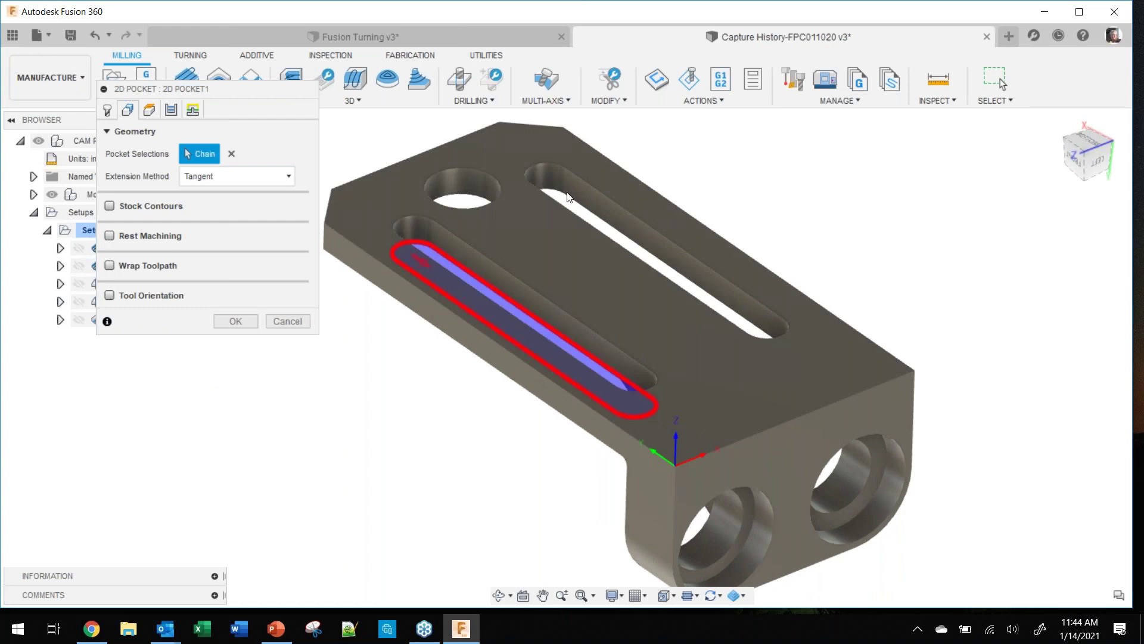
pyautogui.click(461, 203)
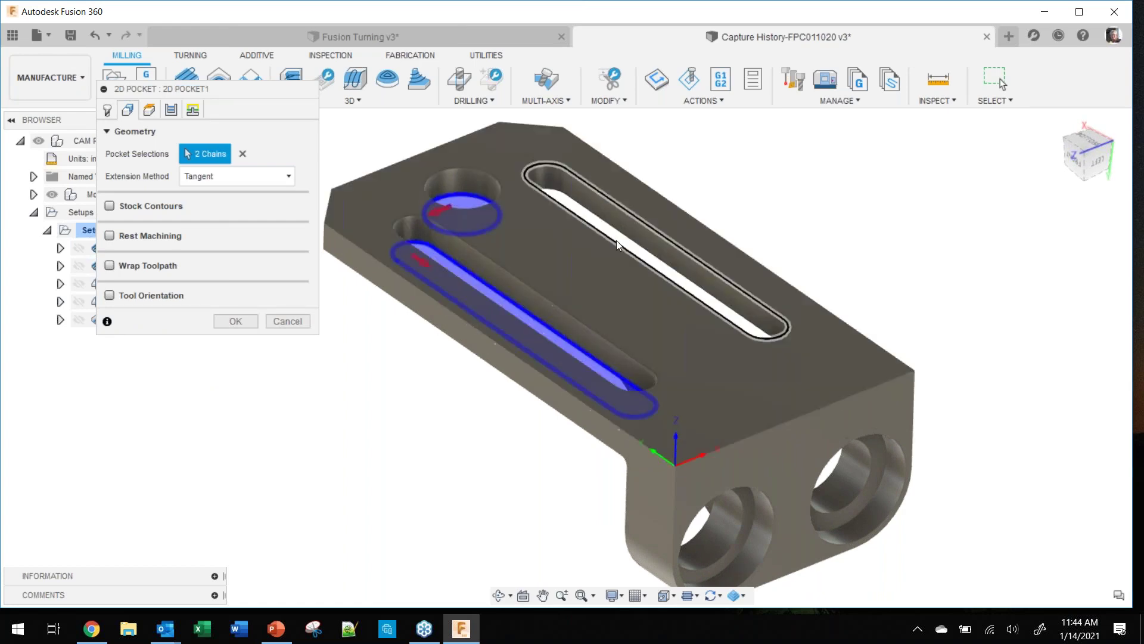
pyautogui.click(620, 243)
pyautogui.scroll(5, 411, 274)
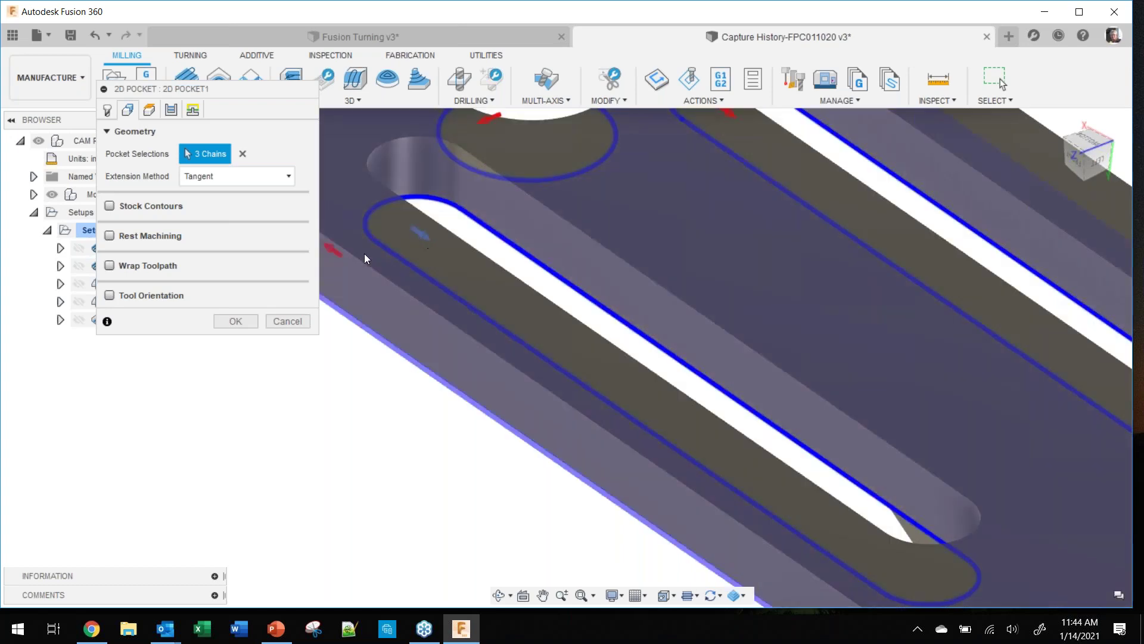
pyautogui.moveTo(411, 257); pyautogui.dragTo(517, 268, button='middle')
pyautogui.scroll(-1, 513, 270)
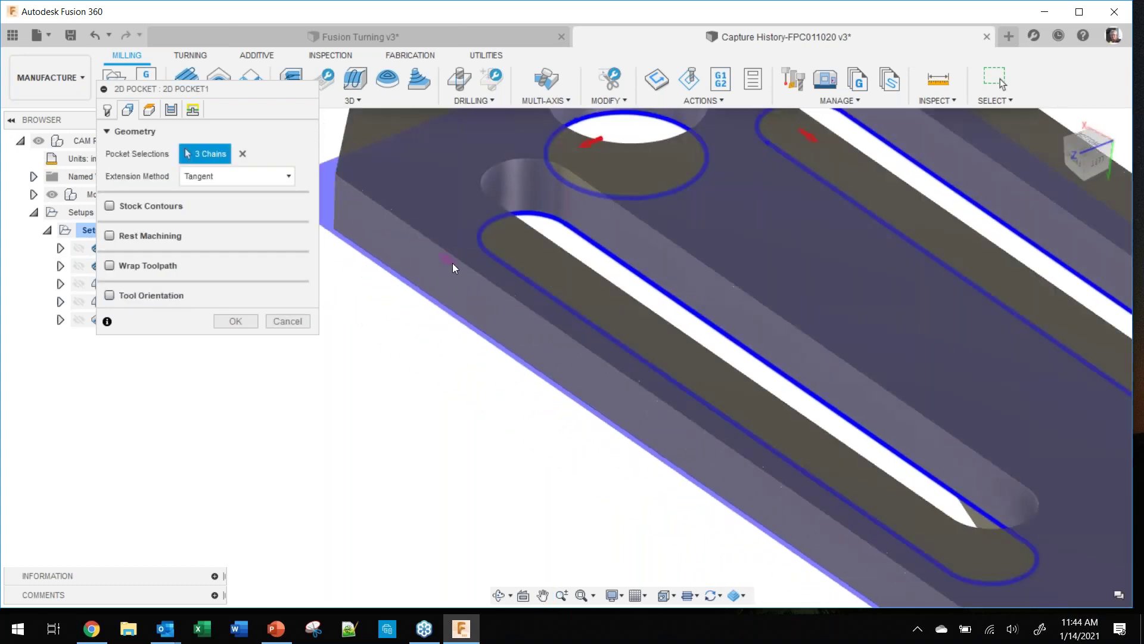
pyautogui.scroll(-3, 606, 273)
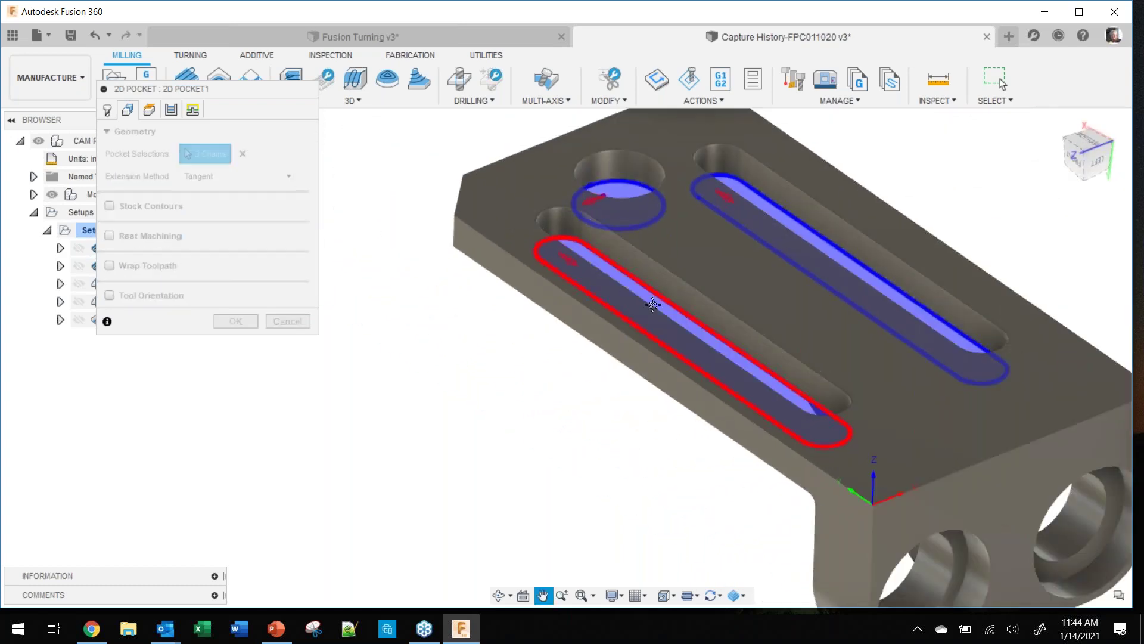
pyautogui.moveTo(667, 307); pyautogui.dragTo(525, 274, button='middle')
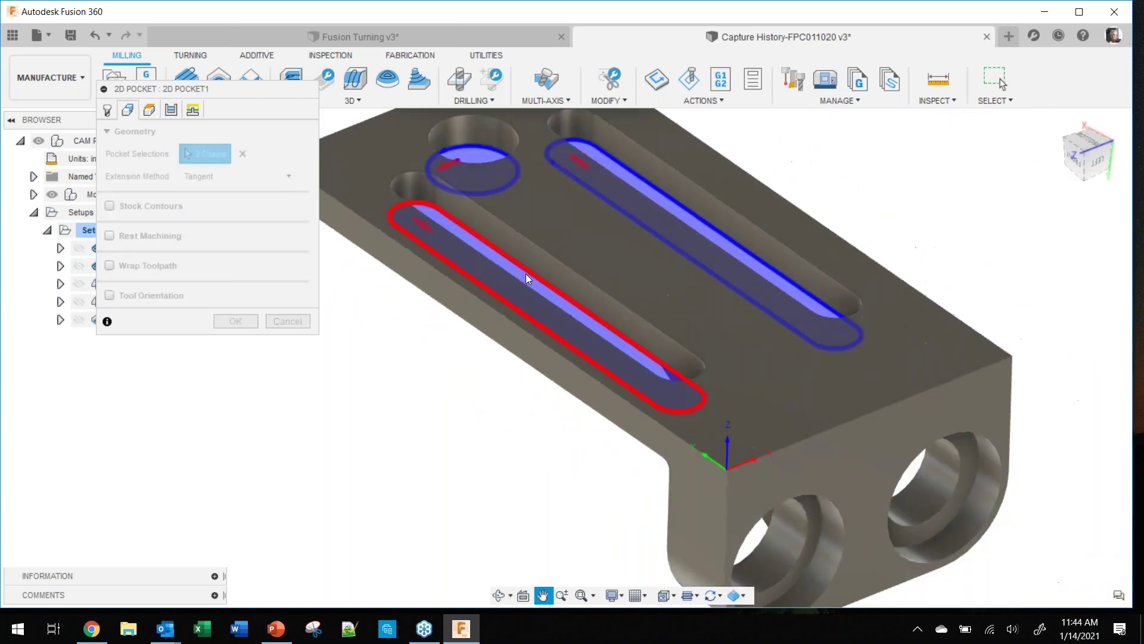
# Step: Offset the pocket's bottom height from the selected contours by 0.1 in and generate the operation
pyautogui.click(149, 113)
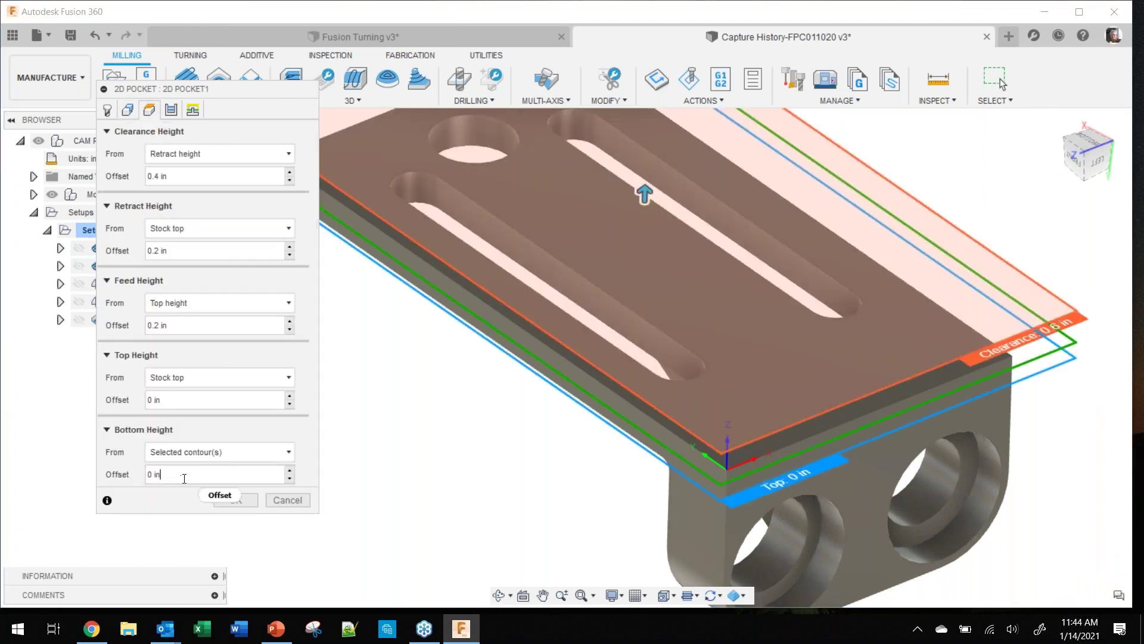
pyautogui.moveTo(163, 475); pyautogui.dragTo(137, 480)
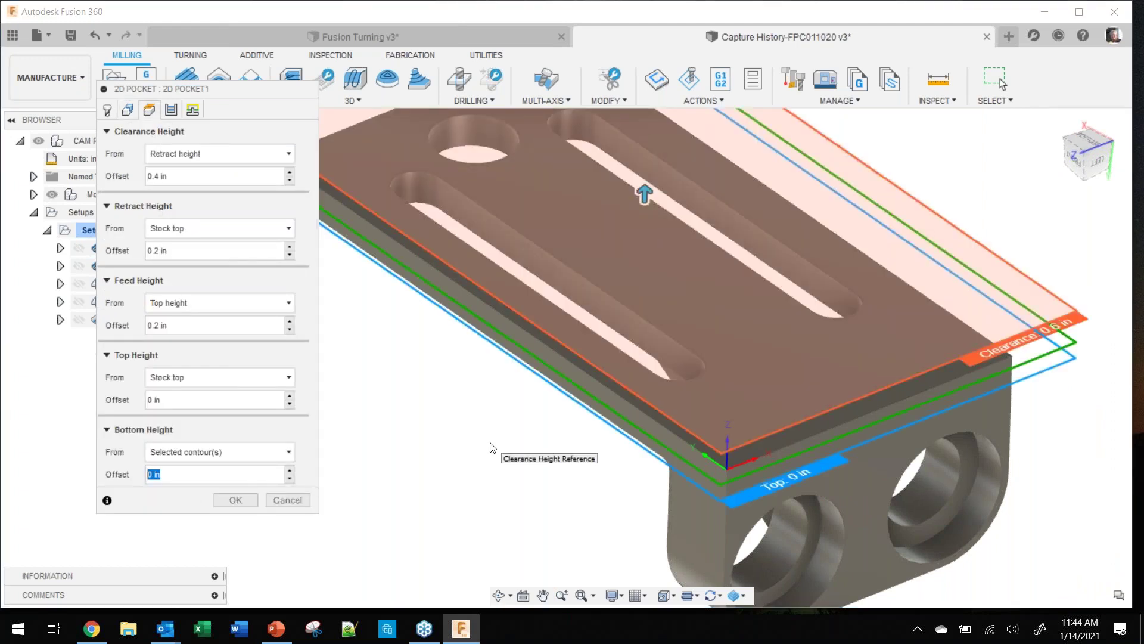
pyautogui.press('BackSpace')
pyautogui.write('.1')
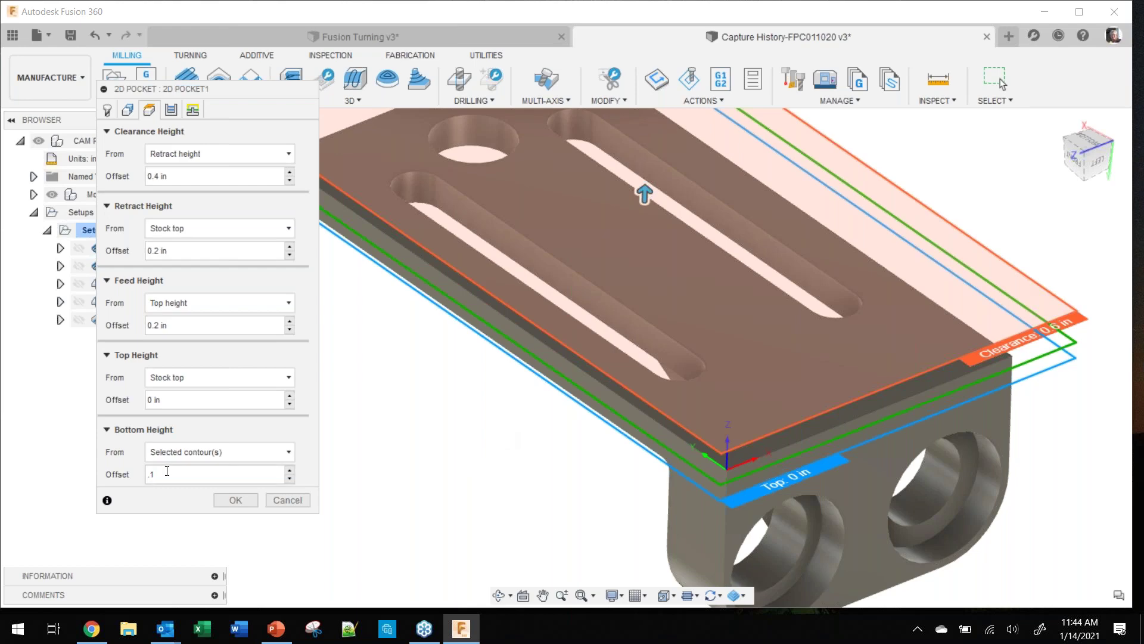
pyautogui.press('Left')
pyautogui.press('BackSpace')
pyautogui.write('.')
pyautogui.click(236, 499)
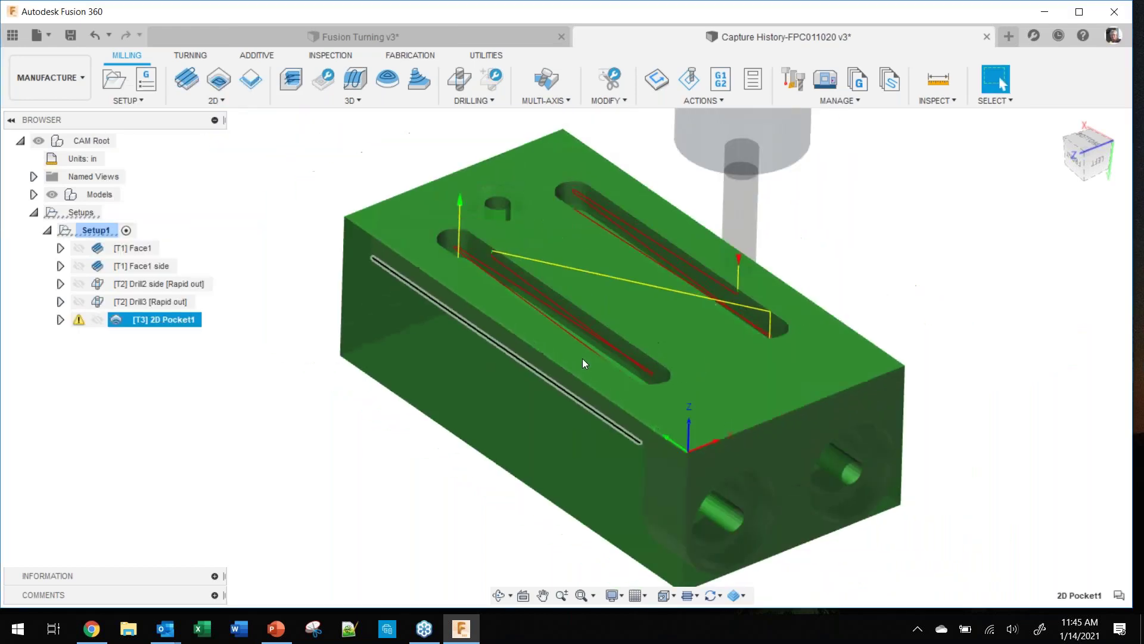
# Step: Read the generation log of the 2D pocket operation to find the cause of its warning, then close the log
pyautogui.keyDown('shift'); pyautogui.moveTo(595, 351); pyautogui.dragTo(644, 342, button='middle'); pyautogui.keyUp('shift')
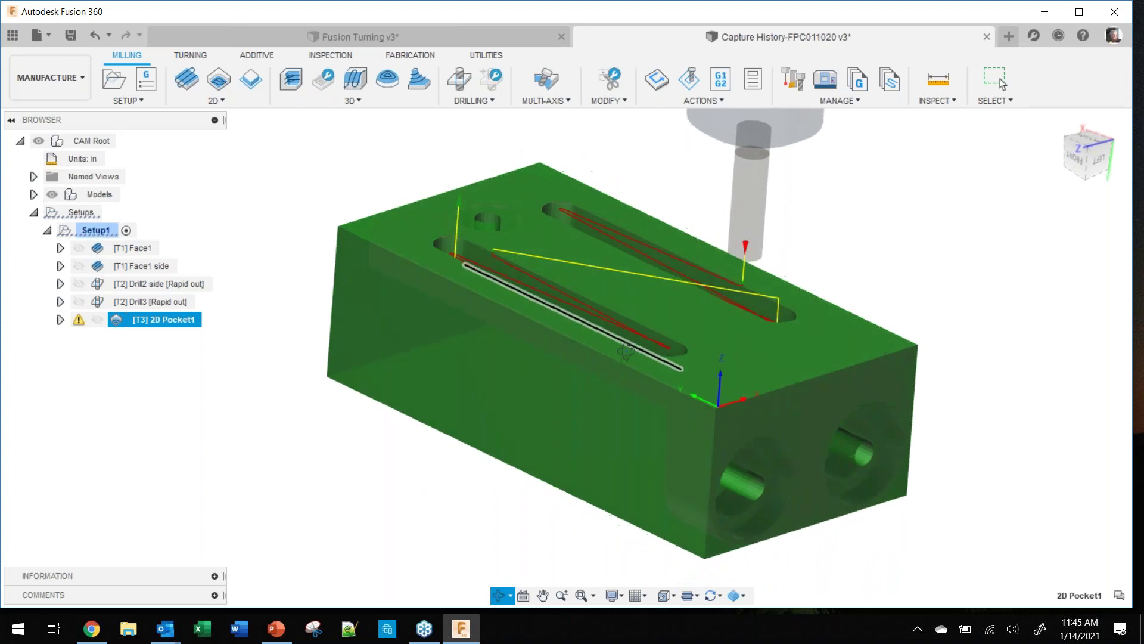
pyautogui.rightClick(141, 326)
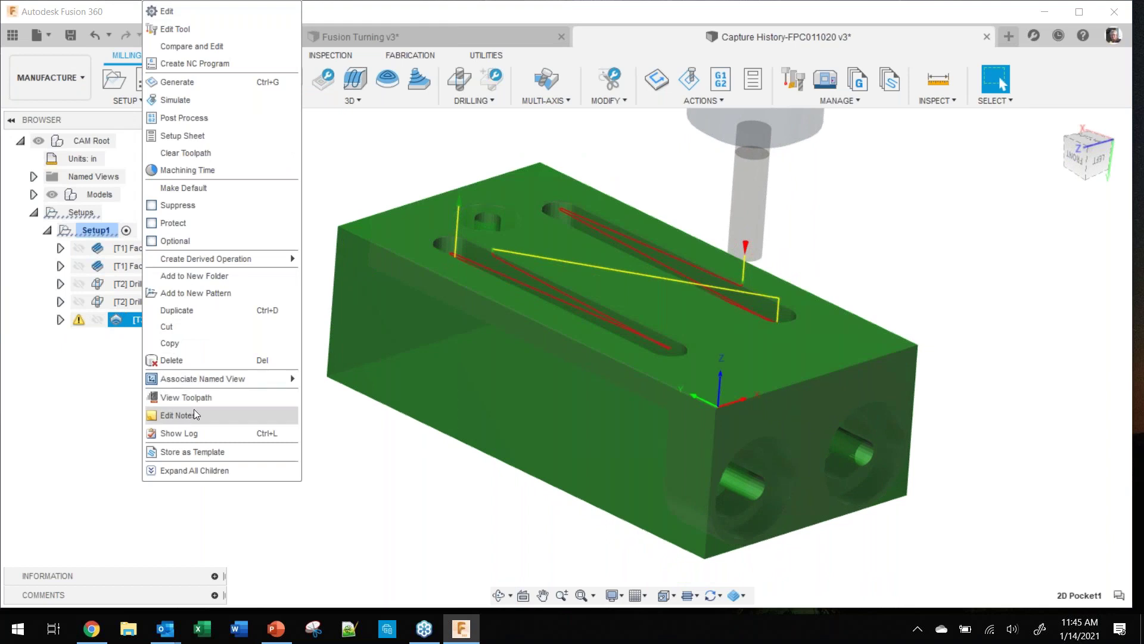
pyautogui.click(181, 433)
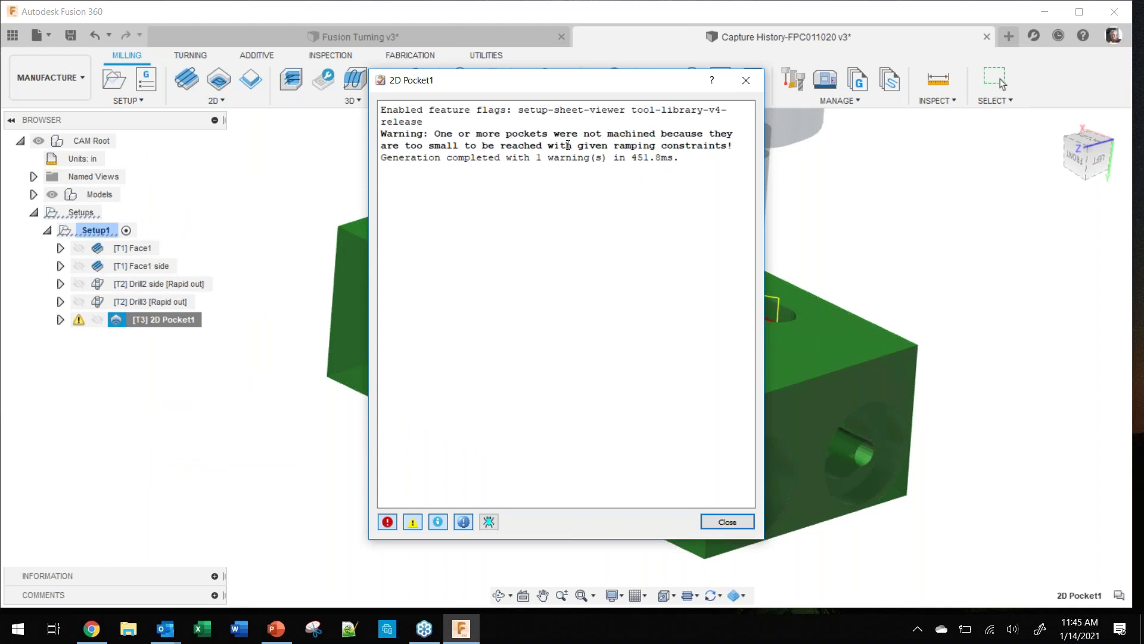
pyautogui.click(727, 522)
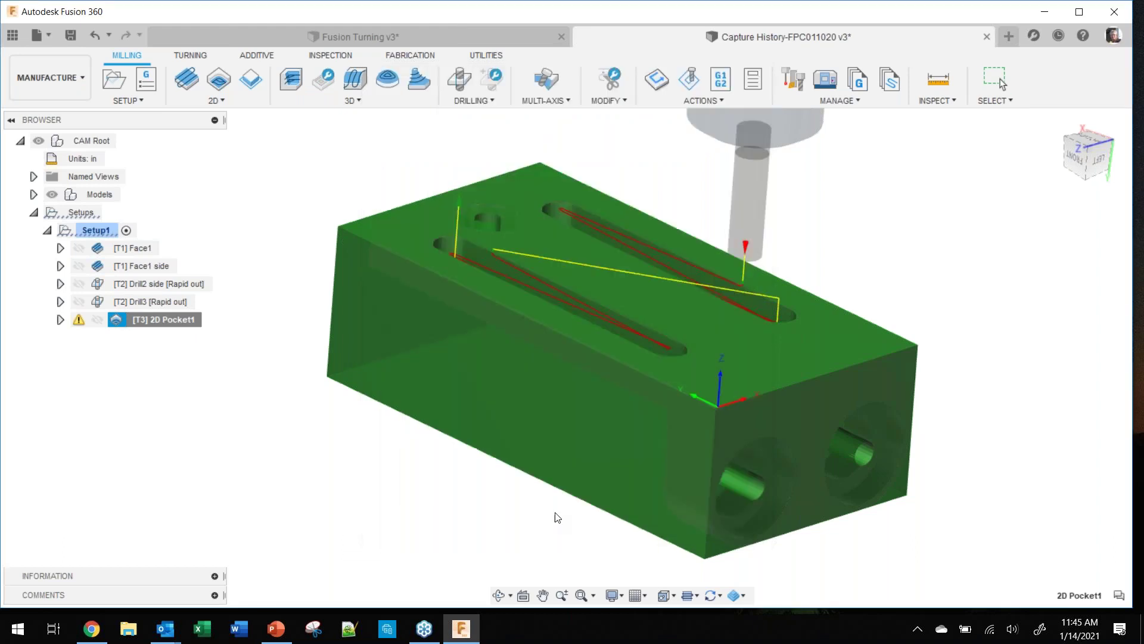
# Step: Edit the 2D pocket operation and change its linking ramp type to Predrill
pyautogui.rightClick(164, 323)
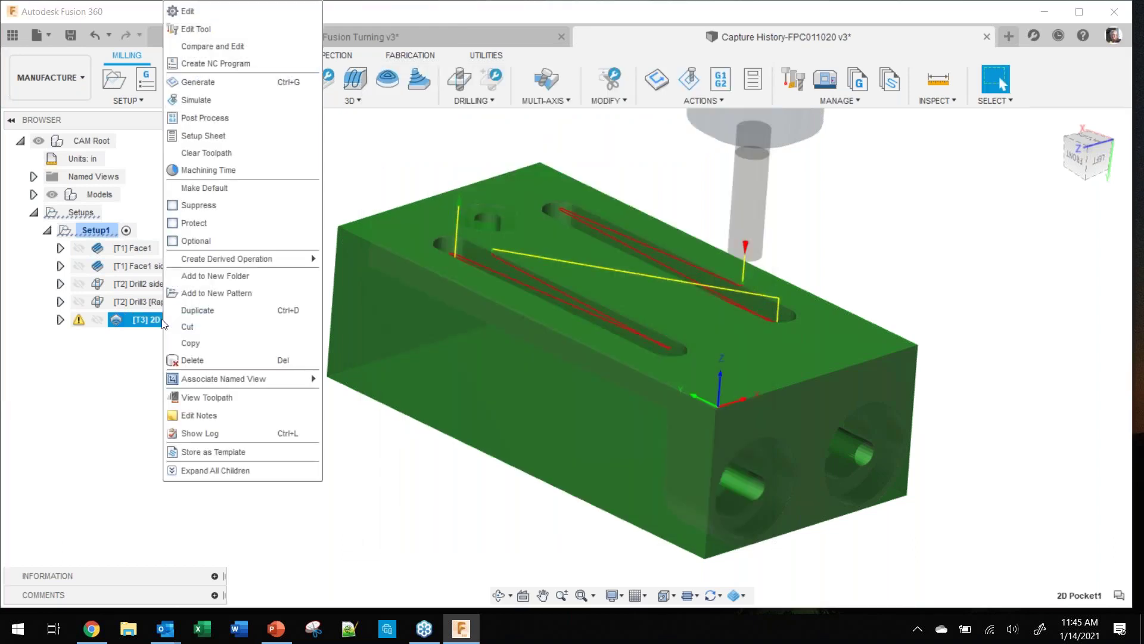
pyautogui.click(215, 11)
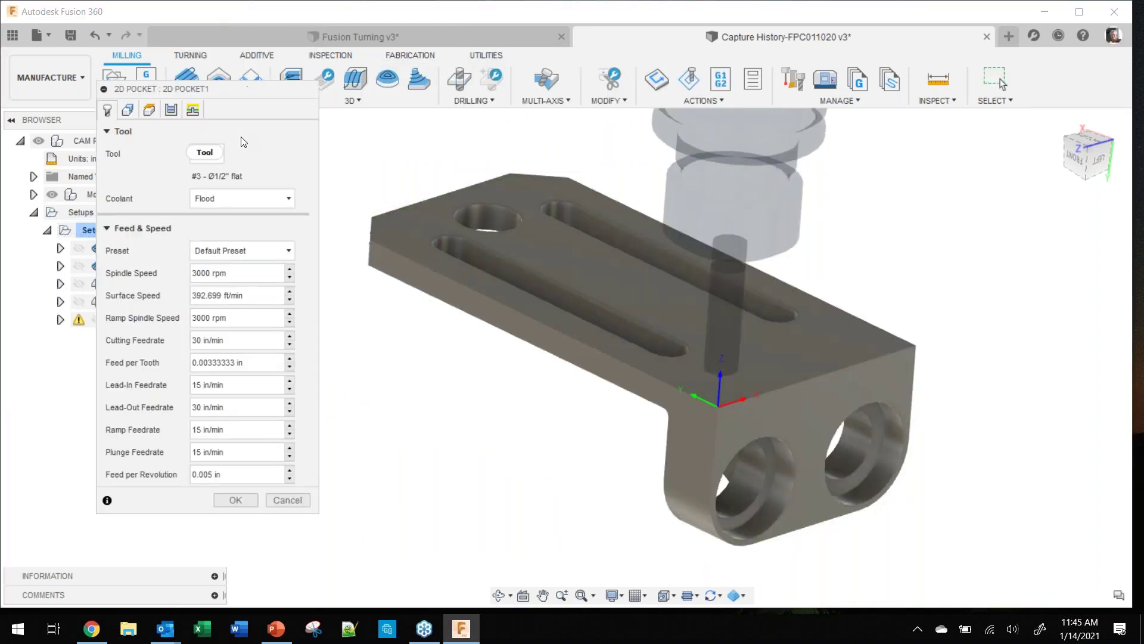
pyautogui.click(172, 112)
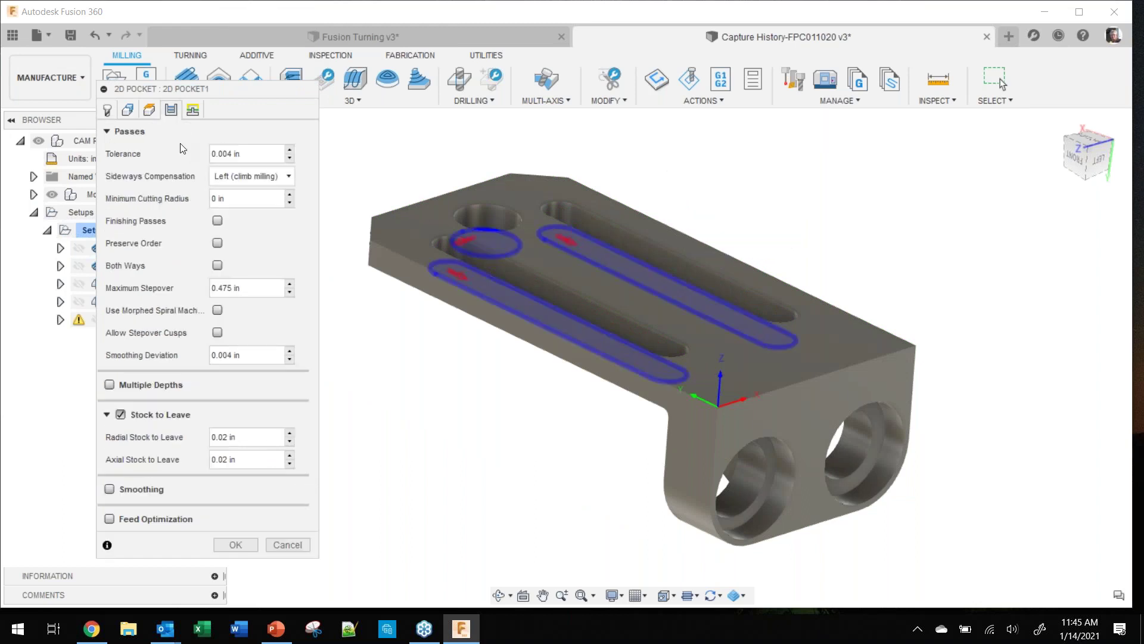
pyautogui.click(192, 110)
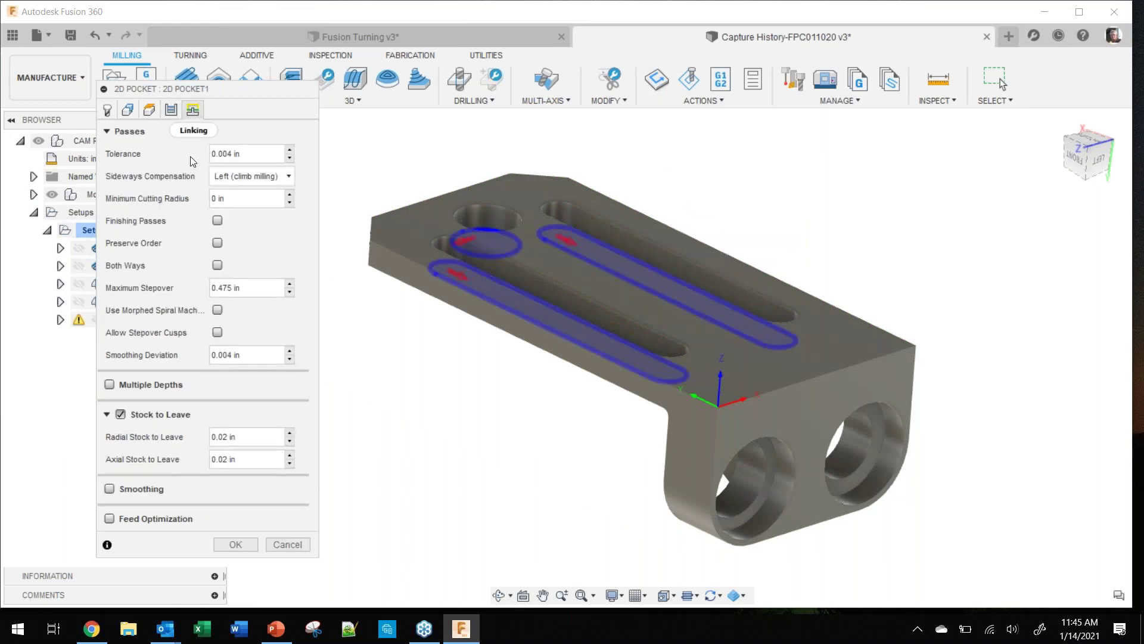
pyautogui.click(217, 473)
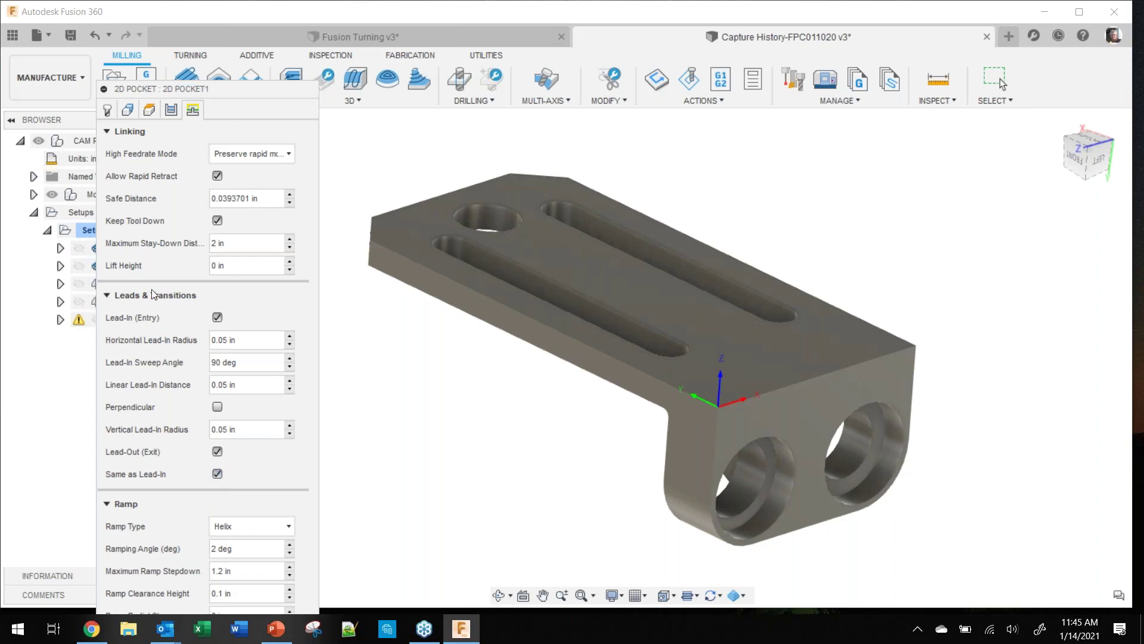
pyautogui.click(112, 296)
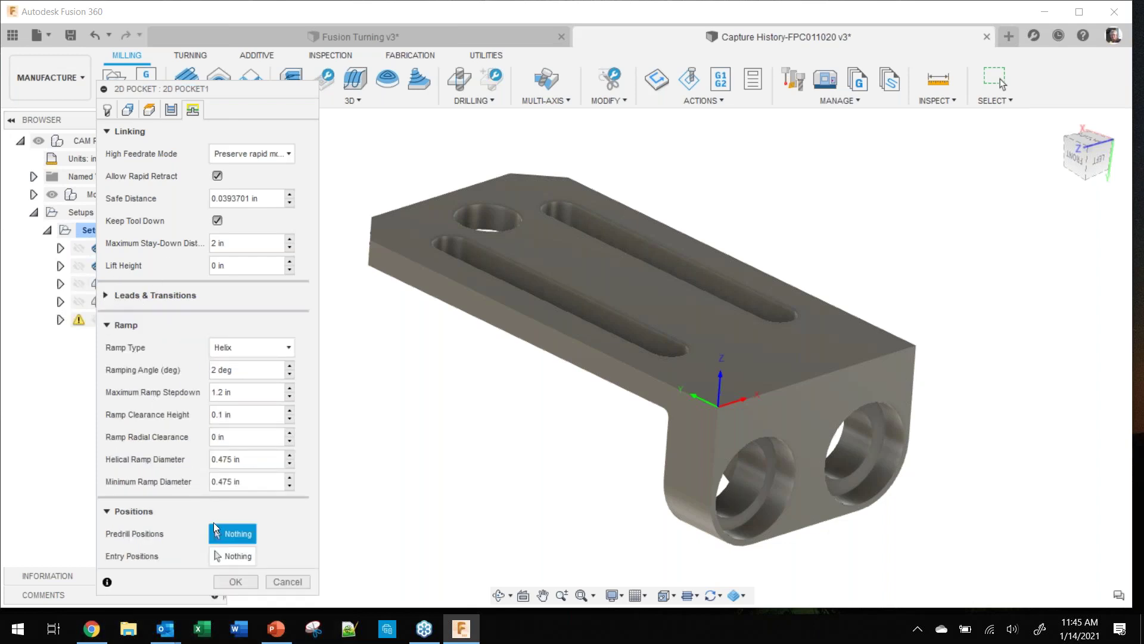
pyautogui.click(252, 351)
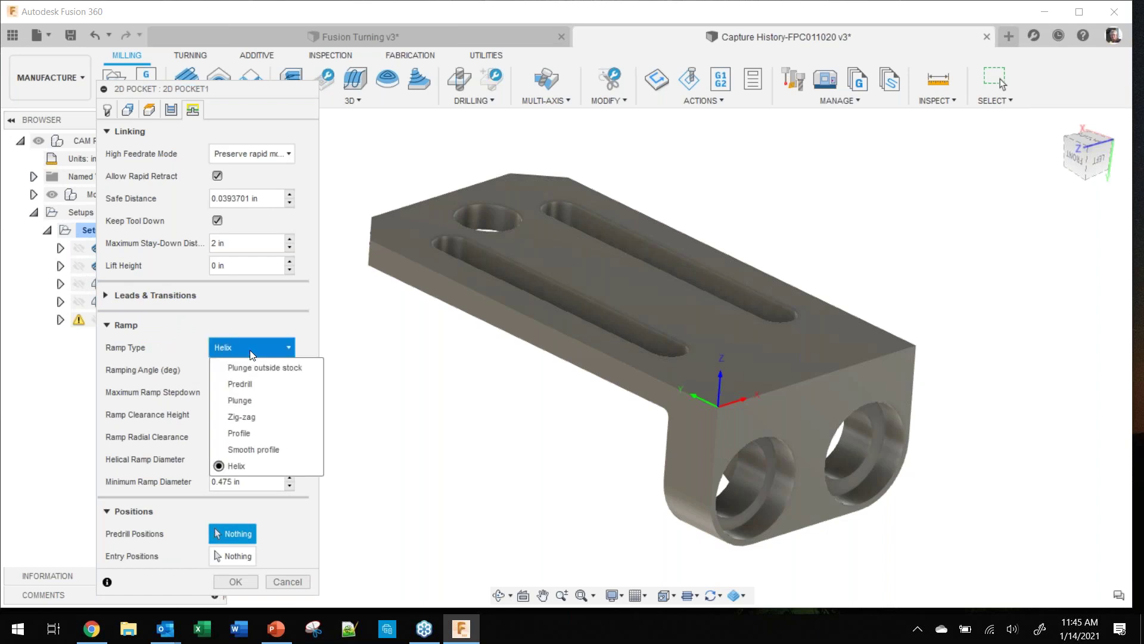
pyautogui.click(249, 383)
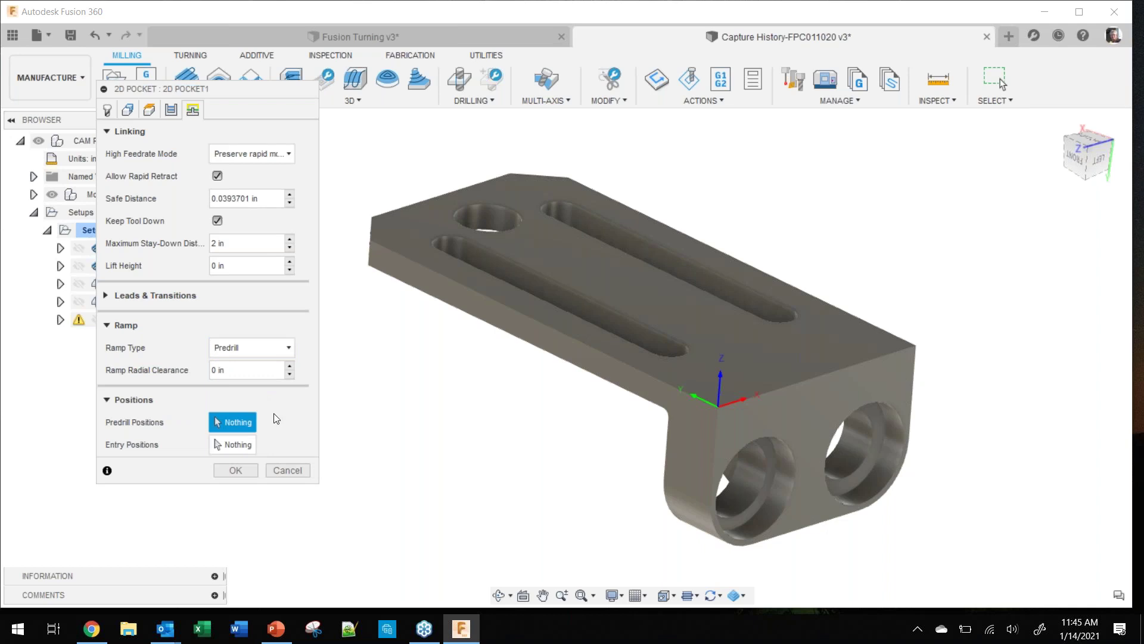
# Step: Pick the far end of each slot and the round hole's centre as predrill positions, and regenerate the pocket
pyautogui.click(439, 235)
pyautogui.click(492, 202)
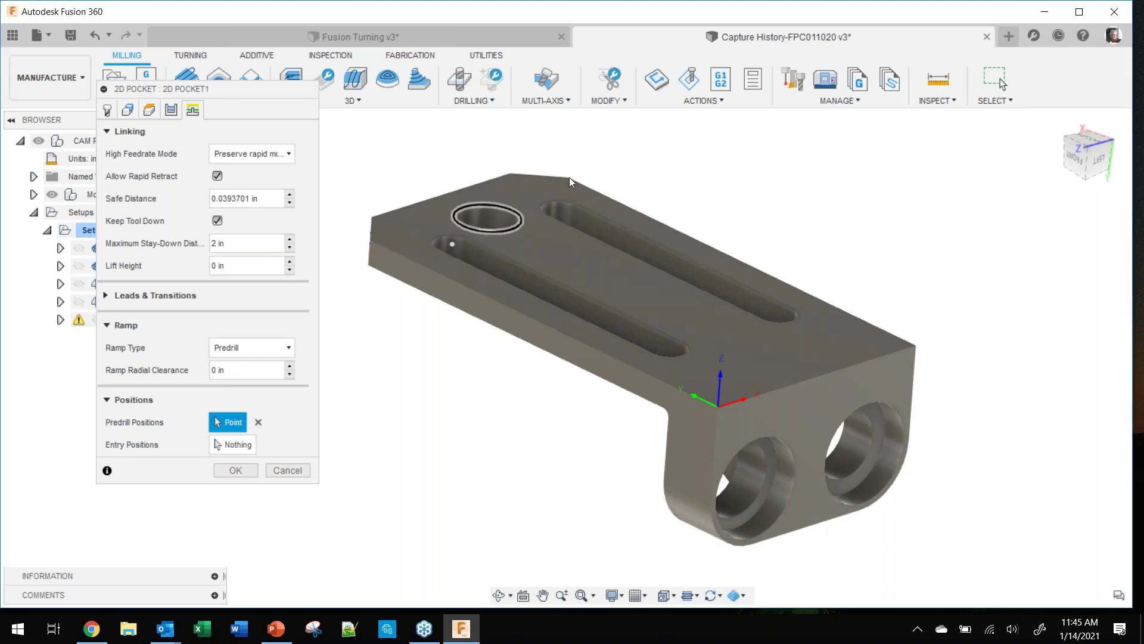
pyautogui.click(560, 206)
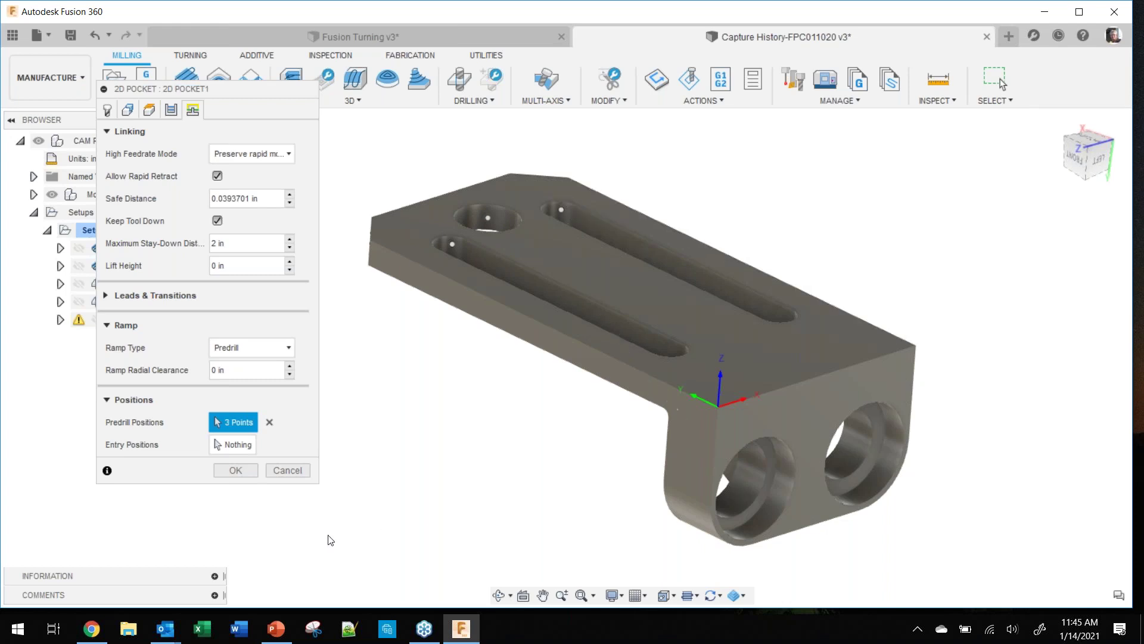
pyautogui.click(235, 470)
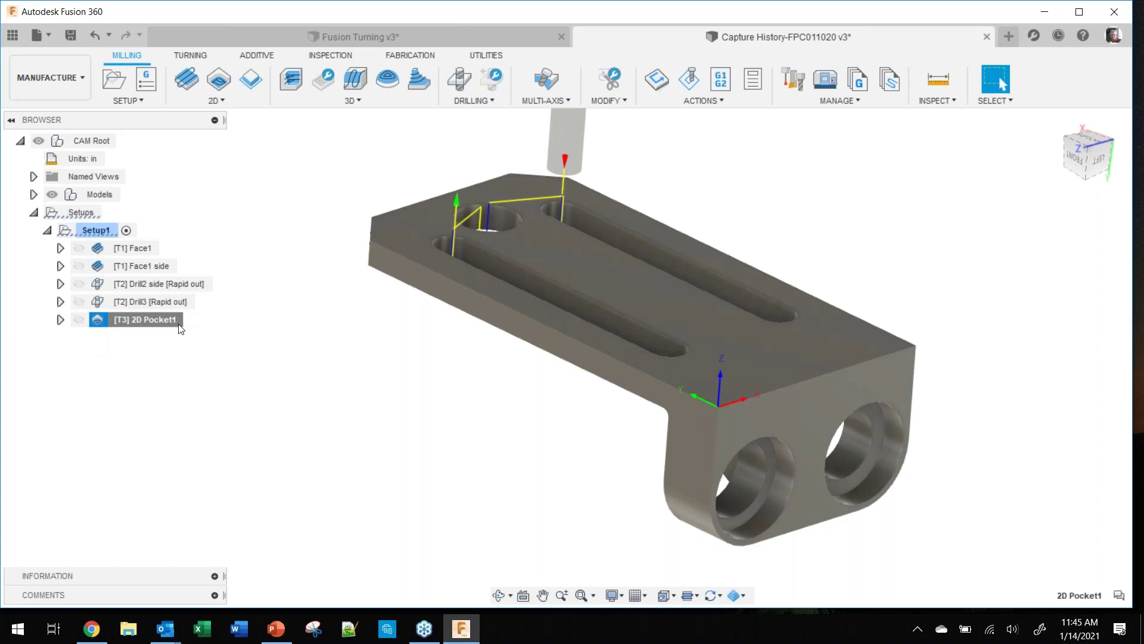
# Step: Simulate the first 2D pocket operation to check the predrilled entries in the slots and round hole, then close the simulation
pyautogui.rightClick(145, 317)
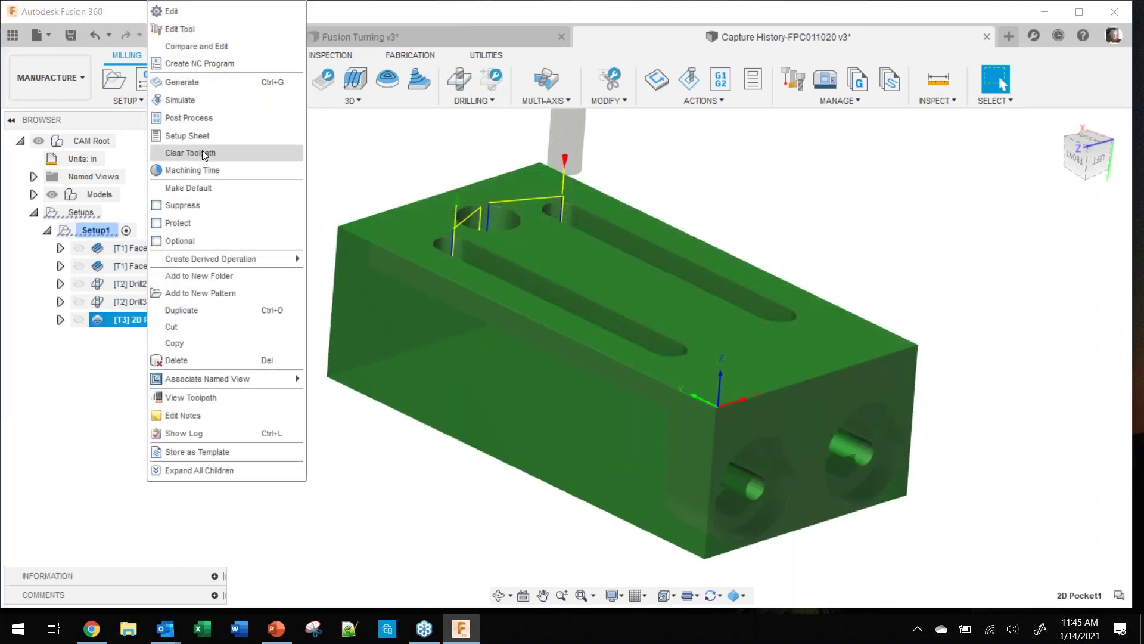
pyautogui.click(180, 100)
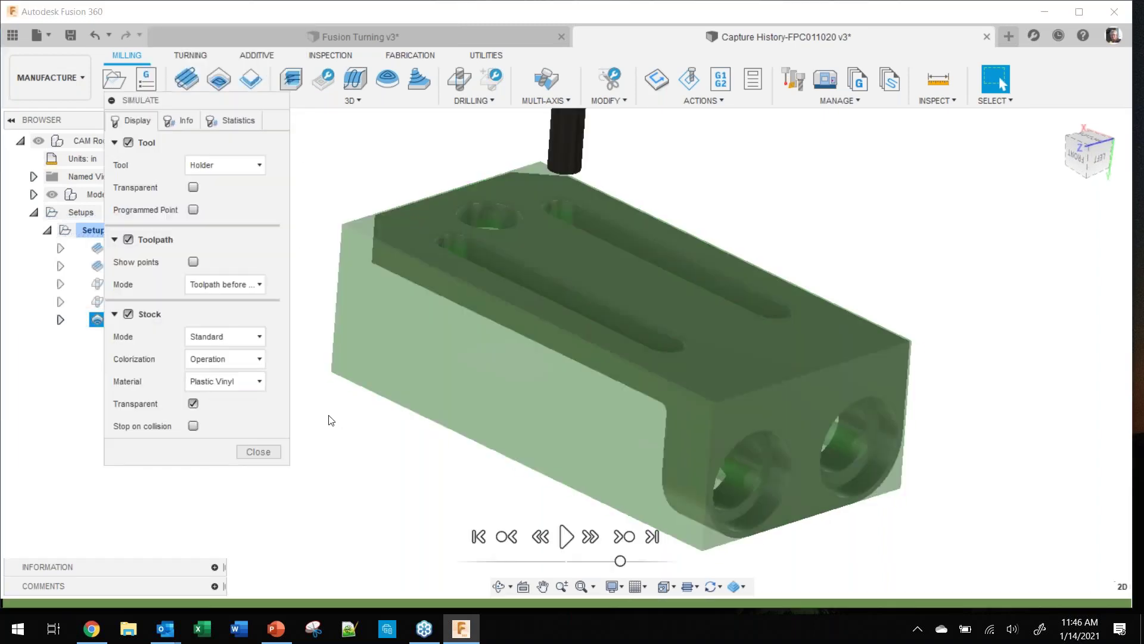
pyautogui.click(569, 540)
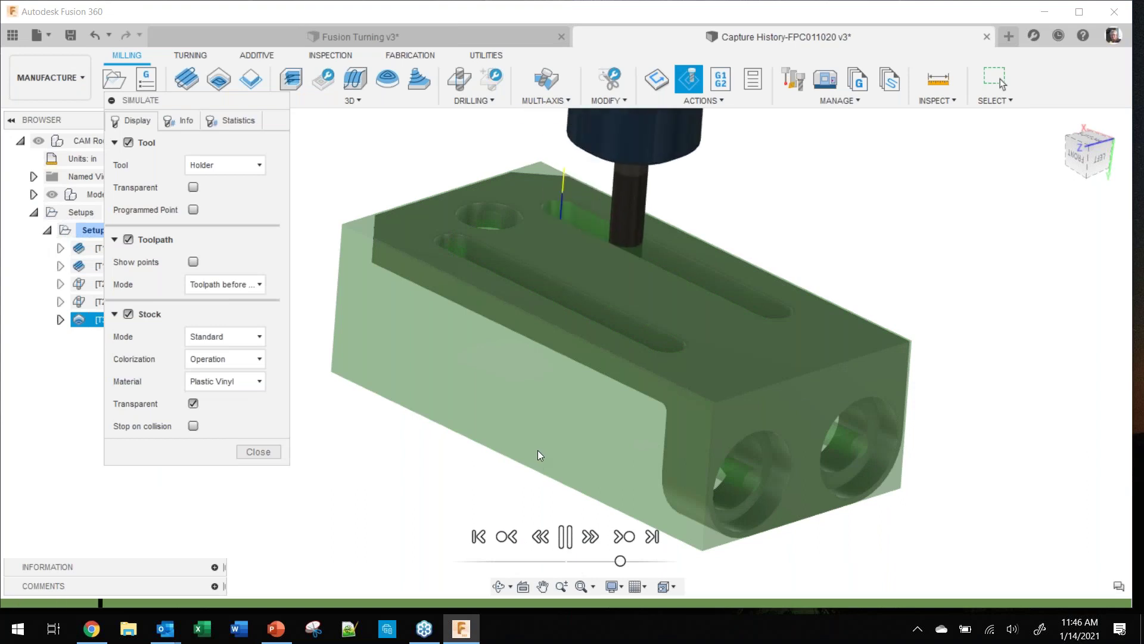
pyautogui.keyDown('shift'); pyautogui.moveTo(528, 324); pyautogui.dragTo(452, 366, button='middle'); pyautogui.keyUp('shift')
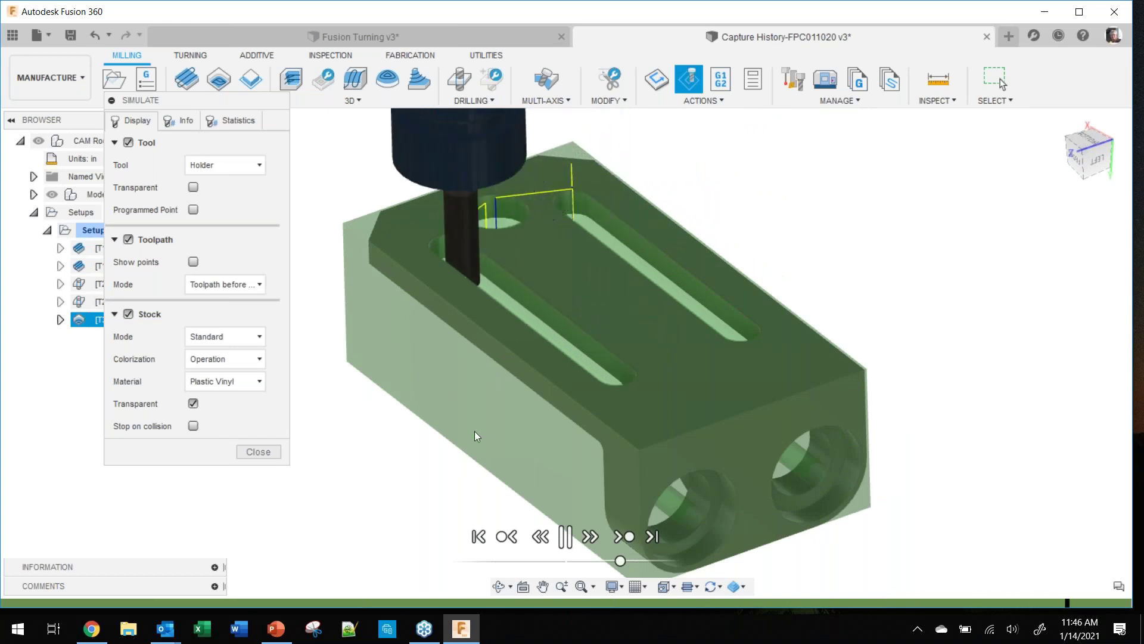
pyautogui.click(258, 451)
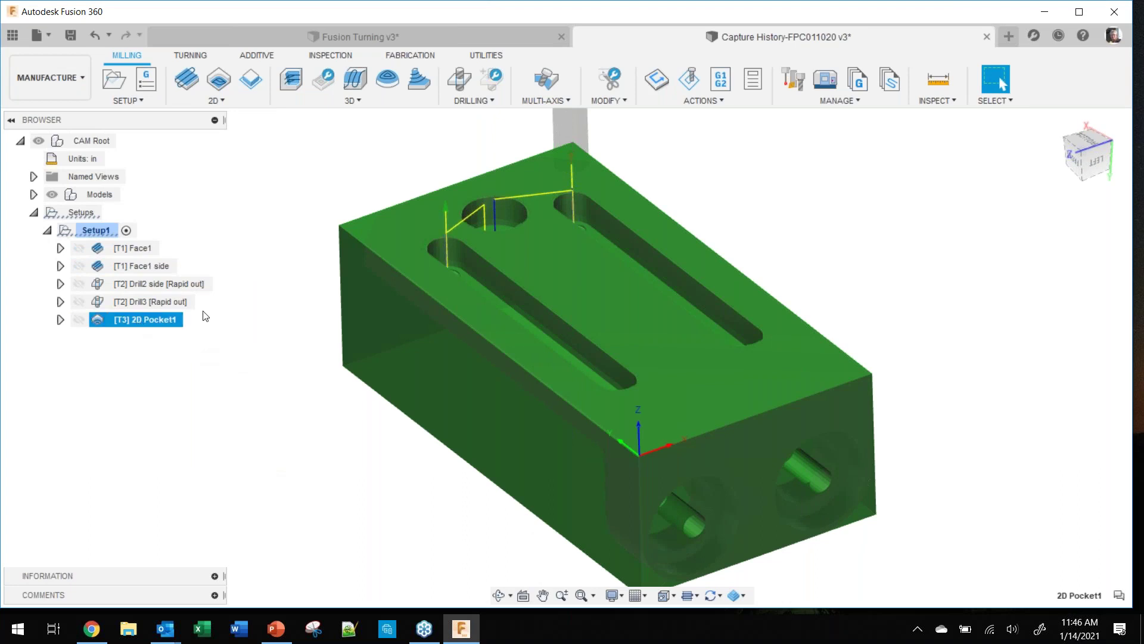
pyautogui.keyDown('shift'); pyautogui.moveTo(481, 357); pyautogui.dragTo(416, 293, button='middle'); pyautogui.keyUp('shift')
pyautogui.click(288, 297)
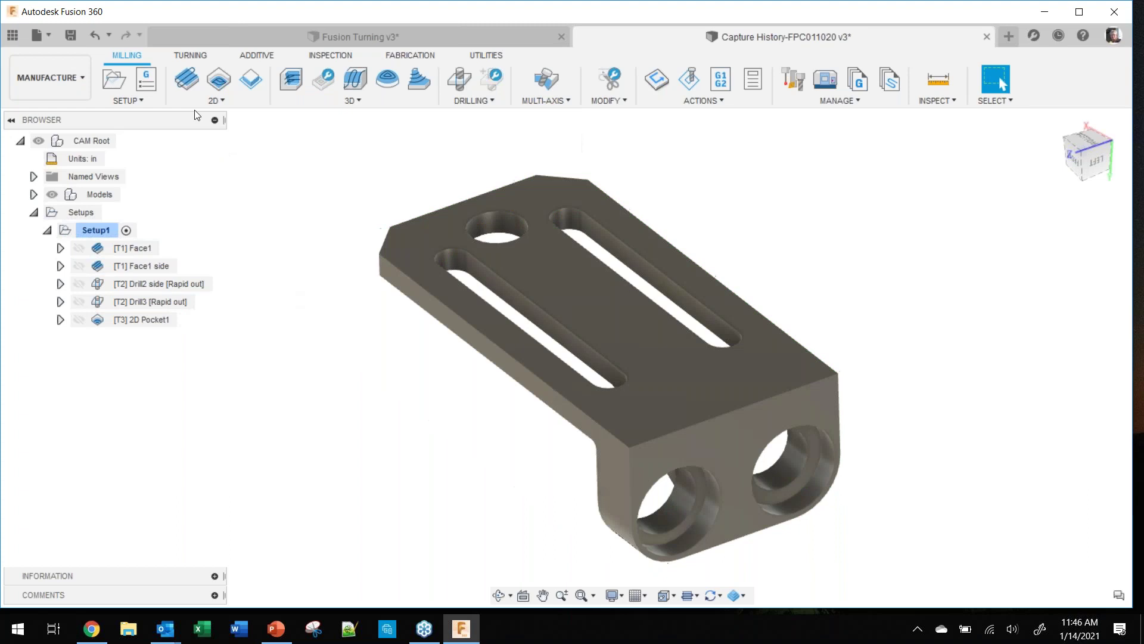
# Step: Start a new 2D Pocket operation with its tool orientation's Z and X axes defined from faces, using the bracket's end face for Z
pyautogui.click(204, 102)
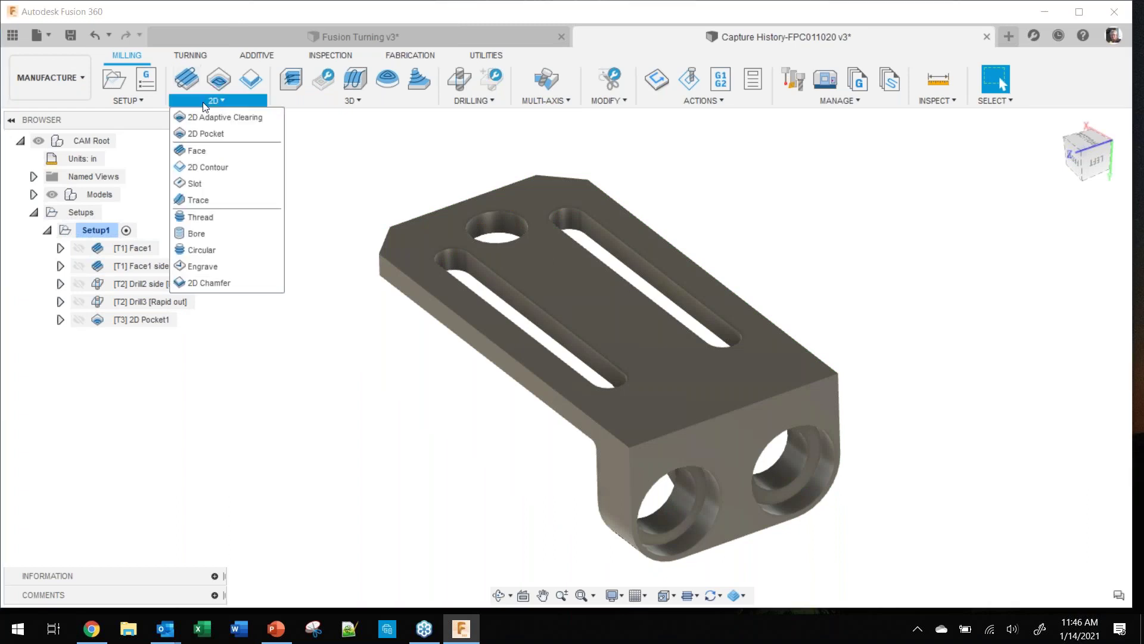
pyautogui.click(207, 135)
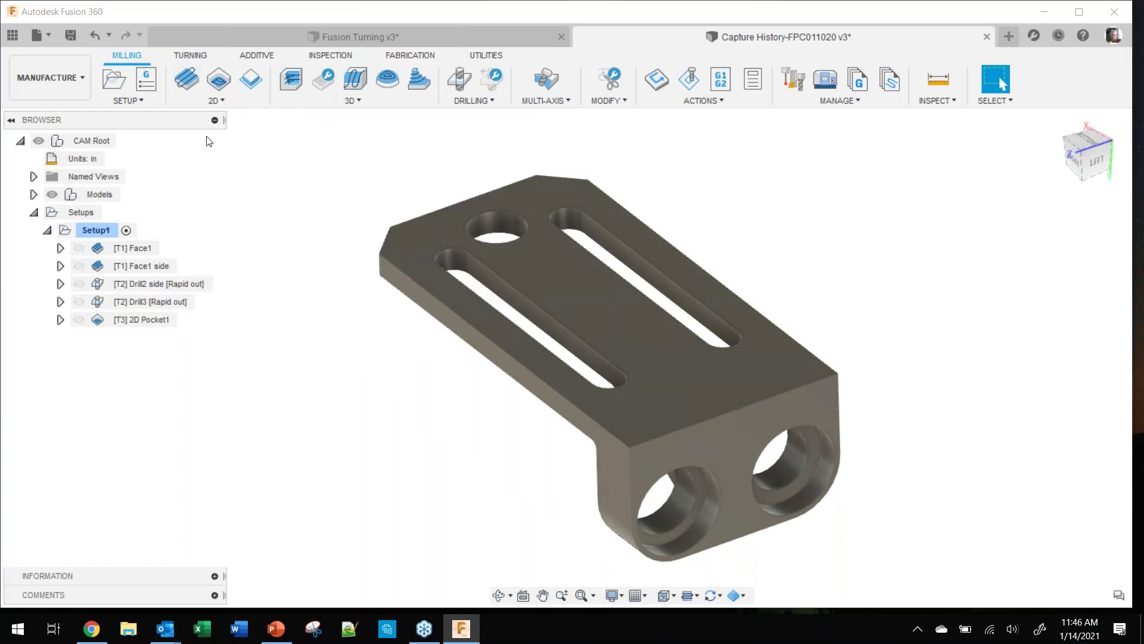
pyautogui.click(127, 110)
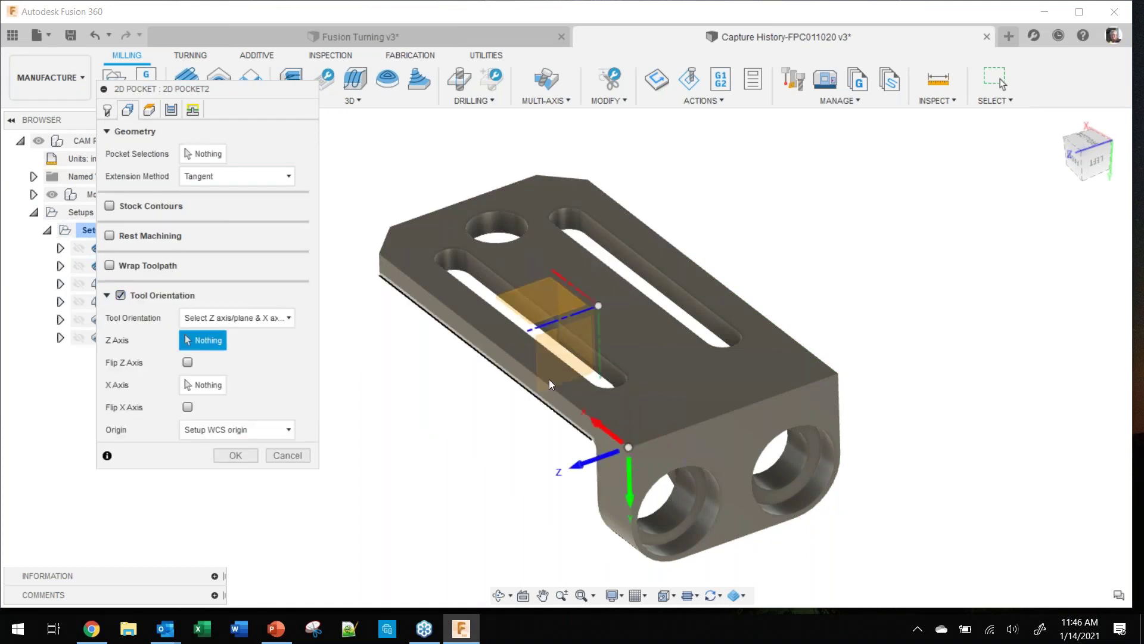
pyautogui.click(672, 431)
pyautogui.scroll(5, 714, 481)
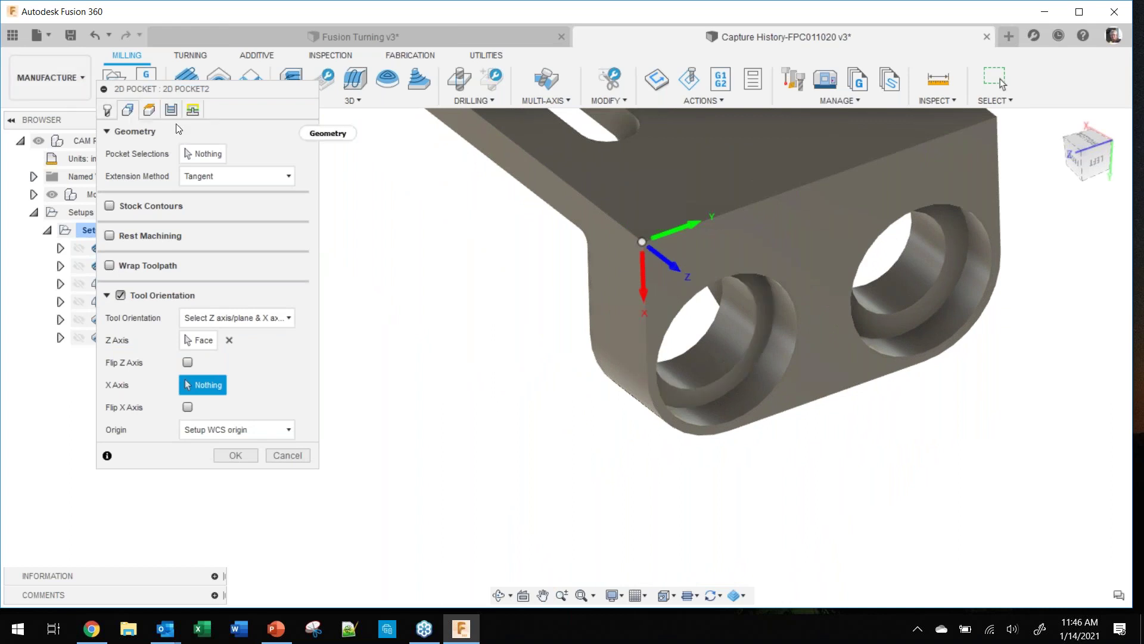
pyautogui.click(761, 341)
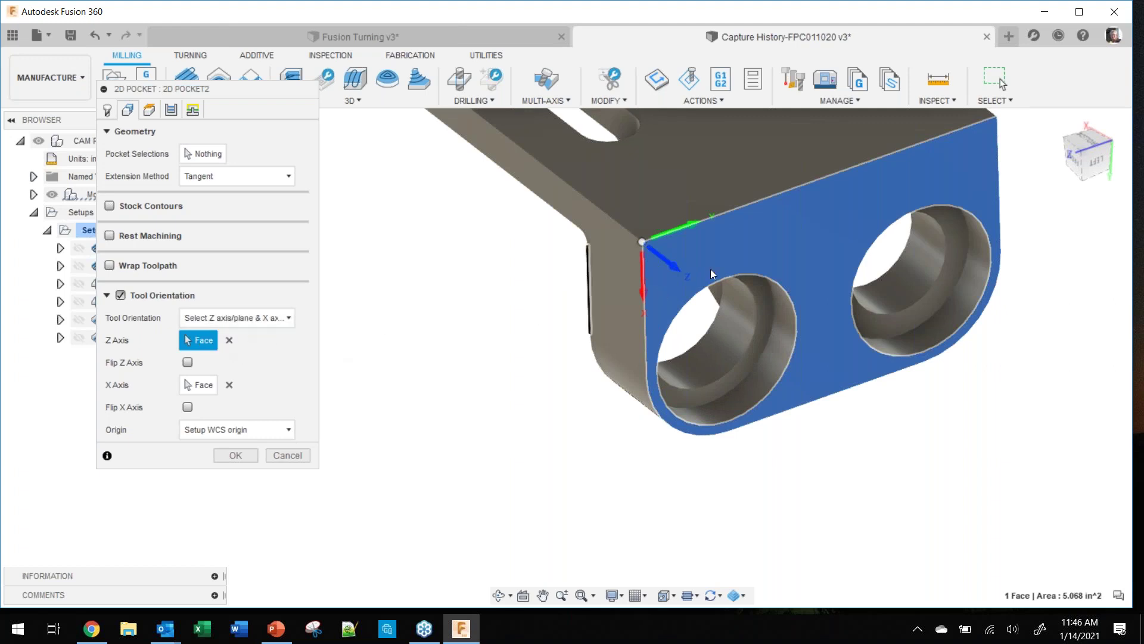
# Step: Select the near counterbore's floor contour on the end face as the pocket and generate the operation
pyautogui.click(203, 153)
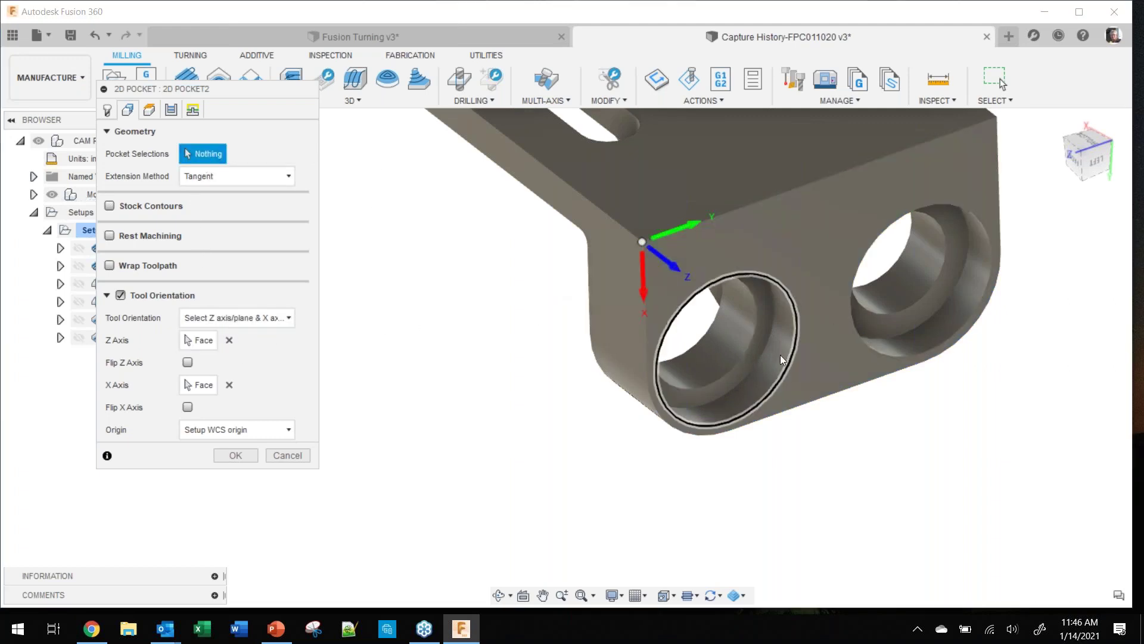
pyautogui.click(764, 335)
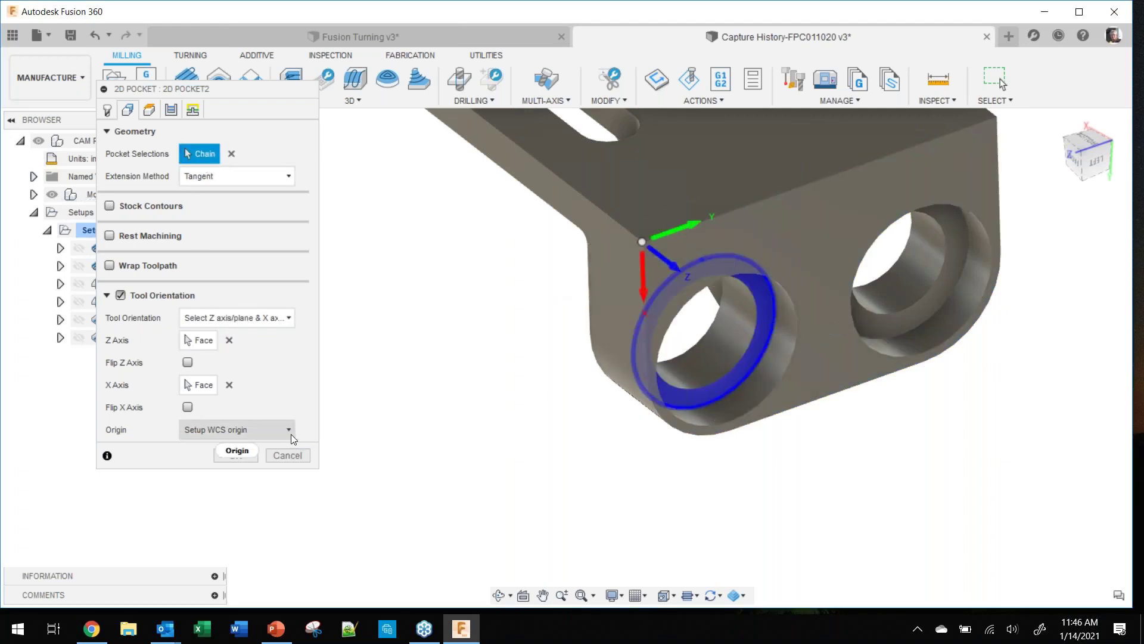
pyautogui.click(238, 460)
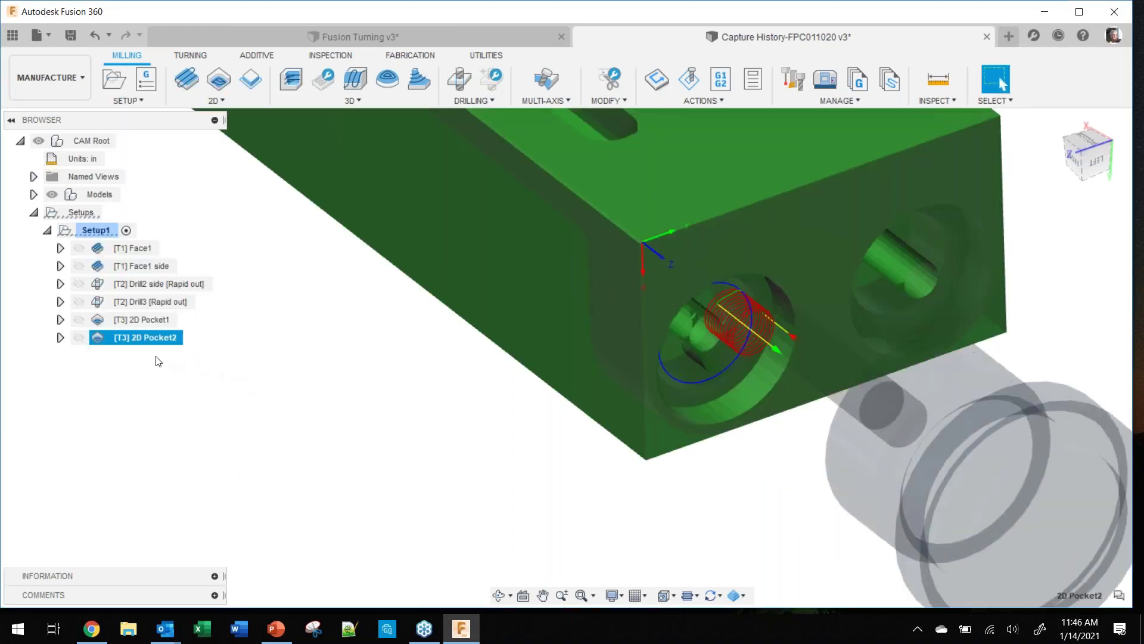
# Step: Edit the second 2D pocket, set its ramp type to Predrill and pick the counterbore's centre as the predrill position
pyautogui.rightClick(147, 343)
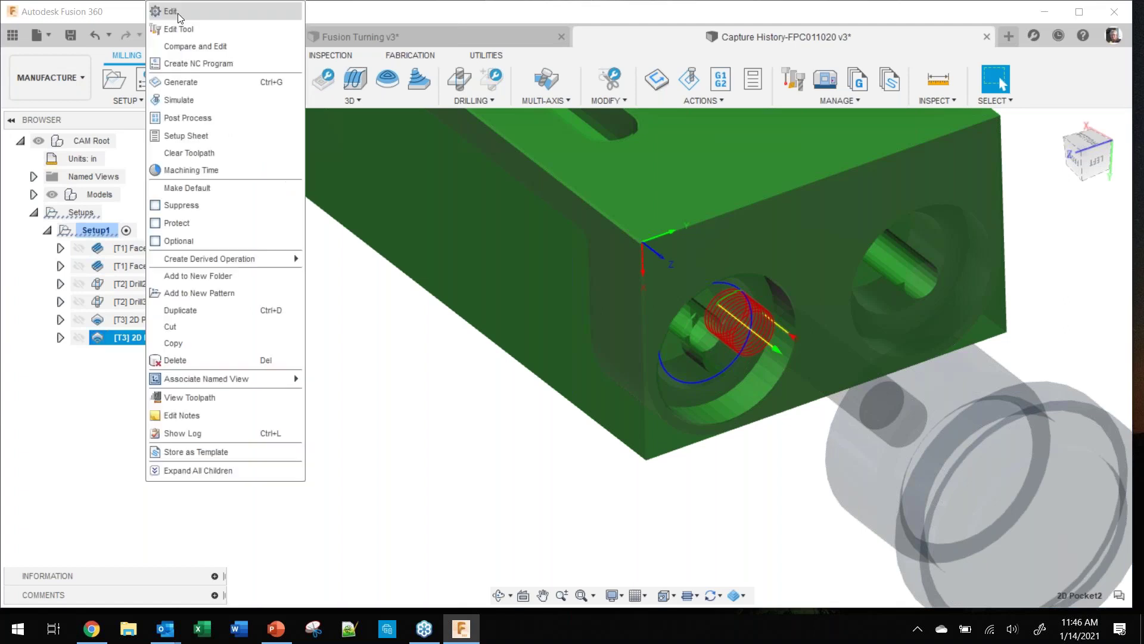
pyautogui.click(178, 13)
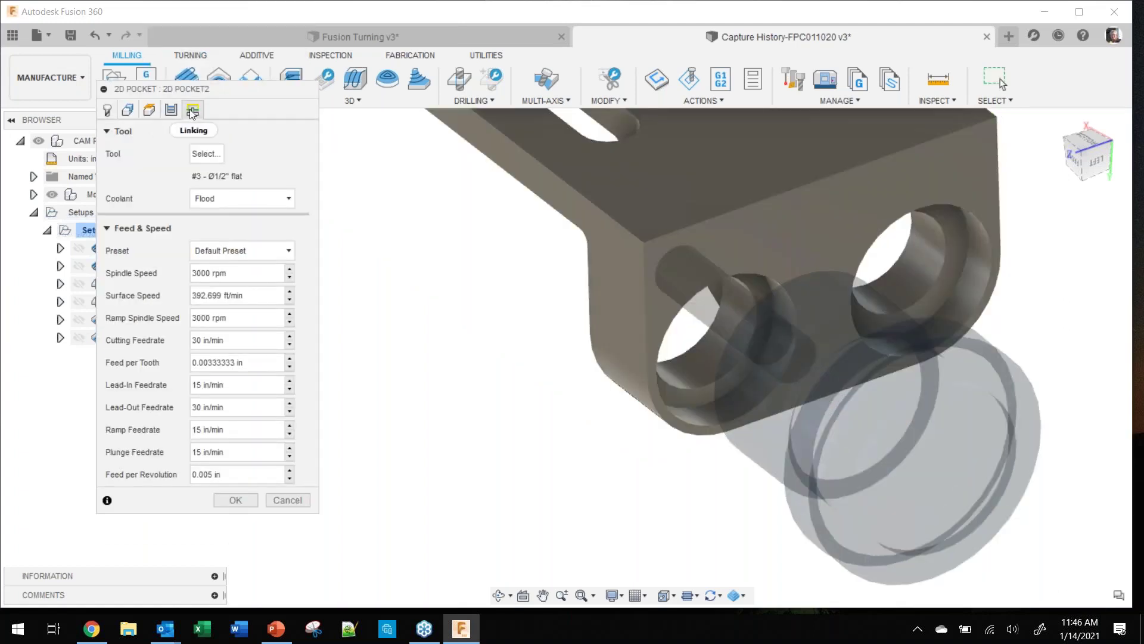
pyautogui.click(192, 109)
pyautogui.click(231, 524)
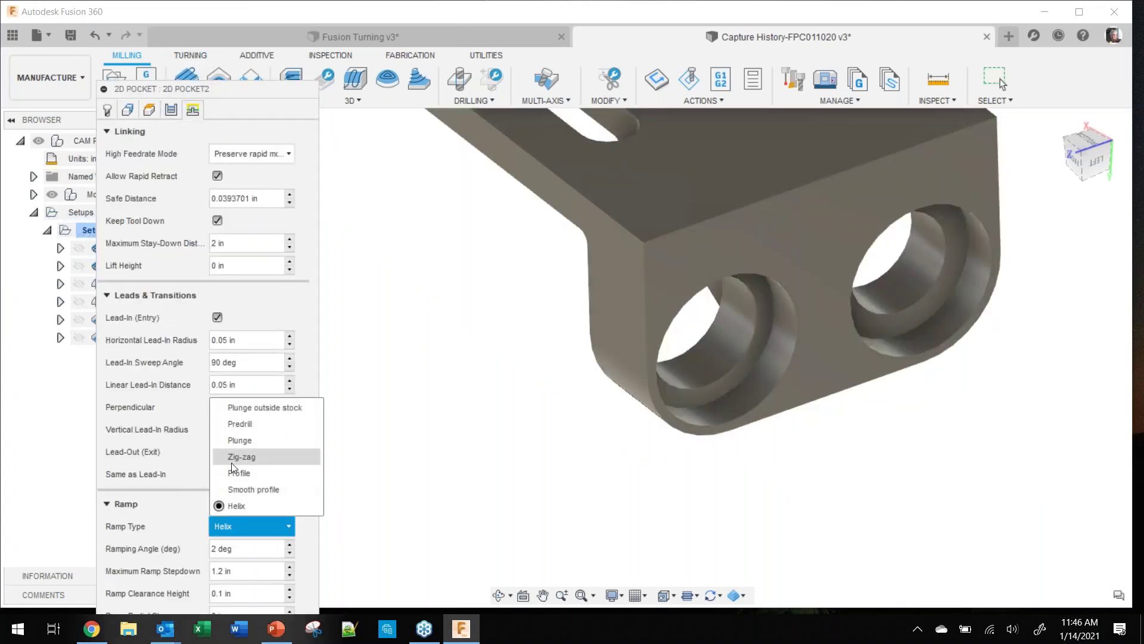
pyautogui.click(243, 424)
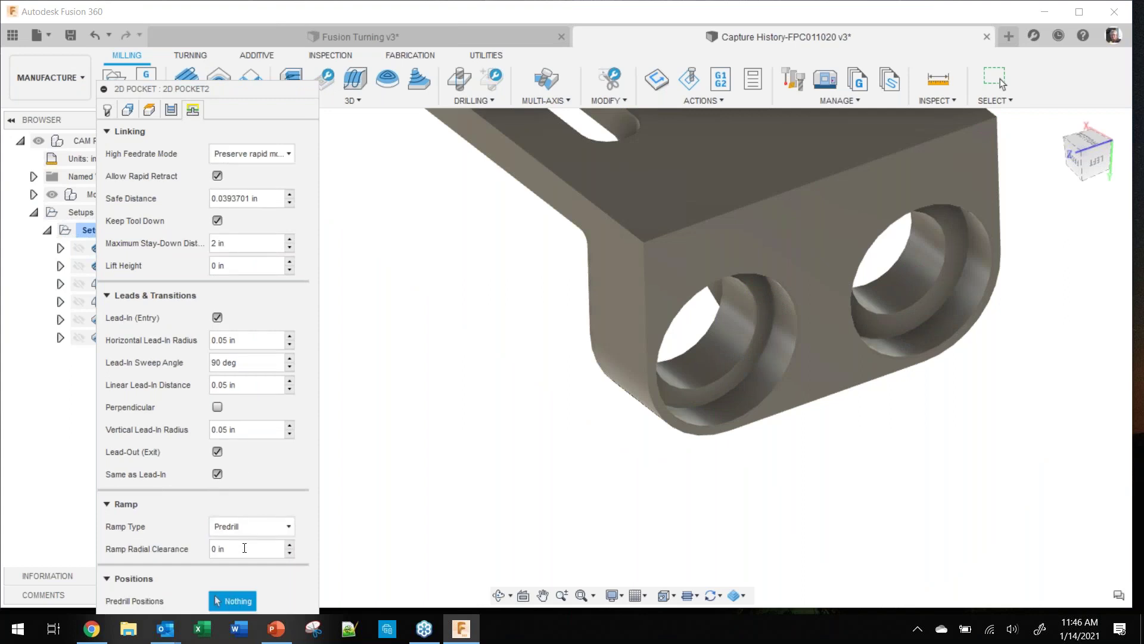
pyautogui.click(792, 317)
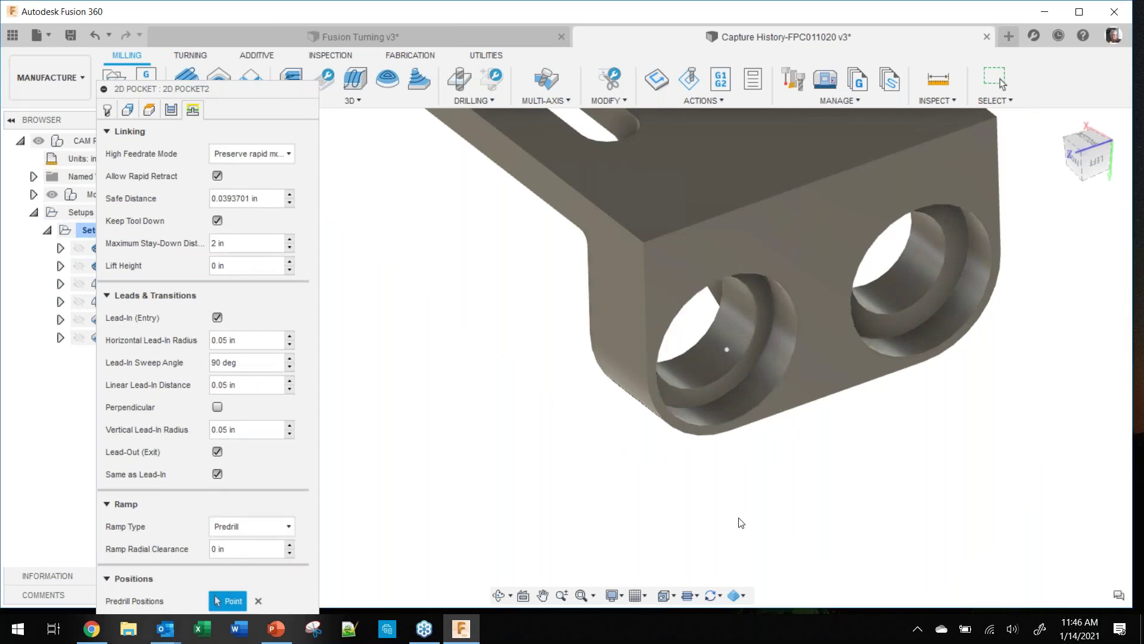
# Step: Add the far edge of the smaller through bore to the pocket selections and regenerate the operation
pyautogui.moveTo(247, 93); pyautogui.dragTo(252, 27)
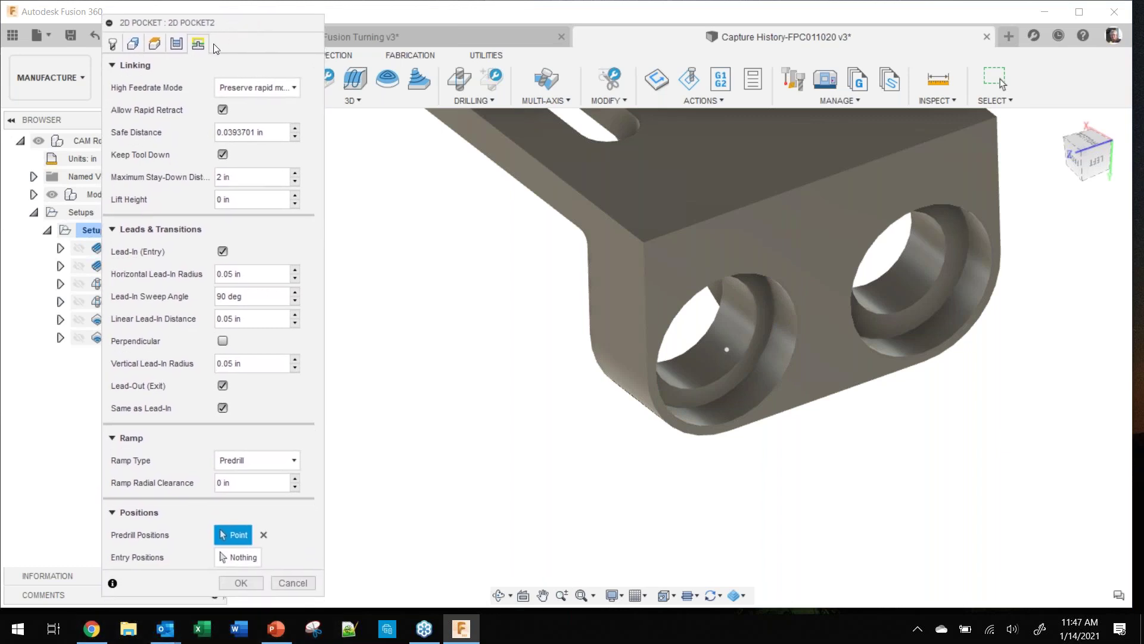
pyautogui.click(134, 45)
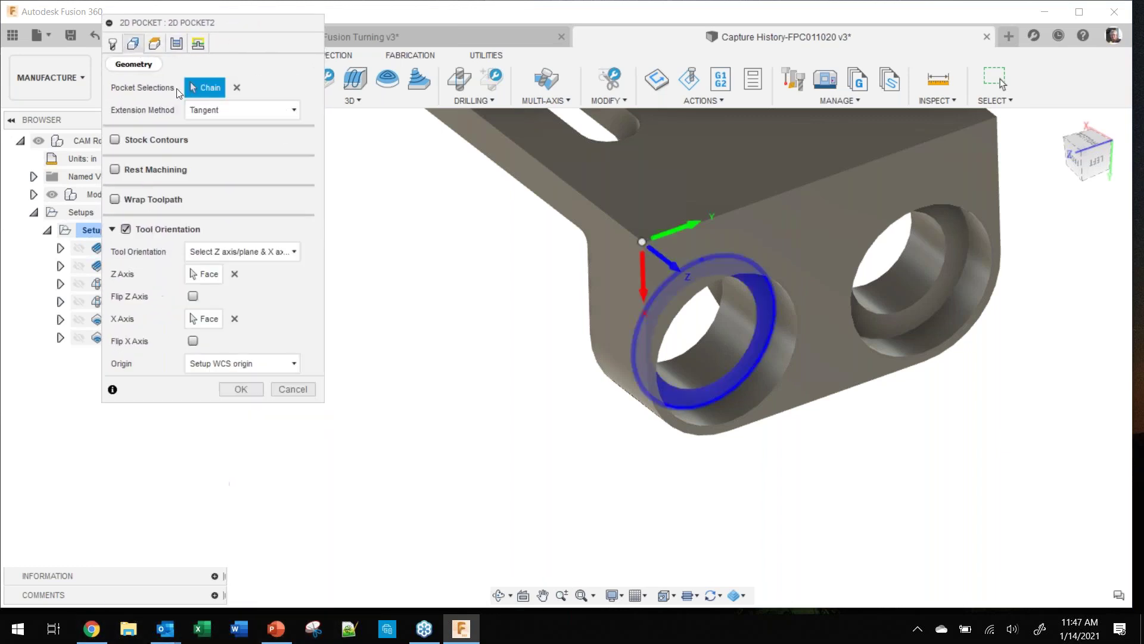
pyautogui.click(735, 377)
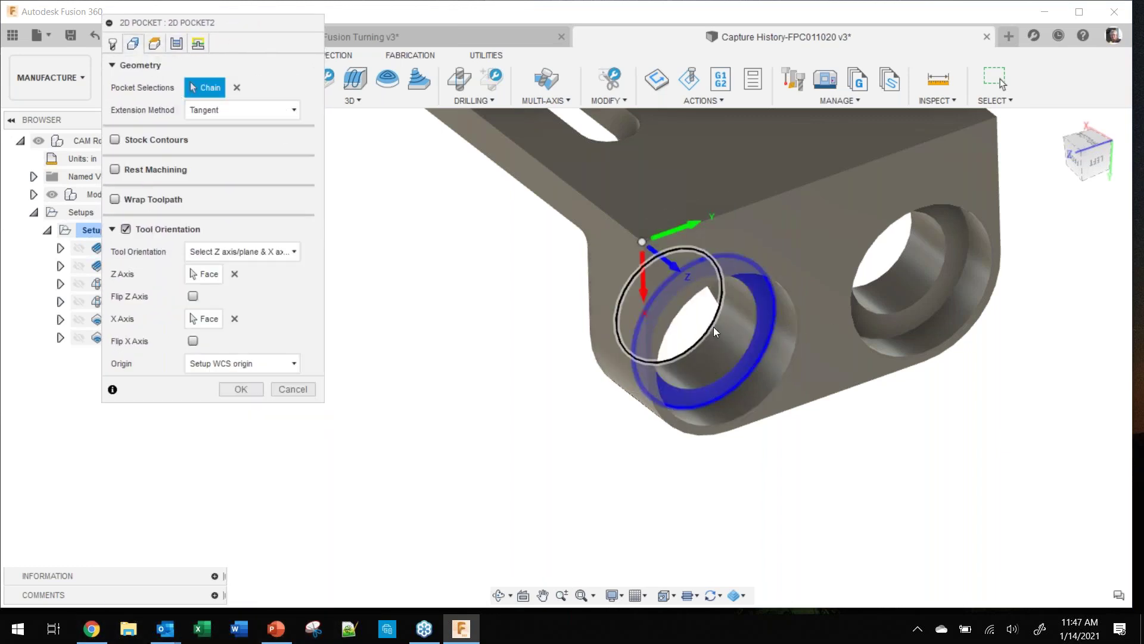
pyautogui.click(237, 390)
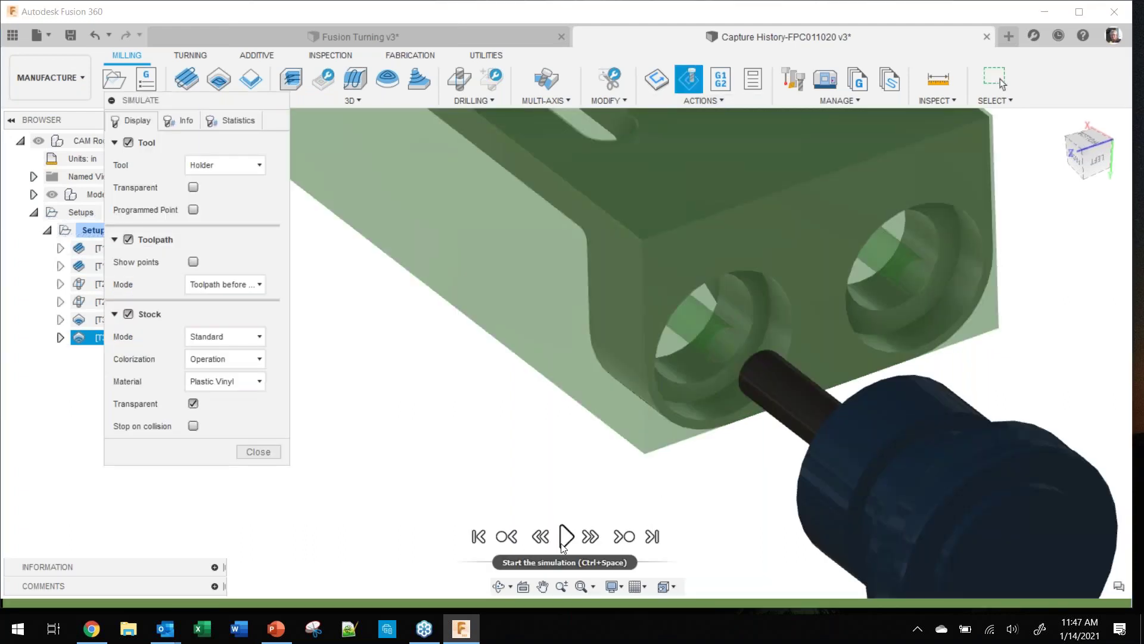
# Step: Simulate the second 2D pocket operation on the end face, then close the simulation
pyautogui.click(566, 537)
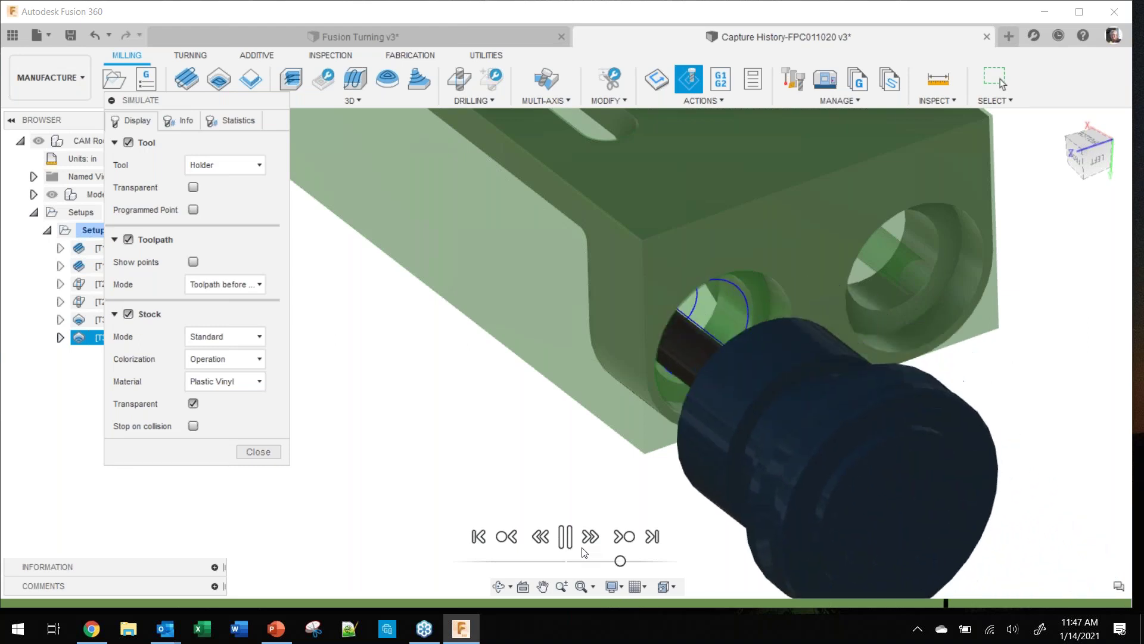
pyautogui.click(566, 537)
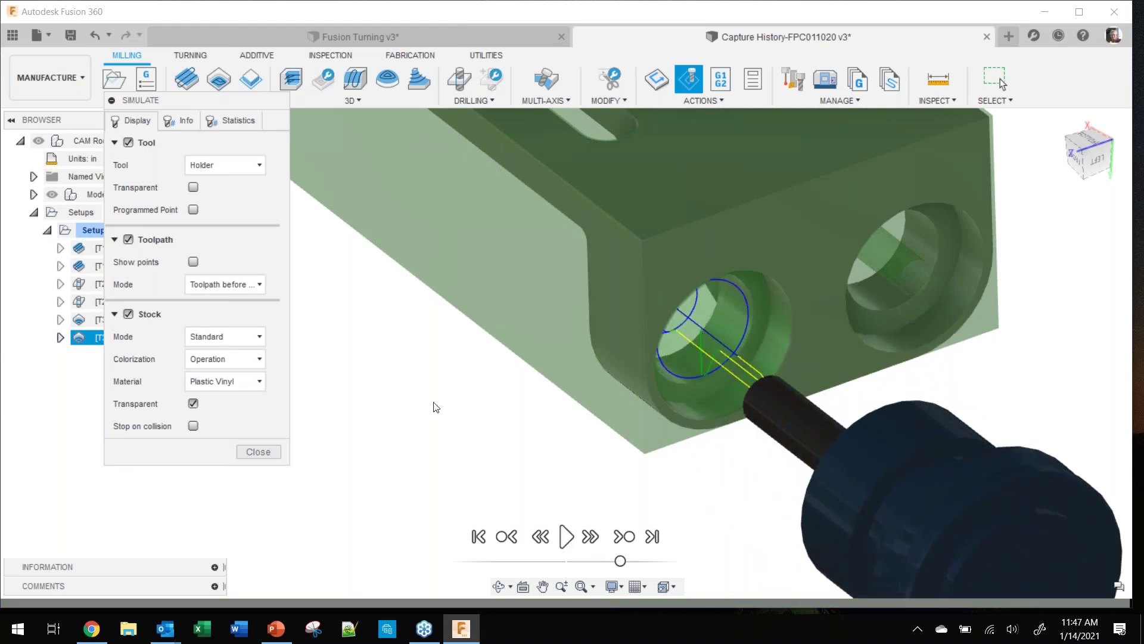
pyautogui.click(258, 452)
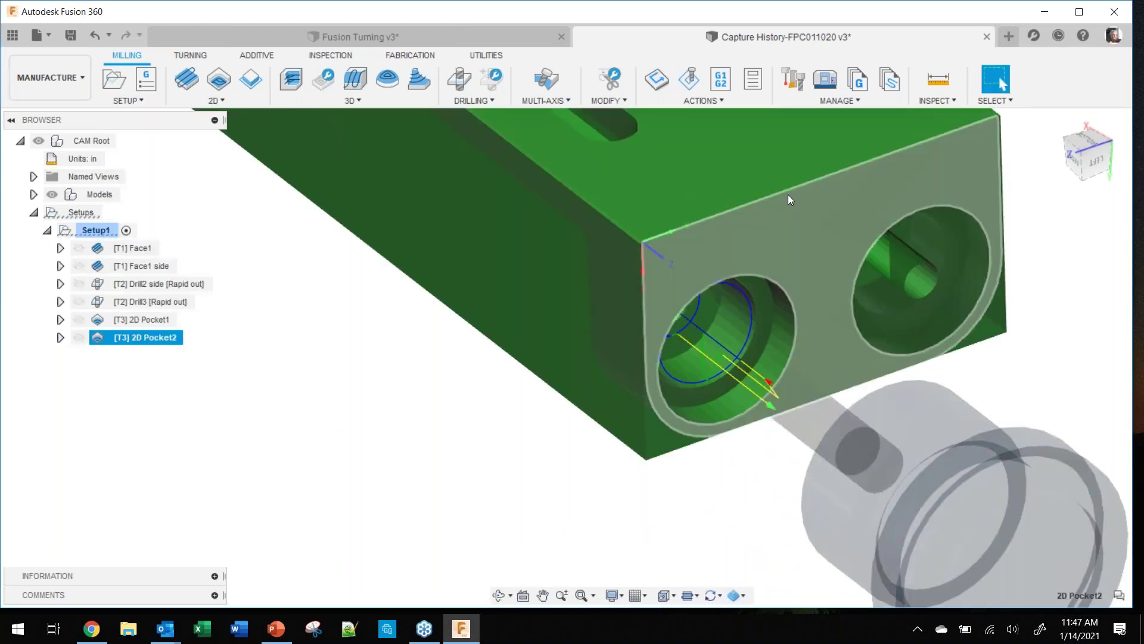
# Step: Measure the distance between the outer edges of the two end-face counterbores, then close the measurement
pyautogui.click(939, 88)
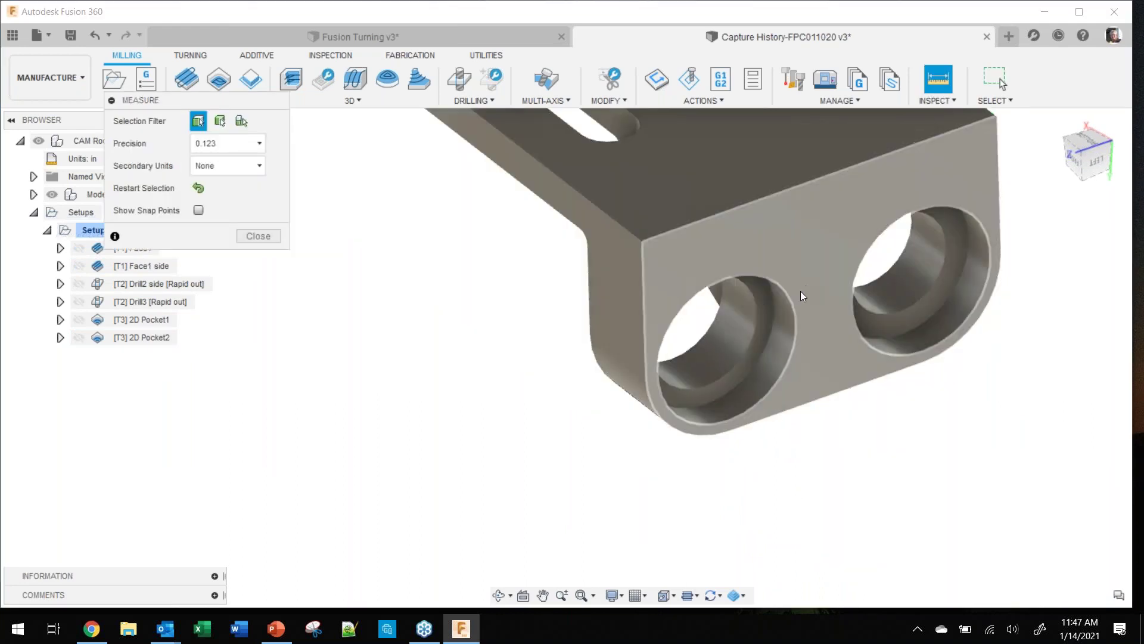
pyautogui.click(792, 296)
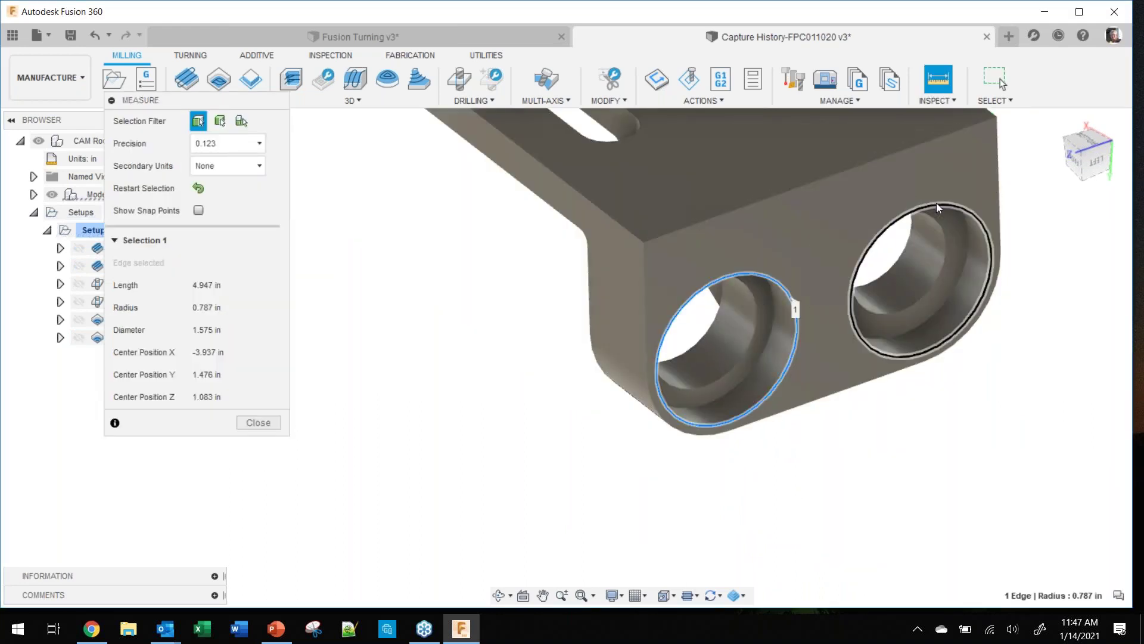
pyautogui.click(939, 203)
pyautogui.scroll(5, 830, 321)
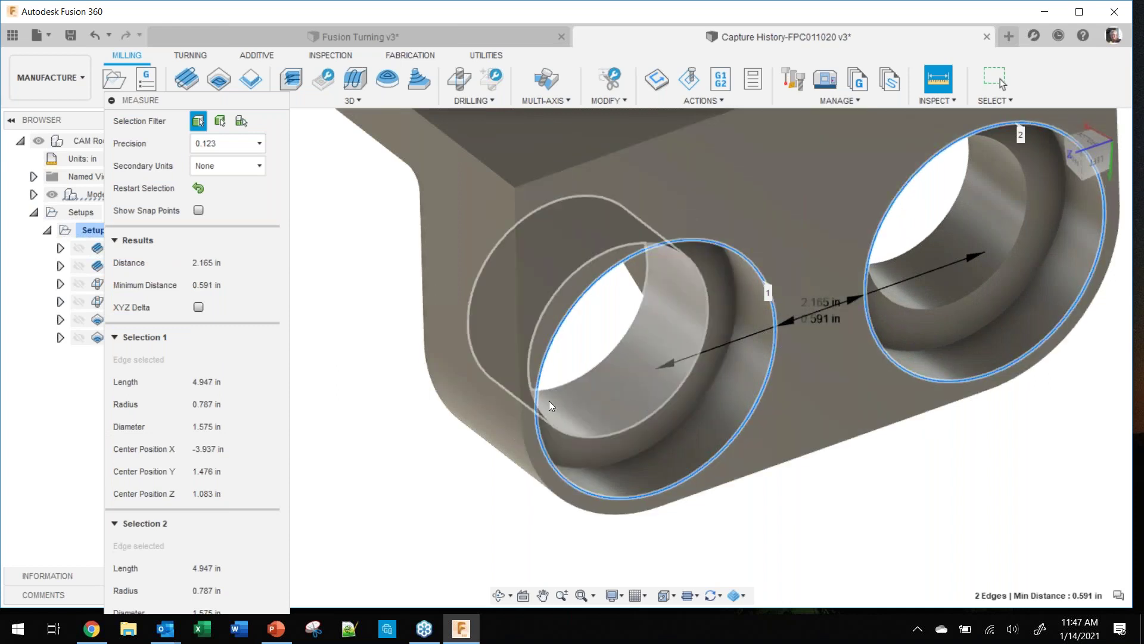
pyautogui.scroll(-5, 524, 397)
pyautogui.click(346, 265)
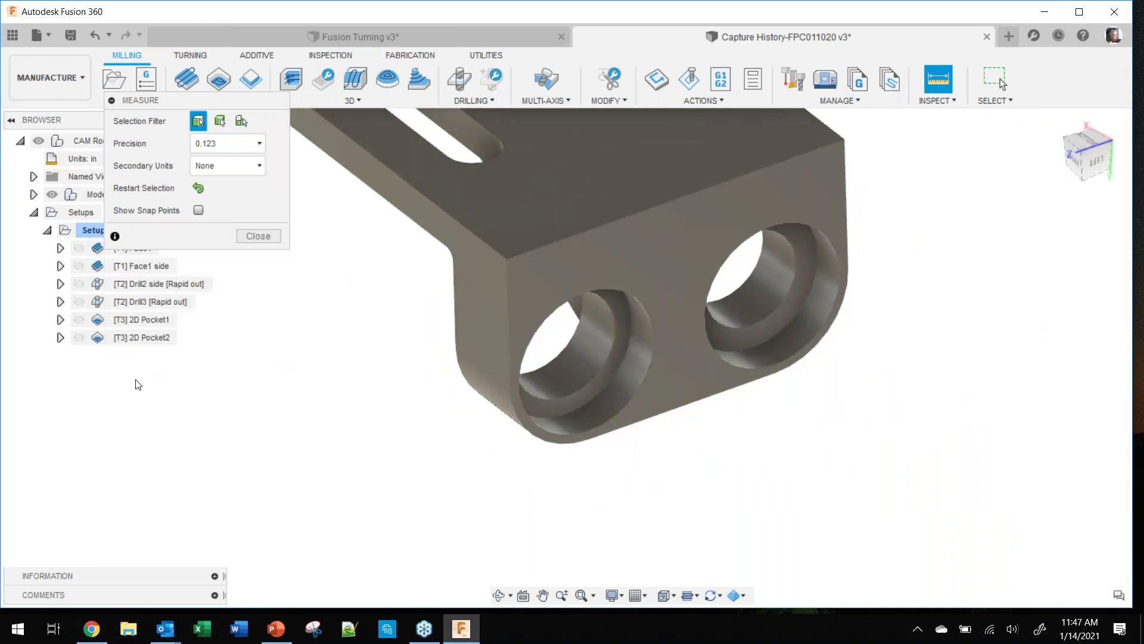
pyautogui.click(254, 238)
pyautogui.click(142, 320)
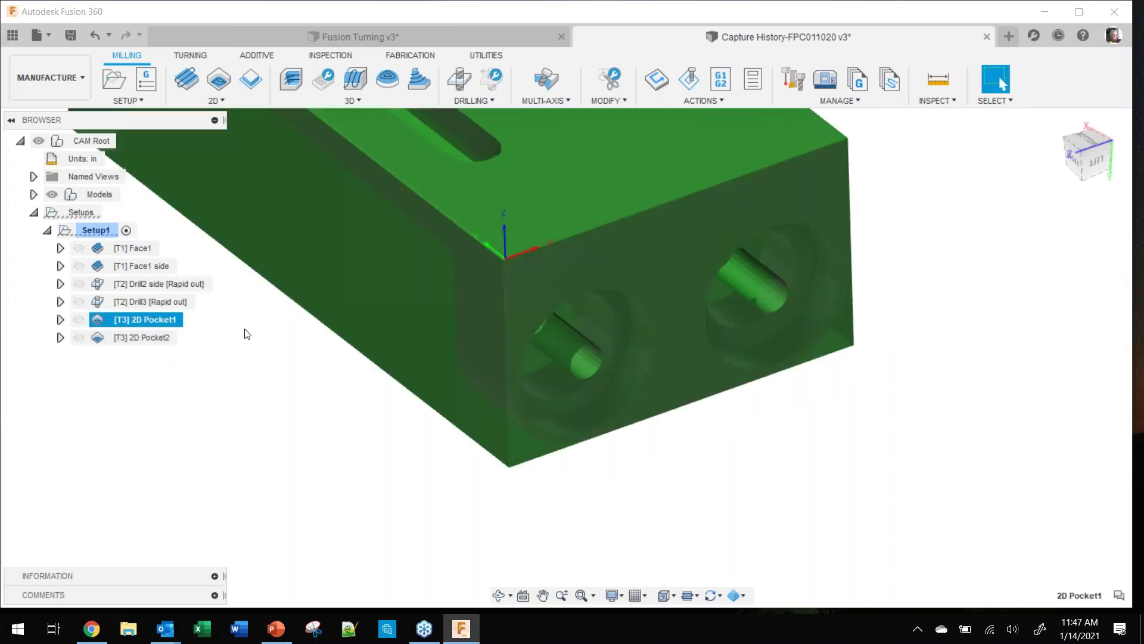
pyautogui.click(240, 429)
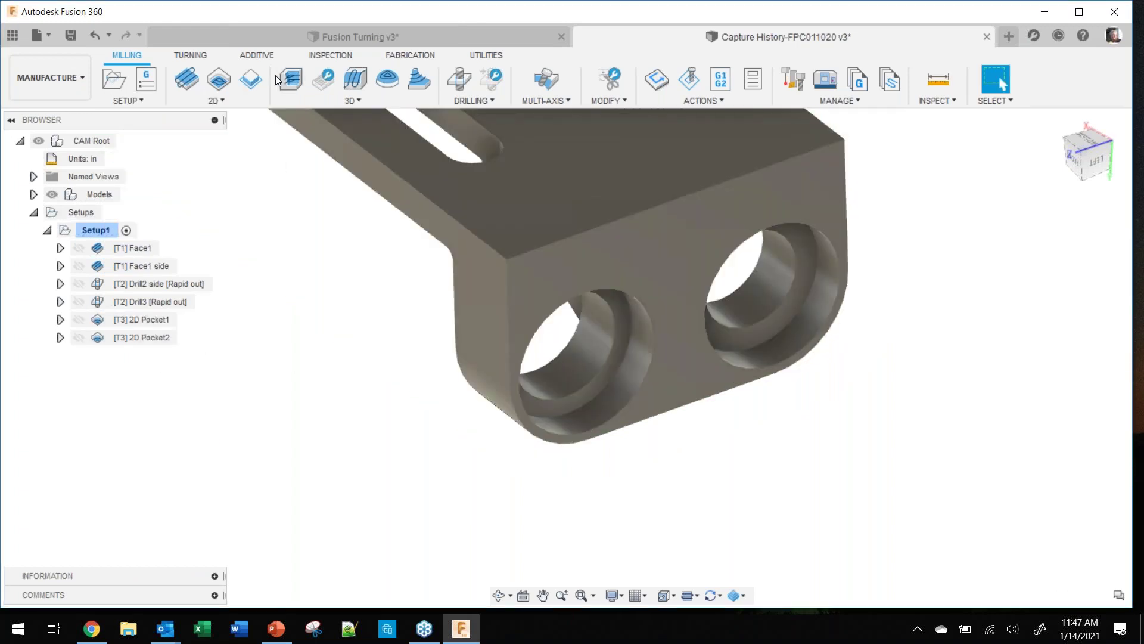
pyautogui.click(145, 104)
pyautogui.click(214, 103)
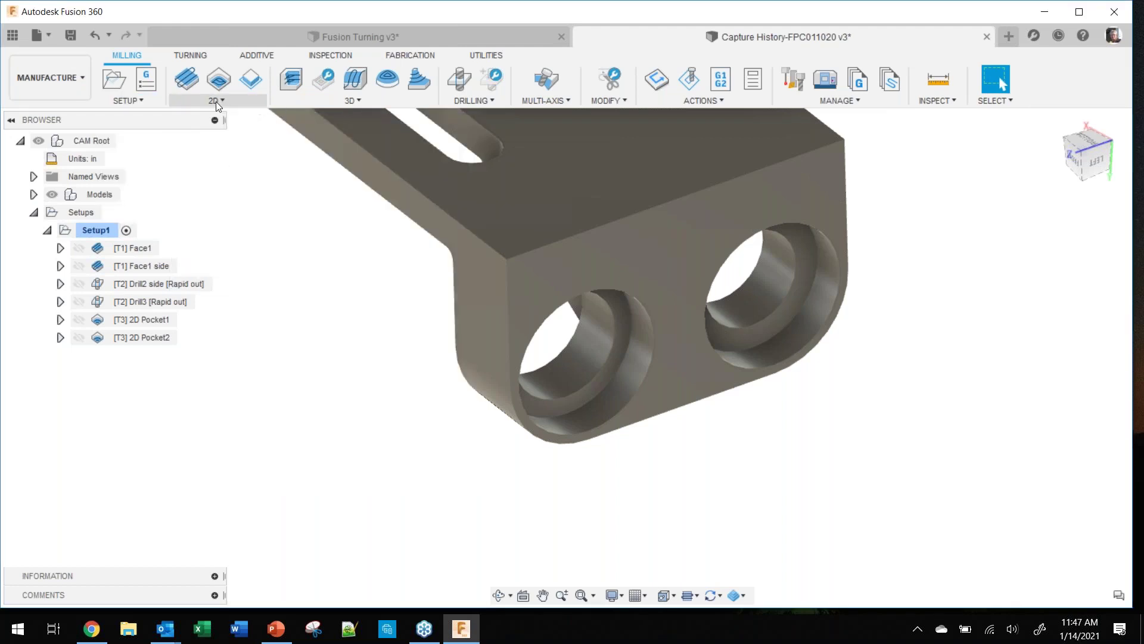
pyautogui.click(217, 101)
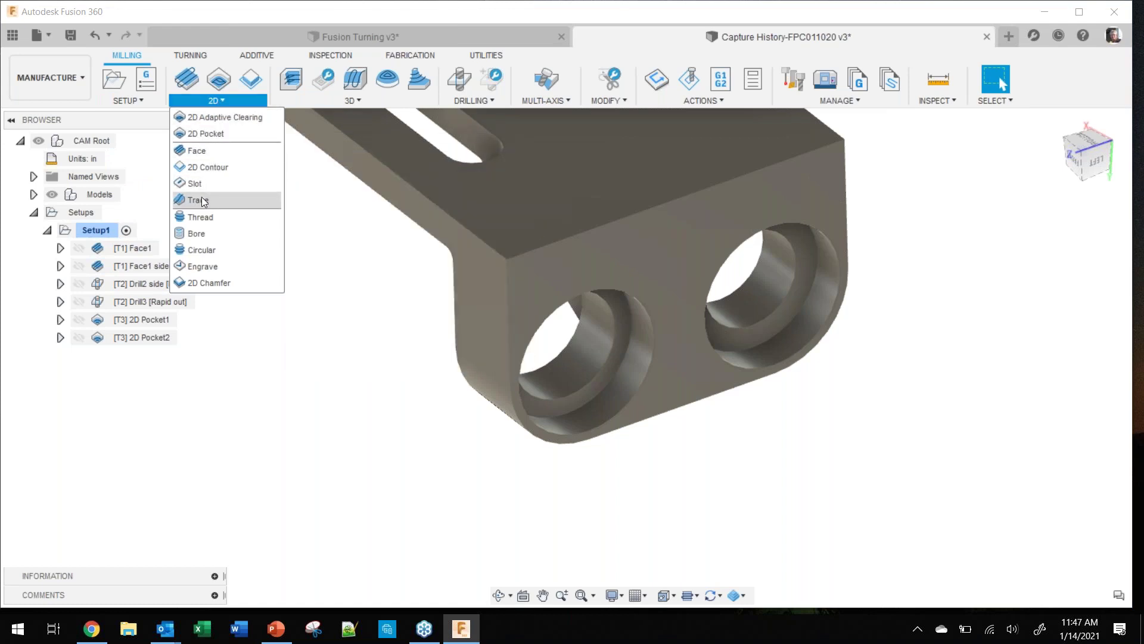
pyautogui.click(135, 102)
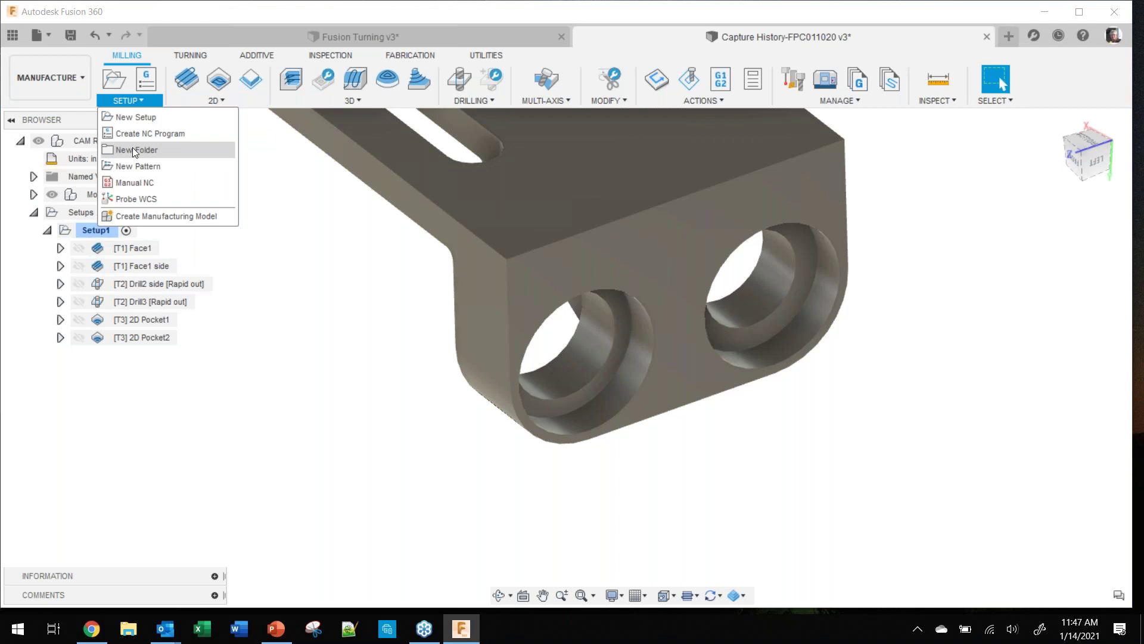
# Step: Create a linear toolpath pattern along the end face's upper edge with 2.165 in spacing, 2 instances and operations ordered by tool
pyautogui.click(132, 166)
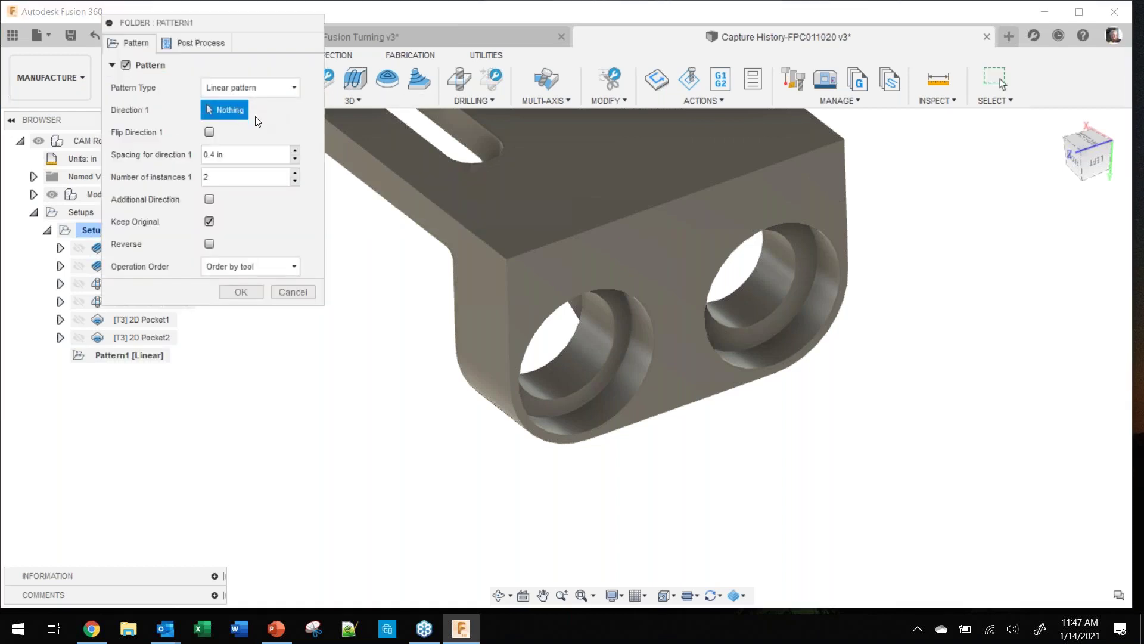
pyautogui.click(625, 217)
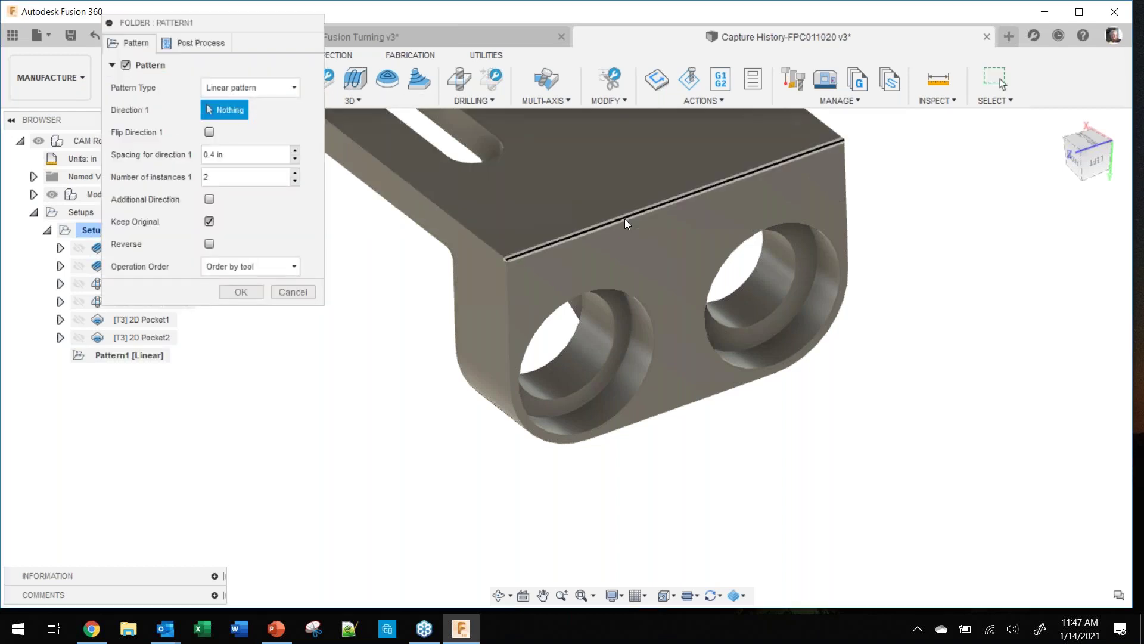
pyautogui.click(249, 155)
pyautogui.tripleClick(218, 154)
pyautogui.write('2.165')
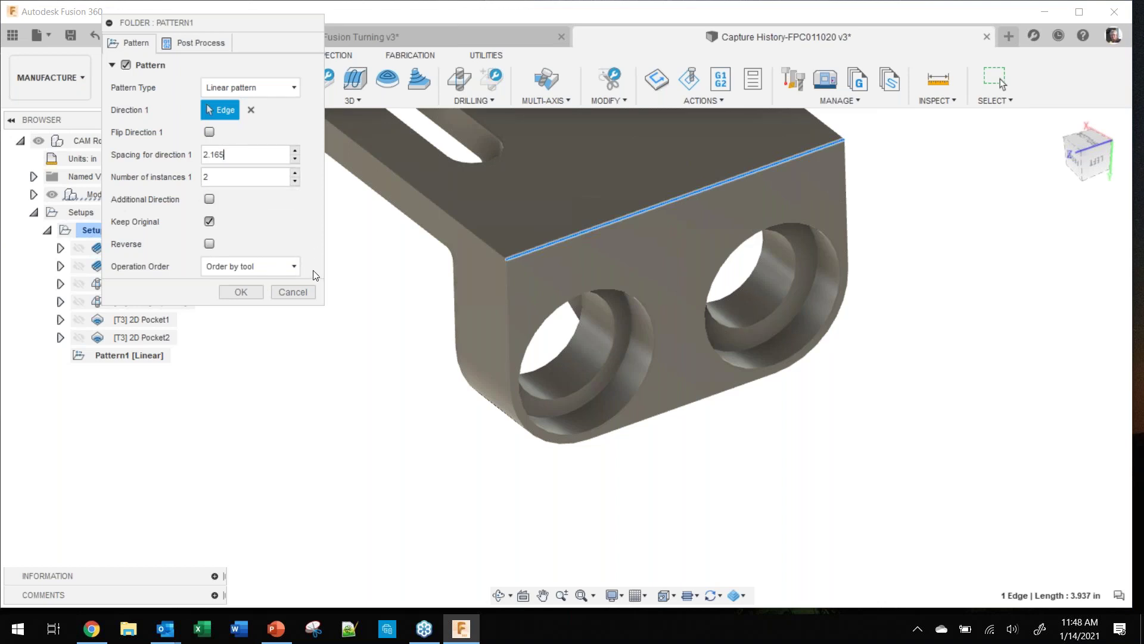
pyautogui.click(237, 272)
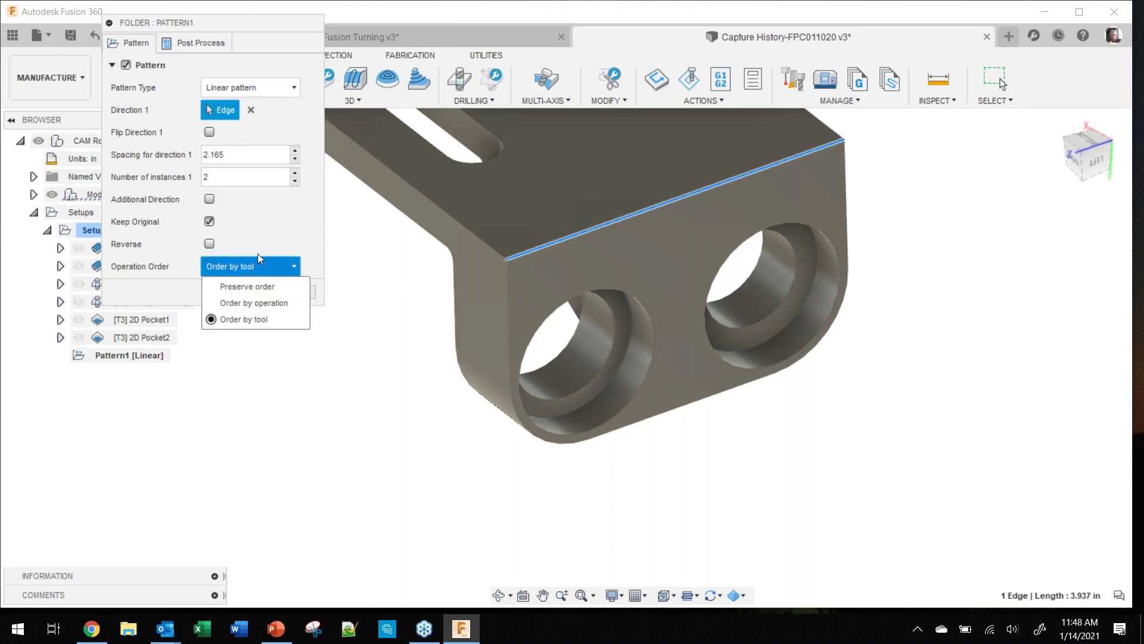
pyautogui.click(262, 269)
pyautogui.click(239, 292)
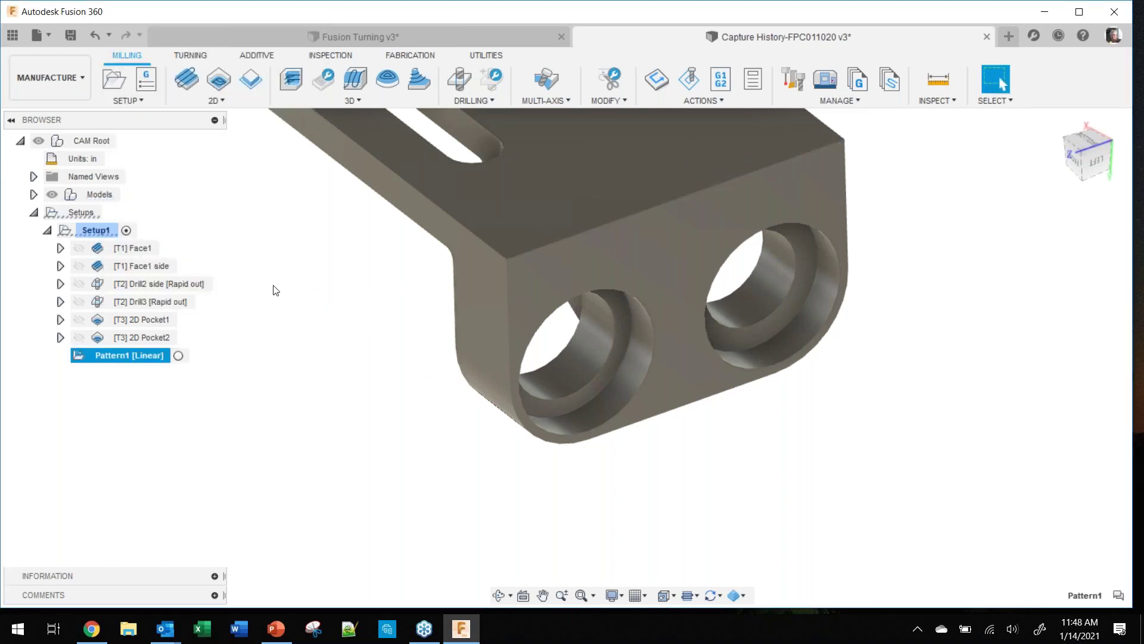
# Step: Move the second 2D pocket operation into the new linear pattern folder
pyautogui.click(138, 319)
pyautogui.click(153, 337)
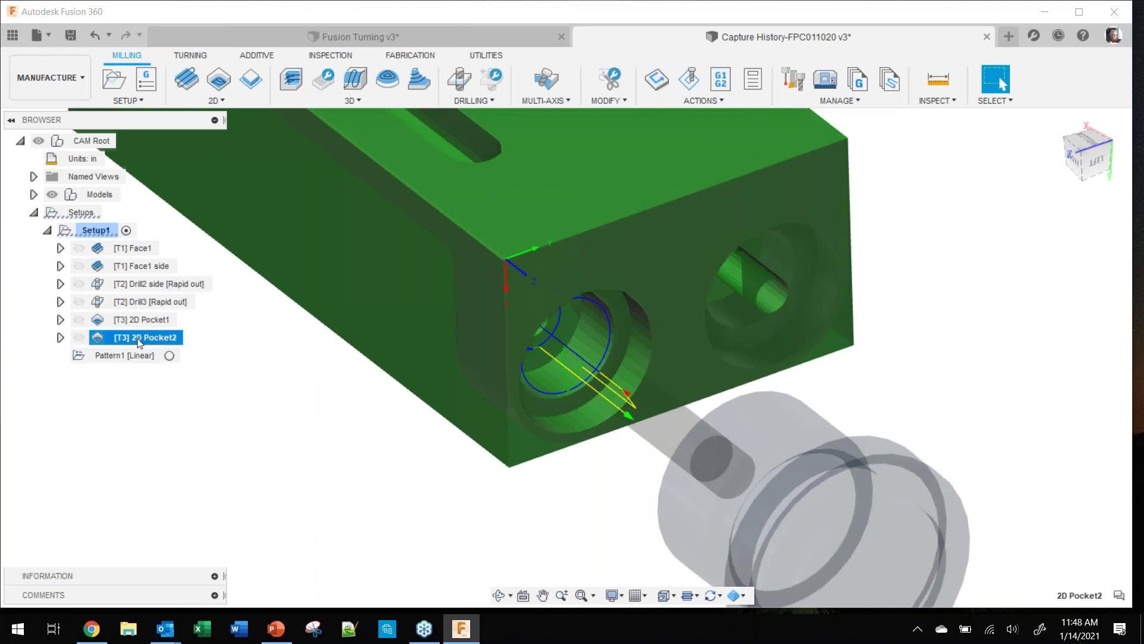
pyautogui.moveTo(136, 347); pyautogui.dragTo(128, 356)
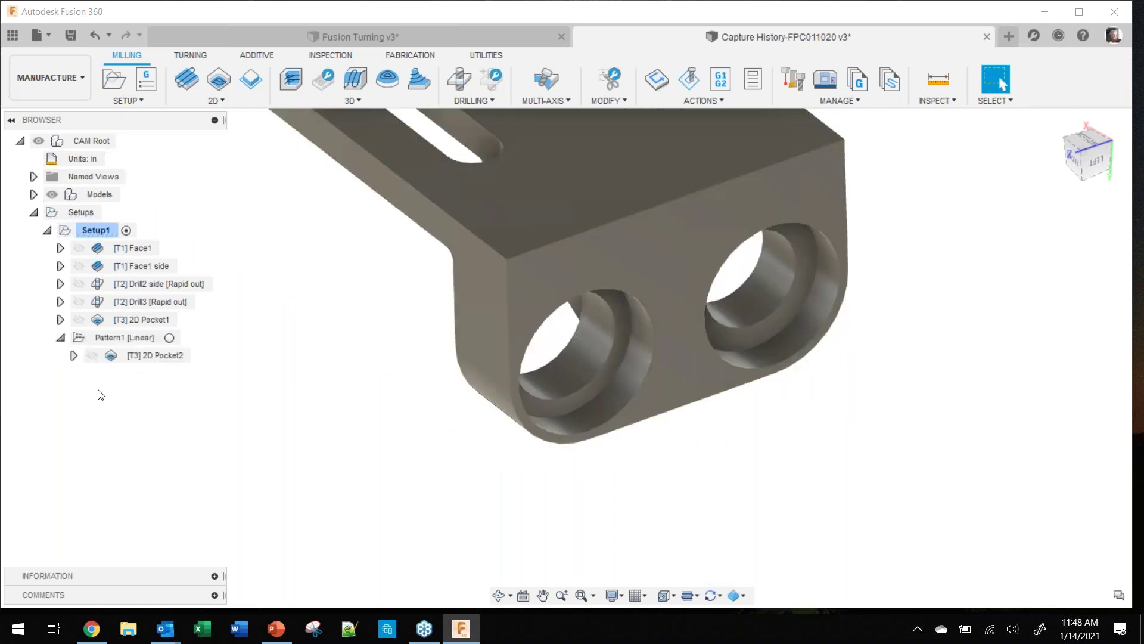
# Step: Edit the linear pattern and flip its first direction
pyautogui.click(116, 338)
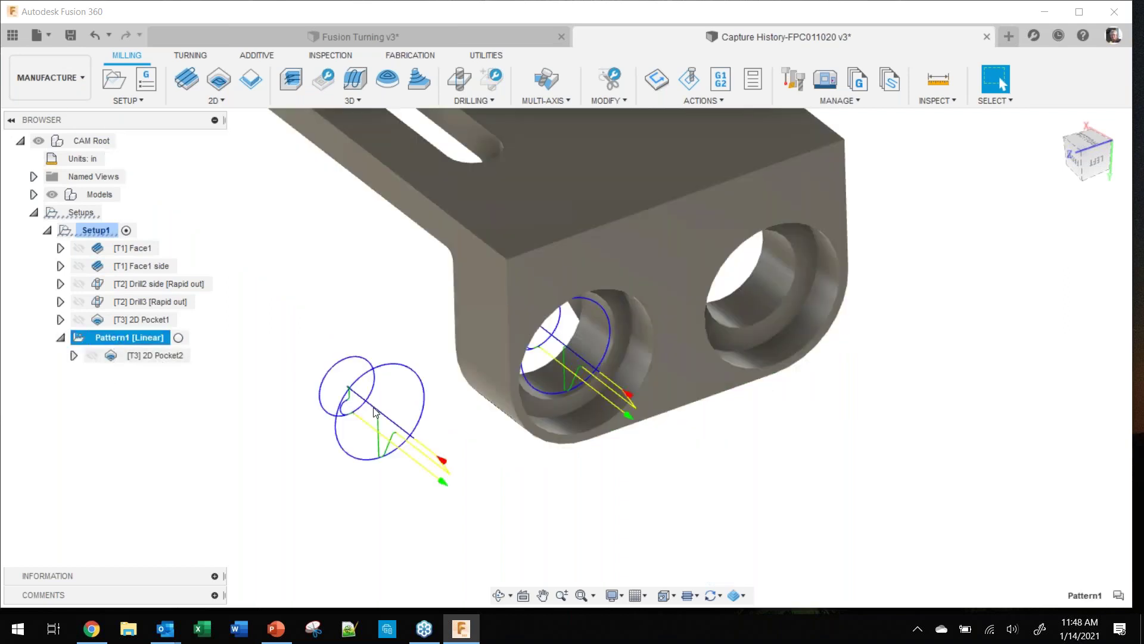
pyautogui.rightClick(149, 339)
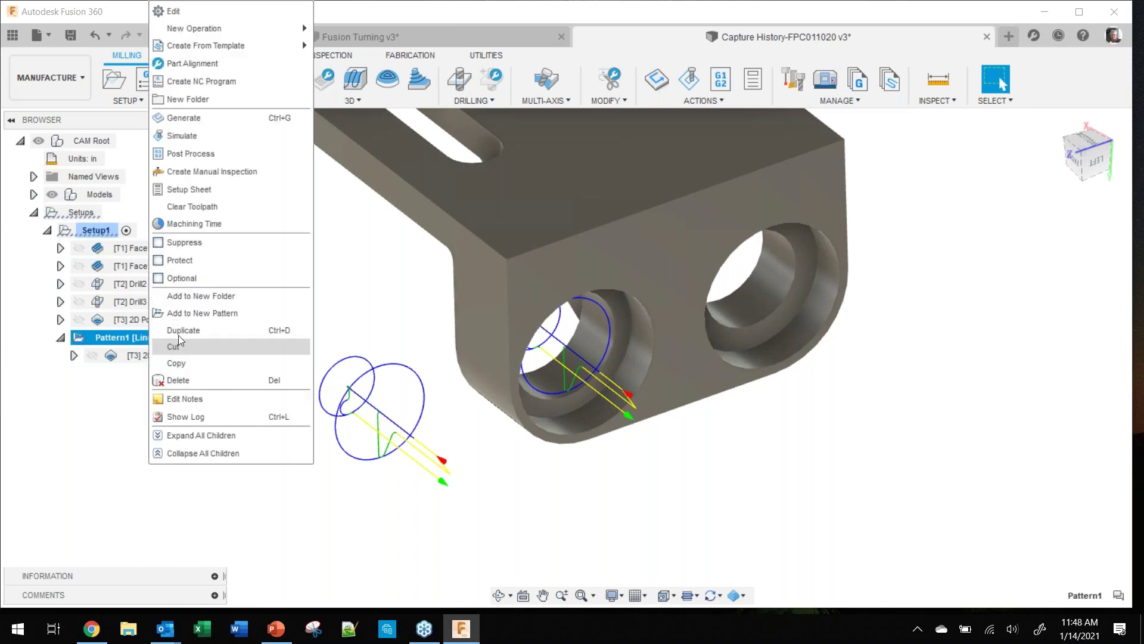
pyautogui.click(243, 13)
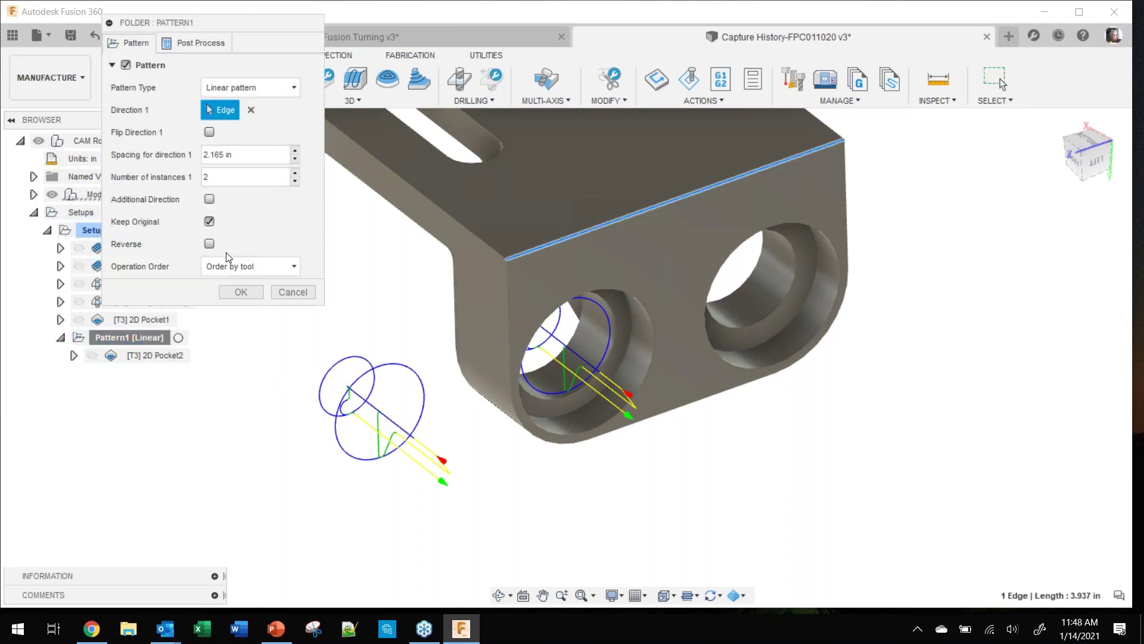
pyautogui.click(209, 132)
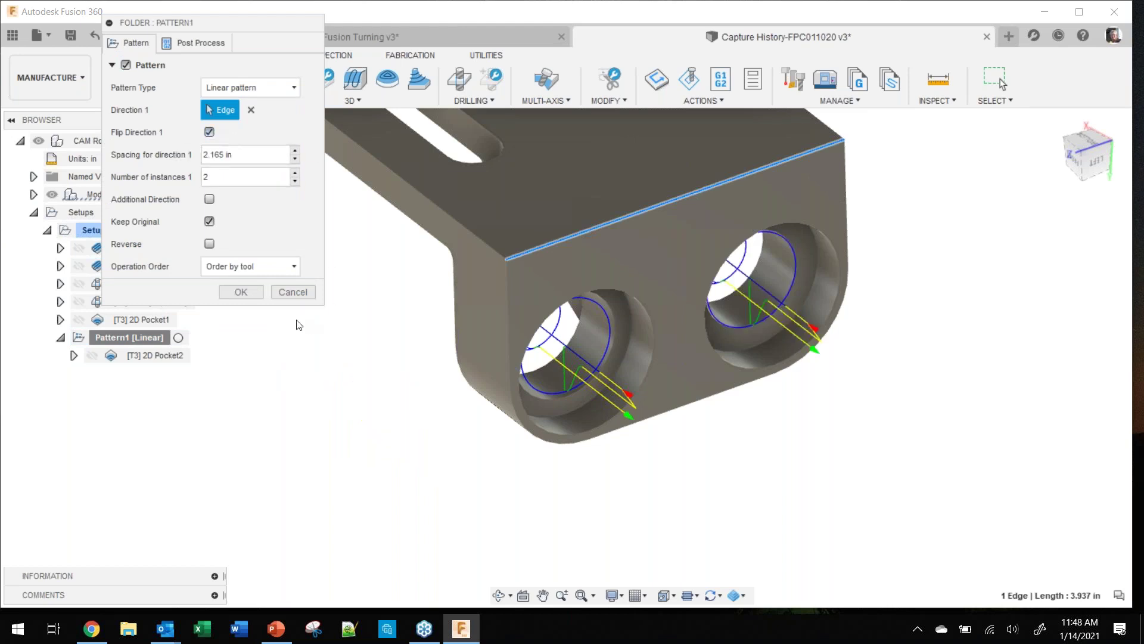
pyautogui.click(241, 291)
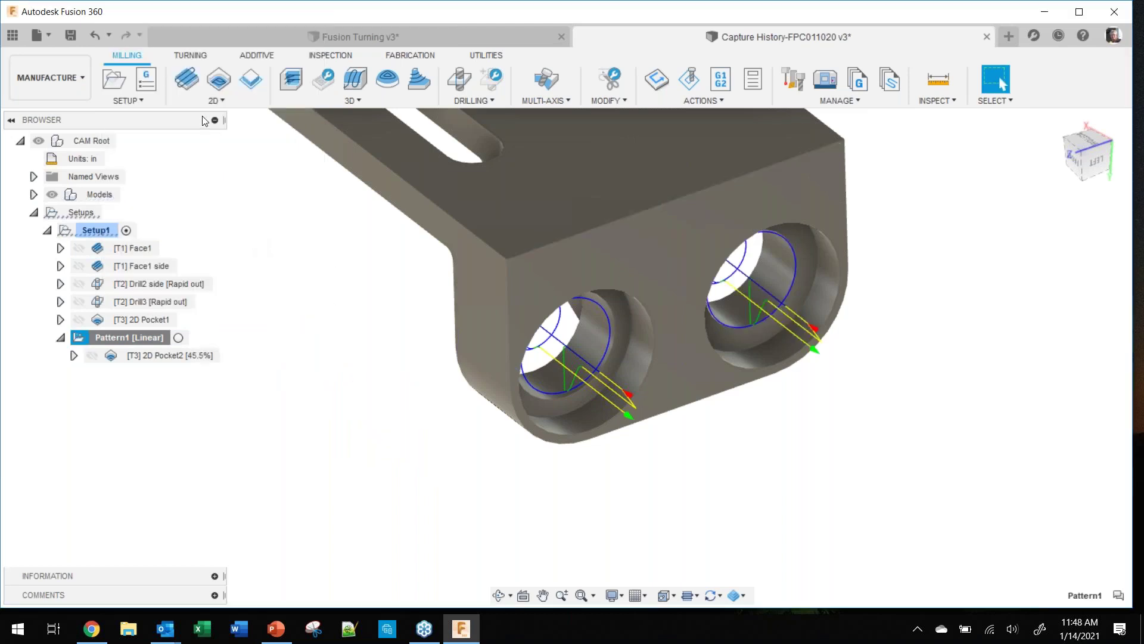
pyautogui.click(273, 321)
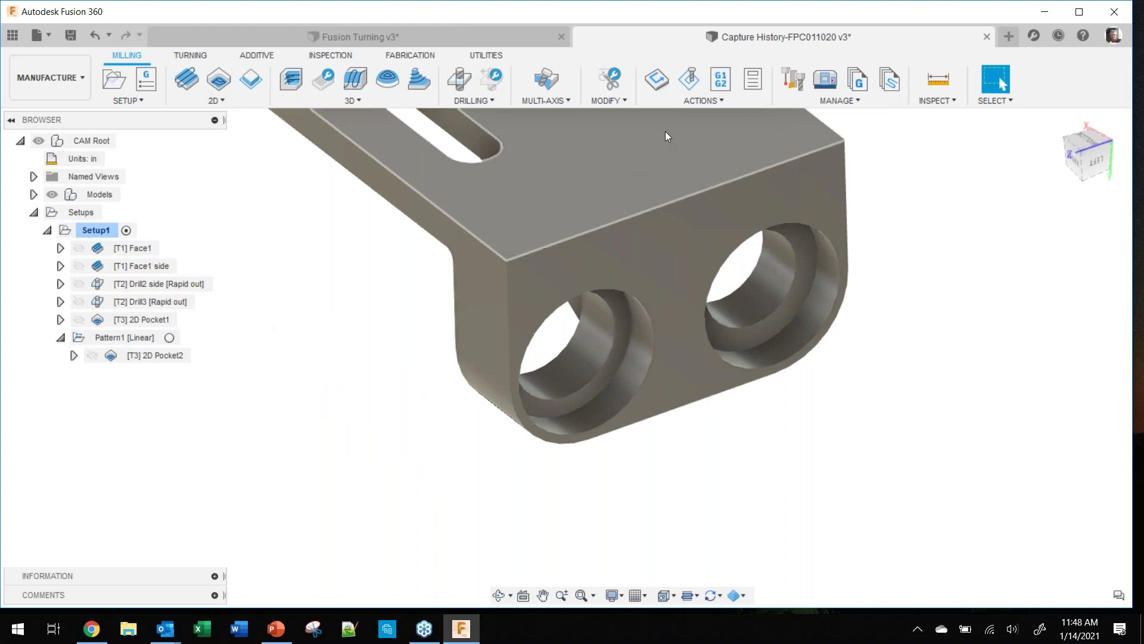
# Step: Start simulating the whole setup, then close the simulation
pyautogui.click(689, 78)
pyautogui.click(566, 537)
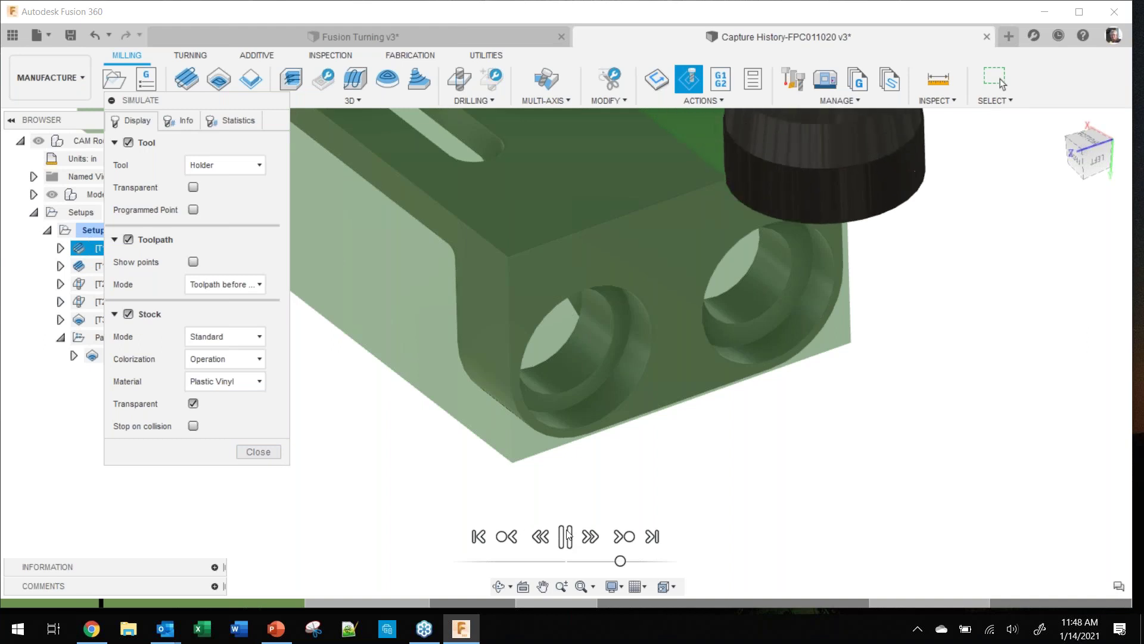
pyautogui.click(258, 451)
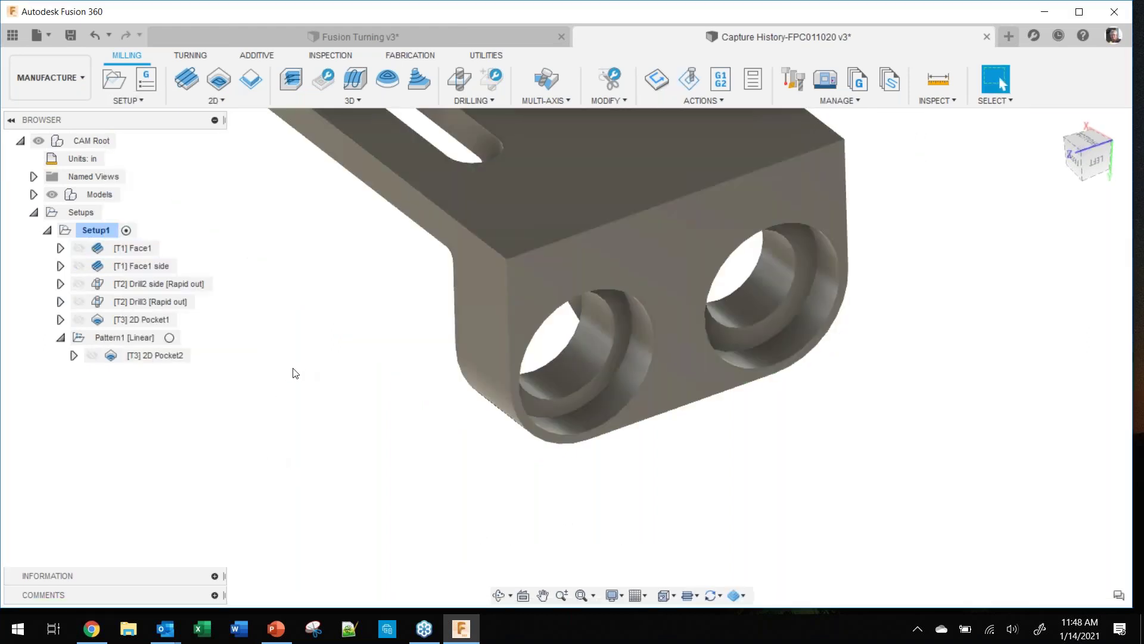
# Step: Simulate the linear pattern of the second 2D pocket, then close the simulation
pyautogui.click(116, 338)
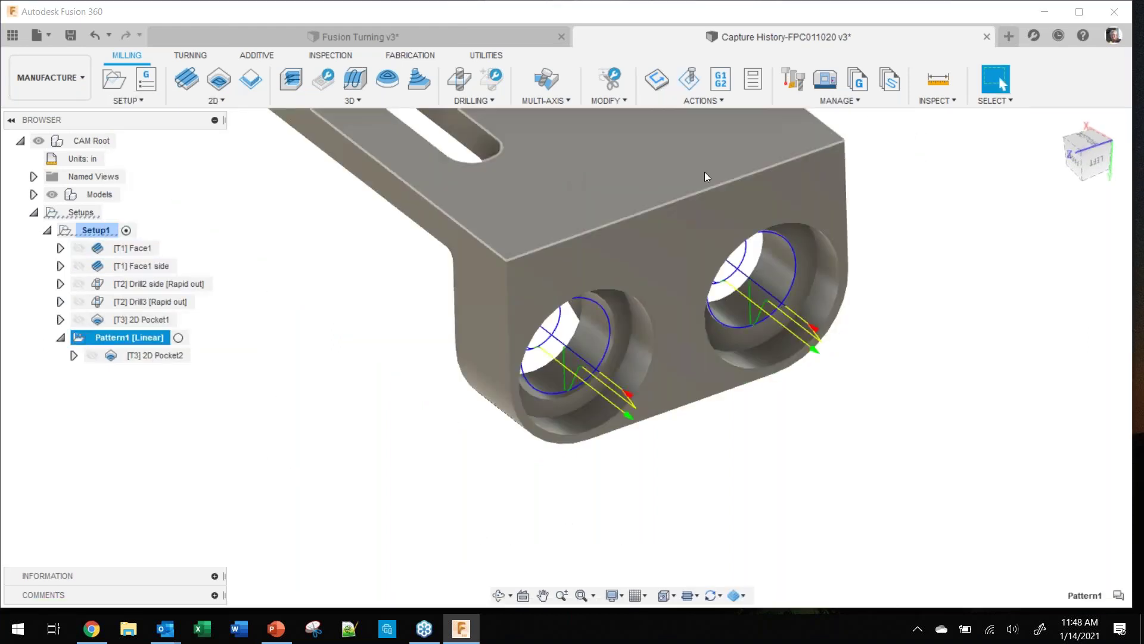
pyautogui.click(691, 81)
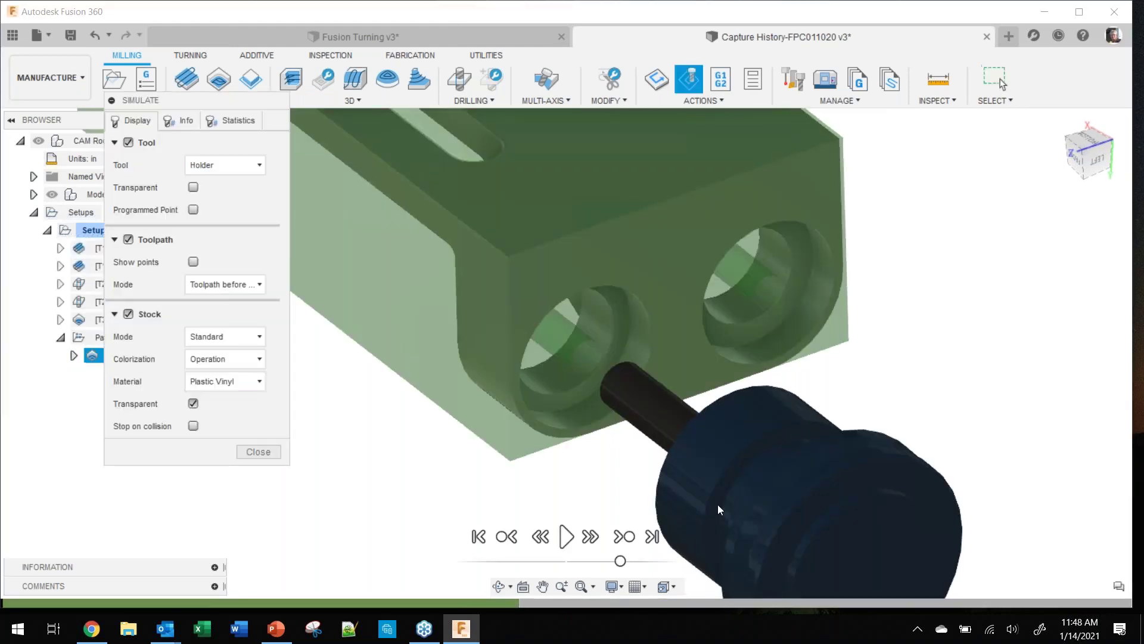
pyautogui.click(566, 537)
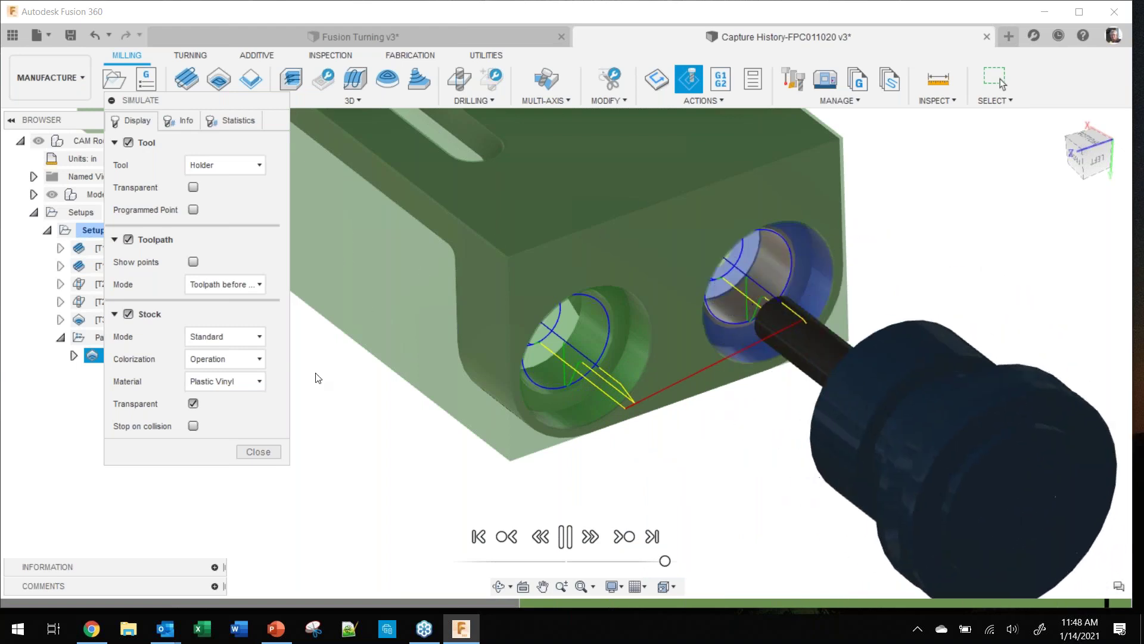
pyautogui.click(259, 451)
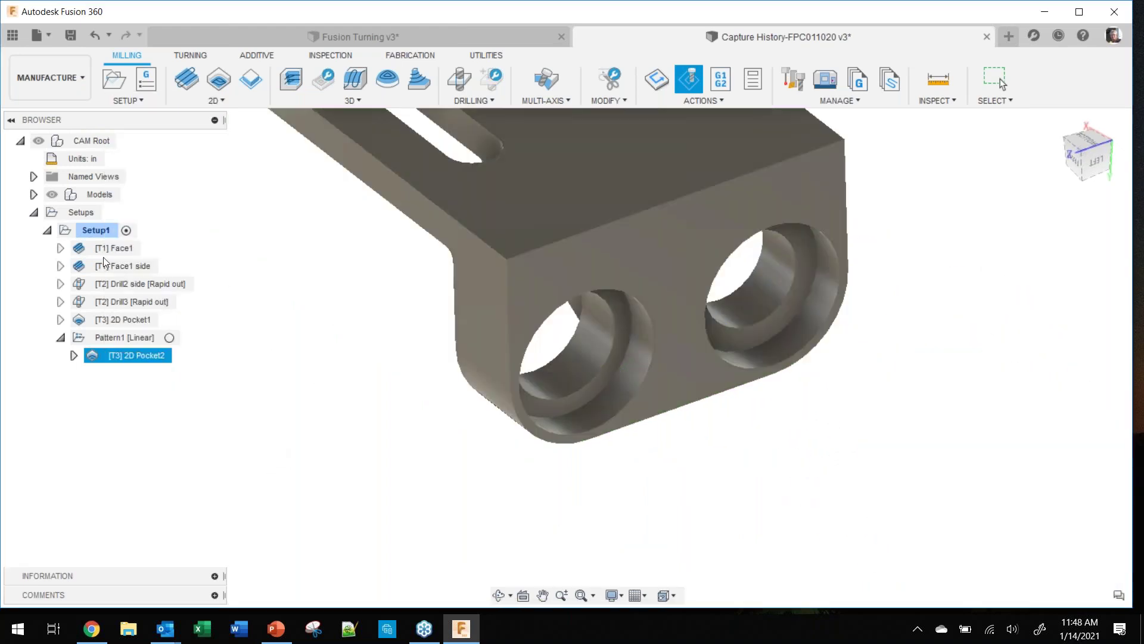
# Step: Create an NC program for Setup1 using the HAAS UMC-750 (pre-NGC) / haas umc-750 post and post it as 1001.nc
pyautogui.click(90, 231)
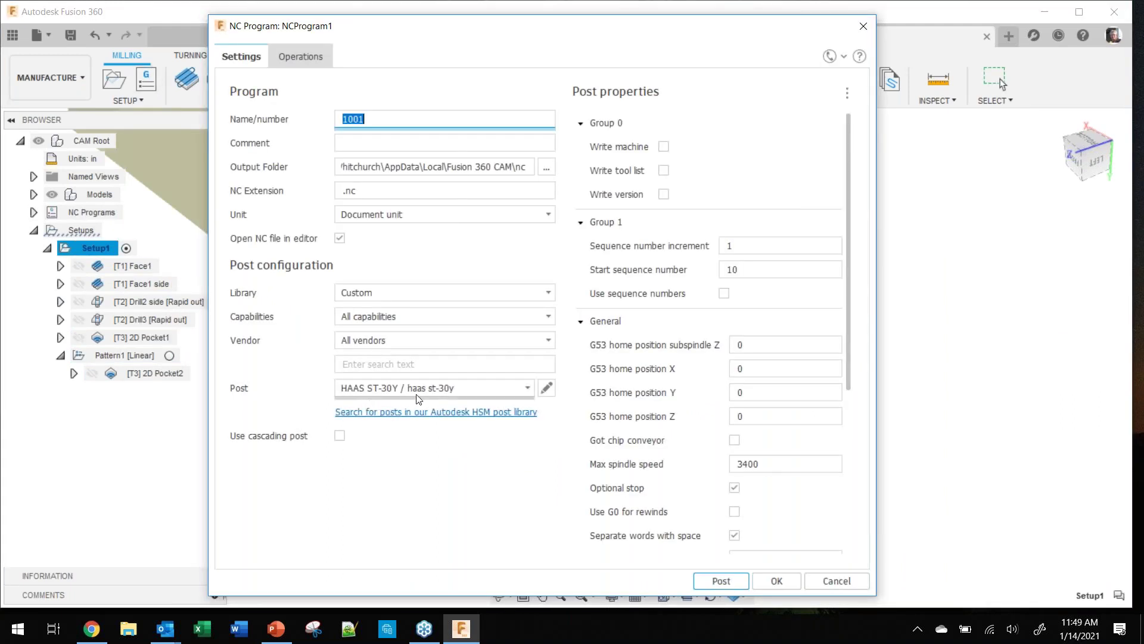
pyautogui.click(451, 388)
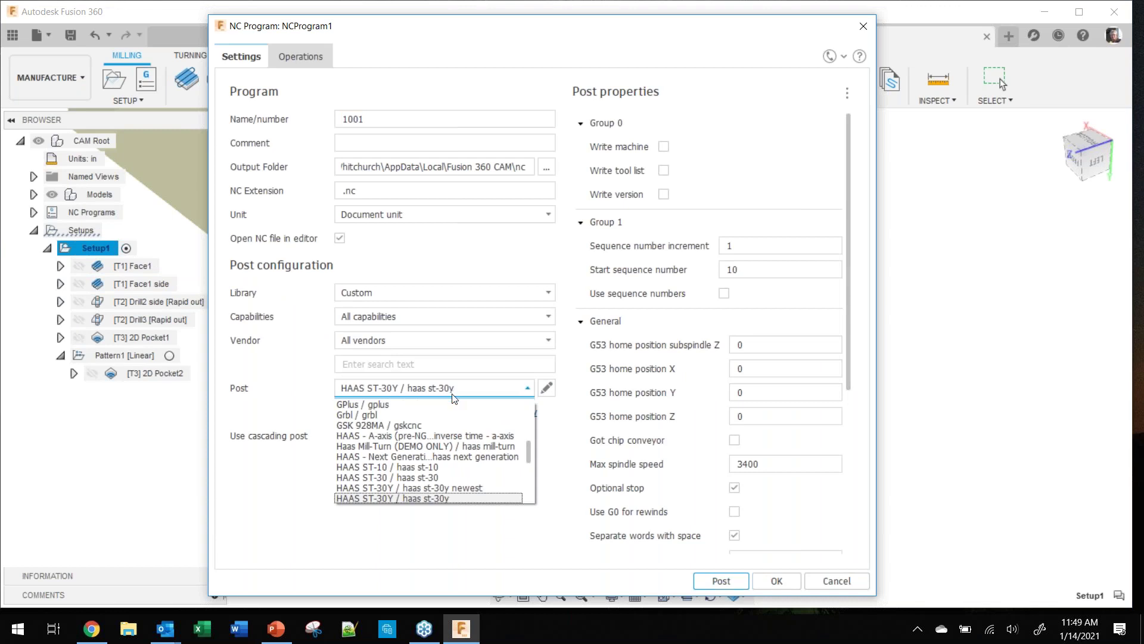
pyautogui.scroll(-3, 447, 417)
pyautogui.scroll(-12, 441, 428)
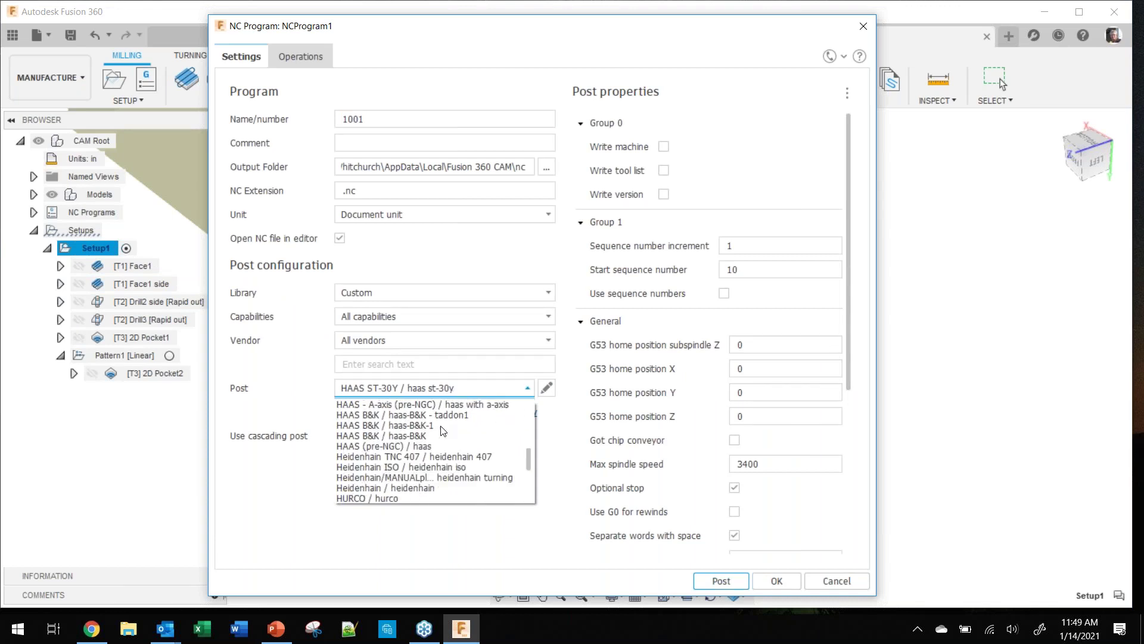
pyautogui.scroll(-15, 441, 435)
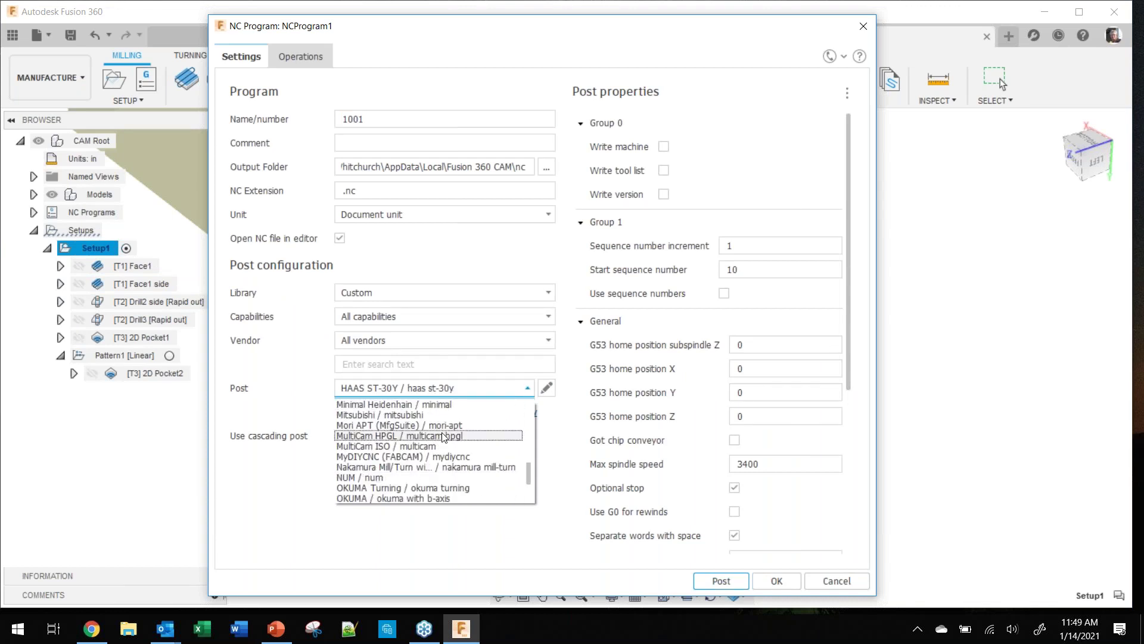
pyautogui.scroll(-5, 443, 440)
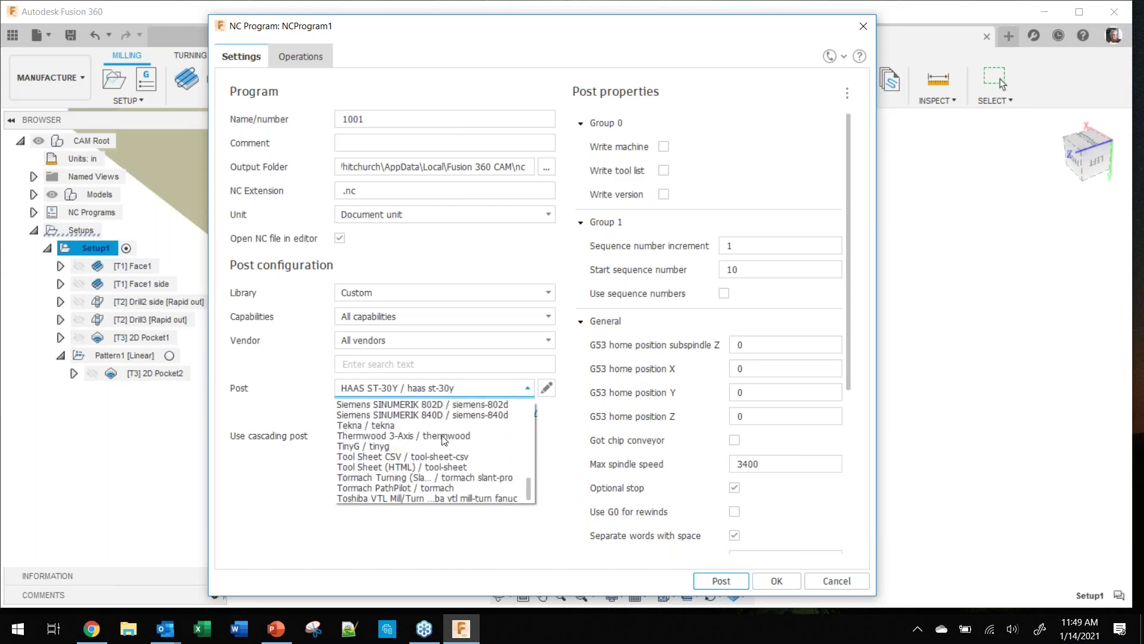
pyautogui.scroll(15, 453, 417)
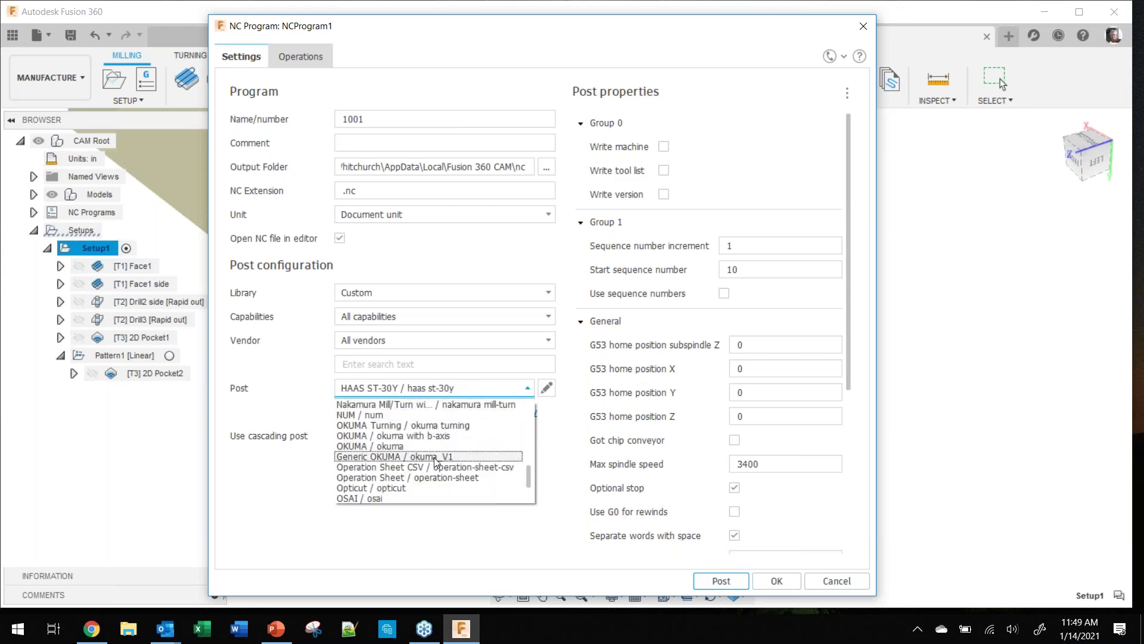
pyautogui.scroll(6, 435, 462)
pyautogui.scroll(2, 435, 465)
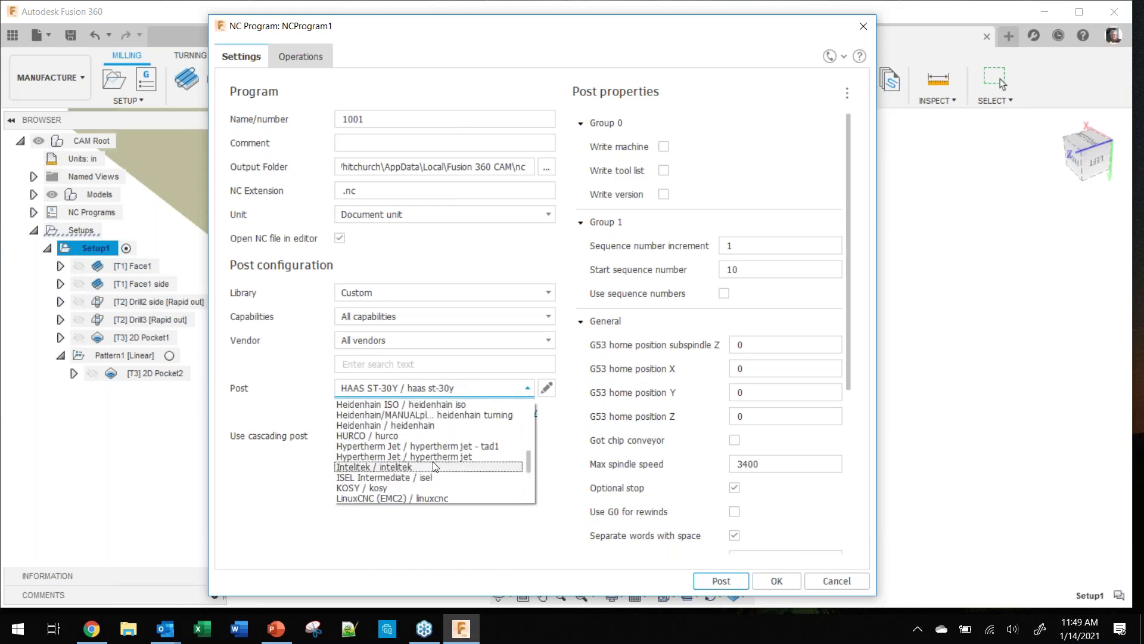
pyautogui.scroll(2, 434, 465)
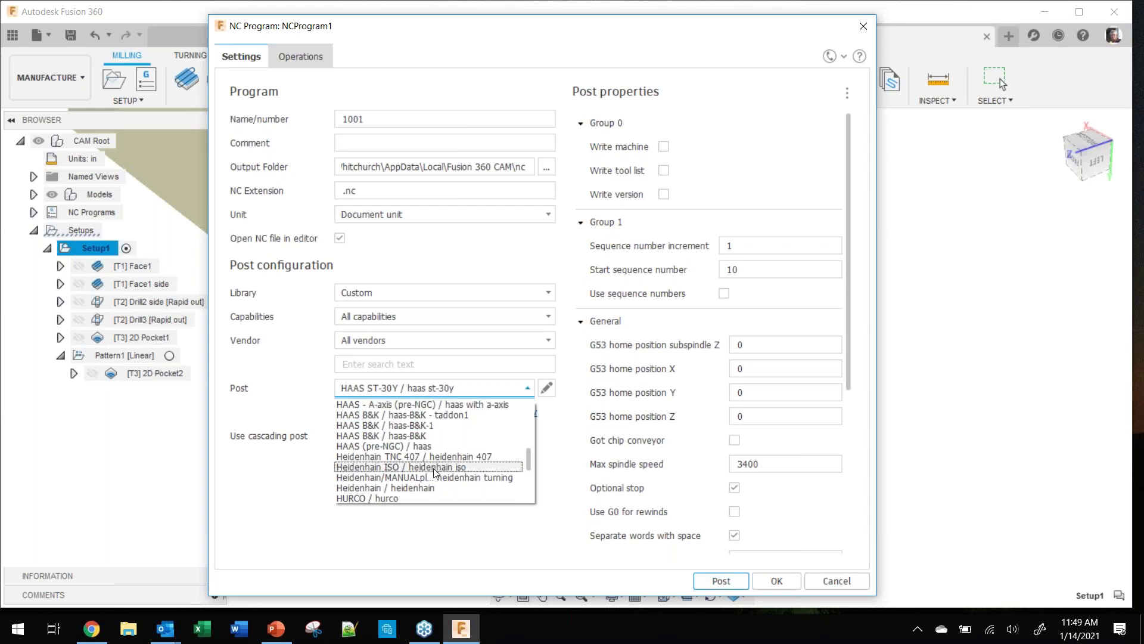
pyautogui.scroll(1, 436, 475)
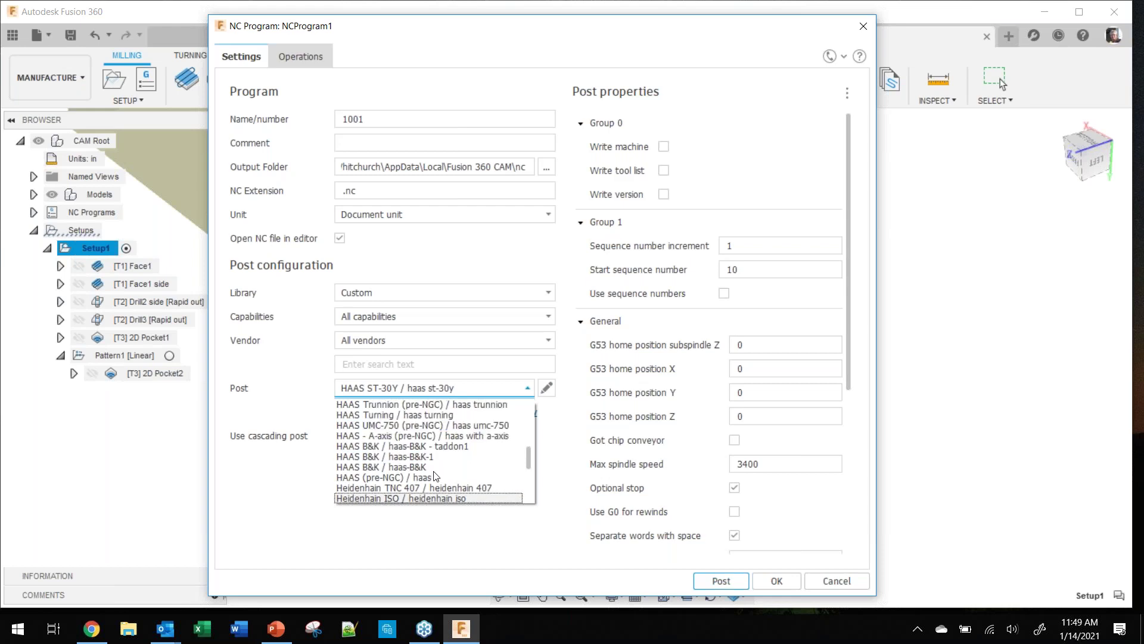
pyautogui.scroll(1, 436, 475)
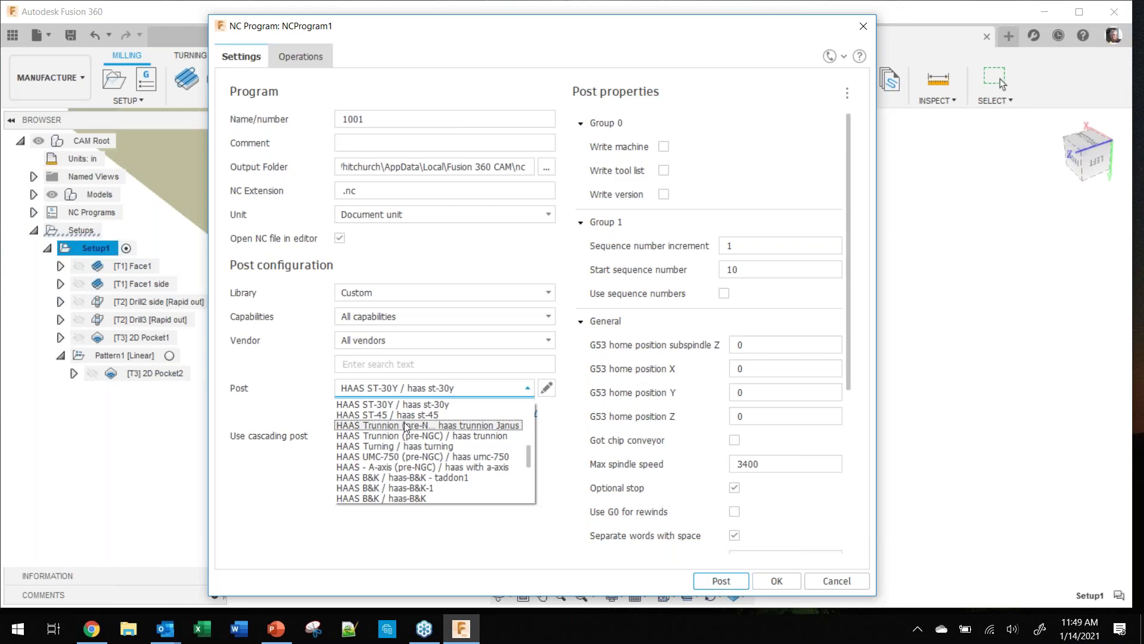
pyautogui.click(404, 456)
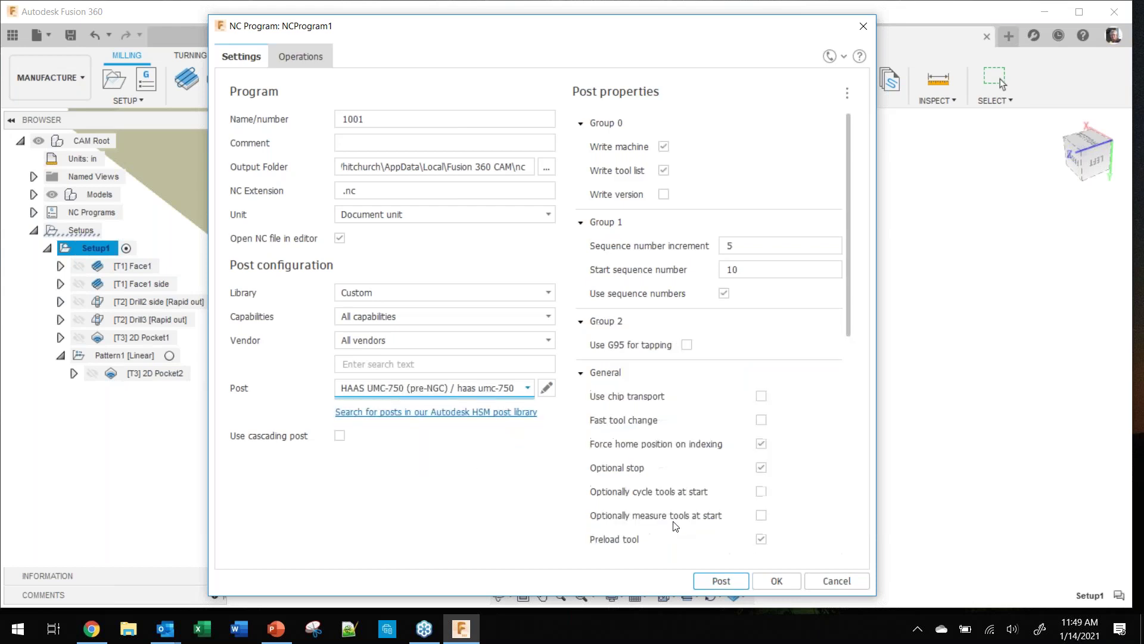
pyautogui.click(721, 582)
pyautogui.click(588, 335)
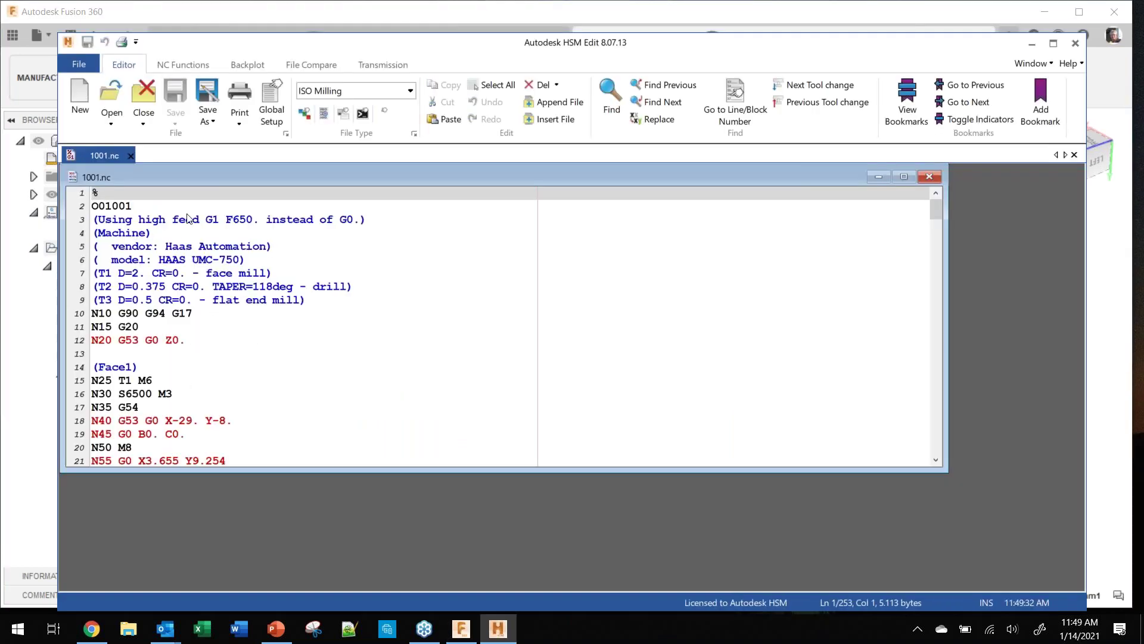
# Step: Maximize the 1001.nc document and examine the first tool change and the rotary positioning line in the Face1 side section
pyautogui.doubleClick(256, 177)
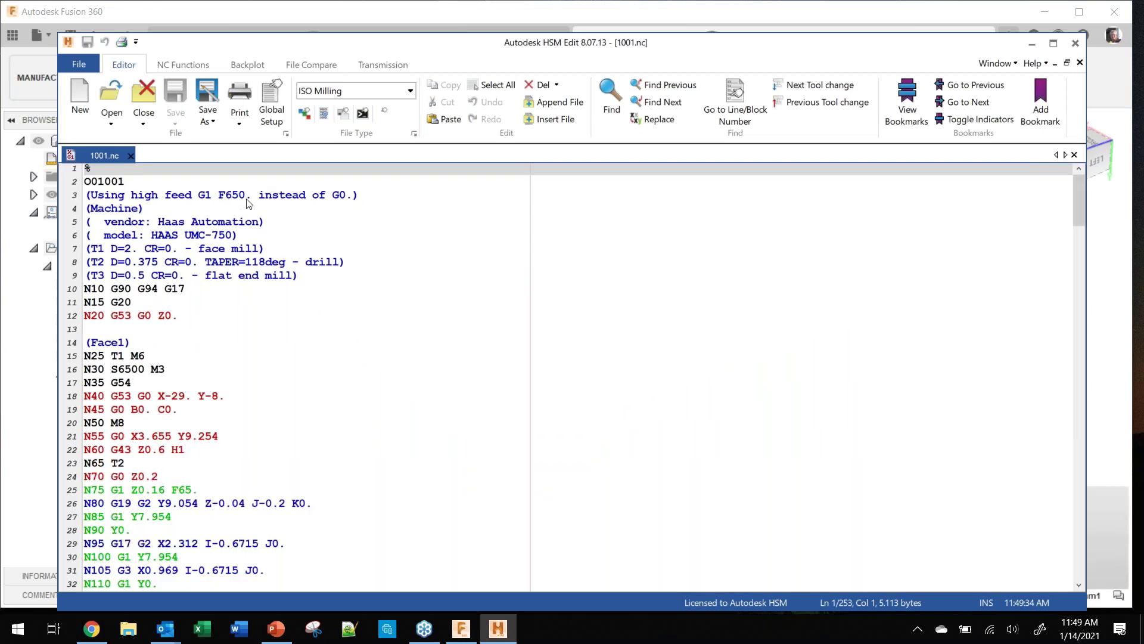
pyautogui.moveTo(156, 355); pyautogui.dragTo(111, 356)
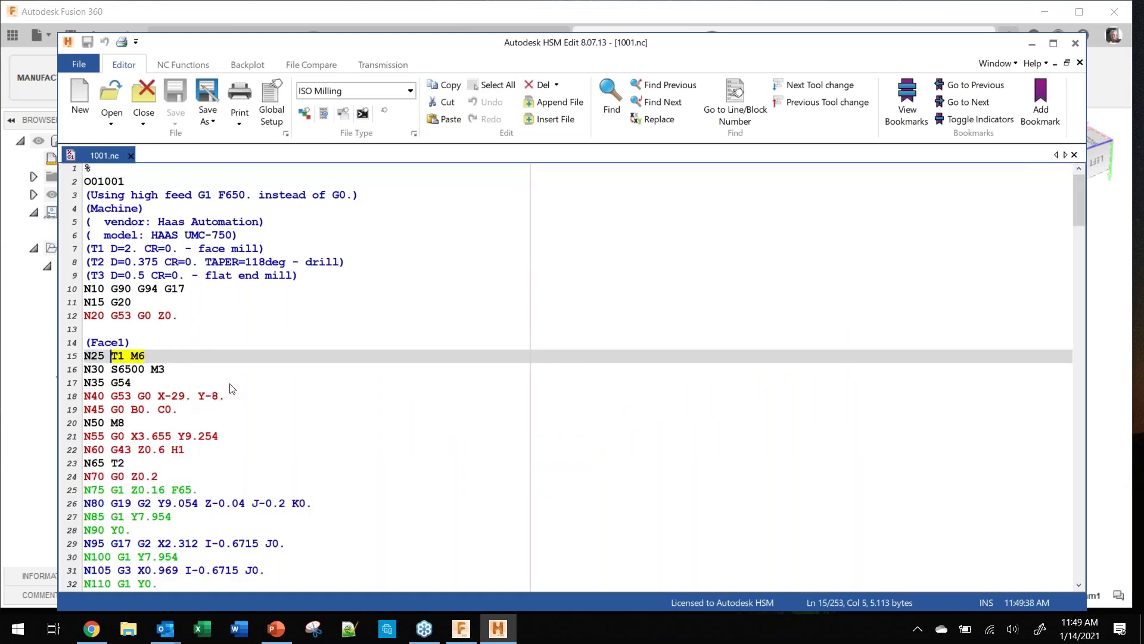
pyautogui.scroll(-3, 280, 399)
pyautogui.scroll(-7, 299, 400)
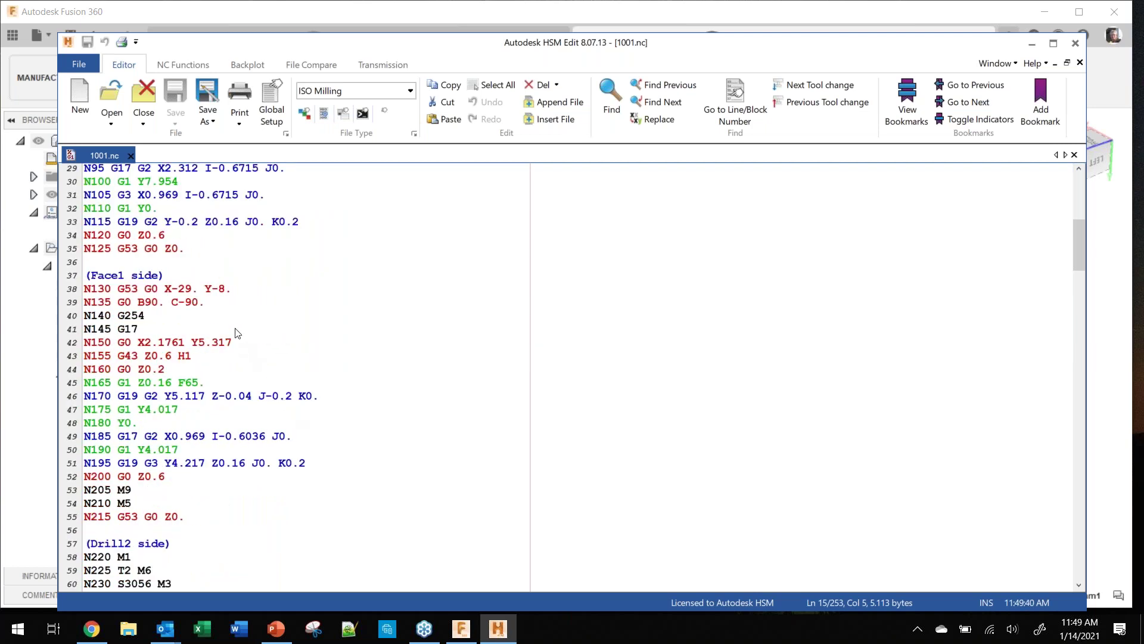
pyautogui.click(213, 307)
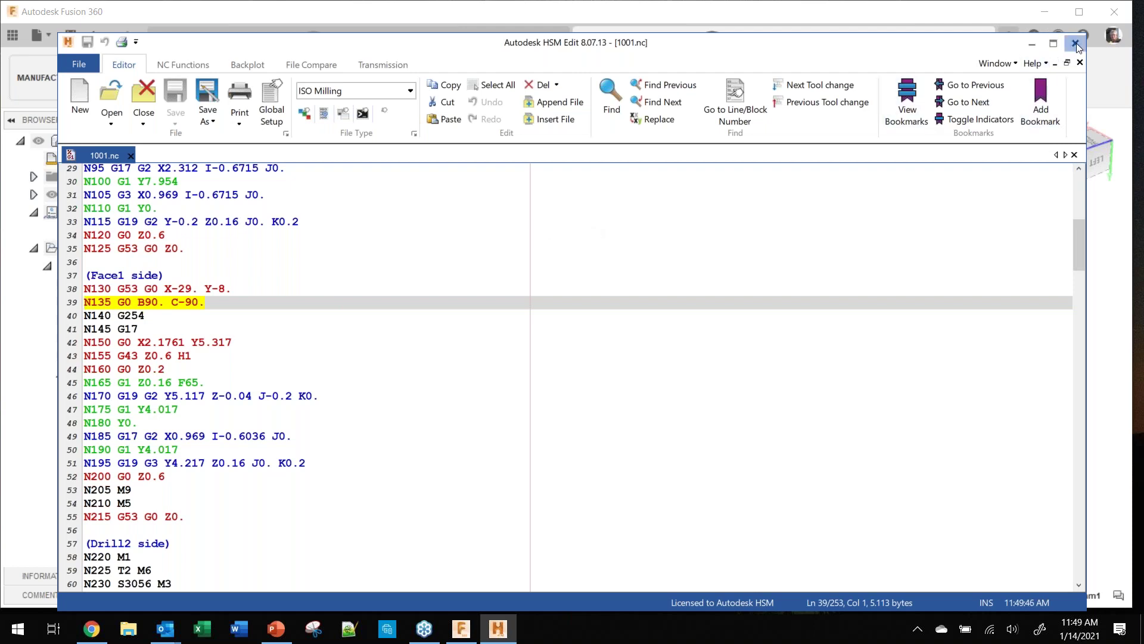
# Step: Close the NC code editor and open the Frame - Generative Design Outcome design from the January 14 project
pyautogui.click(1075, 44)
pyautogui.click(13, 35)
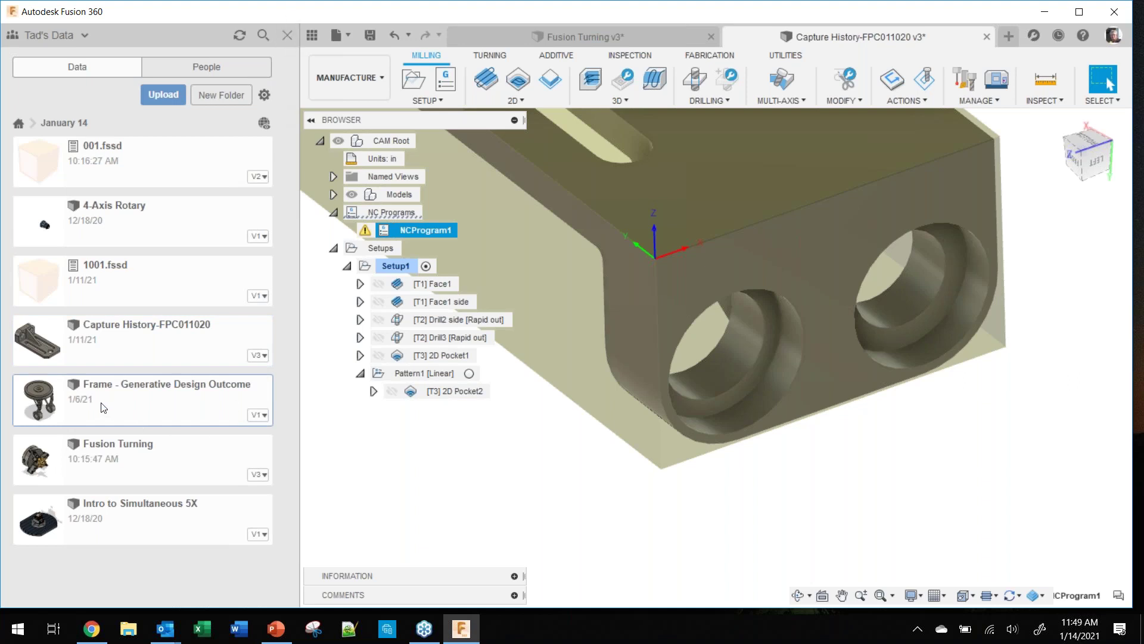
pyautogui.doubleClick(33, 401)
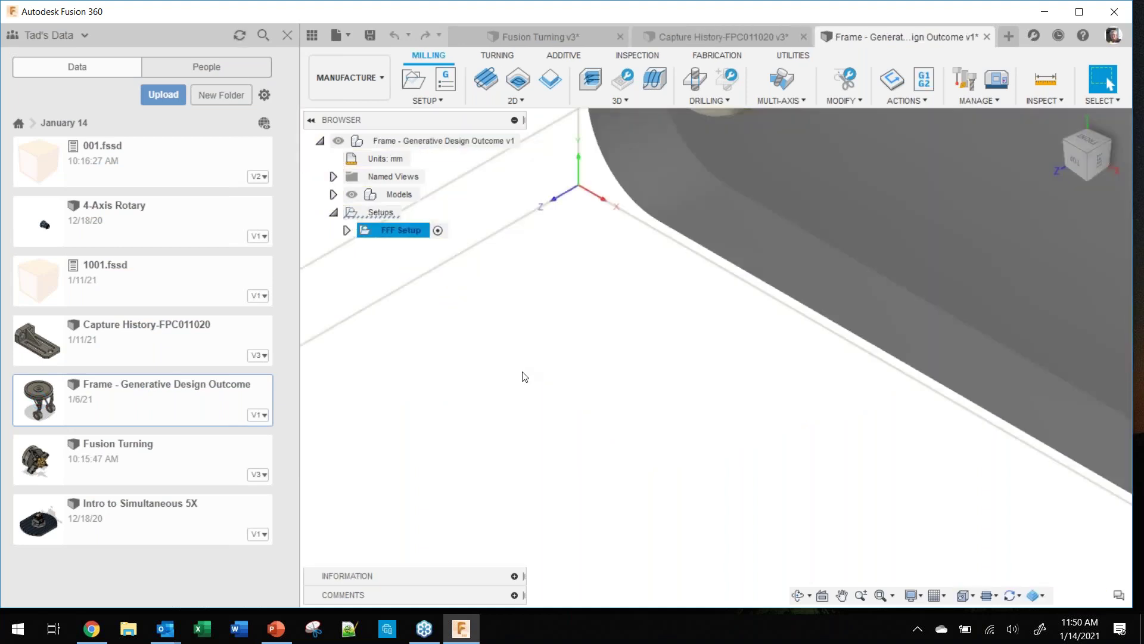
pyautogui.scroll(-5, 525, 377)
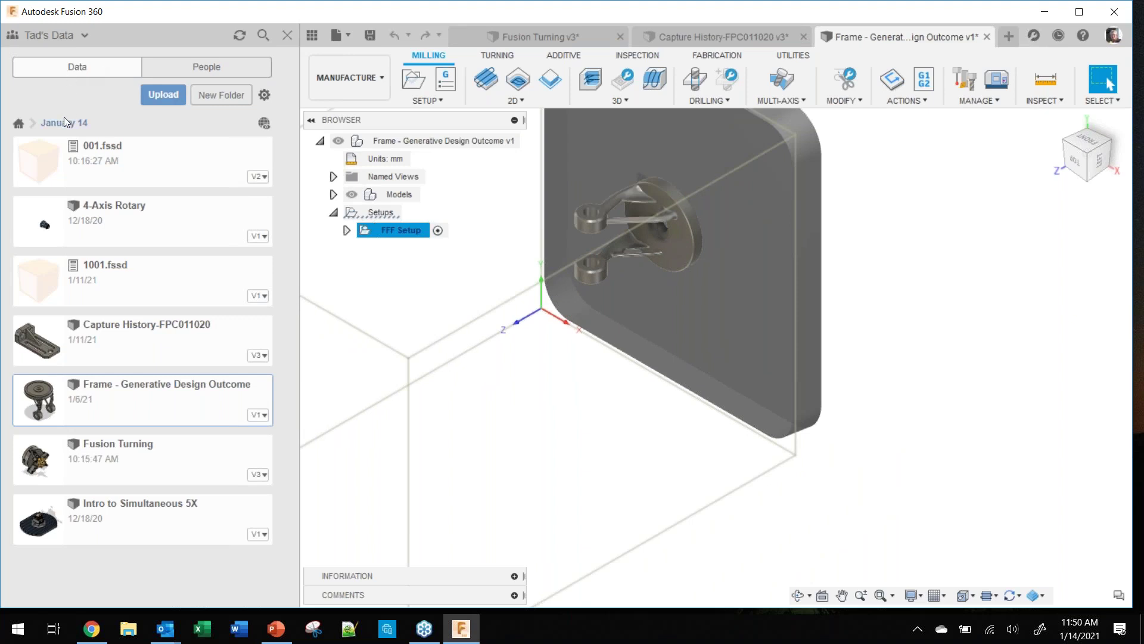
# Step: Open Explore_Motorcycle Triple Clamp from the Ready to Explore folder of the Generative Design Samples, then close the data panel
pyautogui.click(22, 122)
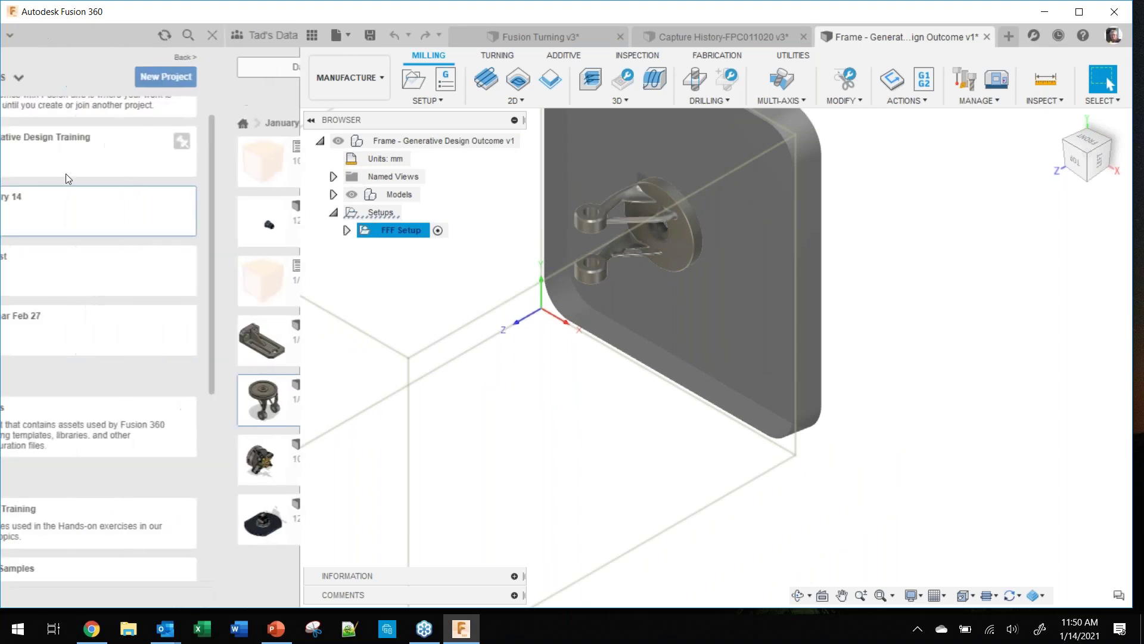
pyautogui.scroll(-5, 141, 292)
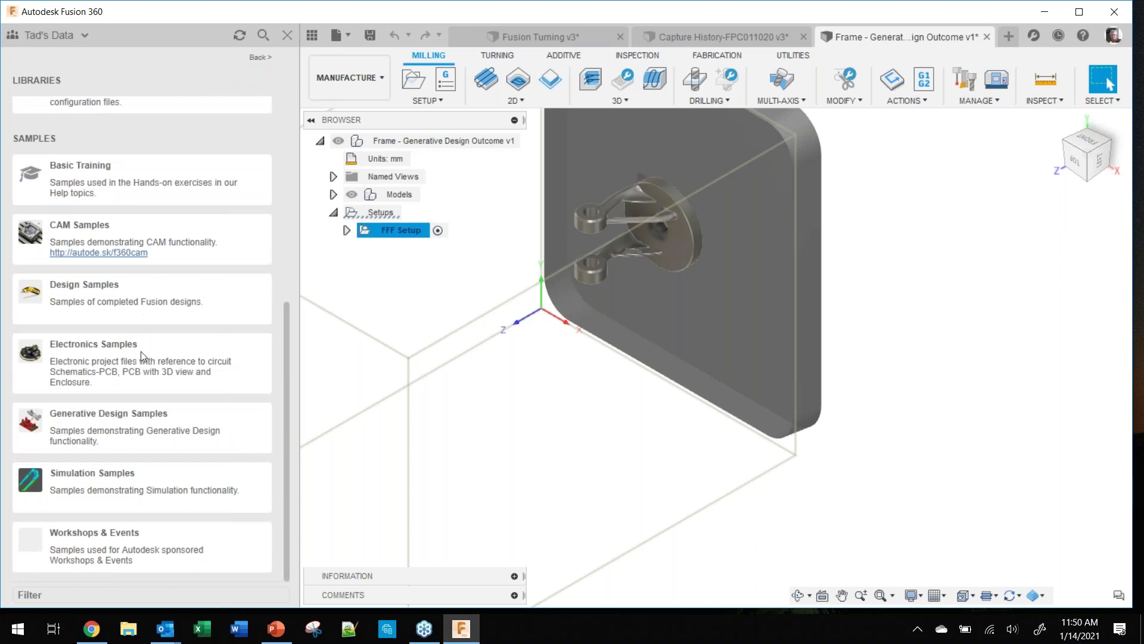
pyautogui.click(130, 426)
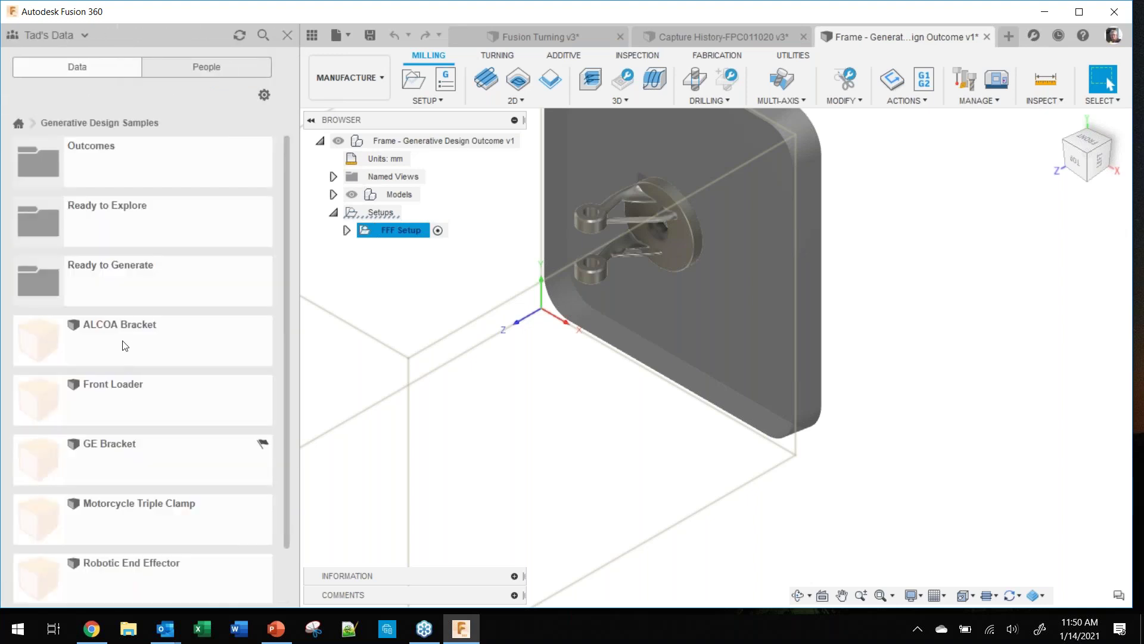
pyautogui.click(139, 219)
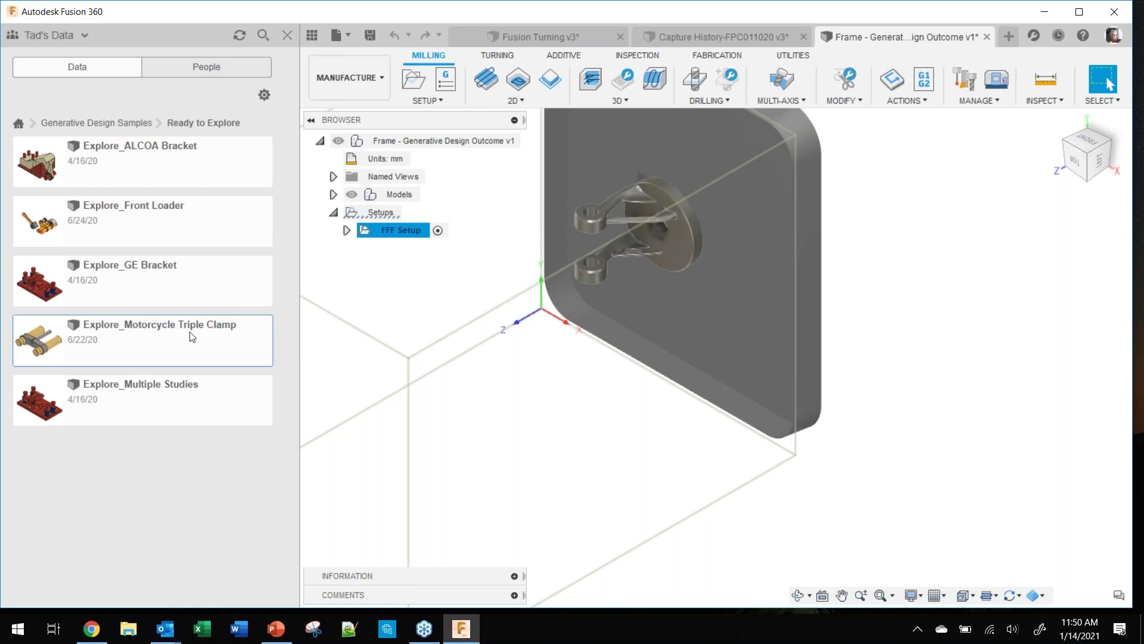
pyautogui.doubleClick(160, 351)
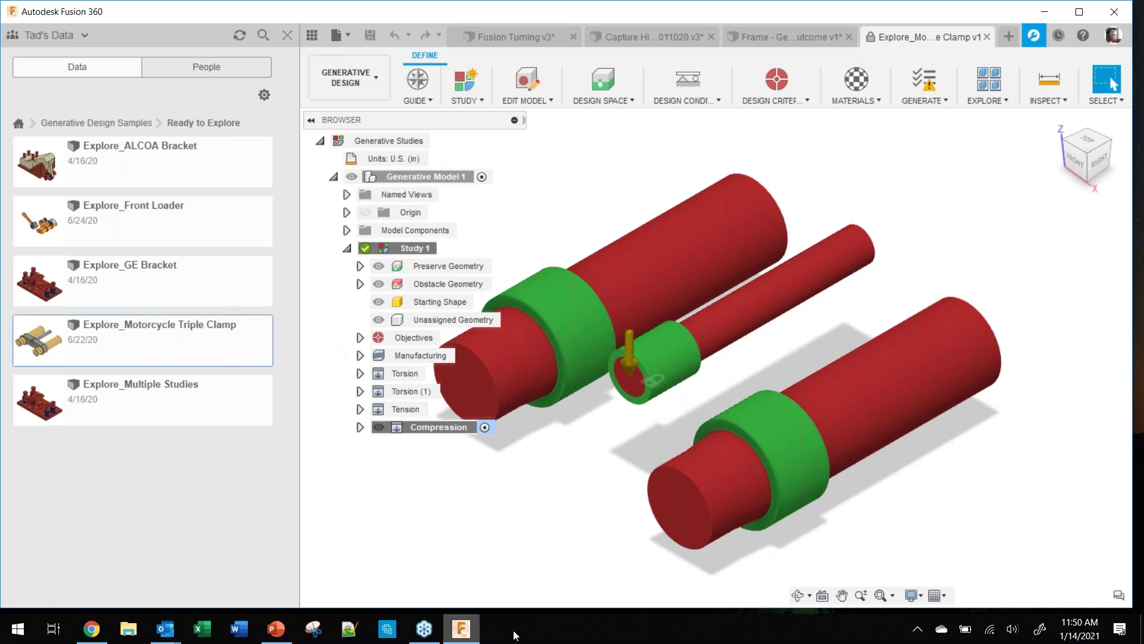
pyautogui.click(288, 34)
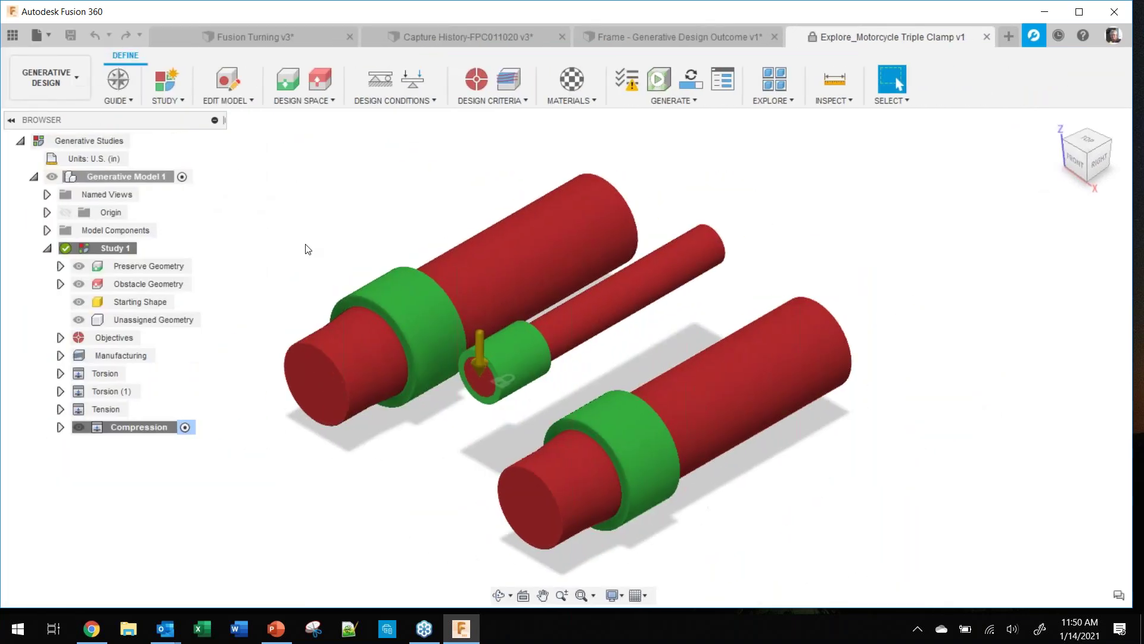
# Step: View the triple clamp in the Manufacture workspace, then return to the Generative Design workspace
pyautogui.click(49, 88)
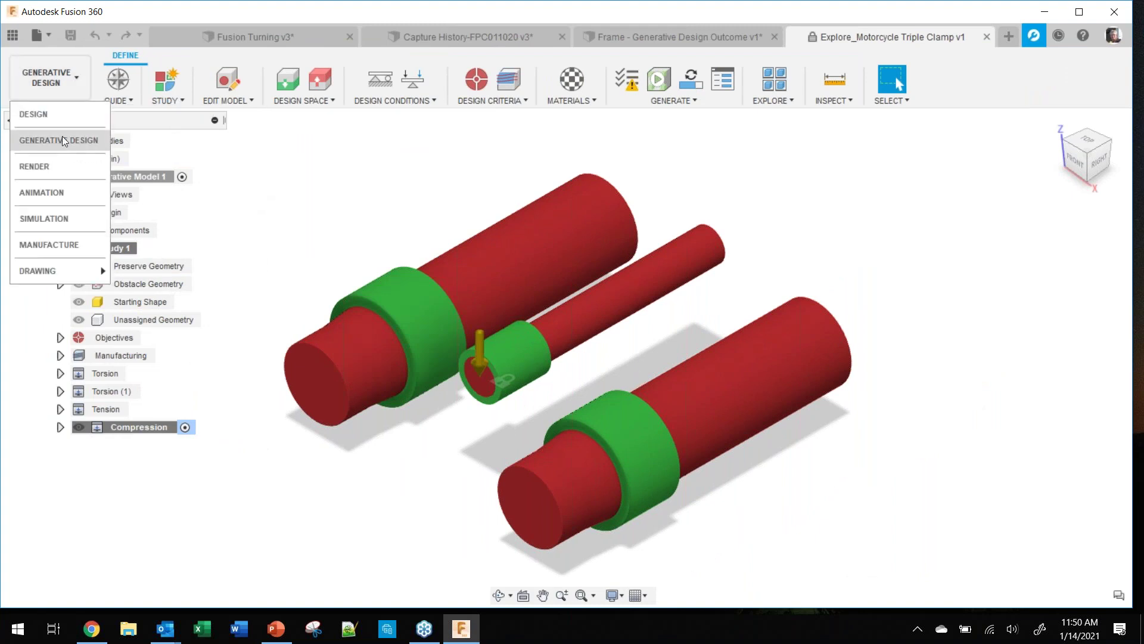
pyautogui.click(46, 244)
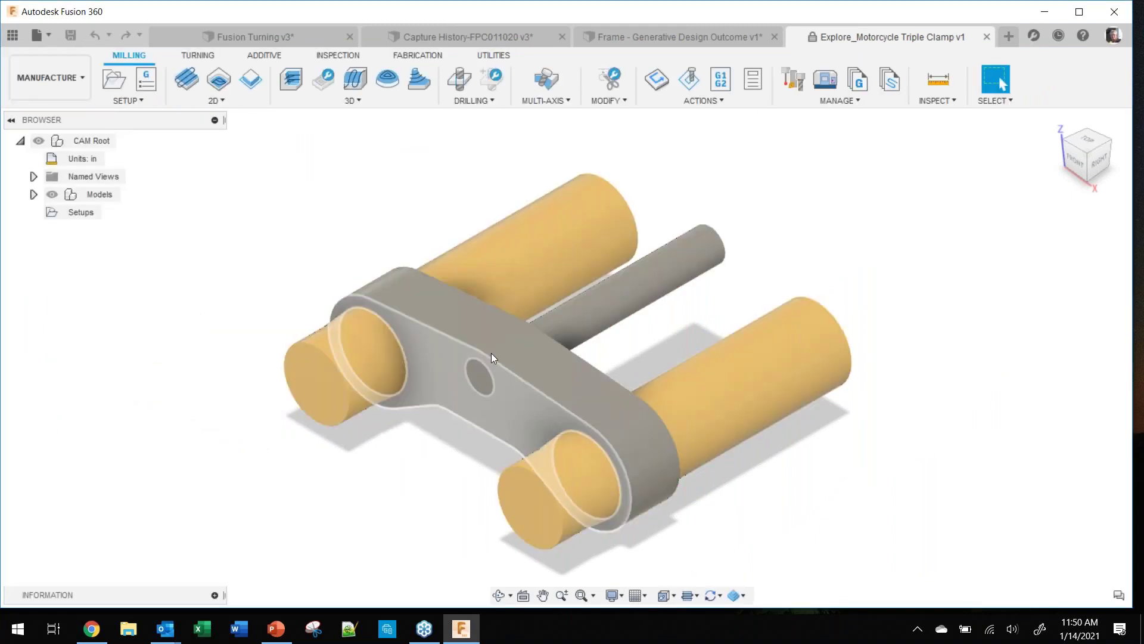
pyautogui.click(52, 80)
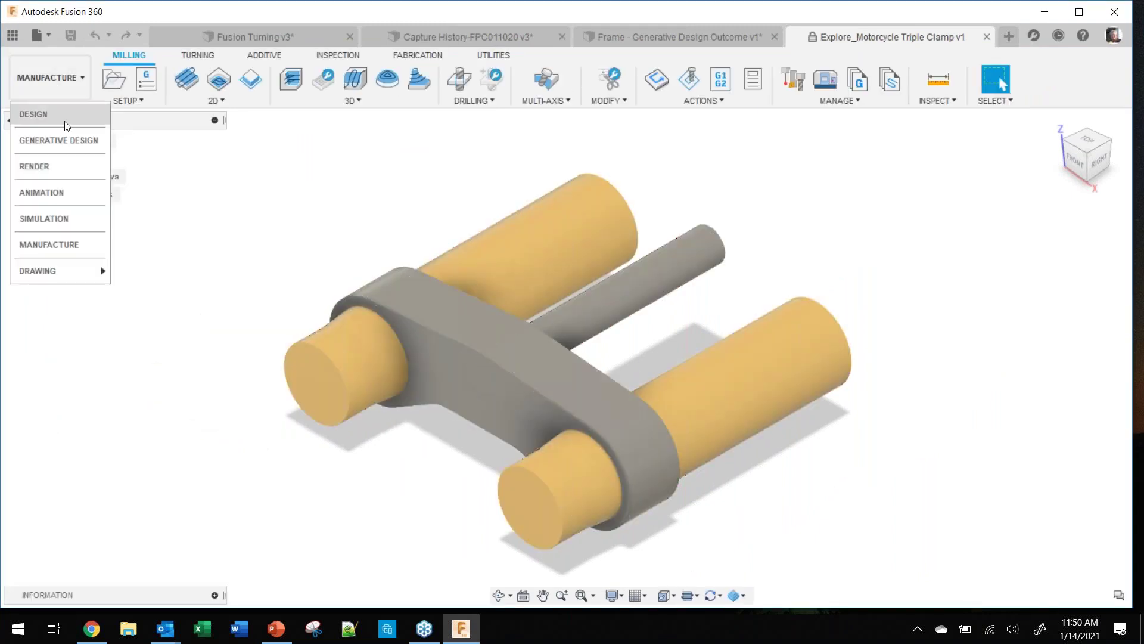
pyautogui.click(62, 141)
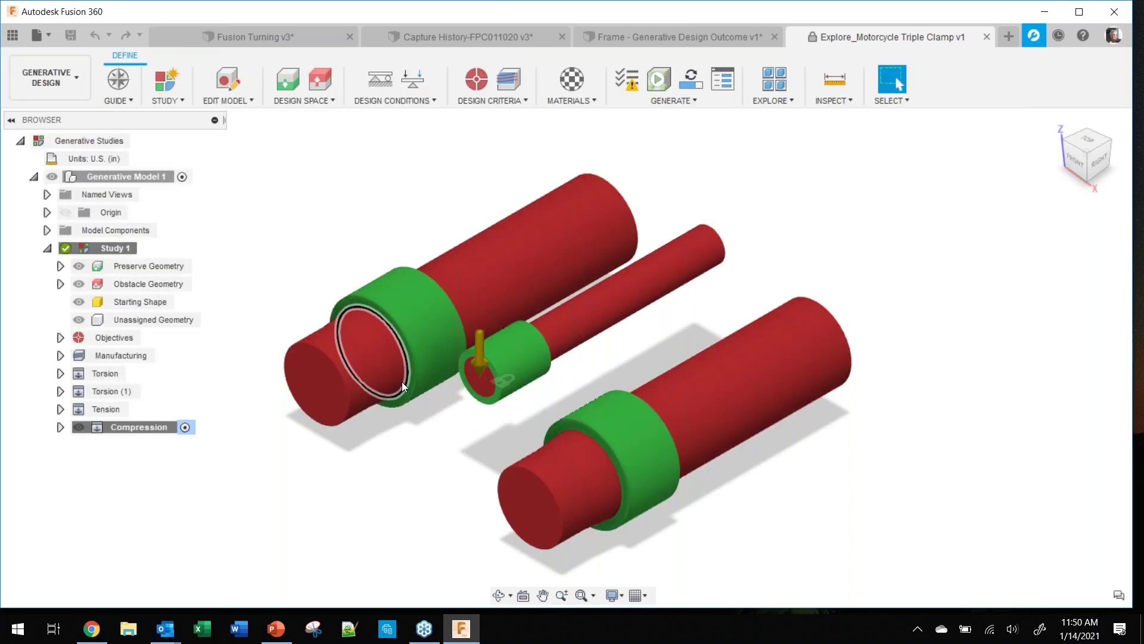
# Step: Toggle the visibility of Study 1's preserve geometry off and on, and examine the preserved collars up close
pyautogui.click(142, 269)
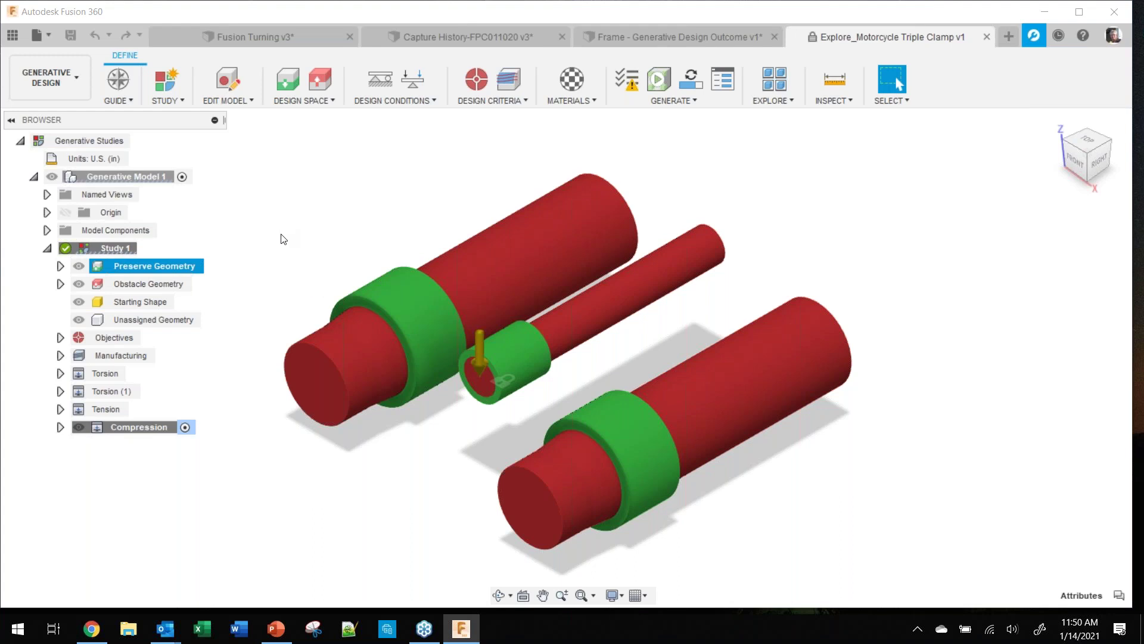
pyautogui.click(77, 266)
pyautogui.click(76, 267)
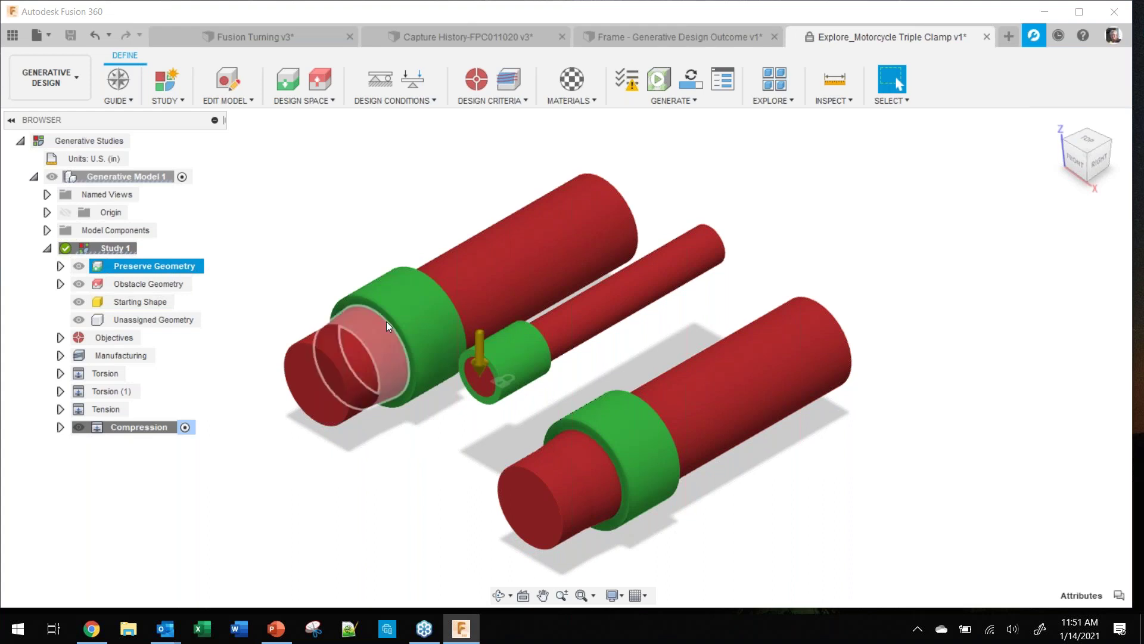
pyautogui.scroll(1, 405, 308)
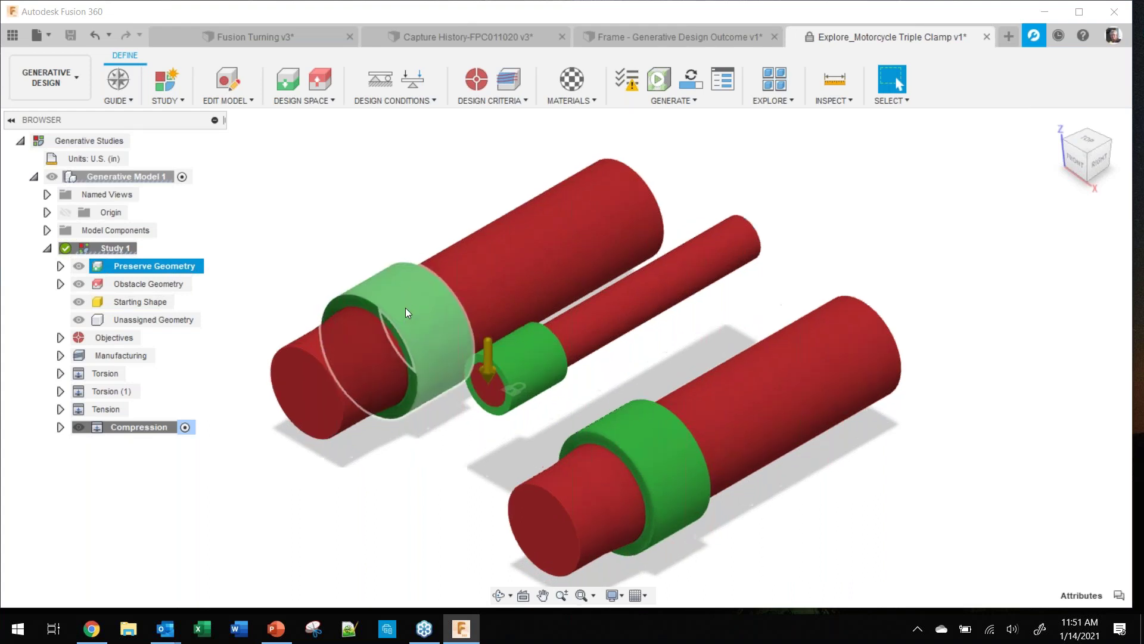
pyautogui.moveTo(442, 338); pyautogui.dragTo(465, 263, button='middle')
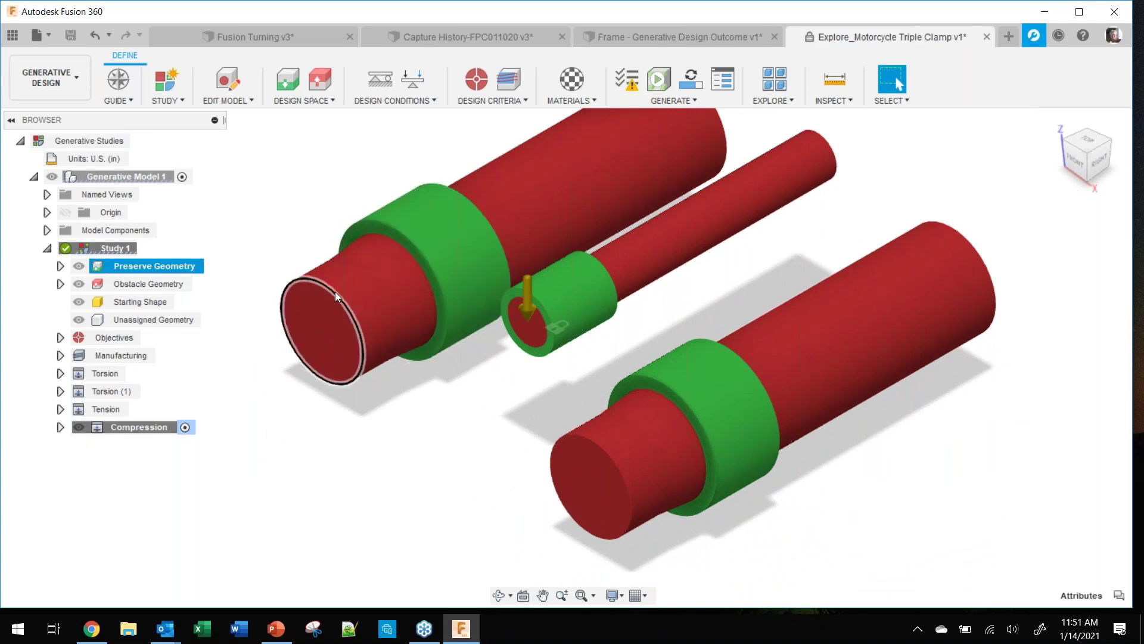
# Step: Toggle the visibility of Study 1's obstacle geometry to compare the model with and without it, leaving it shown
pyautogui.click(106, 289)
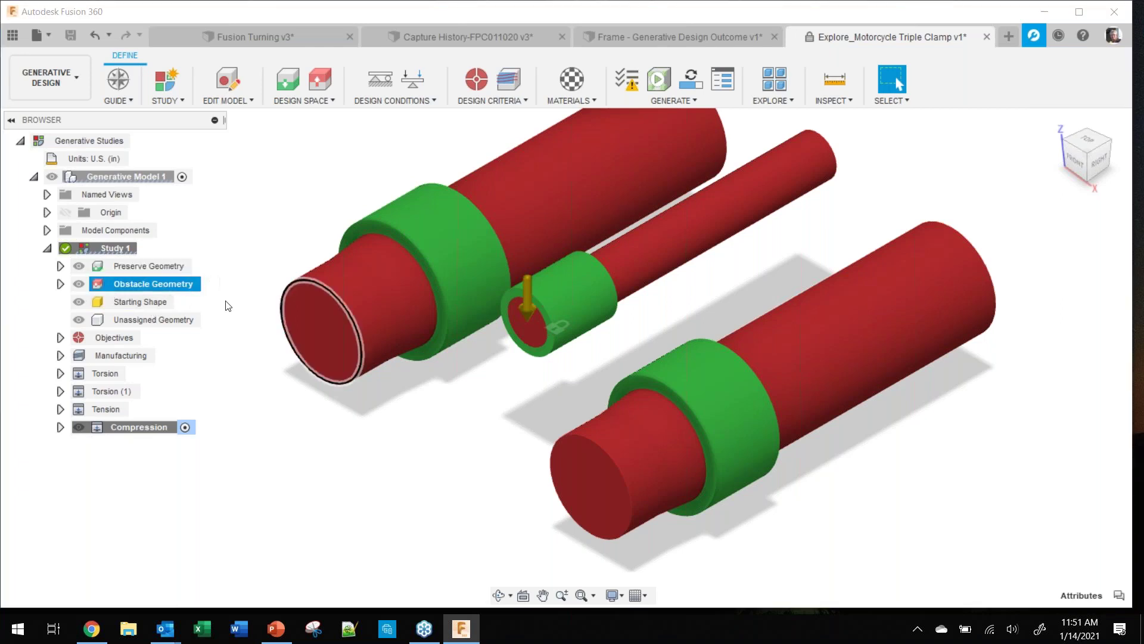
pyautogui.click(79, 285)
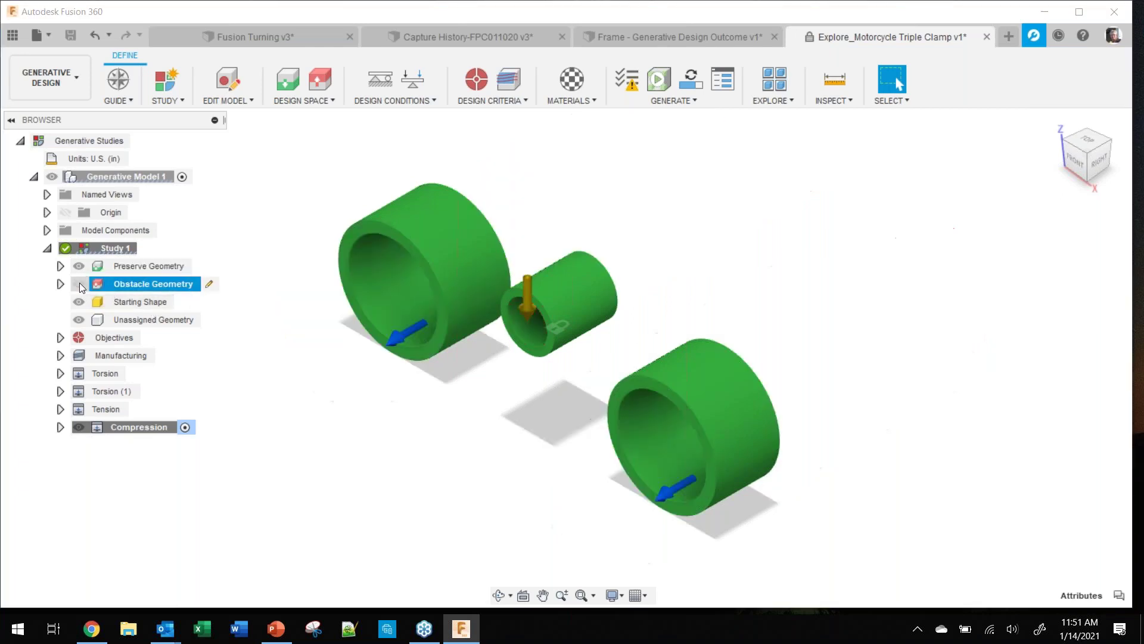
pyautogui.click(79, 283)
pyautogui.click(78, 282)
pyautogui.click(79, 284)
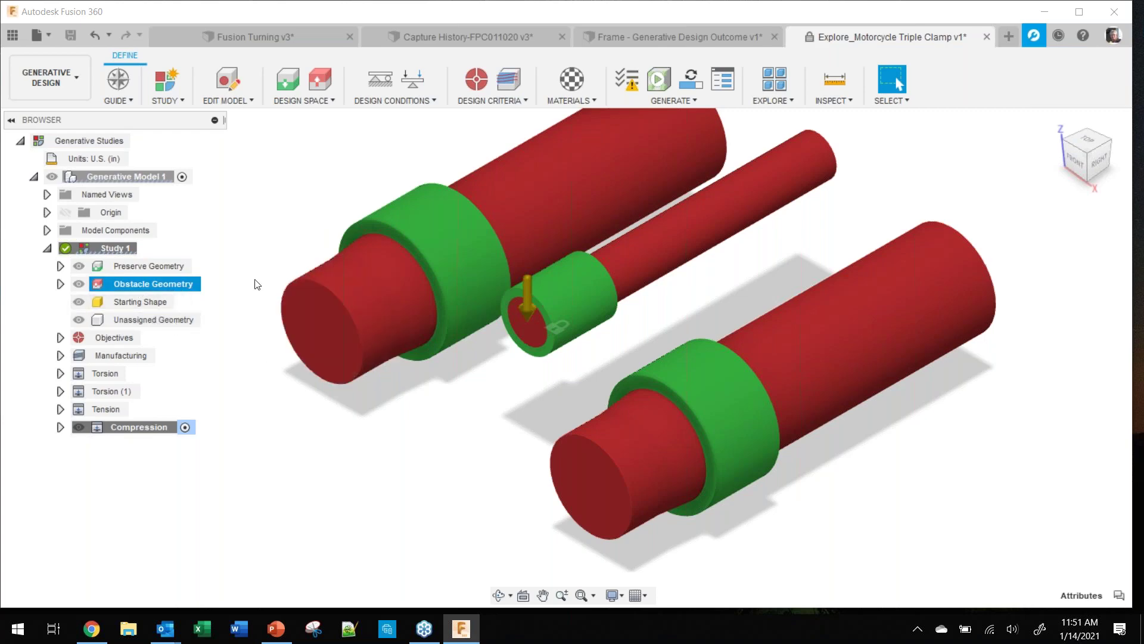
# Step: Review the objectives and limits of Study 1, then close the settings without changes
pyautogui.click(61, 338)
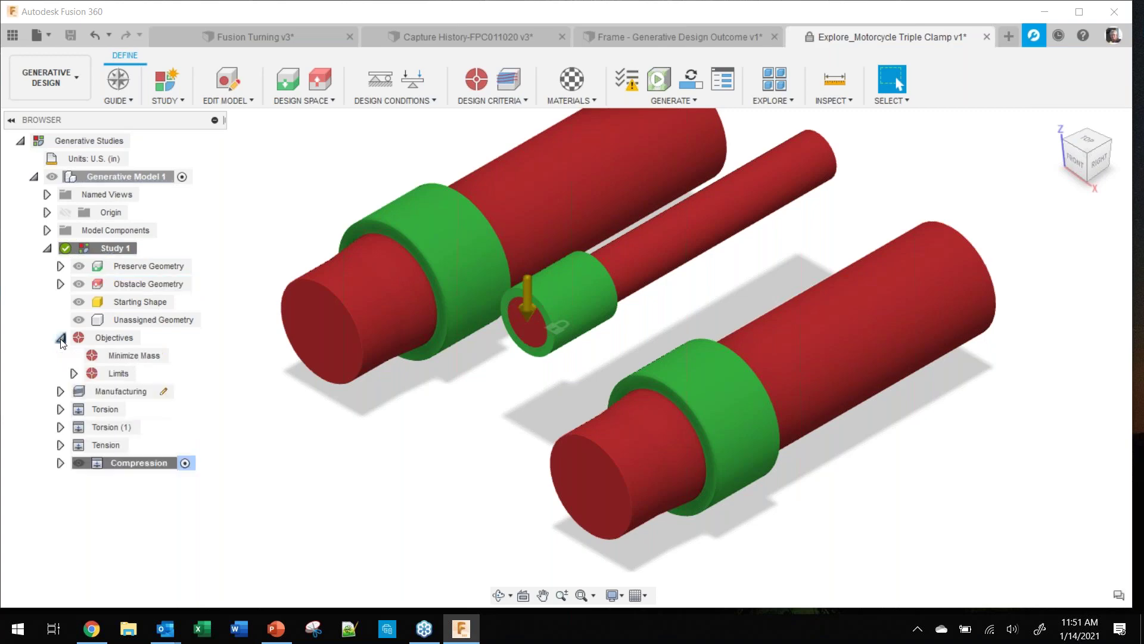
pyautogui.click(177, 358)
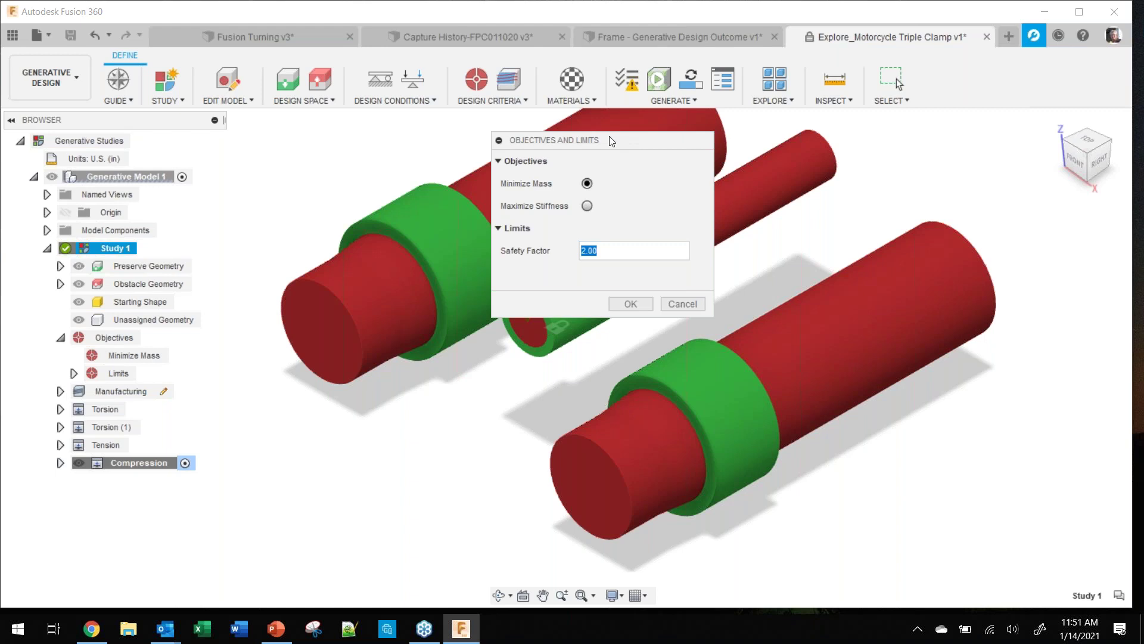
pyautogui.moveTo(611, 141); pyautogui.dragTo(442, 108)
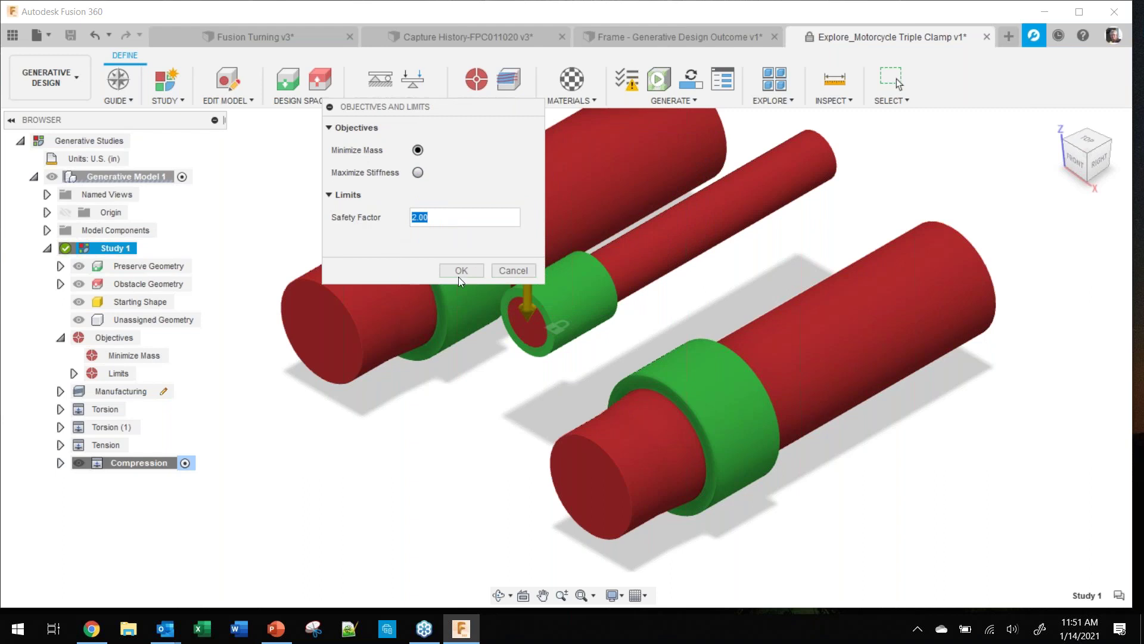
pyautogui.click(510, 271)
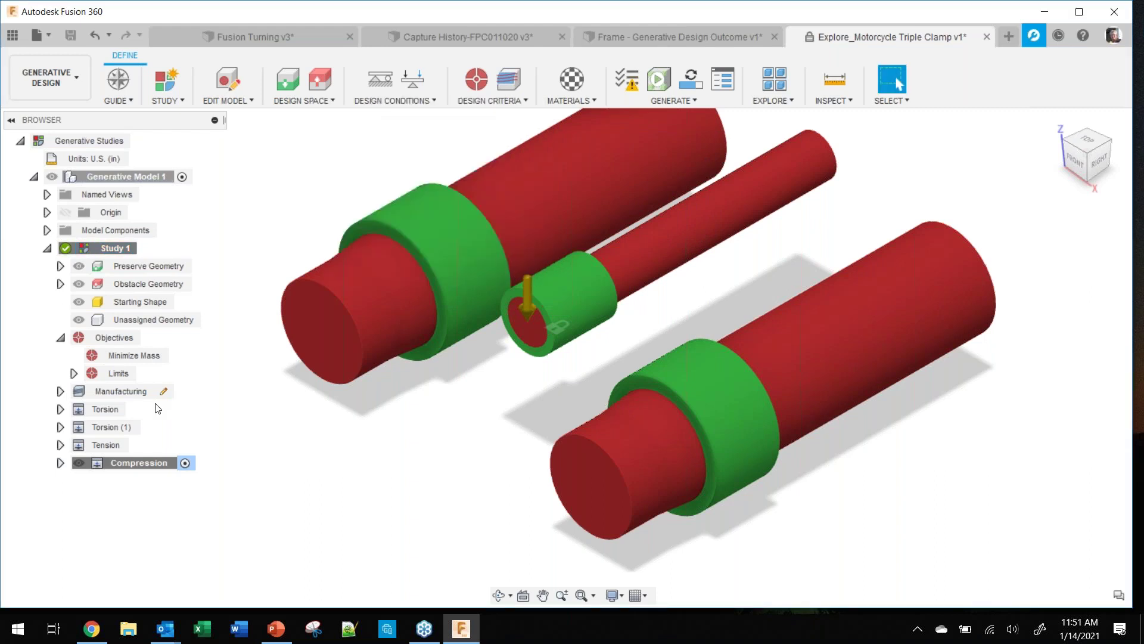
# Step: Try disabling Additive, removing the 5-axis milling configuration and disabling Die Casting in the study's manufacturing criteria, then cancel the changes
pyautogui.moveTo(158, 391)
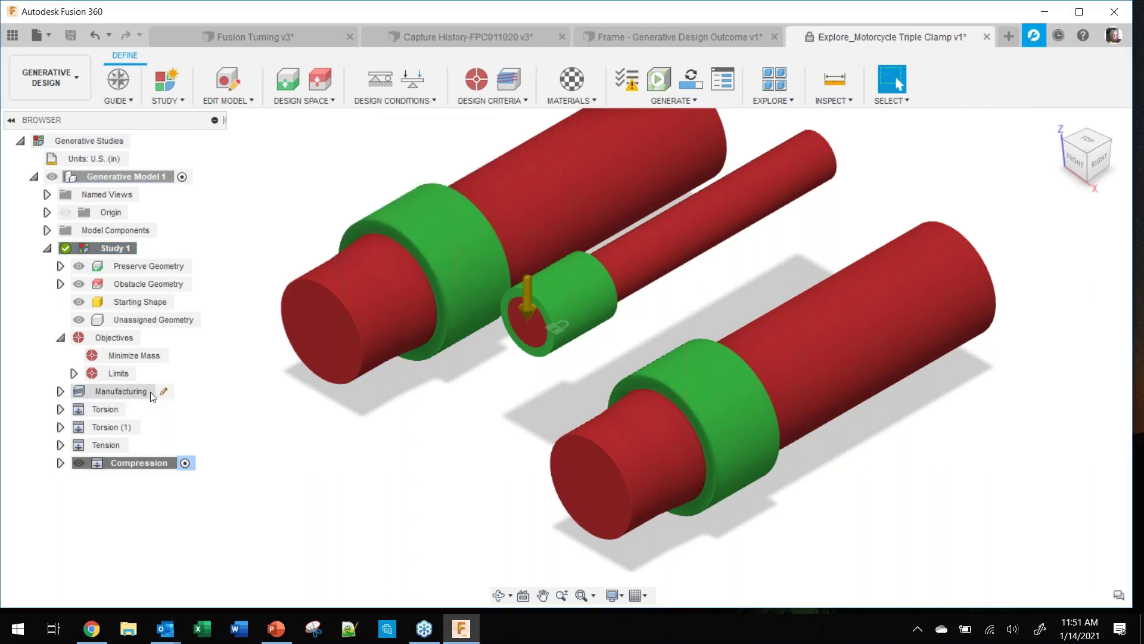
pyautogui.click(163, 393)
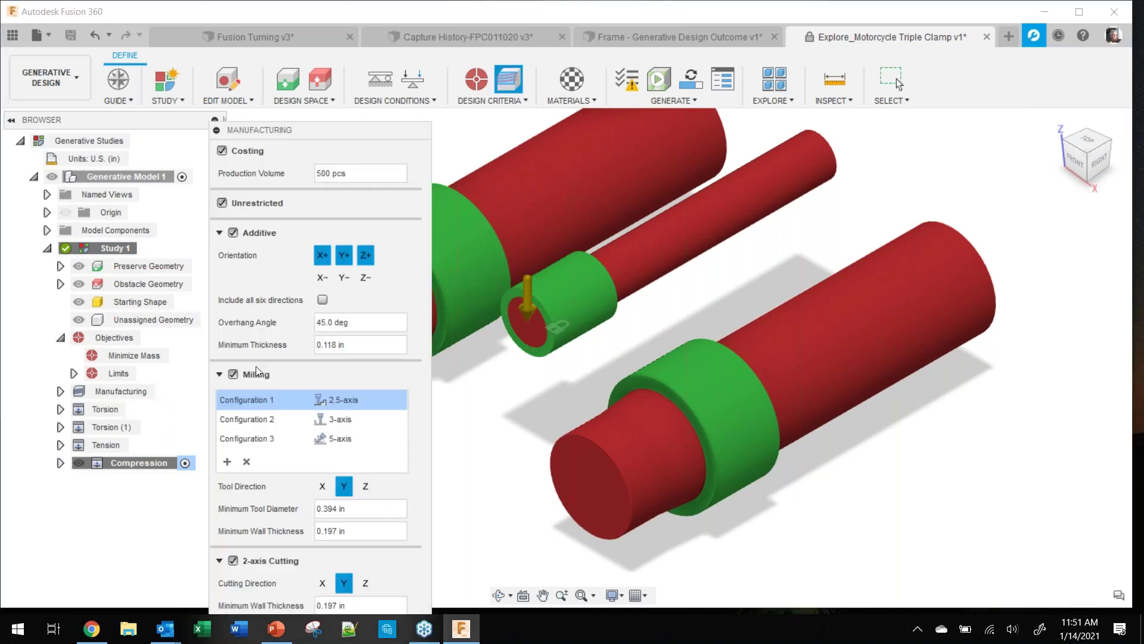
pyautogui.moveTo(315, 124); pyautogui.dragTo(267, 10)
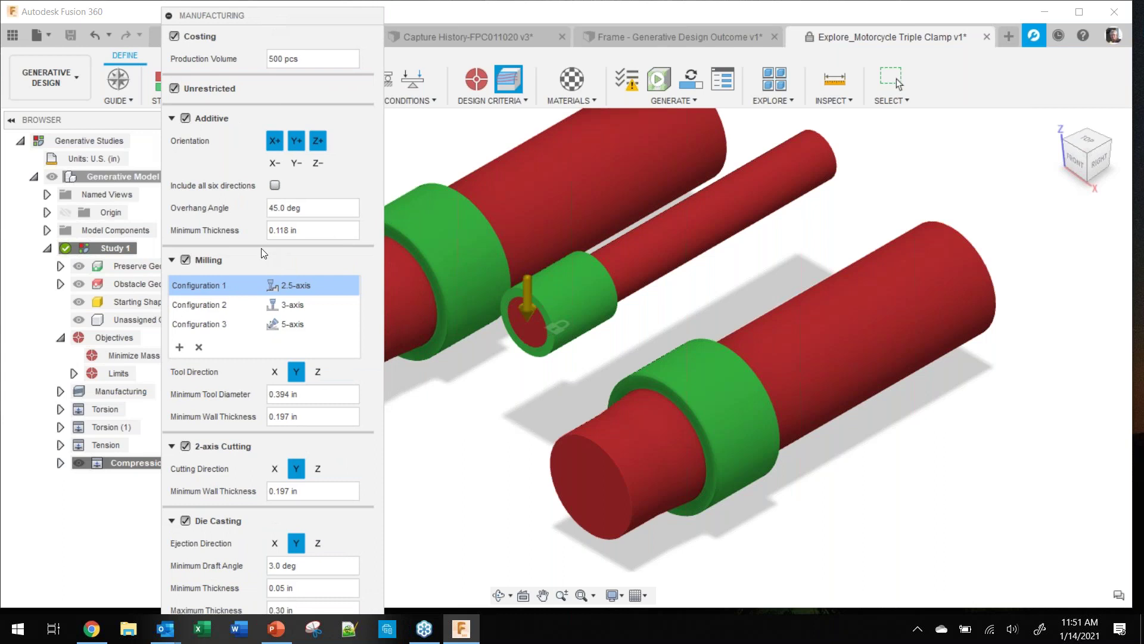
pyautogui.click(186, 118)
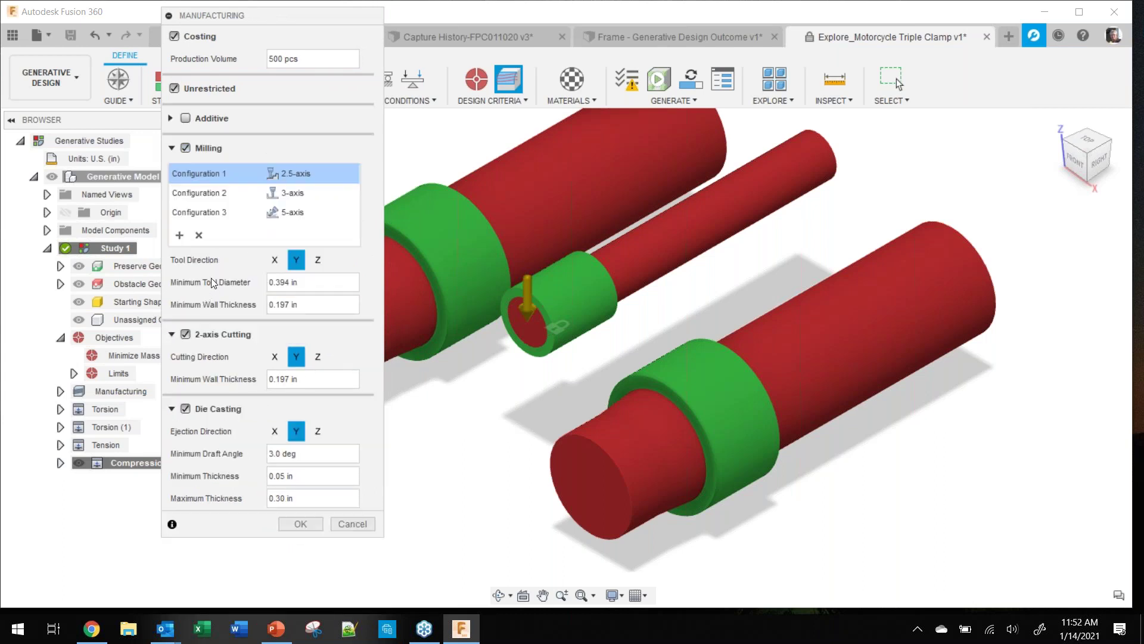
pyautogui.click(214, 214)
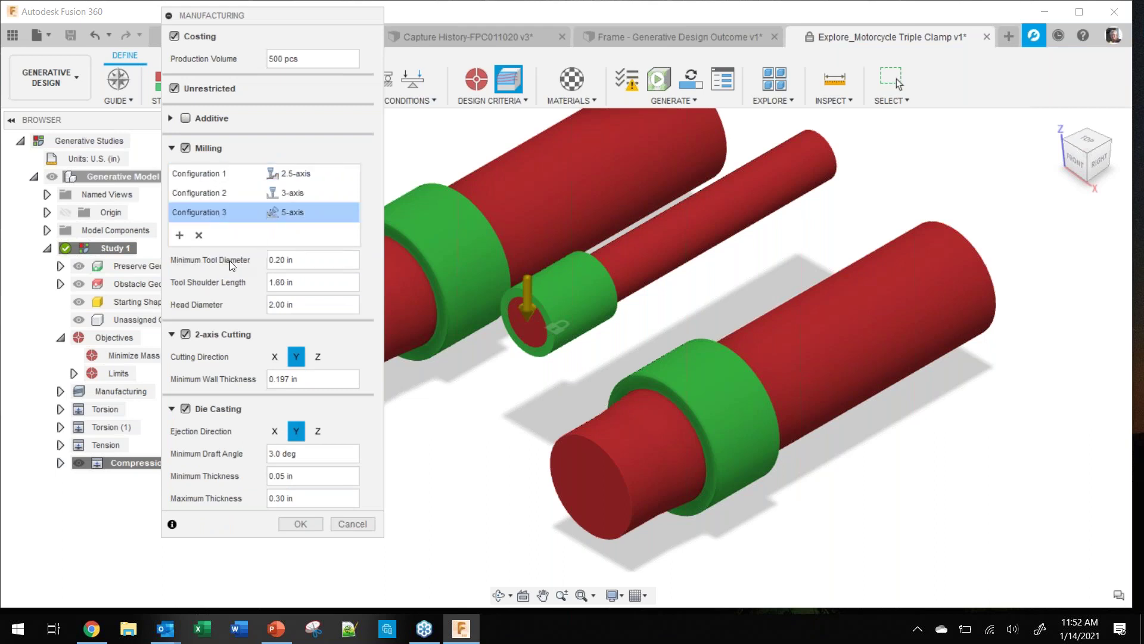
pyautogui.click(199, 236)
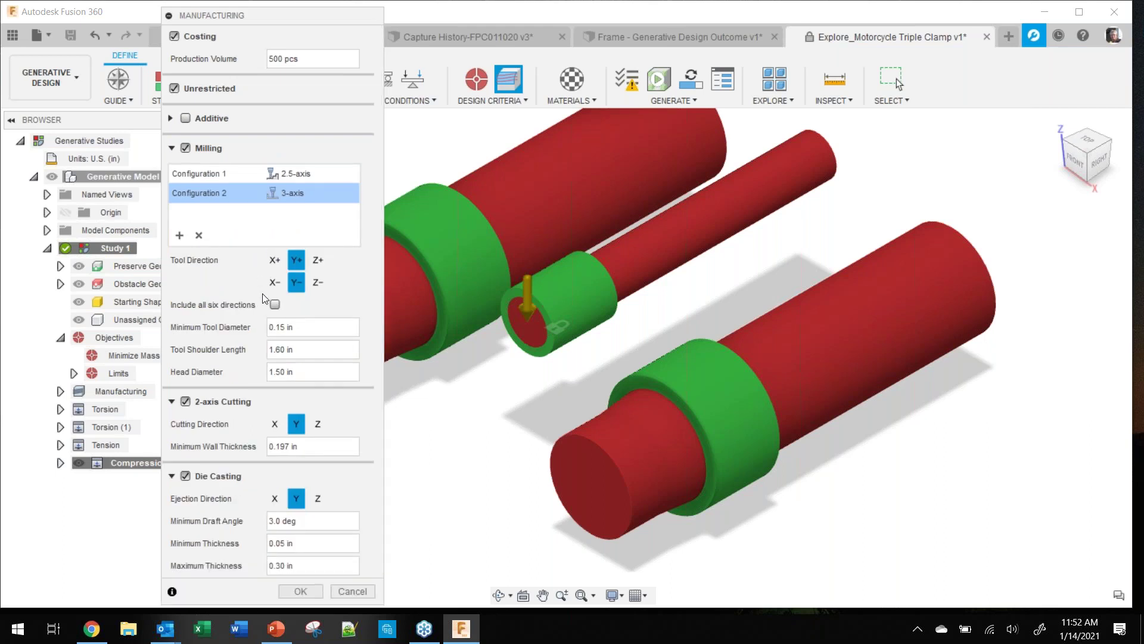
pyautogui.click(186, 476)
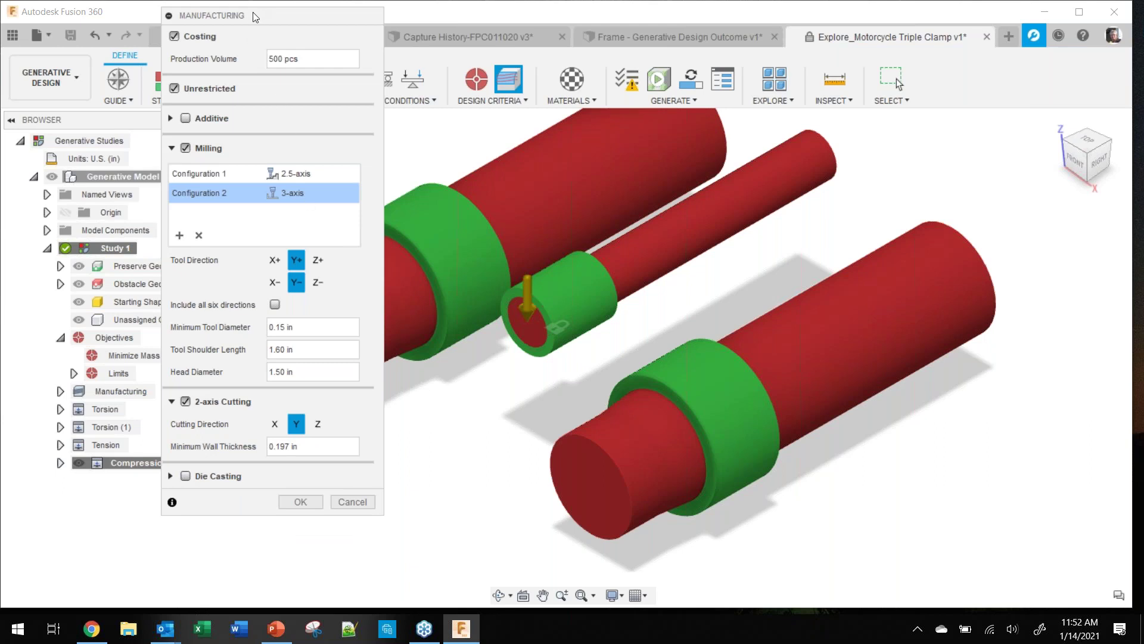
pyautogui.moveTo(255, 12); pyautogui.dragTo(315, 23)
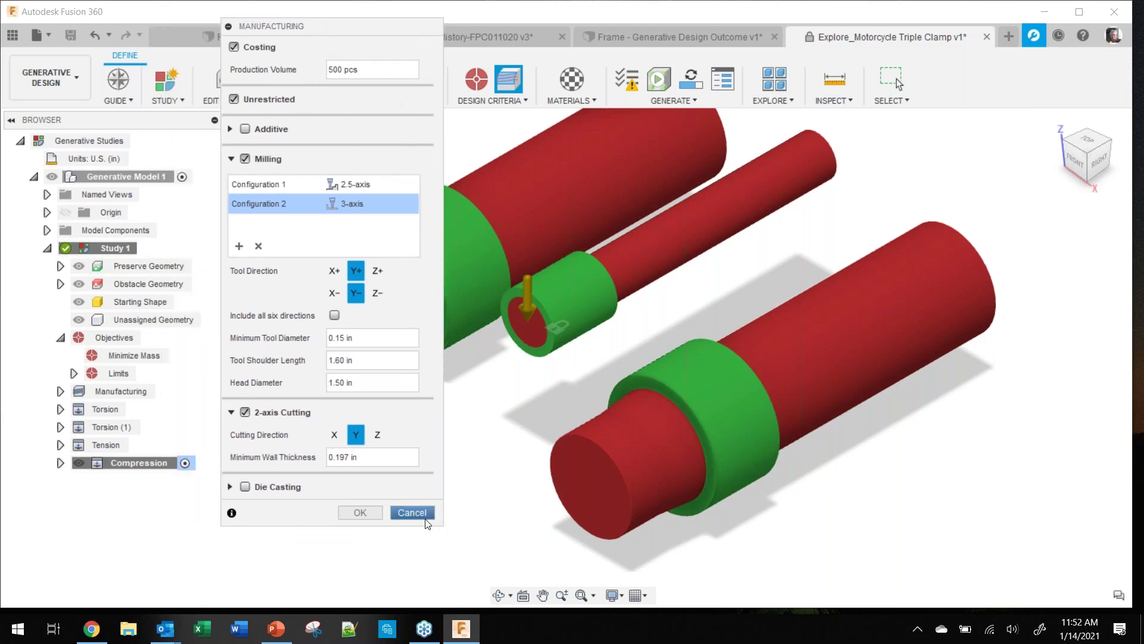
pyautogui.click(411, 513)
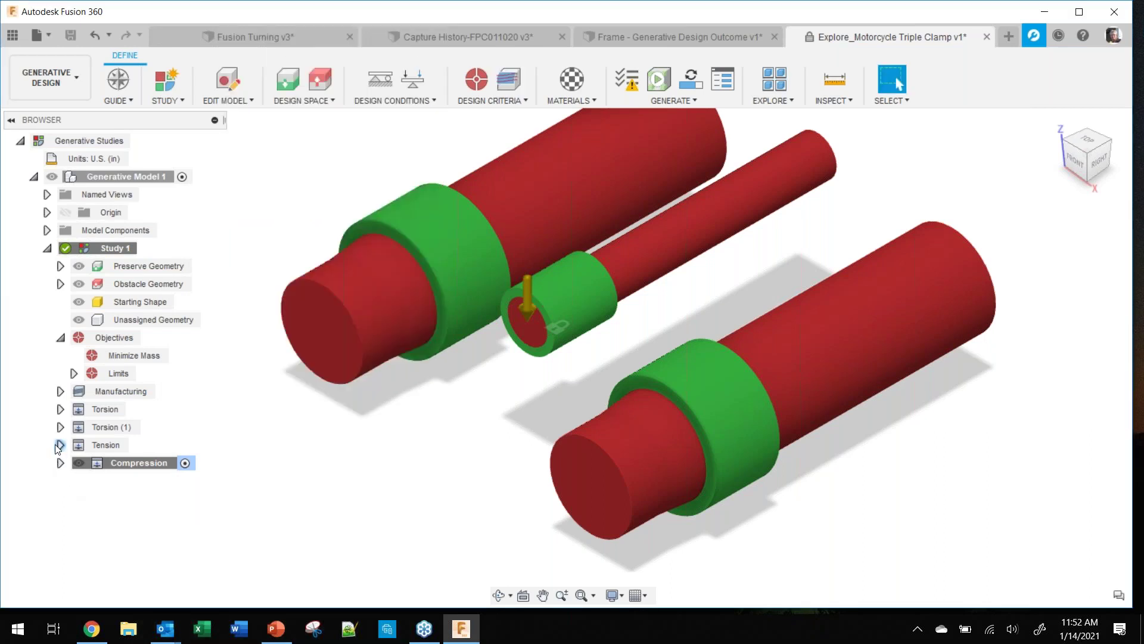
# Step: Expand the Tension, Torsion (1), Torsion and Compression load cases to view their loads and constraints entries
pyautogui.click(59, 445)
pyautogui.click(114, 463)
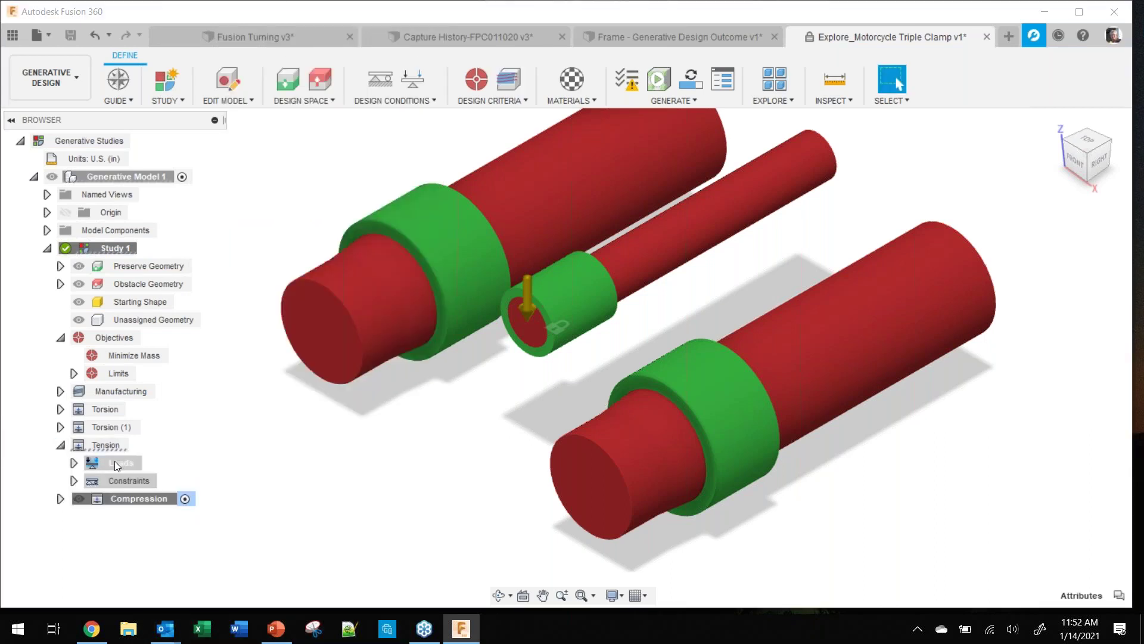
pyautogui.click(136, 427)
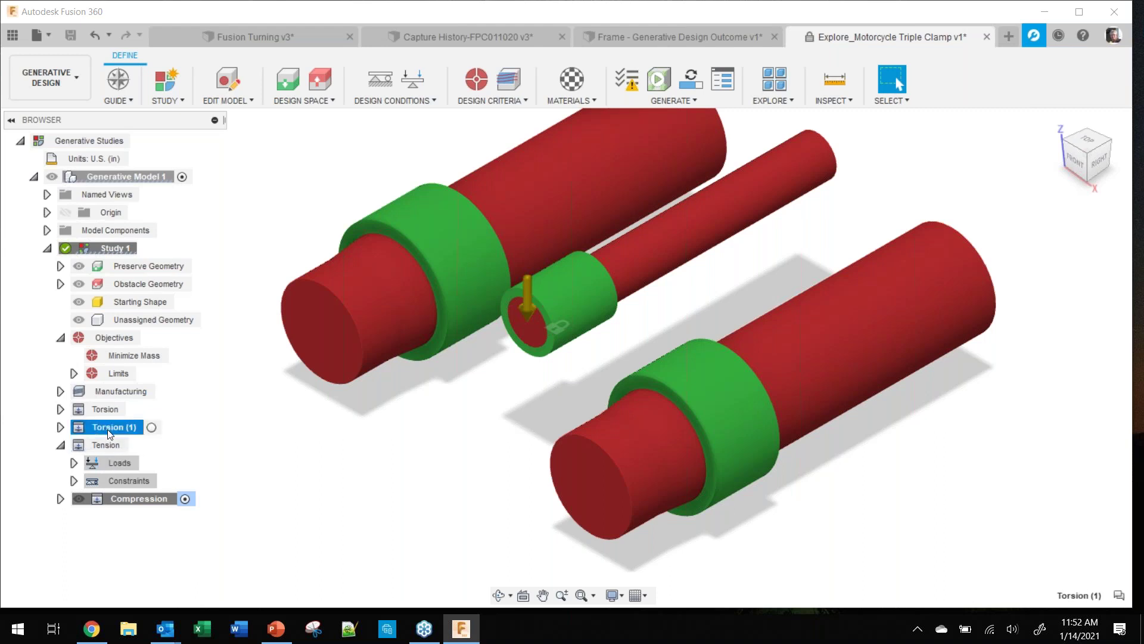
pyautogui.click(60, 427)
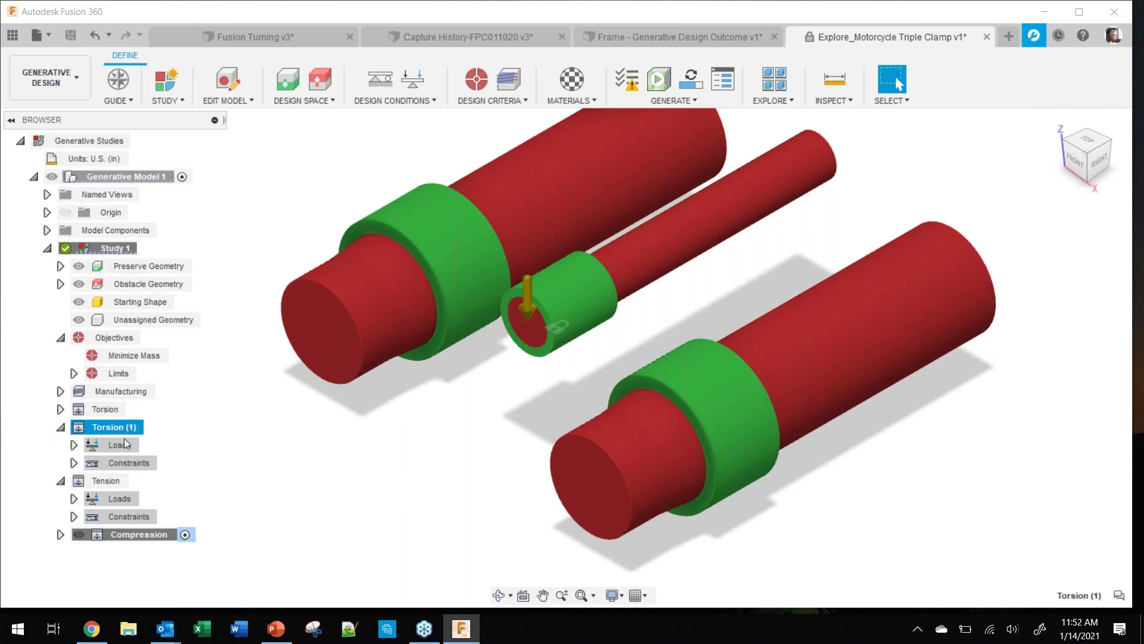
pyautogui.click(113, 408)
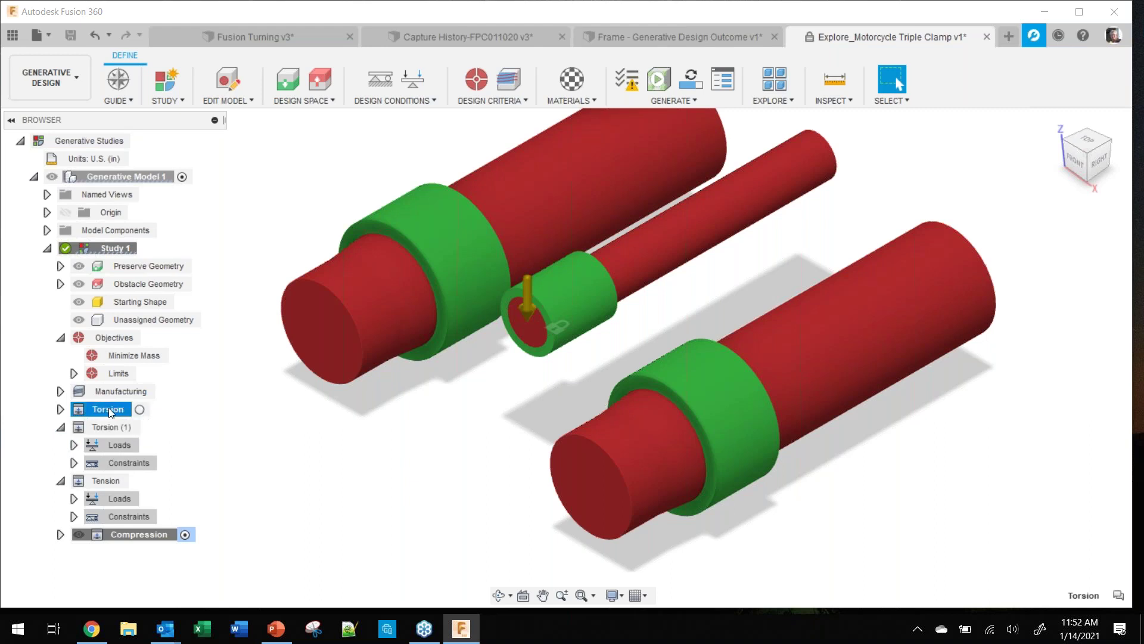
pyautogui.click(60, 409)
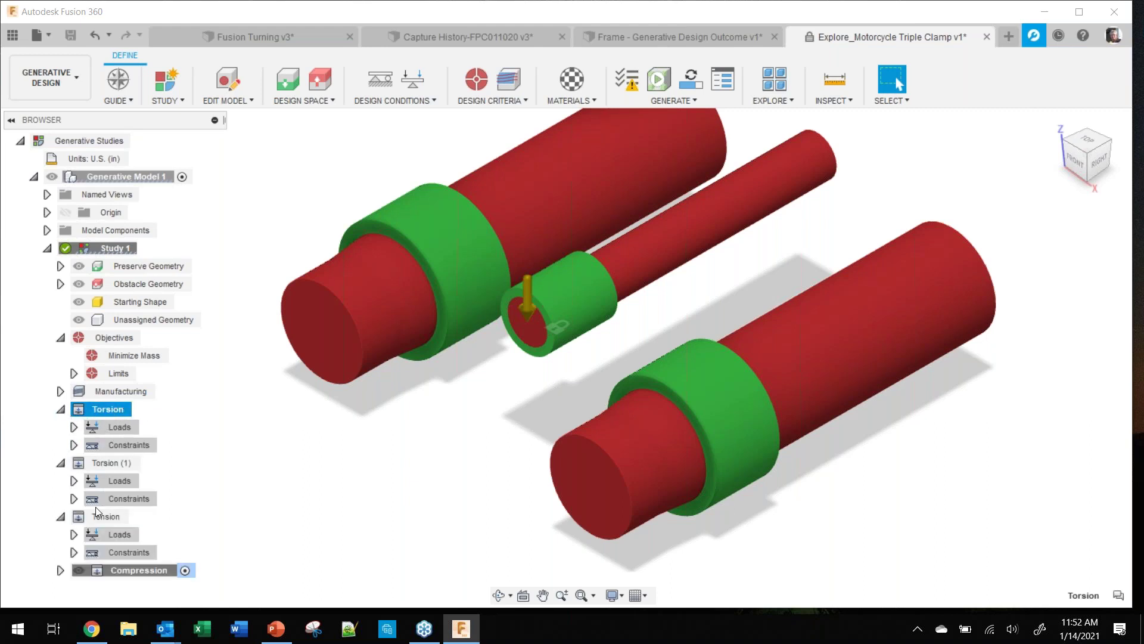
pyautogui.click(61, 569)
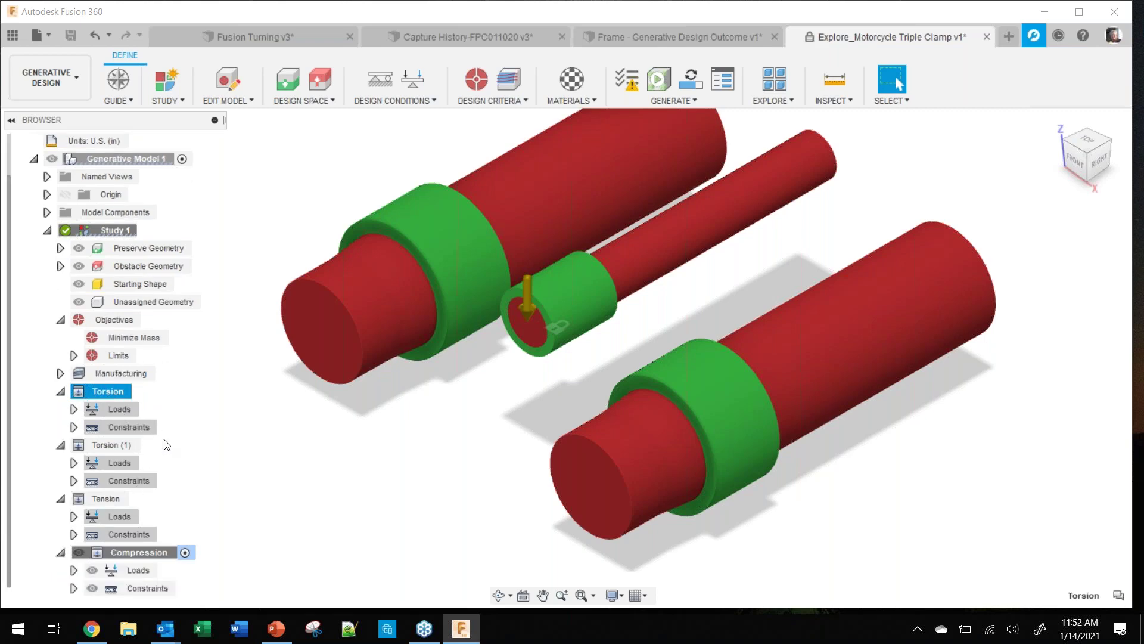
# Step: Activate the Tension load case, then make Torsion the active load case and collapse its contents
pyautogui.rightClick(124, 573)
pyautogui.click(243, 527)
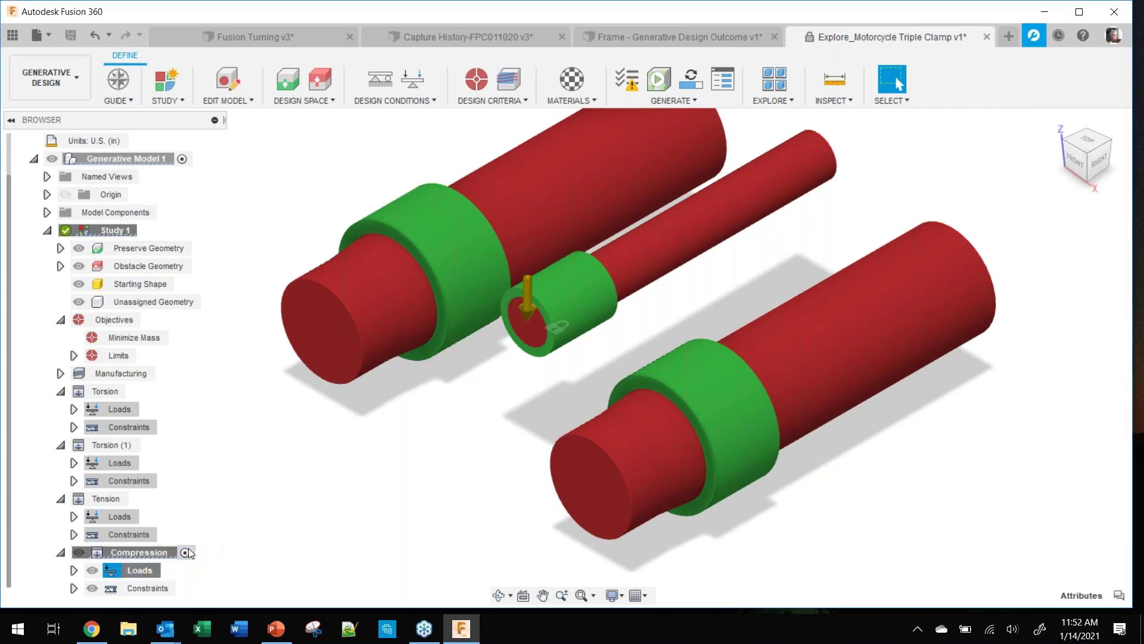
pyautogui.doubleClick(102, 499)
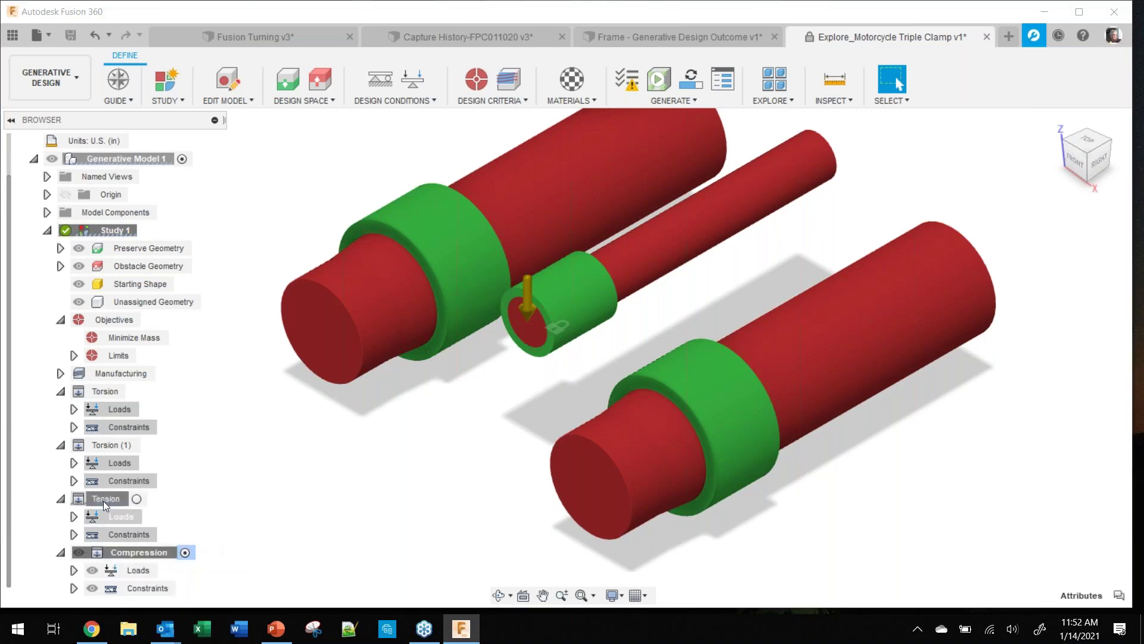
pyautogui.click(207, 466)
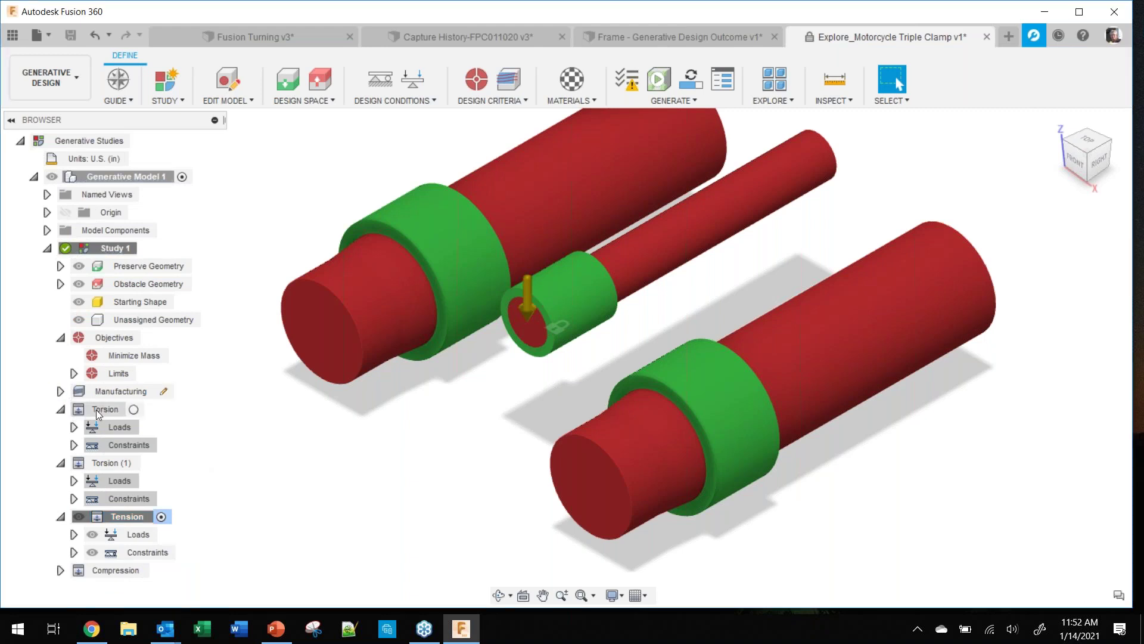
pyautogui.click(133, 411)
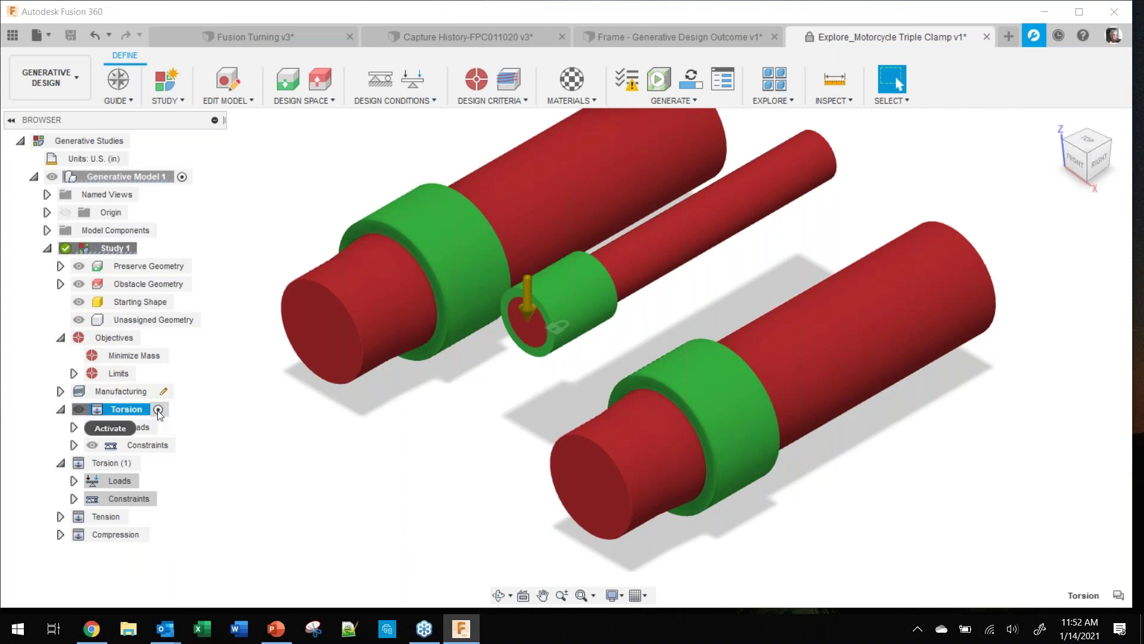
pyautogui.click(61, 410)
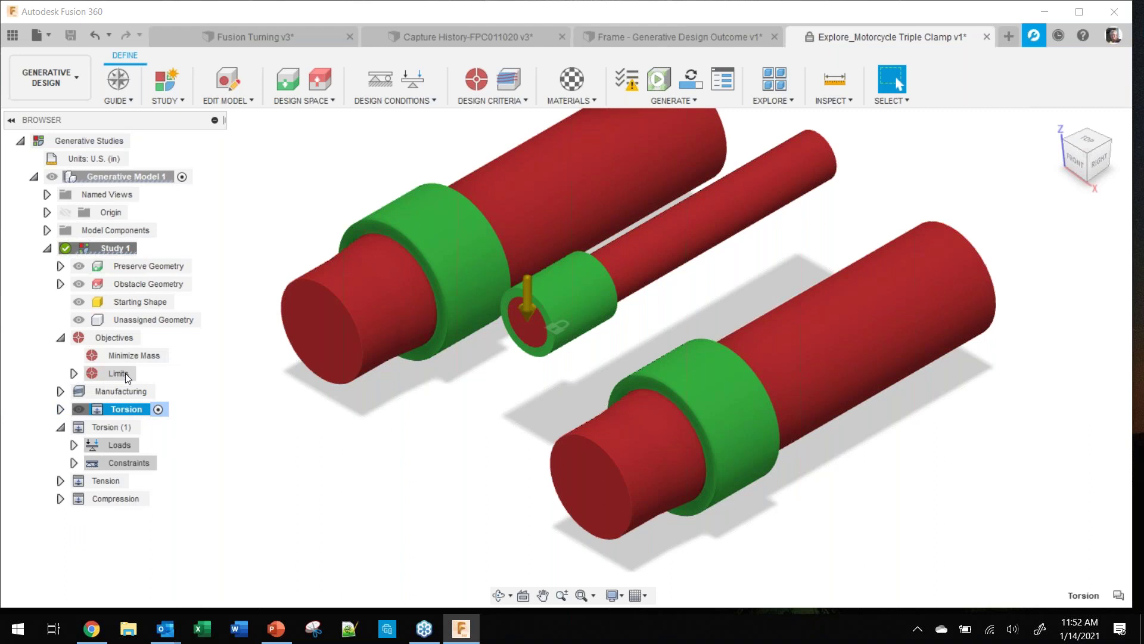
# Step: Check the limits under Study 1's objectives and list the individual loads of the Torsion (1) load case
pyautogui.click(74, 373)
pyautogui.rightClick(102, 445)
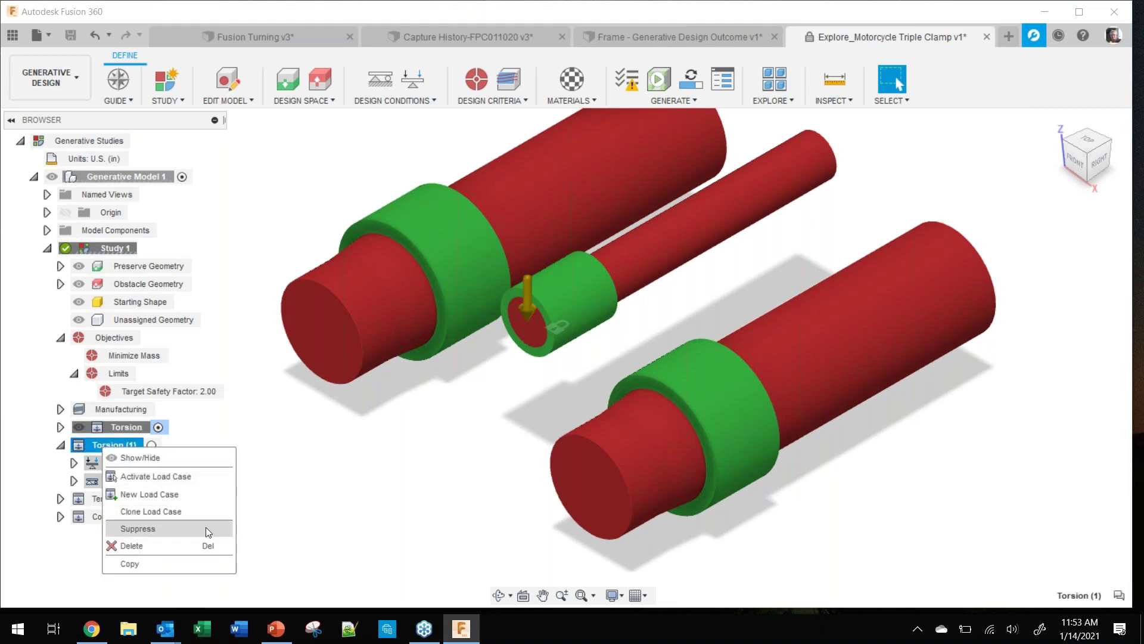
pyautogui.press('Escape')
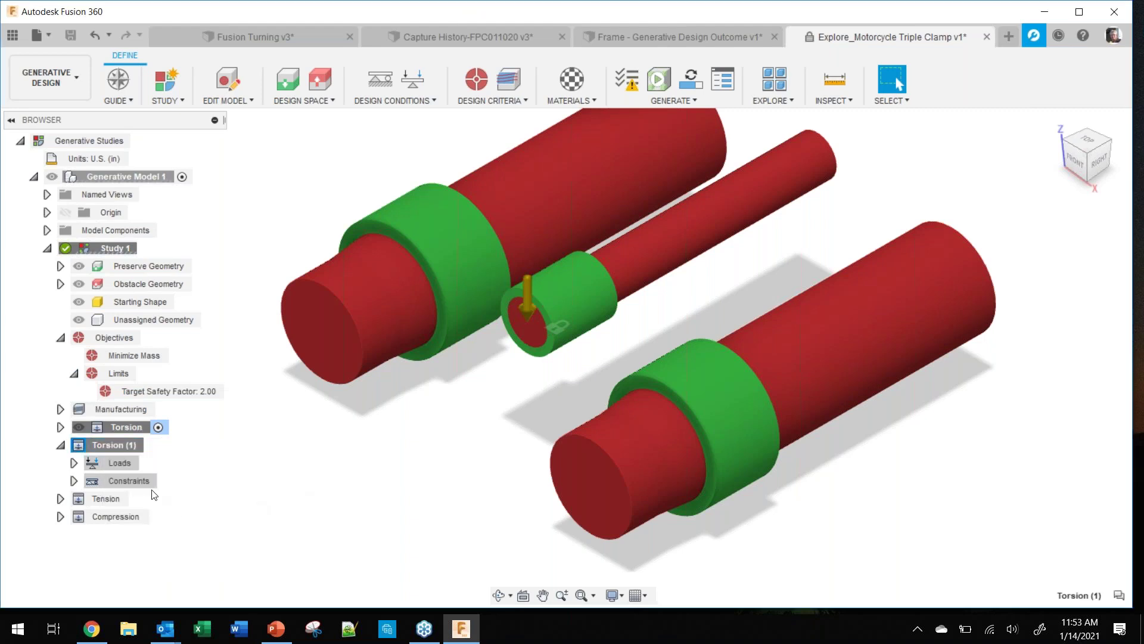
pyautogui.doubleClick(103, 464)
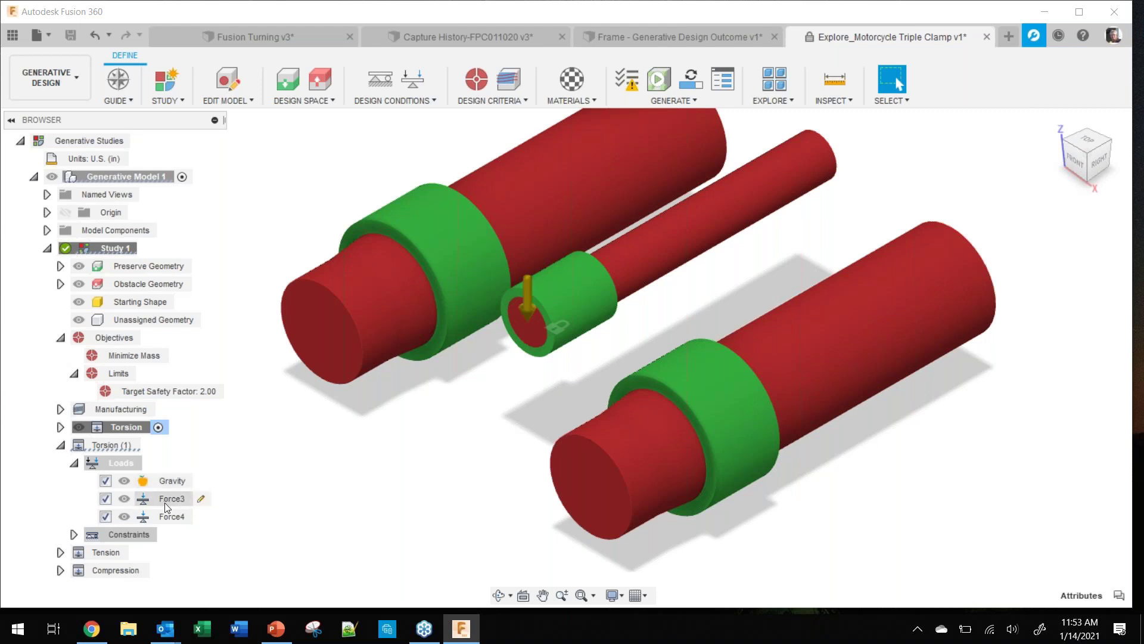
# Step: Hide Study 1's obstacle geometry to examine the force loads on the preserved collars, then show the obstacles again
pyautogui.click(82, 285)
pyautogui.click(80, 285)
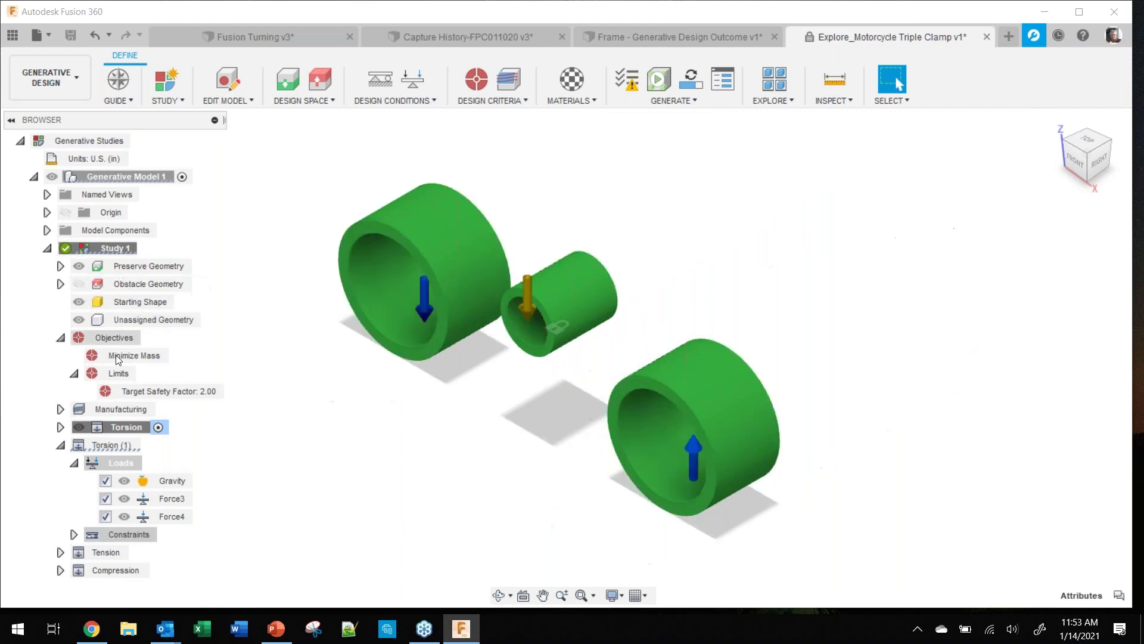
pyautogui.click(163, 516)
pyautogui.click(165, 502)
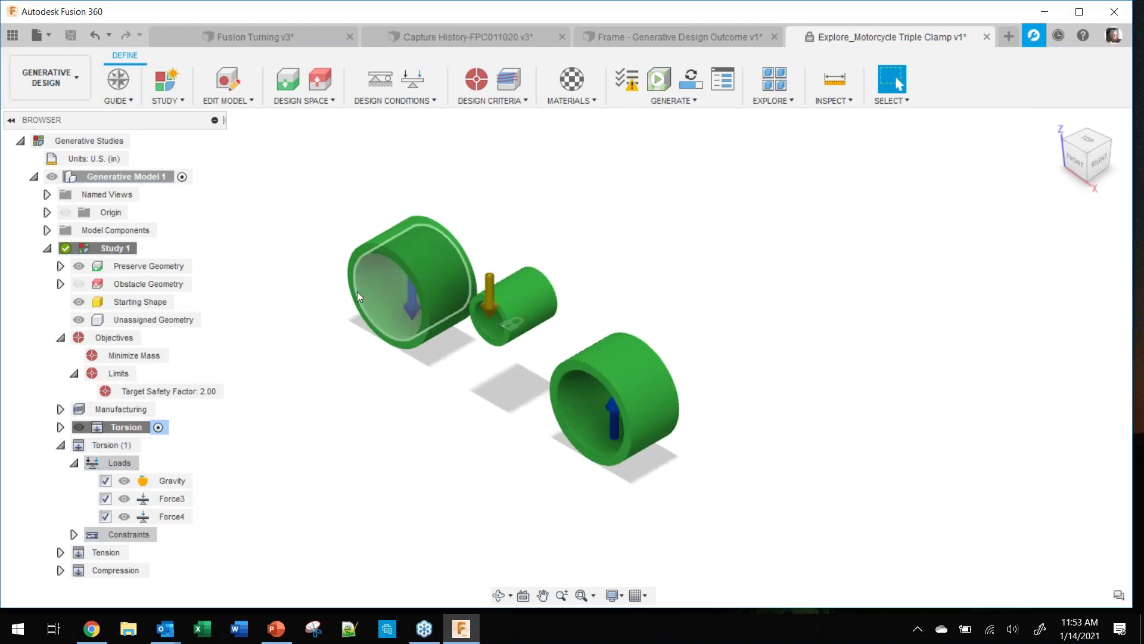
pyautogui.click(48, 248)
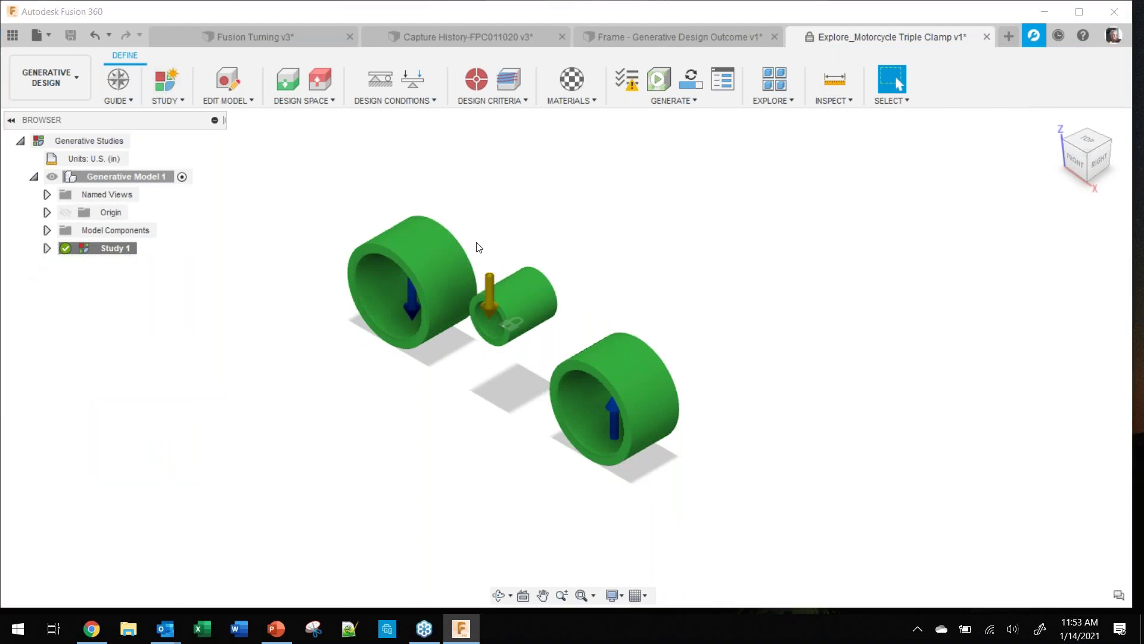
pyautogui.click(47, 248)
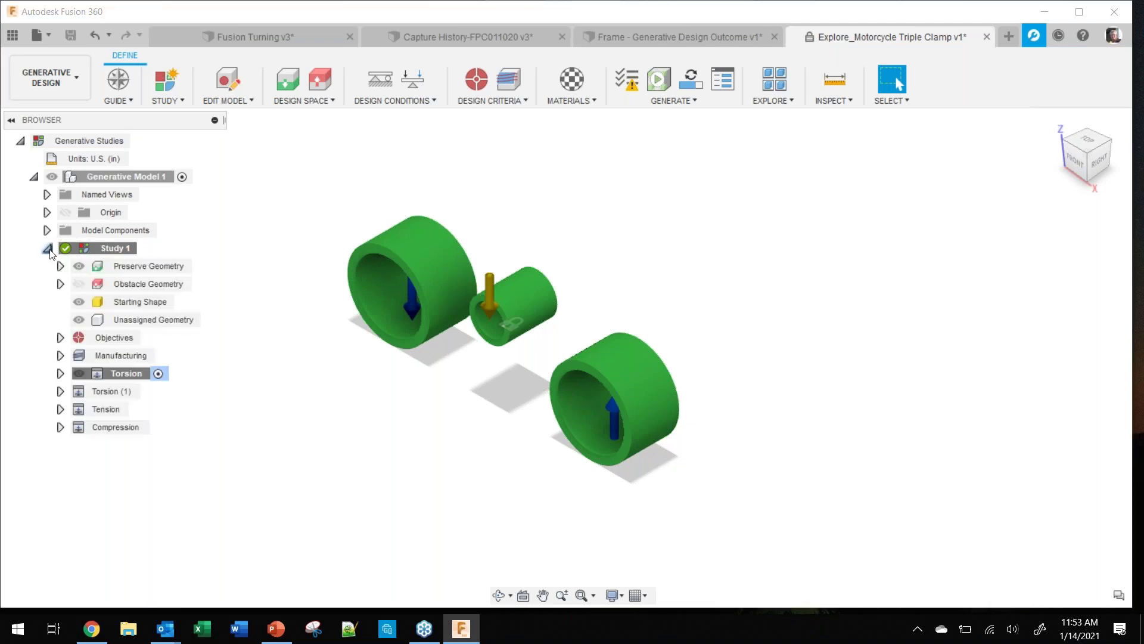
pyautogui.click(82, 284)
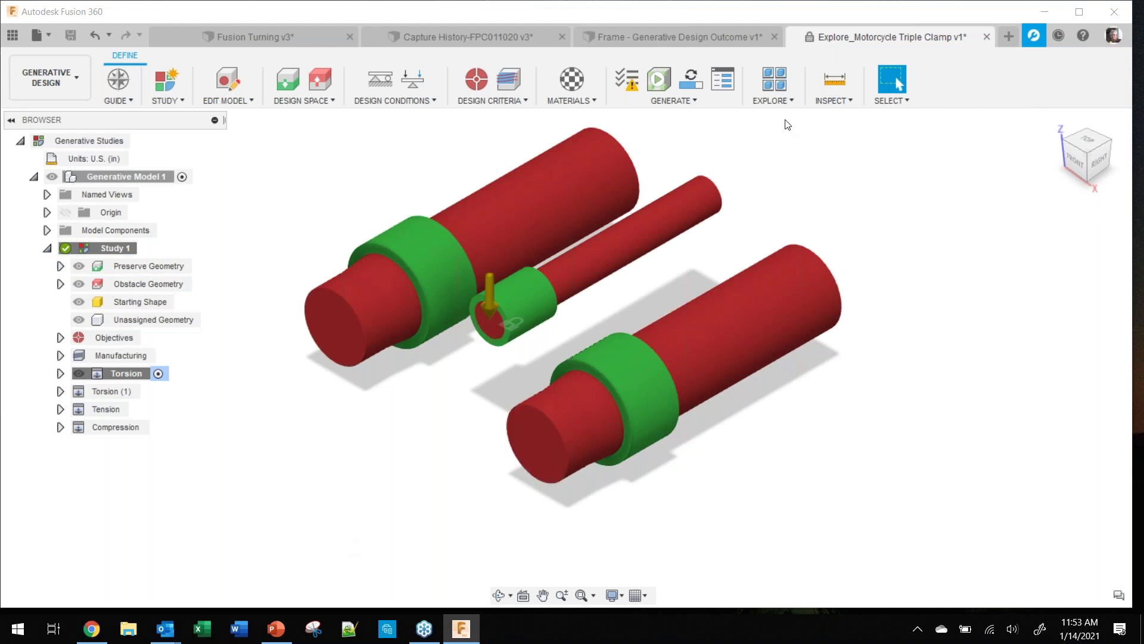
# Step: Explore the study's generated outcomes, sorting them by study and then by manufacturing method
pyautogui.click(774, 79)
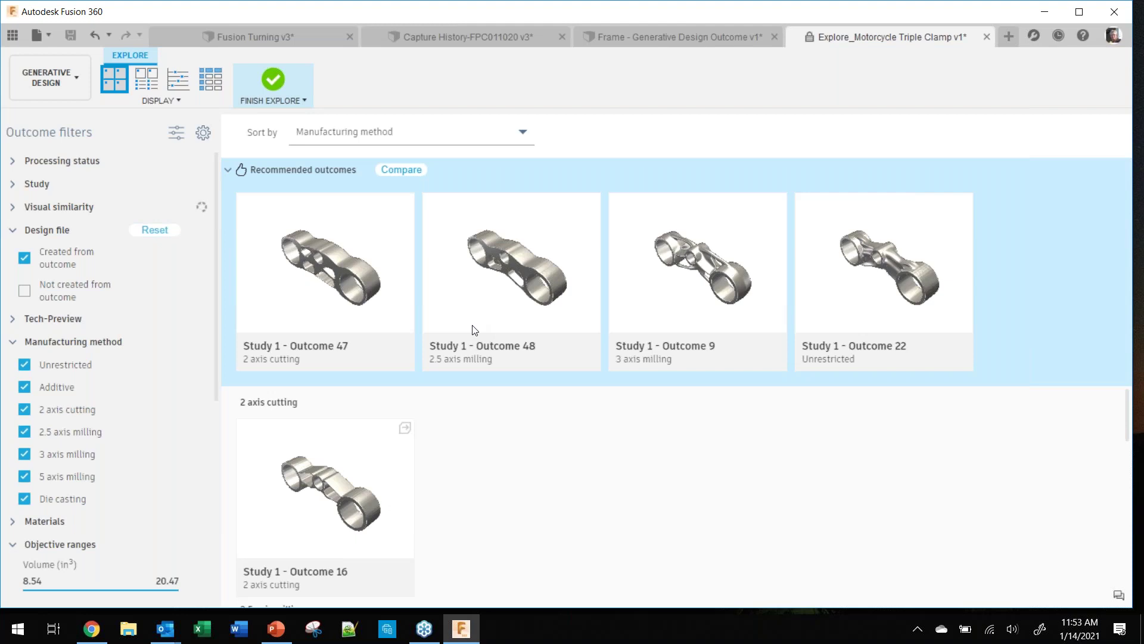
pyautogui.click(362, 136)
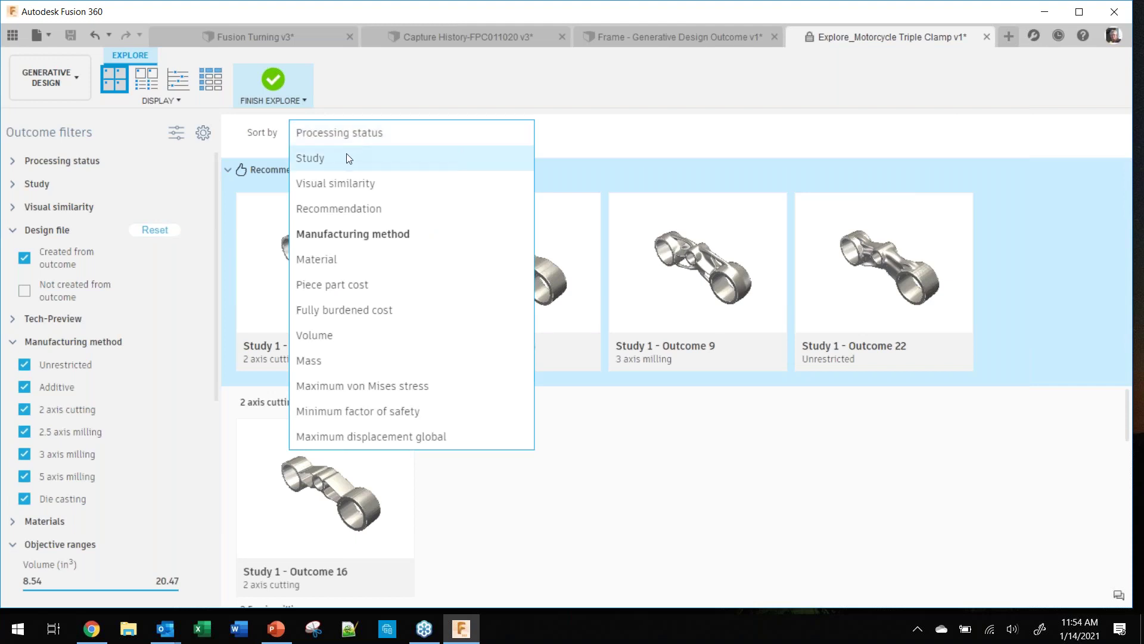
pyautogui.click(345, 158)
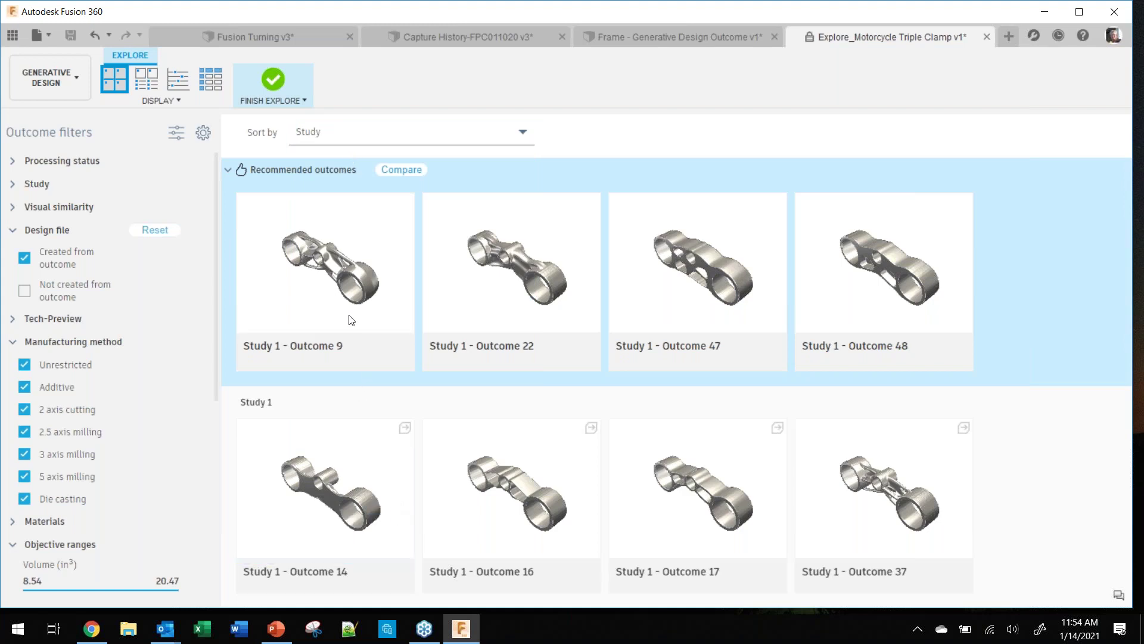
pyautogui.click(358, 136)
pyautogui.click(346, 232)
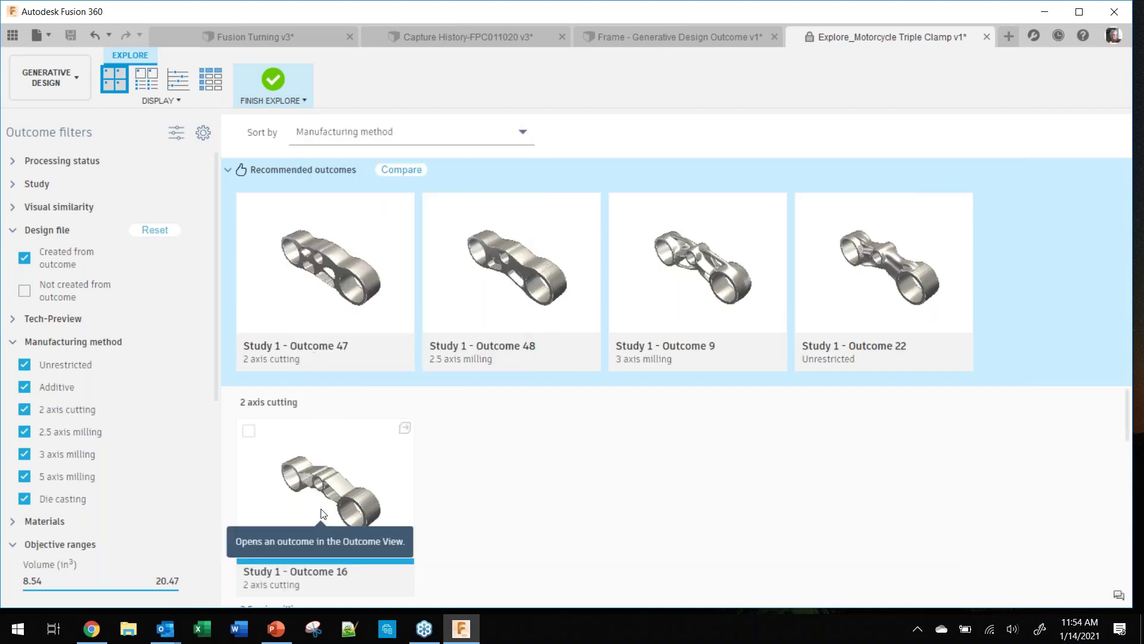
# Step: Browse the outcomes for each manufacturing method, then open the 2.5 axis milling Outcome 17 and inspect its shape
pyautogui.scroll(-5, 475, 521)
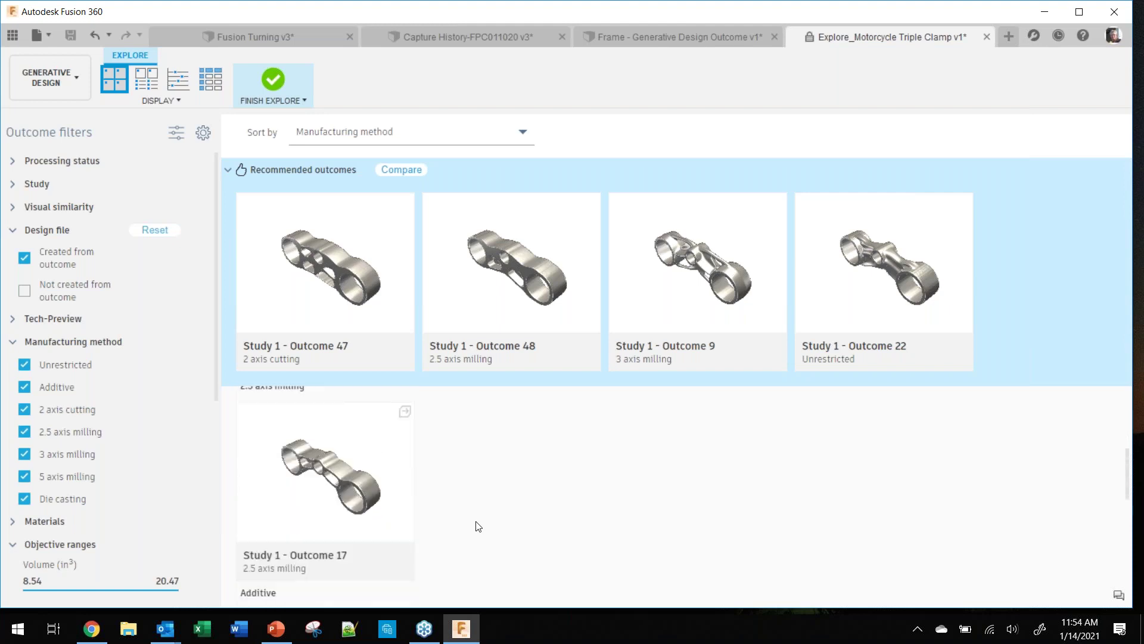
pyautogui.scroll(2, 477, 526)
pyautogui.scroll(-6, 452, 504)
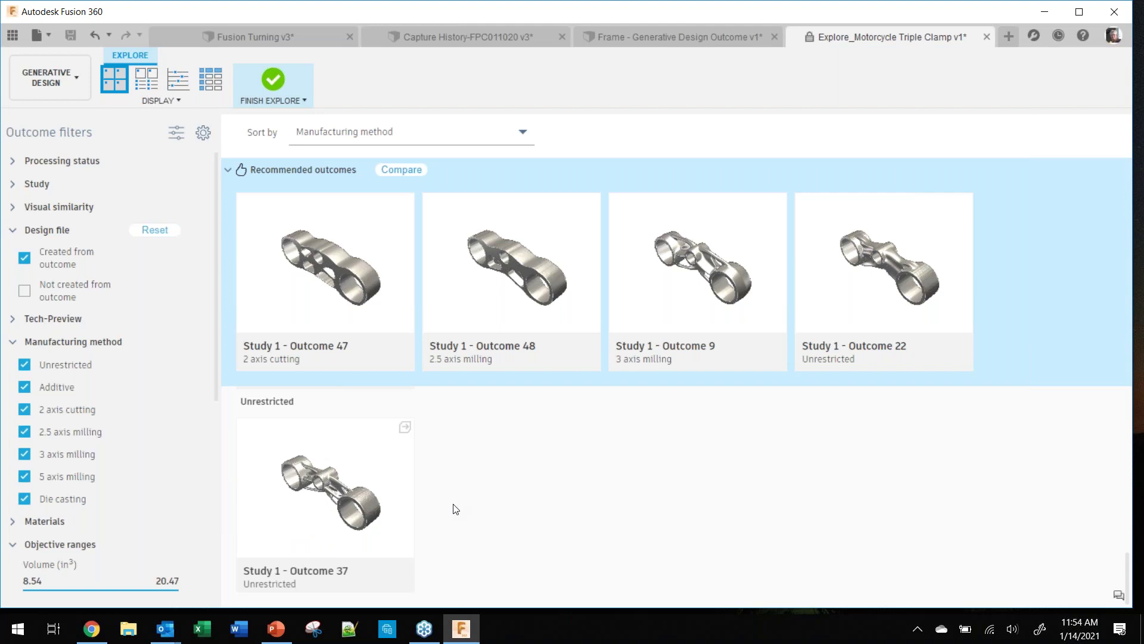
pyautogui.scroll(4, 456, 509)
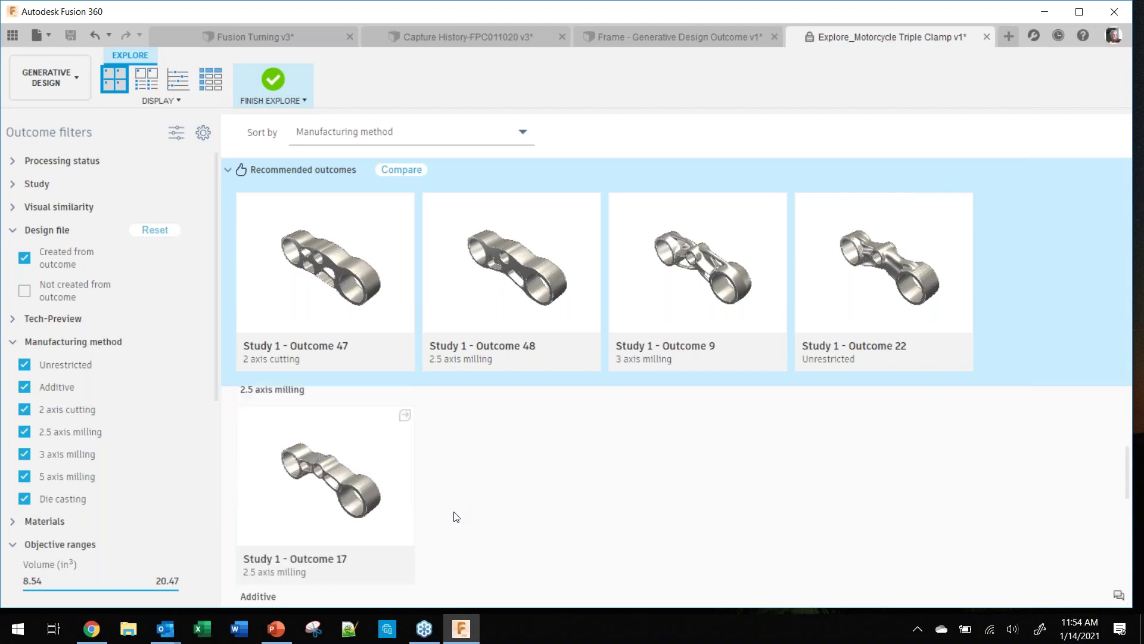
pyautogui.doubleClick(307, 484)
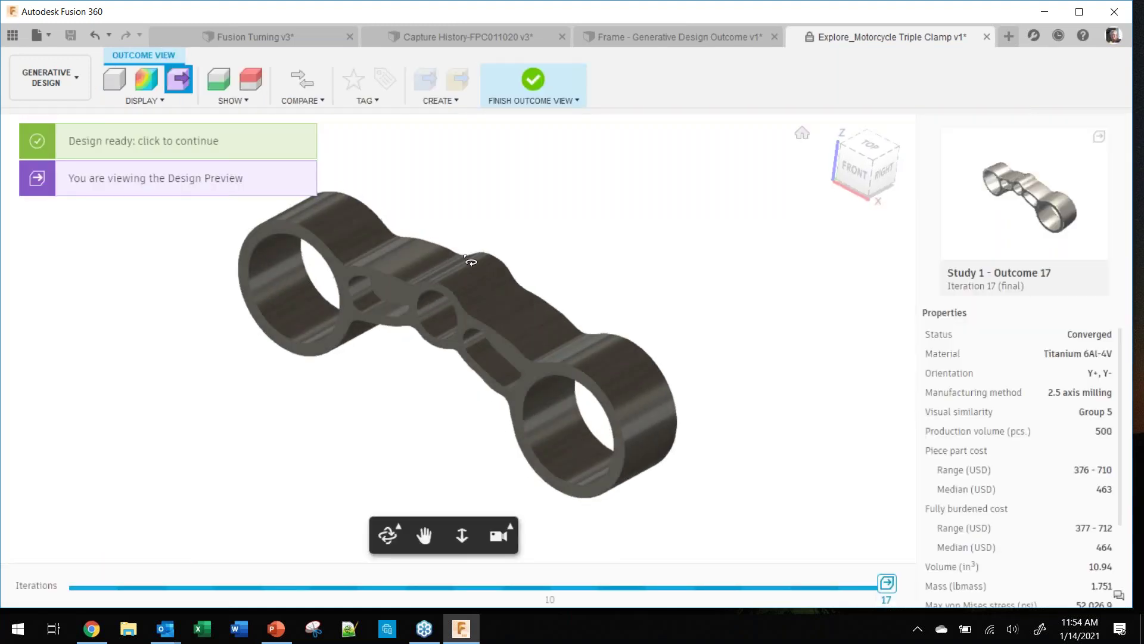
pyautogui.keyDown('shift'); pyautogui.moveTo(469, 261); pyautogui.dragTo(463, 421, button='middle'); pyautogui.keyUp('shift')
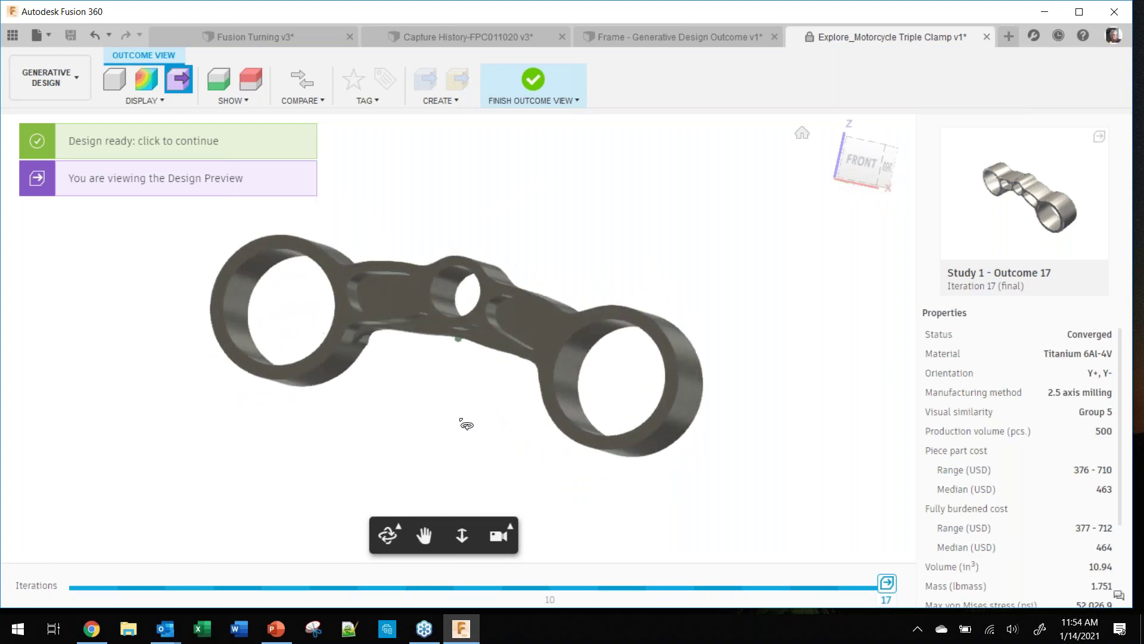
# Step: Open the finished design of Outcome 17 as a separate document and switch it to the Manufacture workspace
pyautogui.click(110, 139)
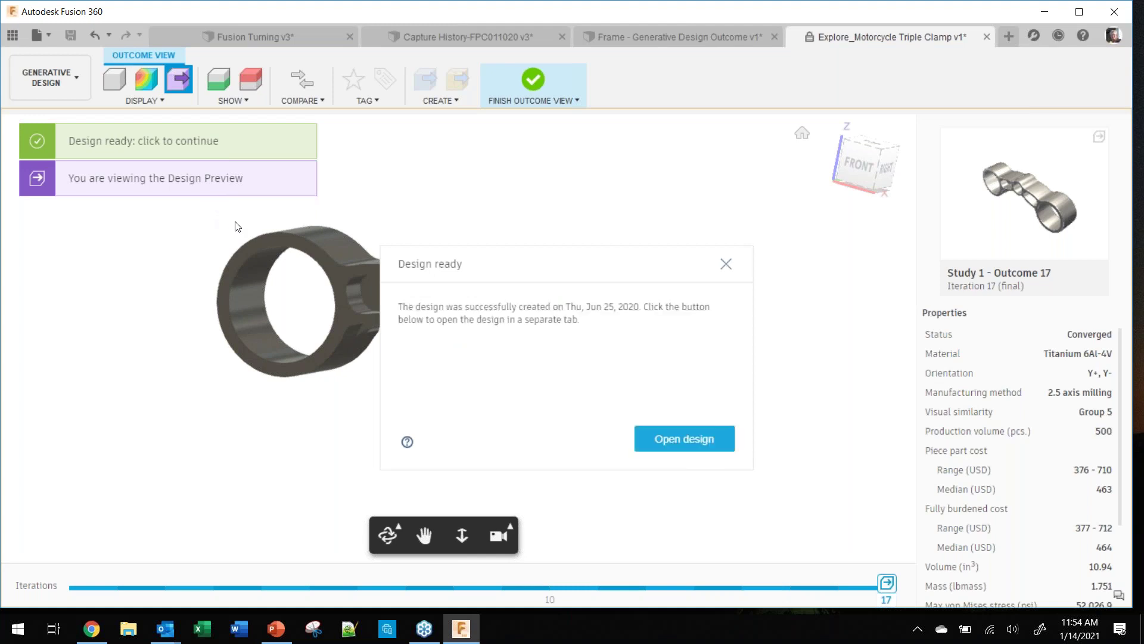
pyautogui.click(660, 436)
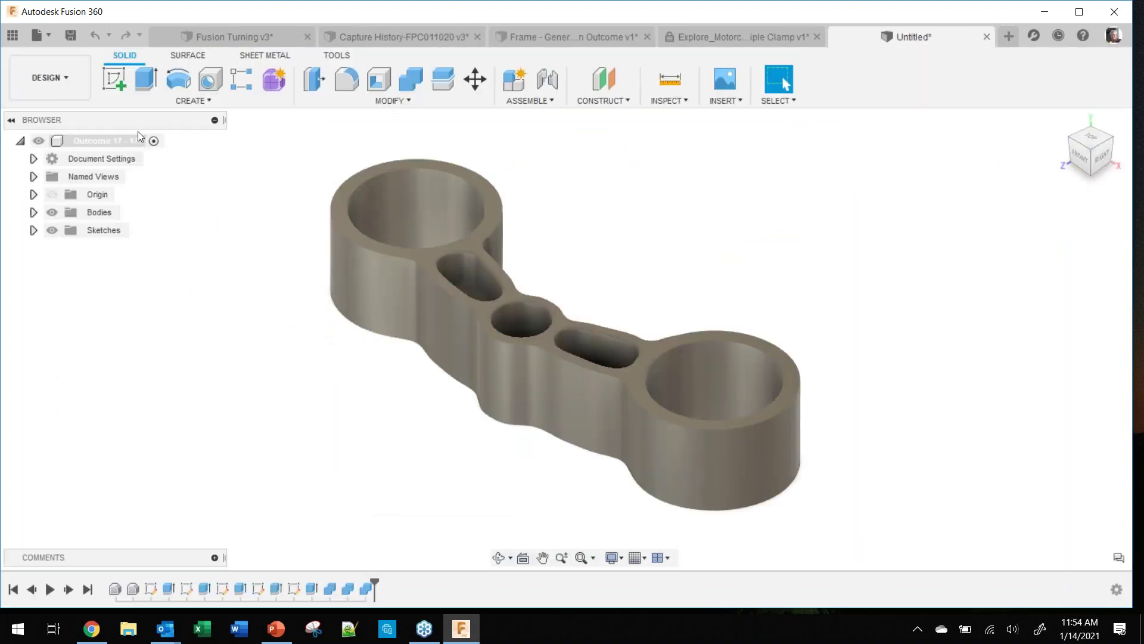
pyautogui.click(71, 88)
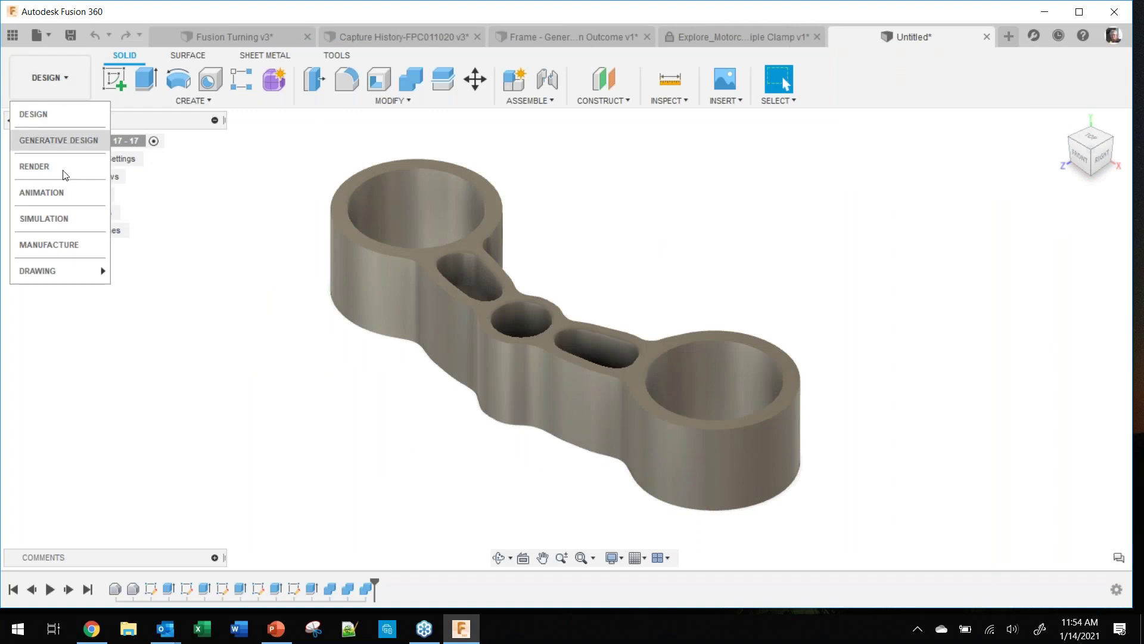
pyautogui.click(59, 243)
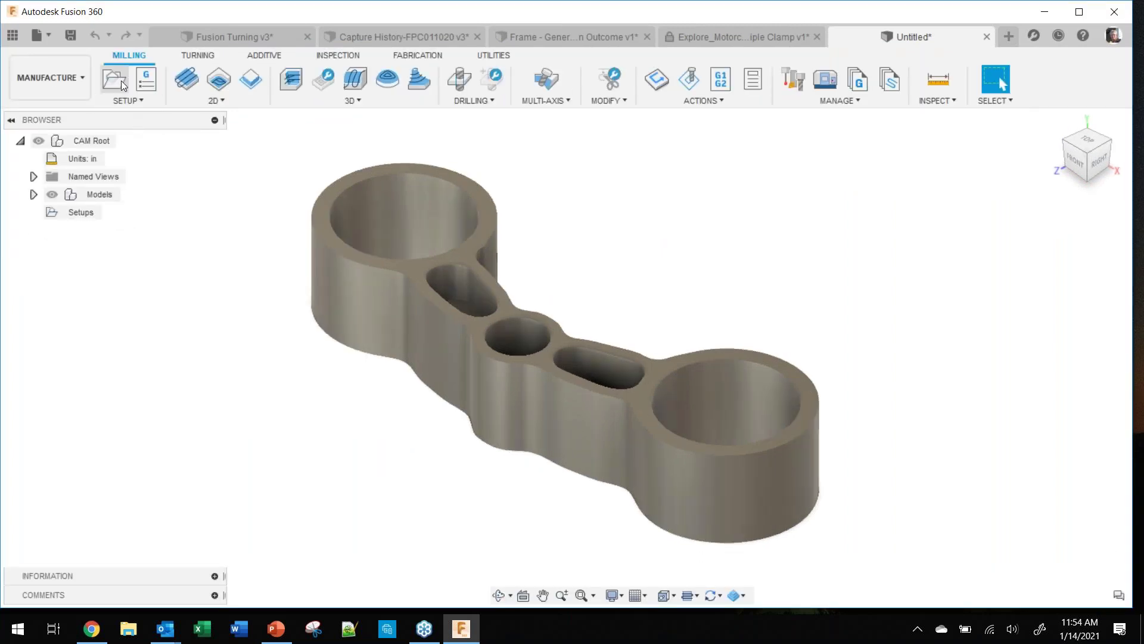
# Step: Create a milling setup for the triple clamp, orienting the work coordinate system with the part's top face as the Z axis
pyautogui.click(141, 94)
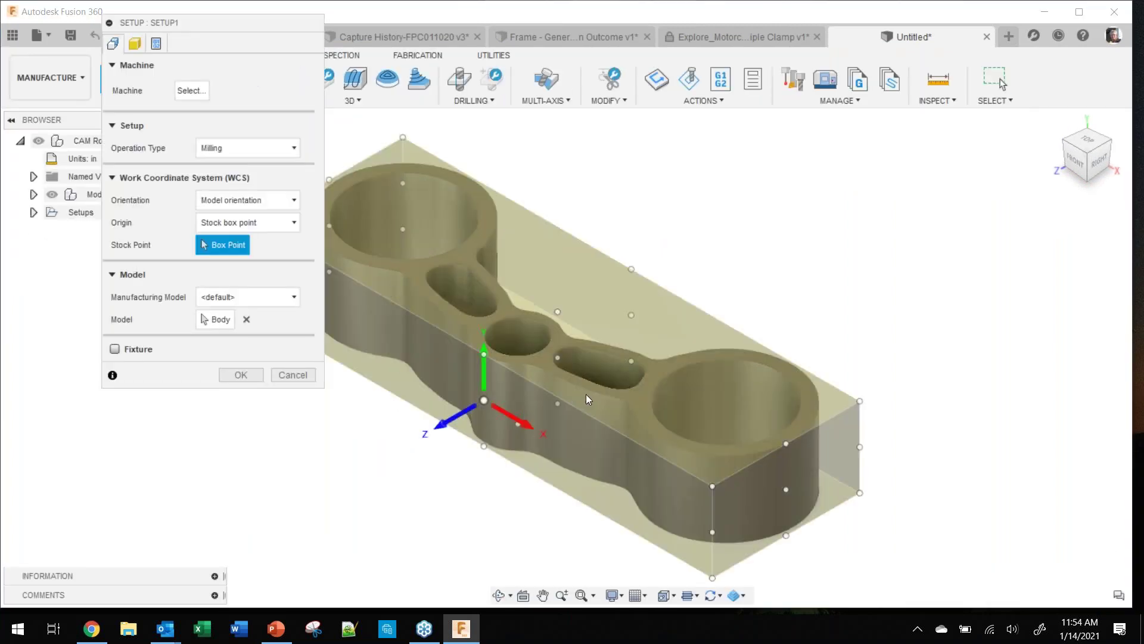
pyautogui.click(255, 207)
pyautogui.click(263, 236)
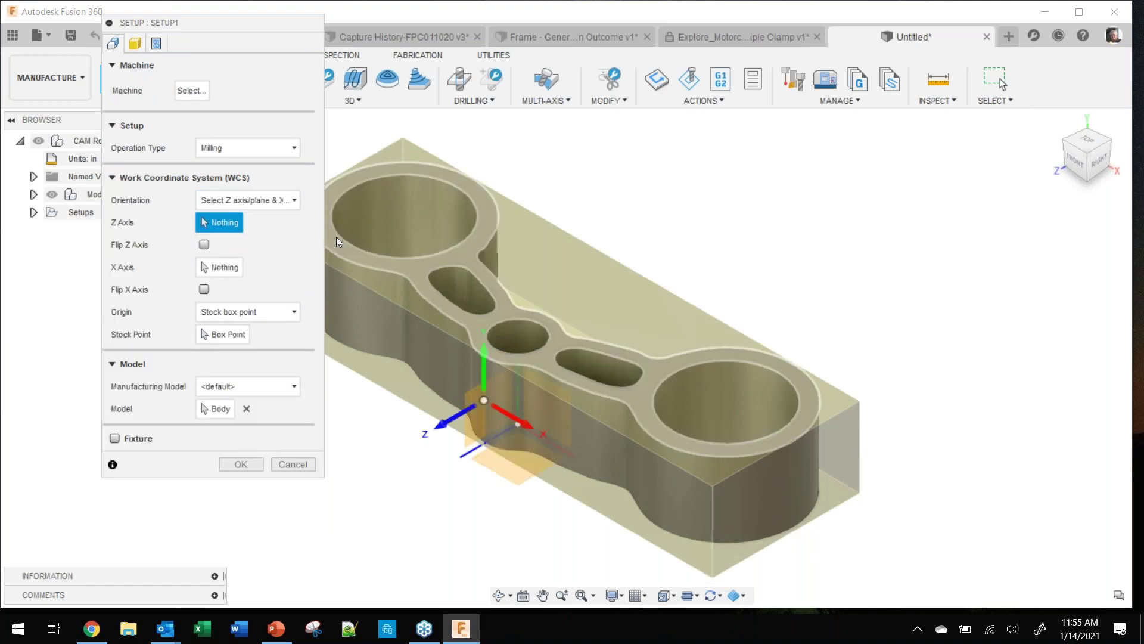
pyautogui.click(349, 255)
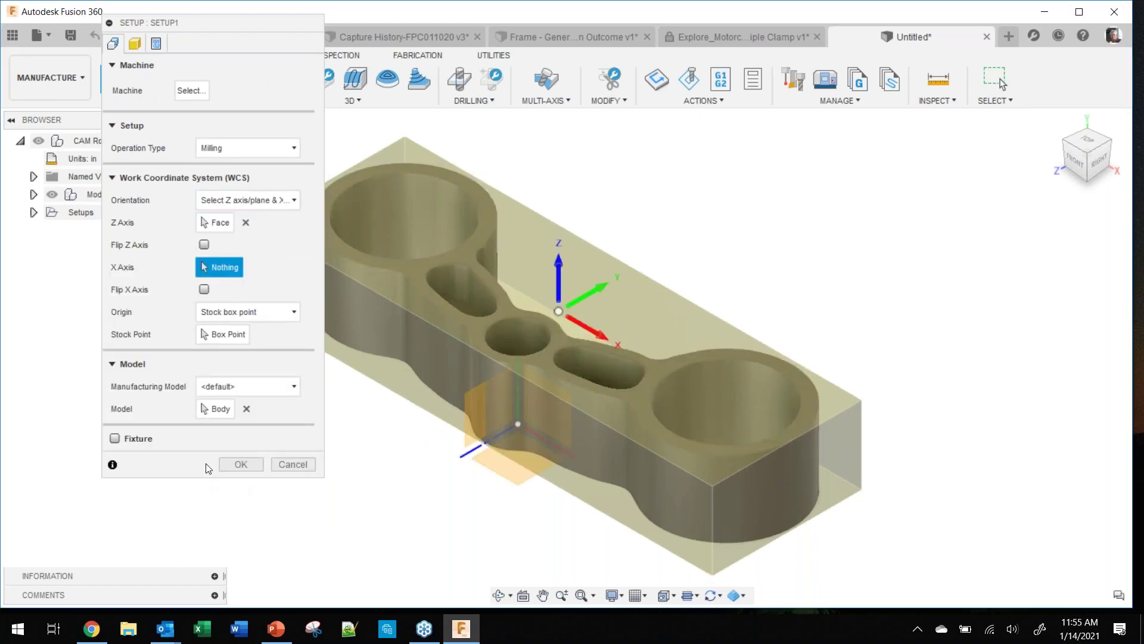
pyautogui.click(240, 463)
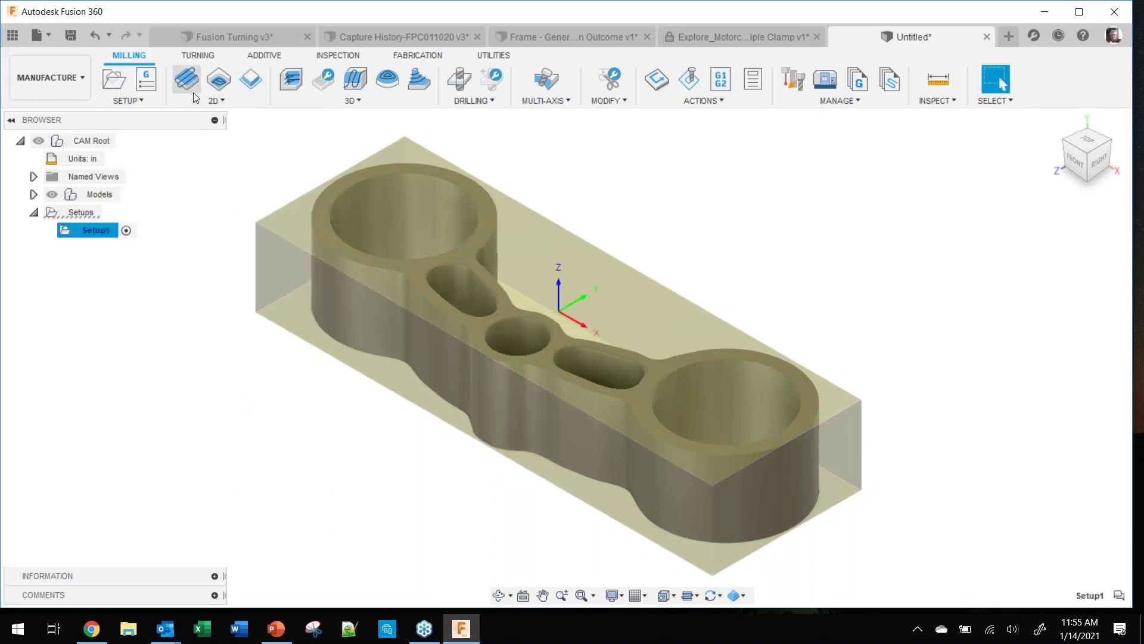
# Step: Generate a Face operation using the 2" Face Mill from the Capture History-FPC011020 document's Setup1 tools
pyautogui.click(193, 89)
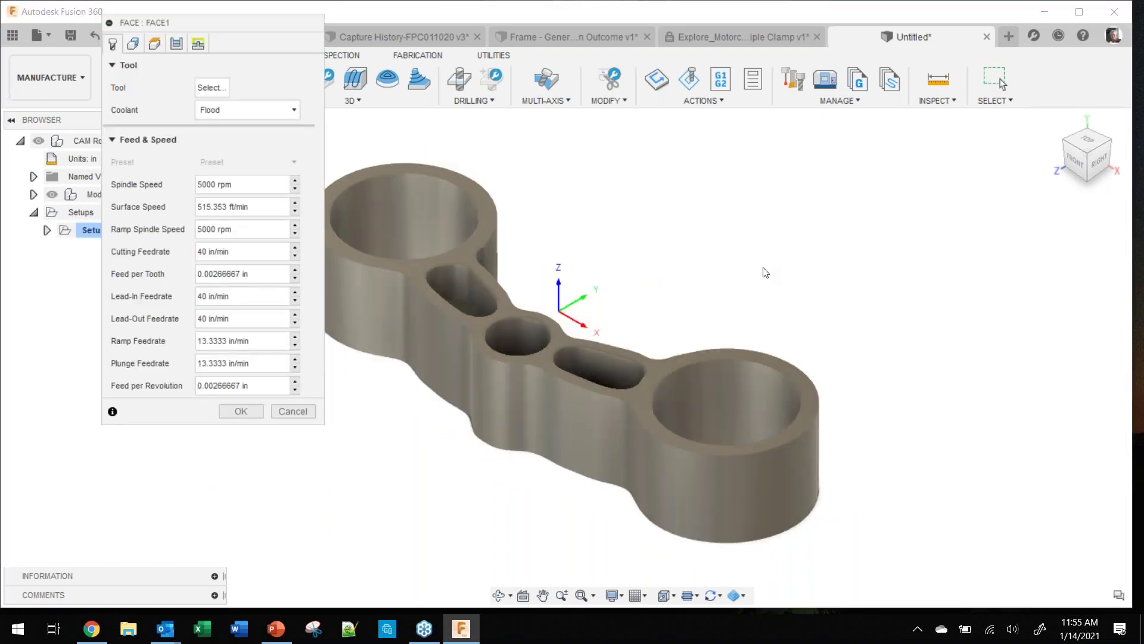
pyautogui.click(212, 87)
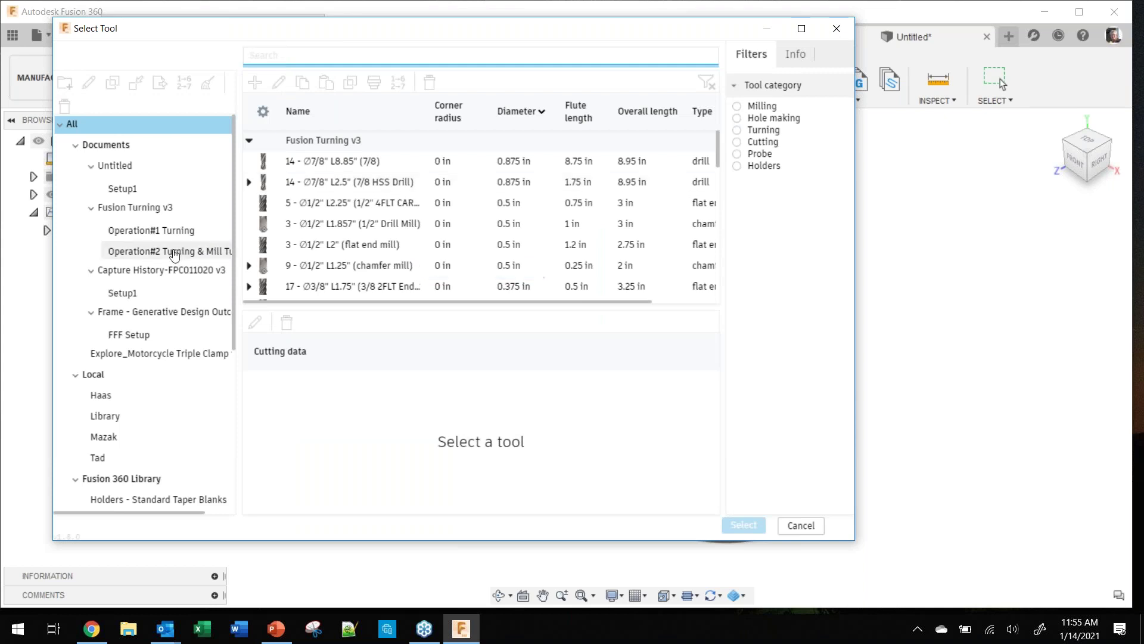
pyautogui.click(128, 235)
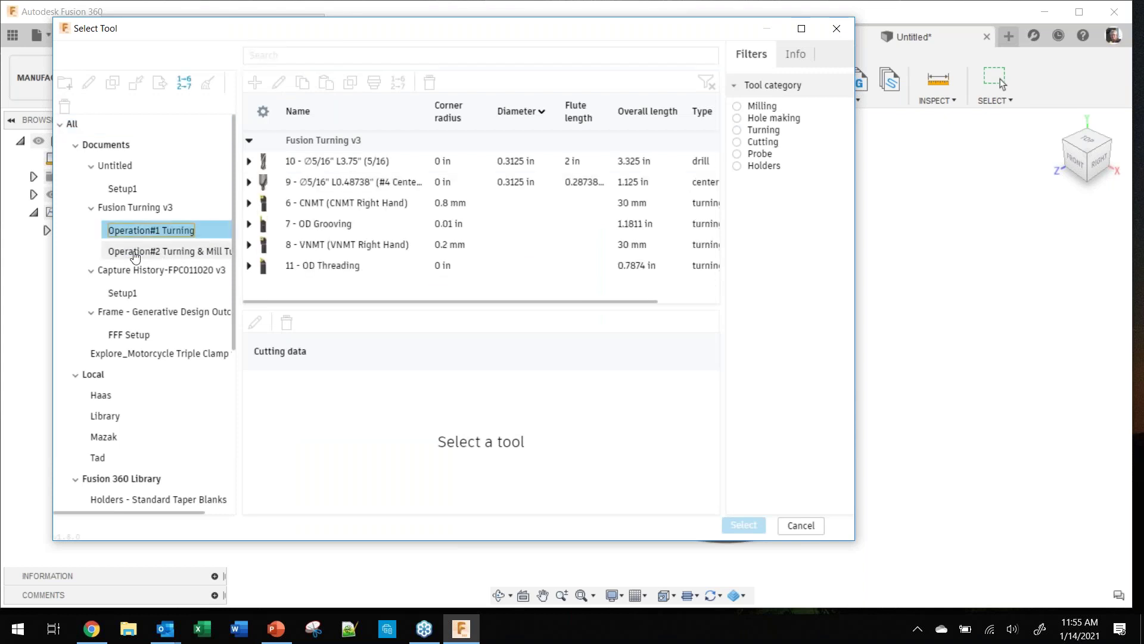
pyautogui.click(122, 292)
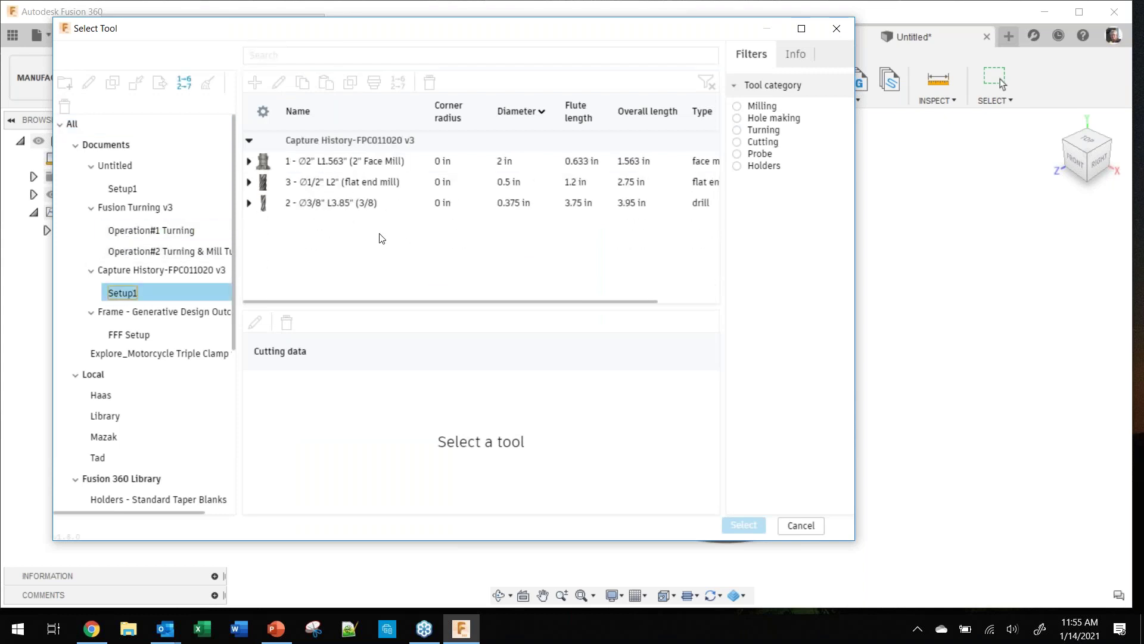
pyautogui.doubleClick(354, 161)
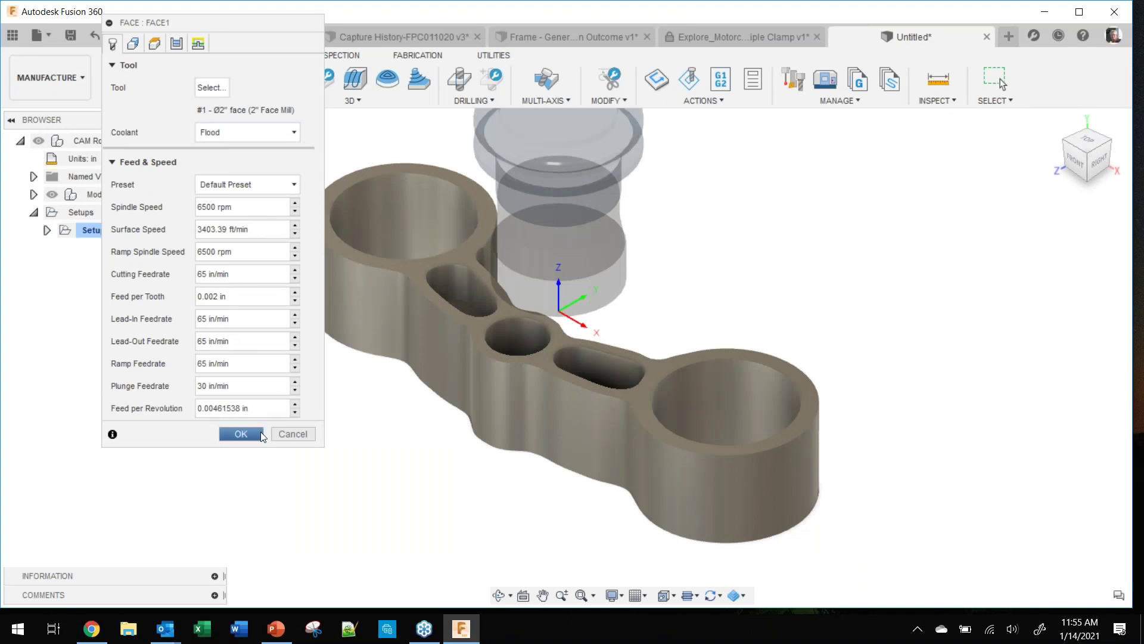
pyautogui.click(260, 434)
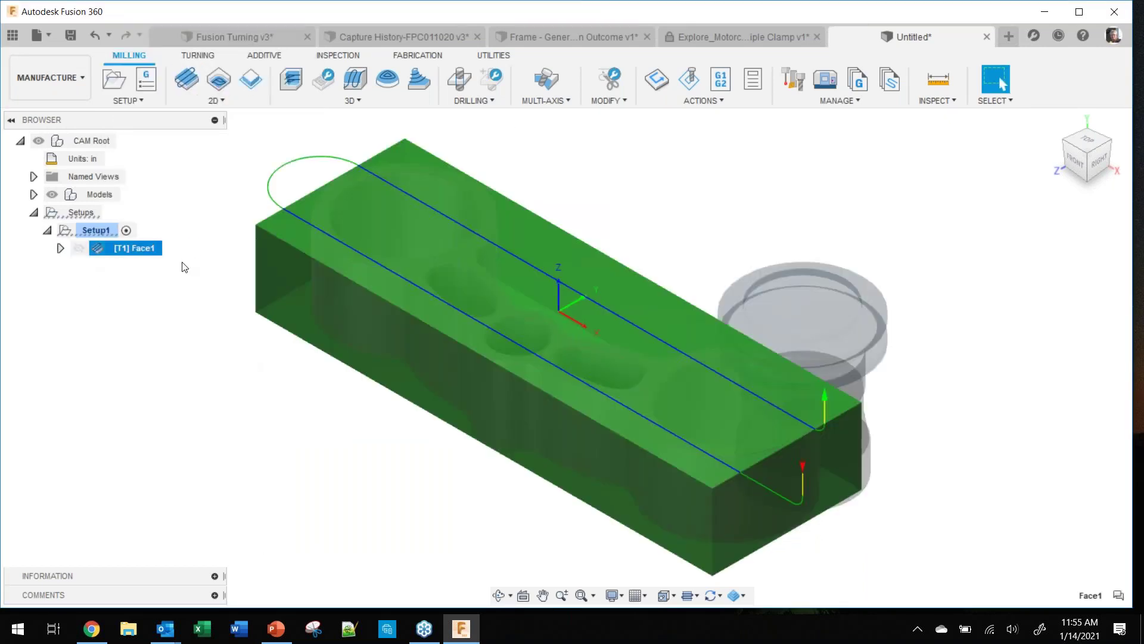
# Step: Switch the triple clamp document to the Generative Design workspace and show the list of available workspaces
pyautogui.click(14, 71)
pyautogui.click(51, 137)
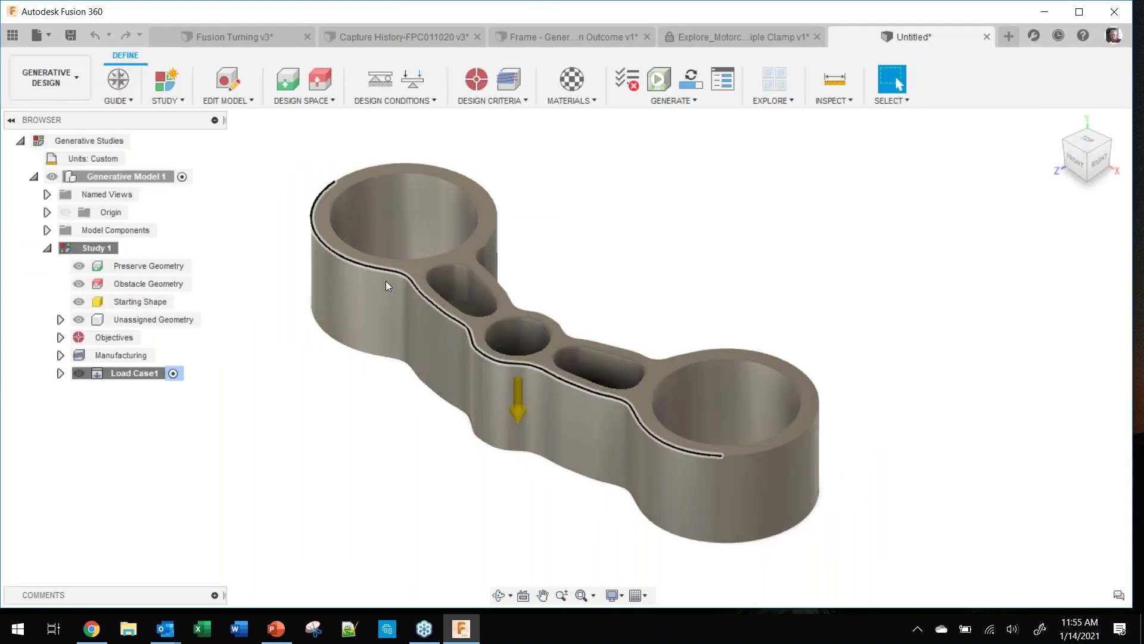
pyautogui.click(47, 77)
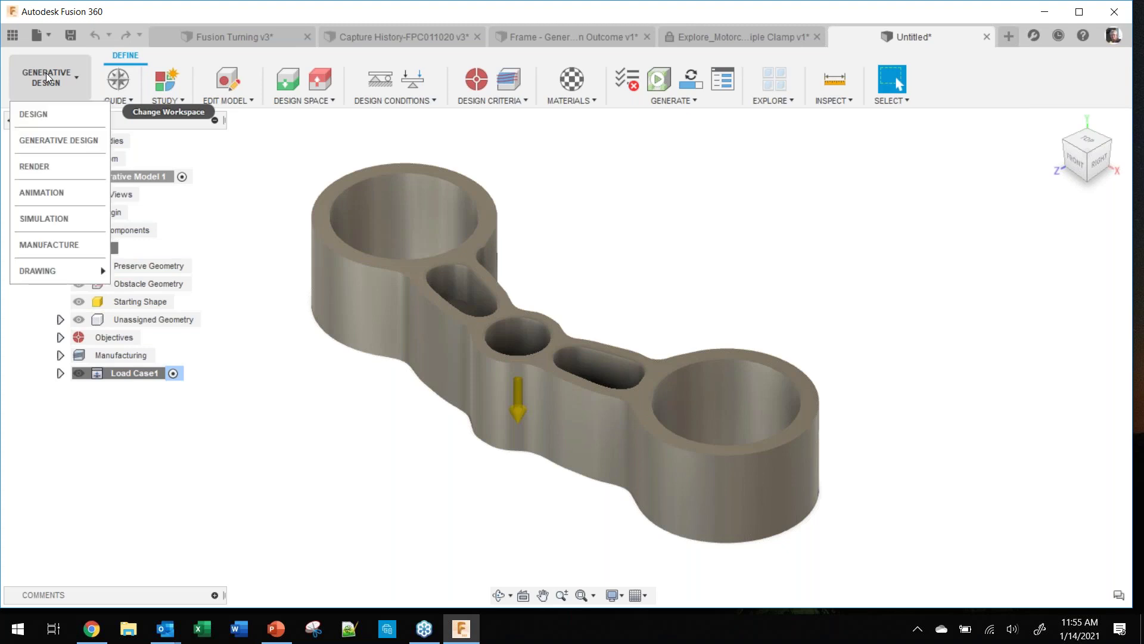
# Step: Open the Frame - Generative Design Outcome file from the January 14 project
pyautogui.click(12, 35)
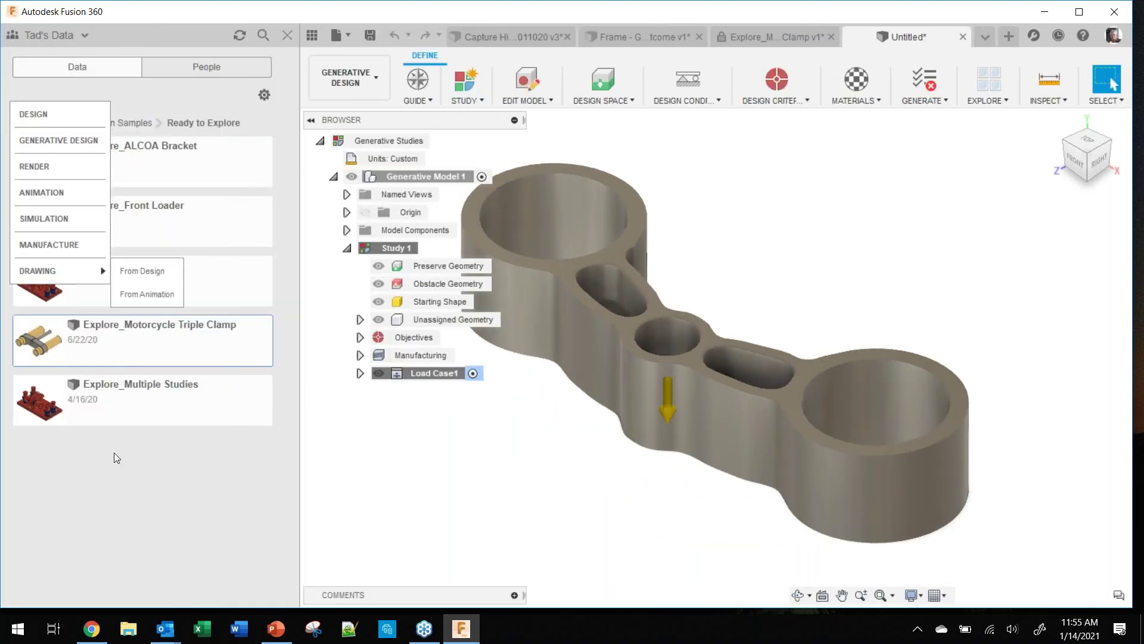
pyautogui.click(325, 484)
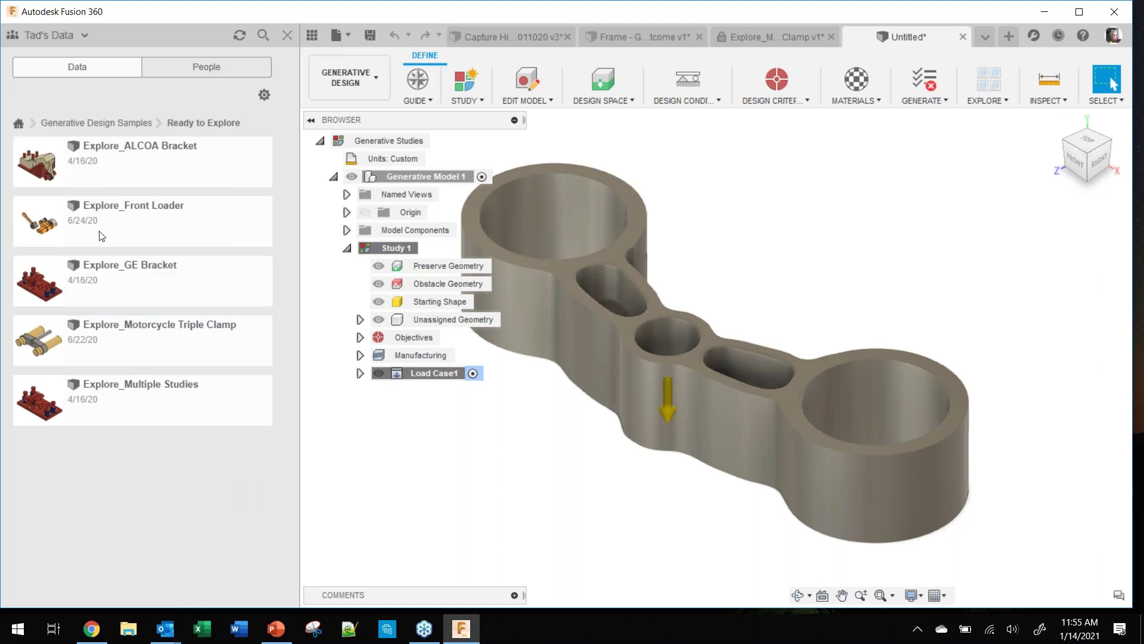
pyautogui.click(18, 123)
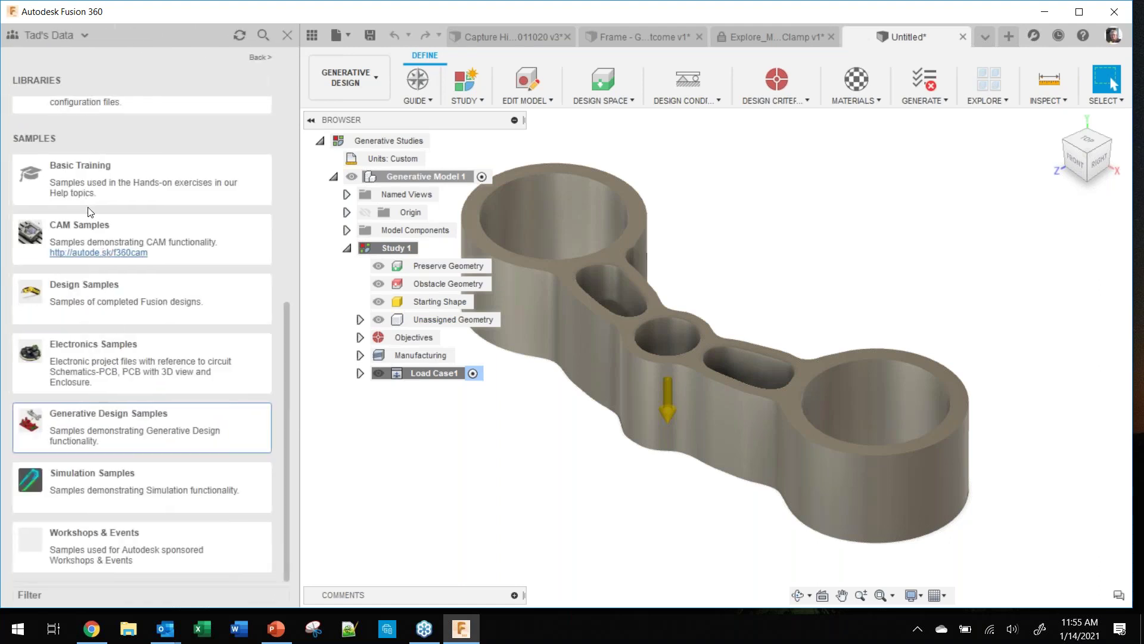
pyautogui.scroll(7, 88, 207)
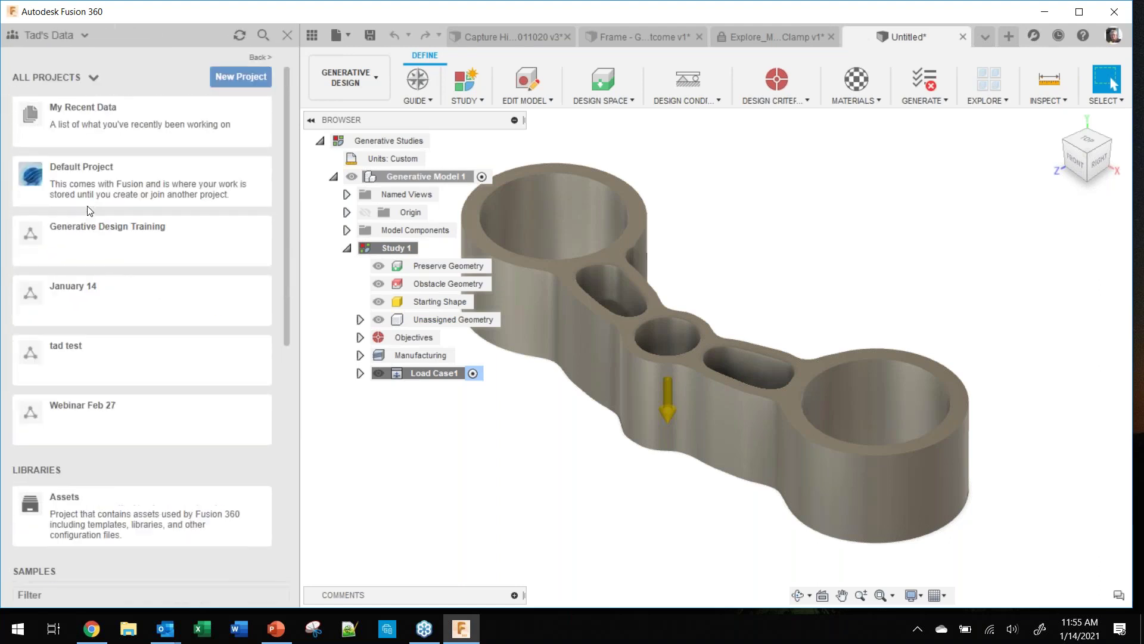
pyautogui.click(88, 300)
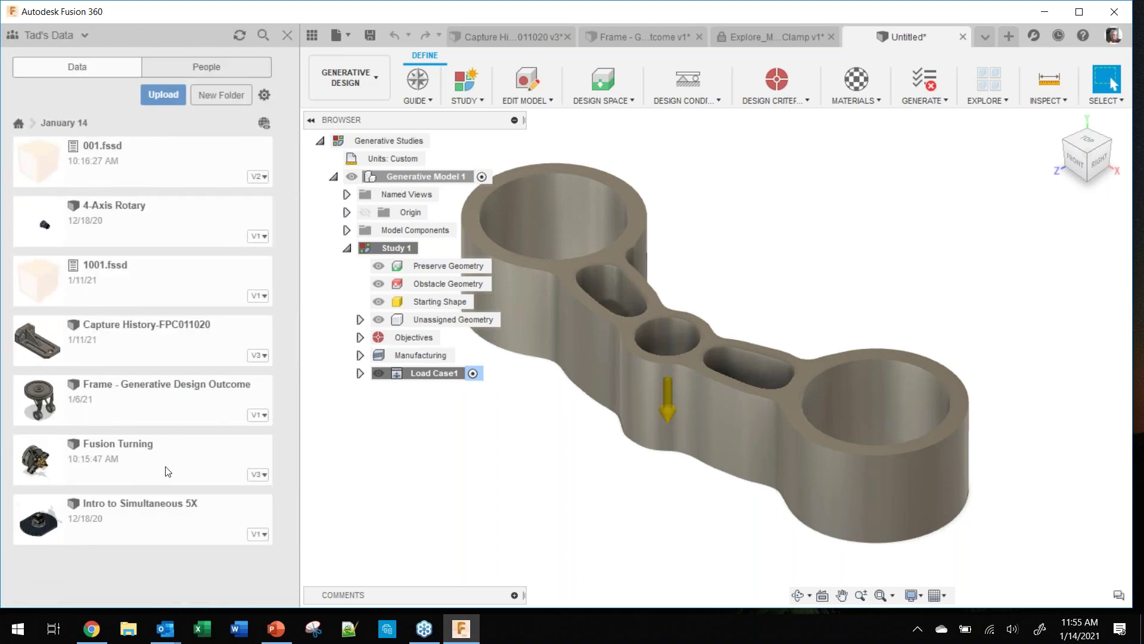
pyautogui.click(149, 413)
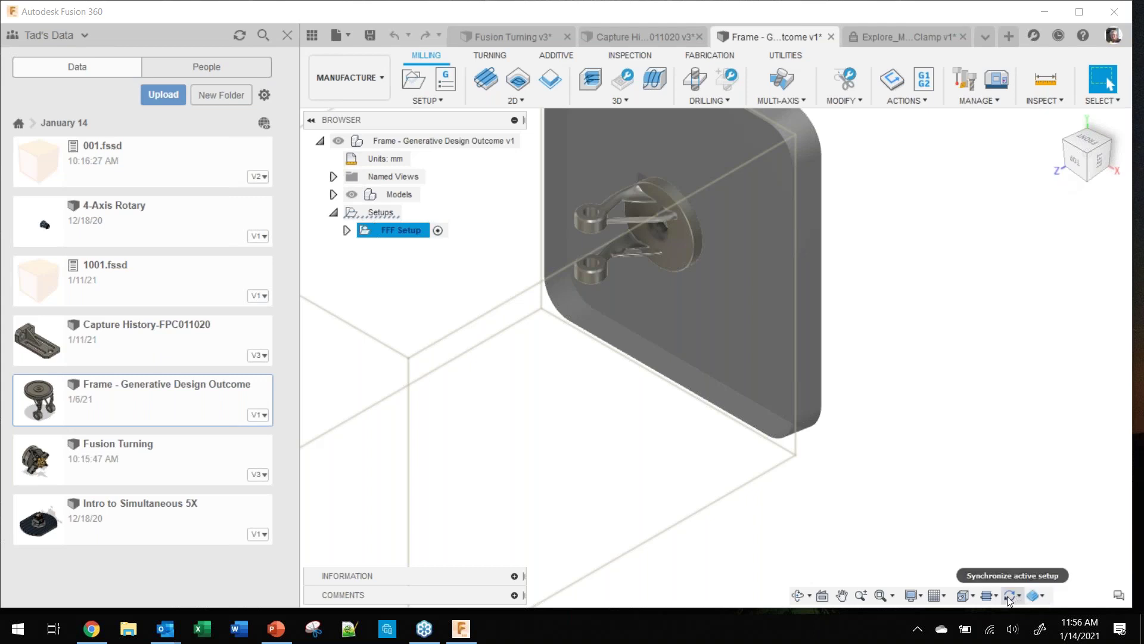
# Step: Inspect the frame on the printer's build plate in the Tool Isometric view
pyautogui.click(976, 596)
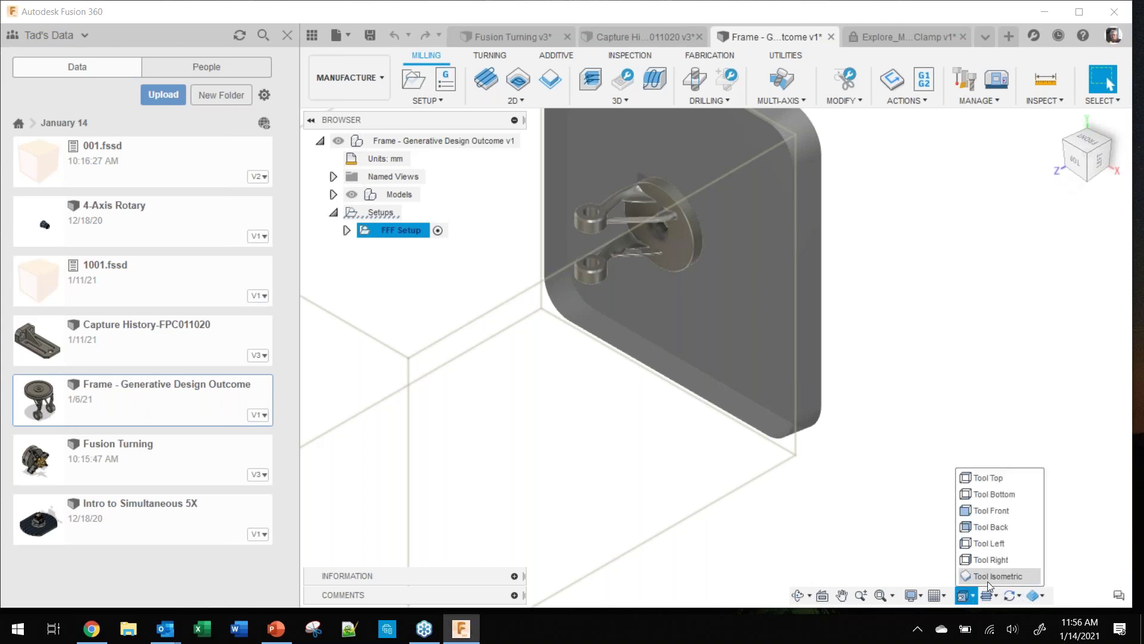
pyautogui.click(988, 581)
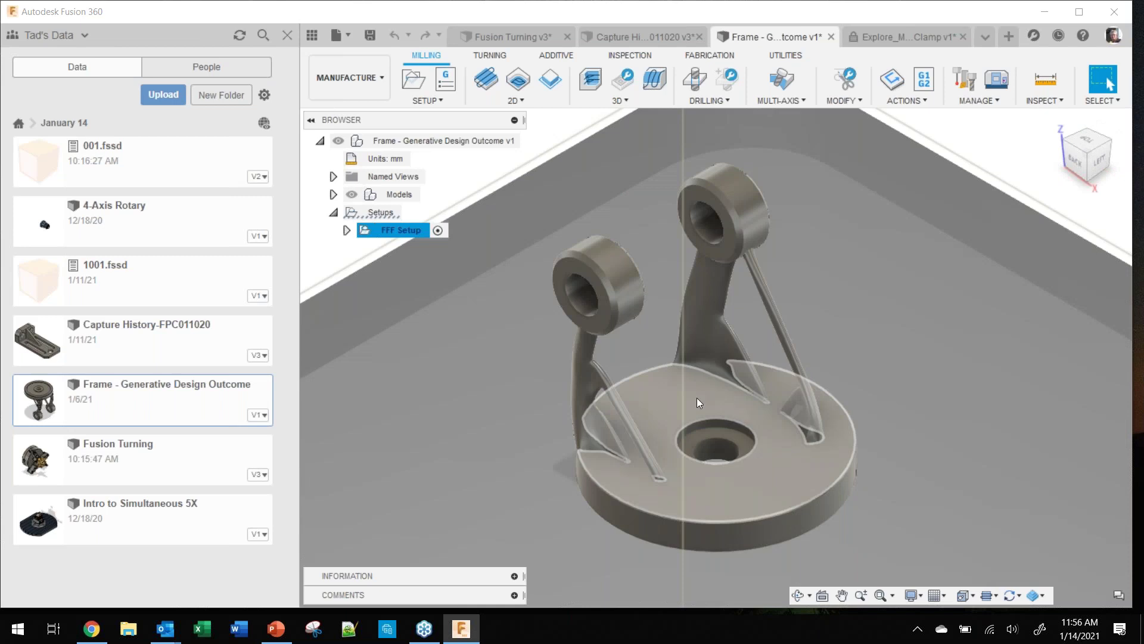
pyautogui.scroll(3, 696, 398)
pyautogui.scroll(-10, 684, 403)
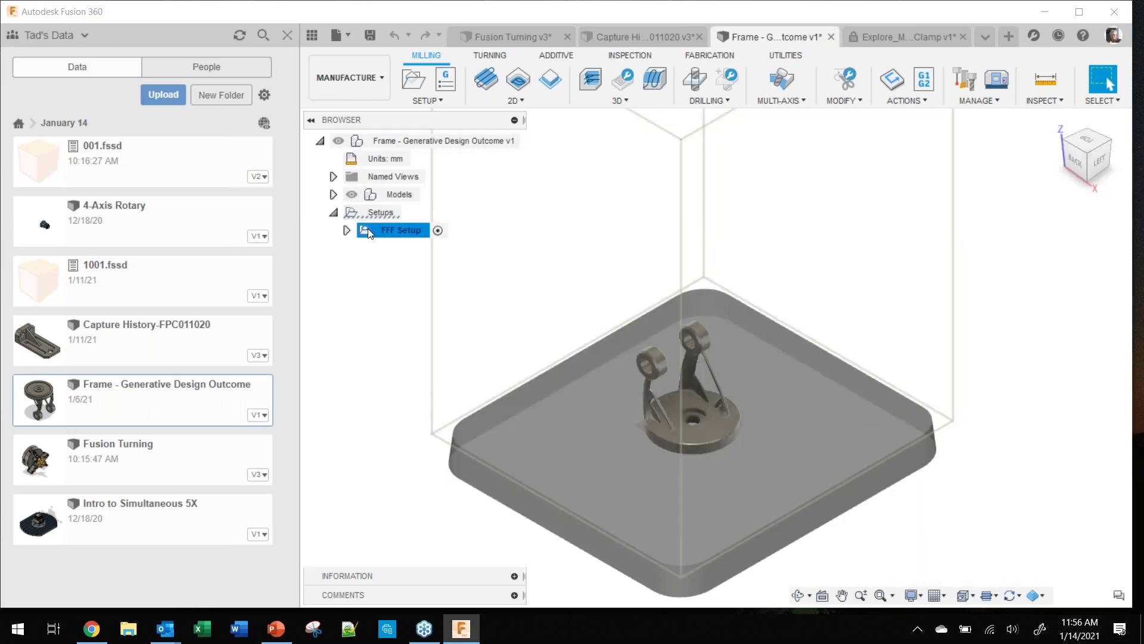
# Step: Review the FFF Setup's machine and print settings, including the Fusion 360 print setting library, and exit without changes
pyautogui.rightClick(377, 228)
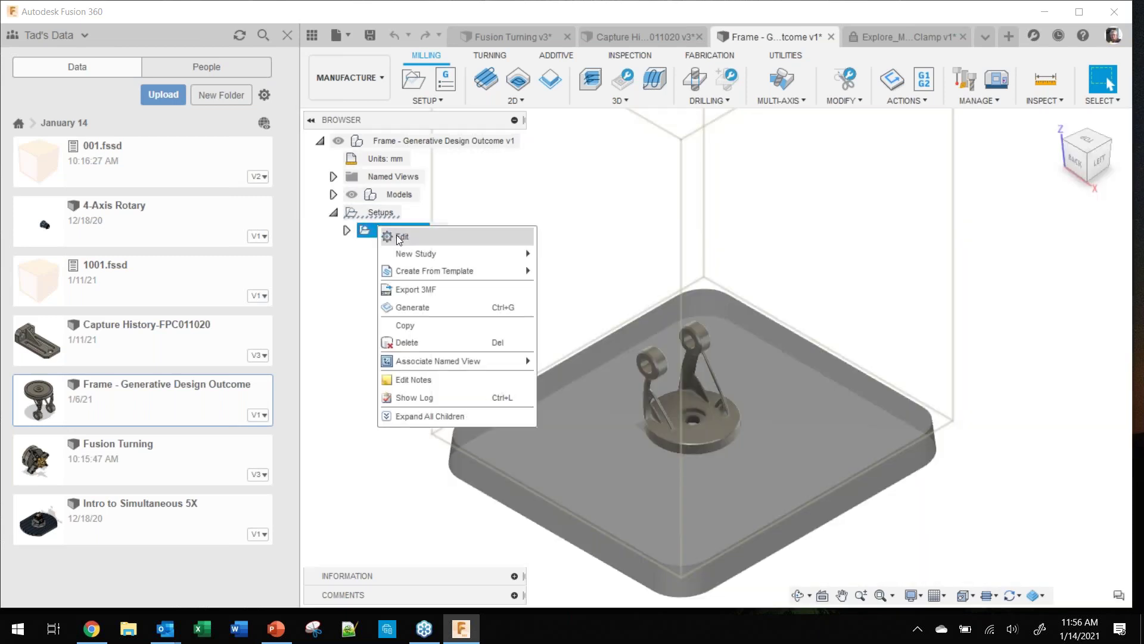
pyautogui.click(395, 236)
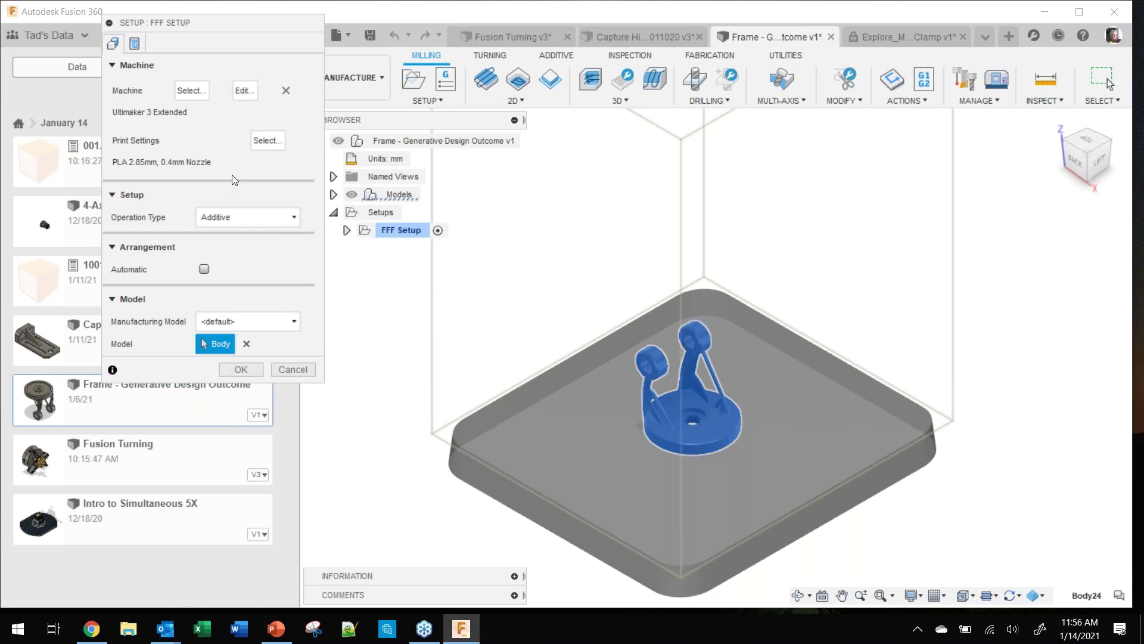
pyautogui.click(261, 141)
pyautogui.moveTo(557, 122); pyautogui.dragTo(420, 48)
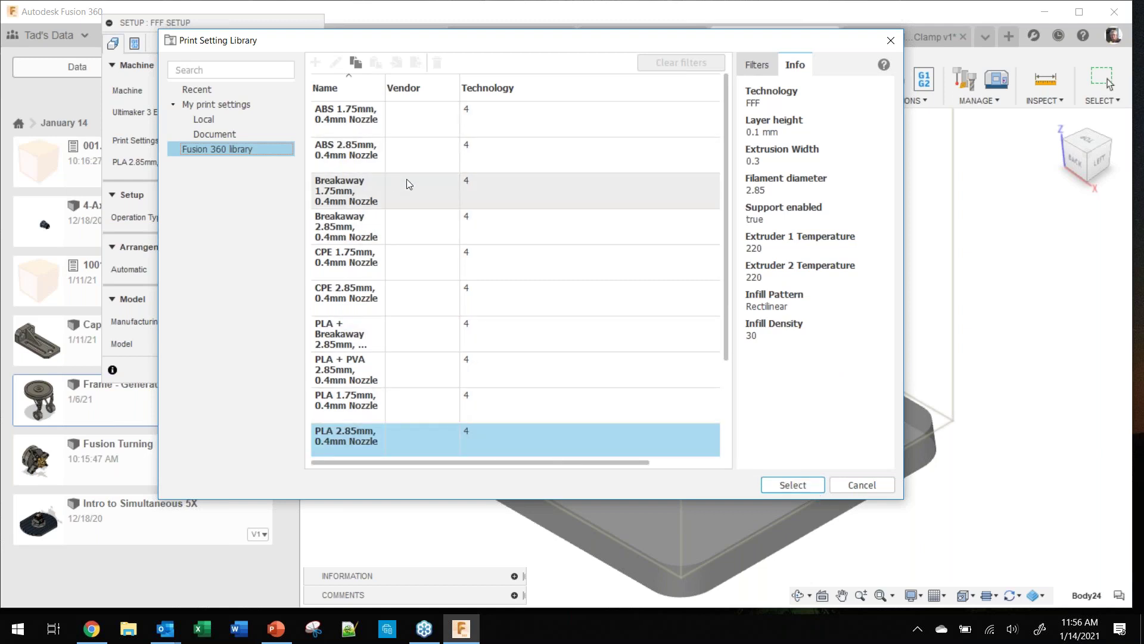
pyautogui.click(860, 485)
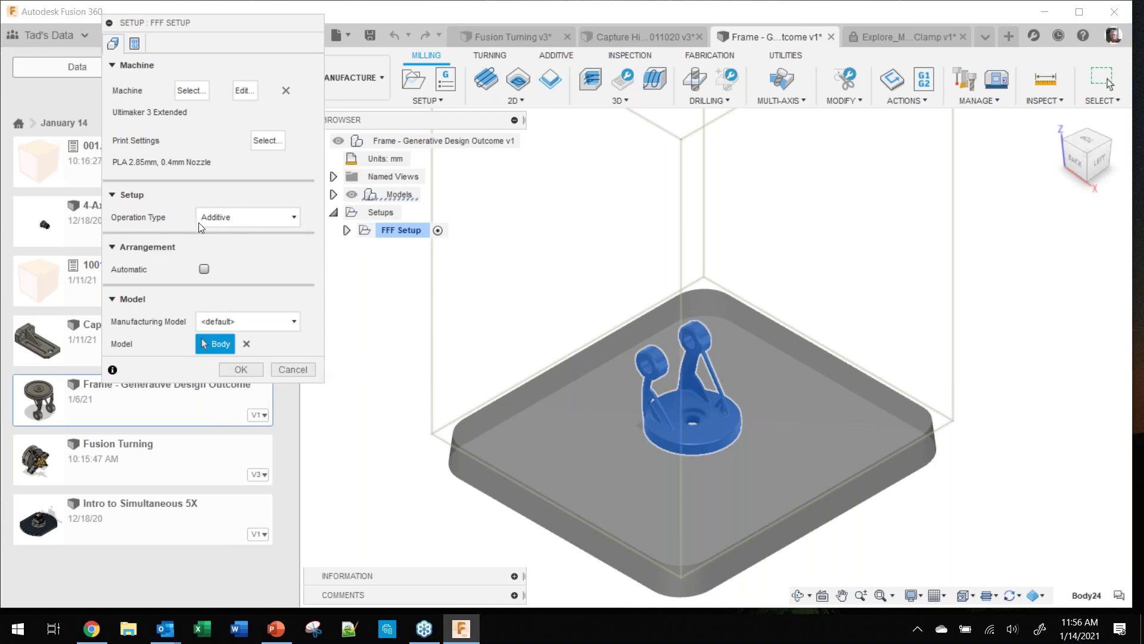
pyautogui.click(286, 368)
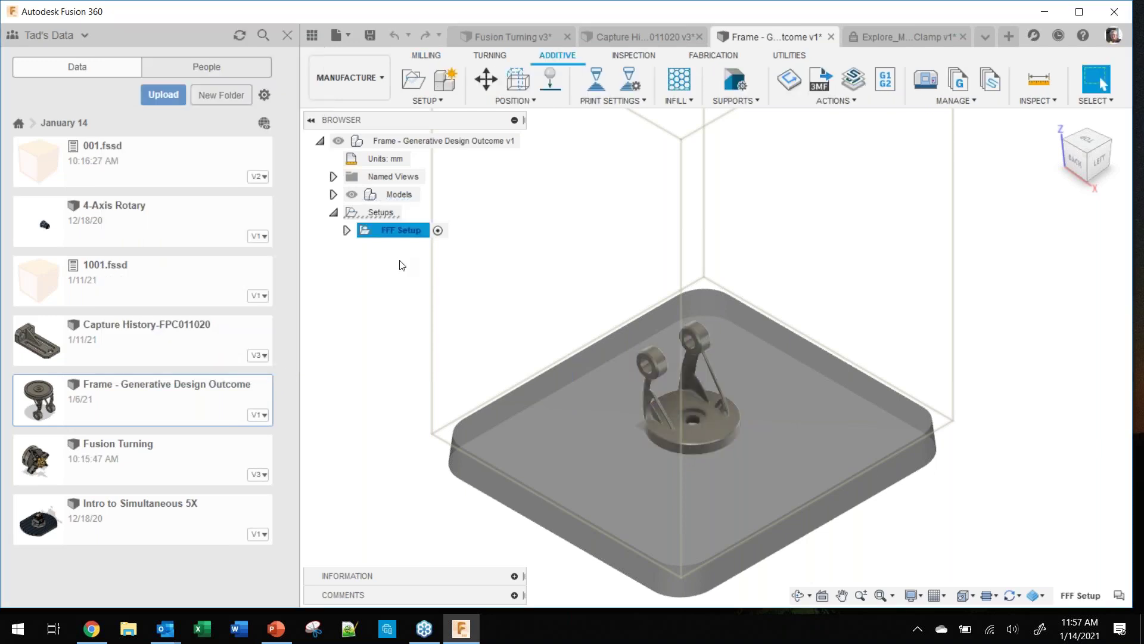
# Step: Generate the Additive Toolpath within the FFF Setup for the frame
pyautogui.click(346, 230)
pyautogui.click(438, 282)
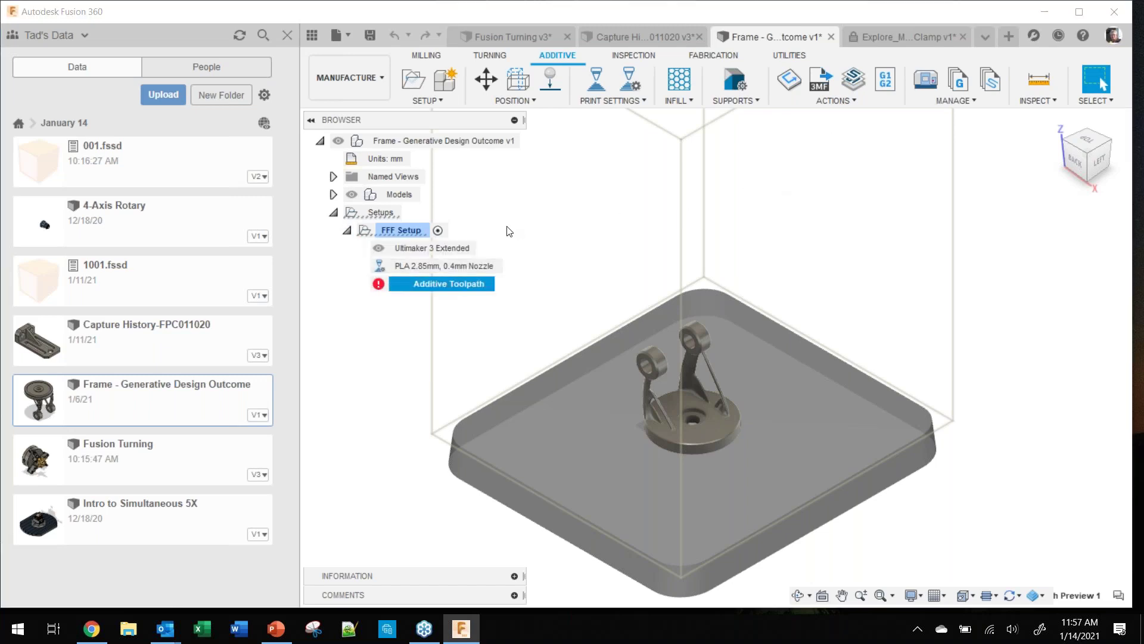
pyautogui.rightClick(451, 286)
pyautogui.click(477, 297)
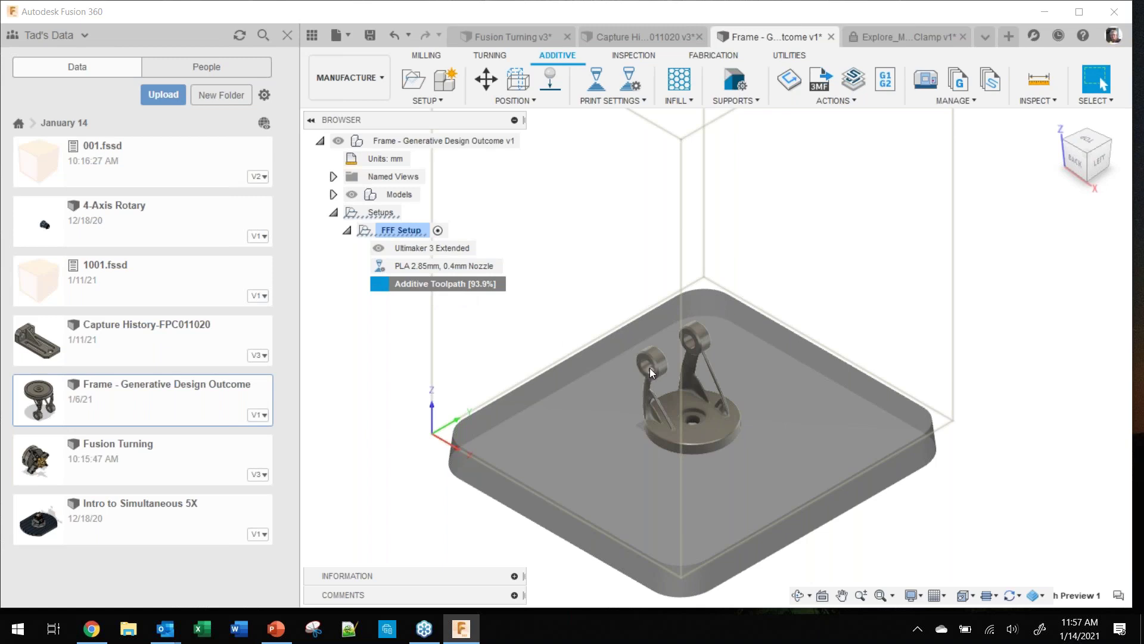
pyautogui.scroll(1, 649, 367)
pyautogui.scroll(1, 585, 290)
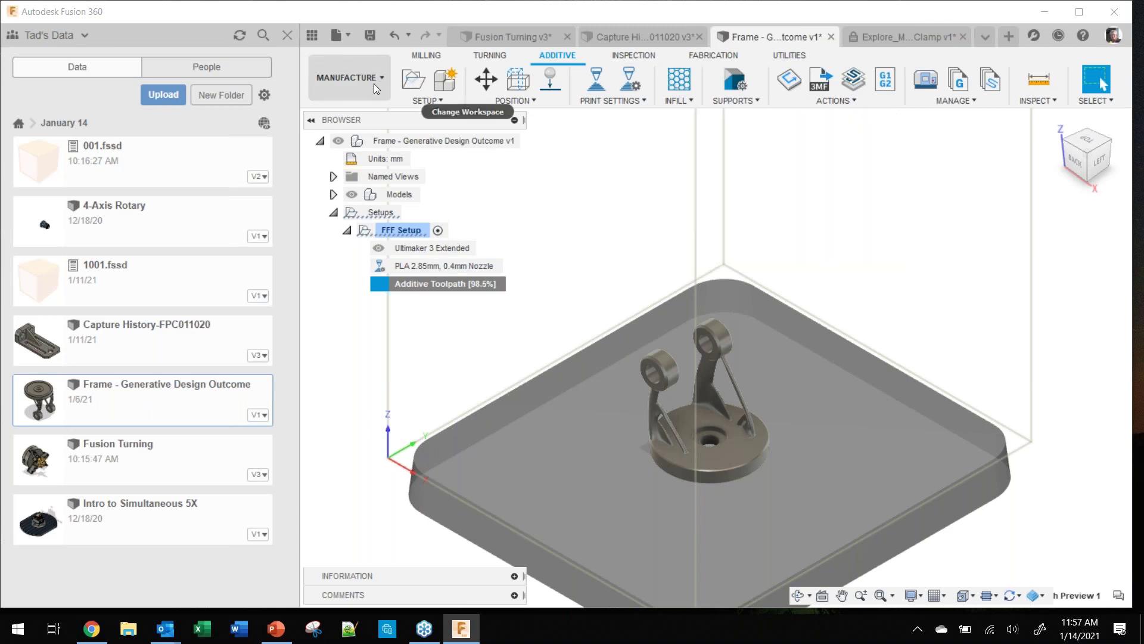
pyautogui.click(678, 101)
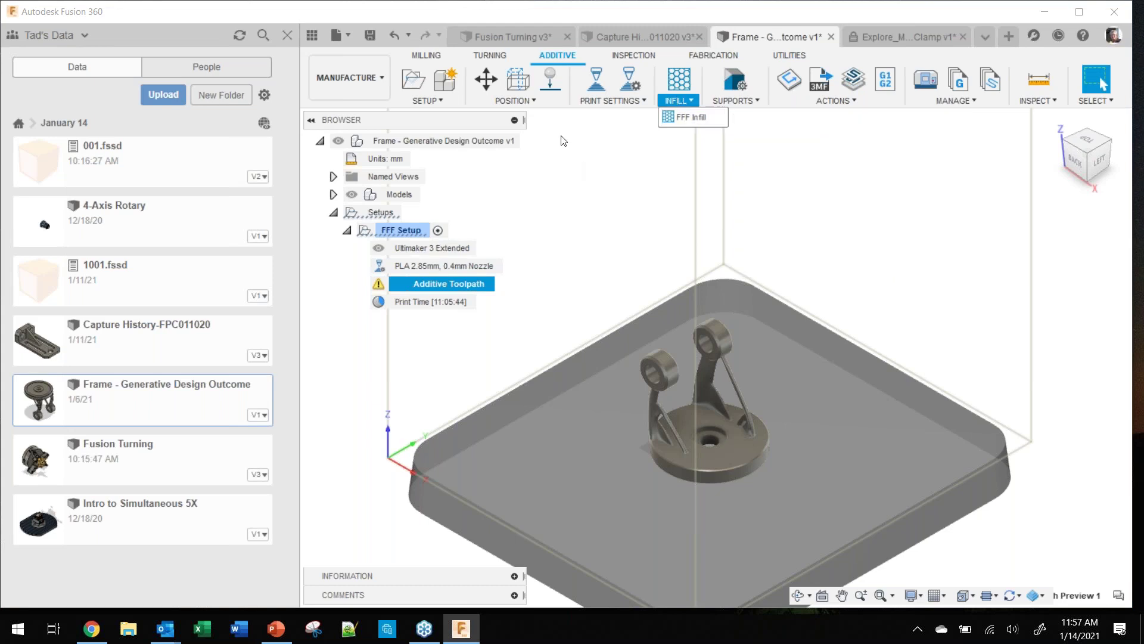
pyautogui.scroll(2, 685, 392)
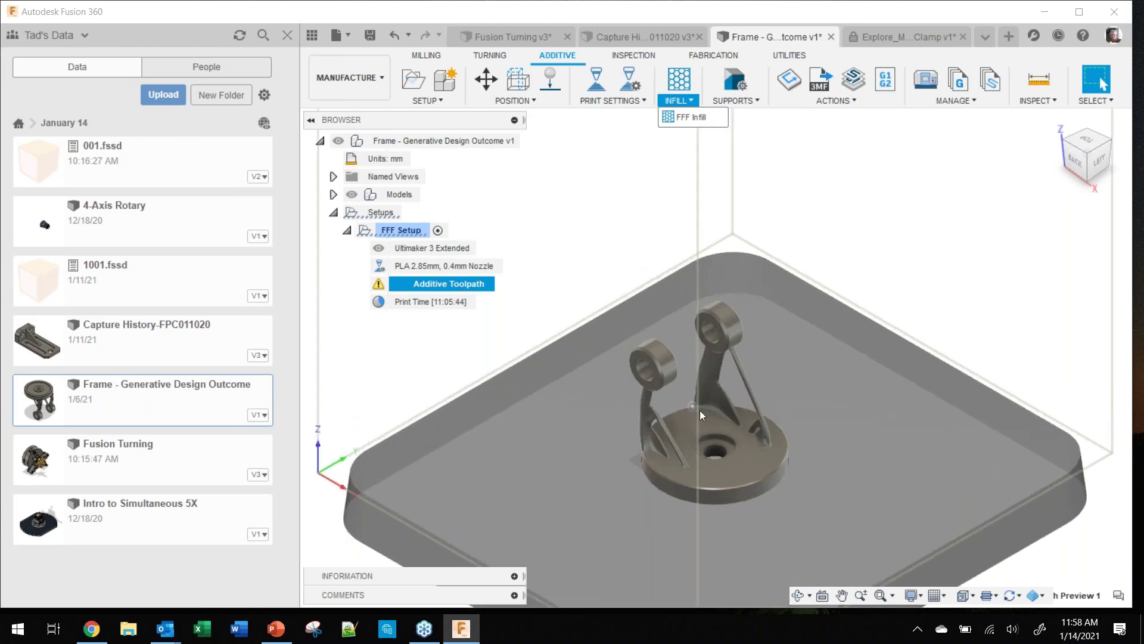
pyautogui.moveTo(700, 410); pyautogui.dragTo(688, 395, button='middle')
pyautogui.scroll(-4, 688, 396)
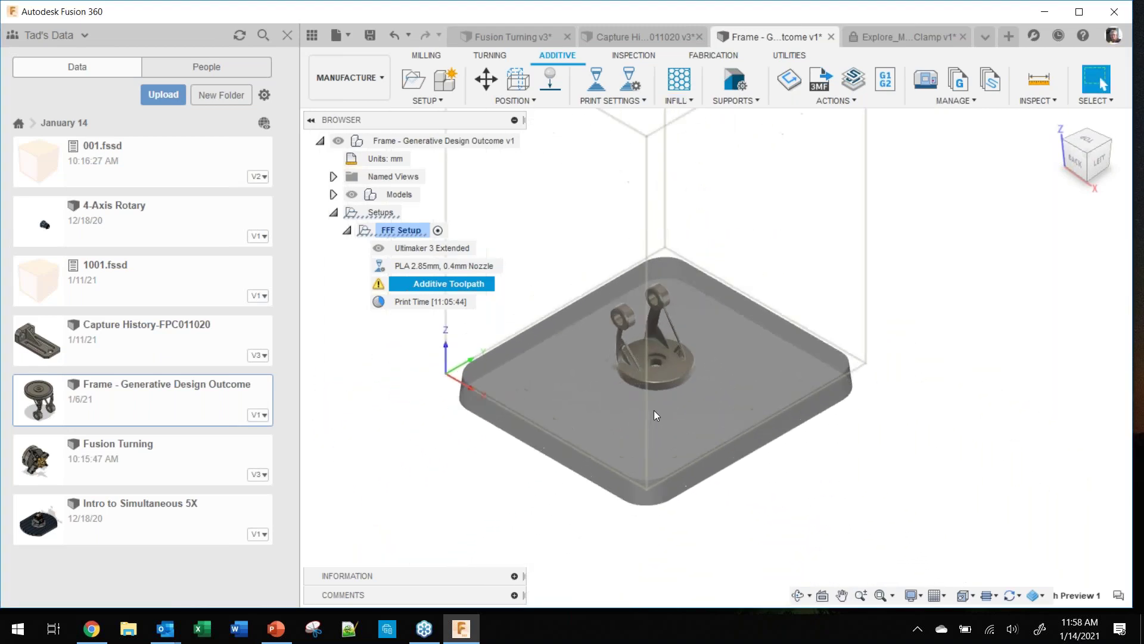
# Step: Start simulating the frame's Additive Toolpath and hide the data panel to give the preview more room
pyautogui.click(407, 307)
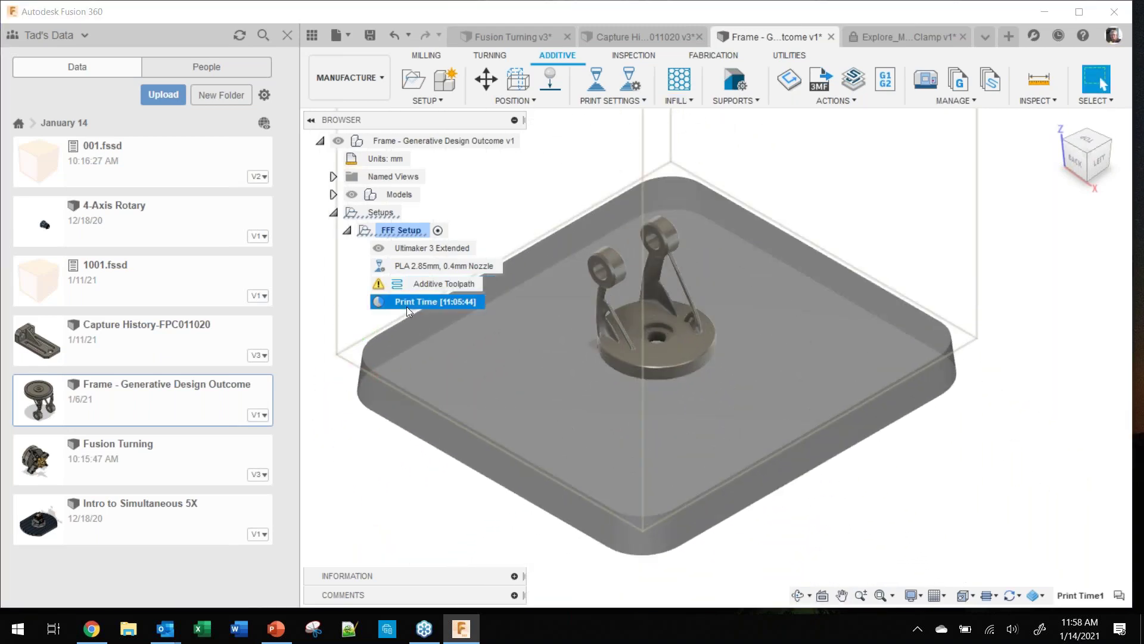
pyautogui.click(421, 289)
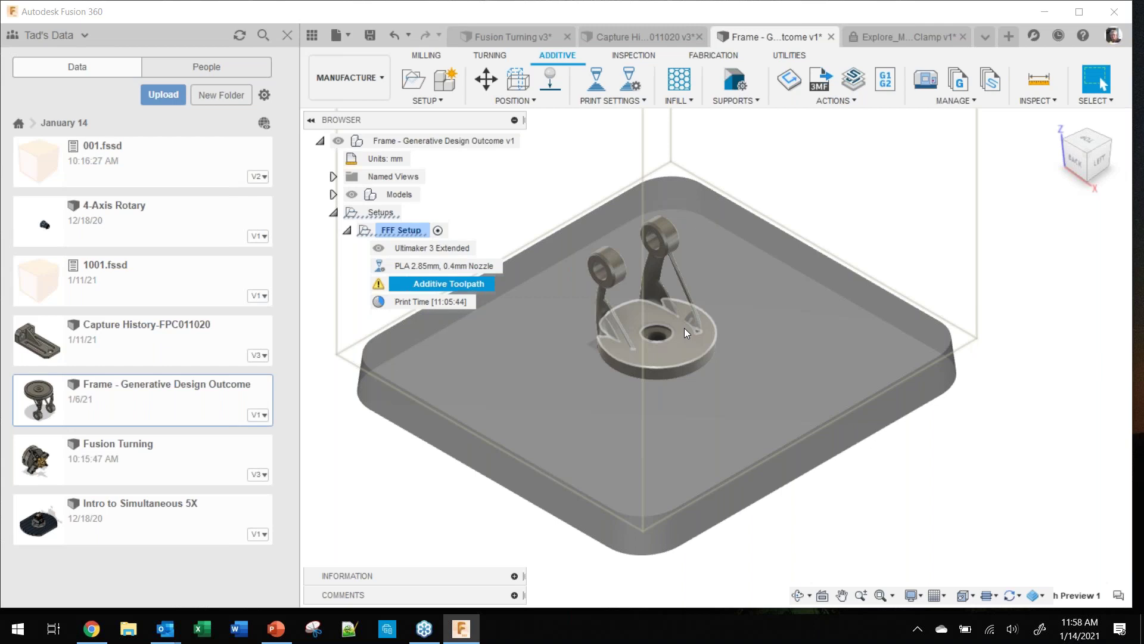
pyautogui.rightClick(406, 285)
pyautogui.click(434, 316)
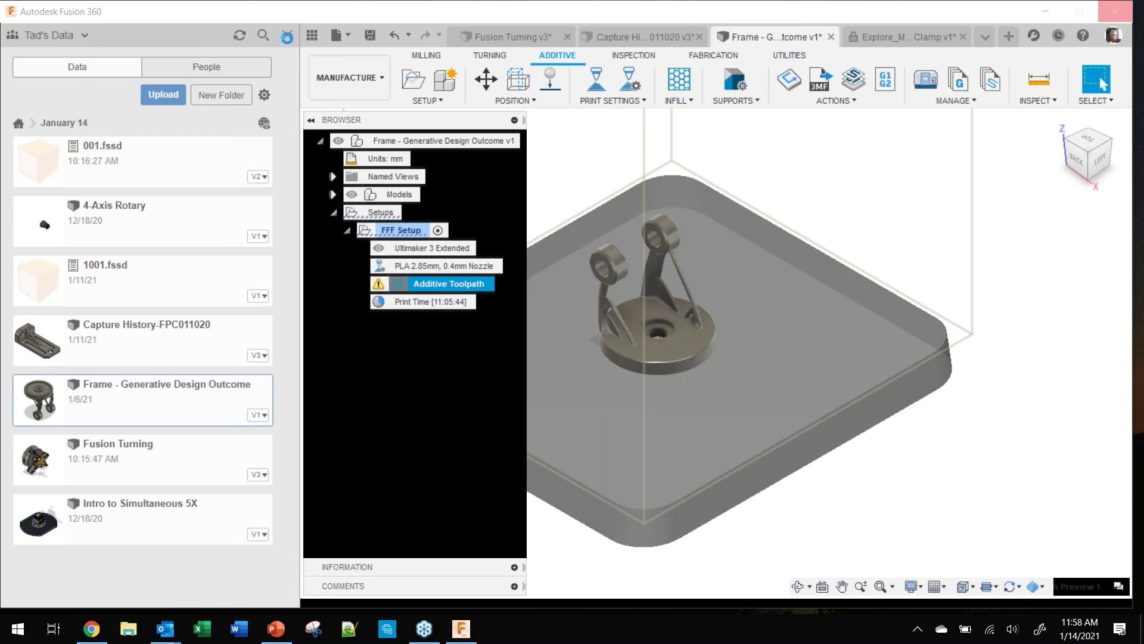
pyautogui.click(287, 35)
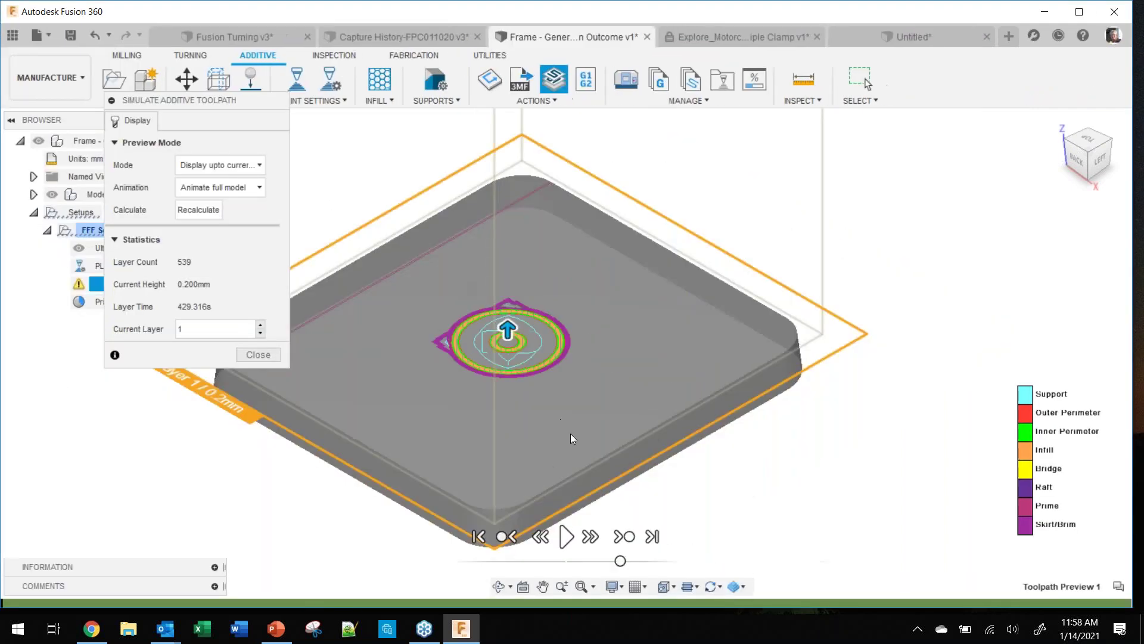
pyautogui.moveTo(540, 379); pyautogui.dragTo(651, 370, button='middle')
pyautogui.scroll(3, 646, 377)
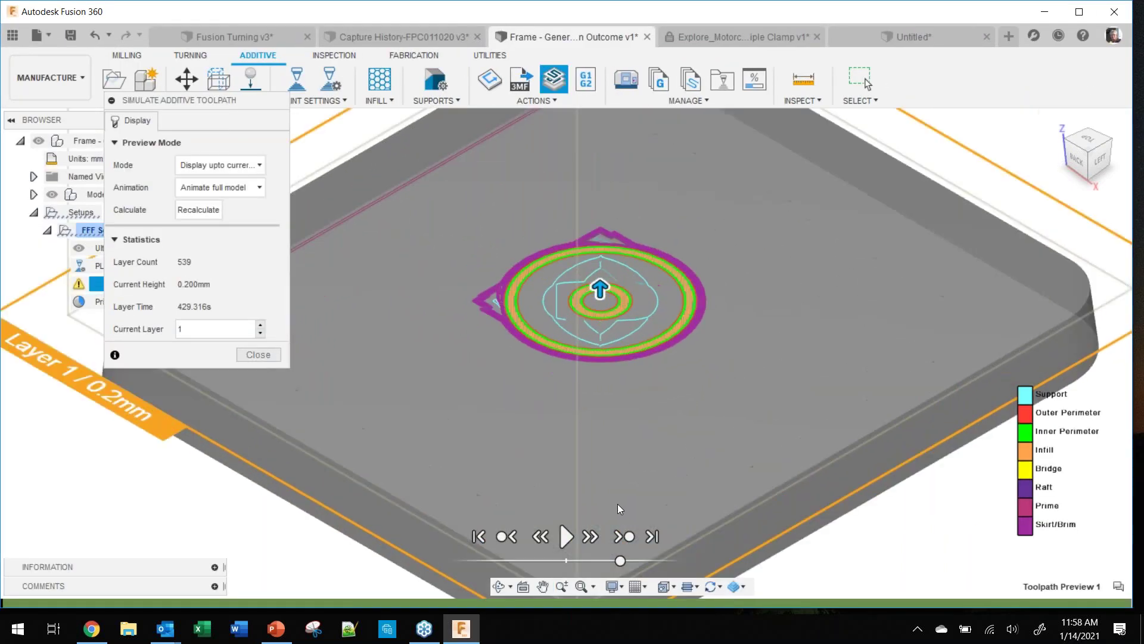
# Step: Play the layer-by-layer print simulation, examining the infill, perimeters and support beside the base, and pause it
pyautogui.click(582, 540)
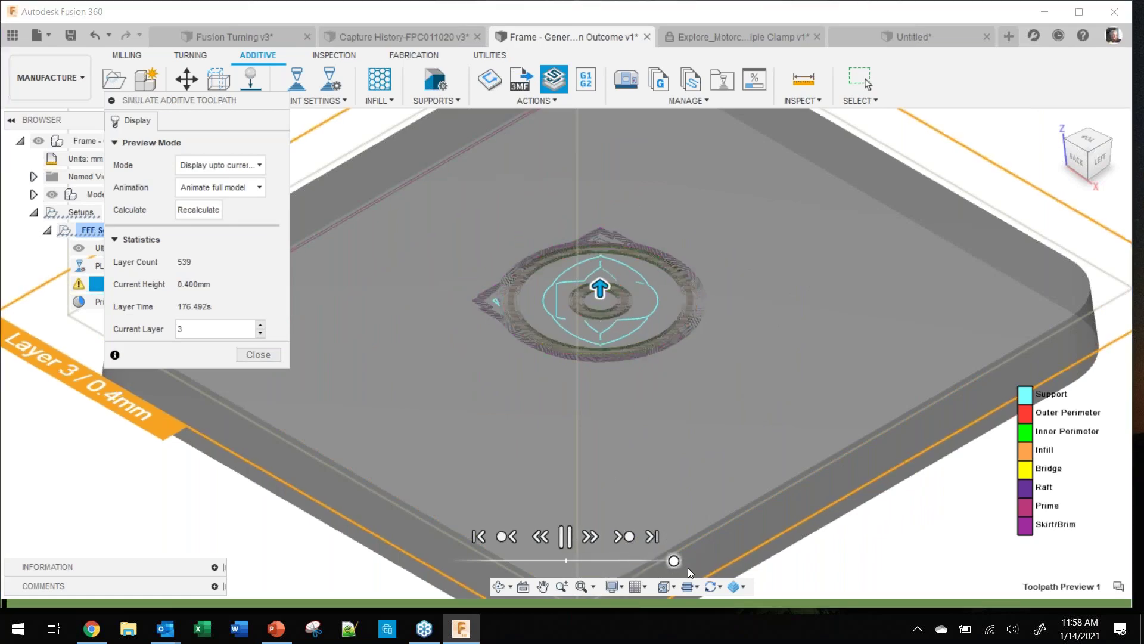
pyautogui.scroll(5, 574, 358)
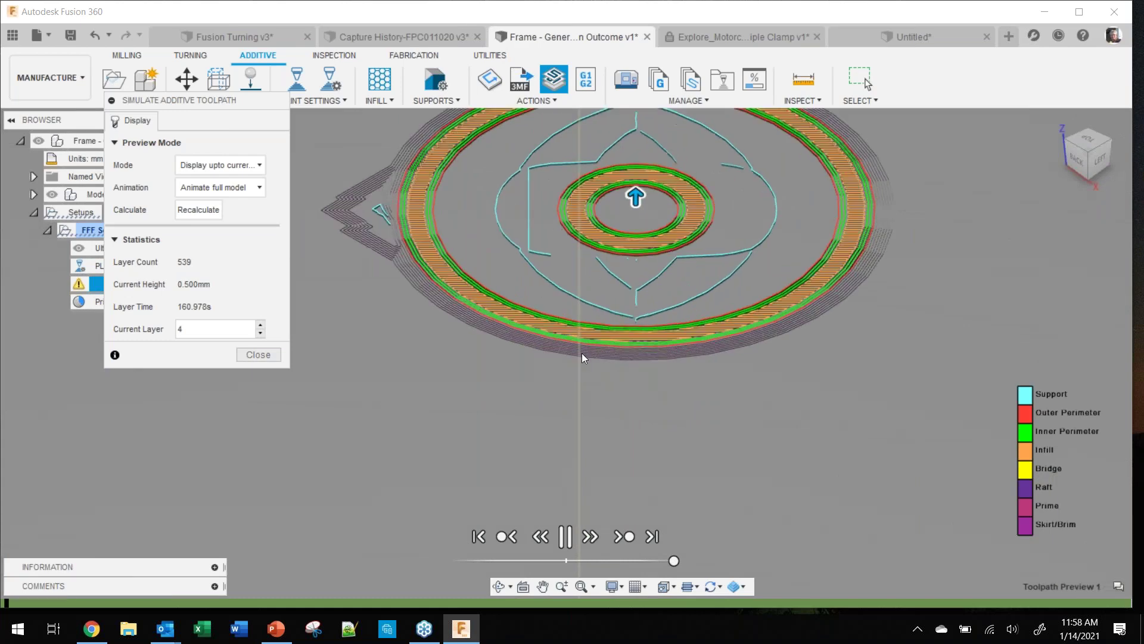
pyautogui.keyDown('shift'); pyautogui.moveTo(620, 353); pyautogui.dragTo(621, 347, button='middle'); pyautogui.keyUp('shift')
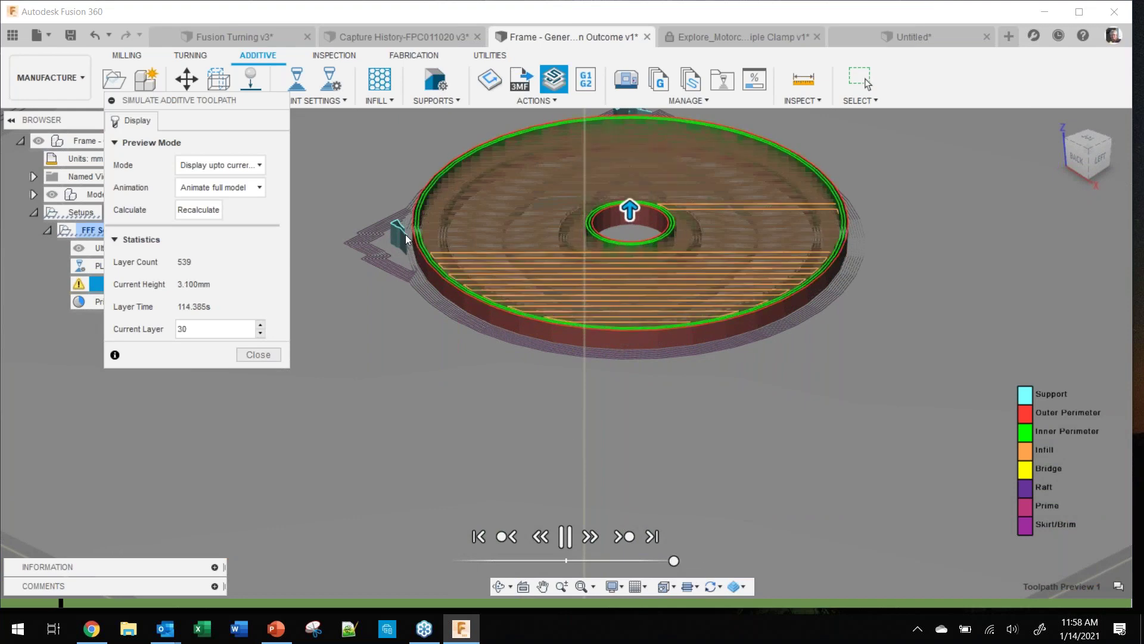
pyautogui.scroll(5, 385, 228)
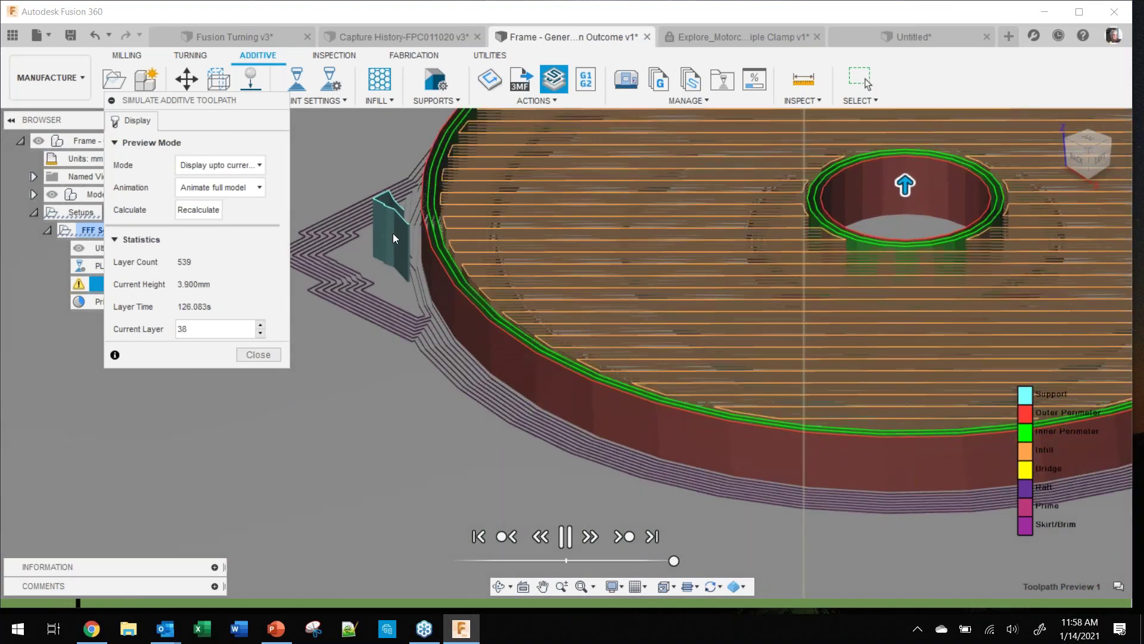
pyautogui.scroll(-2, 392, 234)
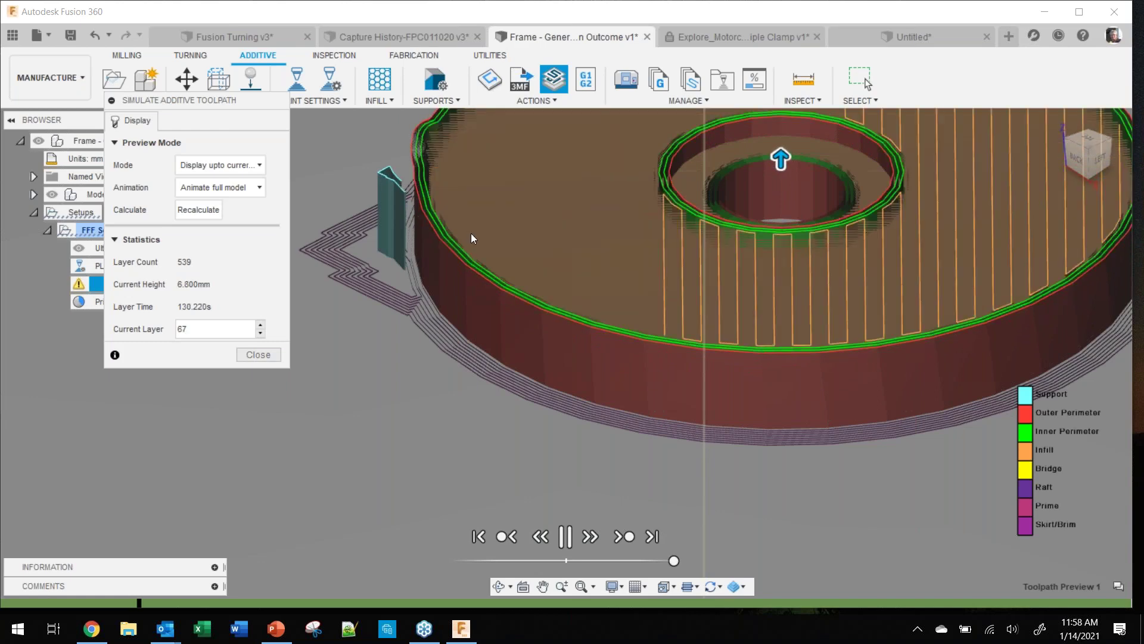
pyautogui.scroll(-3, 477, 232)
pyautogui.moveTo(519, 341); pyautogui.dragTo(511, 362, button='middle')
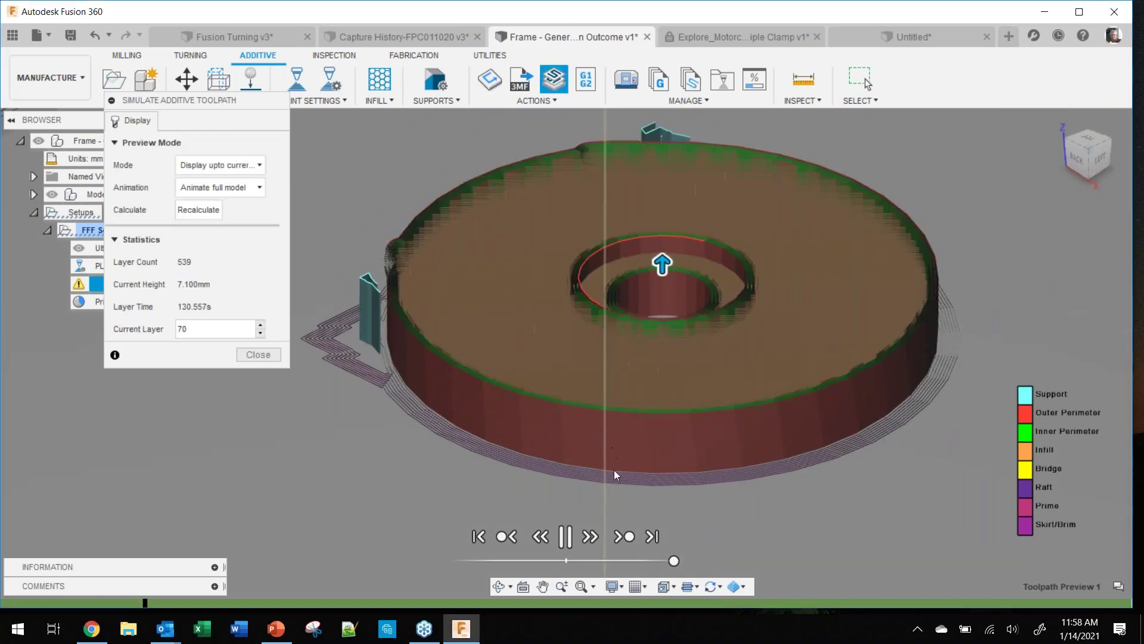
pyautogui.click(566, 537)
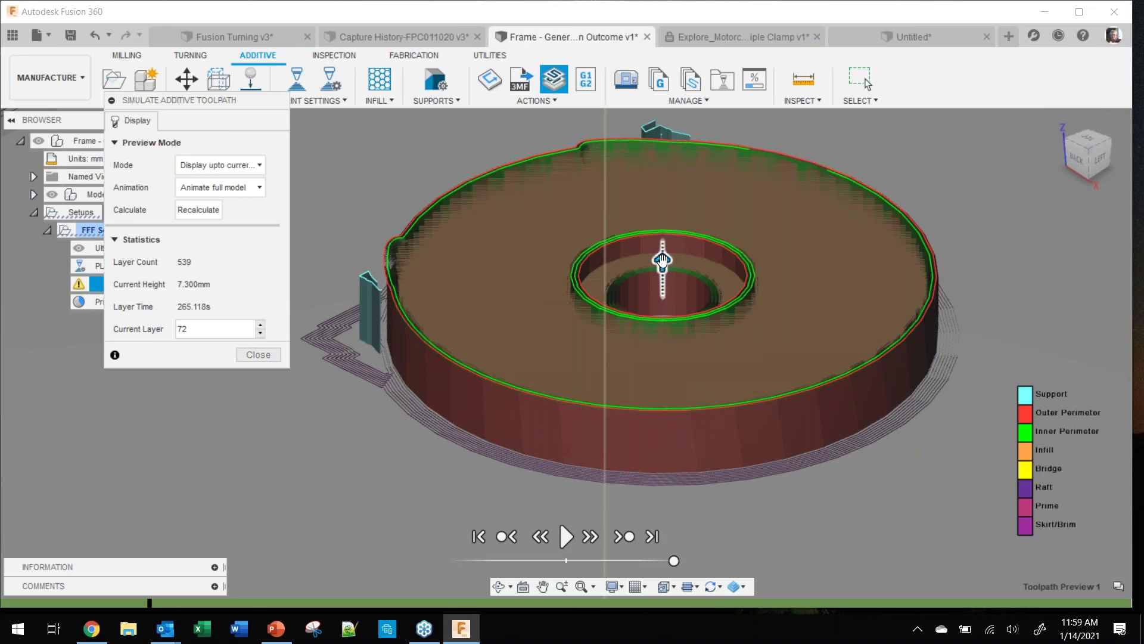
# Step: Scrub the simulated print up to layer 102 to inspect the struts and their supports, and exit the simulation
pyautogui.moveTo(663, 260); pyautogui.dragTo(639, 297)
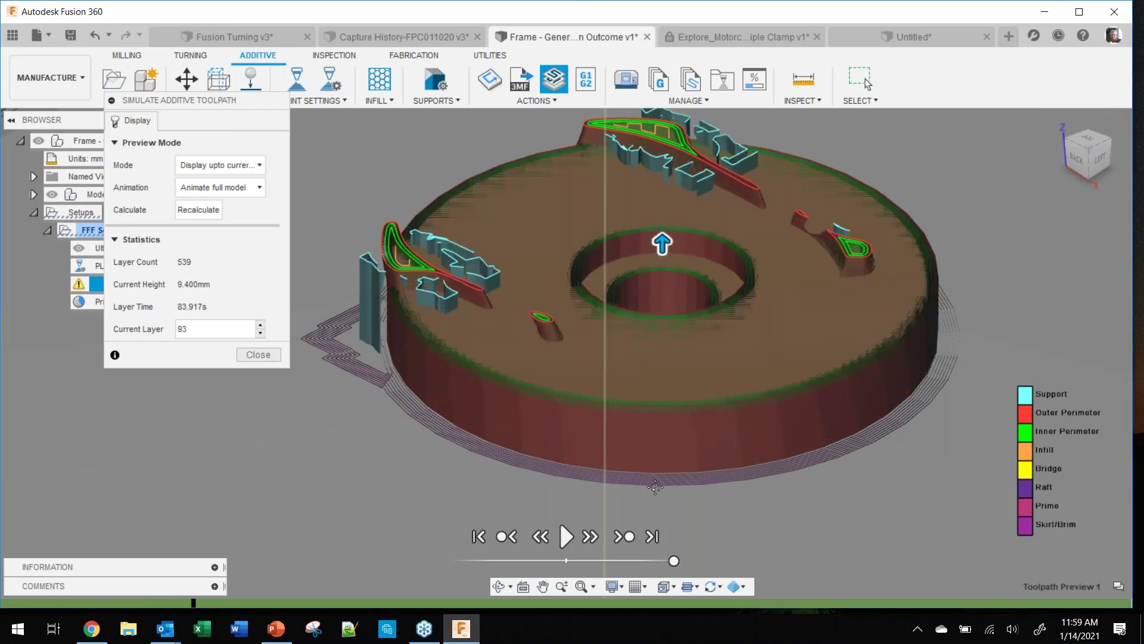
pyautogui.moveTo(655, 487); pyautogui.dragTo(655, 535, button='middle')
pyautogui.scroll(3, 632, 439)
pyautogui.scroll(-4, 626, 457)
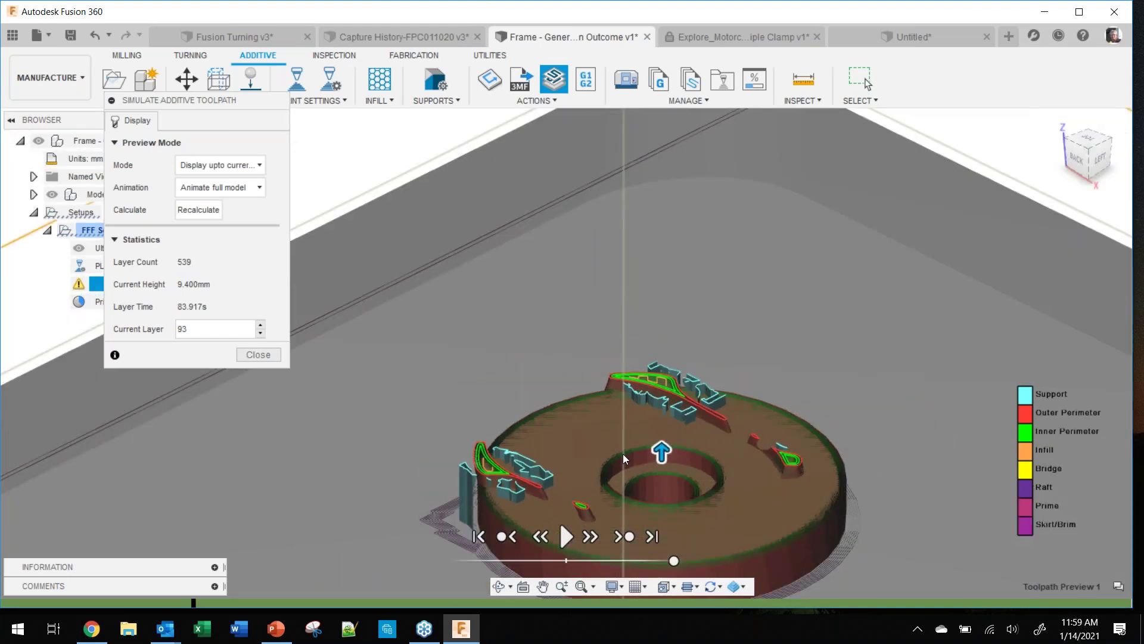
pyautogui.moveTo(623, 454); pyautogui.dragTo(641, 342, button='middle')
pyautogui.moveTo(648, 339); pyautogui.dragTo(641, 188)
pyautogui.moveTo(638, 306); pyautogui.dragTo(648, 410, button='middle')
pyautogui.moveTo(658, 342); pyautogui.dragTo(660, 455)
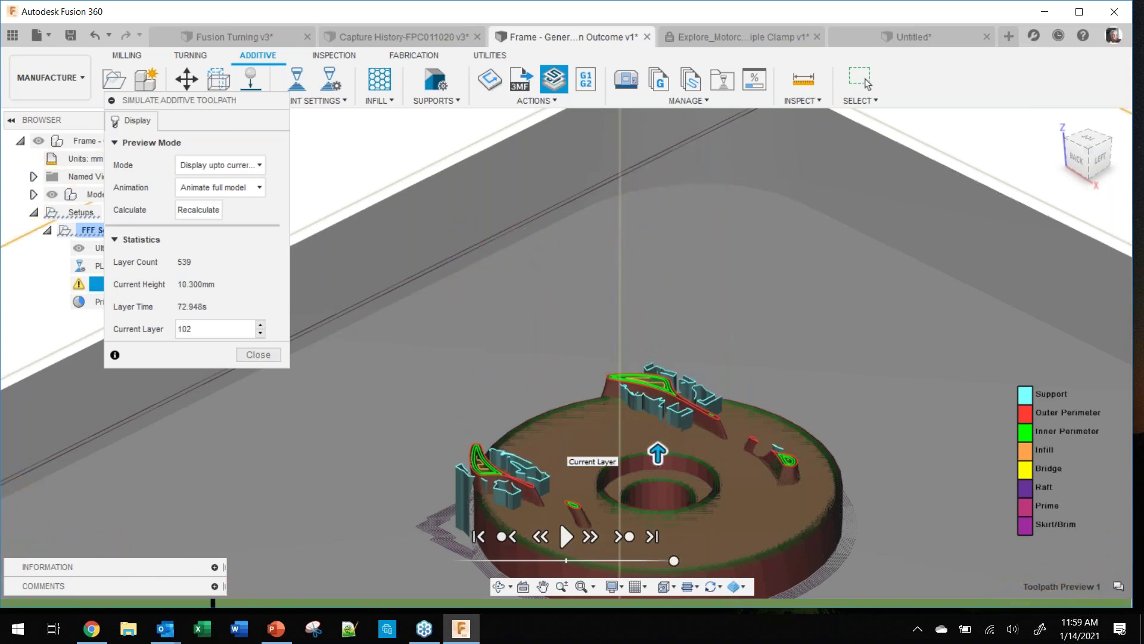
pyautogui.click(257, 356)
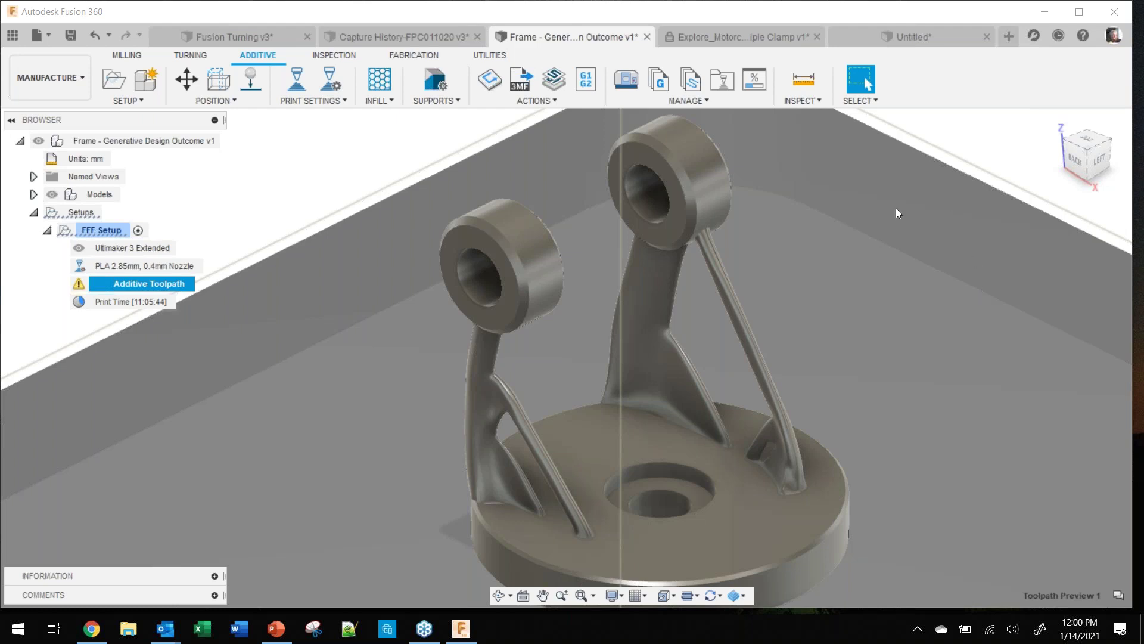
# Step: Check the version description and milestone options for saving the frame file, and cancel without saving
pyautogui.scroll(-5, 480, 264)
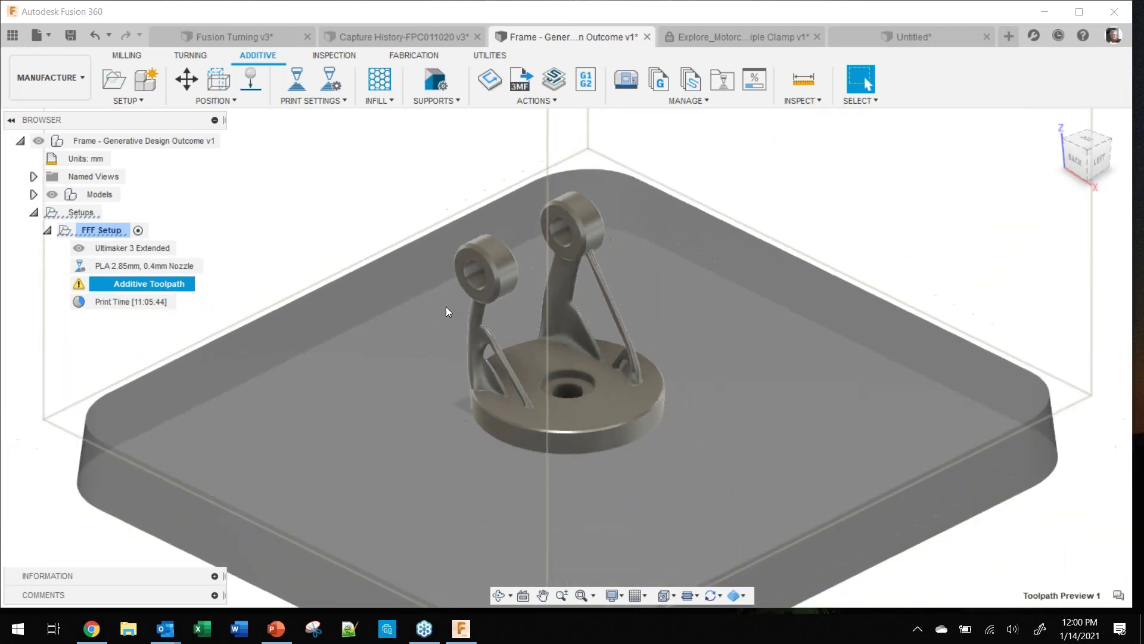
pyautogui.scroll(-3, 405, 313)
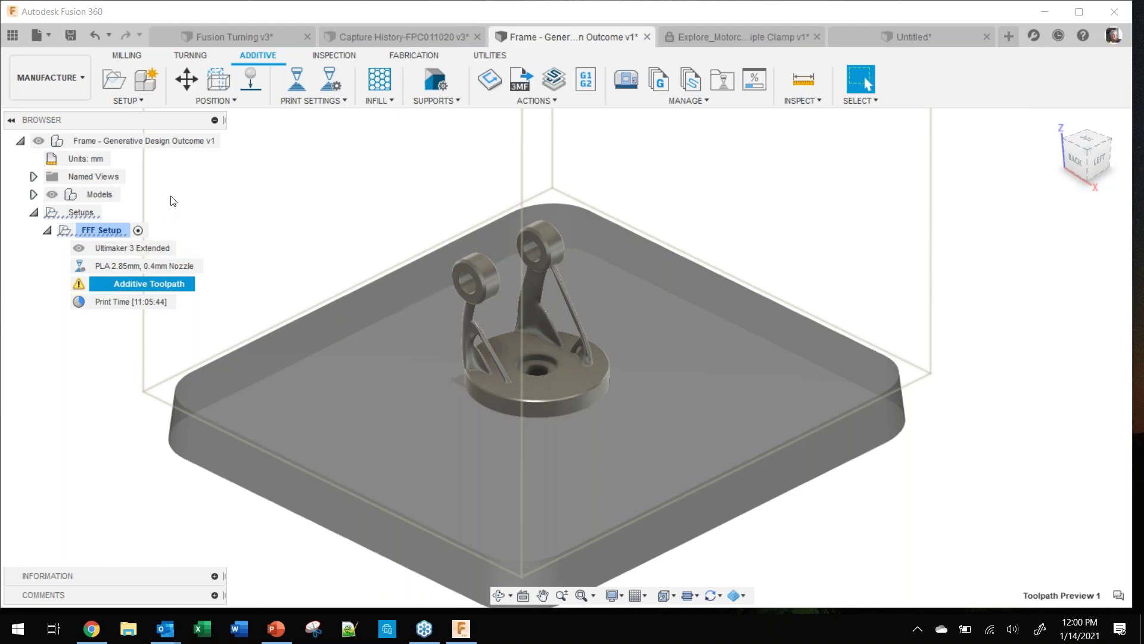
pyautogui.click(70, 36)
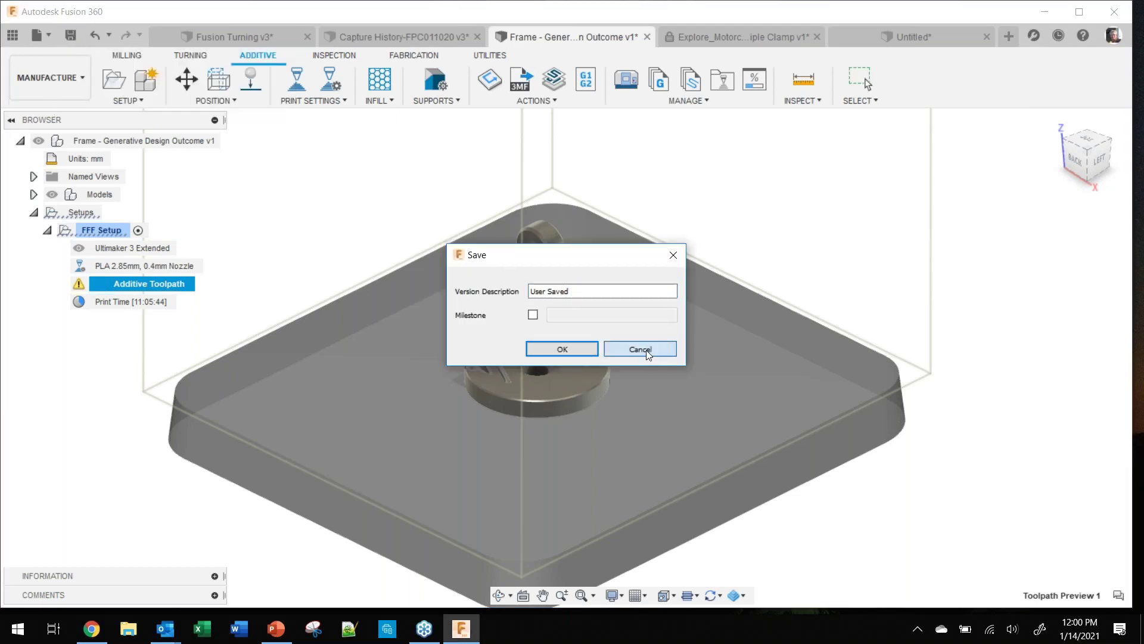
pyautogui.click(609, 348)
# Step: Review the Save As project locations and the new-folder option in January 14, and cancel without saving a copy
pyautogui.click(48, 34)
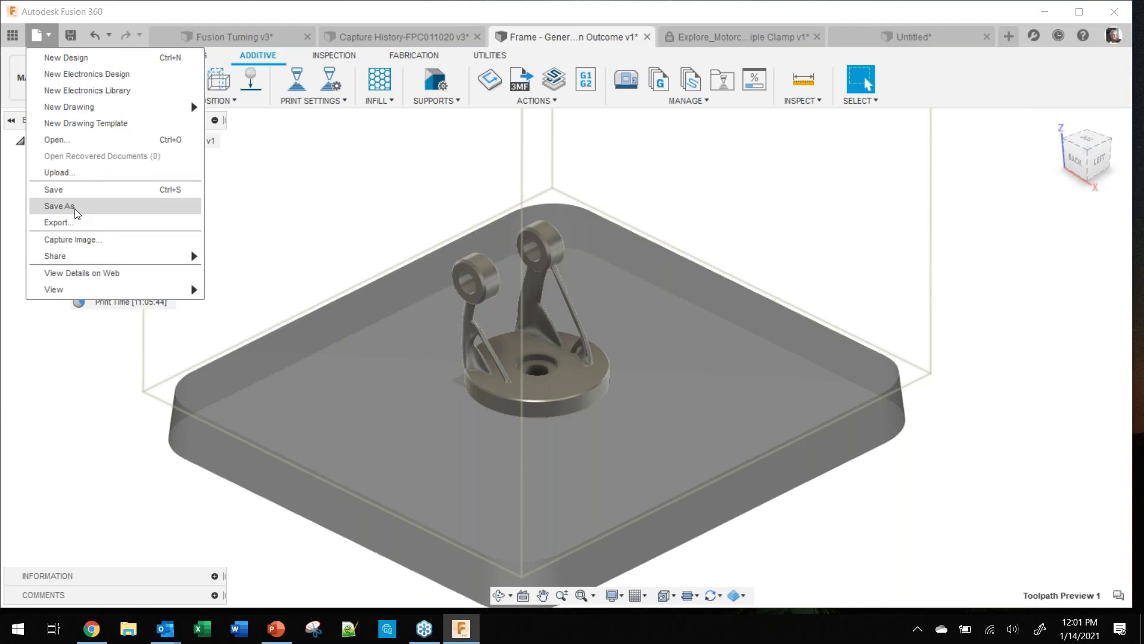
pyautogui.click(60, 206)
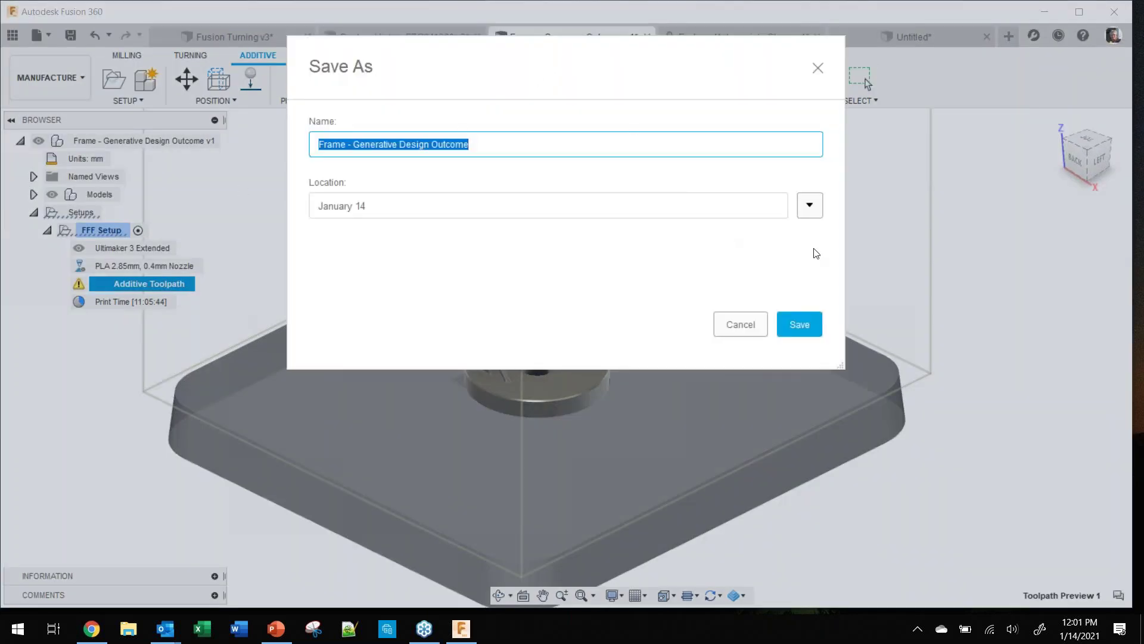
pyautogui.click(810, 205)
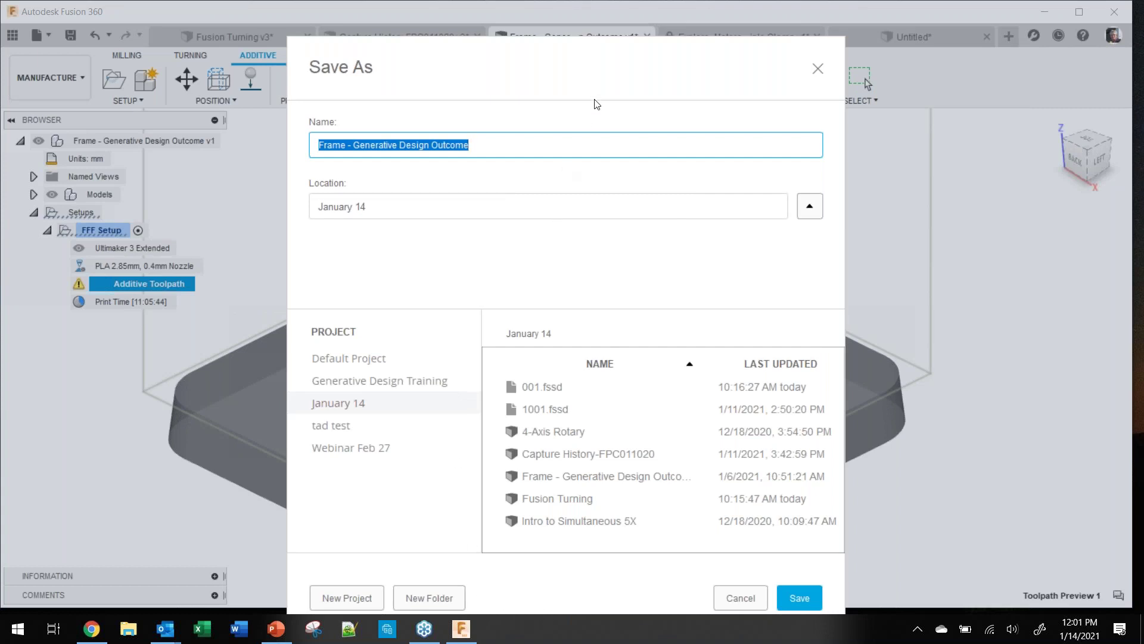
pyautogui.moveTo(604, 60); pyautogui.dragTo(593, 31)
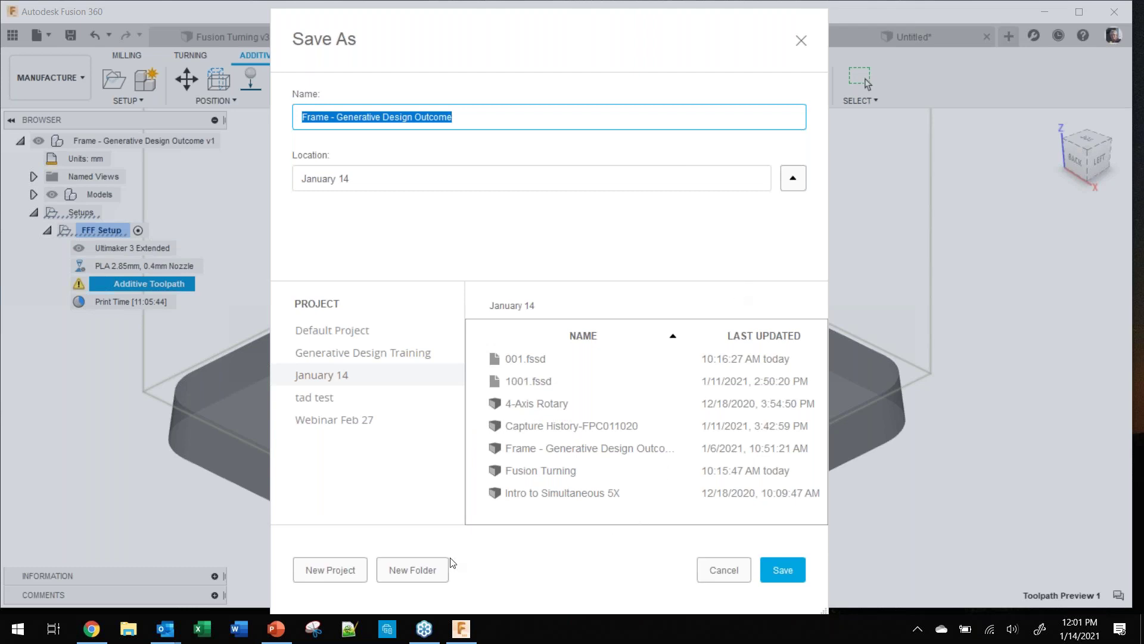
pyautogui.click(431, 571)
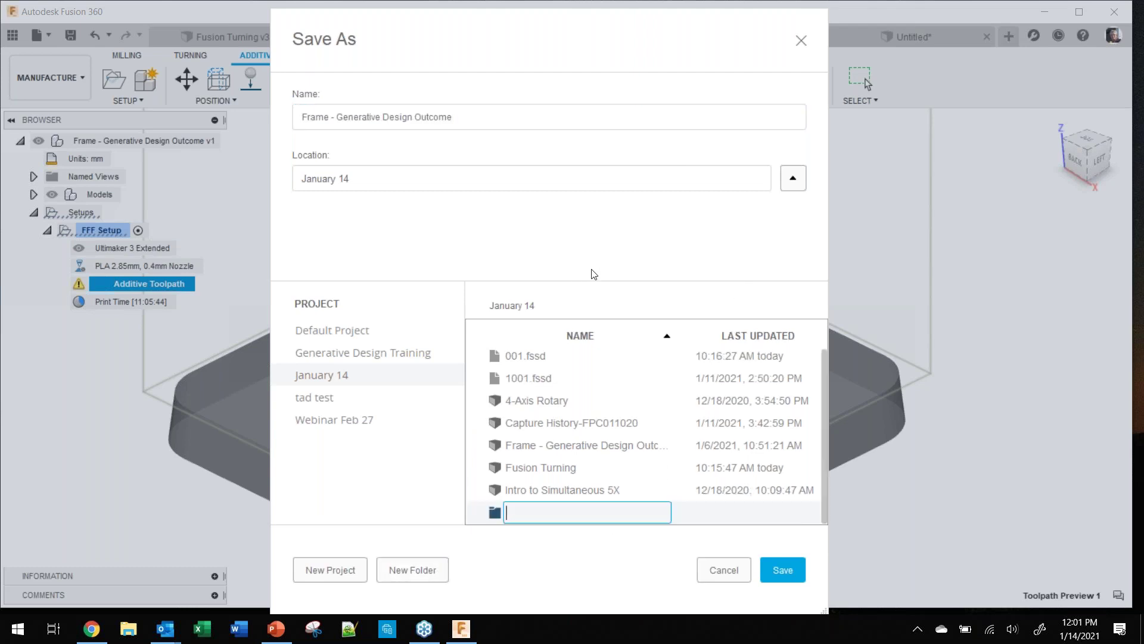
pyautogui.click(539, 260)
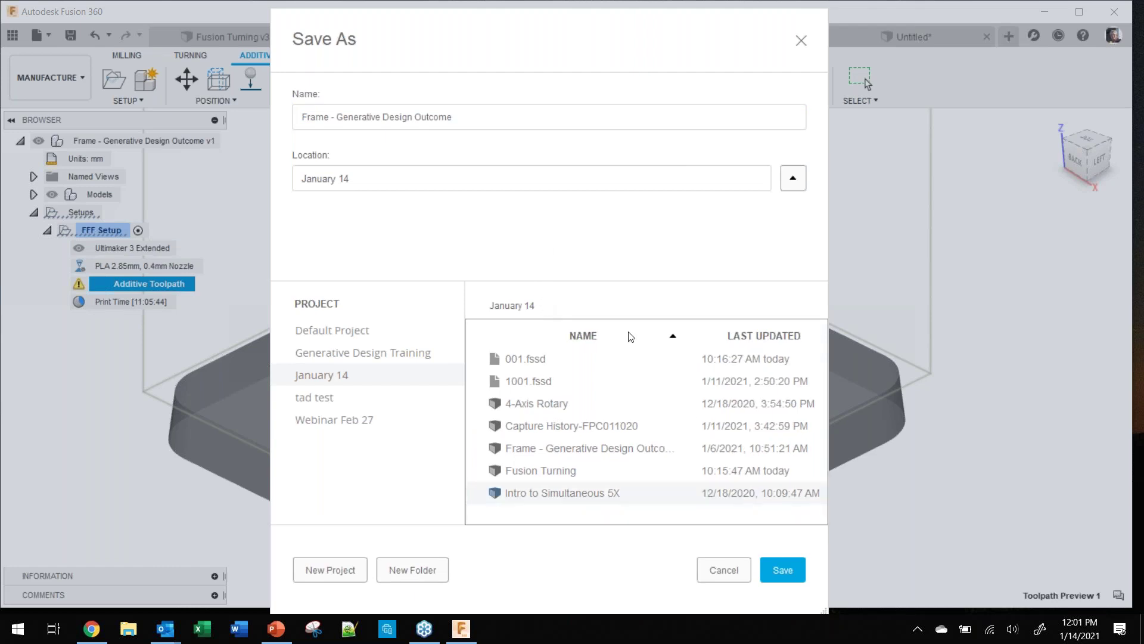
pyautogui.click(718, 568)
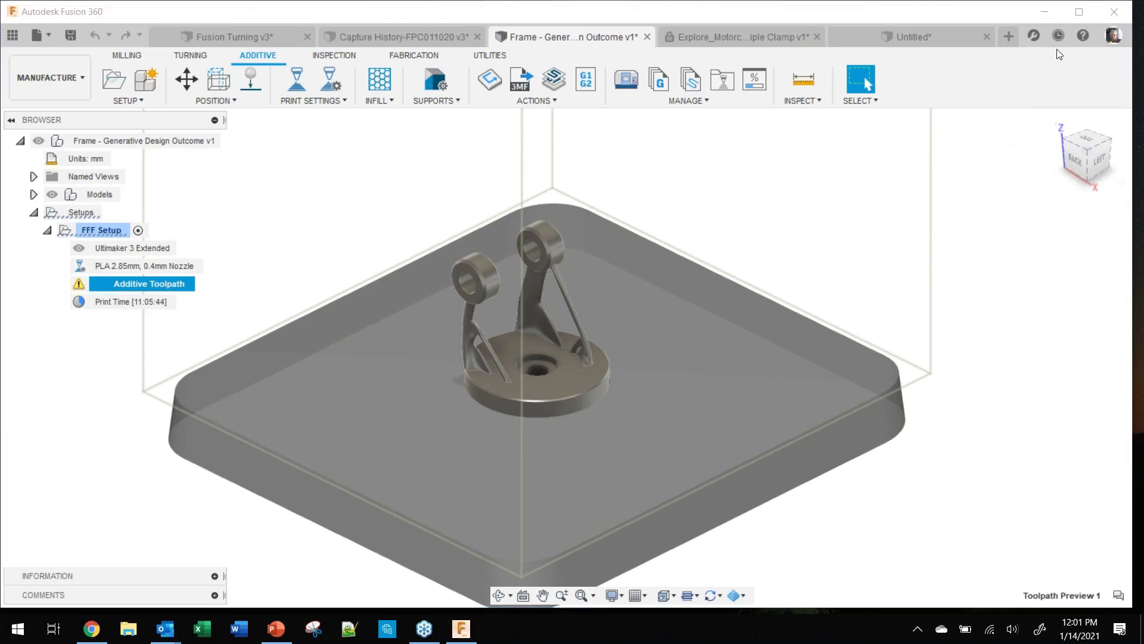
# Step: Look through the account and help options, view the available Fusion 360 extensions, and close the list
pyautogui.click(1117, 36)
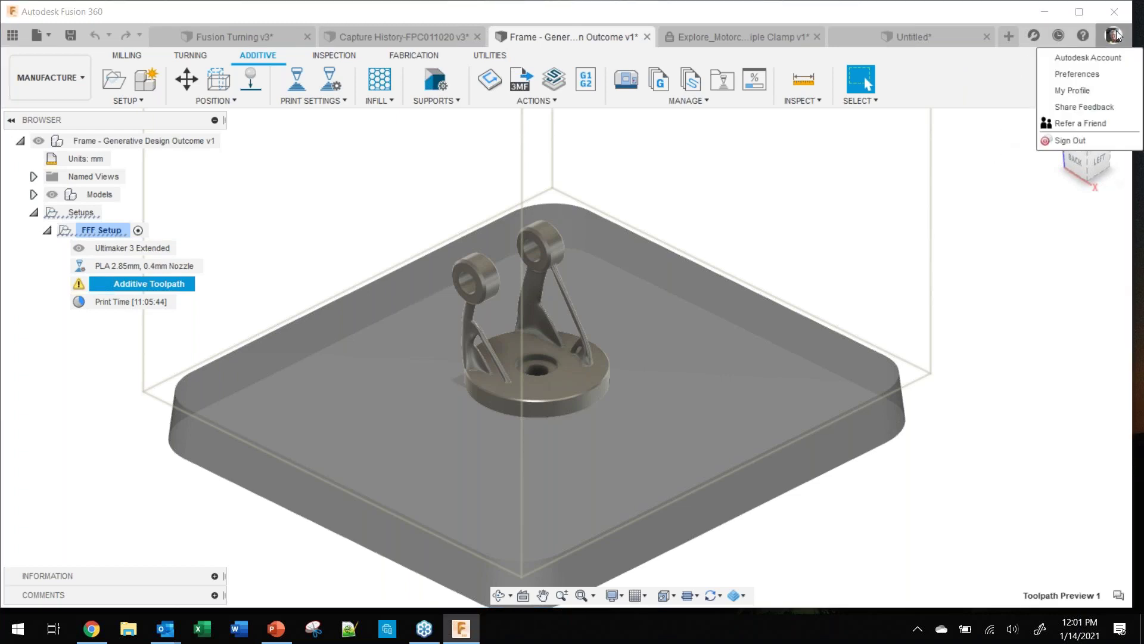
pyautogui.click(1083, 34)
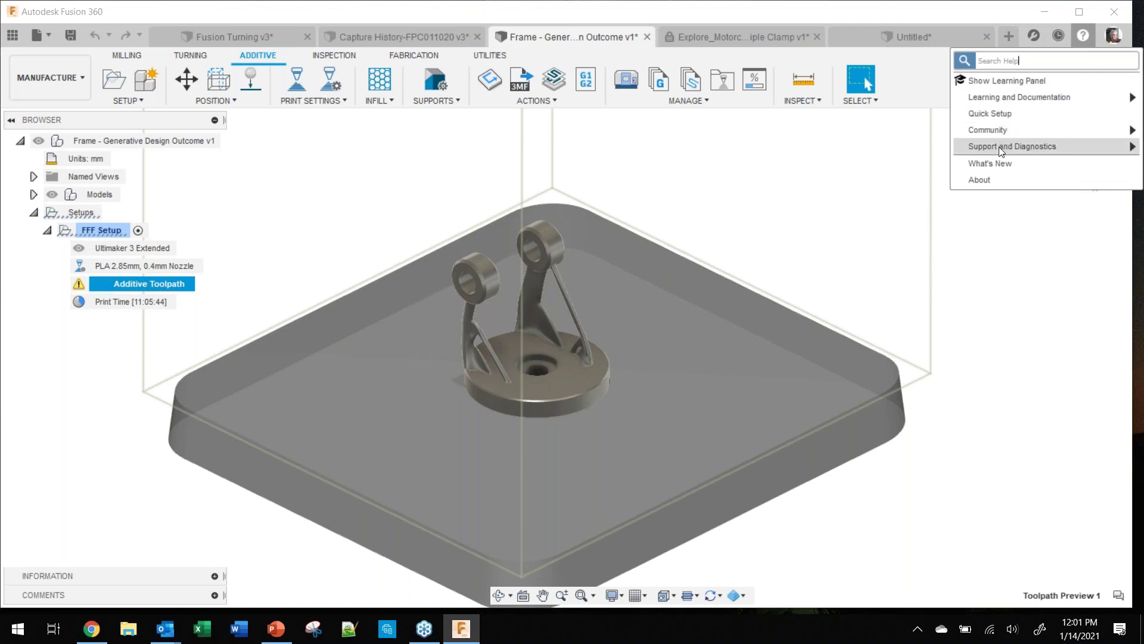
pyautogui.click(877, 180)
pyautogui.click(1035, 37)
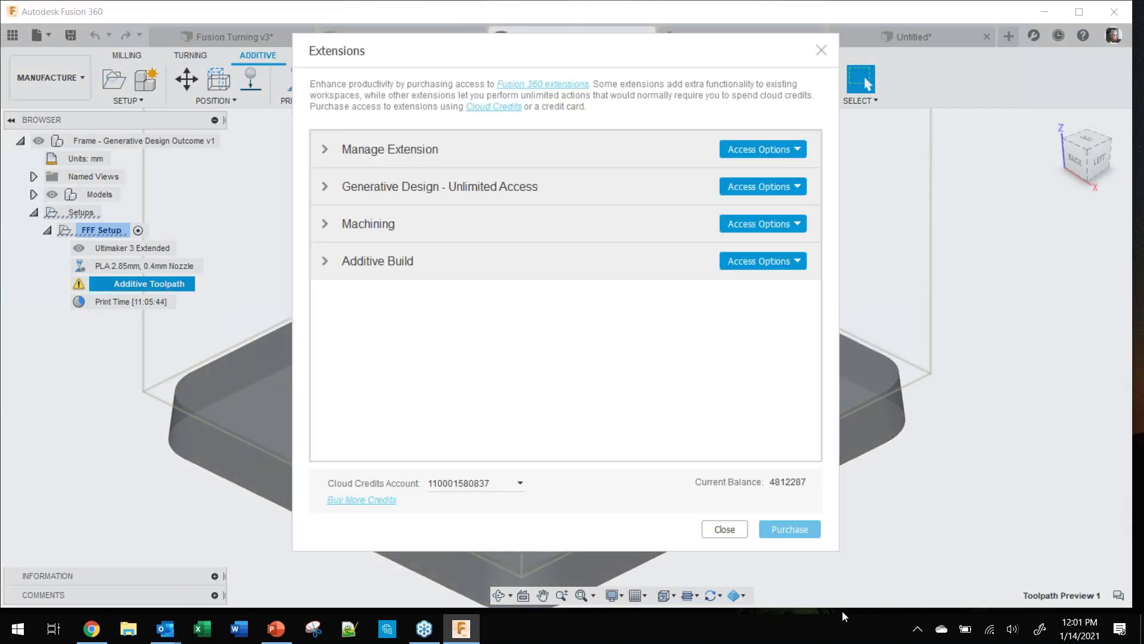
pyautogui.click(725, 528)
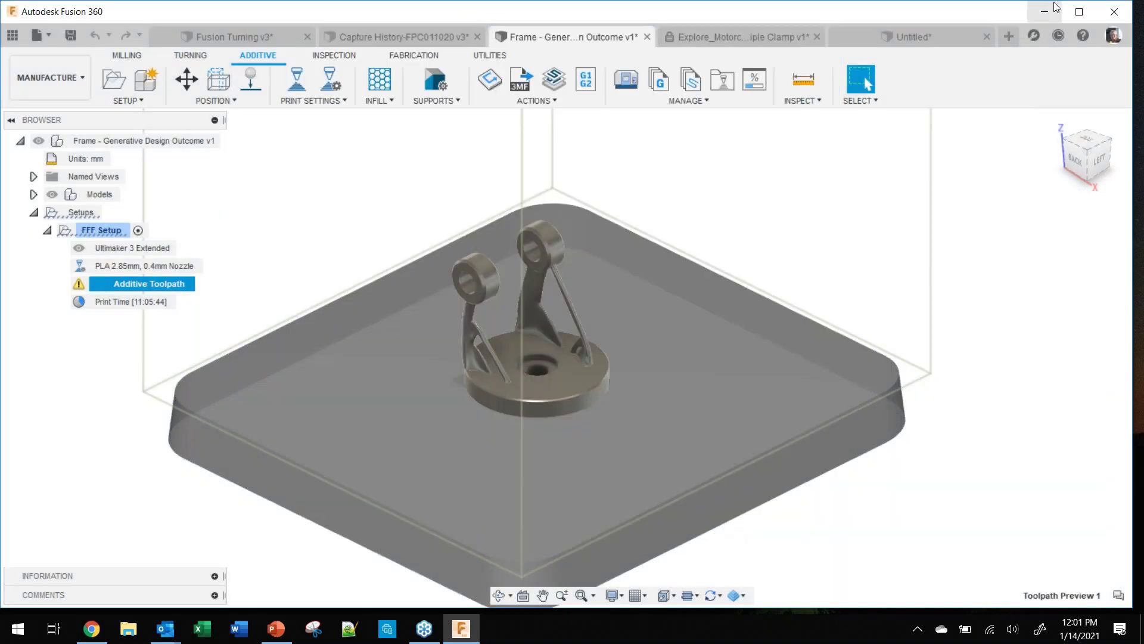
# Step: Review the features included in the Machining extension and close Extensions without purchasing
pyautogui.click(1035, 35)
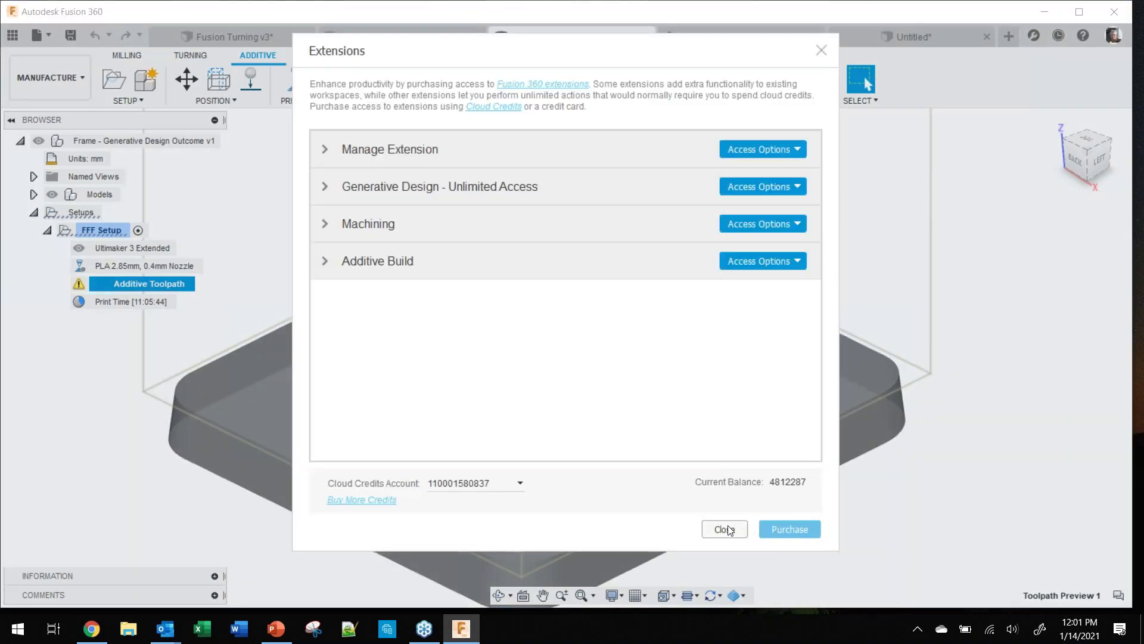
pyautogui.click(320, 220)
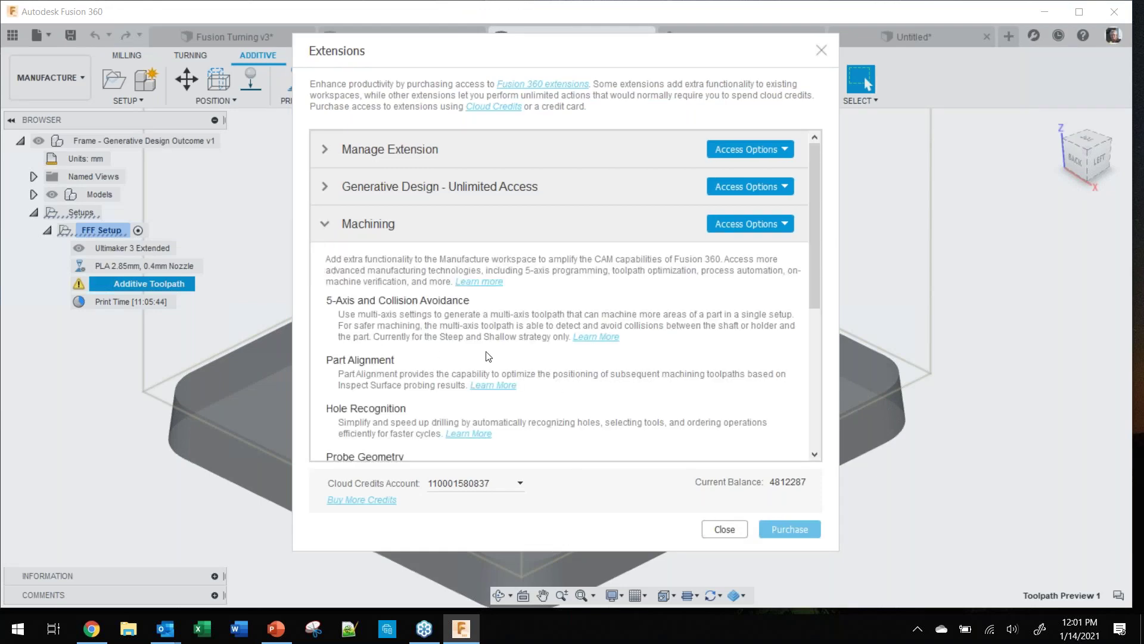
pyautogui.scroll(-4, 485, 353)
pyautogui.scroll(-1, 484, 354)
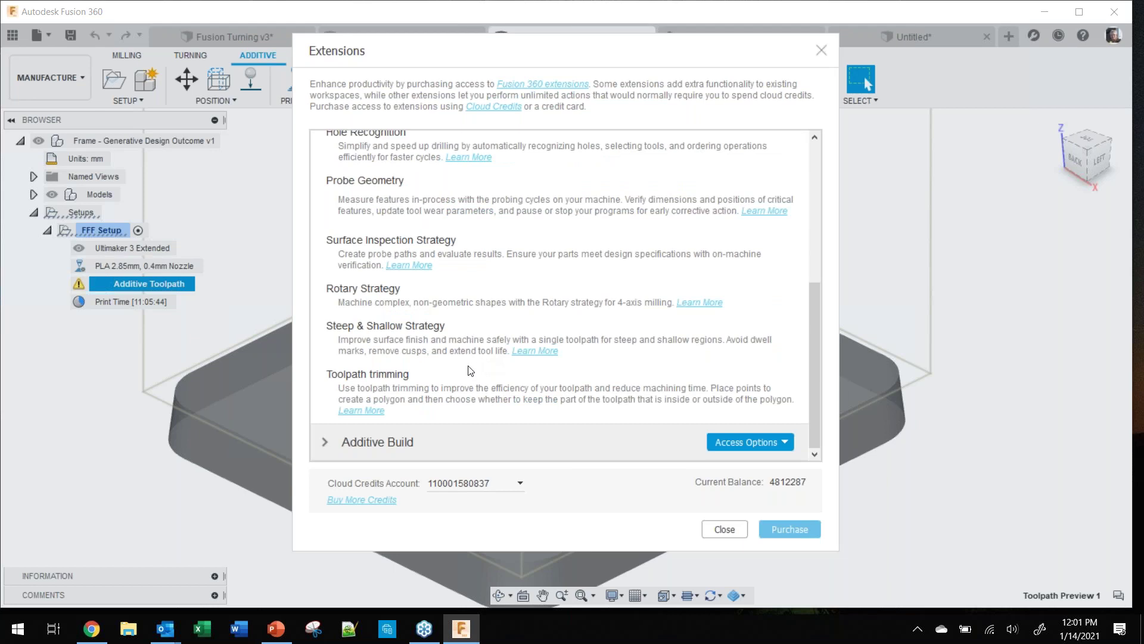
pyautogui.scroll(5, 431, 210)
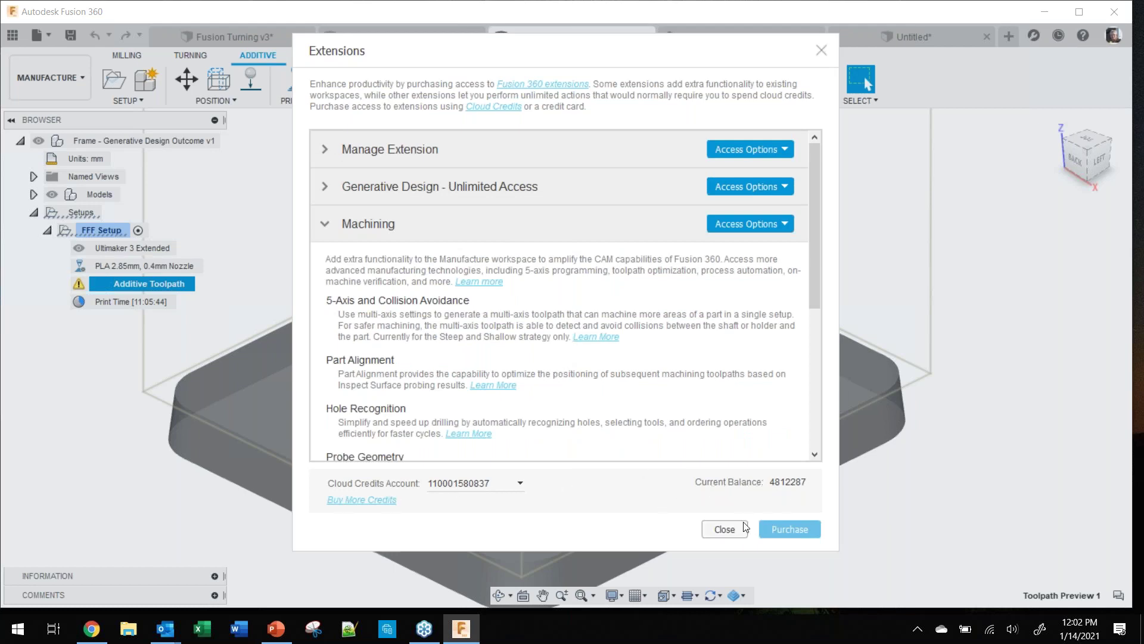
pyautogui.click(724, 529)
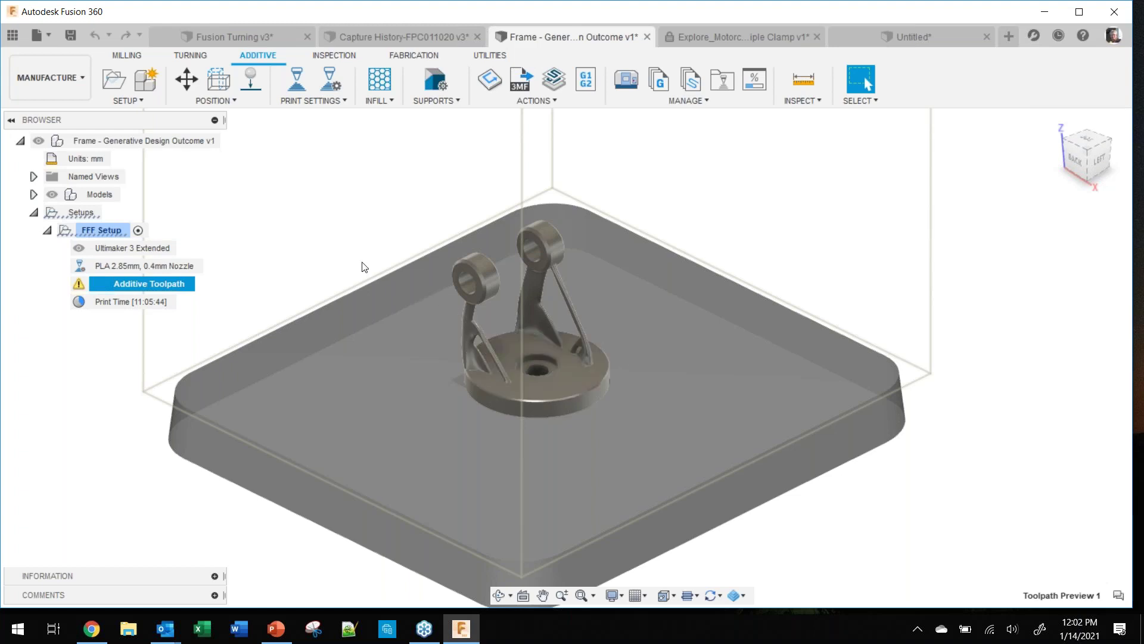